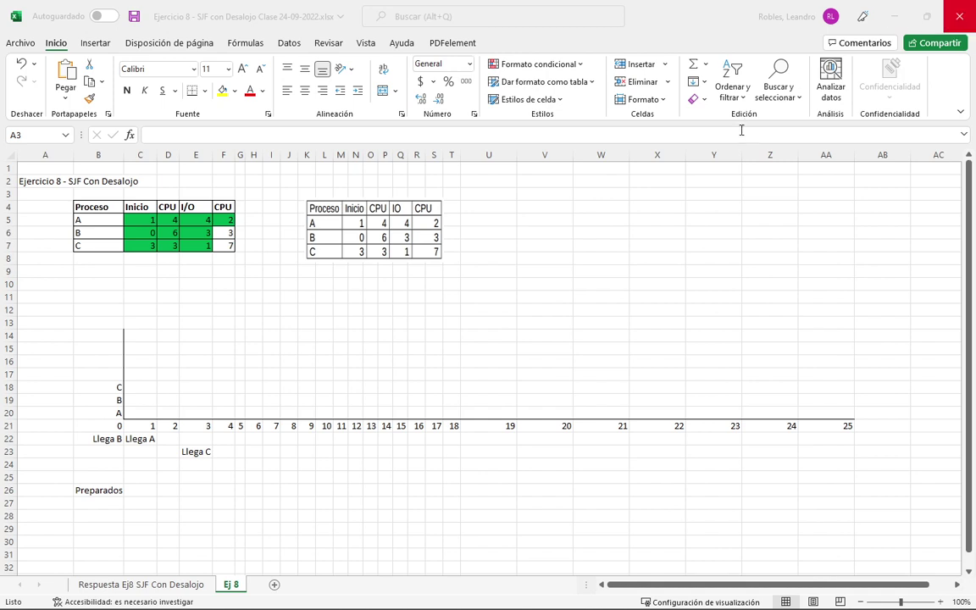
Narrow columns U through AA to match the other columns of the timeline.
mouse_move(515, 154)
left_mouse_down()
mouse_move(468, 149)
mouse_move(506, 154)
left_mouse_up()
mouse_move(568, 155)
left_mouse_down()
mouse_move(527, 154)
mouse_move(565, 155)
left_mouse_up()
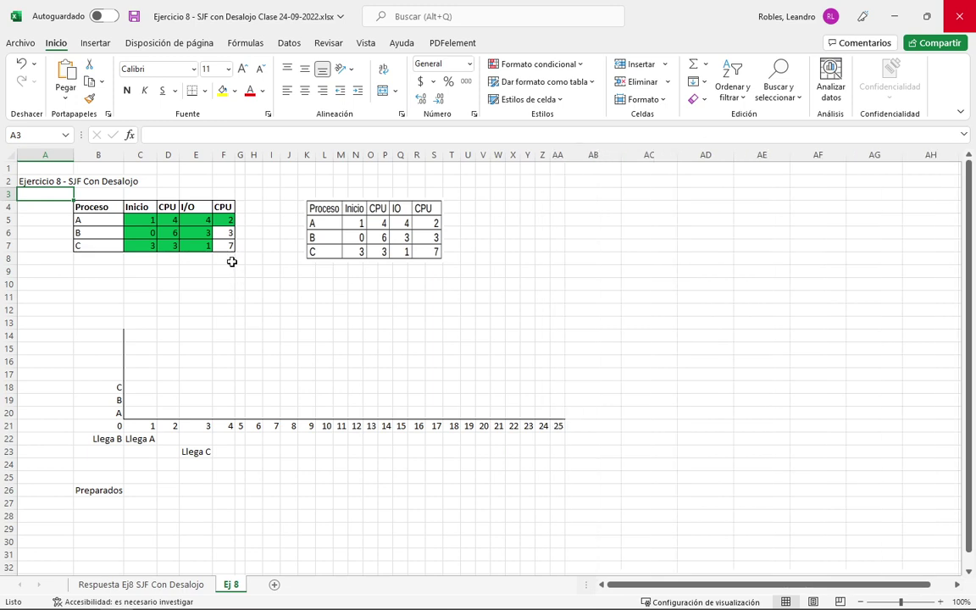
Remove the green fill from the values of processes A, B and C in C5:F7.
left_click_drag(152, 219, 241, 258)
left_click(234, 92)
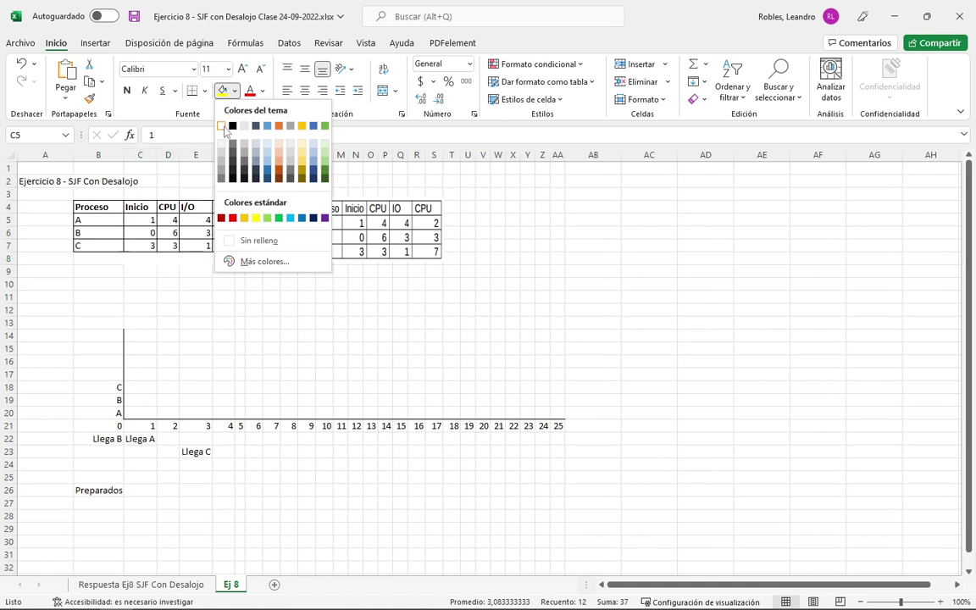
left_click(224, 237)
left_click(240, 258)
left_click(141, 256)
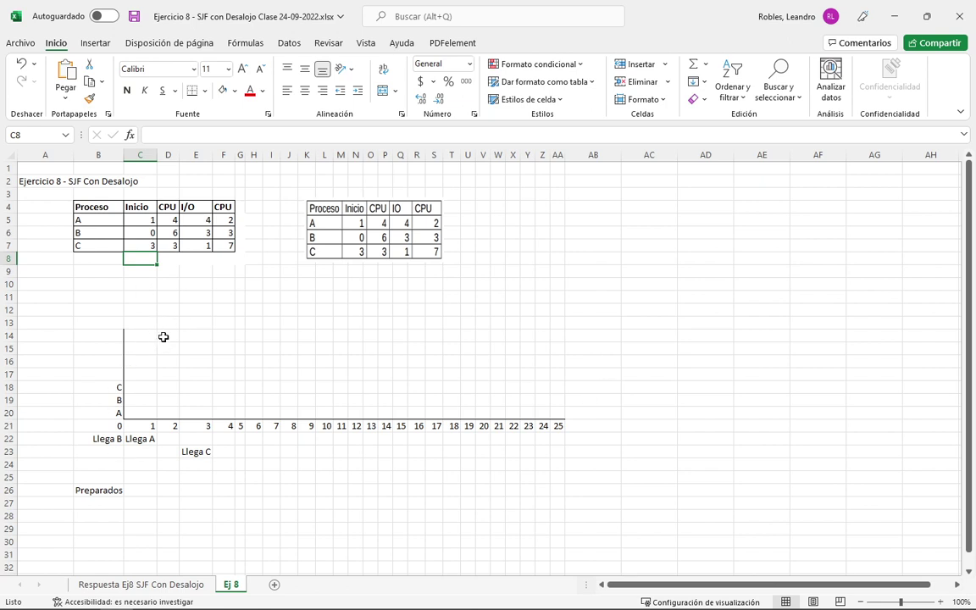
Look at the solved schedule on the Respuesta Ej8 SJF Con Desalojo sheet and return to the Ej 8 sheet.
mouse_move(245, 604)
left_click(169, 584)
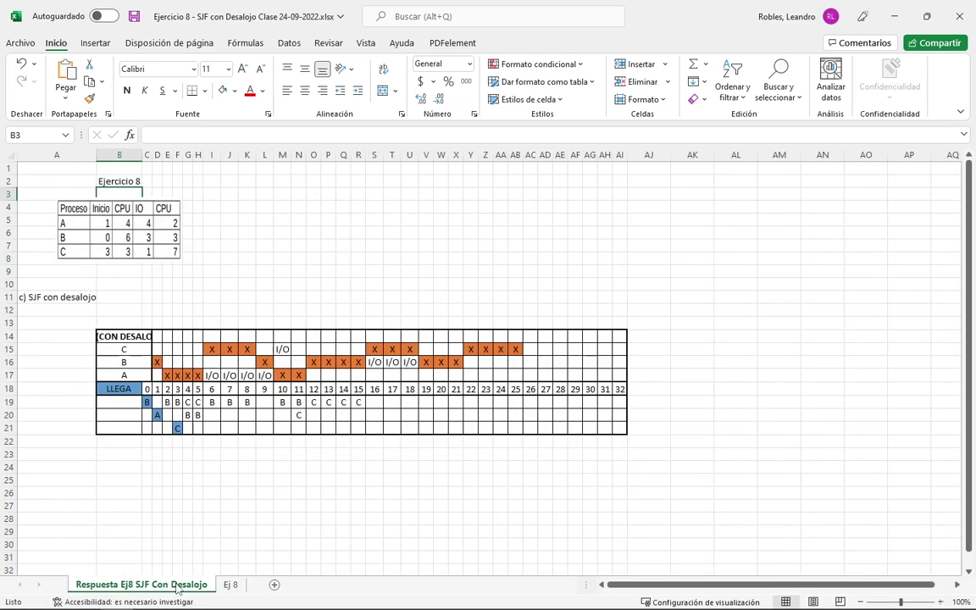
left_click(227, 584)
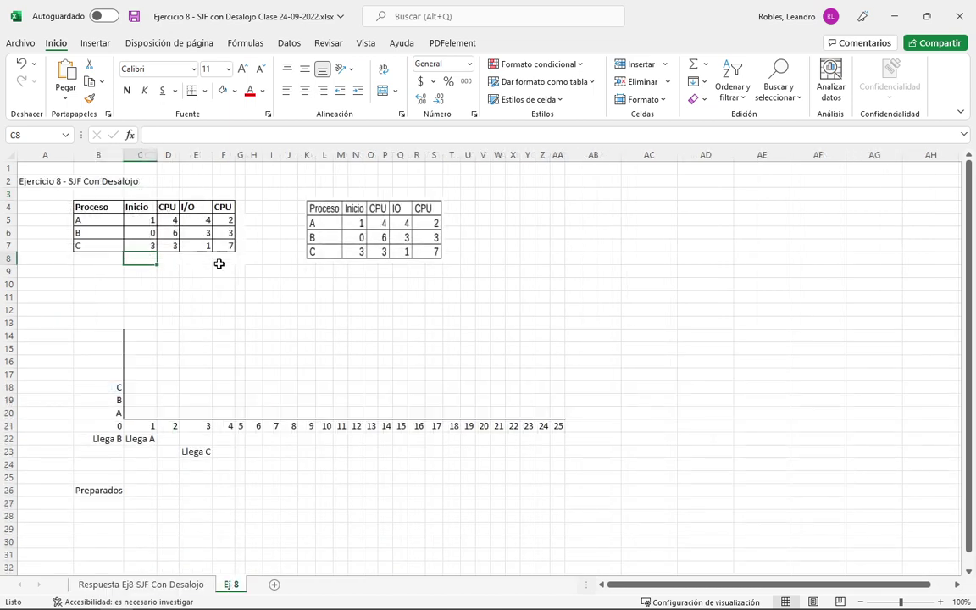
Narrow column A and resize column B just wide enough for the Proceso heading.
mouse_move(73, 155)
left_mouse_down()
mouse_move(38, 155)
mouse_move(90, 155)
mouse_move(69, 156)
left_mouse_up()
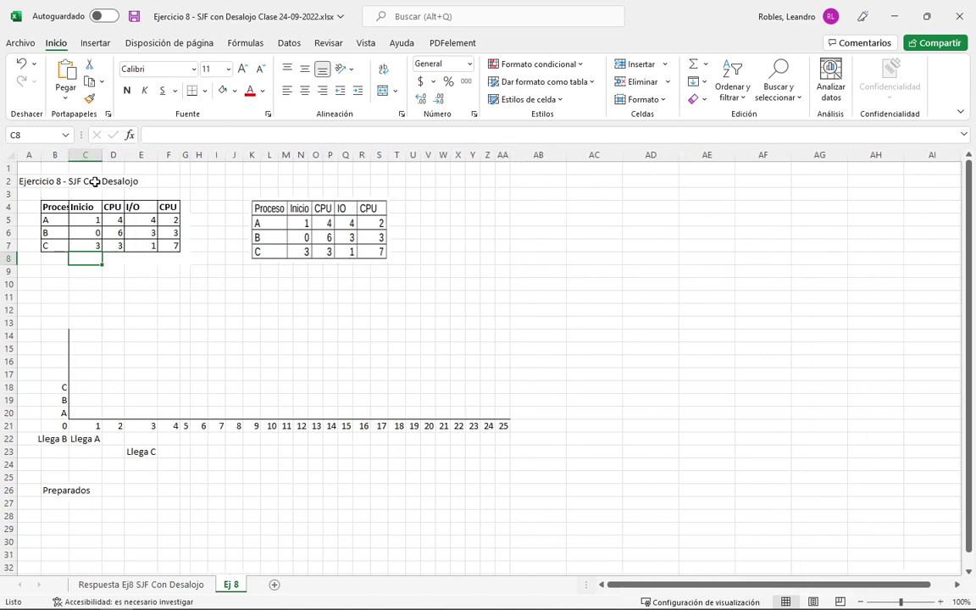
left_click(145, 256)
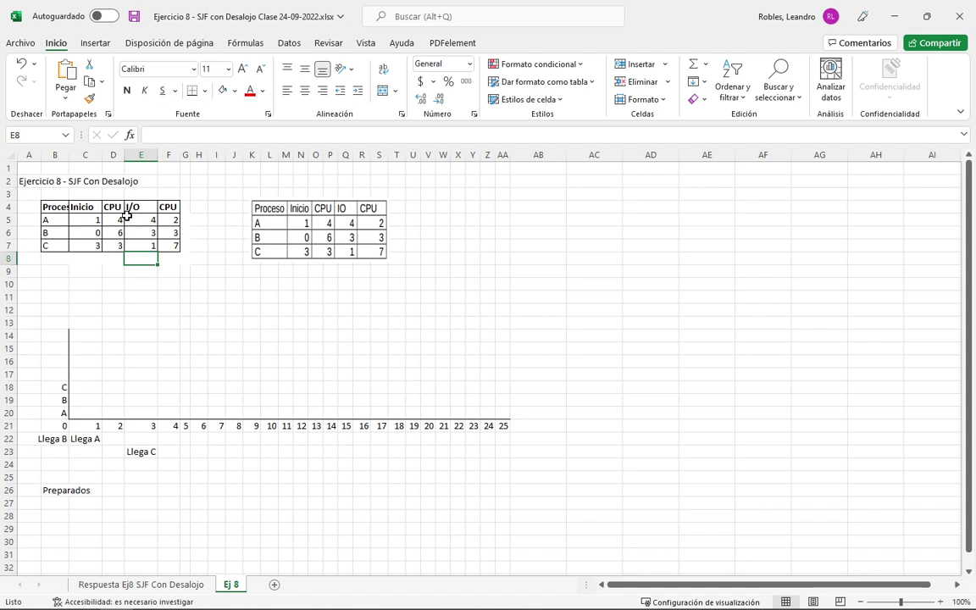
left_click_drag(69, 155, 94, 155)
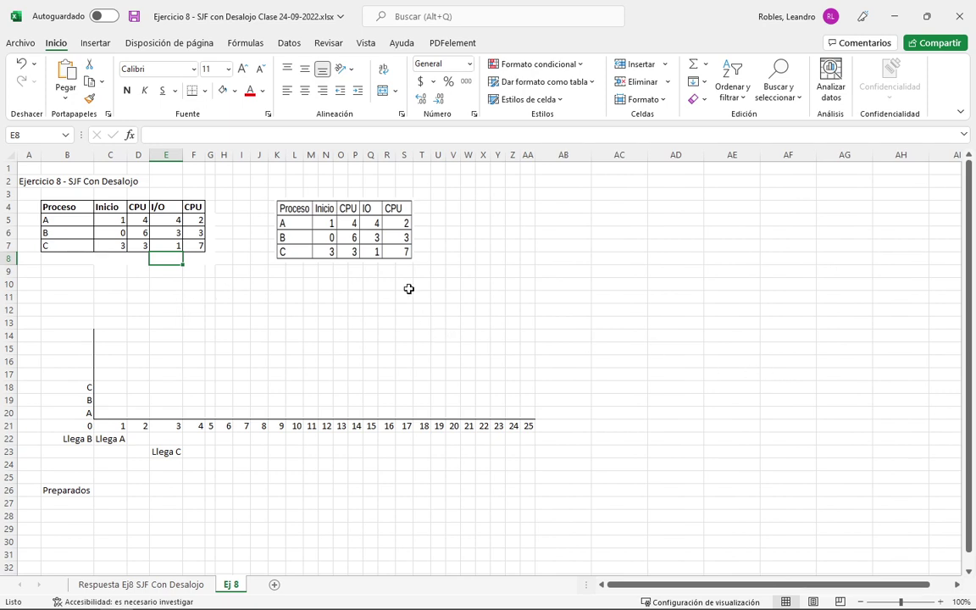
Widen columns B and C so the first timeline units have more room.
left_click(117, 211)
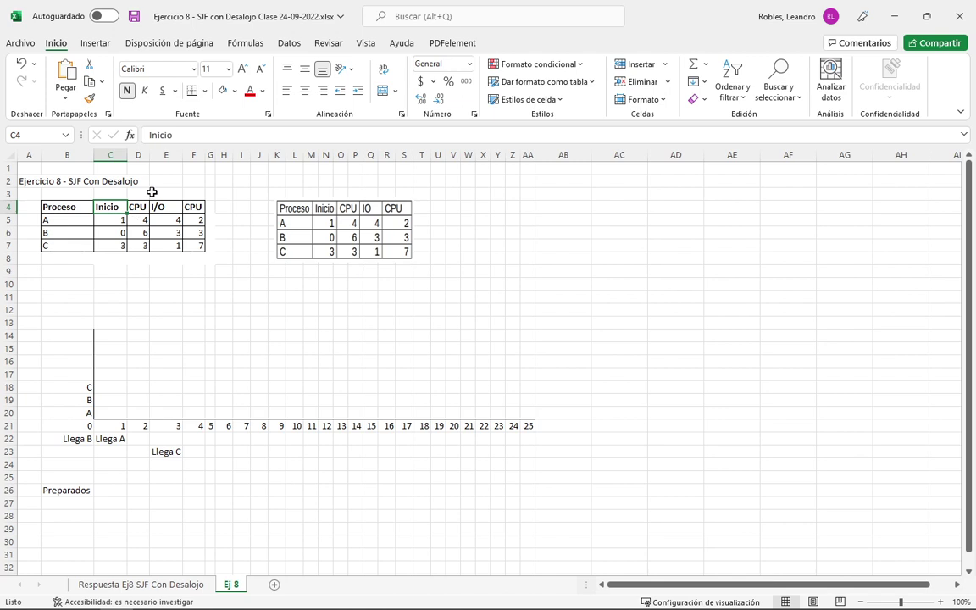
left_click(119, 232)
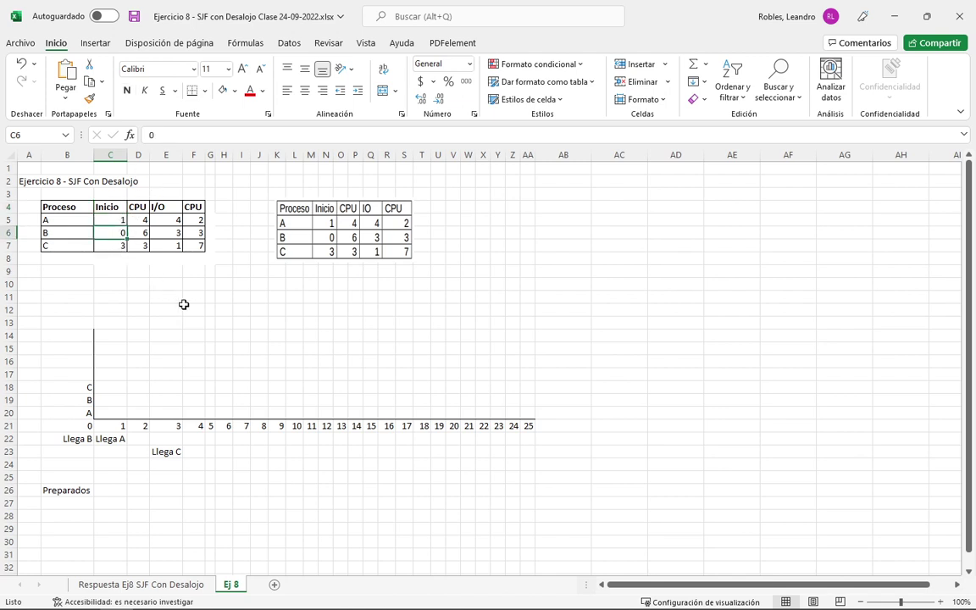
left_click(84, 438)
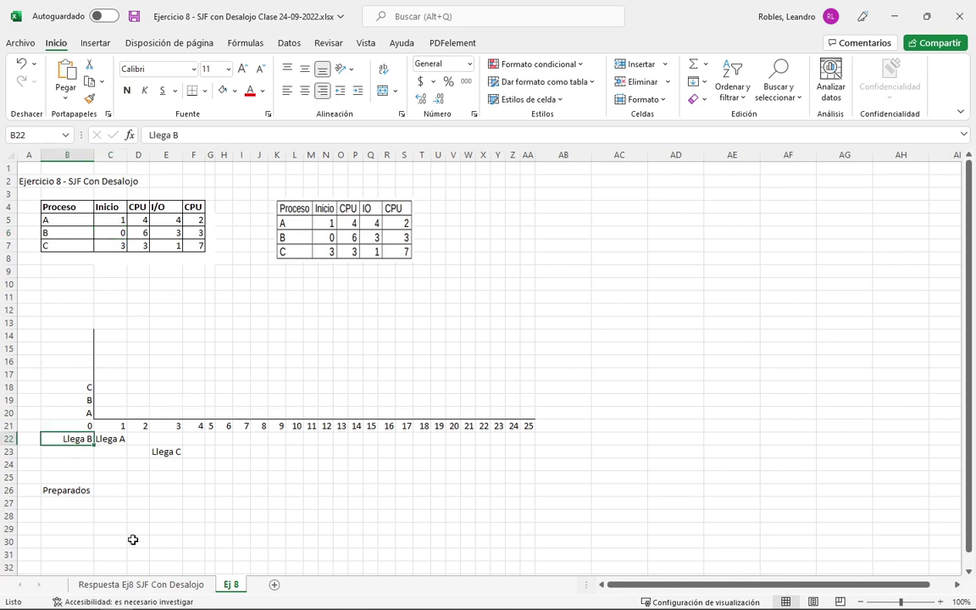
left_click_drag(93, 155, 167, 155)
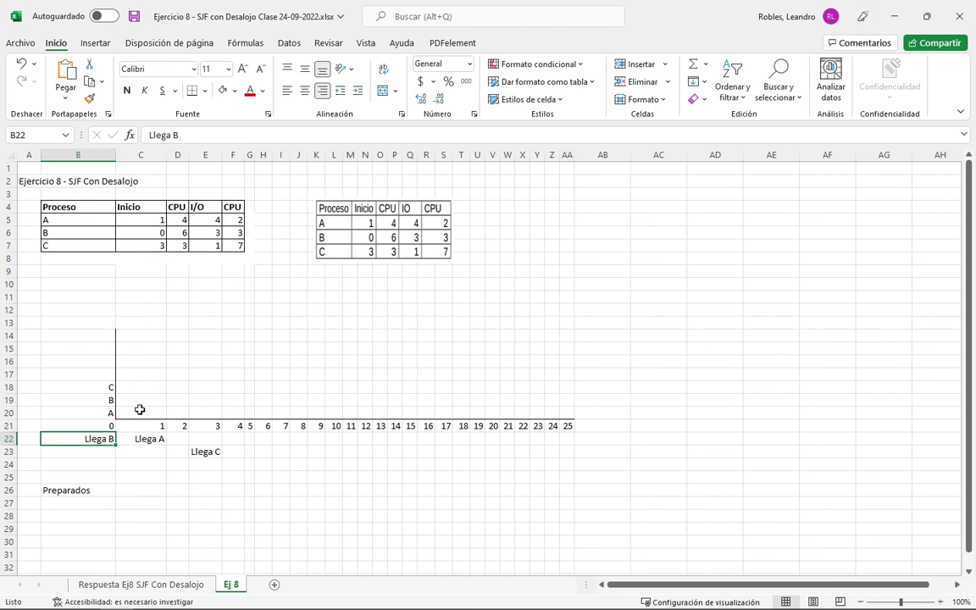
Mark process B as running at time 1 by entering X in C19.
key("Up")
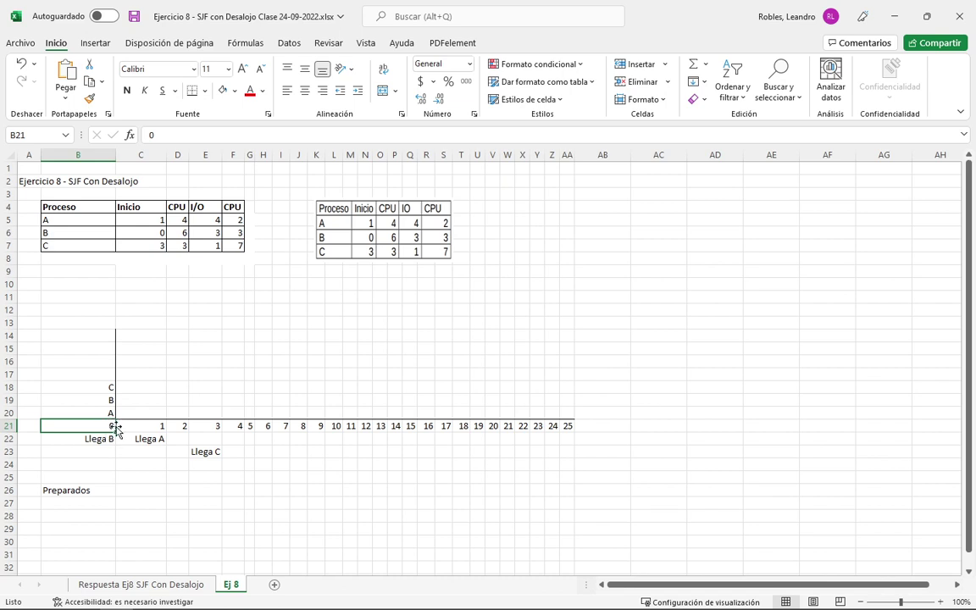
left_click(162, 426)
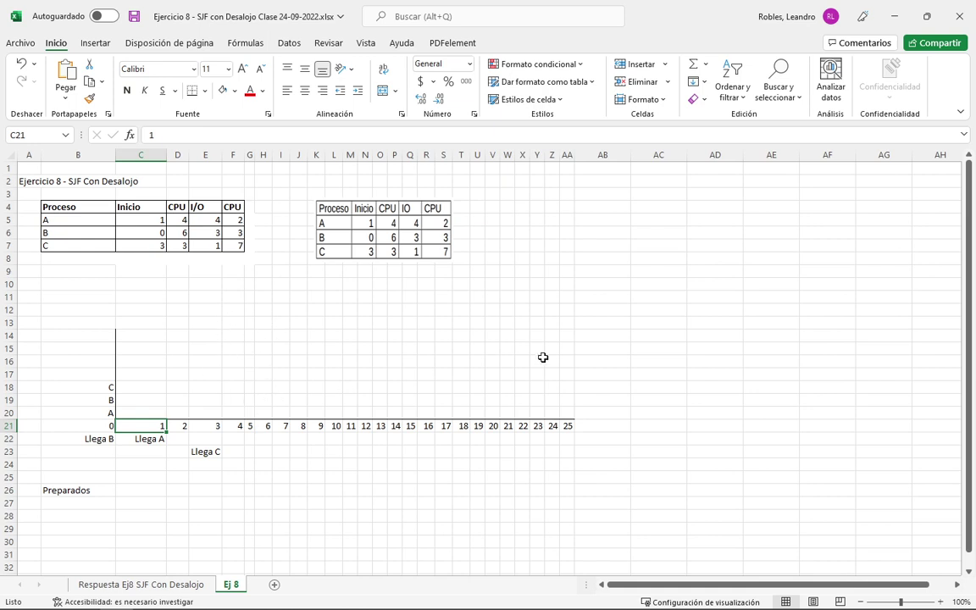
left_click(156, 237)
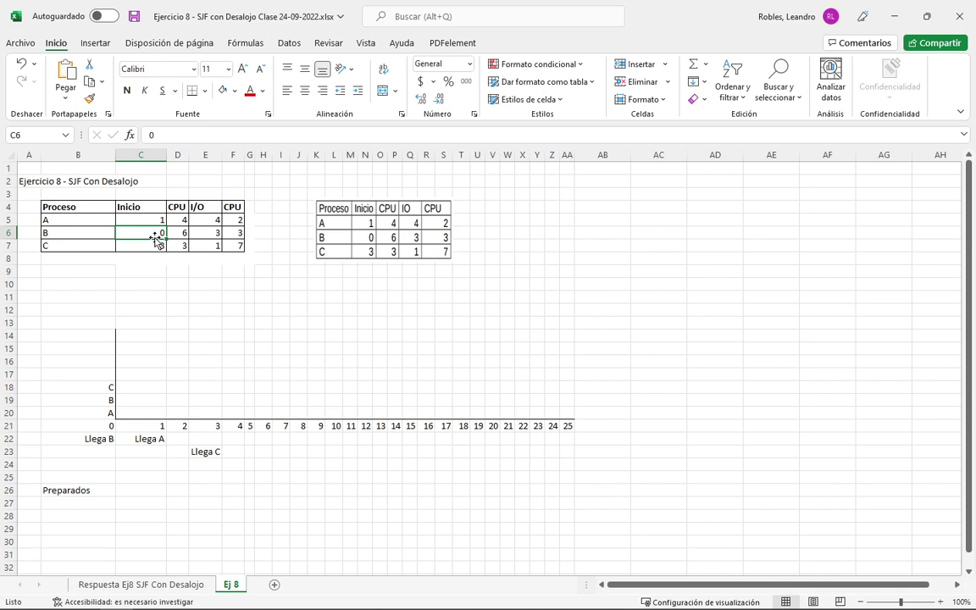
left_click(155, 400)
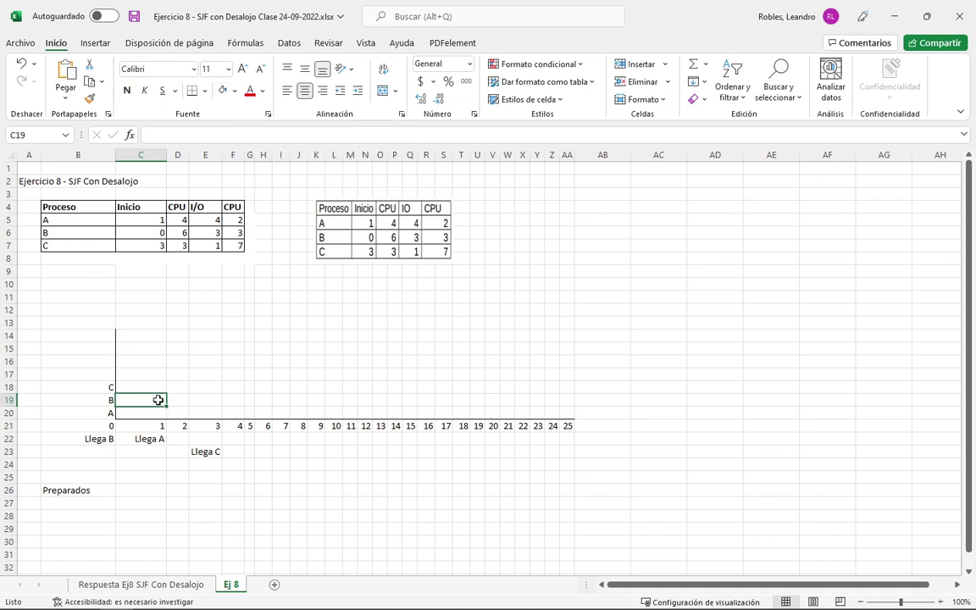
type("X")
key("Tab")
key("Tab")
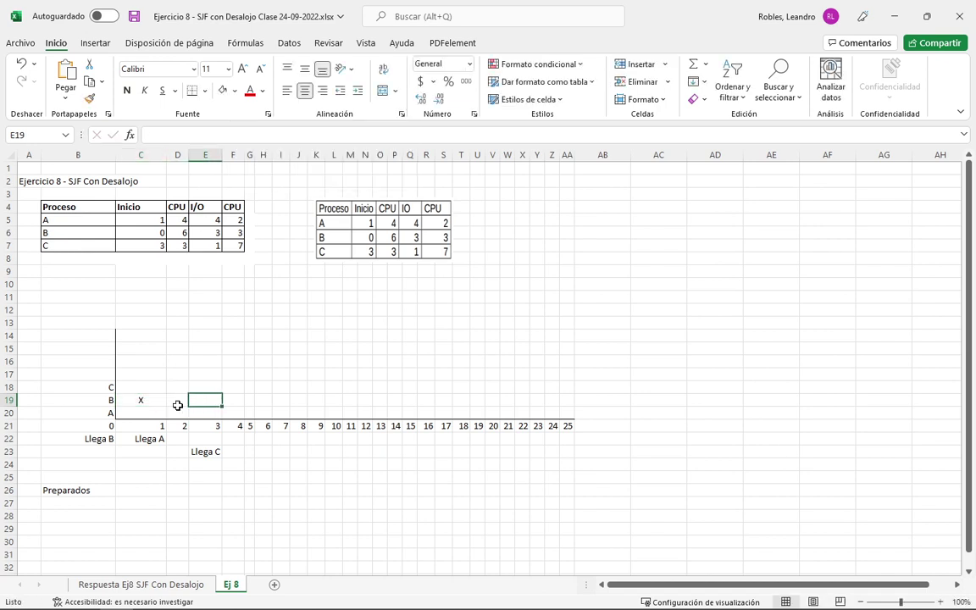
Fill process B's Inicio value in C6 and its X at time 1 in C19 with light green.
left_click_drag(156, 232, 186, 237)
left_click(159, 231)
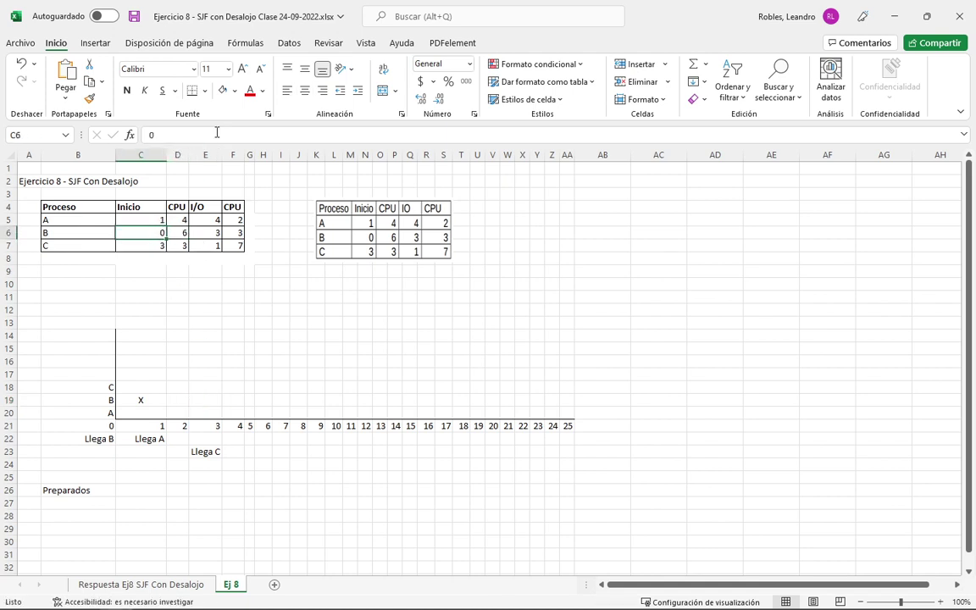
left_click(235, 91)
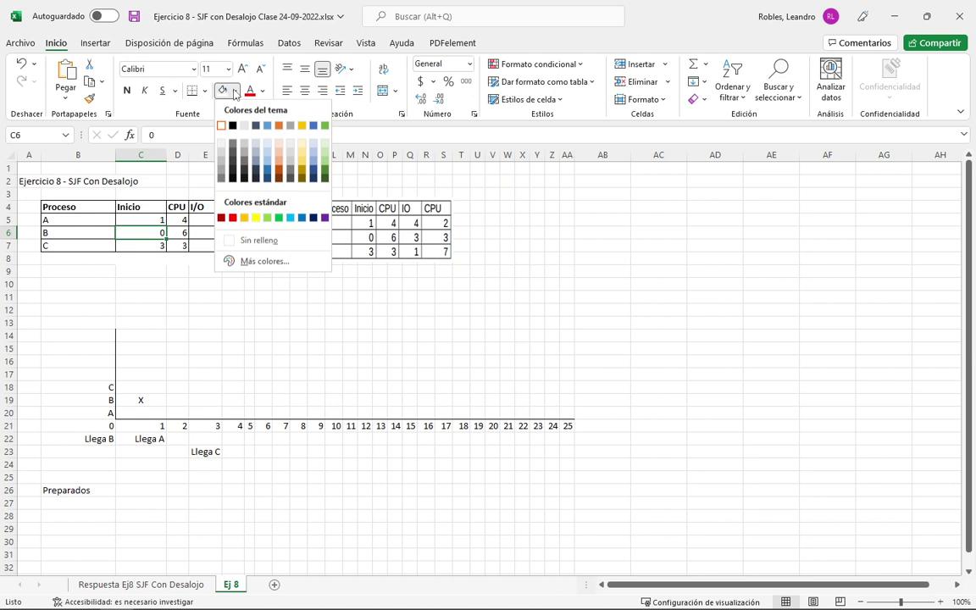
left_click(269, 219)
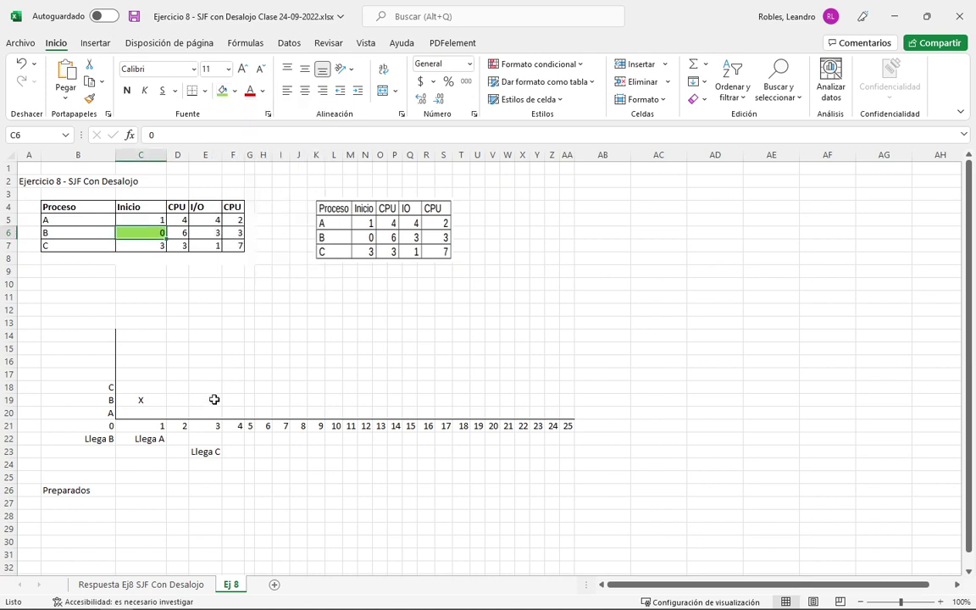
left_click(168, 401)
left_click(141, 400)
key("F4")
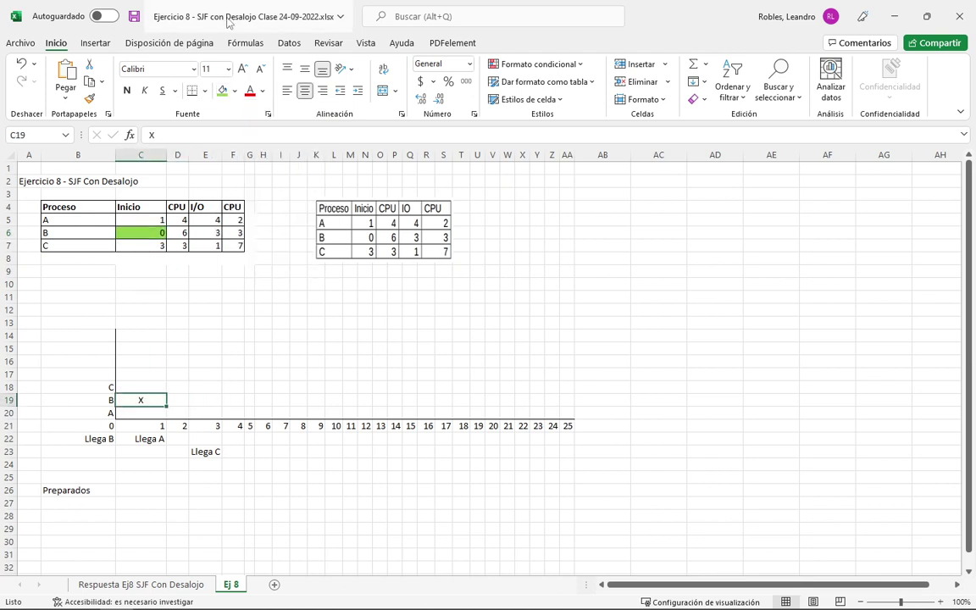
Examine process B's first CPU burst against the timeline and process A's arrival at time 1.
left_click_drag(172, 400, 261, 401)
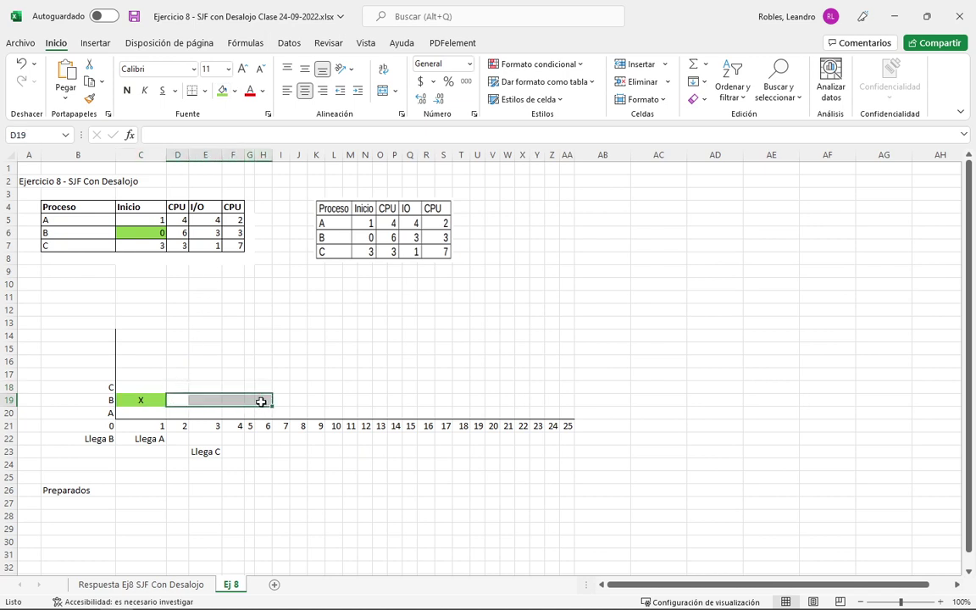
left_click(180, 237)
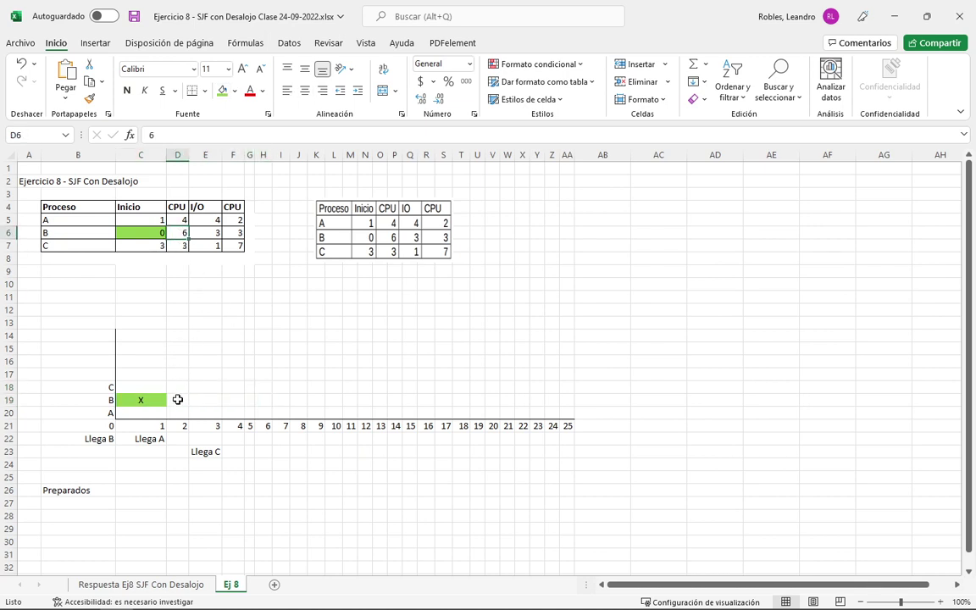
left_click_drag(178, 399, 224, 393)
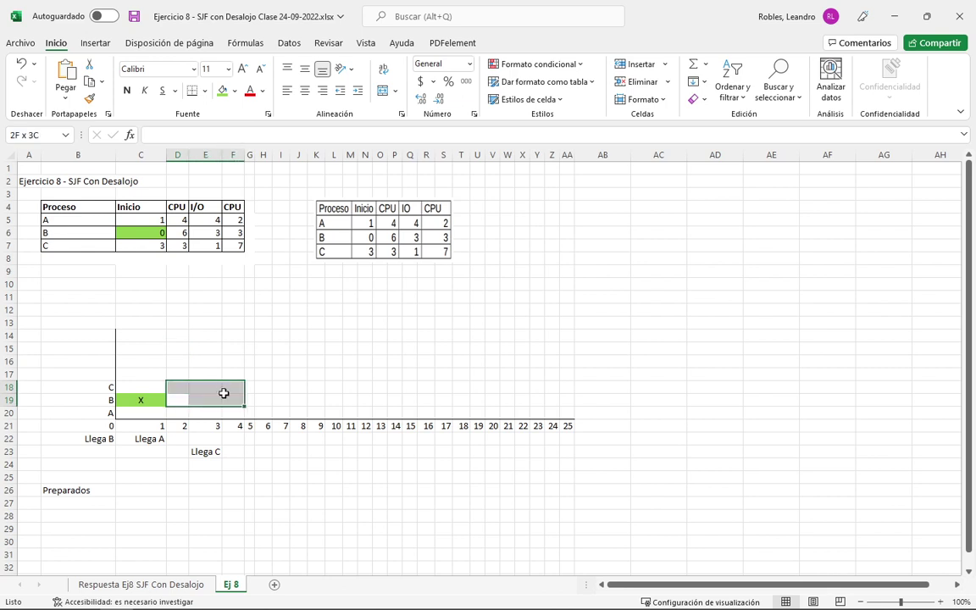
left_click_drag(223, 393, 230, 425)
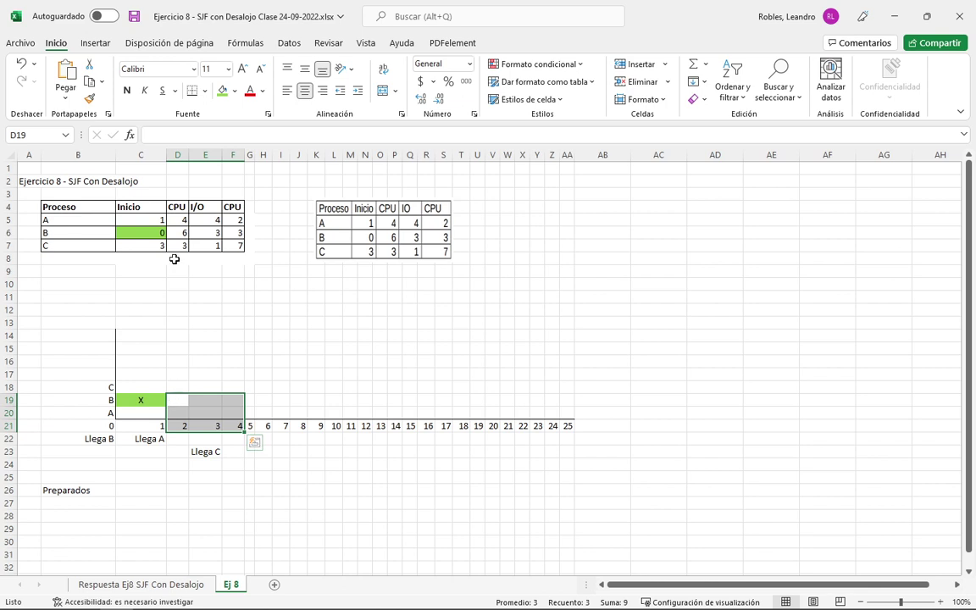
left_click(183, 399)
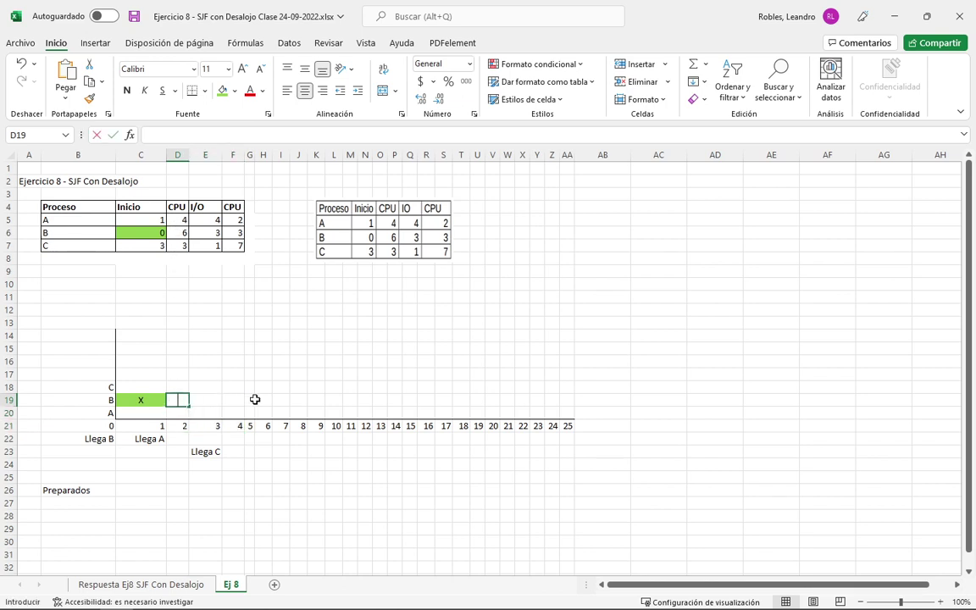
left_click(172, 401)
left_click(157, 439)
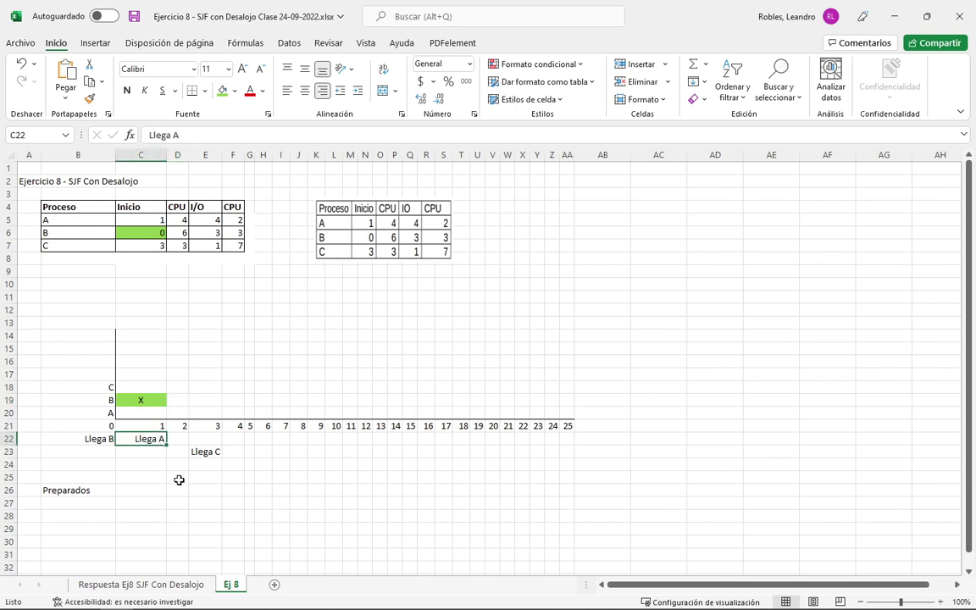
left_click(183, 236)
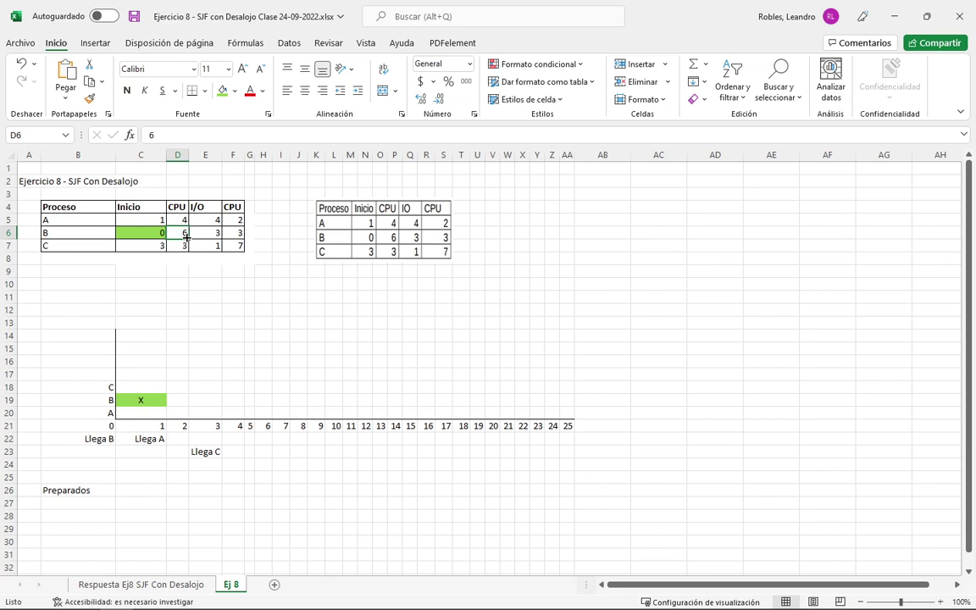
left_click(151, 437)
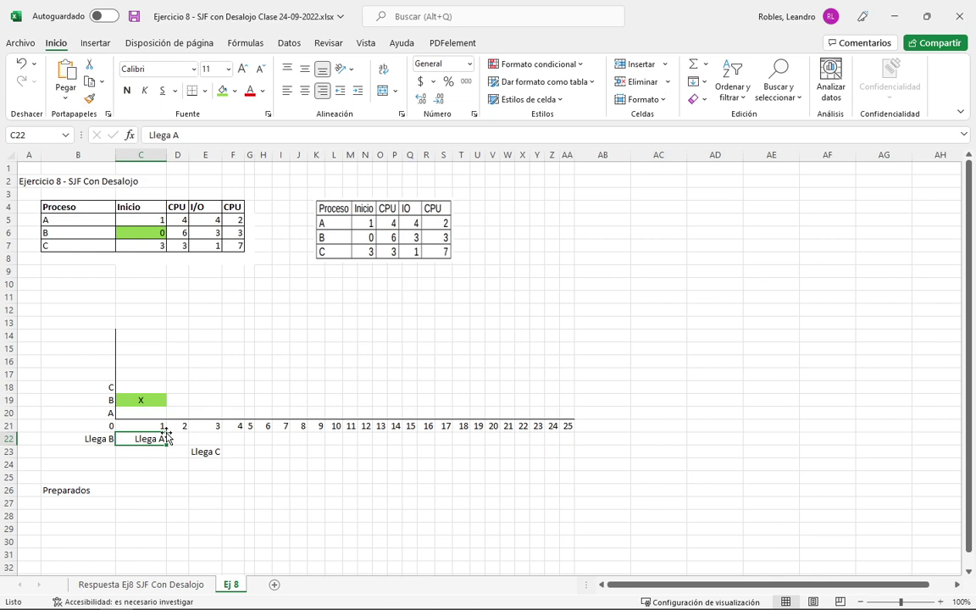
Enter the note "Aca a B le quedan 5 por ejecutar" in C32 below the timeline.
left_click(145, 554)
left_click(150, 567)
type("A")
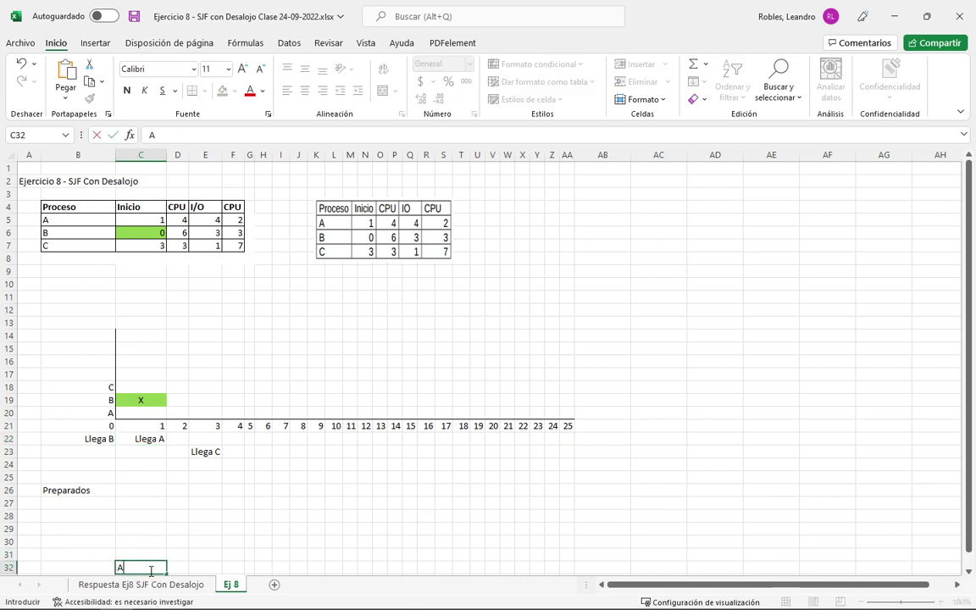
type("ca a B le quedan")
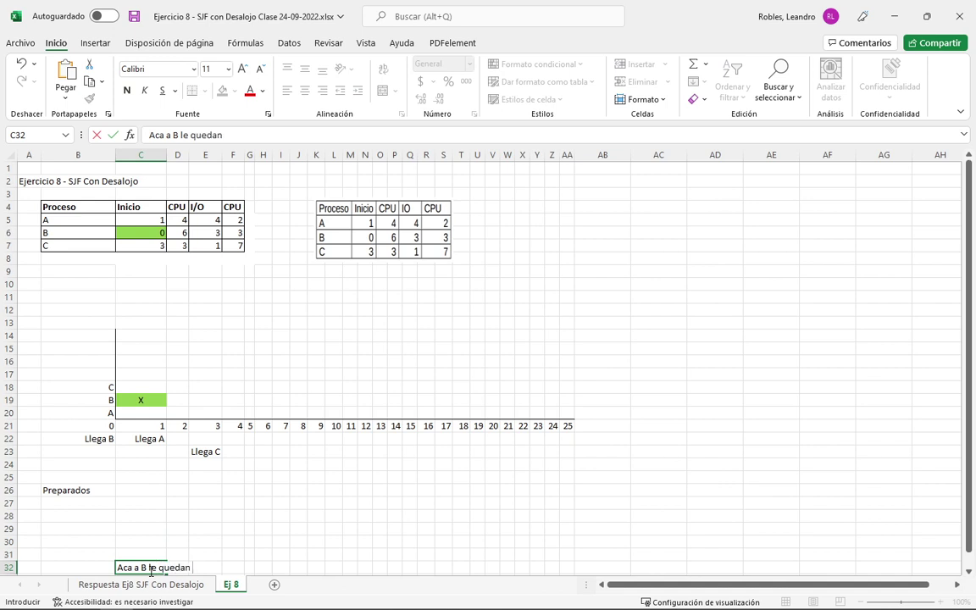
type(" 5 por ejecutar")
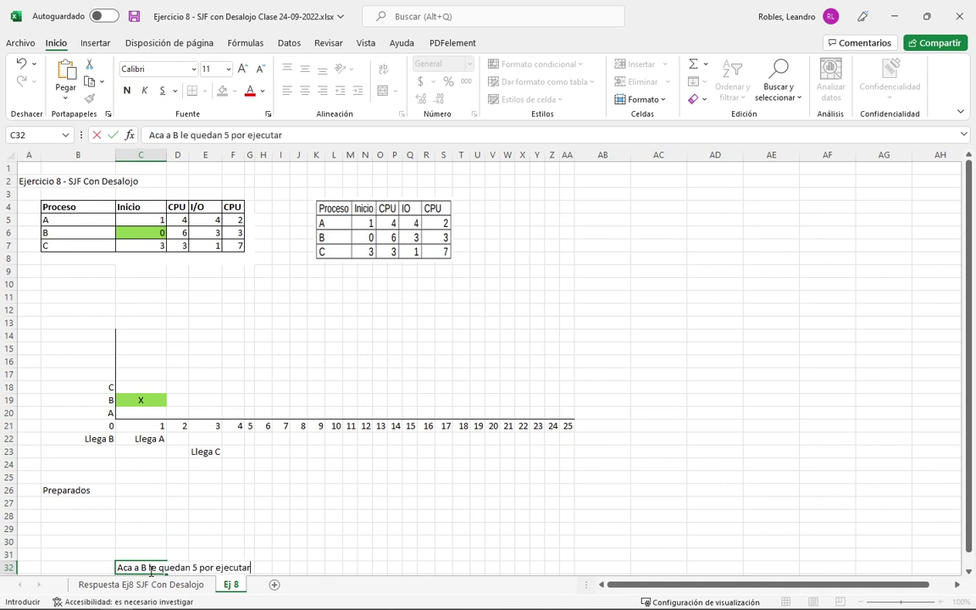
key("Return")
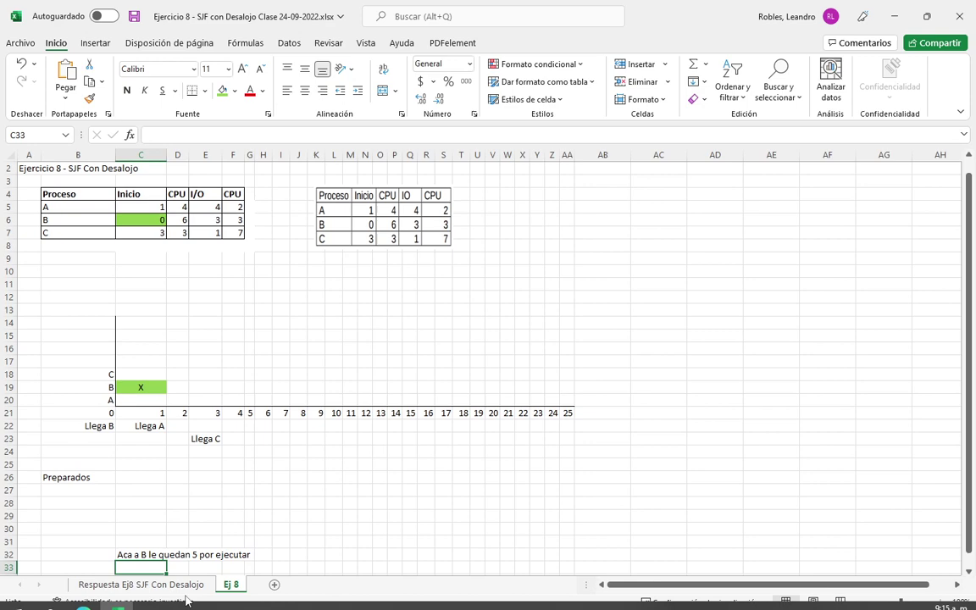
Increase the height of row 32, which holds the note about process B.
right_click(142, 556)
key("Escape")
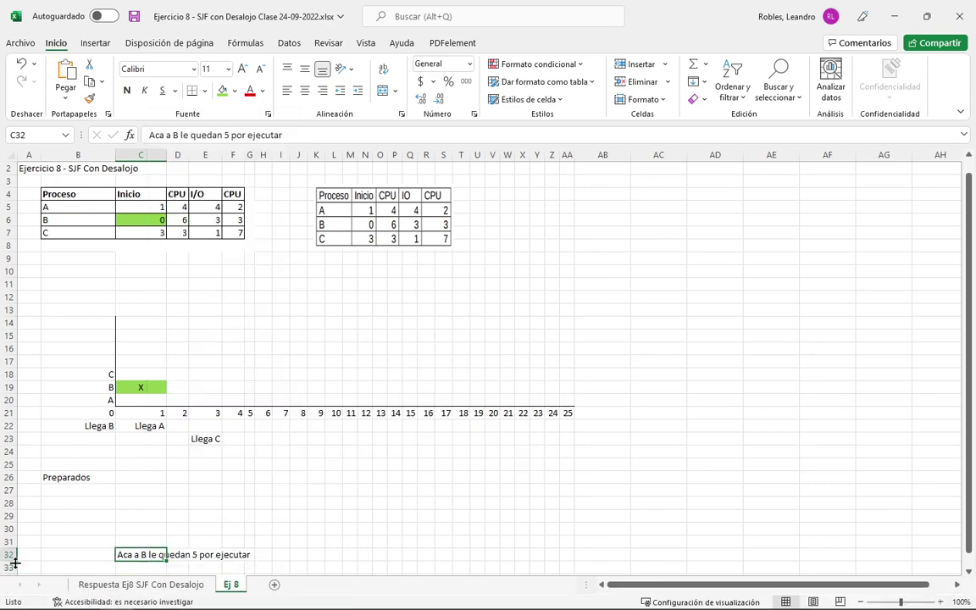
left_click_drag(6, 562, 8, 572)
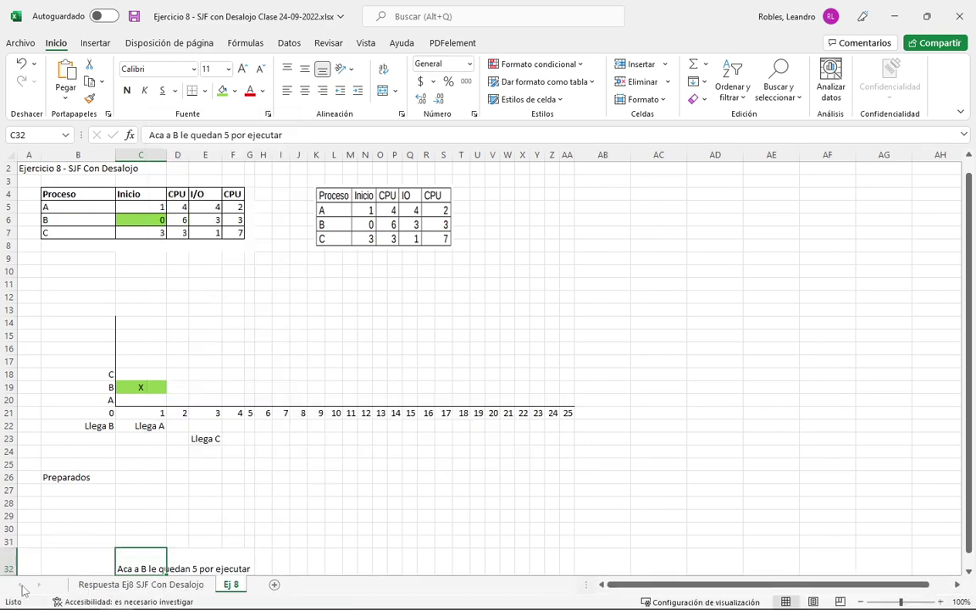
Delete the three empty rows 10 to 12 between the process table and the timeline.
scroll(108, 525, "down", 1)
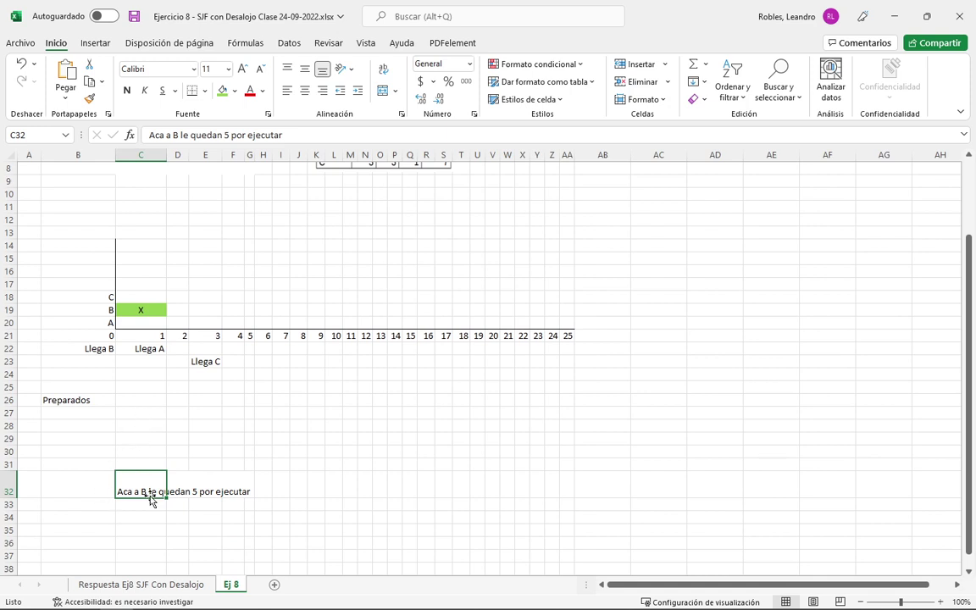
scroll(148, 474, "up", 2)
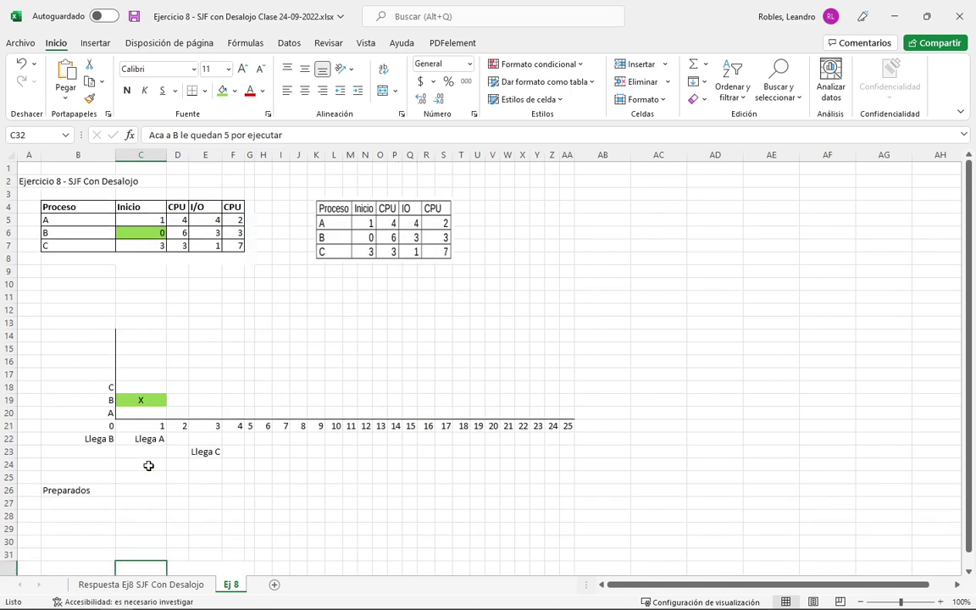
mouse_move(8, 285)
left_mouse_down()
mouse_move(11, 310)
mouse_move(10, 298)
left_mouse_up()
right_click(11, 298)
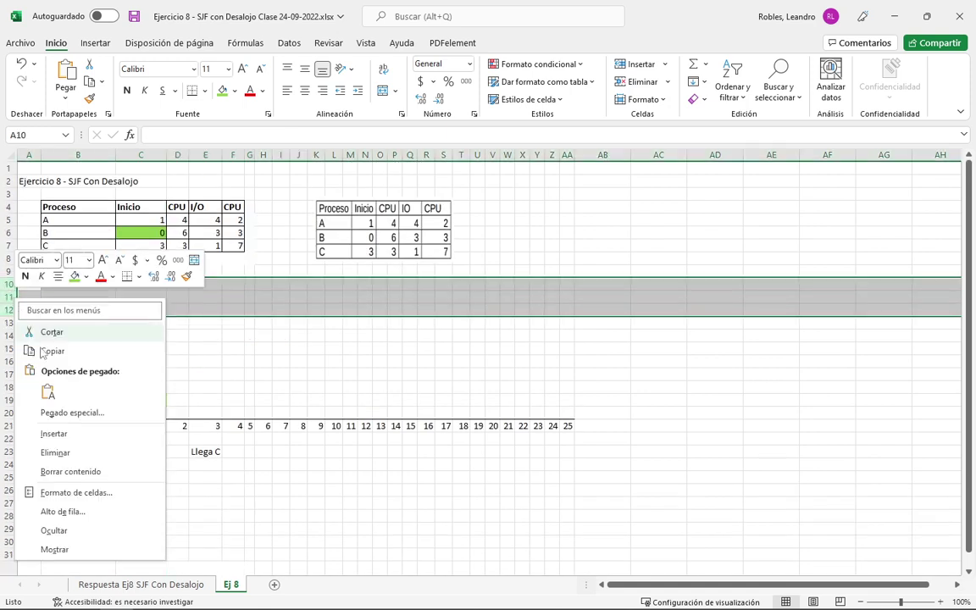
left_click(51, 451)
Wrap the text of the note about process B in C29 and increase row 29's height to fit it.
right_click(136, 540)
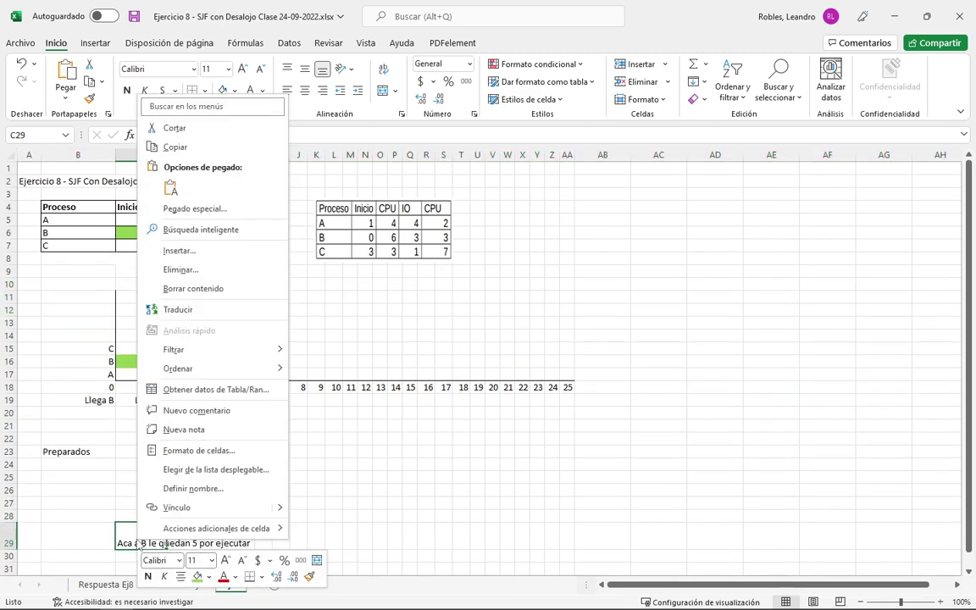
left_click(176, 449)
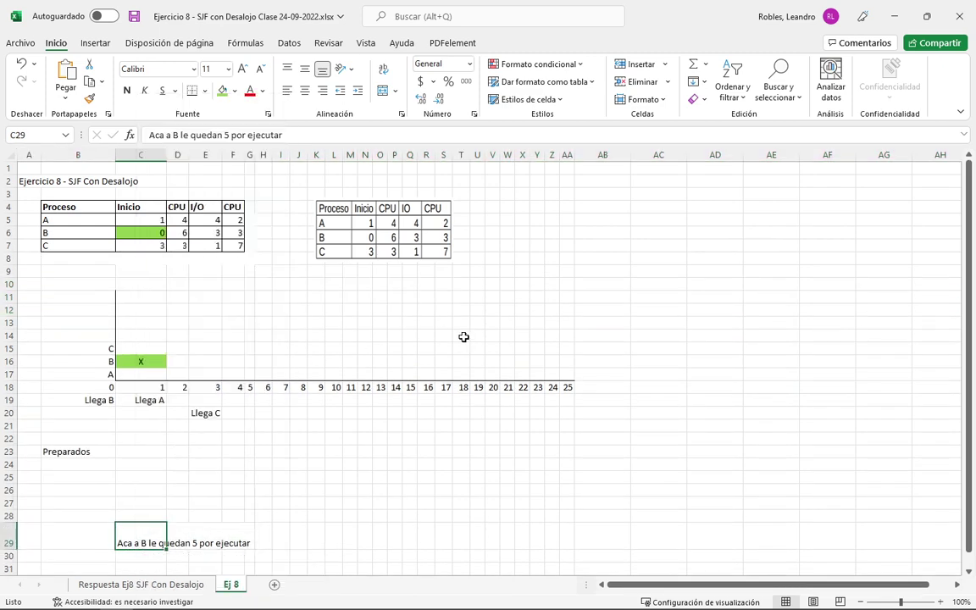
left_click(77, 216)
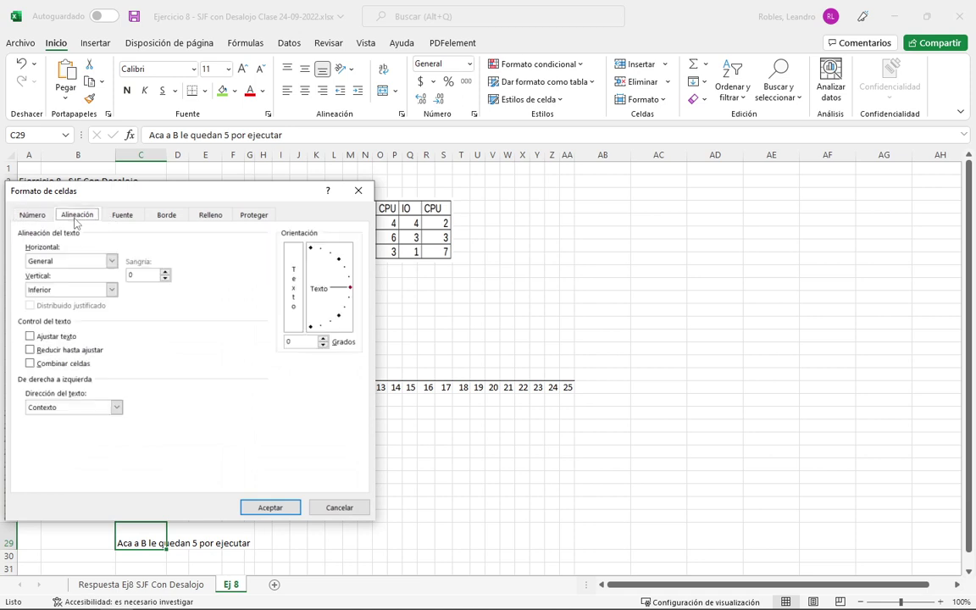
left_click(31, 337)
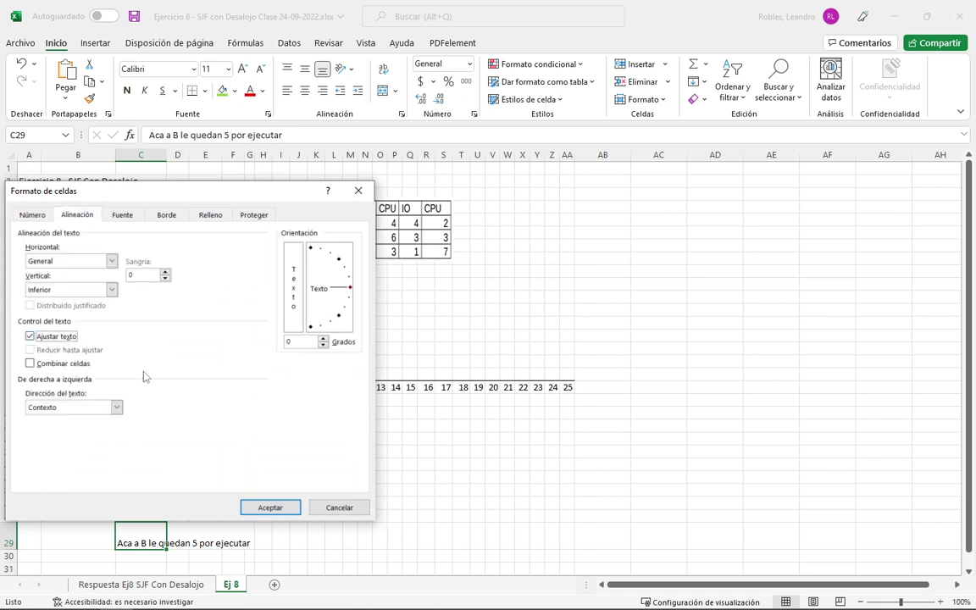
left_click(269, 506)
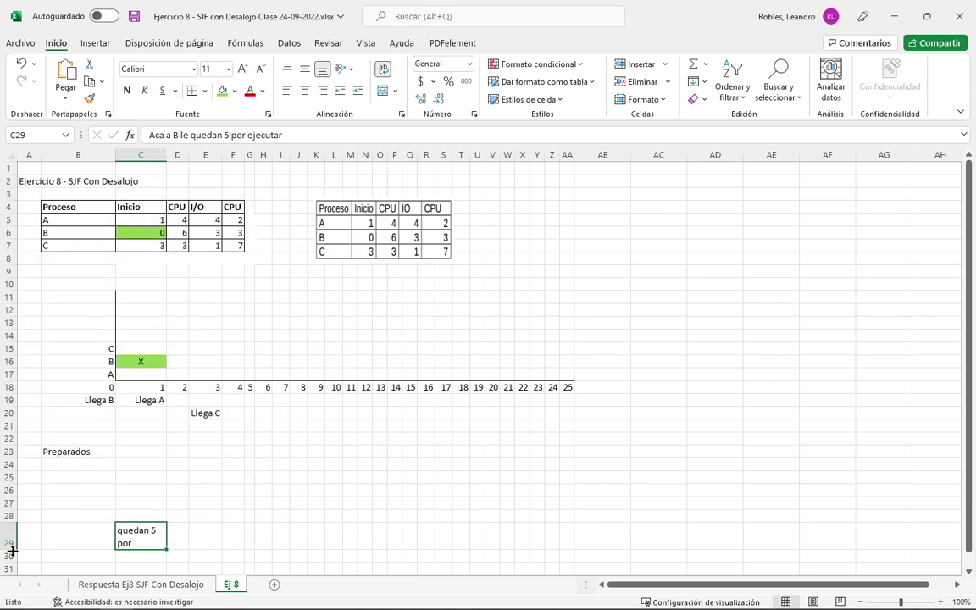
left_click_drag(12, 551, 12, 574)
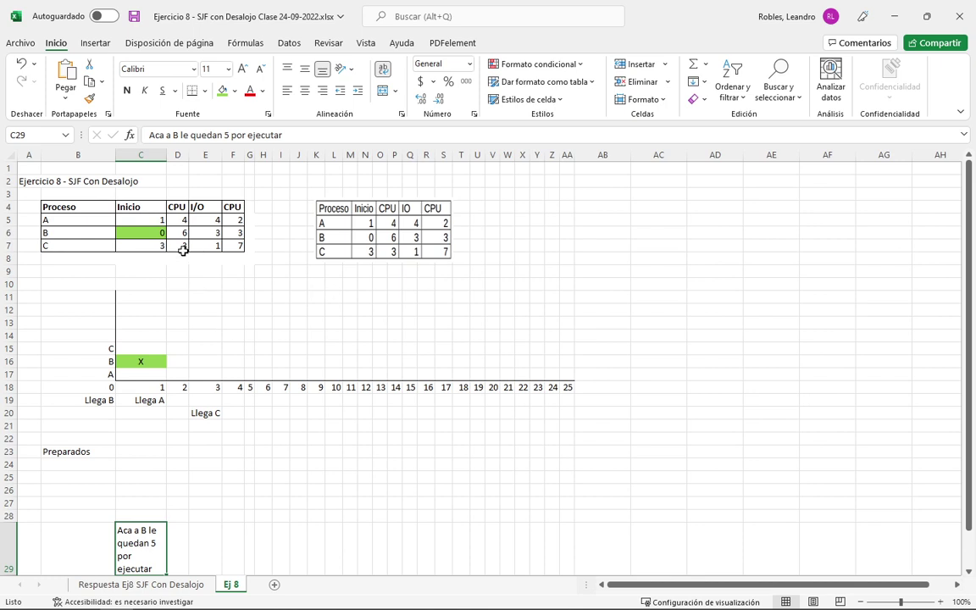
Fill process A's Inicio value in C5 with light green and check the arrival labels of A and B.
left_click(147, 217)
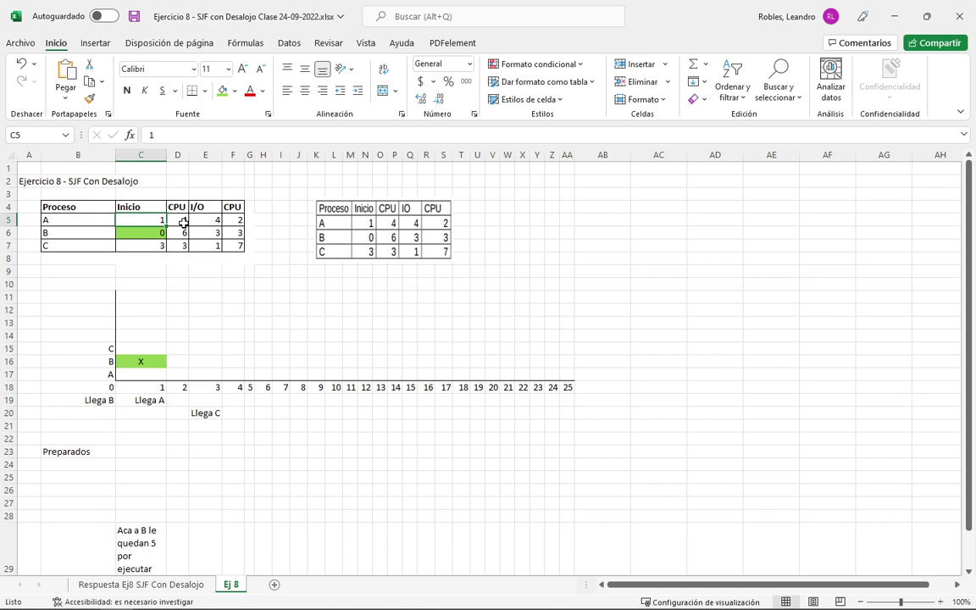
left_click(222, 90)
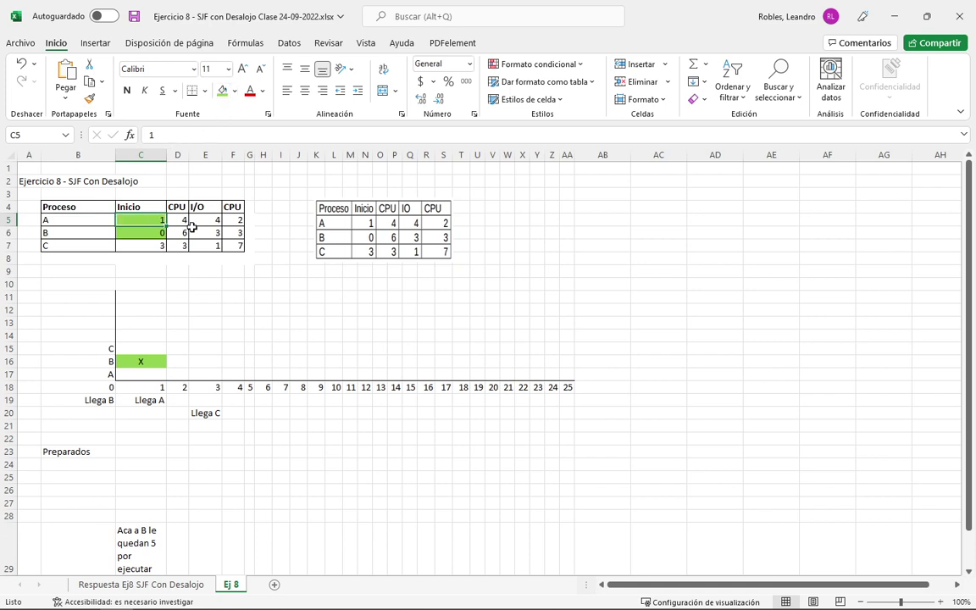
left_click(149, 401)
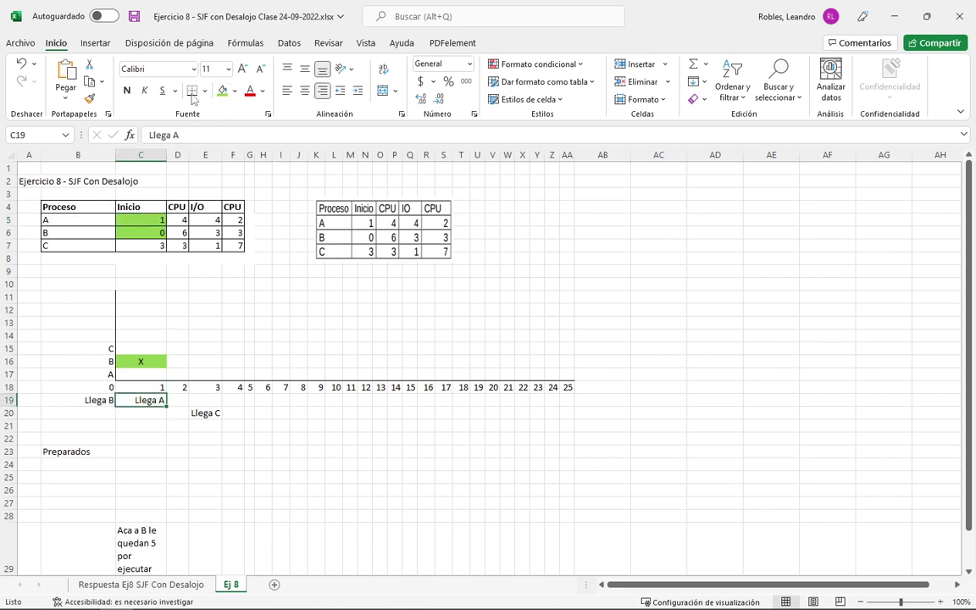
left_click(100, 399)
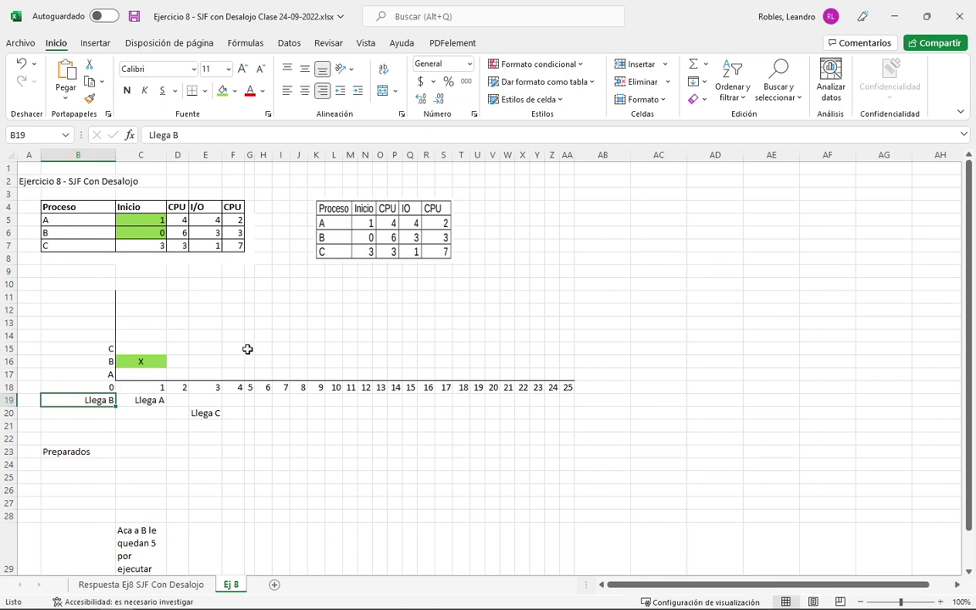
Mark process A as running at time 2 with a light green X in D17, and widen column D.
left_click(180, 373)
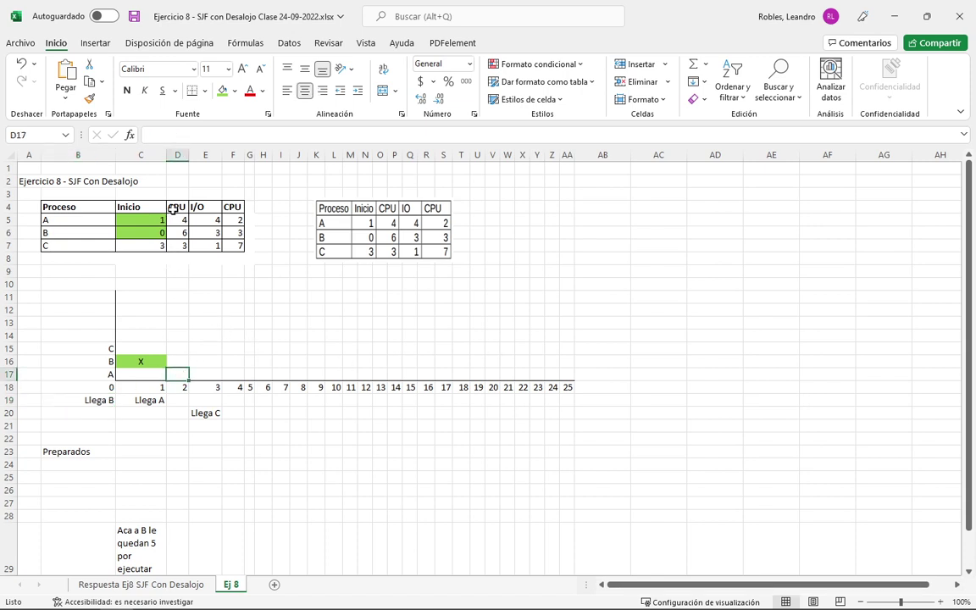
left_click(222, 91)
type("X")
left_click(202, 396)
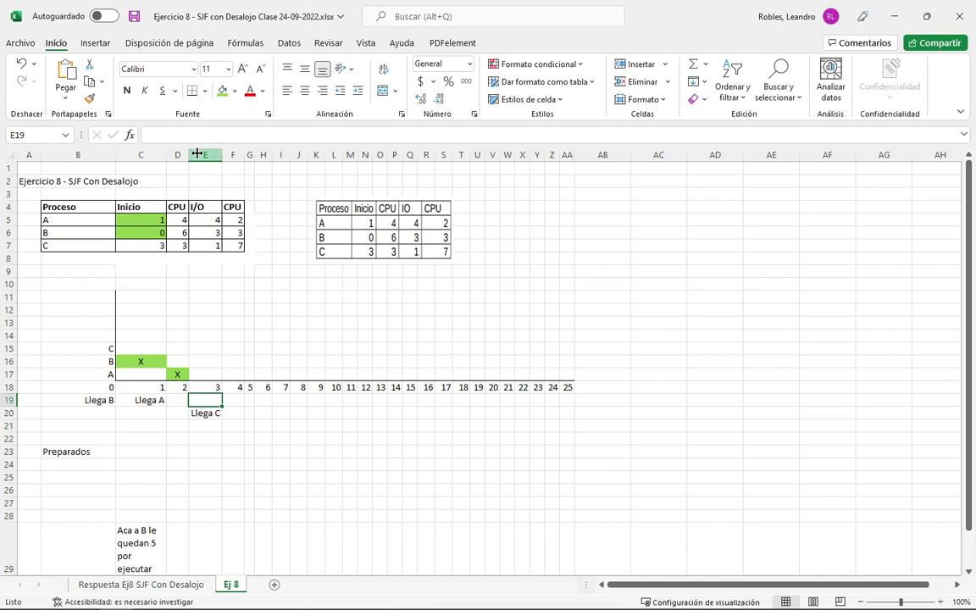
left_click_drag(188, 154, 211, 149)
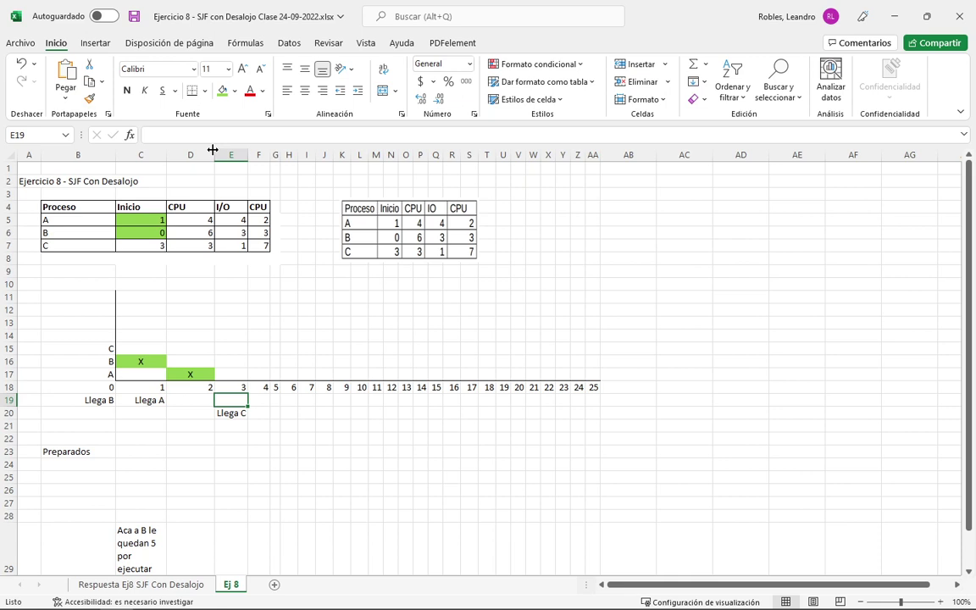
Enter the label "En Ejecucion" in B11, beside the upper end of the timeline's vertical axis.
left_click(188, 232)
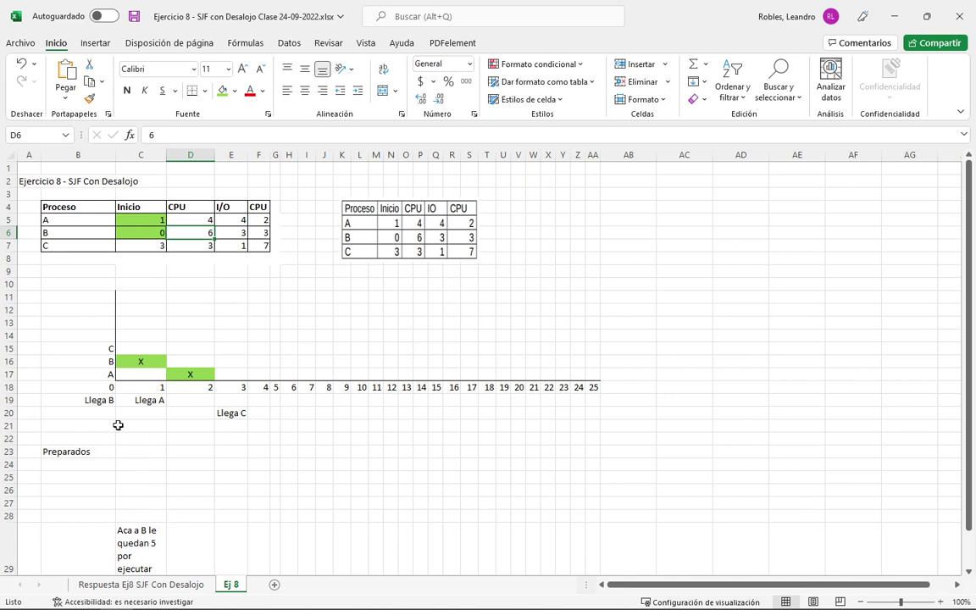
left_click(59, 293)
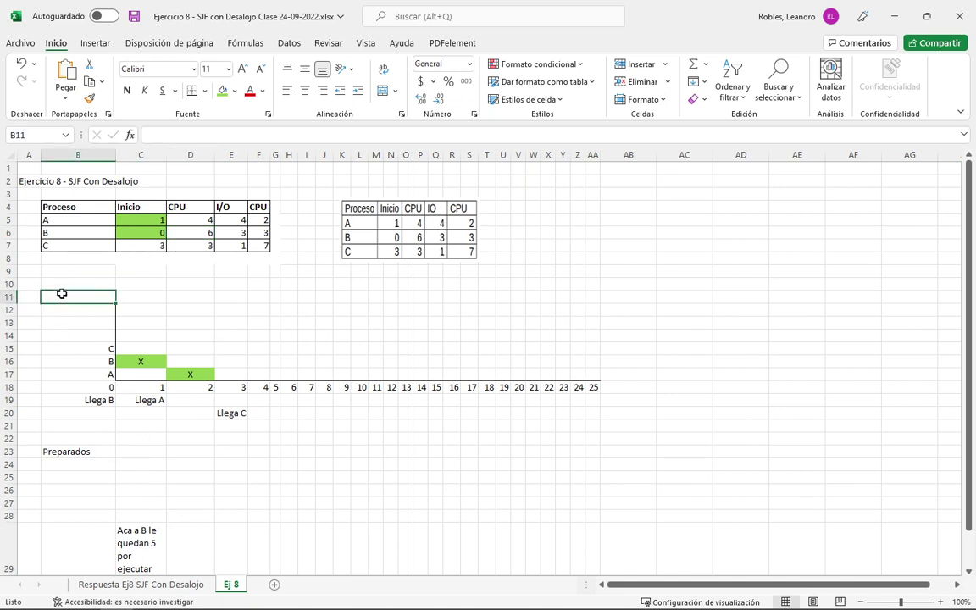
type("En Ejecucion")
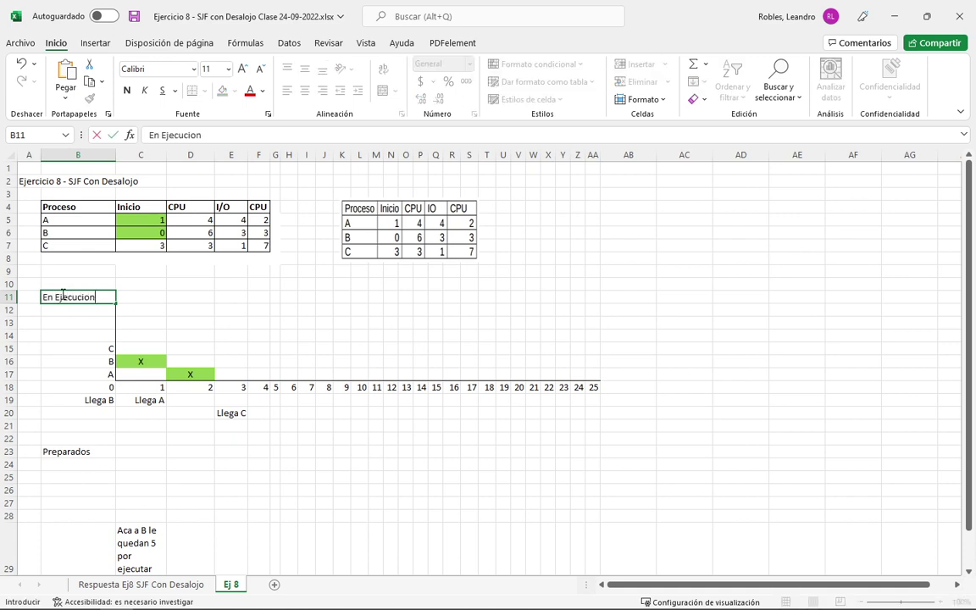
key("Return")
key("Return")
List process B as waiting under Preparados at times 2 and 3 by entering B in D24 and E24.
left_click(66, 455)
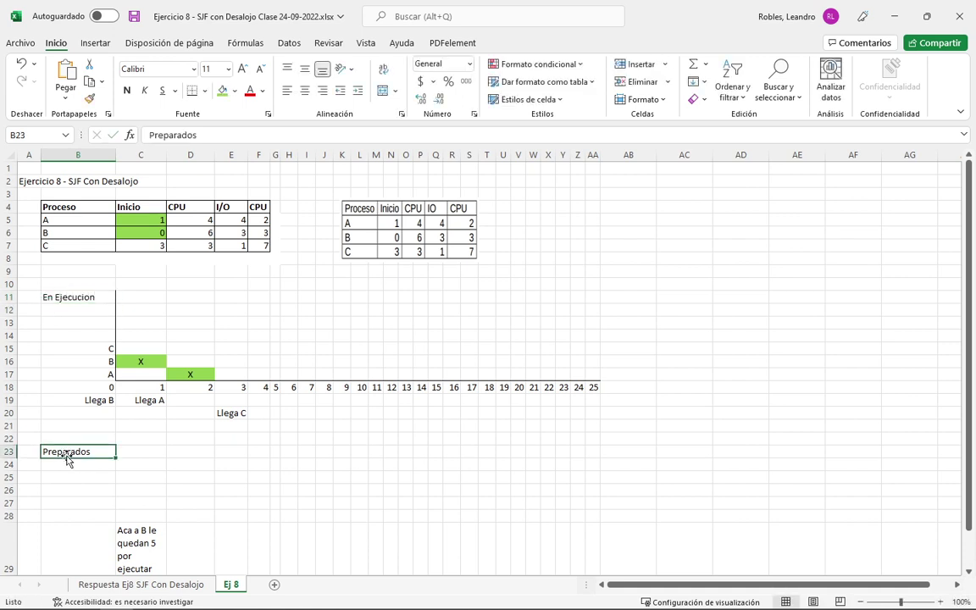
left_click(147, 452)
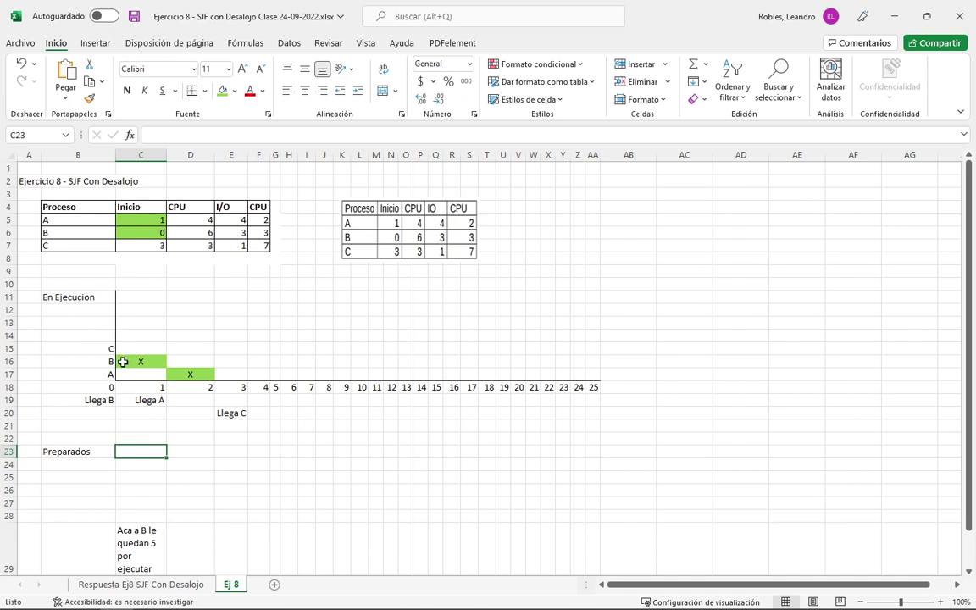
left_click(180, 450)
left_click(183, 464)
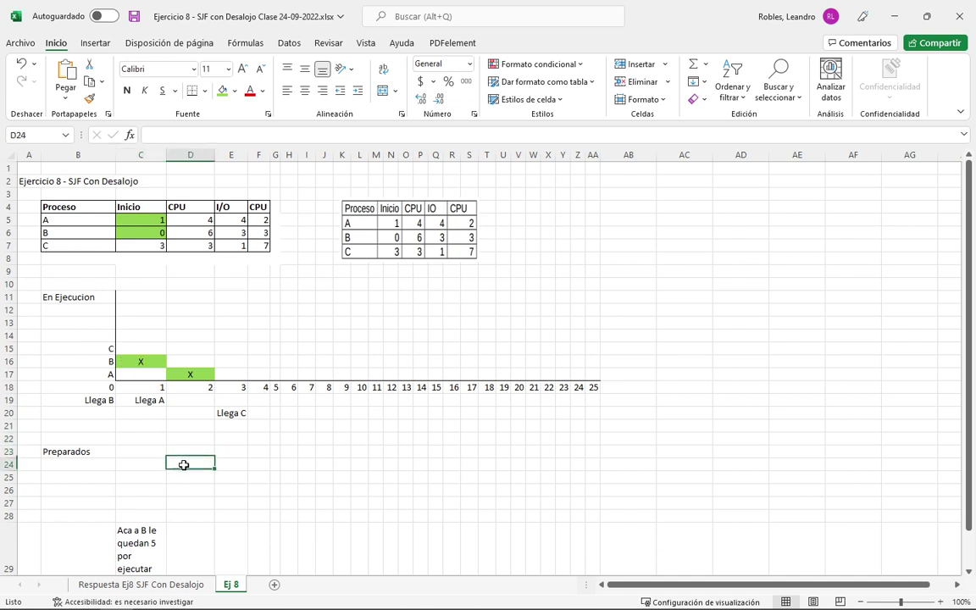
type("B")
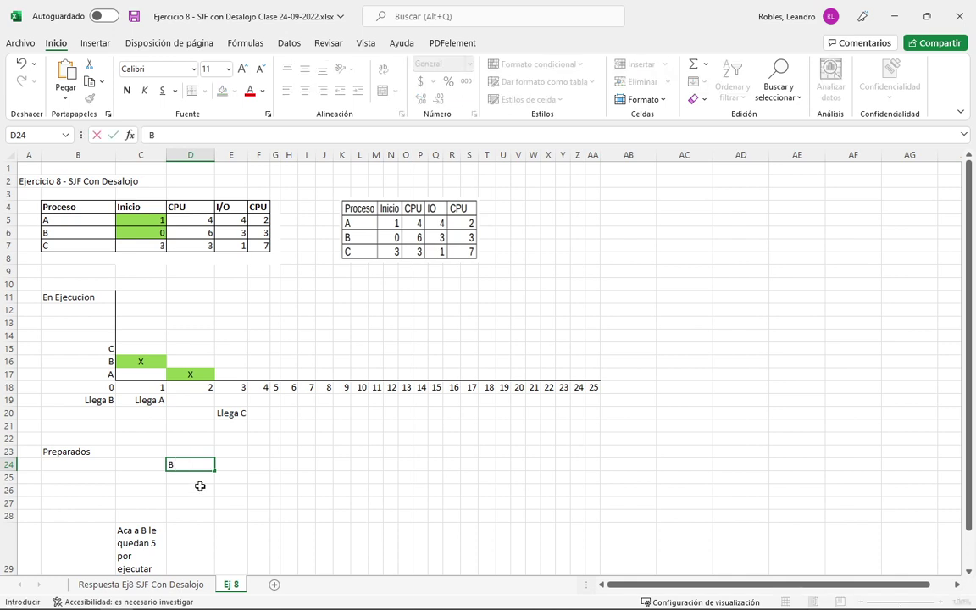
left_click(200, 486)
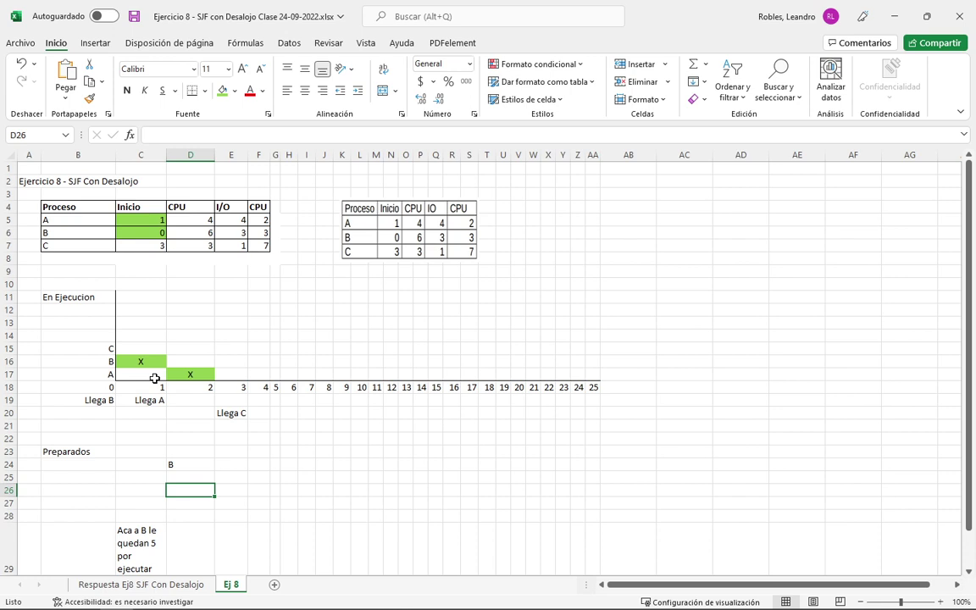
left_click(222, 463)
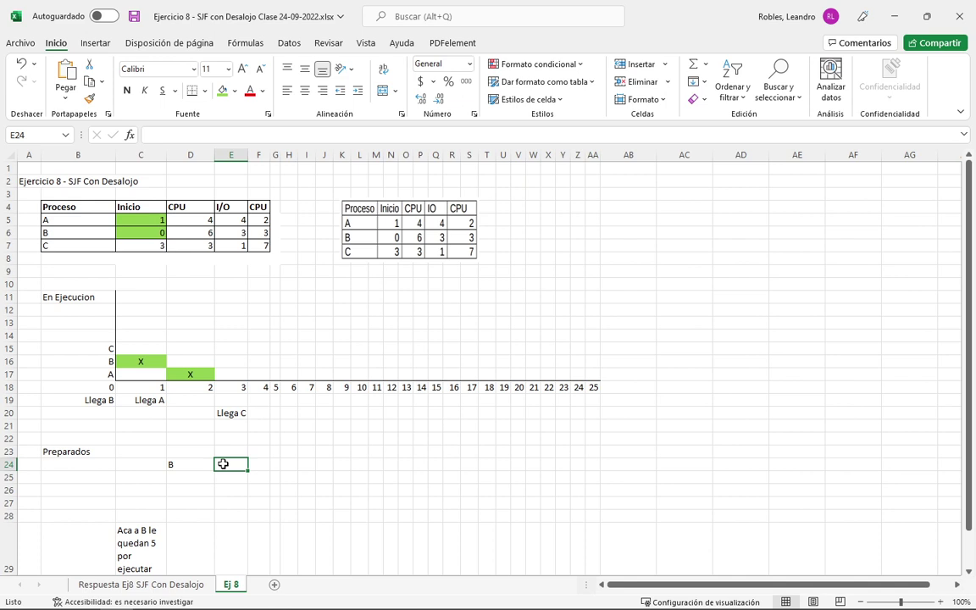
type("B")
key("Return")
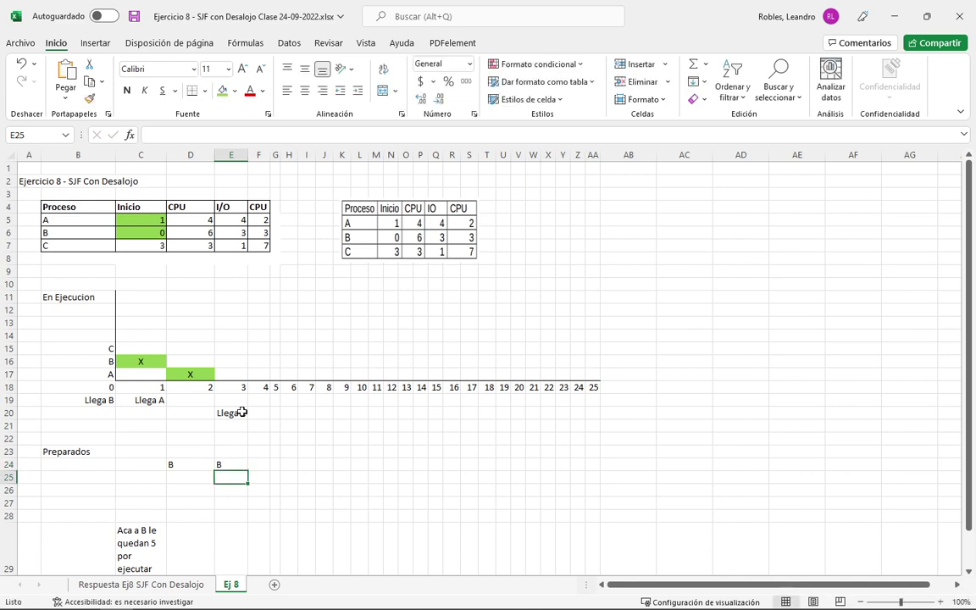
left_click_drag(202, 463, 220, 458)
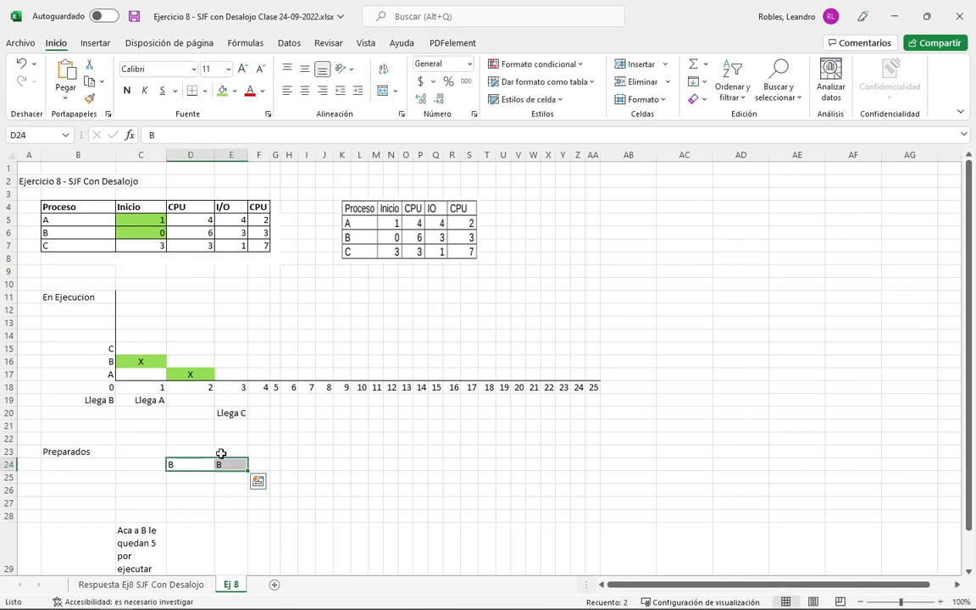
Mark process A as running at time 3 with a light green X in E17.
left_click(206, 371)
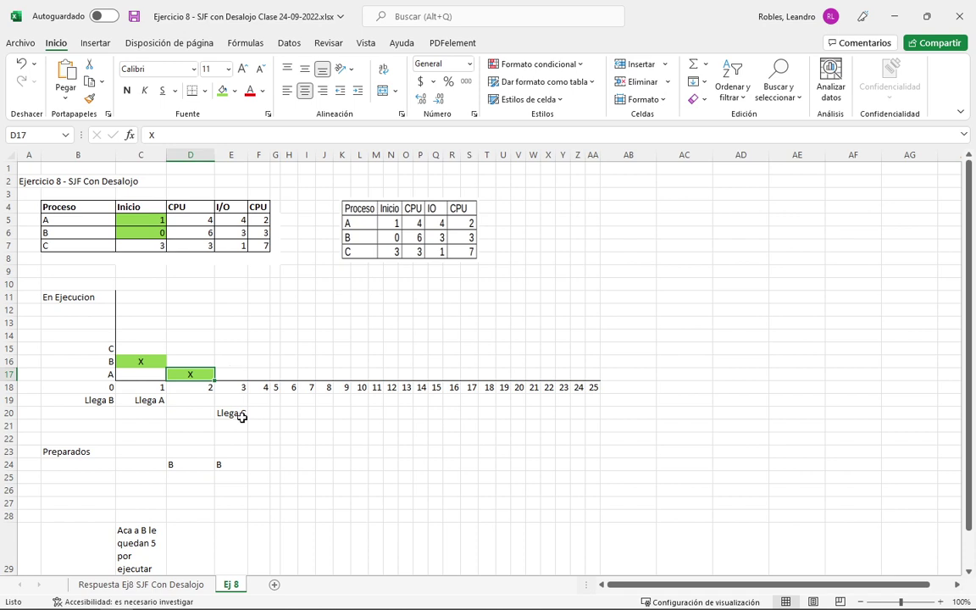
left_click(224, 374)
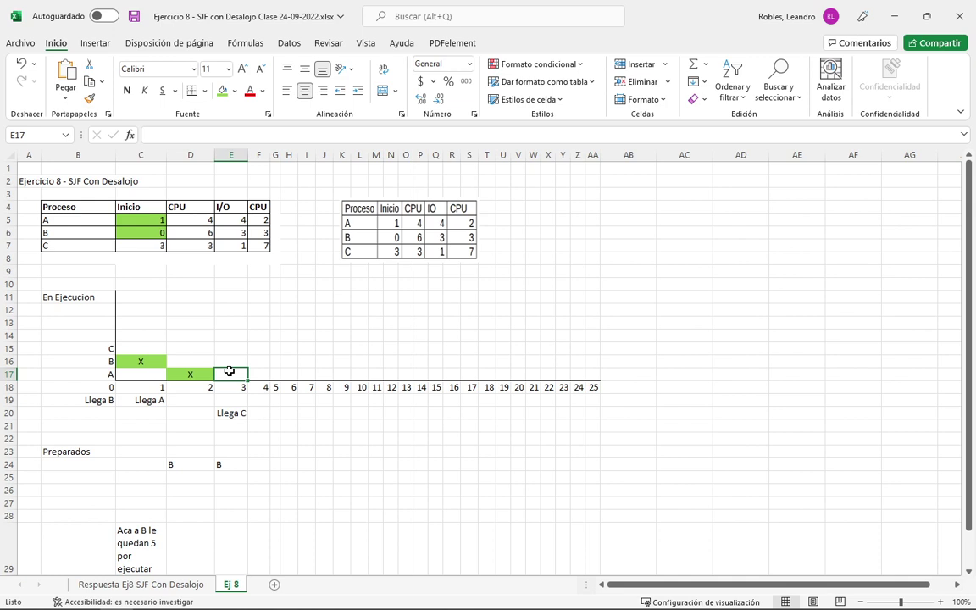
left_click(224, 94)
type("X")
left_click(274, 374)
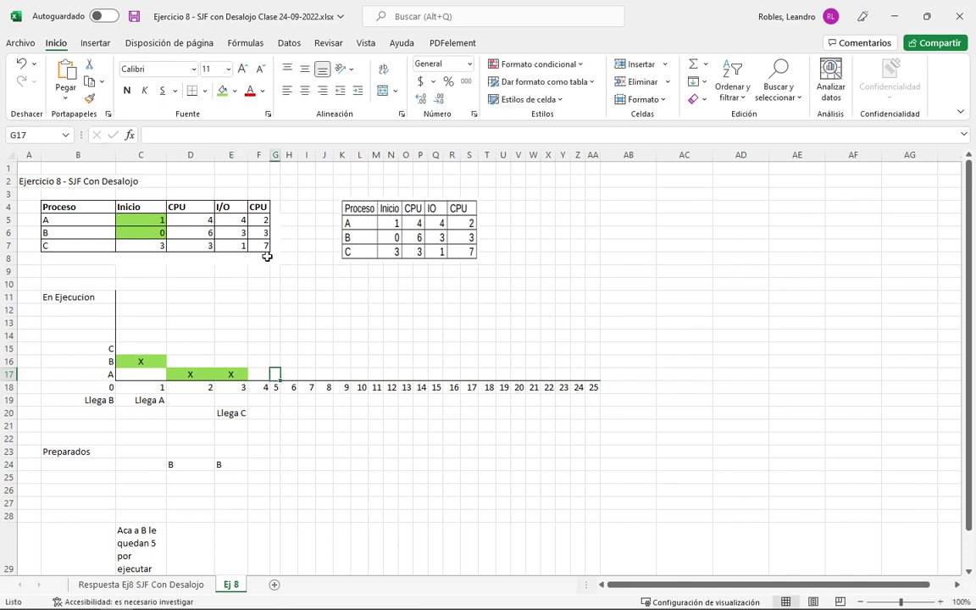
Fill process C's Inicio value in C7 with light green and compare the first CPU bursts of C and A.
left_click(244, 412)
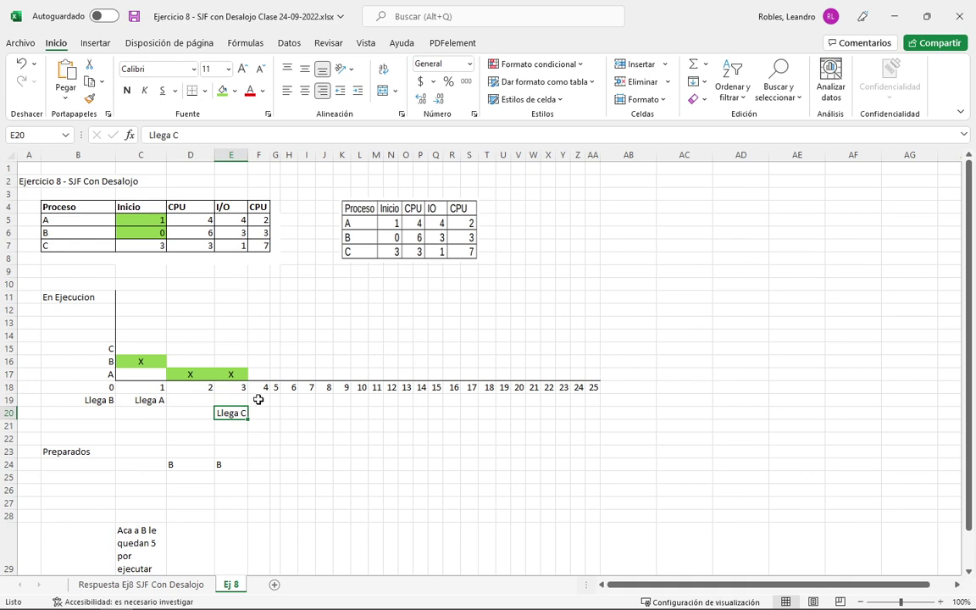
left_click(159, 248)
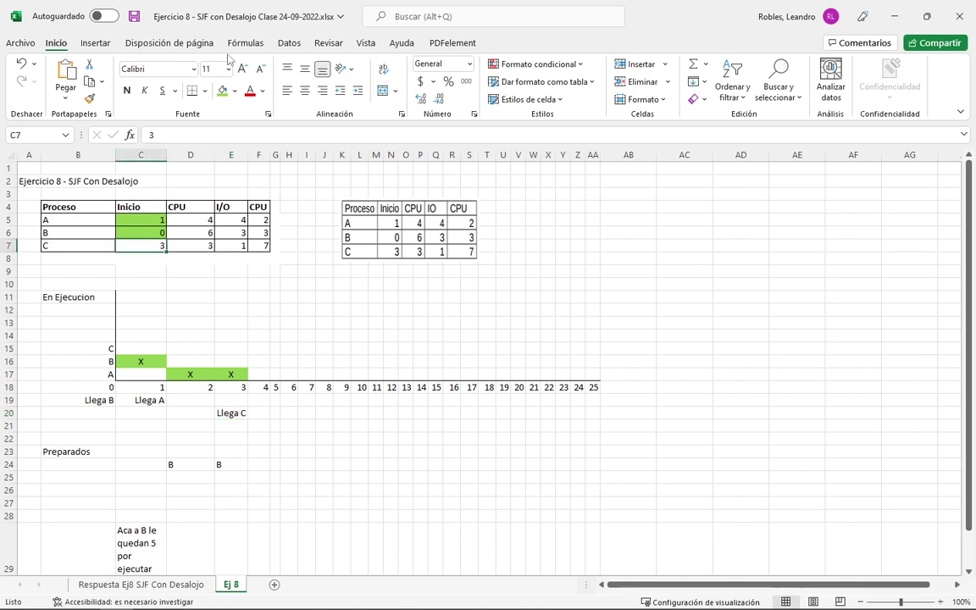
left_click(221, 91)
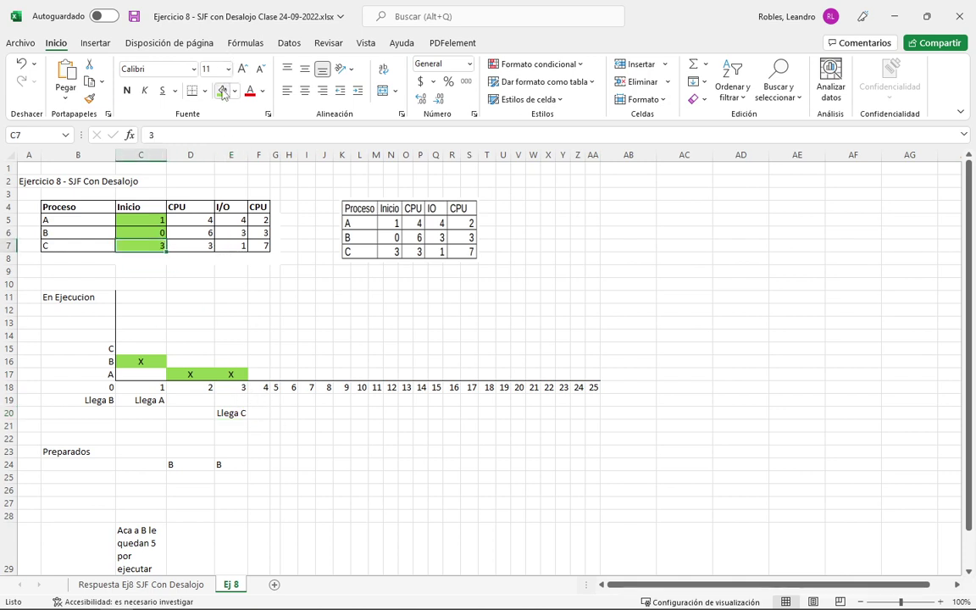
left_click(201, 245)
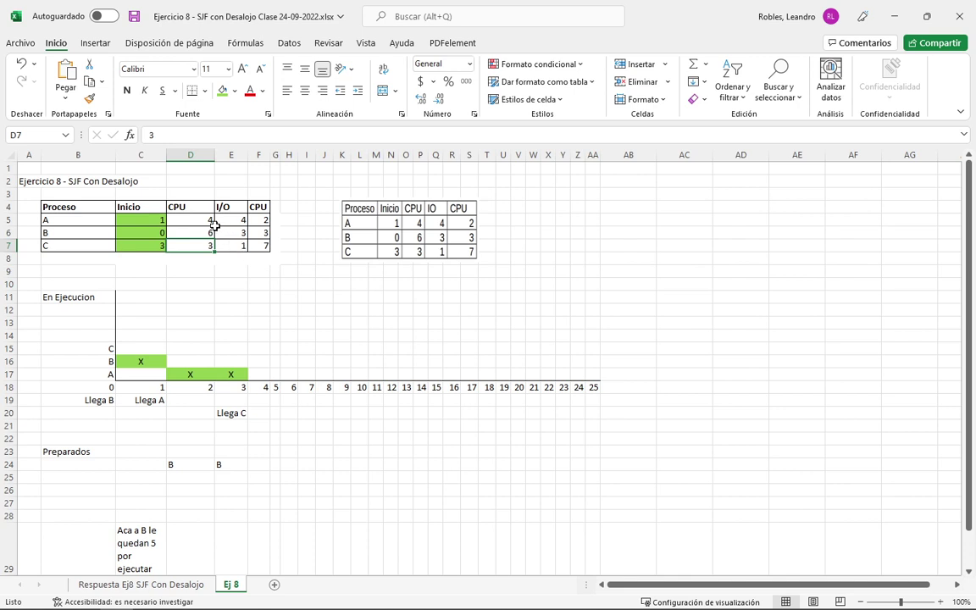
left_click(194, 219)
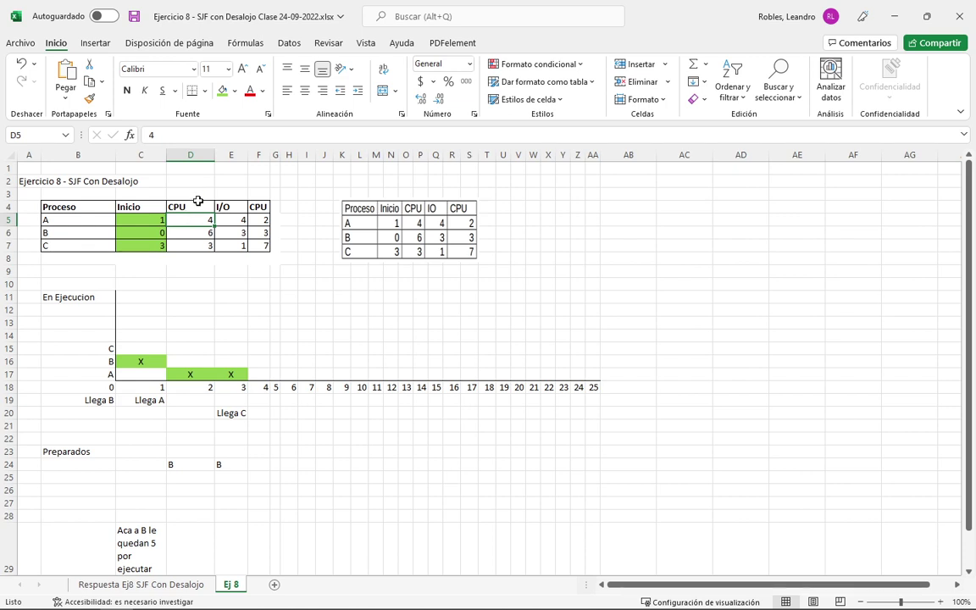
Compare process A's first CPU burst, less its executed times 2 and 3, with process C's first CPU burst.
double_click(207, 221)
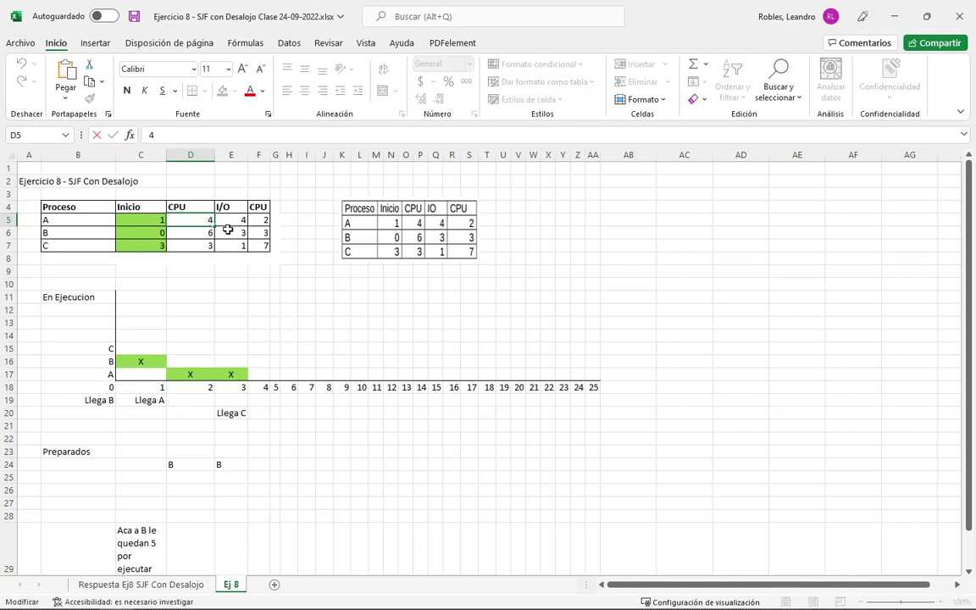
left_click_drag(197, 375, 226, 372)
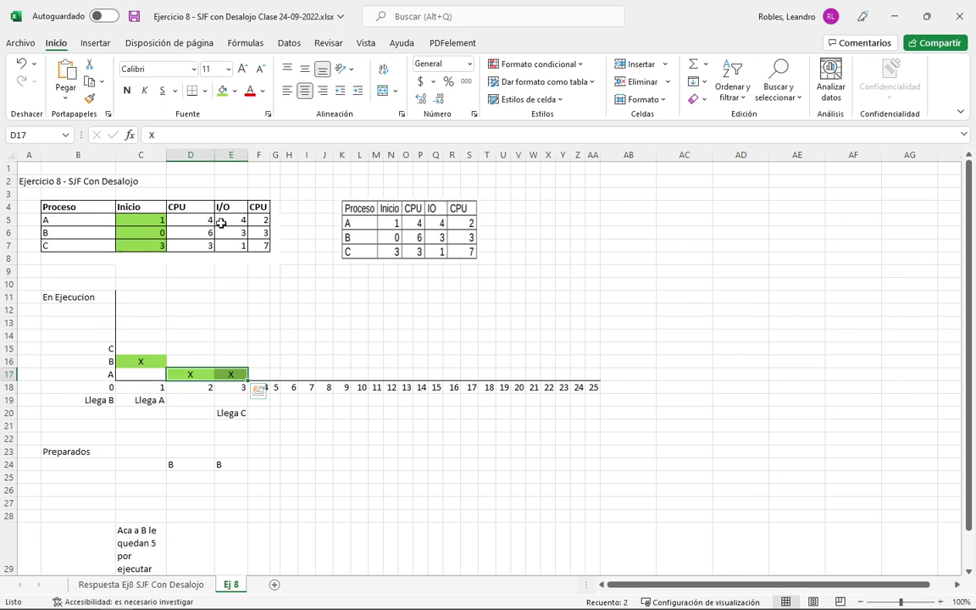
left_click(204, 244)
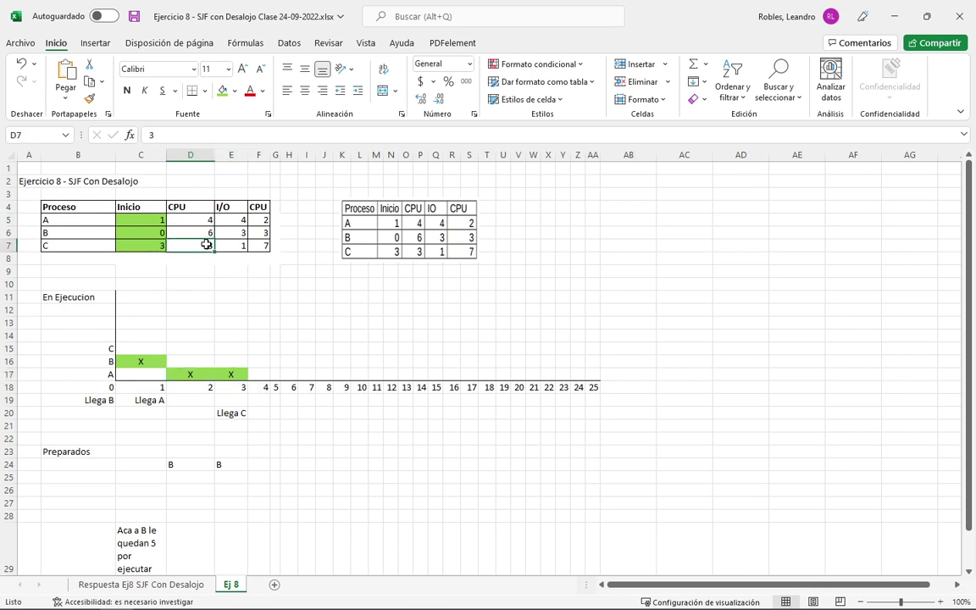
left_click(208, 220)
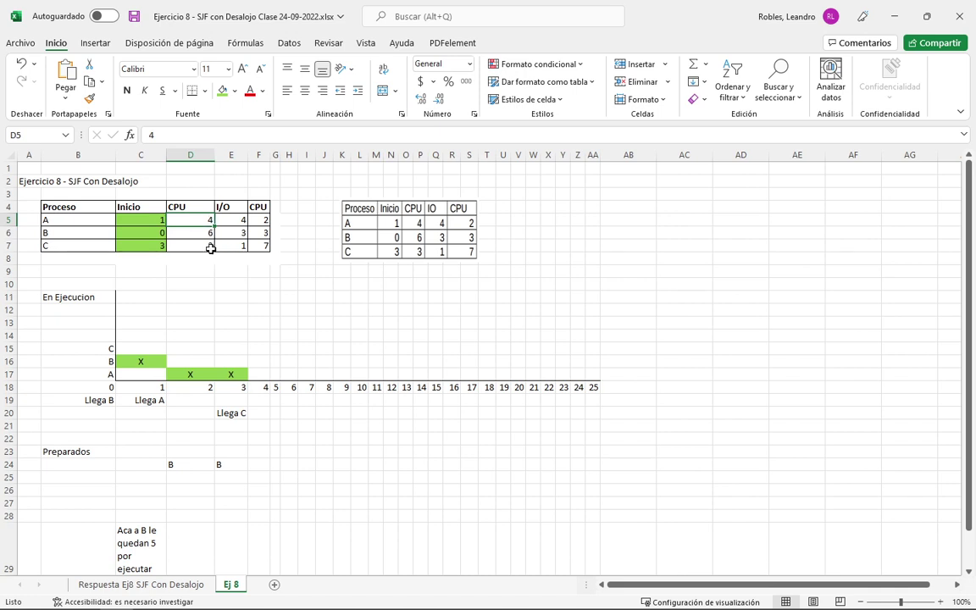
left_click(210, 248)
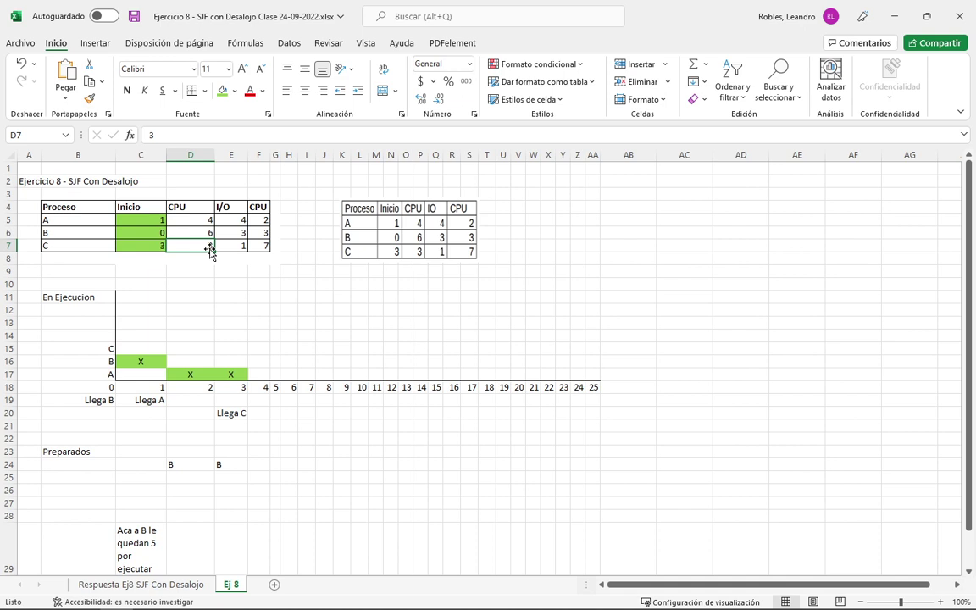
left_click(209, 220)
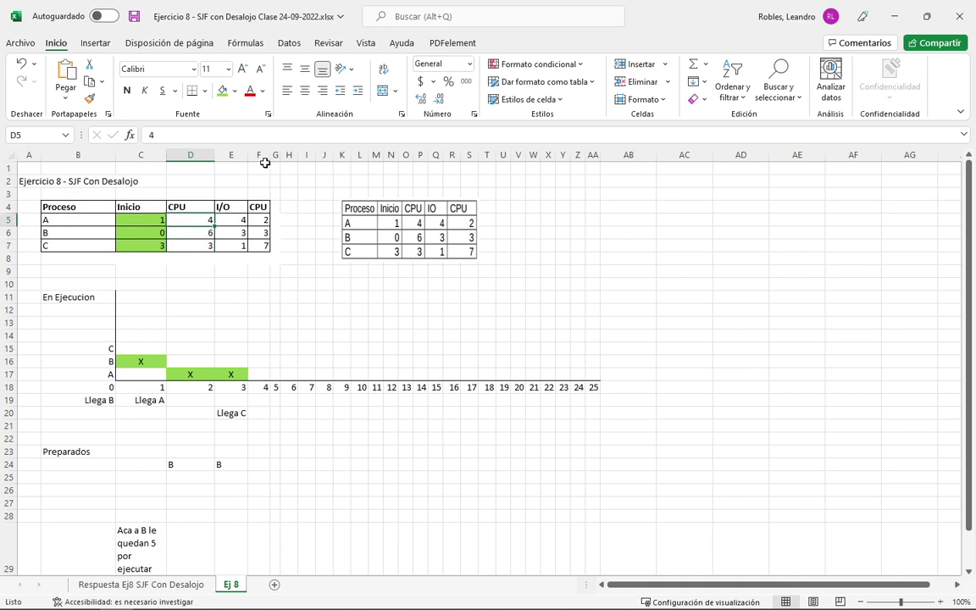
Widen column G and mark process A as running at times 4 and 5 with light green X entries in F17 and G17.
mouse_move(281, 155)
left_mouse_down()
mouse_move(305, 155)
mouse_move(263, 155)
mouse_move(295, 155)
left_mouse_up()
left_click(265, 375)
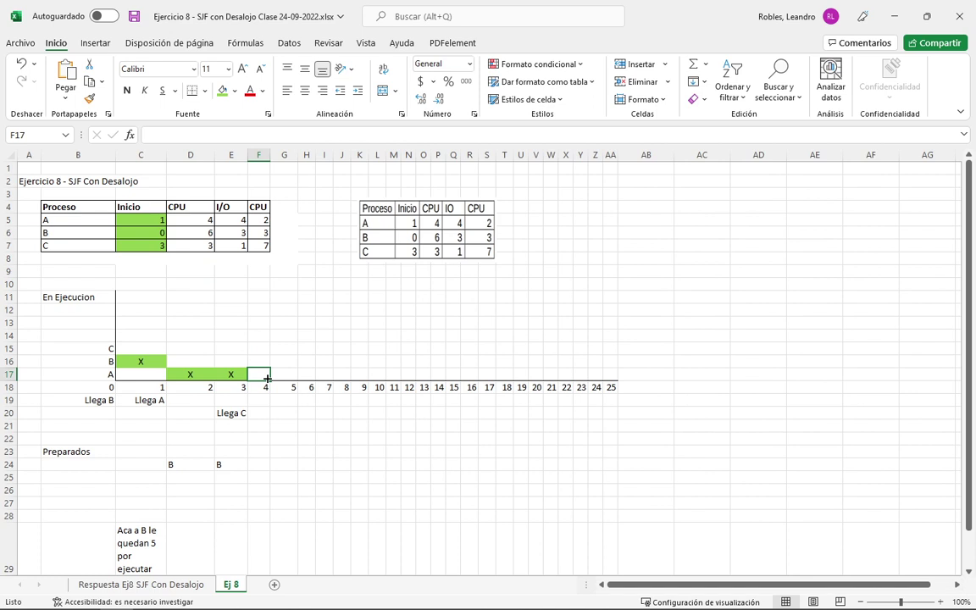
type("X")
key("Right")
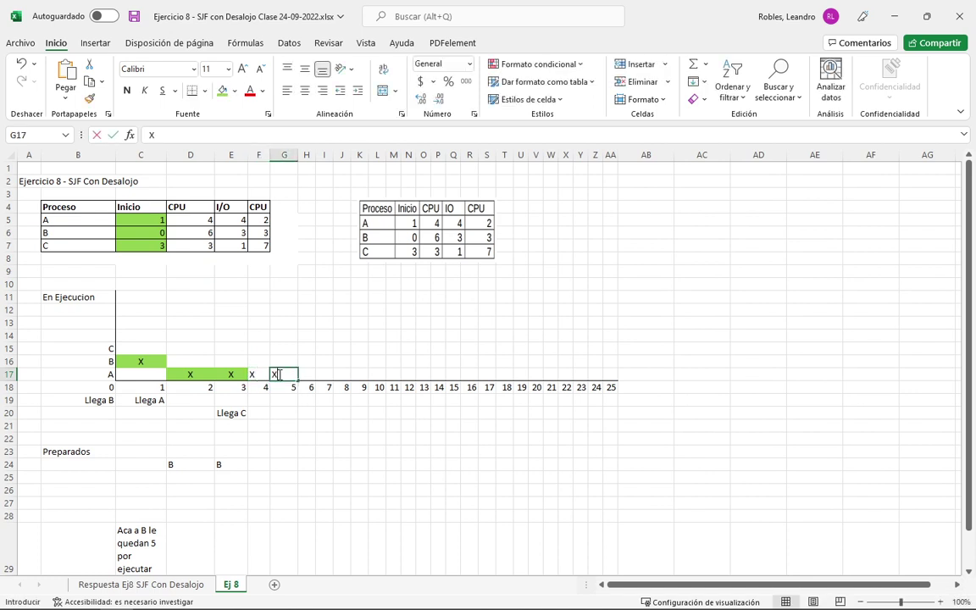
type("X")
left_click_drag(233, 374, 276, 374)
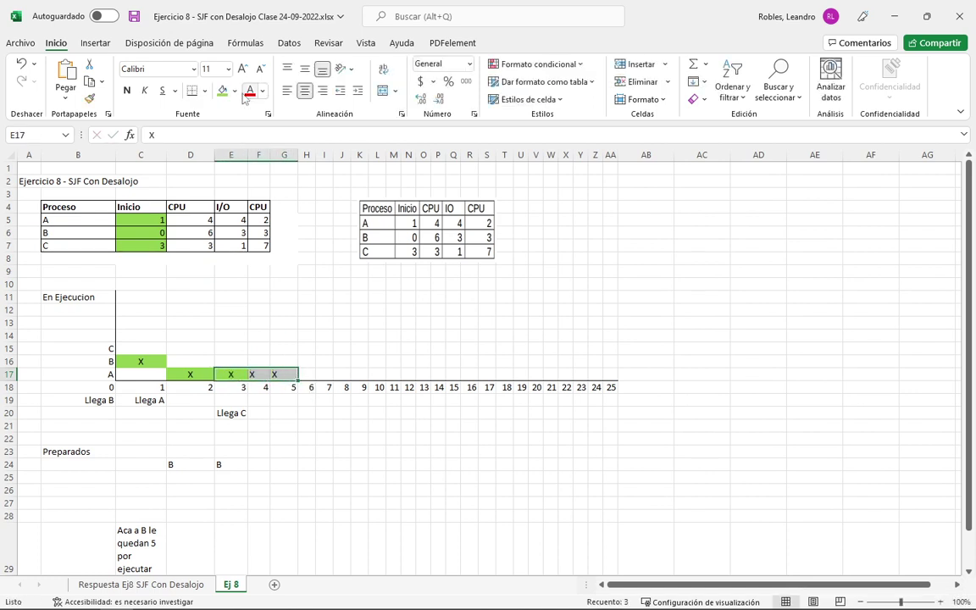
left_click(221, 91)
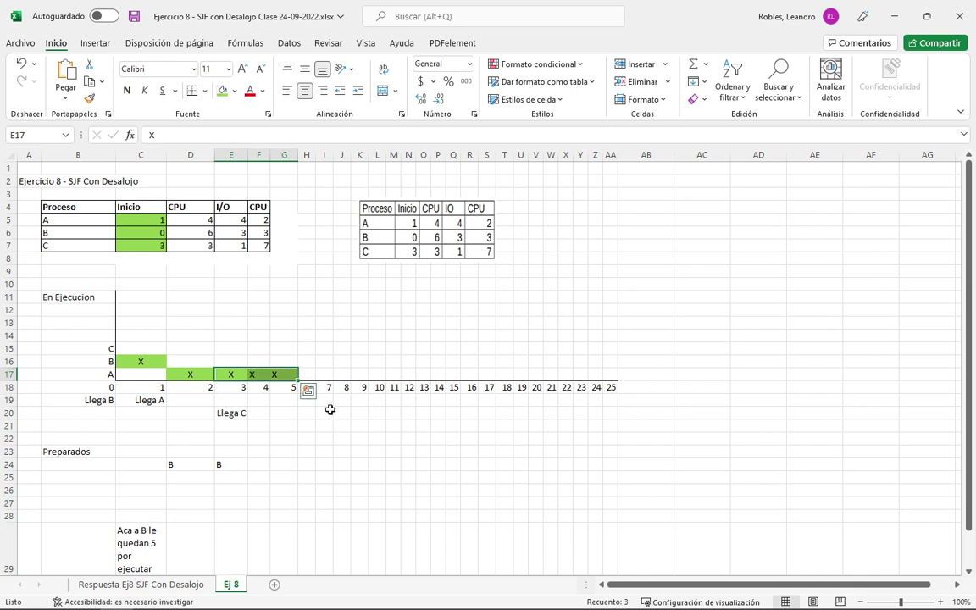
left_click(285, 390)
Try a first CPU burst of 2 for process C in D7 and restore it to 3.
left_click(204, 245)
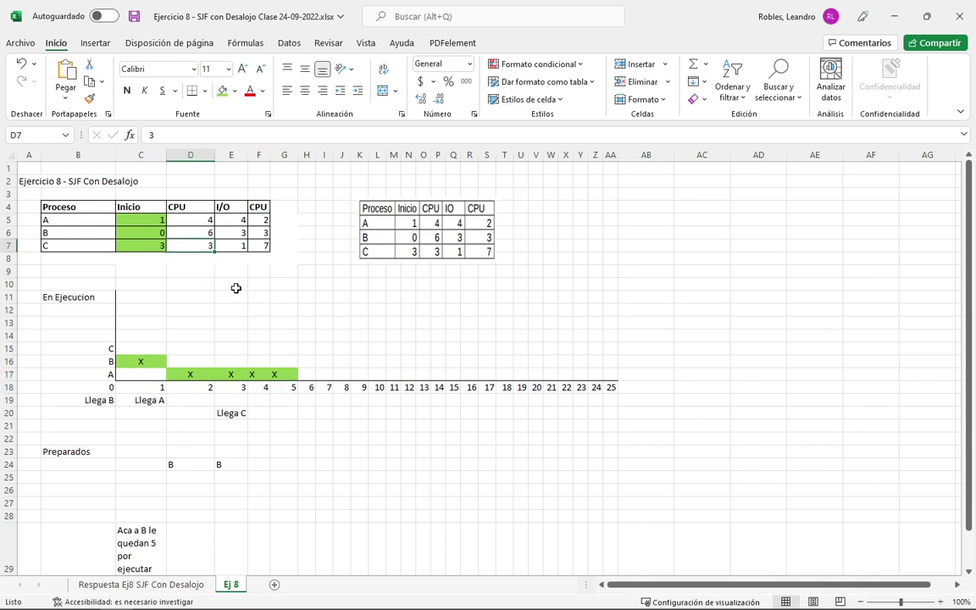
type("2")
key("Return")
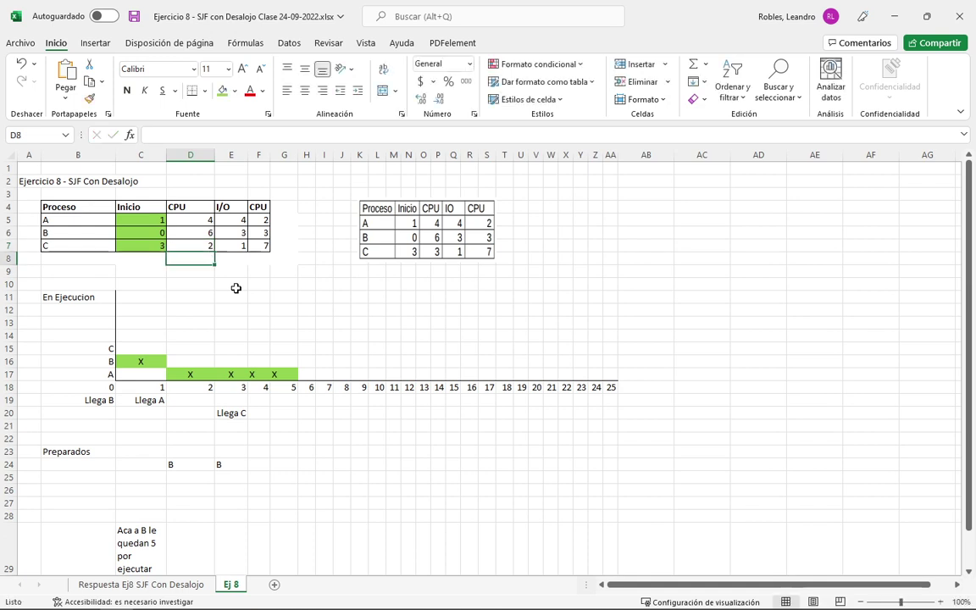
left_click(198, 243)
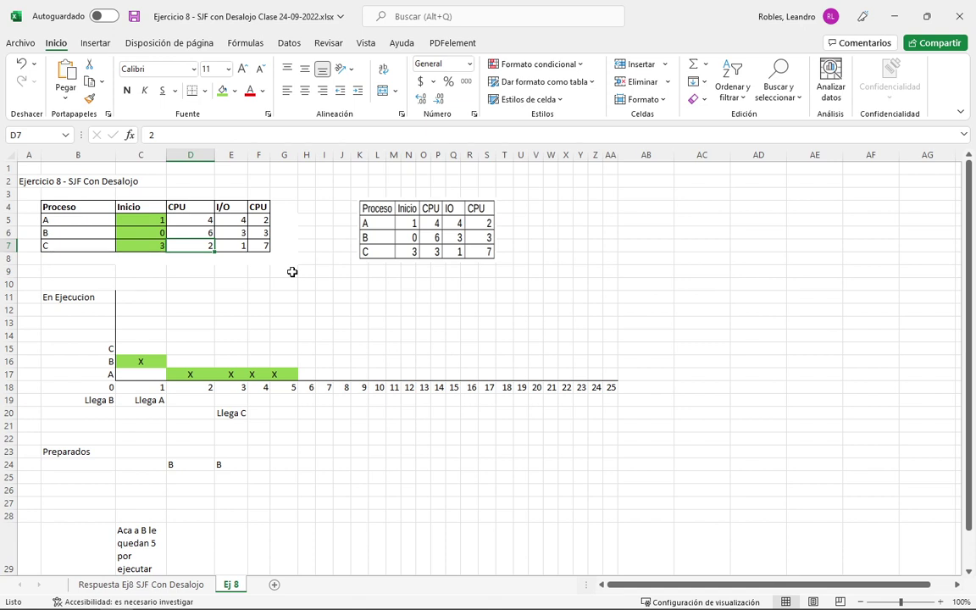
left_click_drag(254, 374, 273, 373)
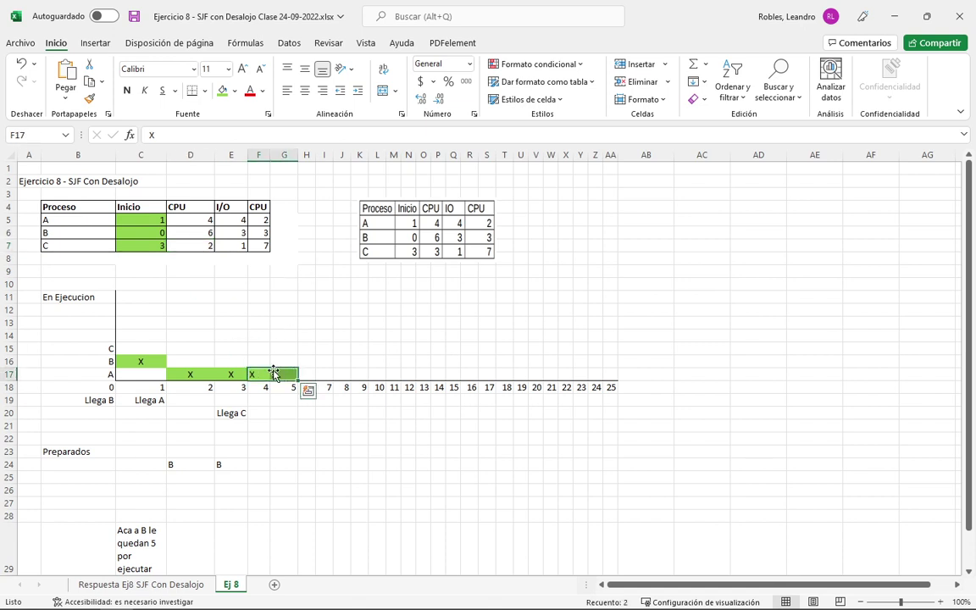
left_click(187, 246)
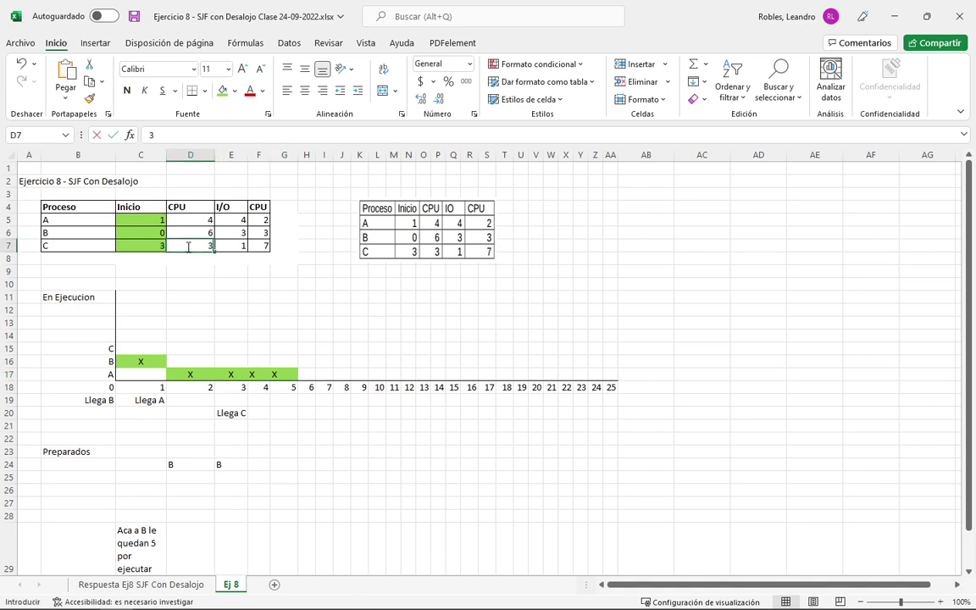
type("3")
left_click(303, 324)
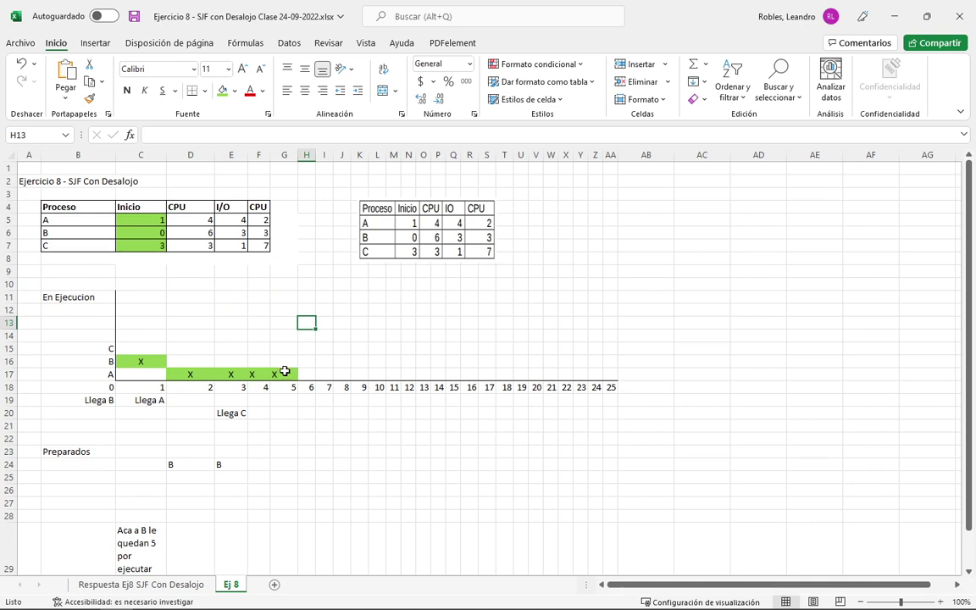
List process B as waiting under Preparados at times 4 and 5 by entering B in F24 and G24.
left_click(284, 371)
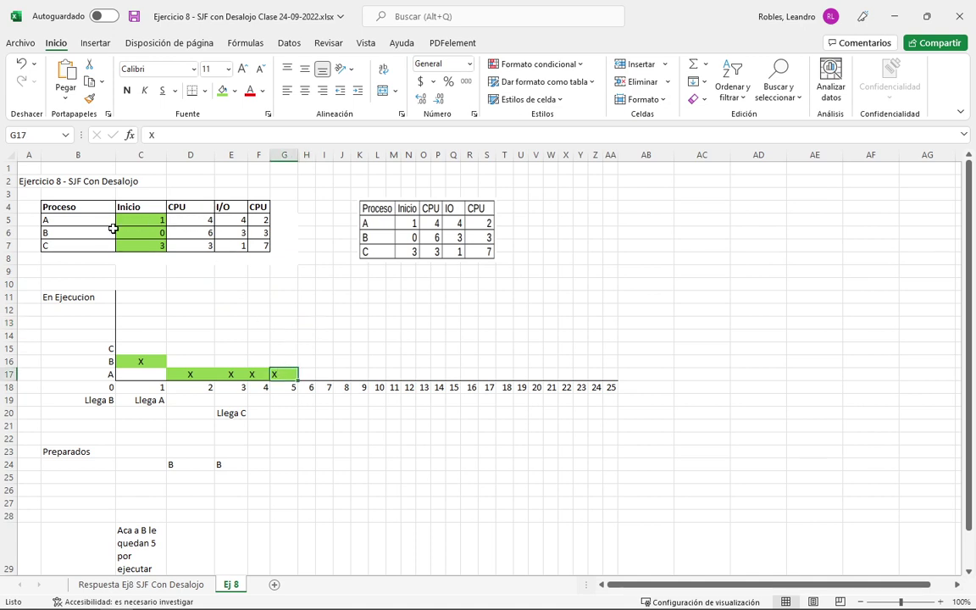
left_click_drag(123, 232, 185, 229)
left_click(184, 251)
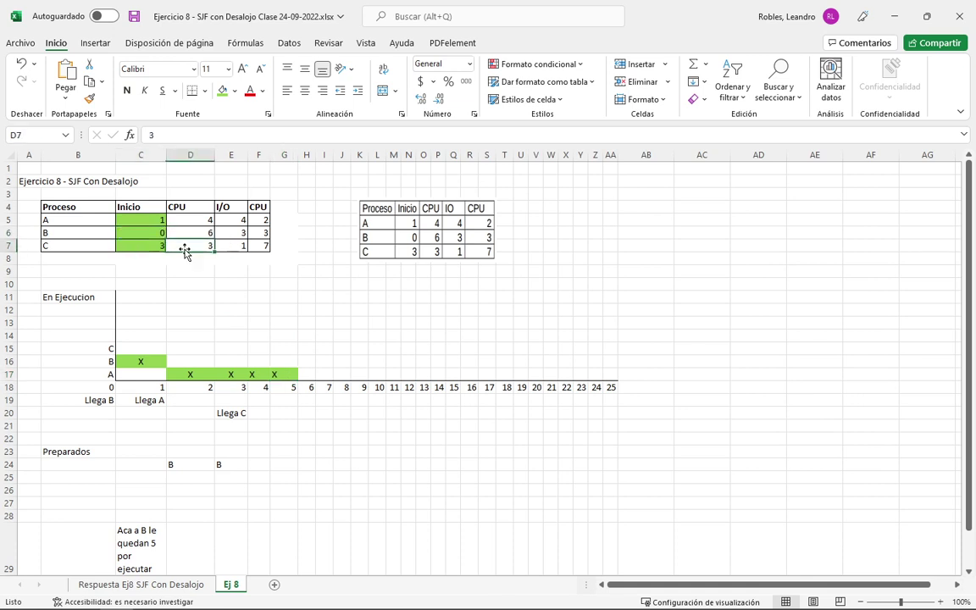
left_click(270, 372)
left_click_drag(270, 373, 285, 372)
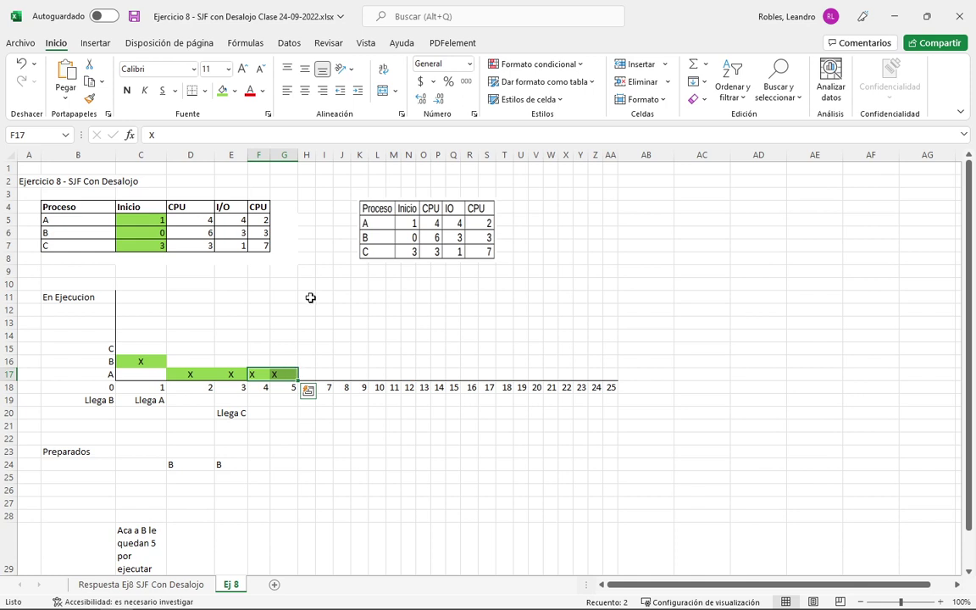
left_click(261, 464)
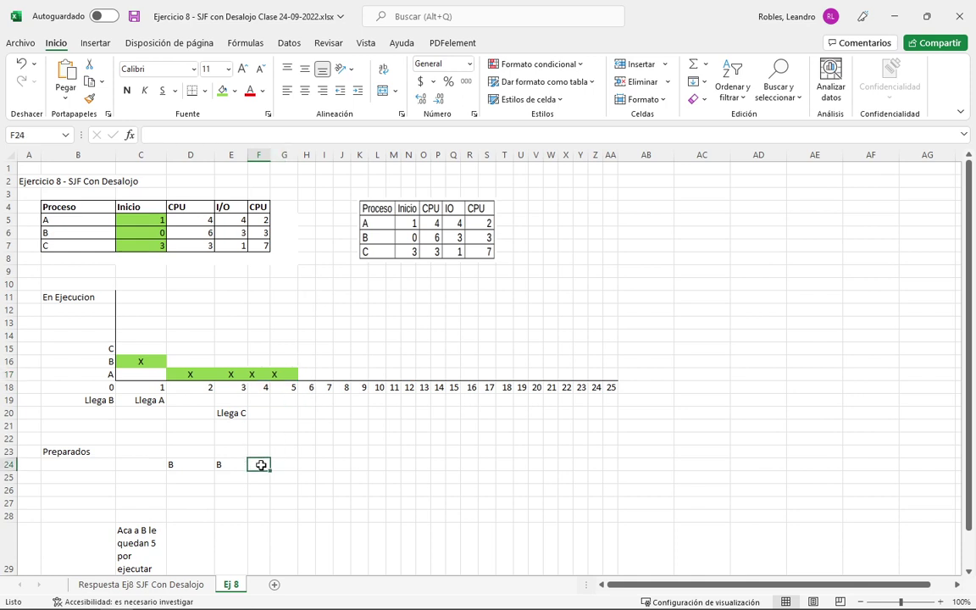
type("B")
key("Tab")
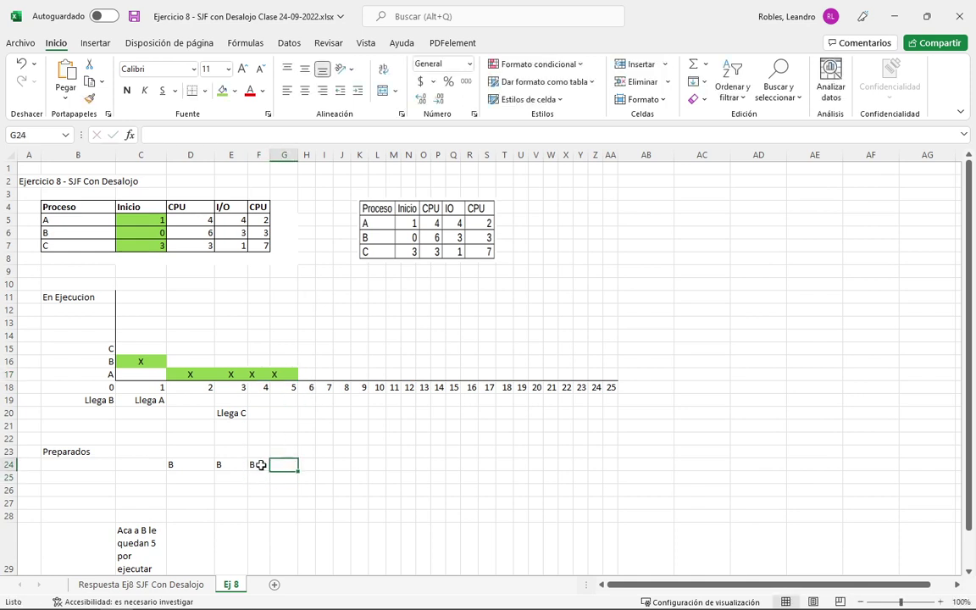
type("B")
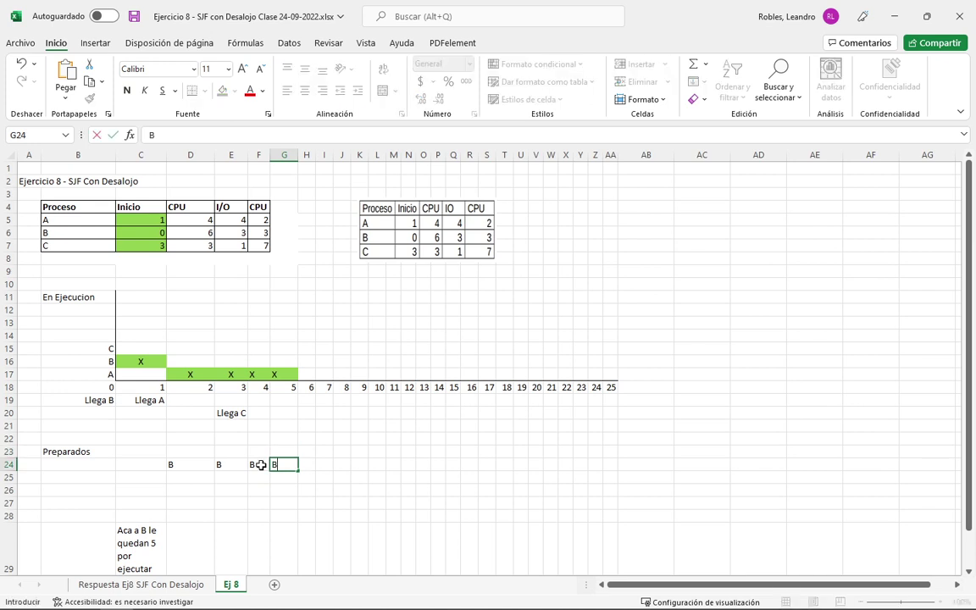
key("Return")
Check C's arrival against the Preparados queue at time 4 and compare C's first CPU burst with B's remaining burst.
left_click(261, 465)
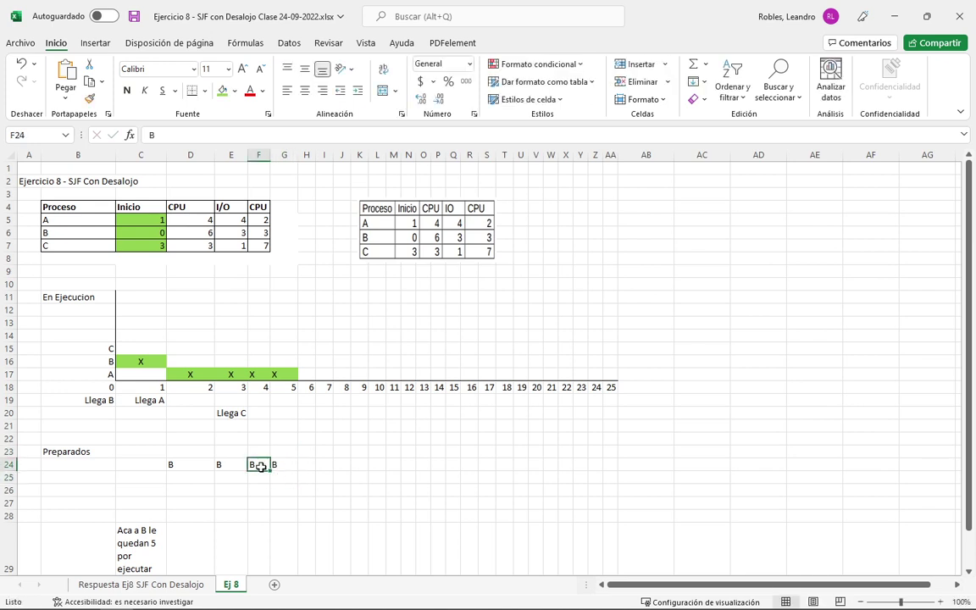
left_click(242, 415)
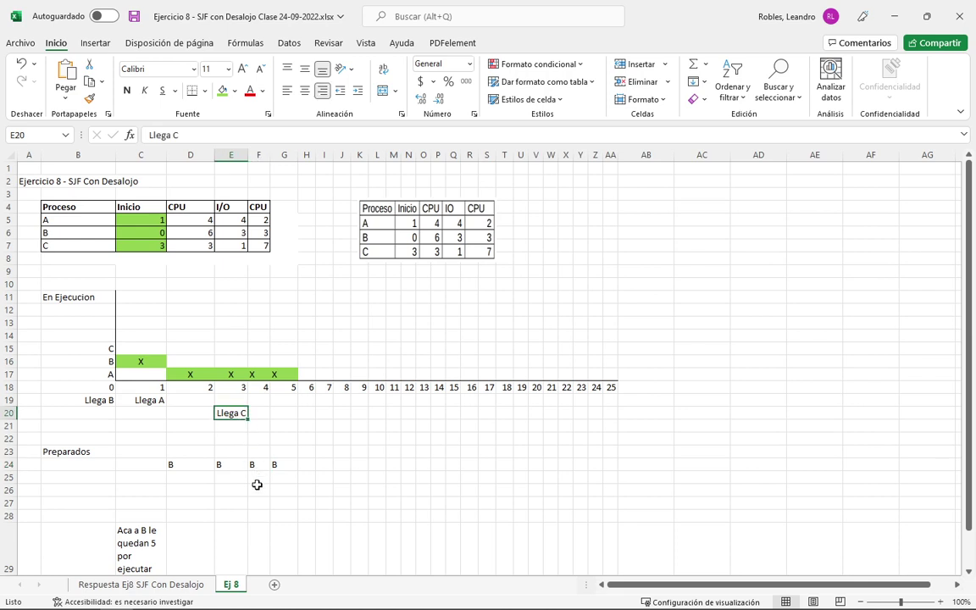
left_click(258, 482)
left_click(240, 414)
left_click(253, 468)
left_click(240, 417)
left_click(262, 468)
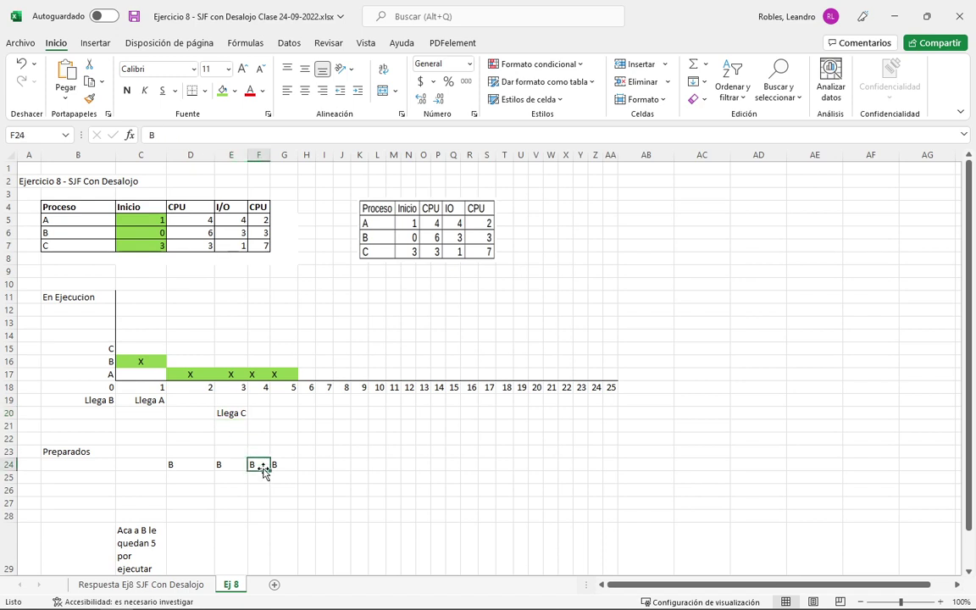
left_click(206, 245)
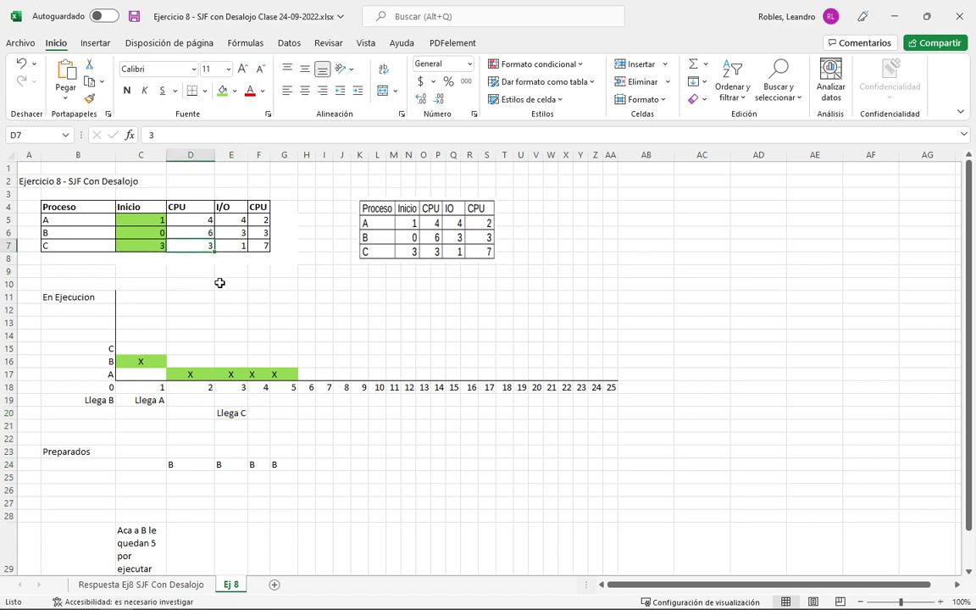
left_click(197, 235)
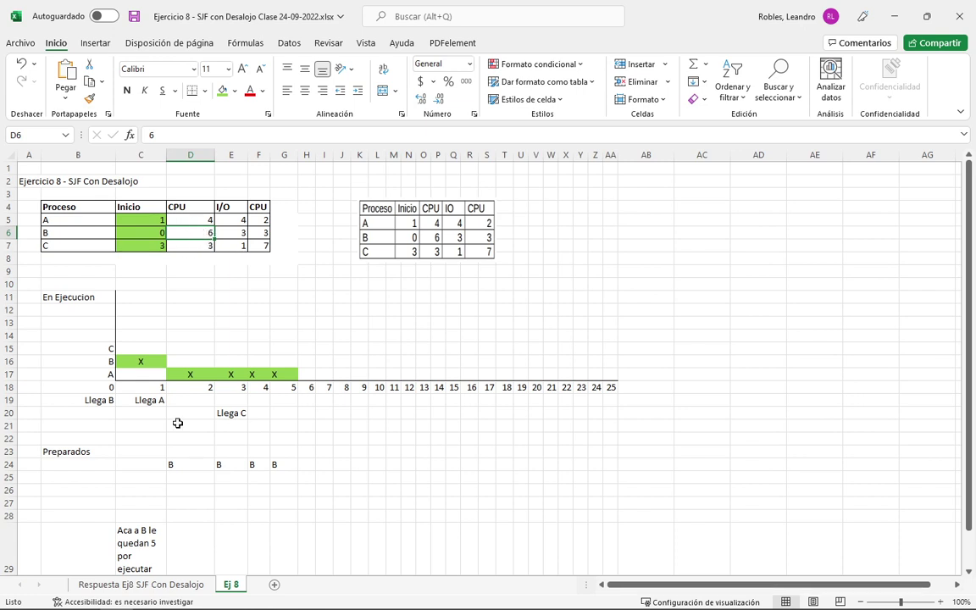
left_click(137, 361)
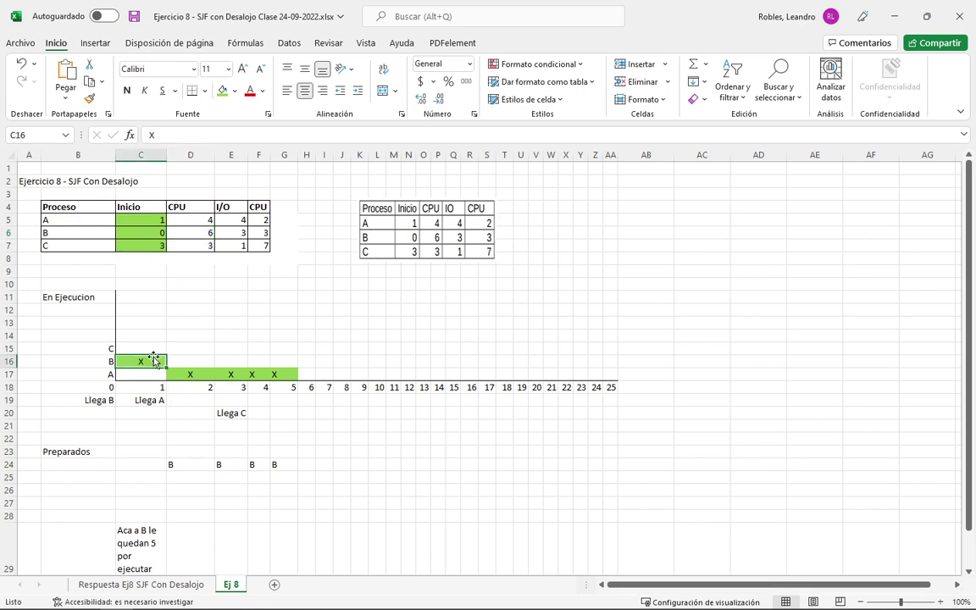
Put process C at the head of the Preparados queue at times 4 and 5 by entering C in F24 and G24.
left_click(259, 464)
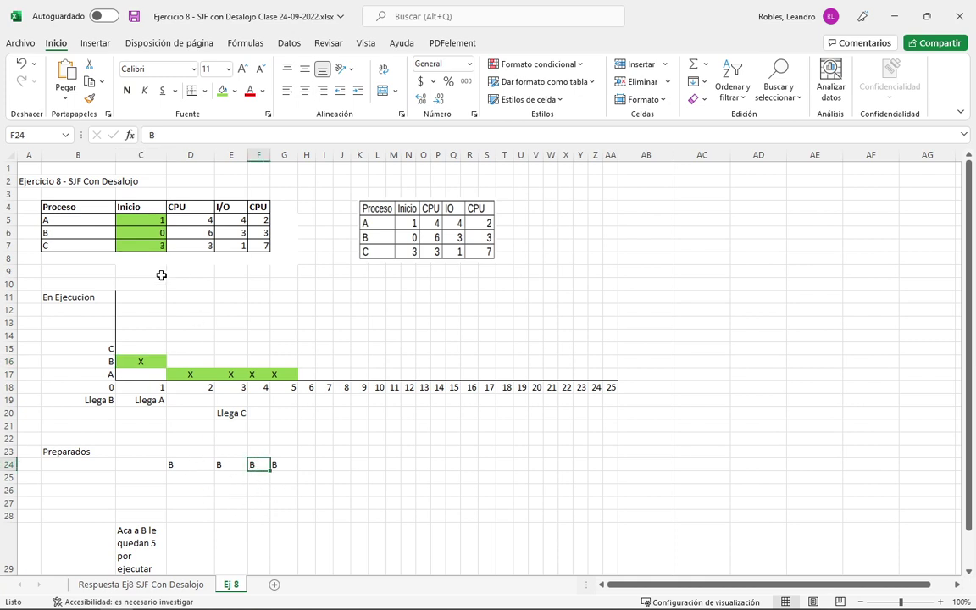
type("C")
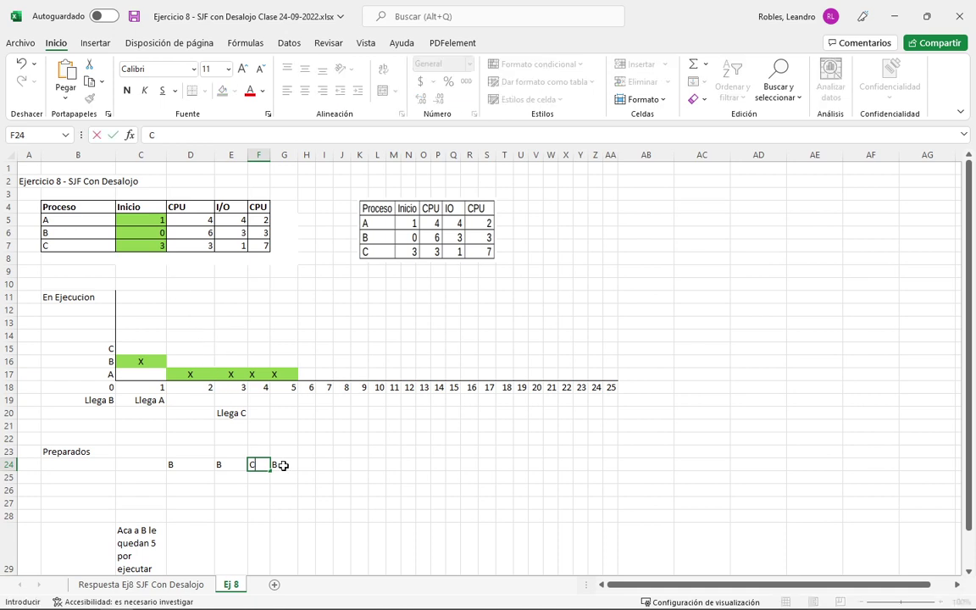
key("Return")
key("Up")
left_click(282, 465)
type("C")
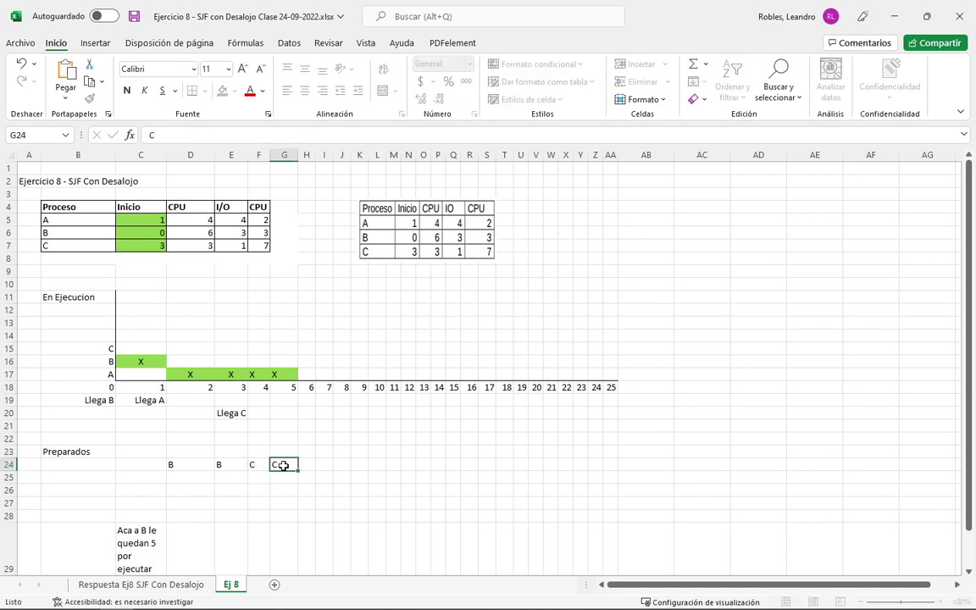
key("Return")
List process B behind C in the Preparados queue at times 4 and 5 by entering B in F25 and G25.
key("Left")
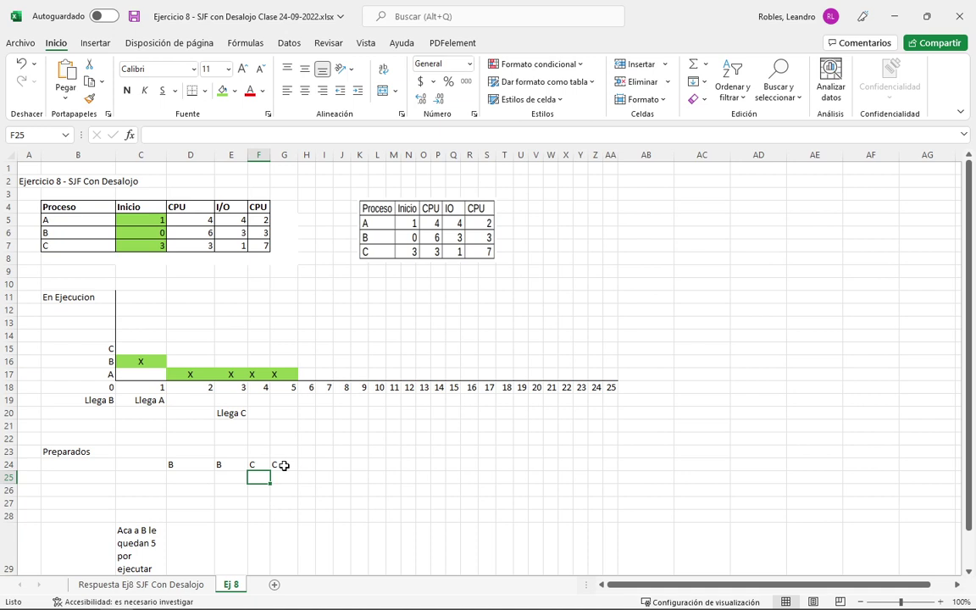
type("B")
key("Return")
key("Up")
key("Right")
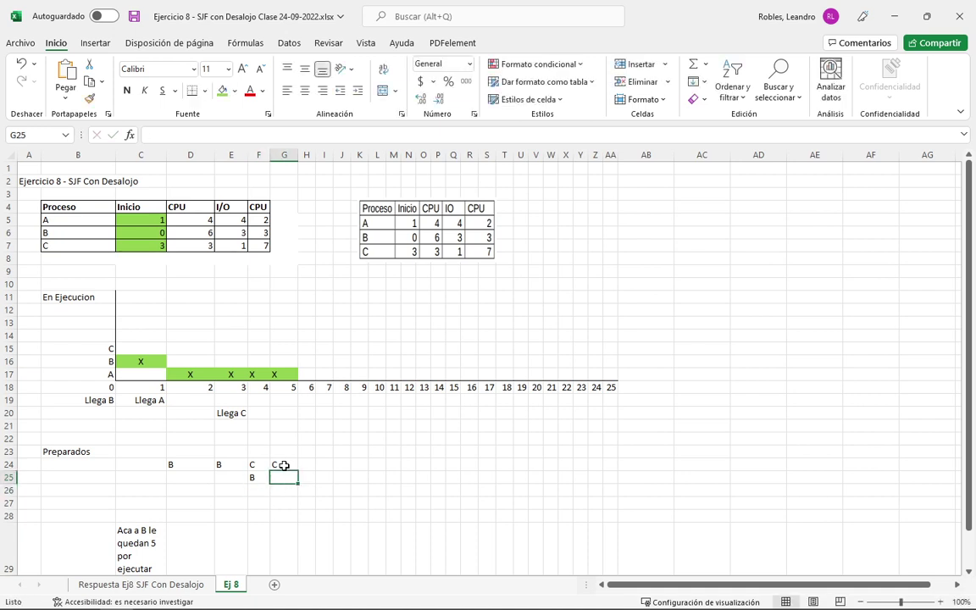
type("B")
key("Return")
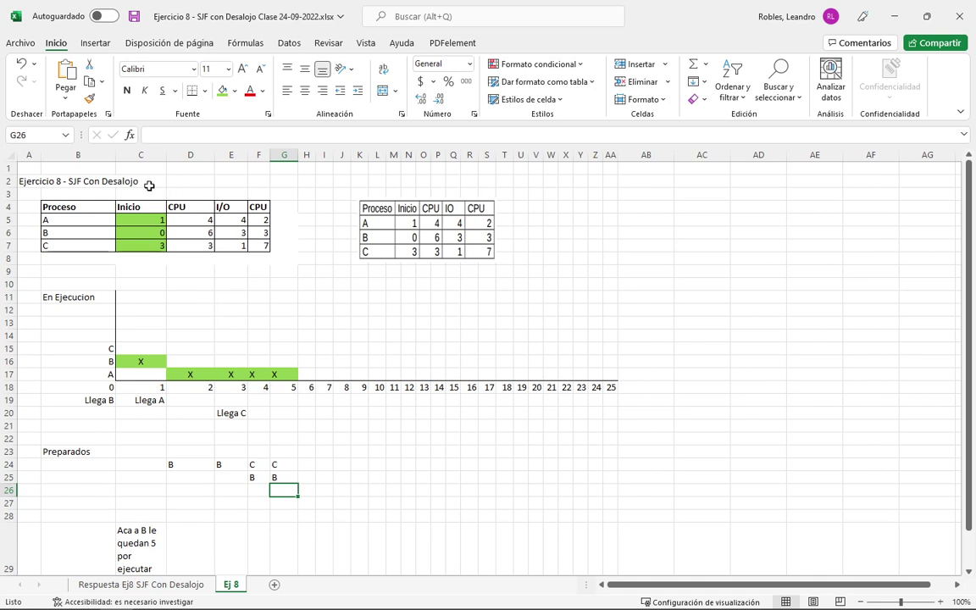
left_click(309, 476)
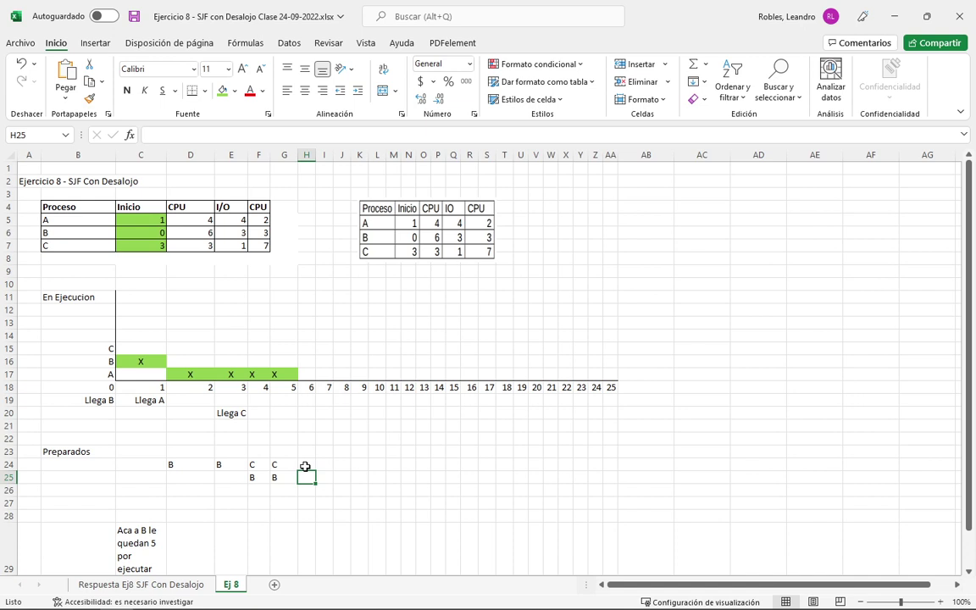
Mark process A's first CPU burst as completed by shading D5 green.
left_click(283, 465)
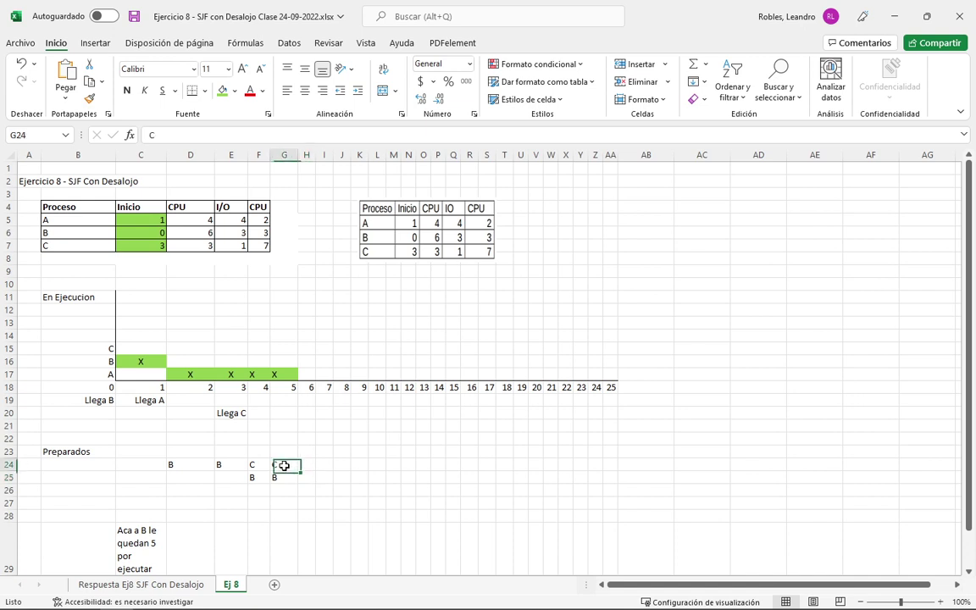
left_click(309, 373)
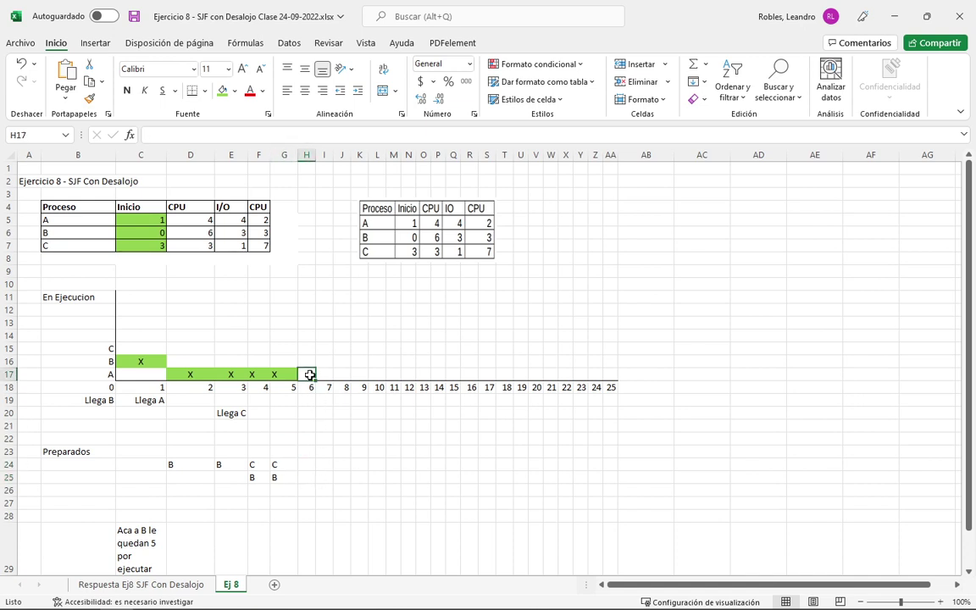
left_click(196, 220)
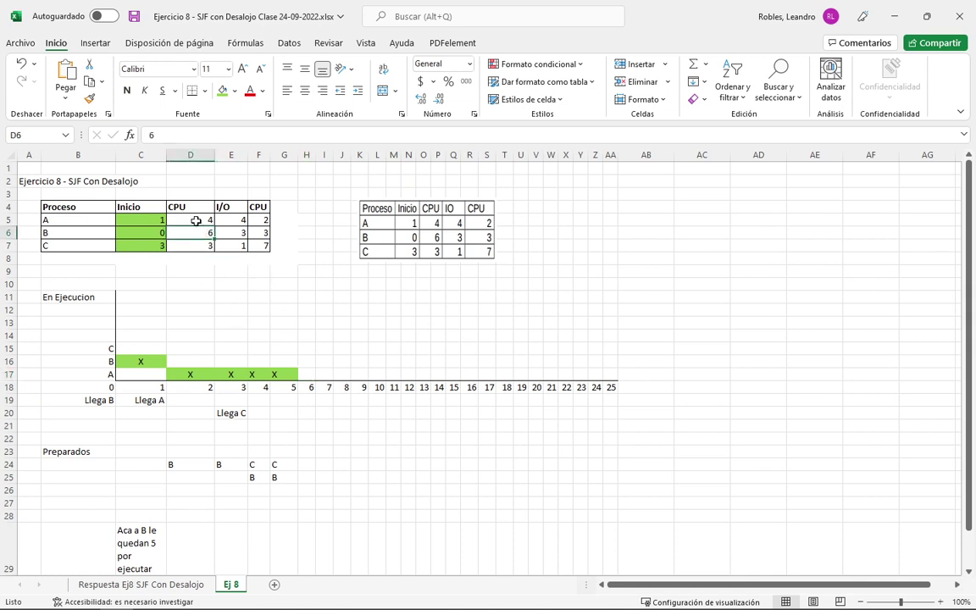
left_click(222, 91)
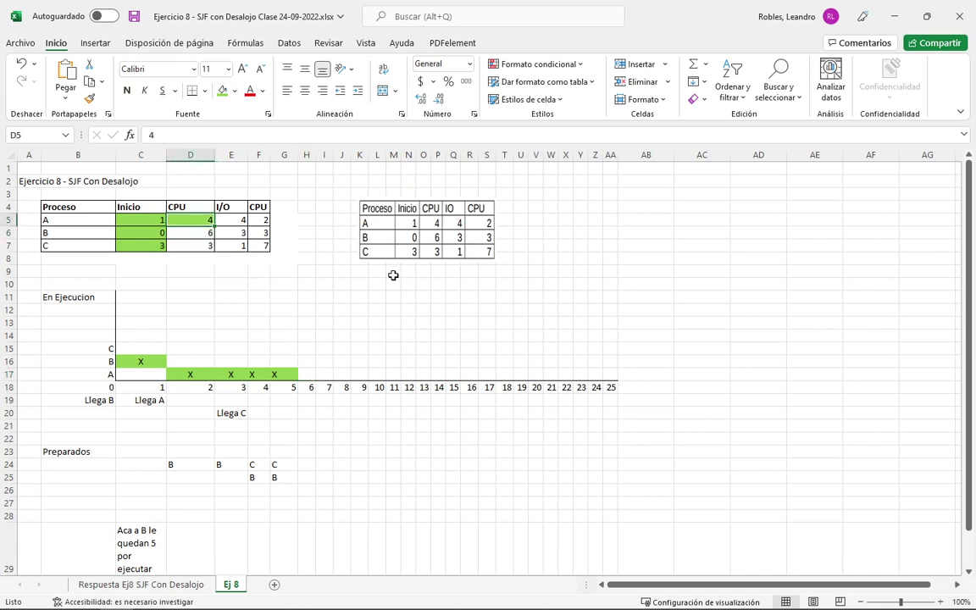
Enter I/O in H17 to start process A's input/output at time 6.
left_click(243, 223)
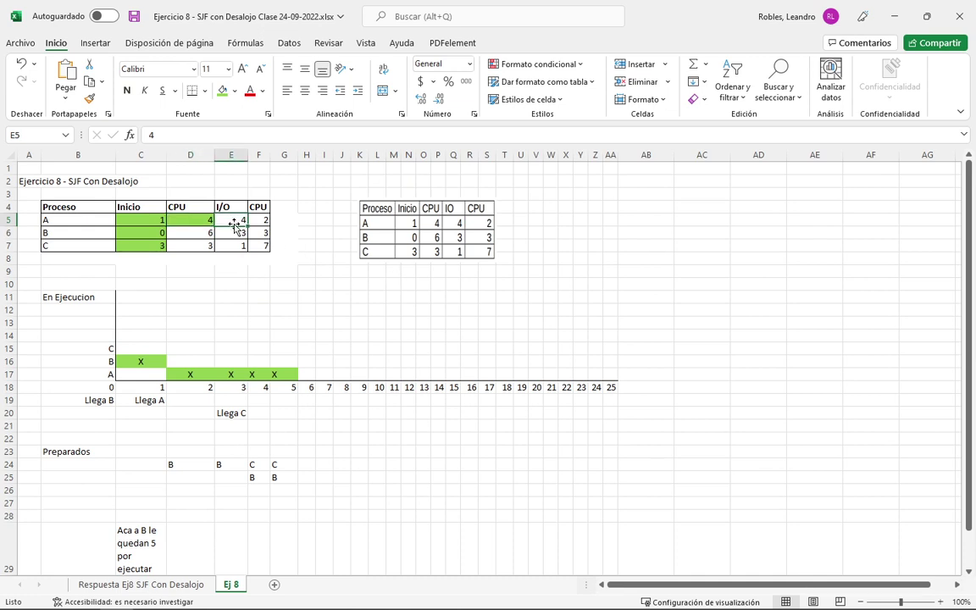
left_click(307, 376)
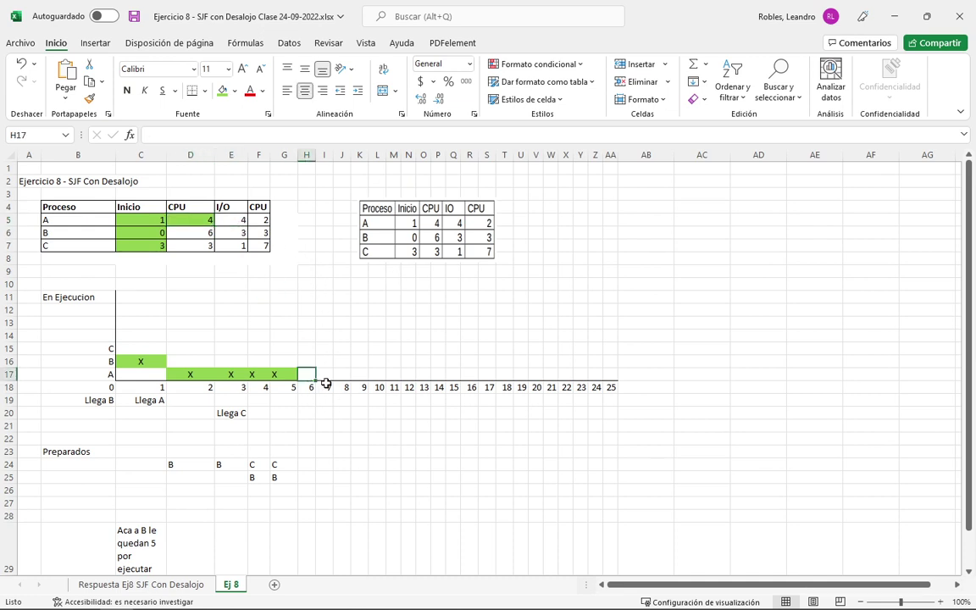
type("I/")
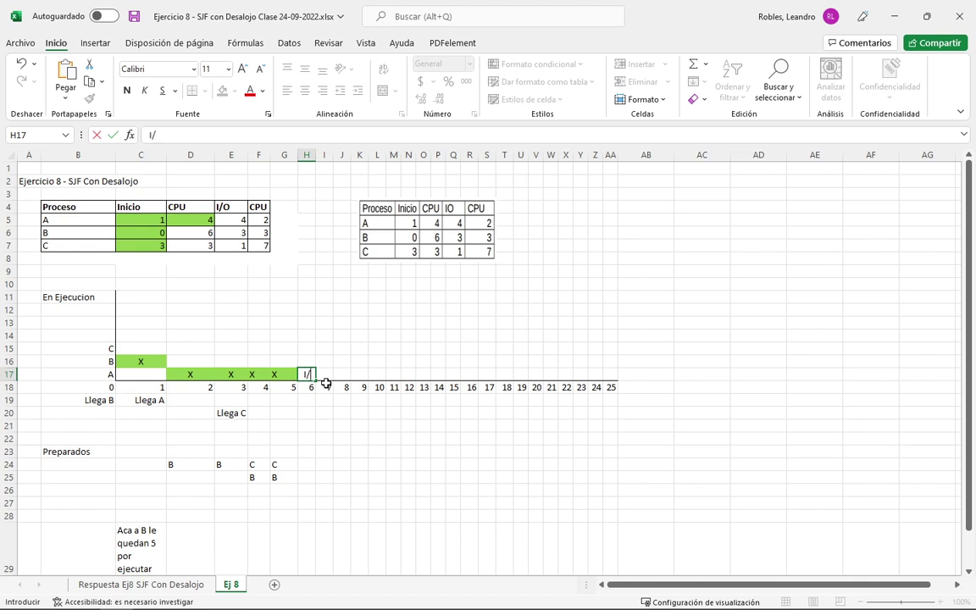
type("O")
key("Return")
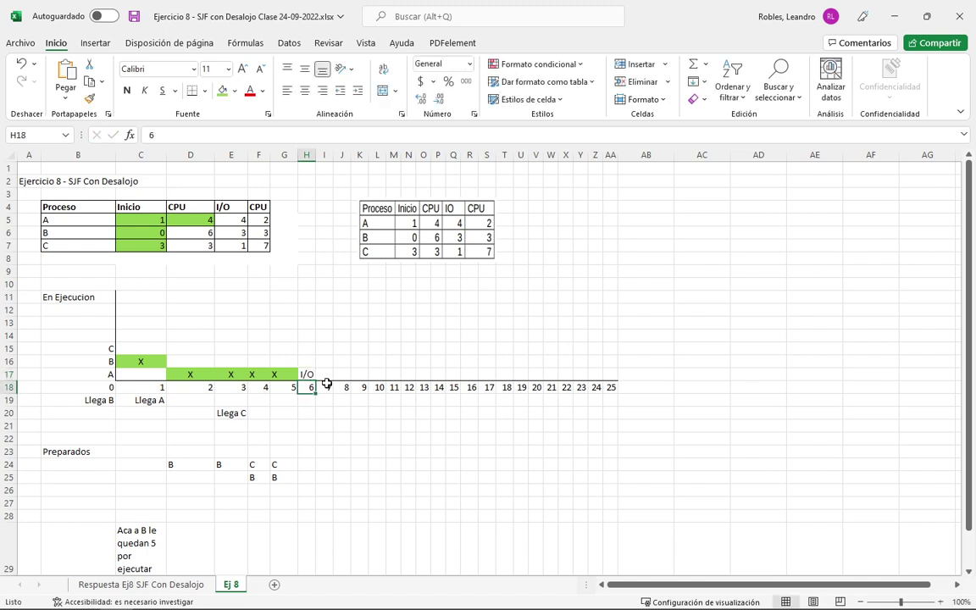
Copy process A's I/O entry from H17 to I17:K17 for times 7 to 9, and shade its I/O duration in E5 green.
key("Up")
key("ctrl+c")
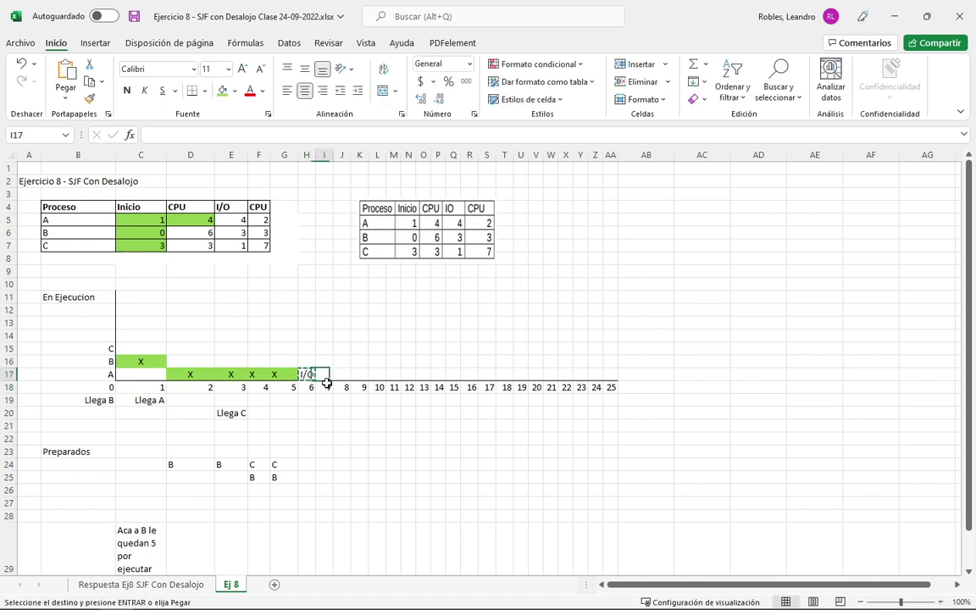
key("Right")
key("shift+Right")
key("shift+Right")
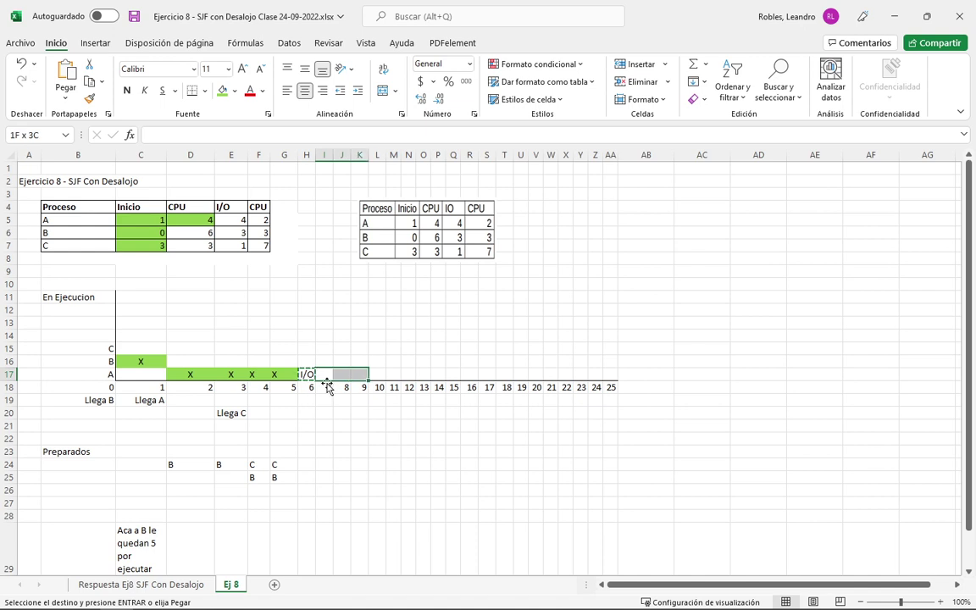
key("ctrl+v")
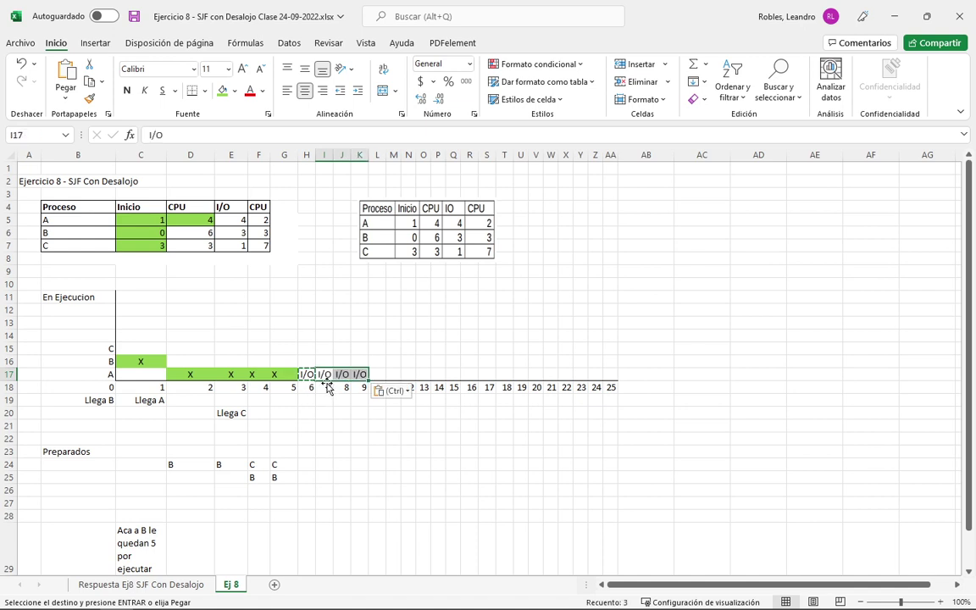
left_click(236, 219)
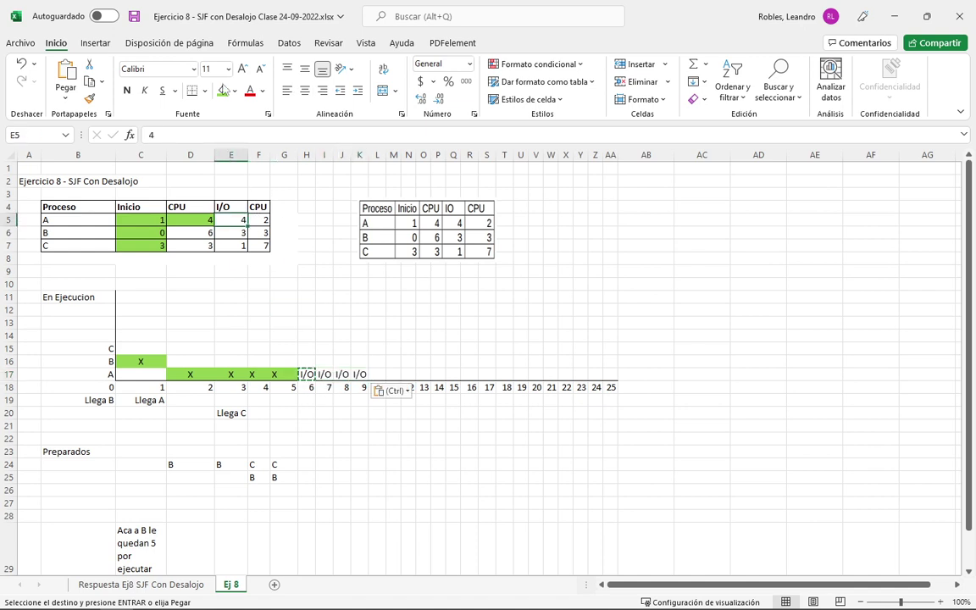
left_click(221, 95)
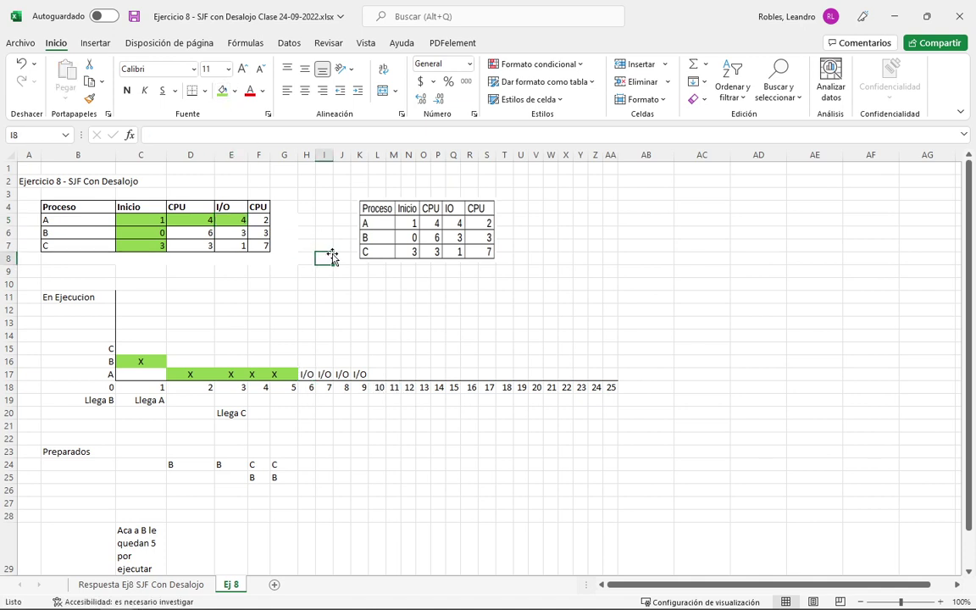
Mark process C as executing at time 6 by entering X in H15.
left_click(210, 234)
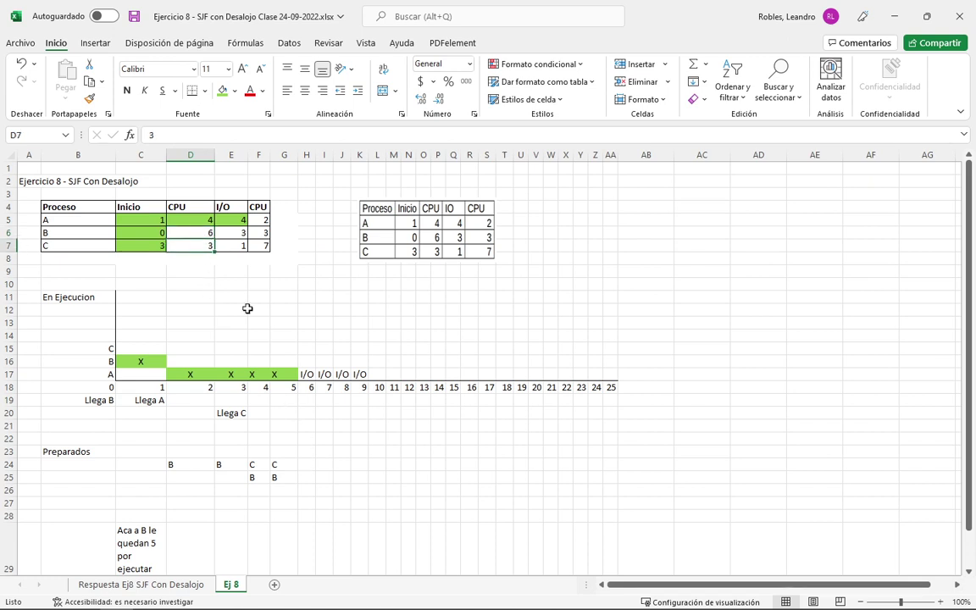
left_click(303, 465)
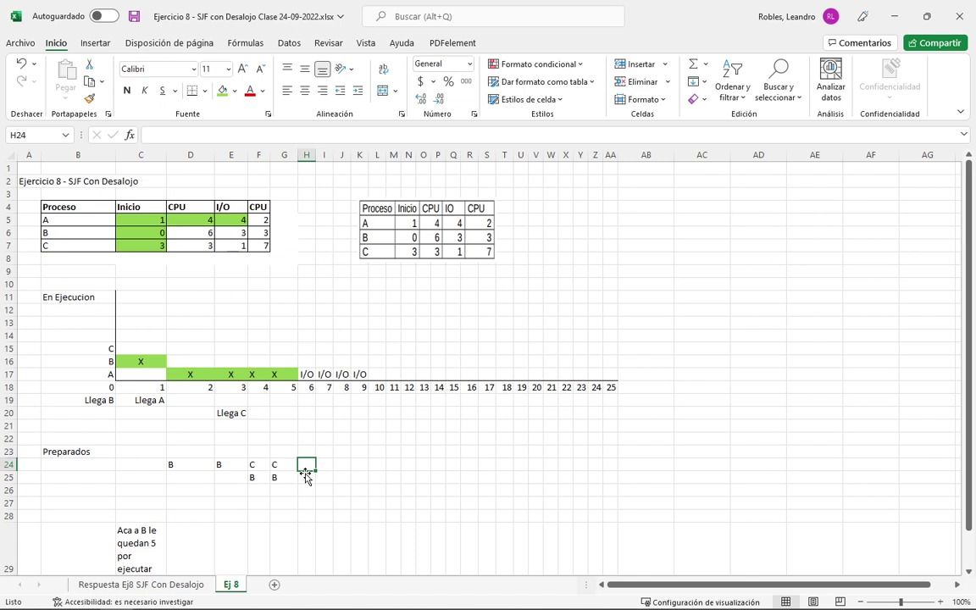
left_click(307, 348)
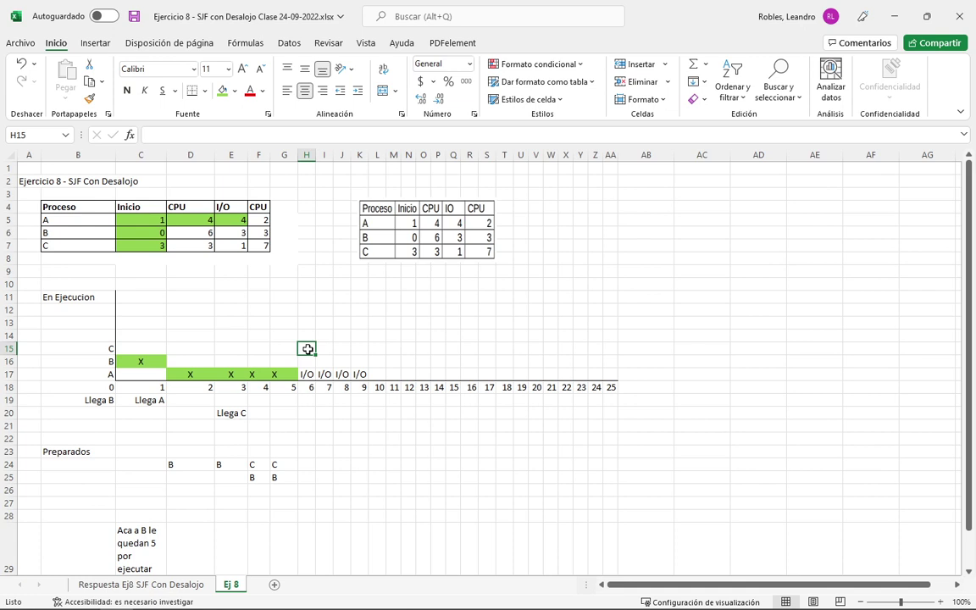
type("X")
left_click(322, 438)
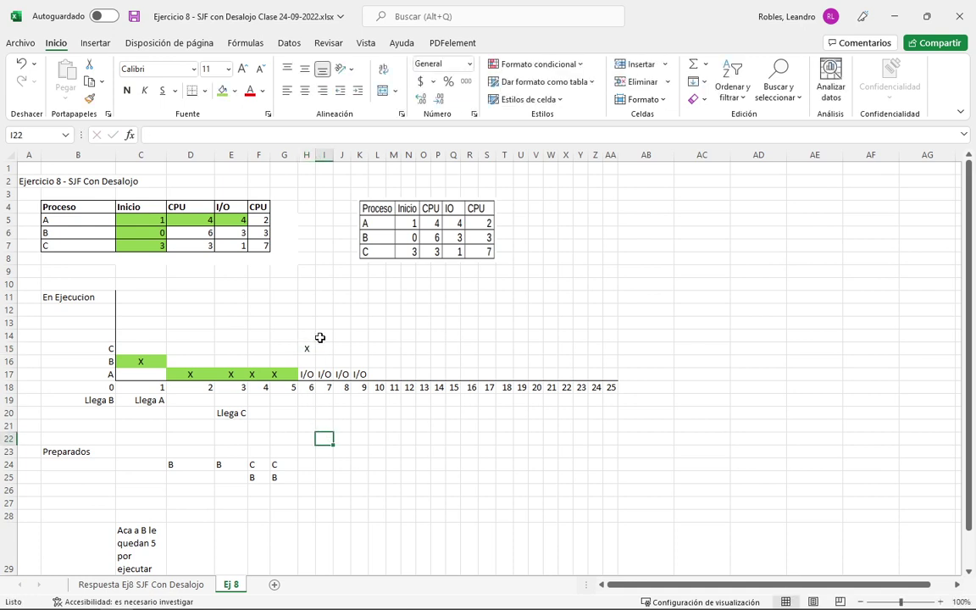
List process B as waiting under Preparados at times 6 and 7 by entering B in H24 and I24.
left_click(303, 465)
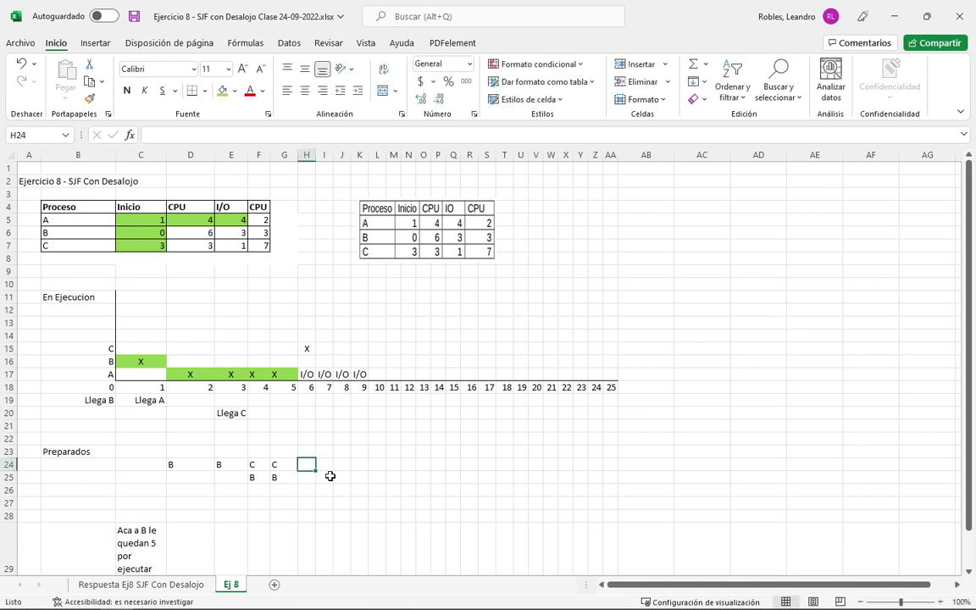
type("B")
key("Return")
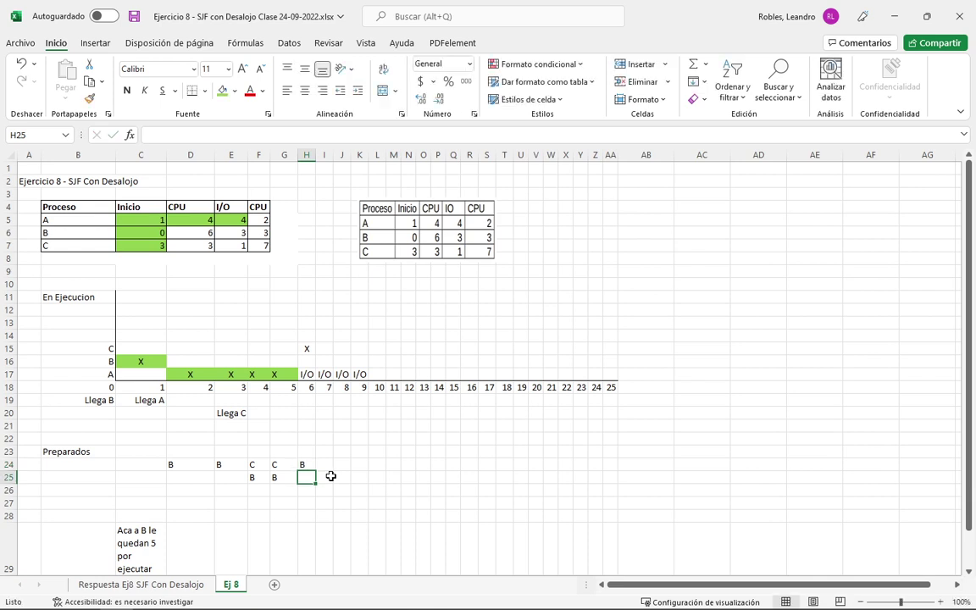
key("Up")
key("Right")
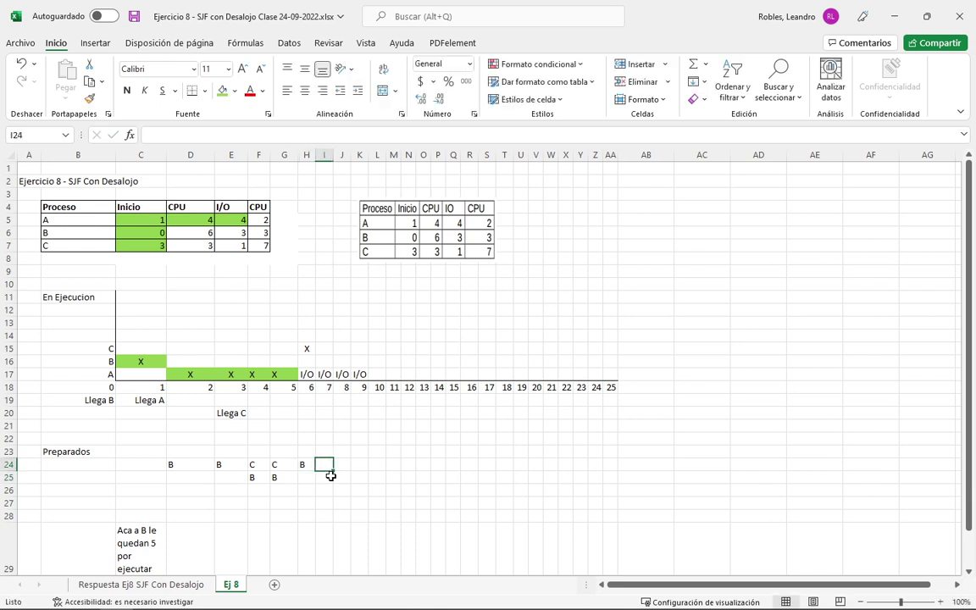
type("B")
key("Return")
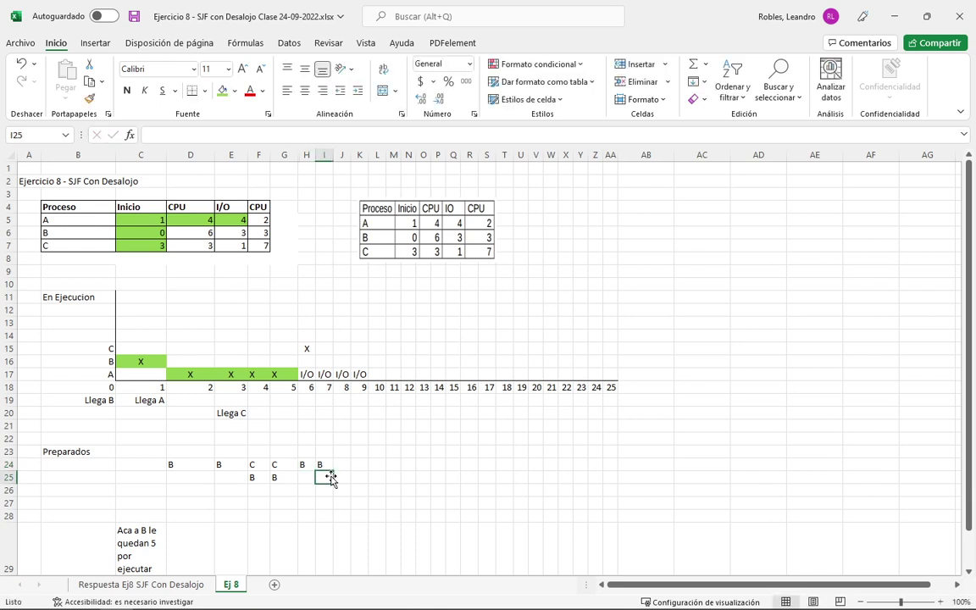
key("Up")
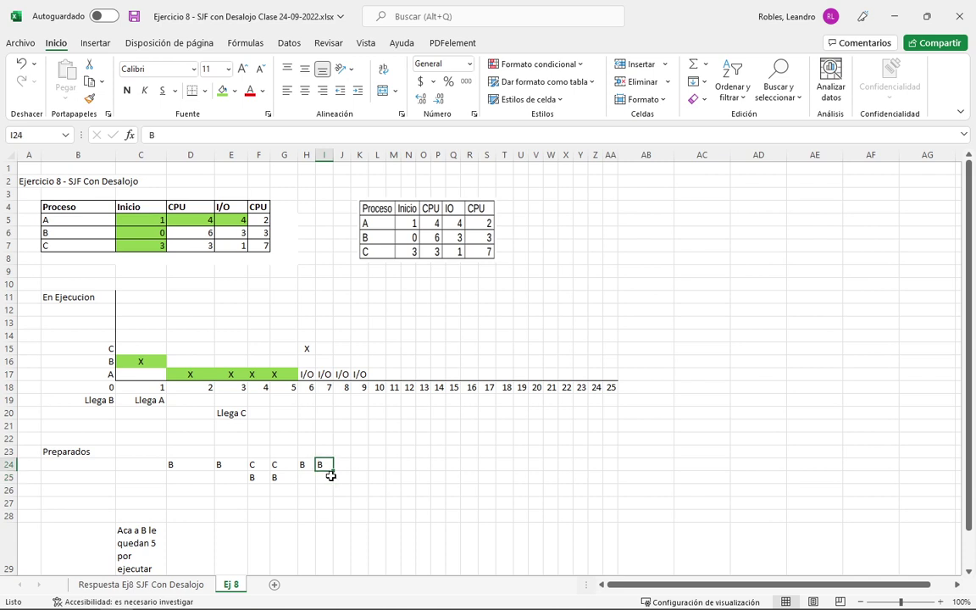
Mark process C as executing at times 7 and 8 by entering X in I15 and J15.
left_click(307, 374)
left_click_drag(314, 380, 364, 379)
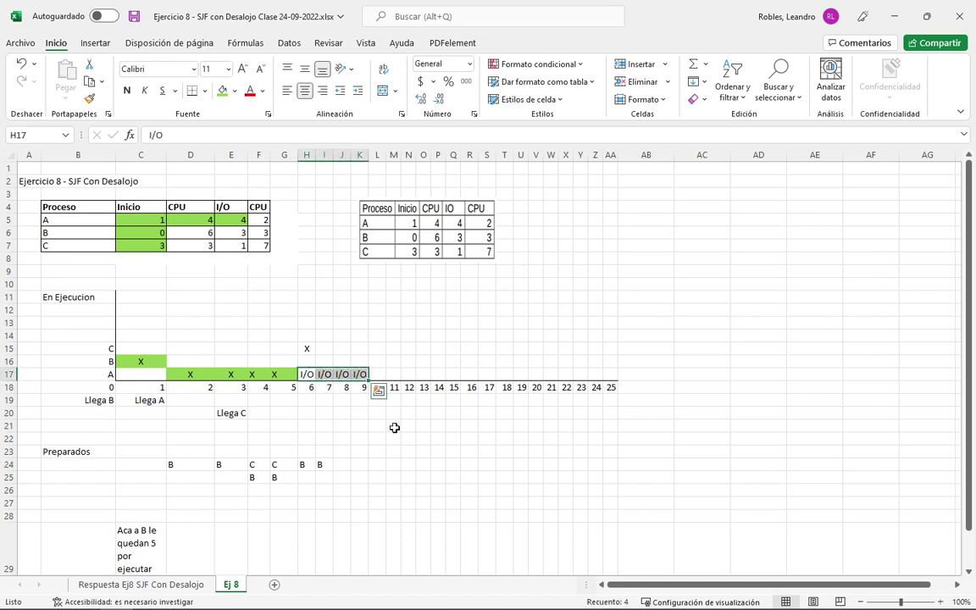
left_click(324, 464)
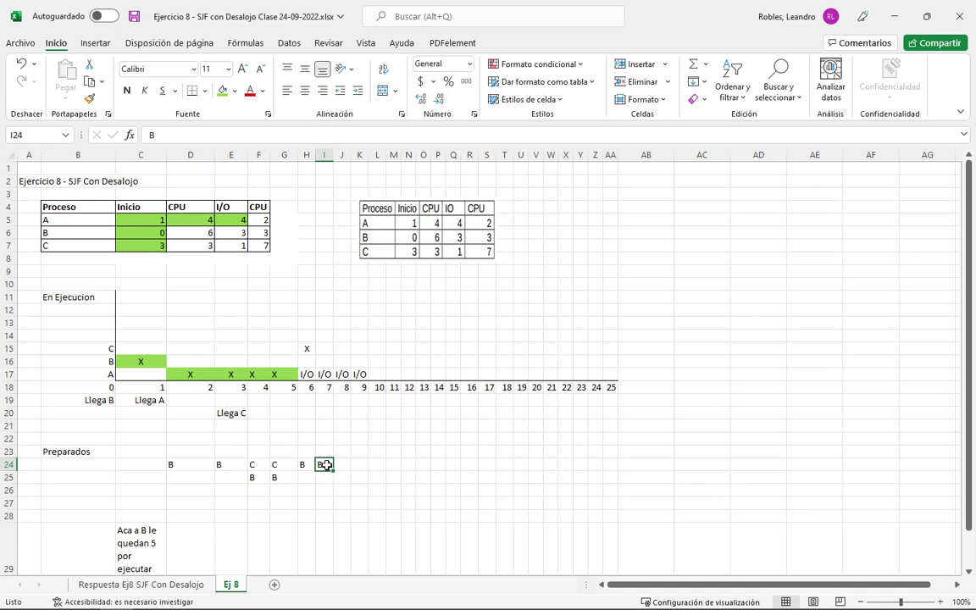
left_click(321, 349)
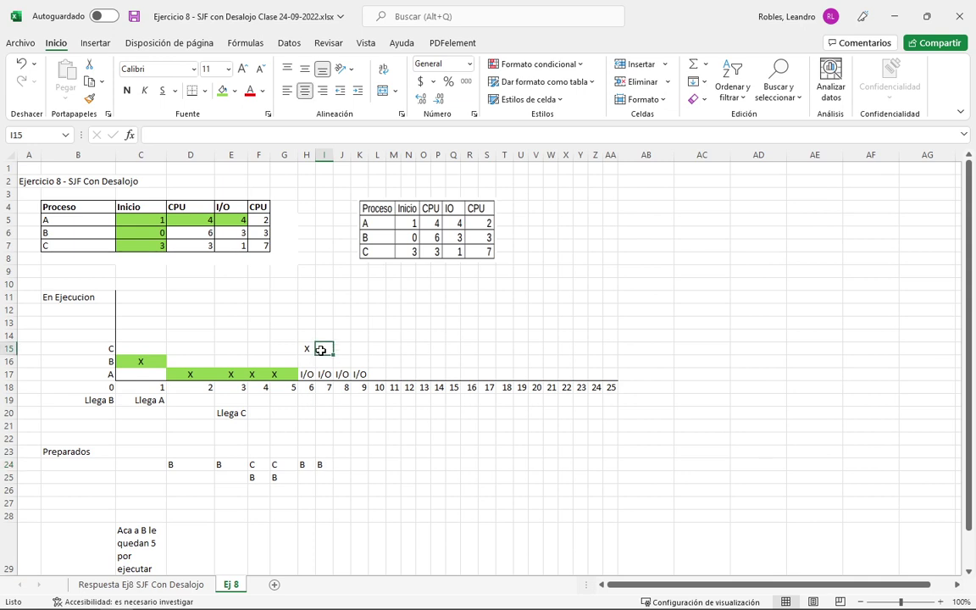
type("X")
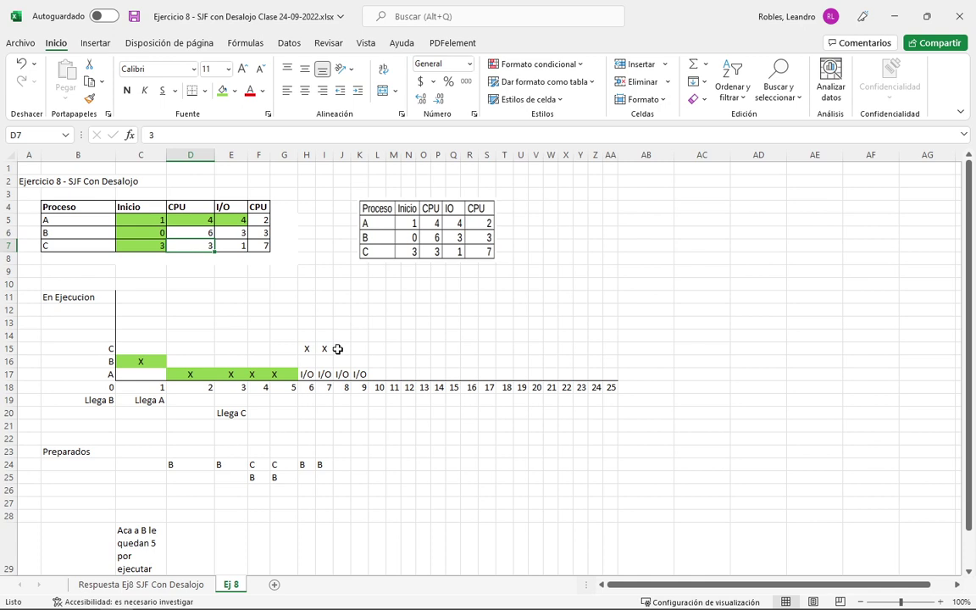
left_click(341, 349)
type("X")
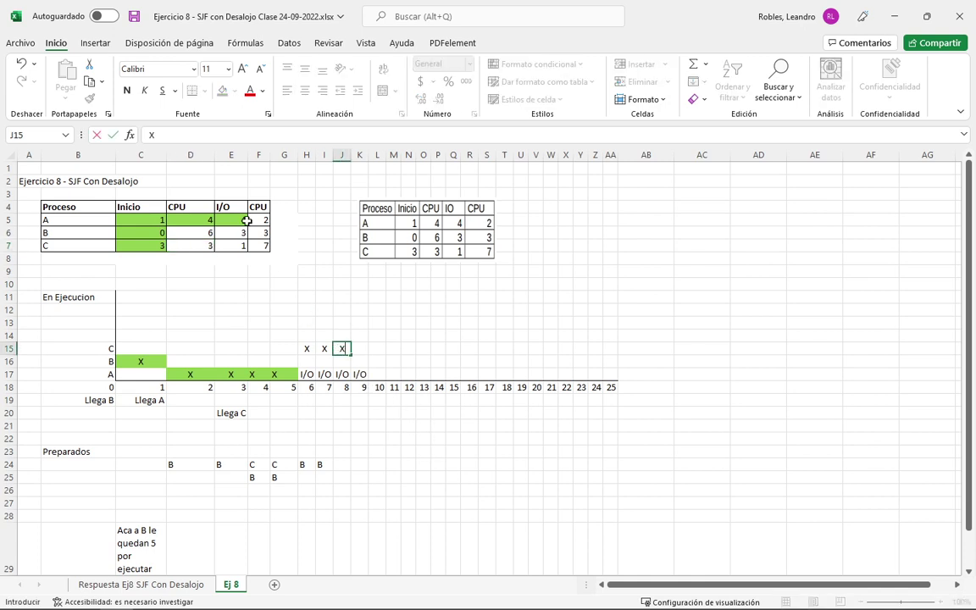
Shade process C's first CPU burst in D7 and its execution cells H15:J15 green.
left_click(199, 244)
left_click(222, 90)
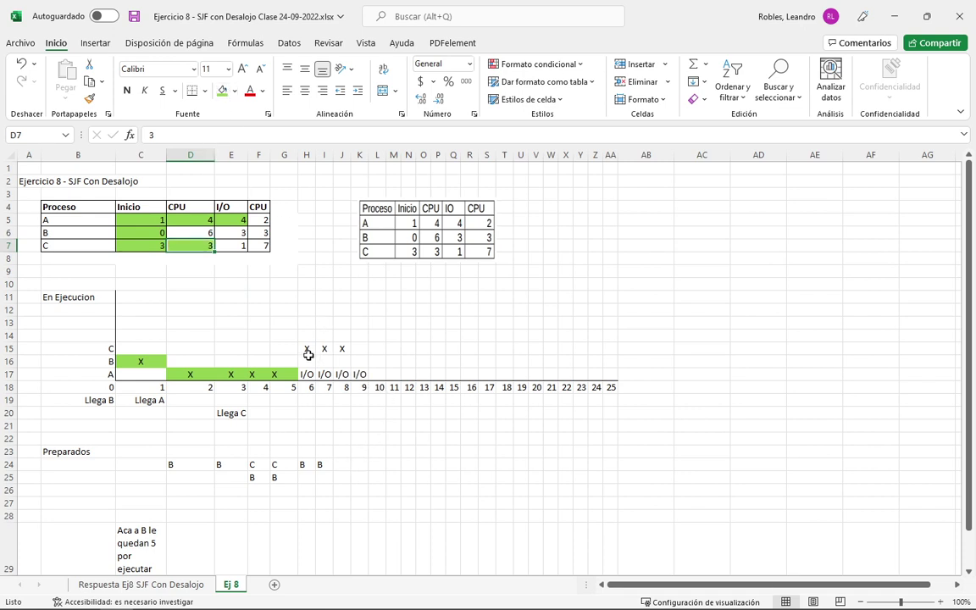
left_click_drag(306, 349, 343, 348)
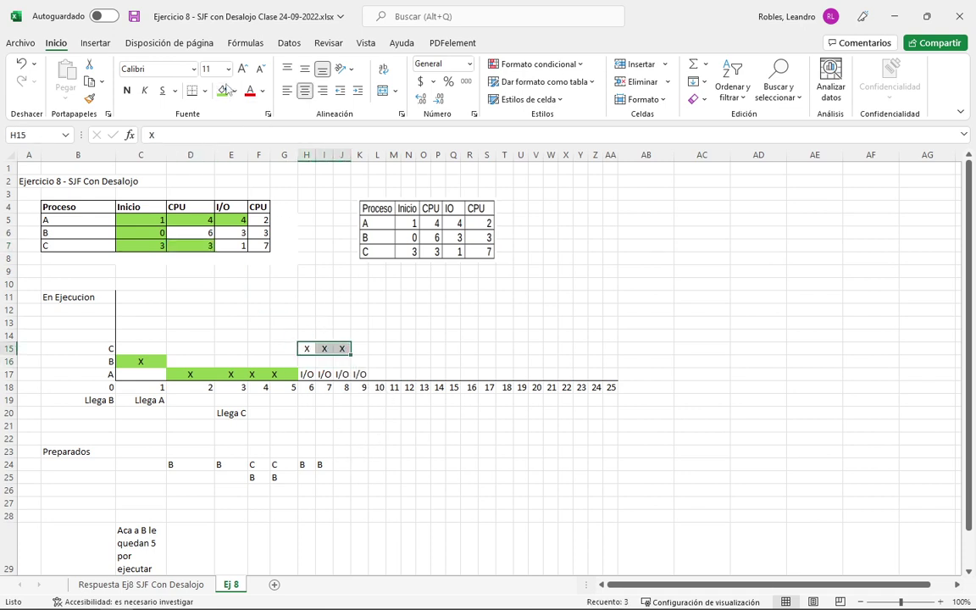
left_click(222, 90)
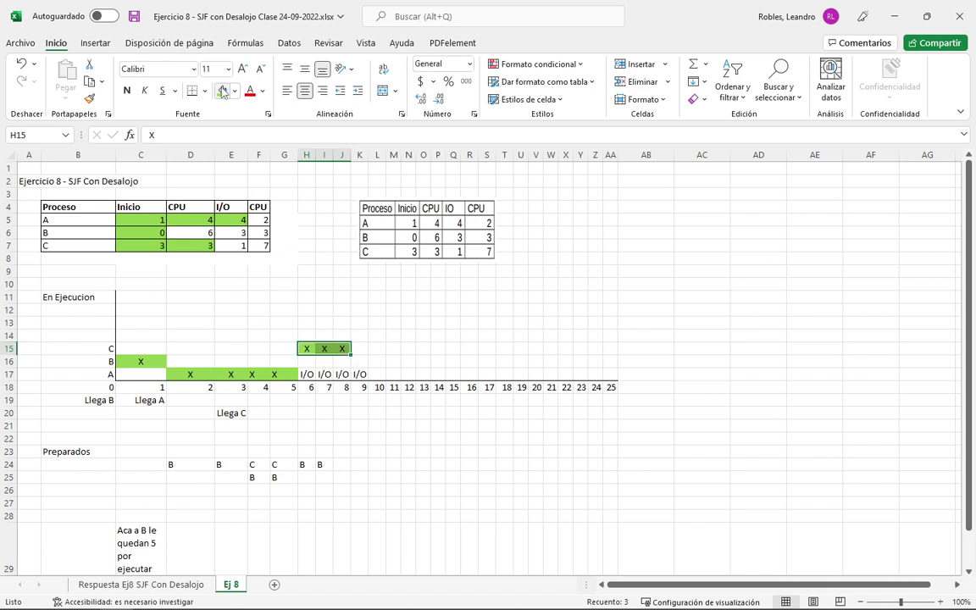
List process B as waiting under Preparados at time 8 by entering B in J24.
left_click(347, 467)
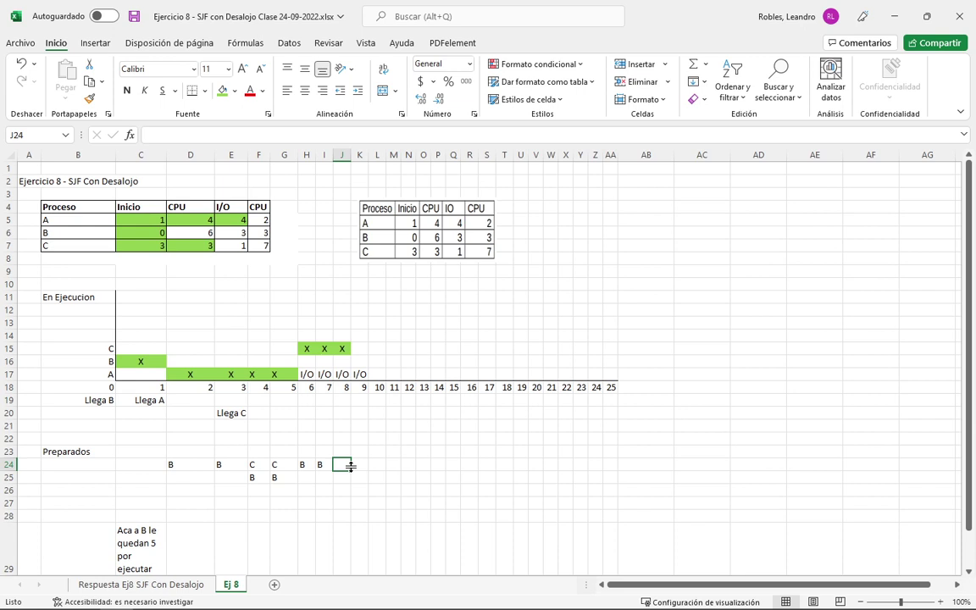
type("B")
left_click(454, 503)
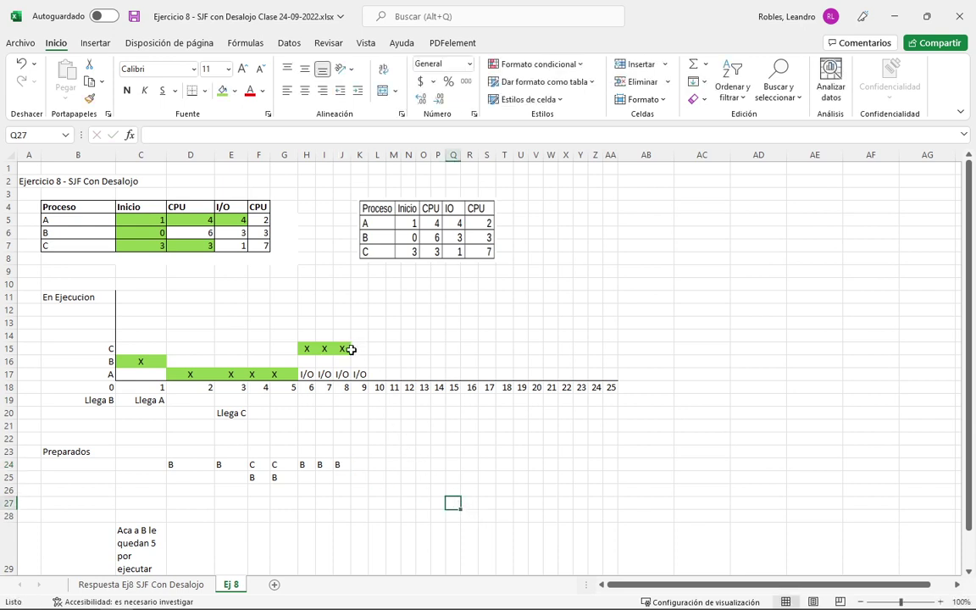
Mark process B as executing at time 9 by entering X in K16 and shading the cell green.
left_click(359, 465)
left_click_drag(359, 348, 364, 464)
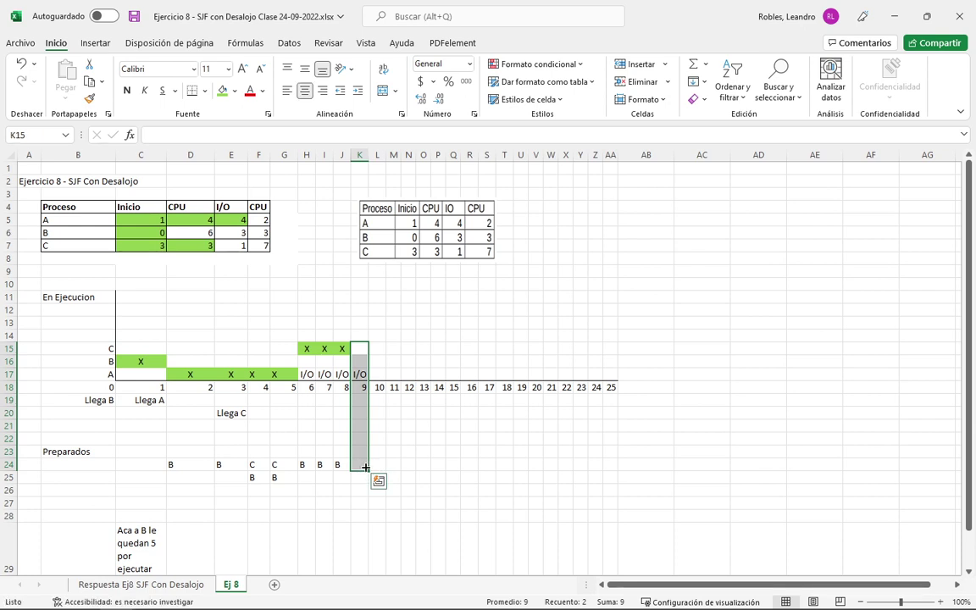
left_click(358, 463)
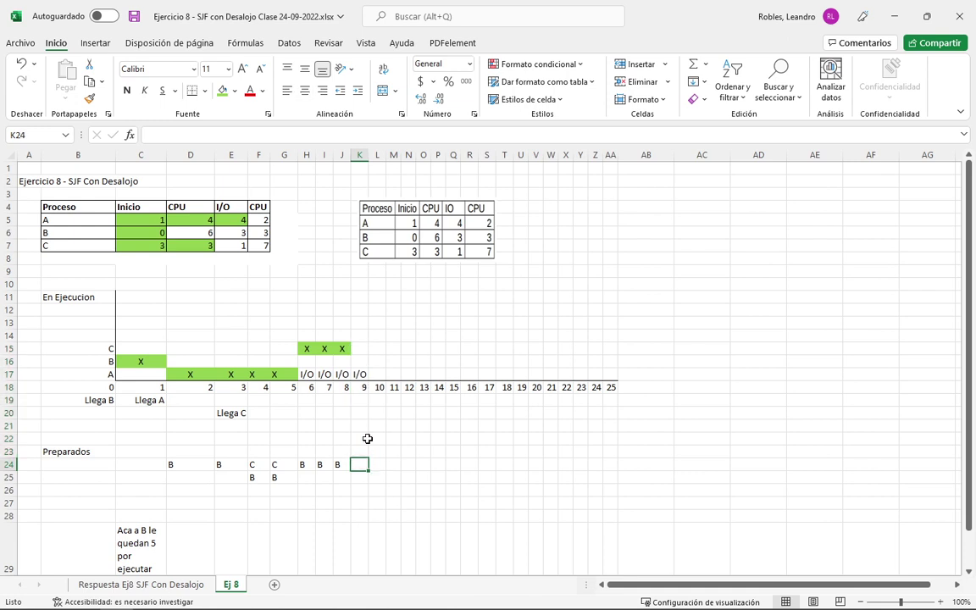
left_click(357, 362)
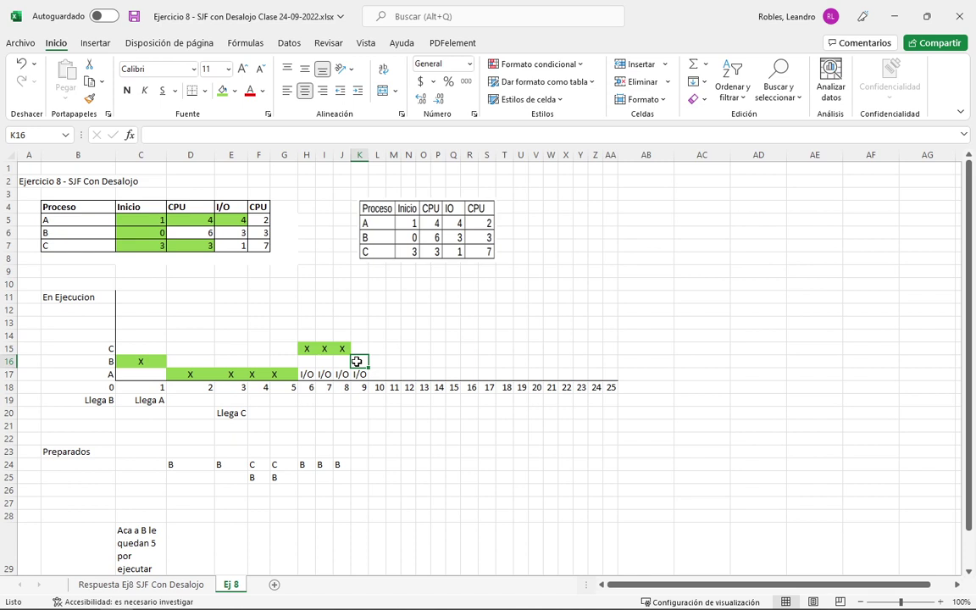
left_click(223, 91)
type("X")
key("Return")
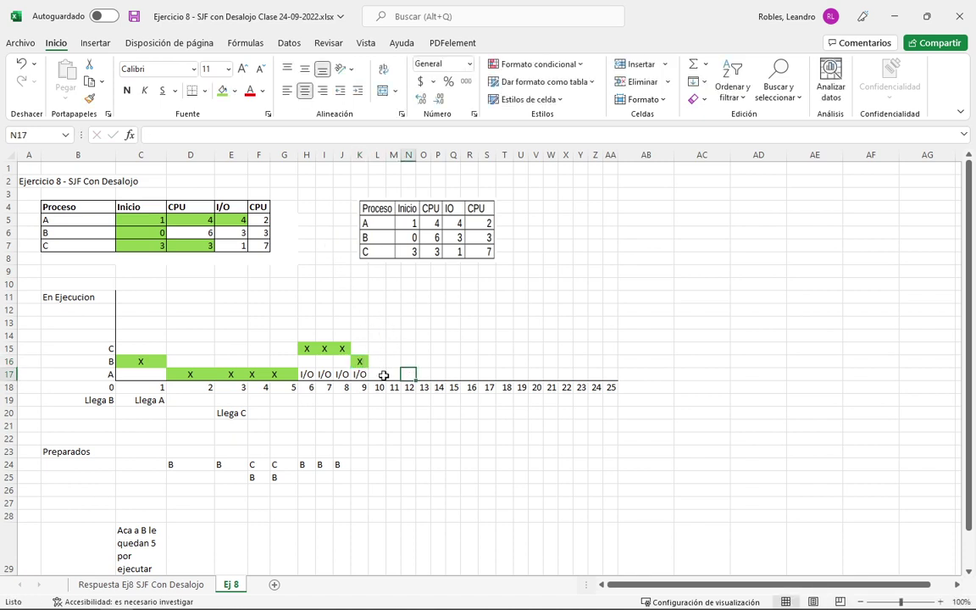
Record process C's one-unit I/O burst at time 10 by entering I/O in L15.
left_click(381, 361)
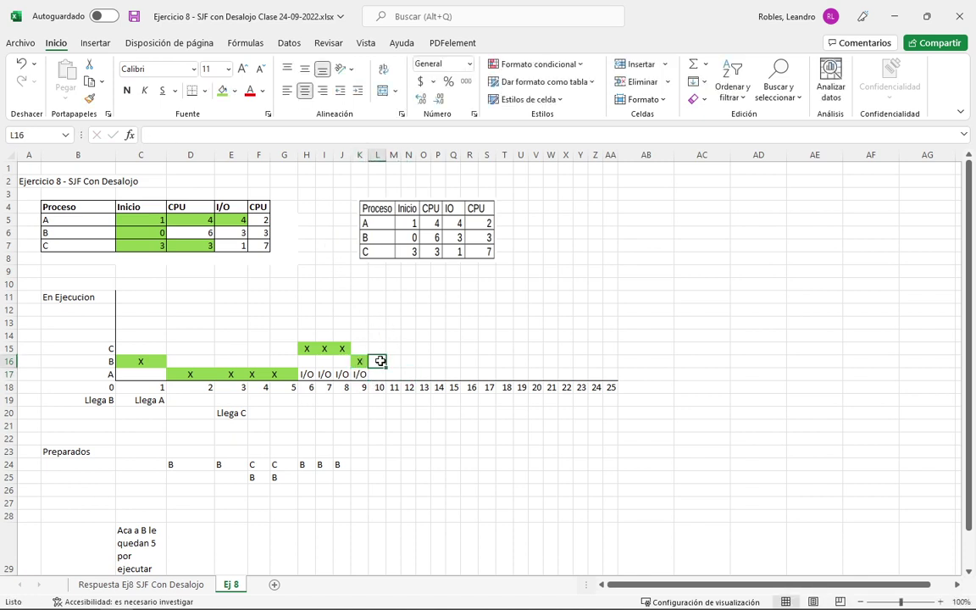
left_click(377, 347)
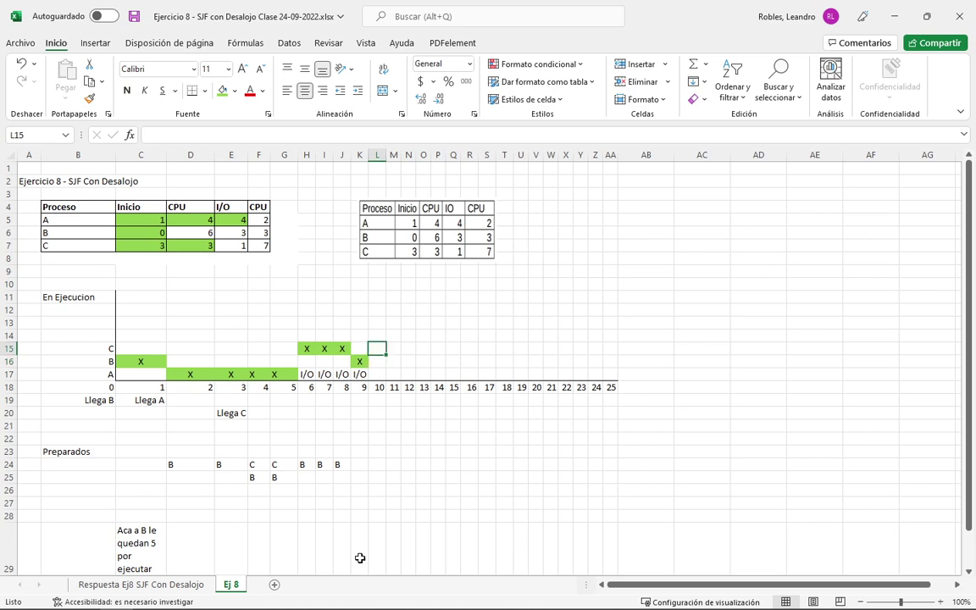
left_click(360, 373)
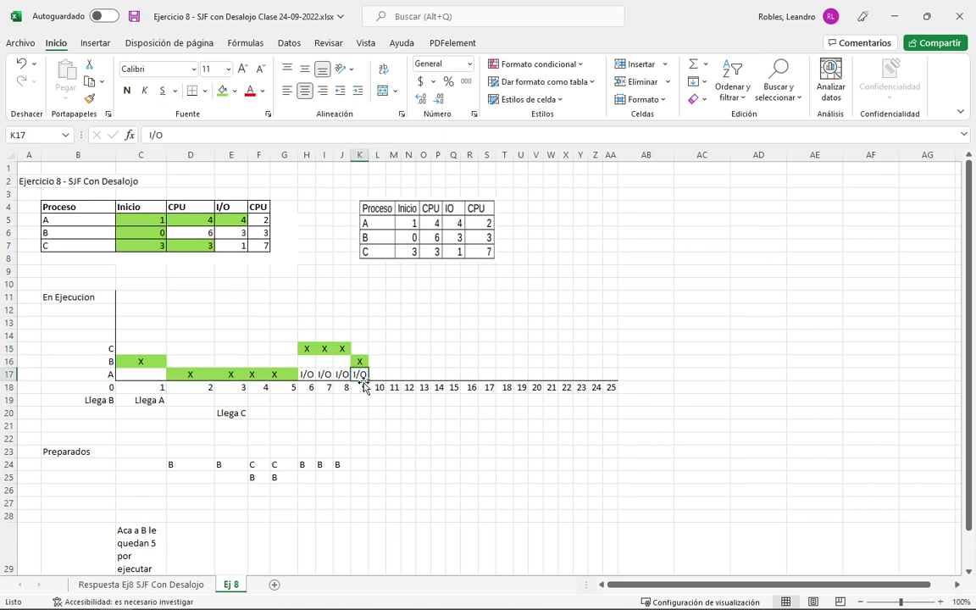
left_click(377, 348)
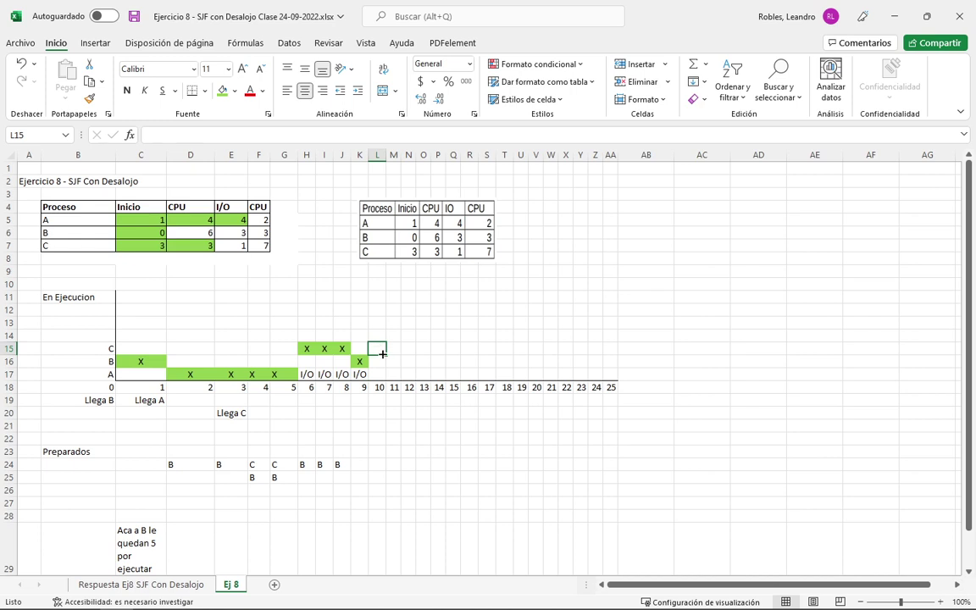
left_click(232, 244)
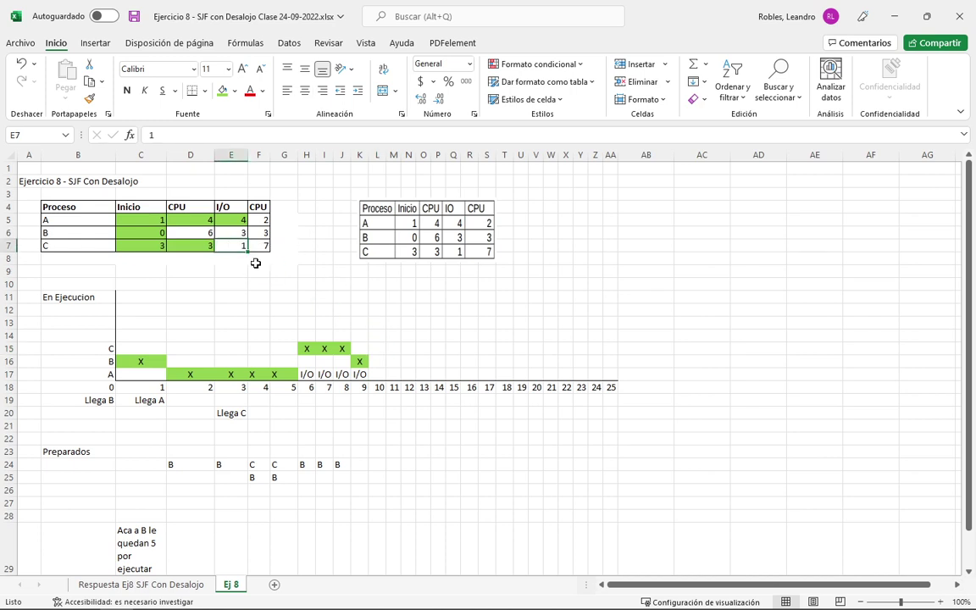
left_click(377, 347)
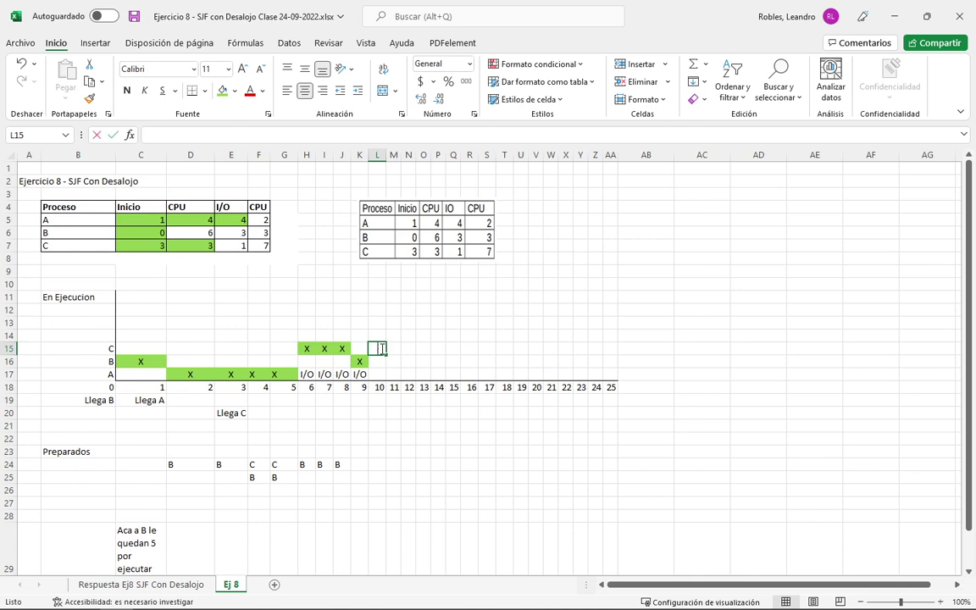
type("I/O")
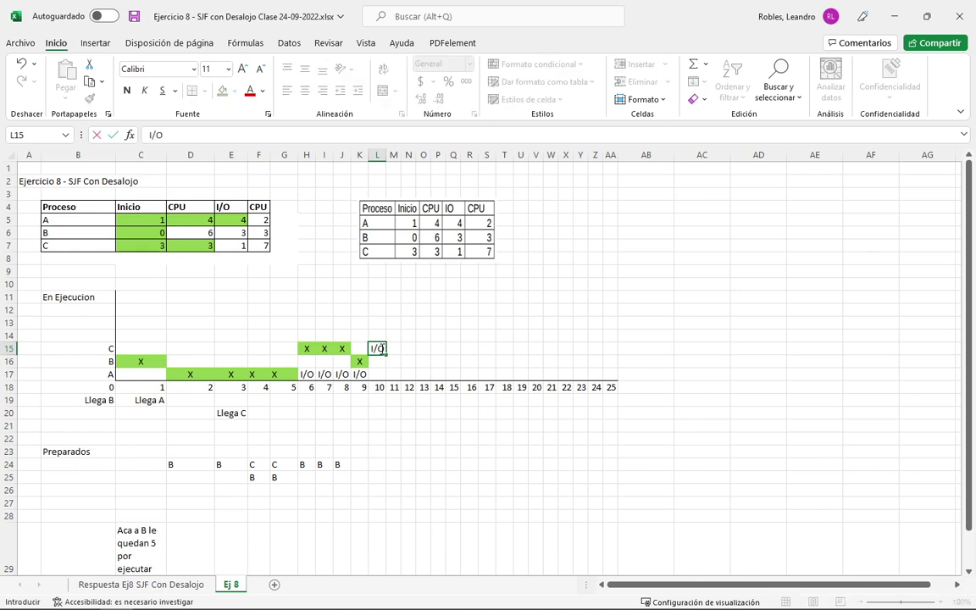
key("Return")
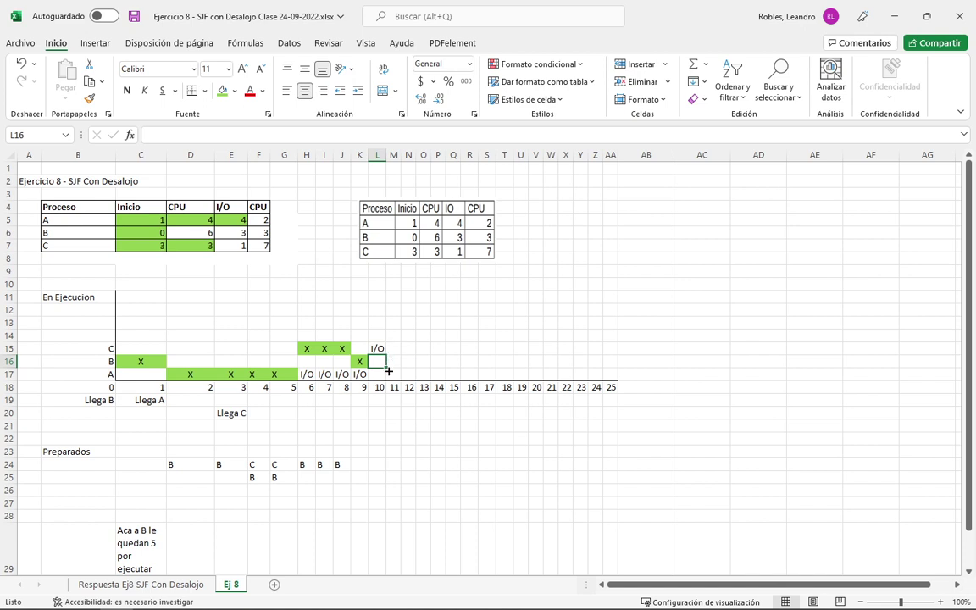
Examine B's executed cells, the I/O entries of A and C, and A's second CPU burst to decide which process runs at time 10.
left_click(361, 466)
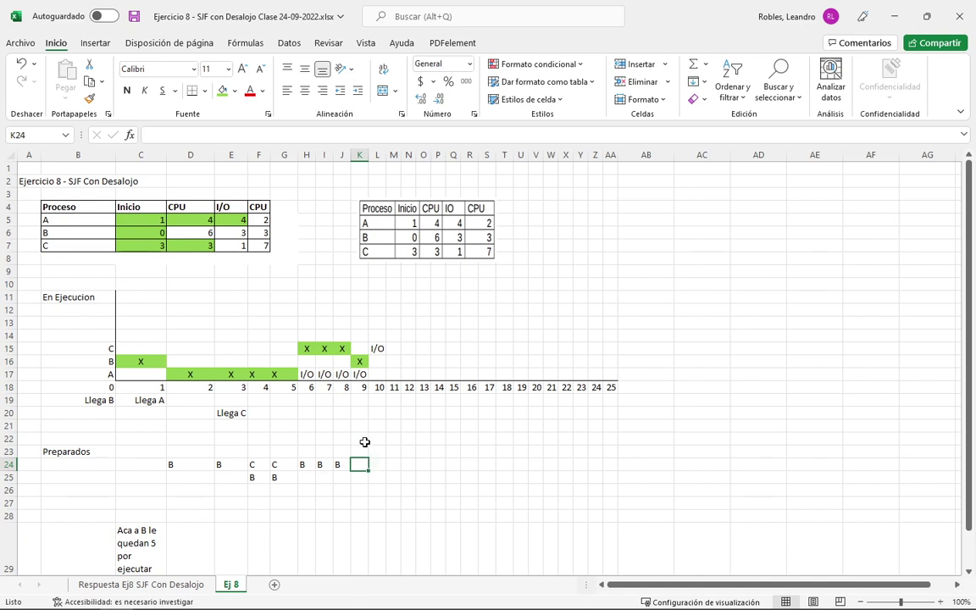
left_click(360, 373)
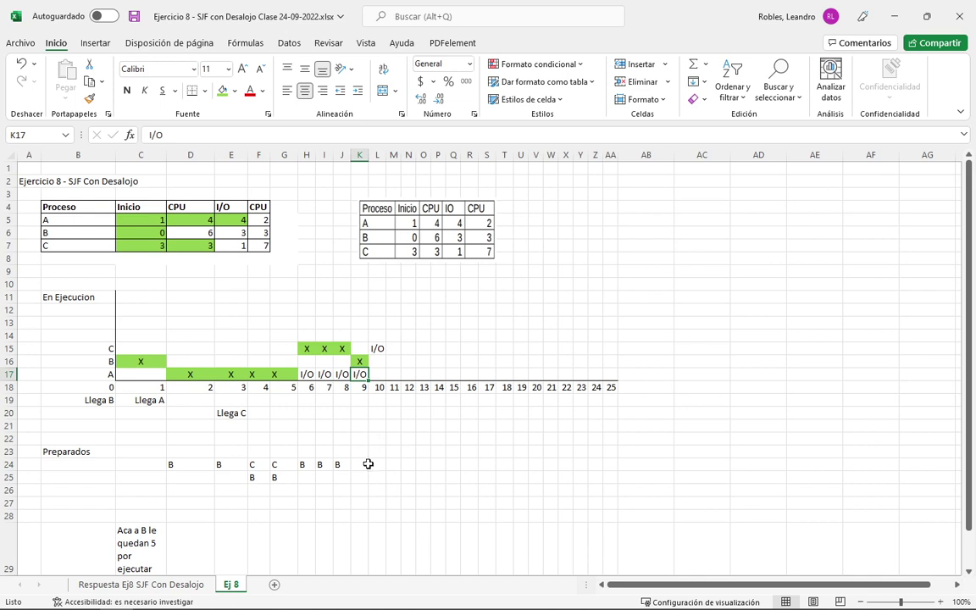
left_click(378, 350)
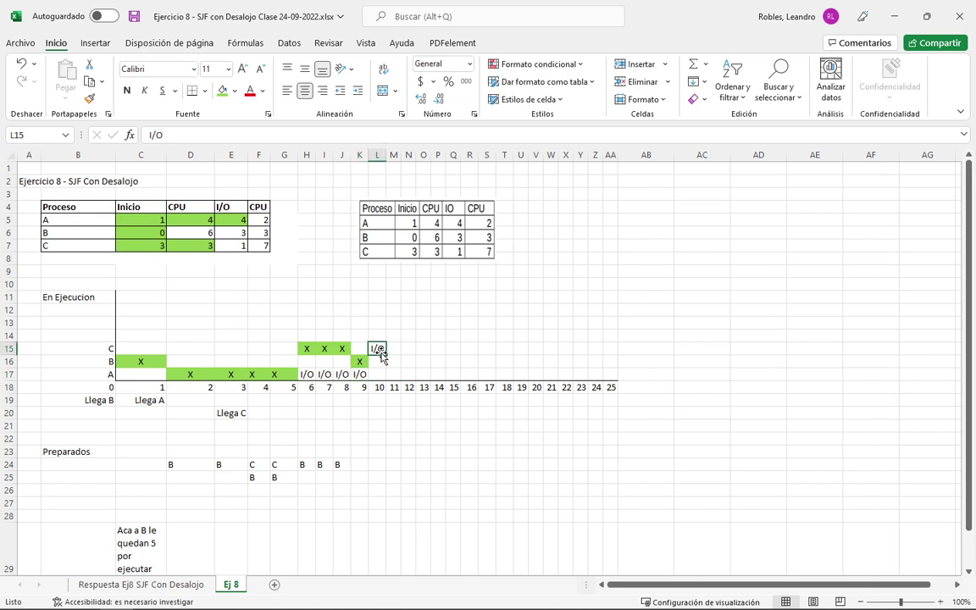
left_click(360, 465)
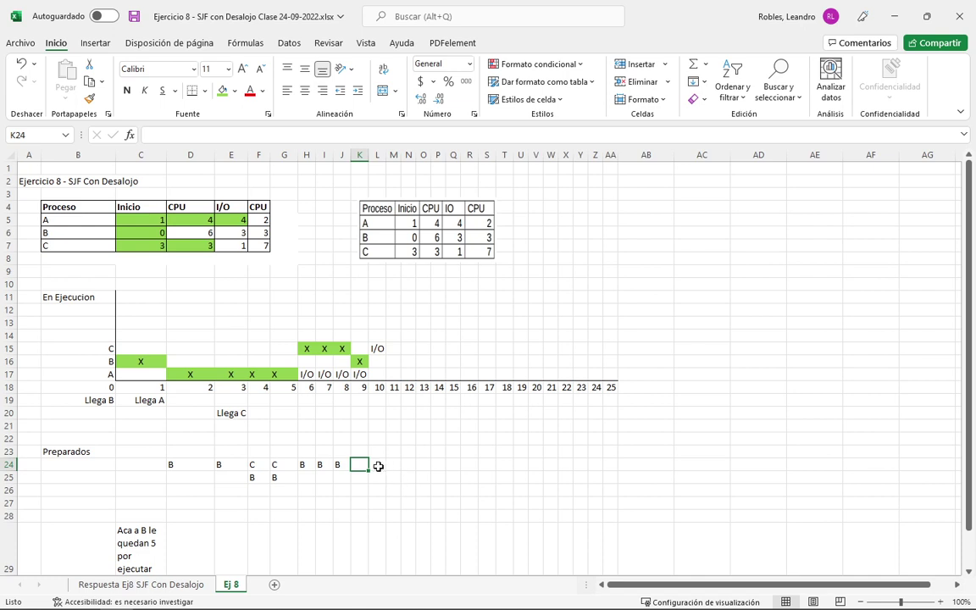
left_click(378, 464)
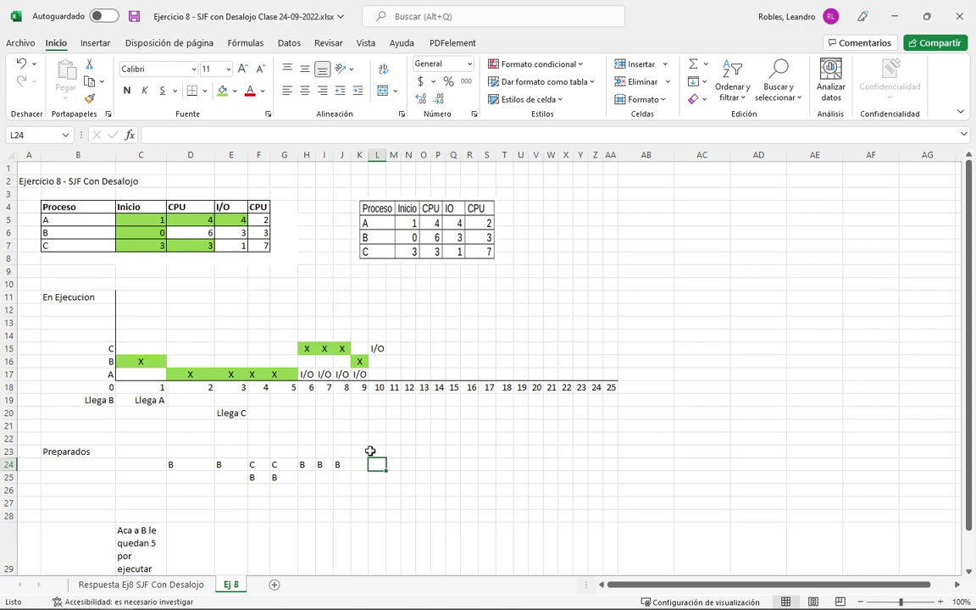
left_click(158, 361)
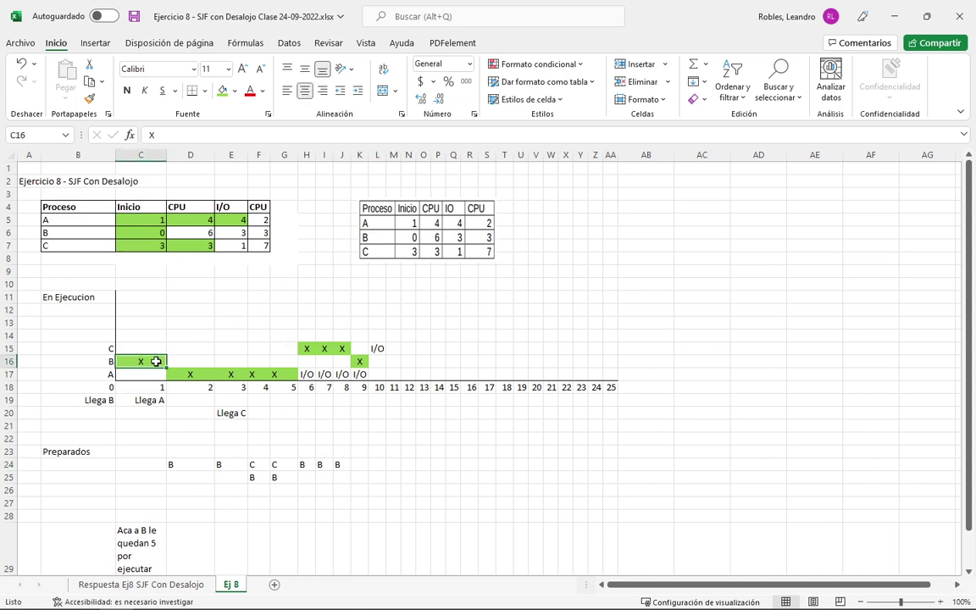
left_click(358, 363)
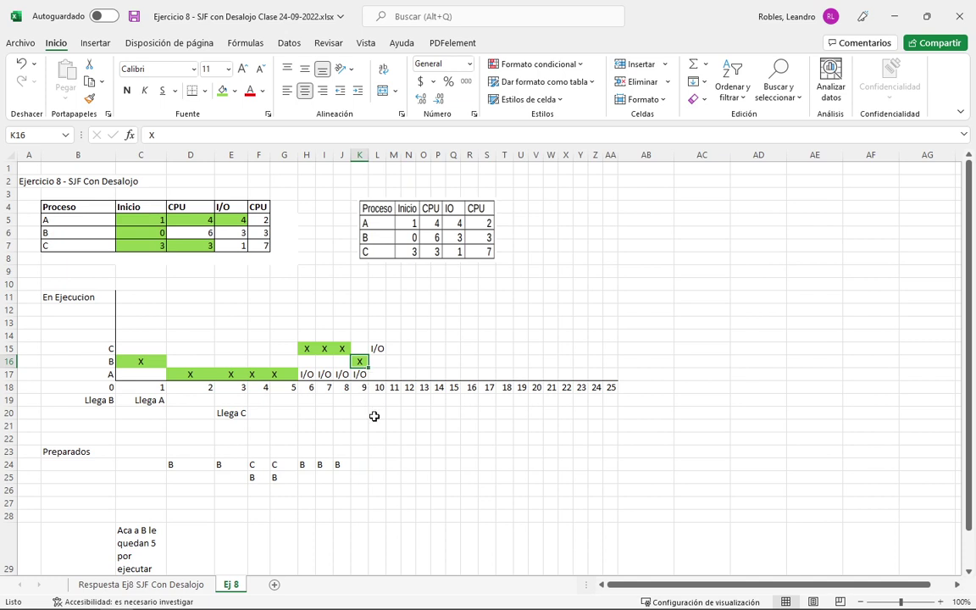
left_click(375, 374)
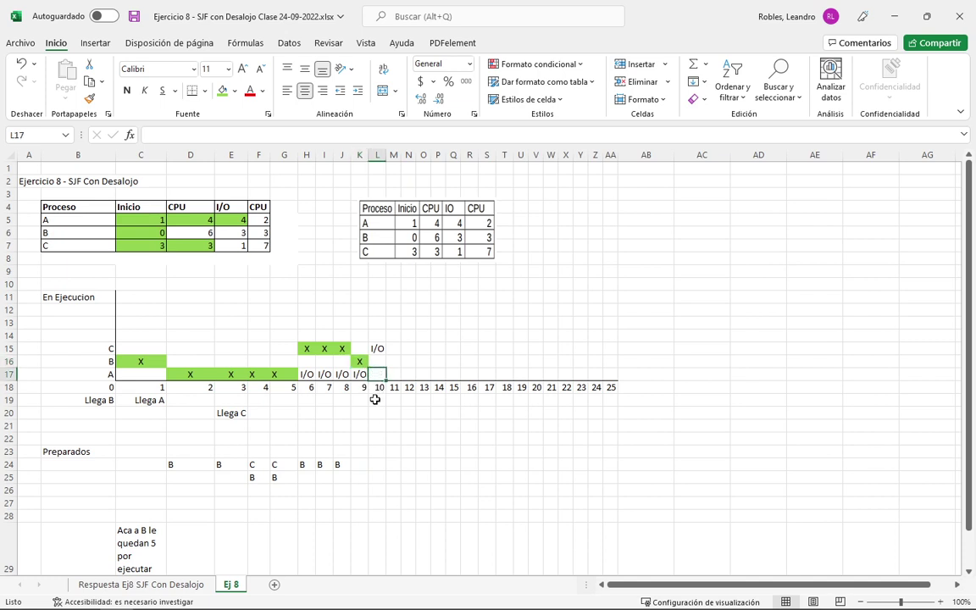
left_click(376, 466)
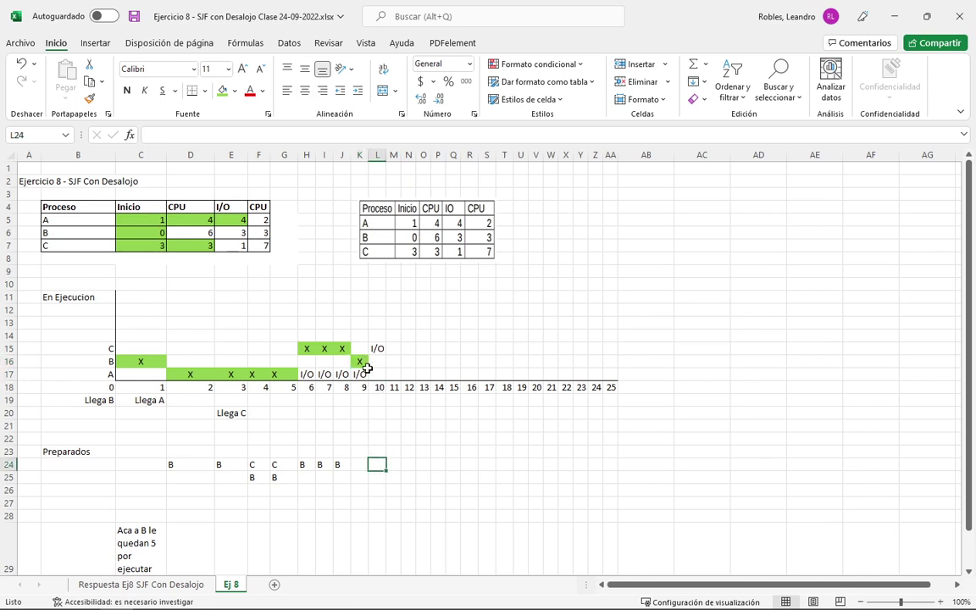
left_click(260, 221)
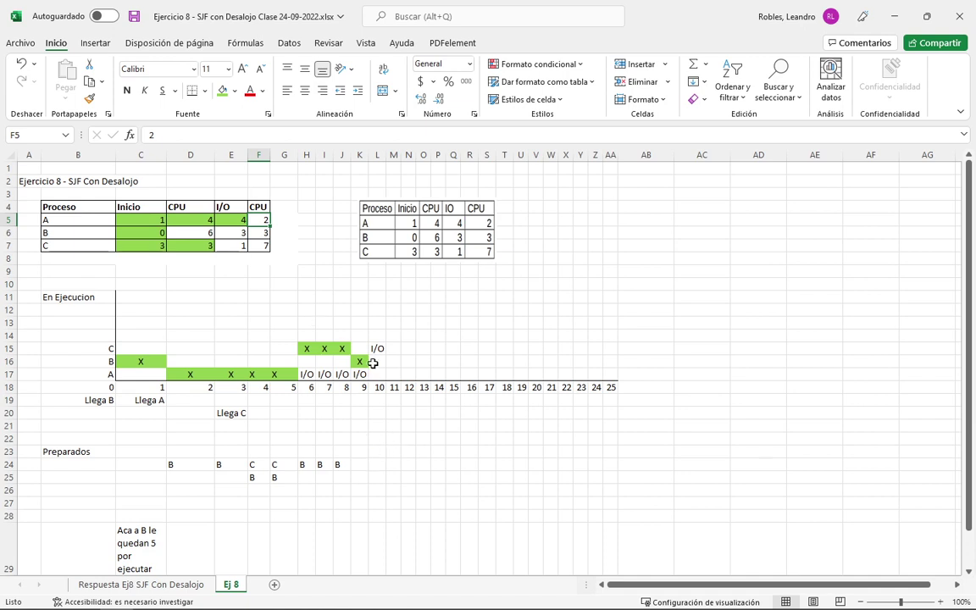
left_click(376, 464)
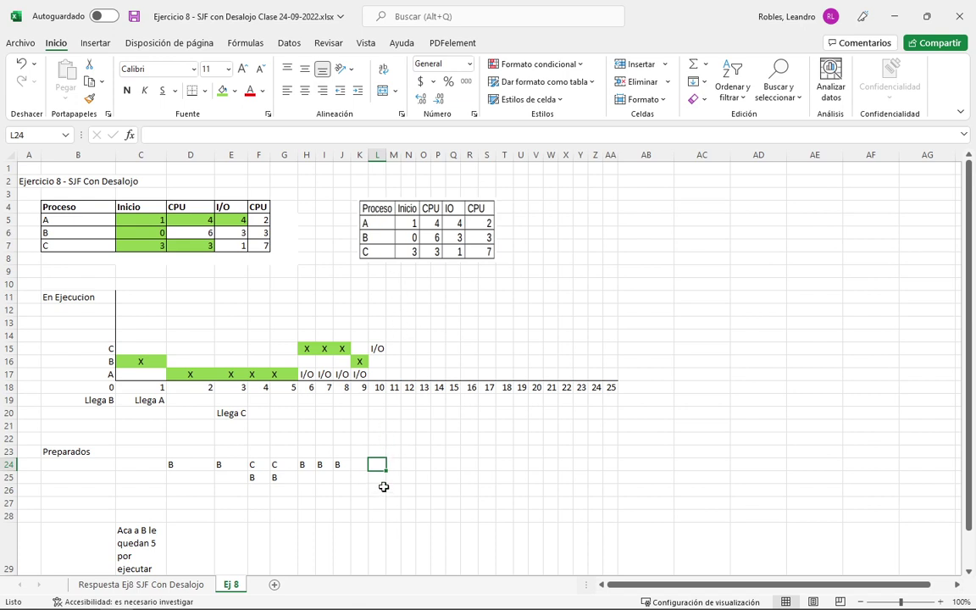
Mark process A as executing at time 10 by entering X in L17 and shading the cell green.
left_click(380, 374)
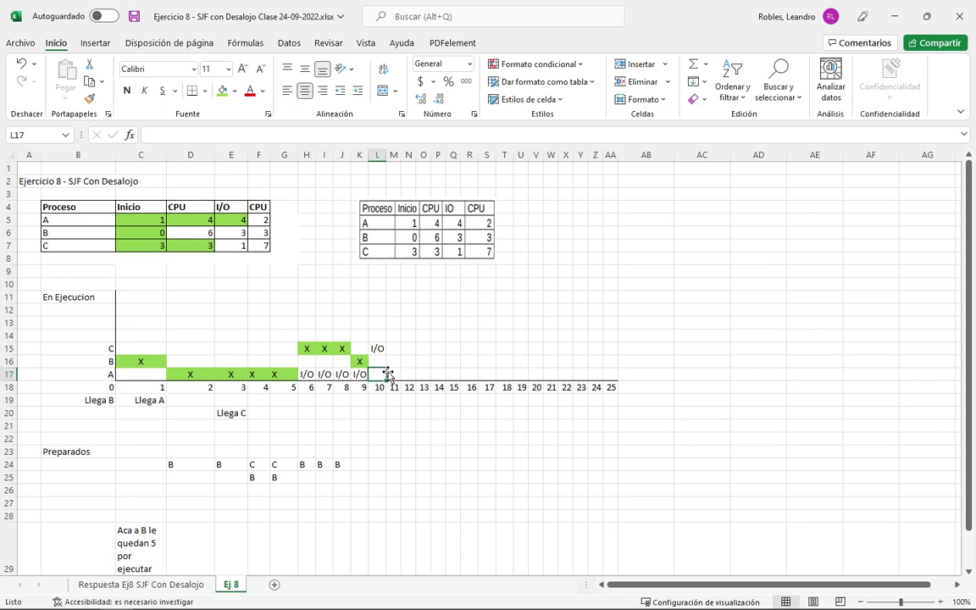
type("X")
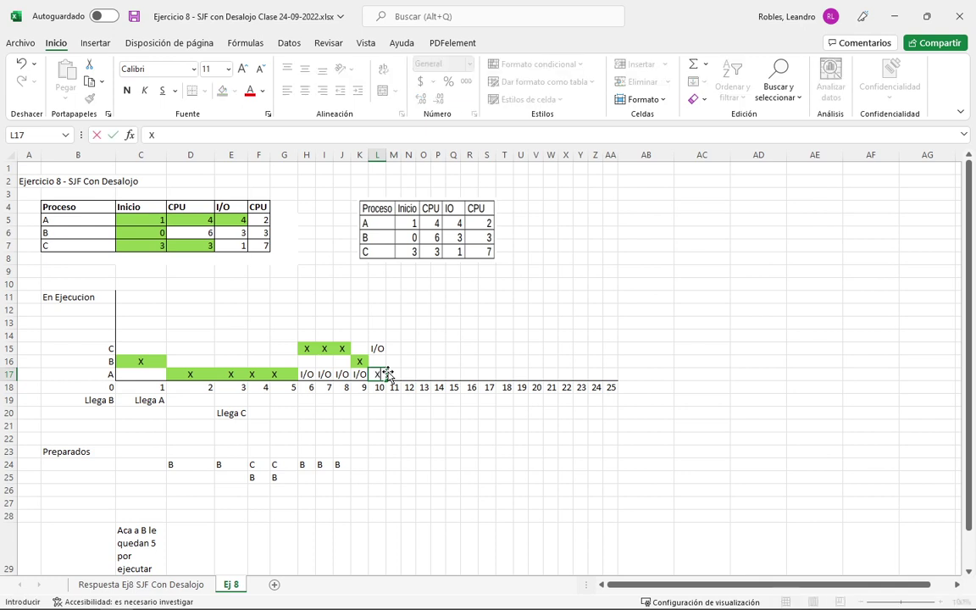
key("Return")
key("Up")
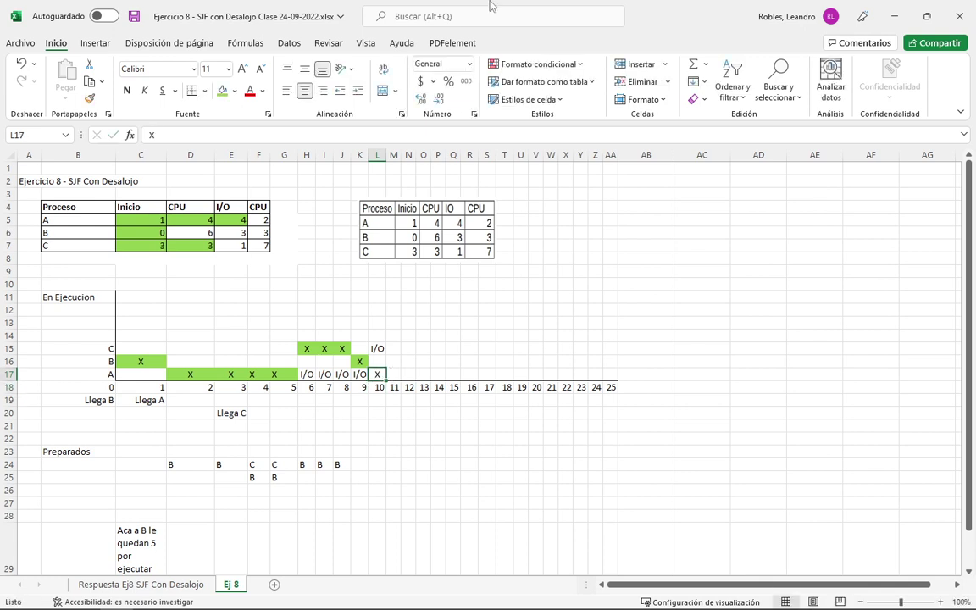
left_click(221, 91)
List process B as waiting under Preparados at time 10 by entering B in L24.
left_click(265, 219)
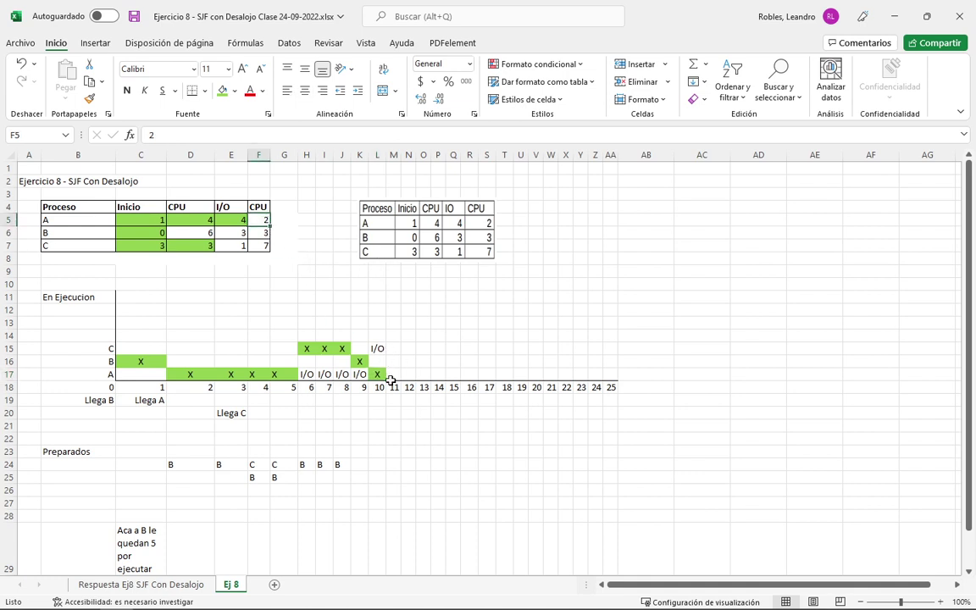
left_click(359, 465)
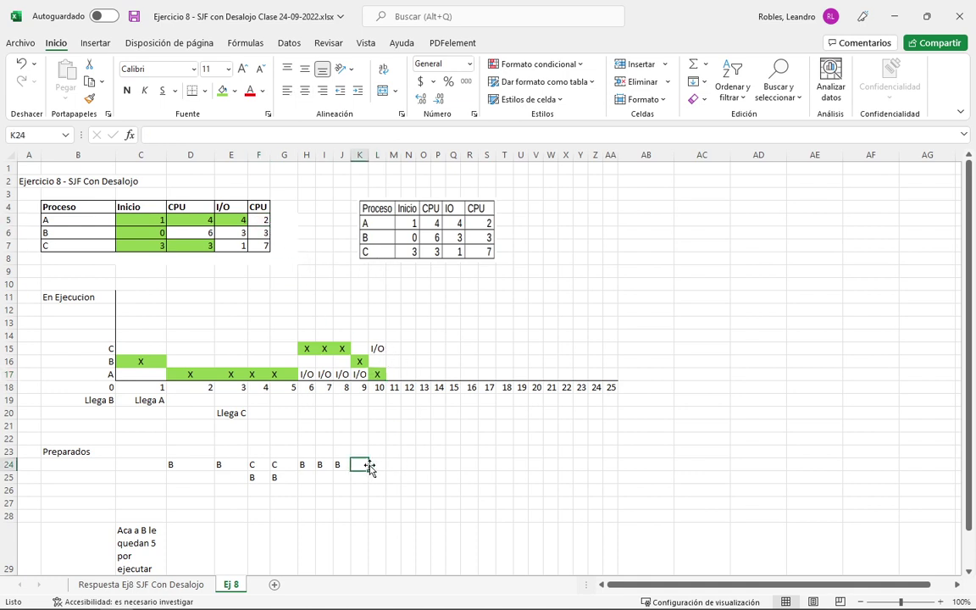
left_click(378, 465)
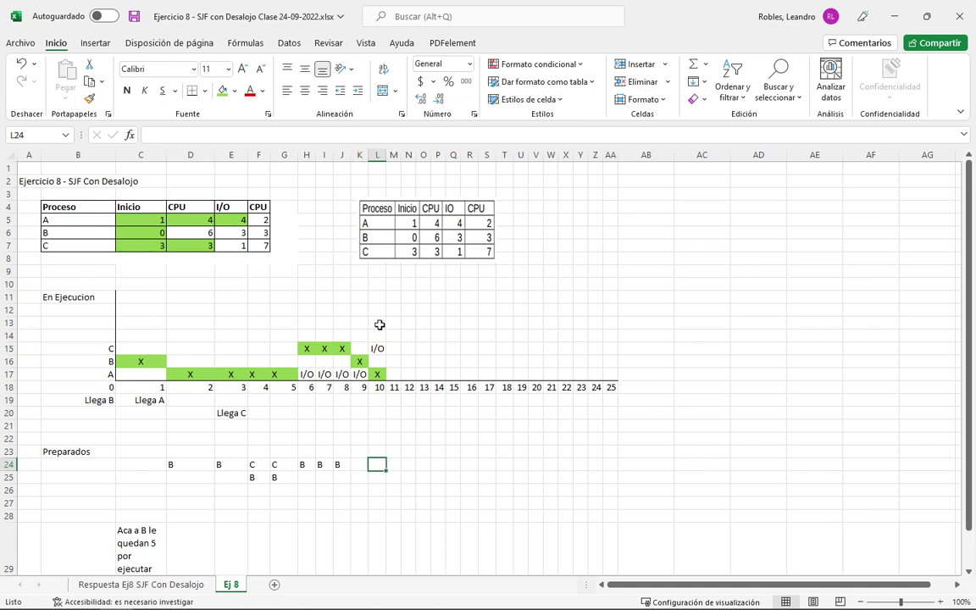
left_click(374, 375)
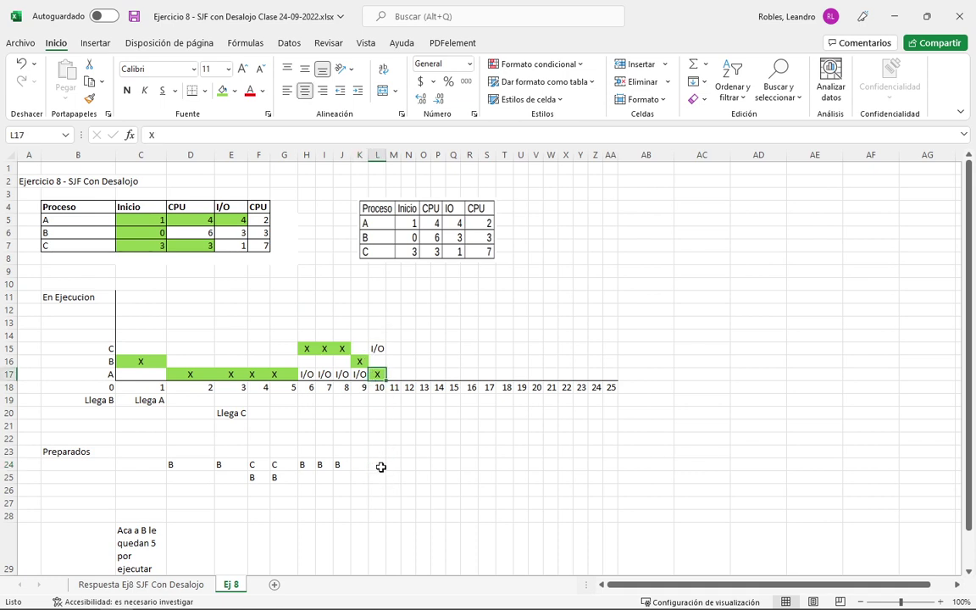
left_click(381, 464)
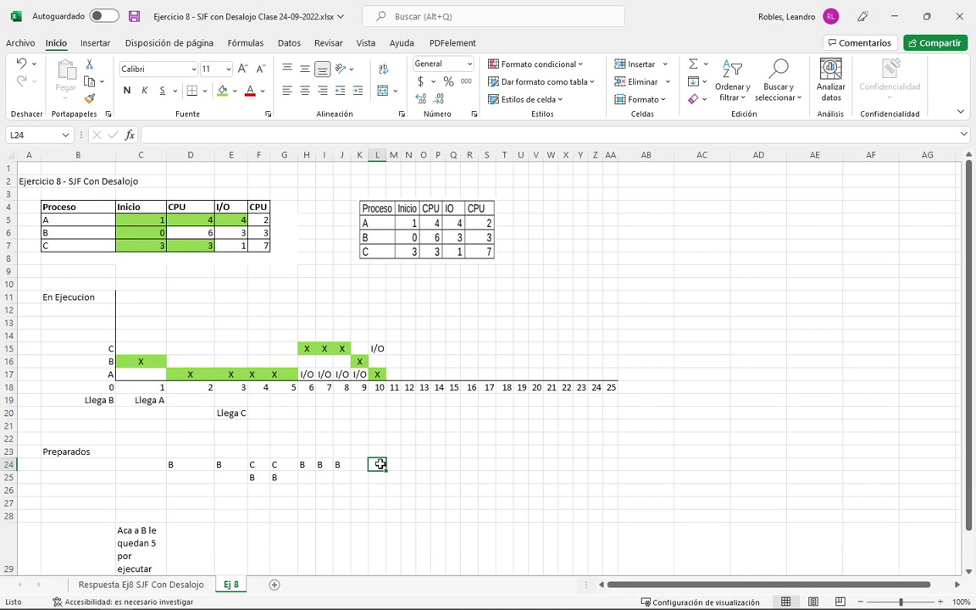
type("B")
left_click(425, 451)
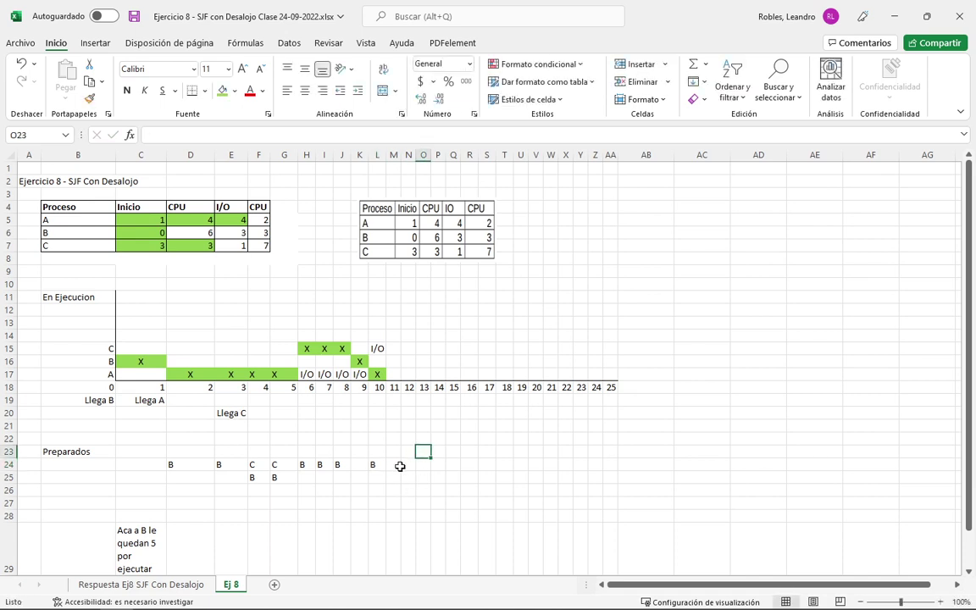
Shade process C's I/O burst in E7 of the process table green.
left_click(389, 348)
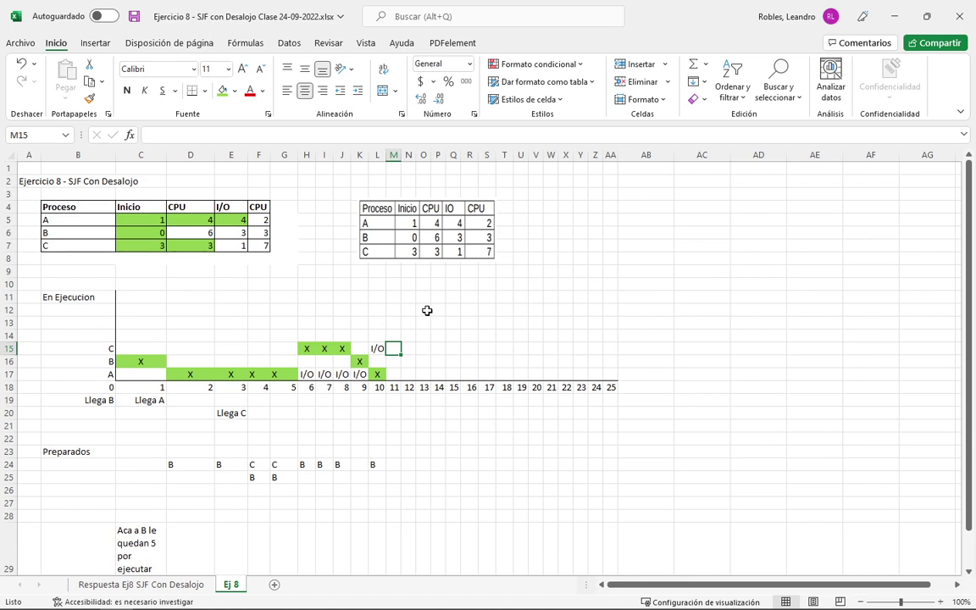
left_click(376, 295)
left_click(237, 245)
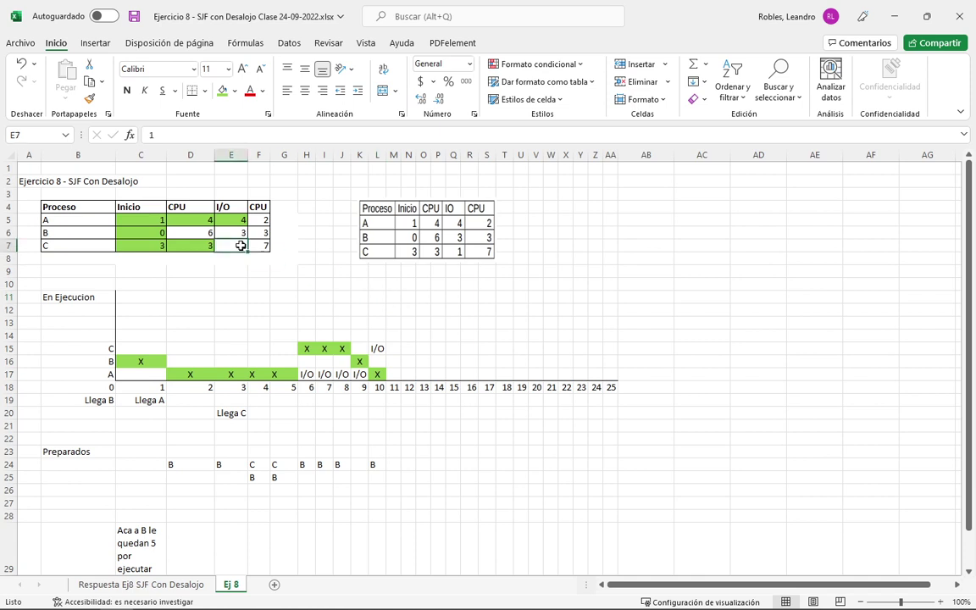
left_click(223, 90)
left_click(397, 373)
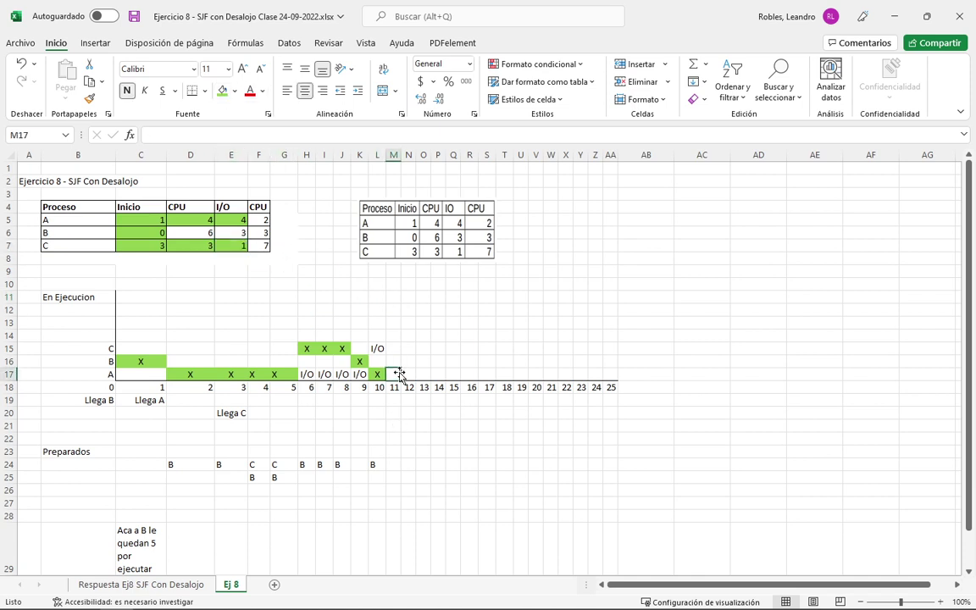
List processes B and C as waiting under Preparados at time 11 by entering B in M24 and C in M25.
left_click(373, 462)
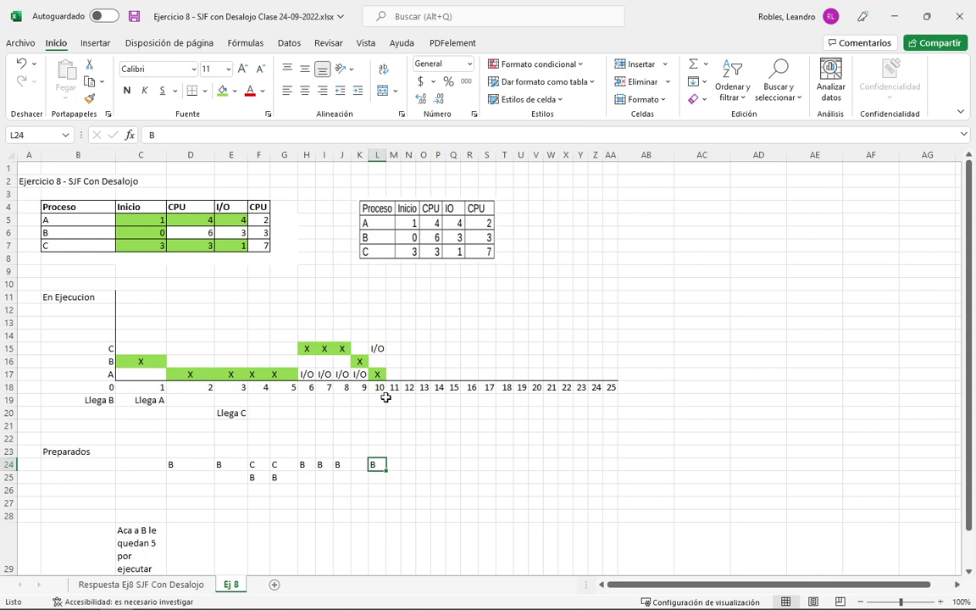
key("Right")
key("Right")
left_click(394, 465)
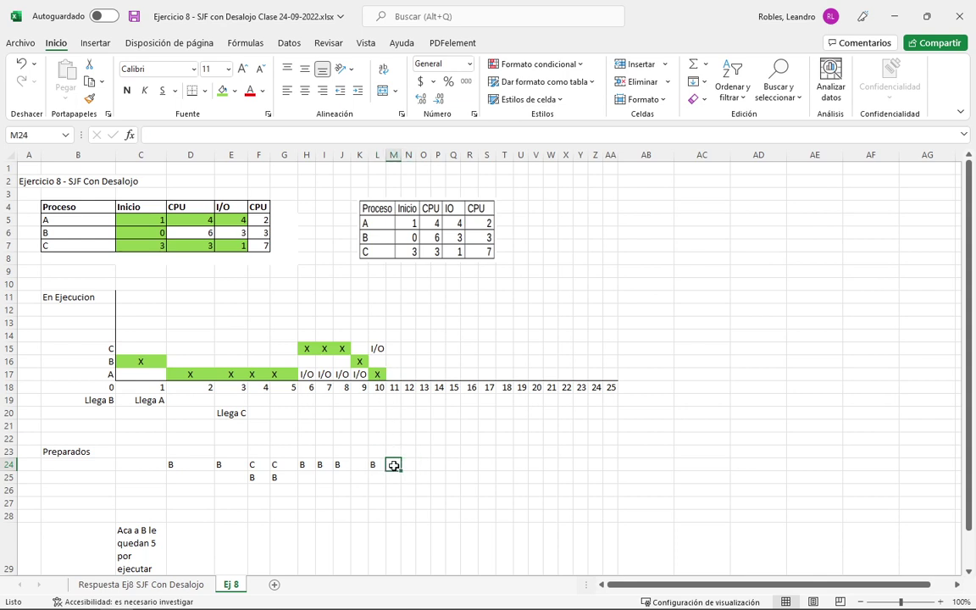
type("B")
left_click(395, 477)
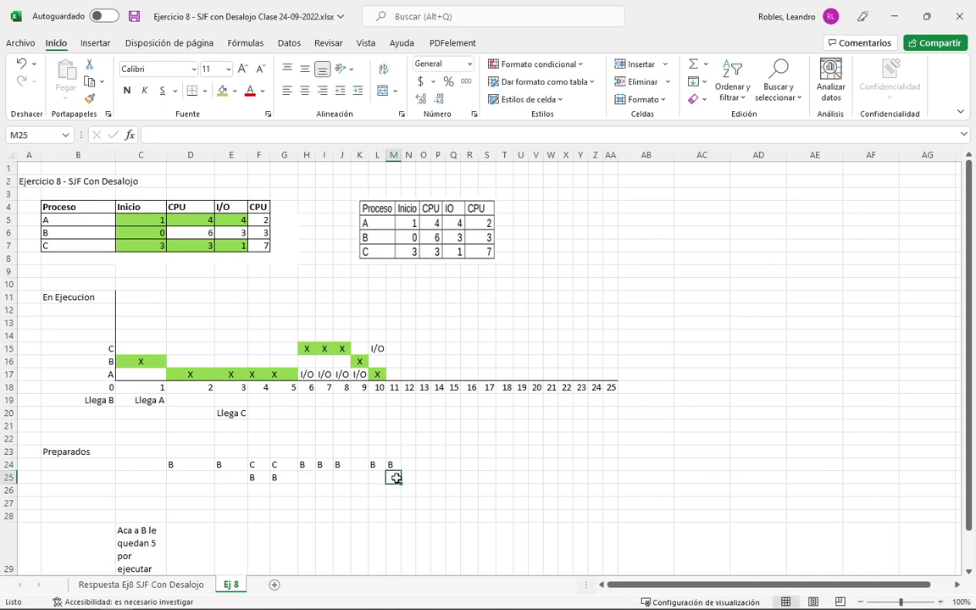
type("C")
left_click(394, 465)
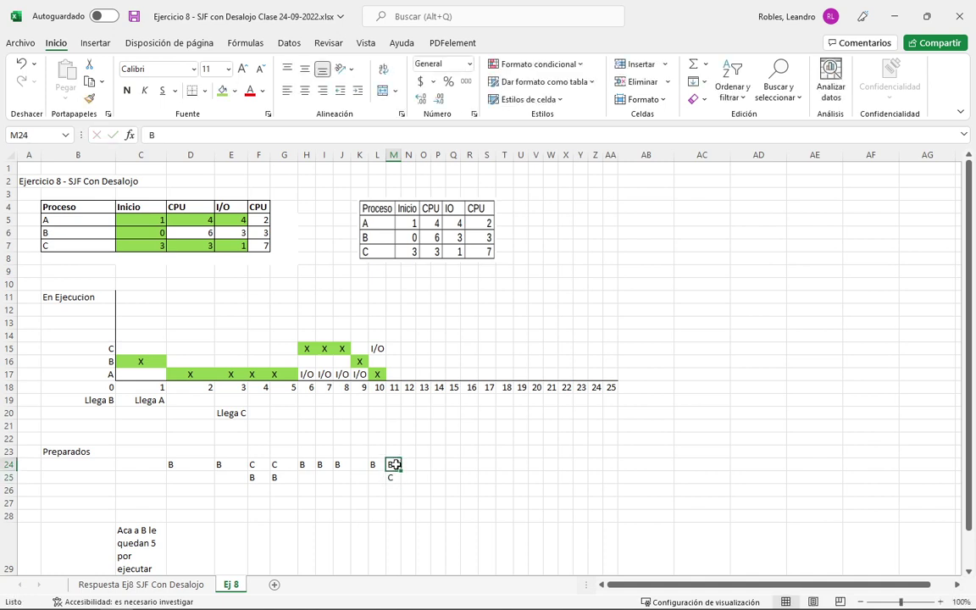
Annotate the remaining CPU time in the time 11 queue by changing M24 to B=4 and M25 to C=7.
double_click(396, 465)
type("=3")
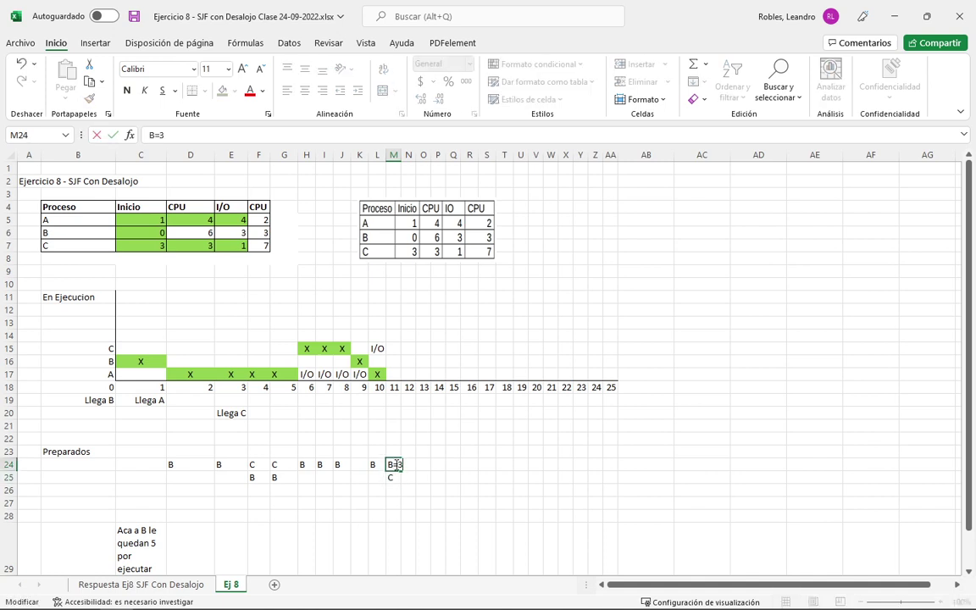
key("BackSpace")
type("4")
key("Return")
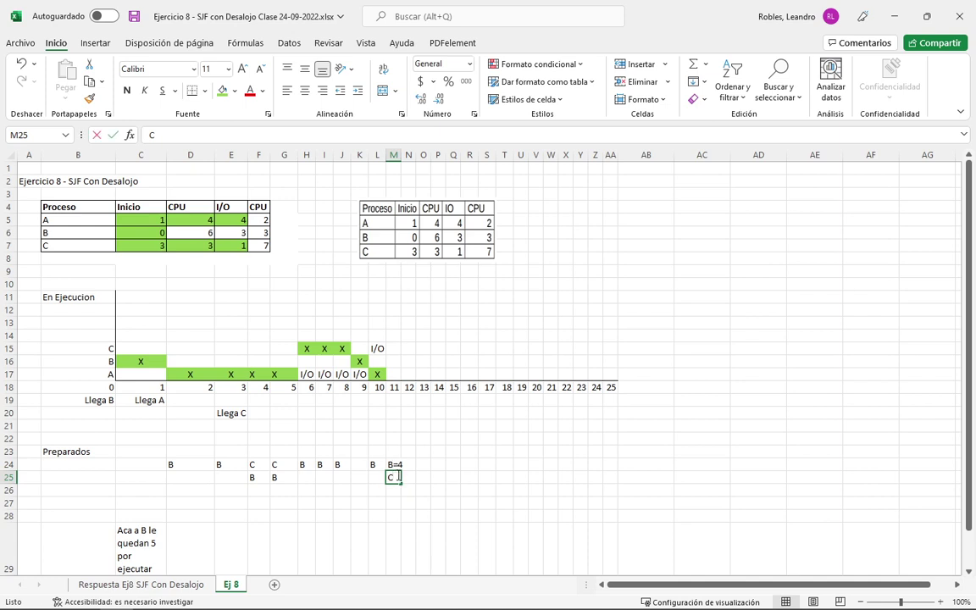
double_click(398, 477)
type("=")
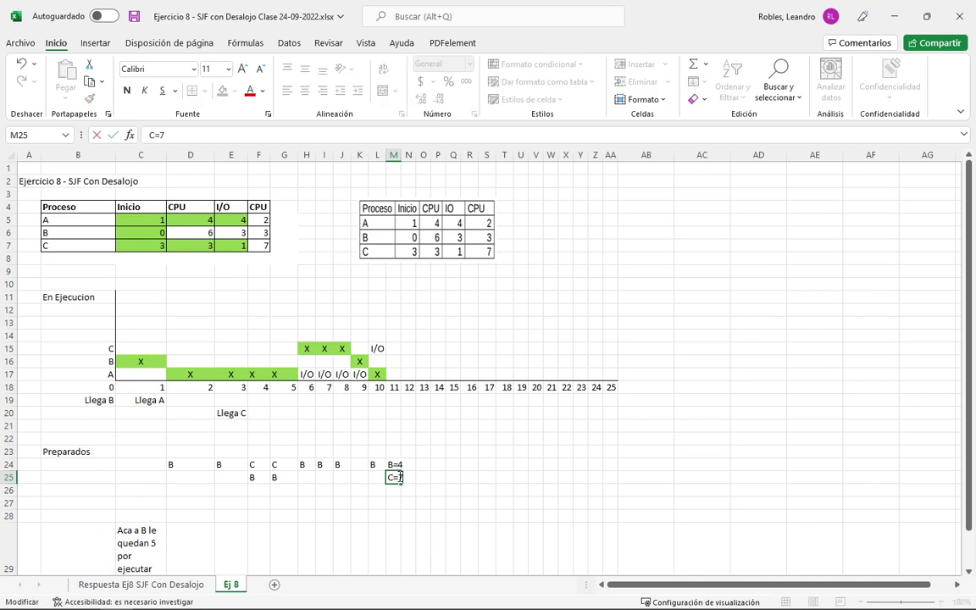
type("7")
key("Return")
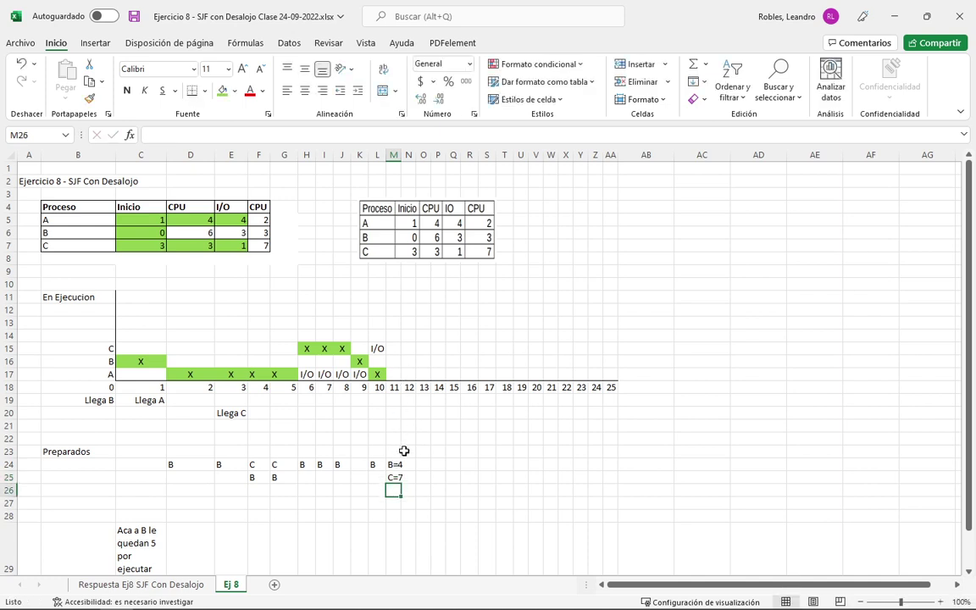
Mark process A as executing at time 11 by entering X in M17 and shading the cell green.
left_click(391, 374)
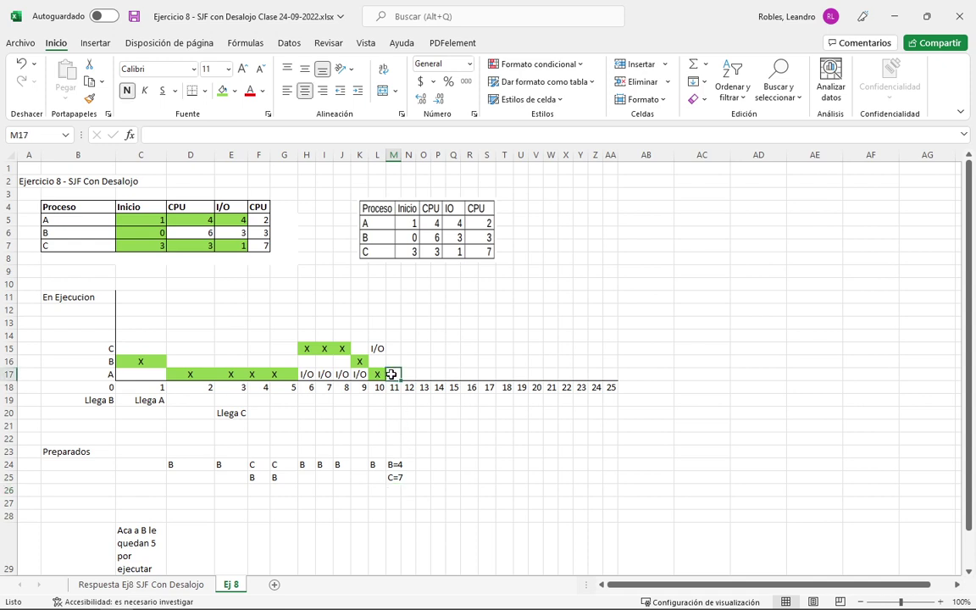
type("X")
key("ctrl+Return")
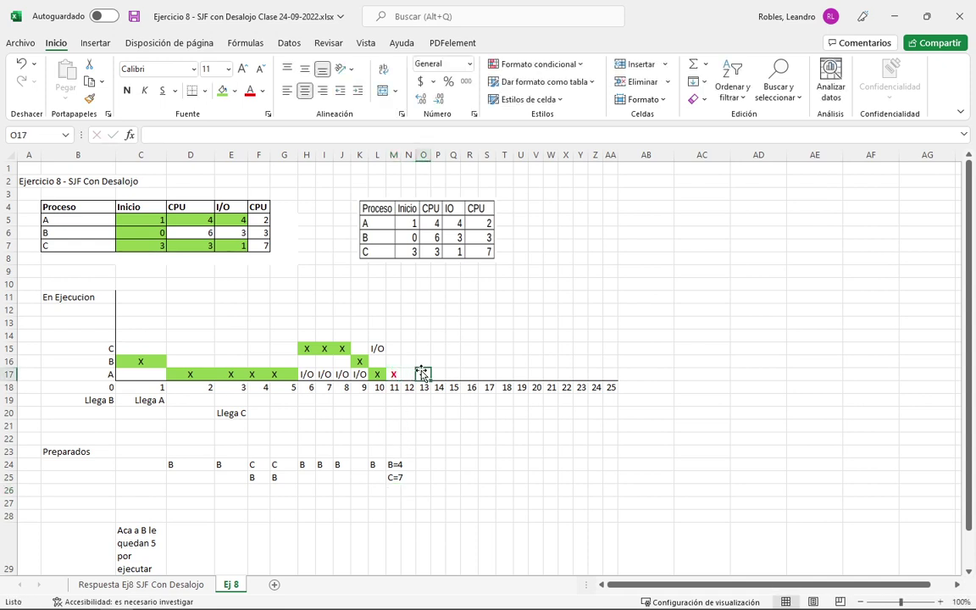
left_click(221, 92)
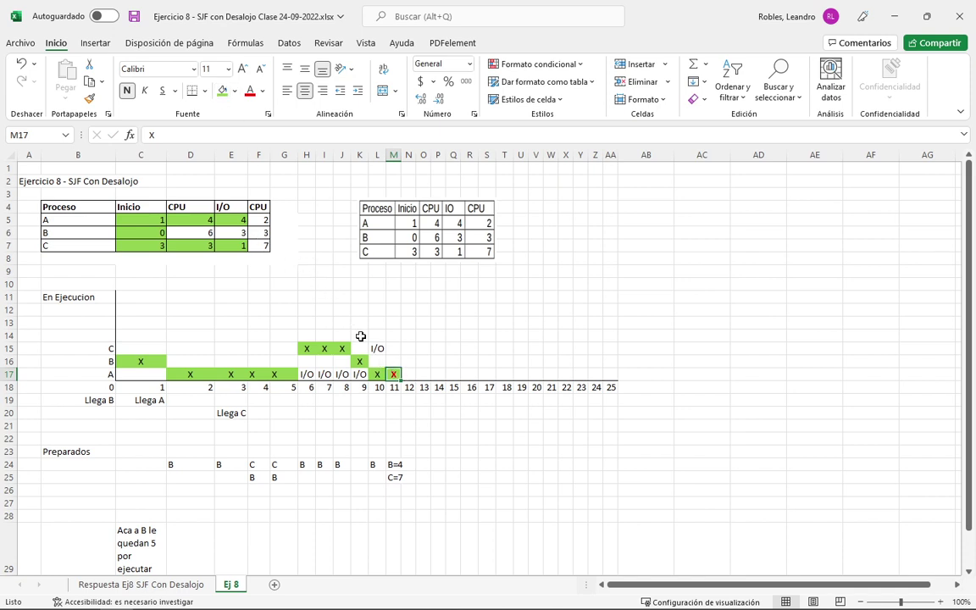
Shade process A's second CPU burst in F5 of the process table green.
left_click(257, 218)
left_click(221, 92)
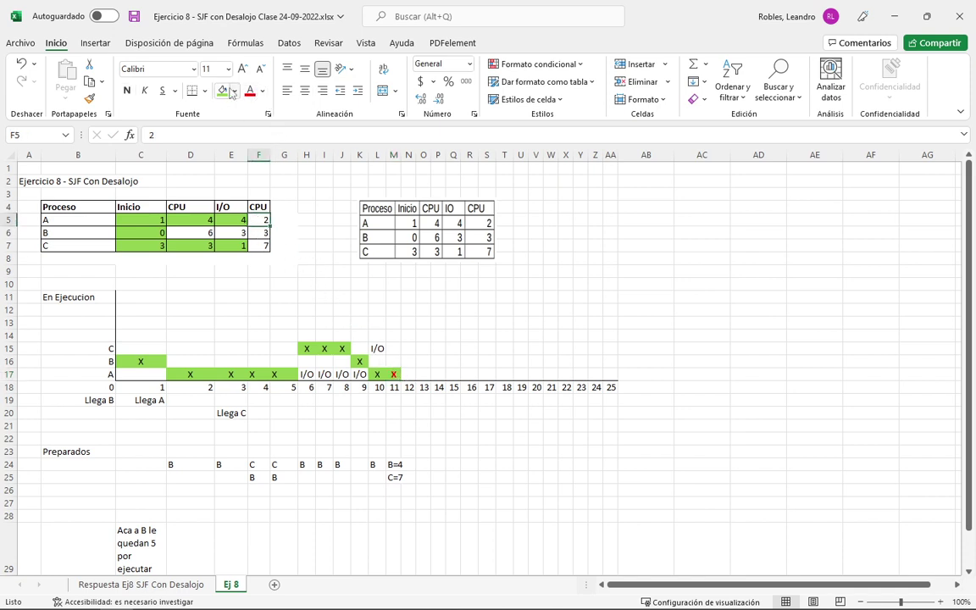
left_click(465, 348)
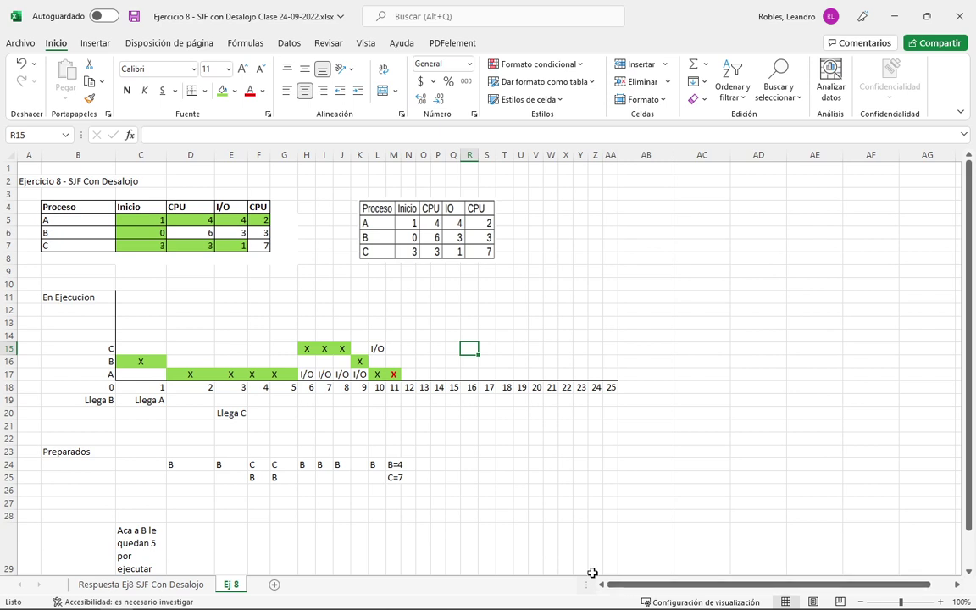
Remove the green fill and the X marks from process A's cells for times 10 and 11, L17:M17.
left_click(376, 374)
left_click_drag(377, 373, 407, 373)
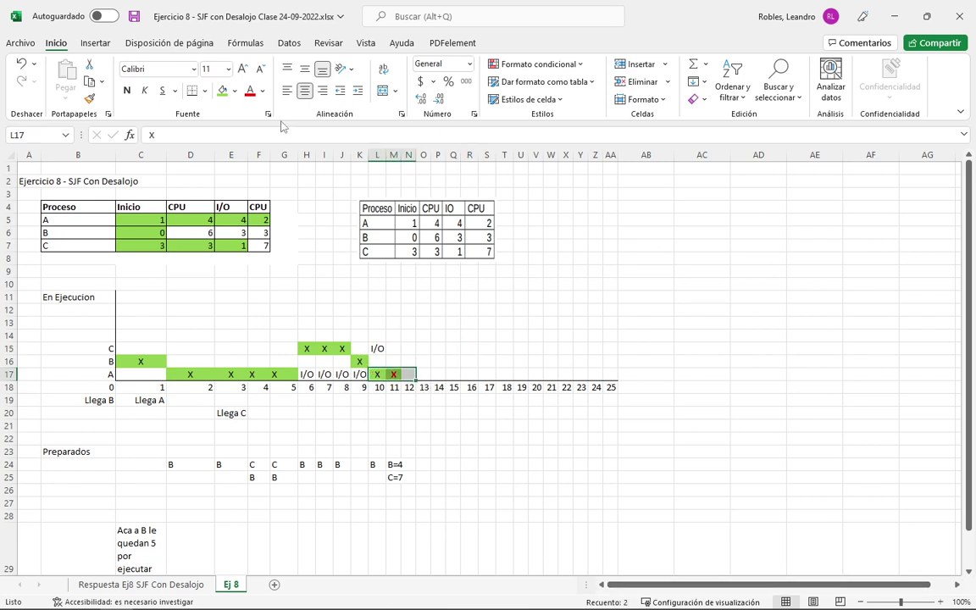
left_click(235, 92)
left_click(259, 241)
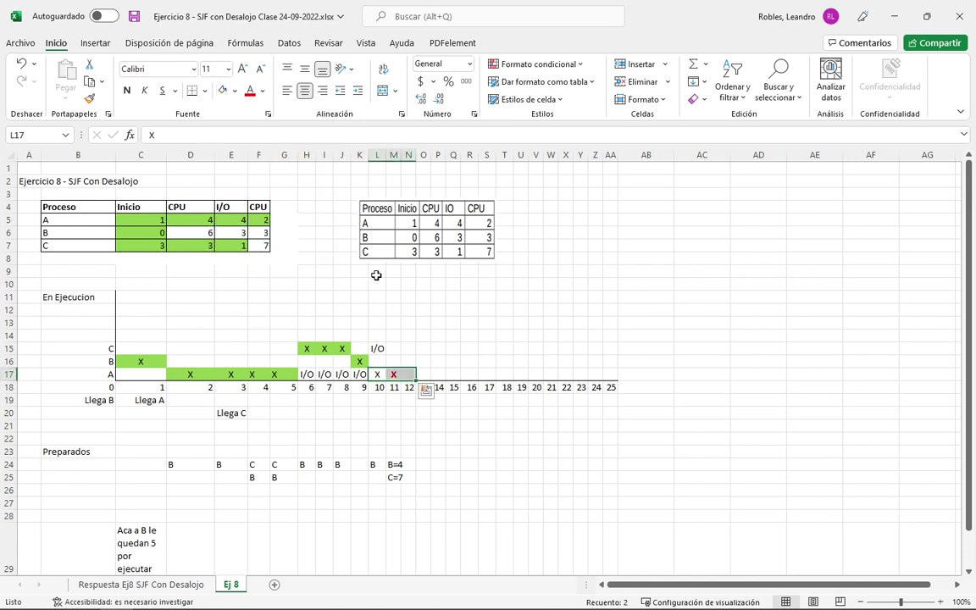
left_click(422, 336)
left_click_drag(380, 375, 398, 374)
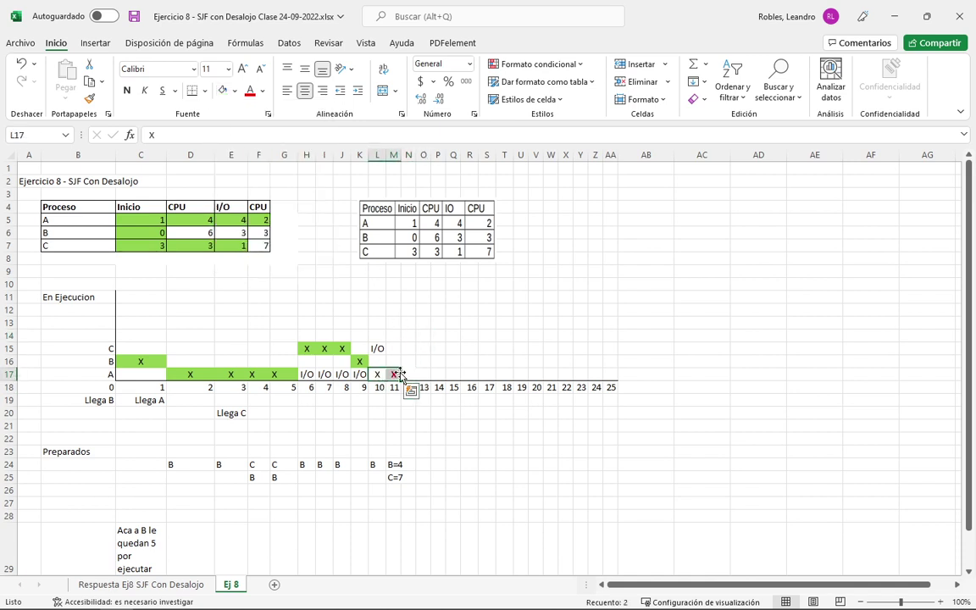
key("Delete")
left_click(444, 355)
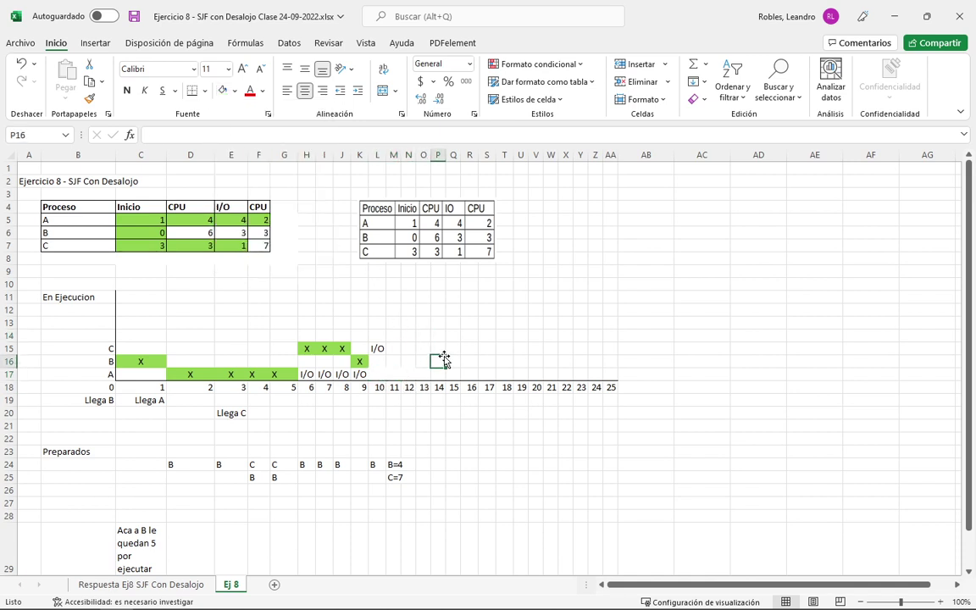
Delete process B's X at time 9 in K16 and remove the cell's green fill.
left_click(362, 360)
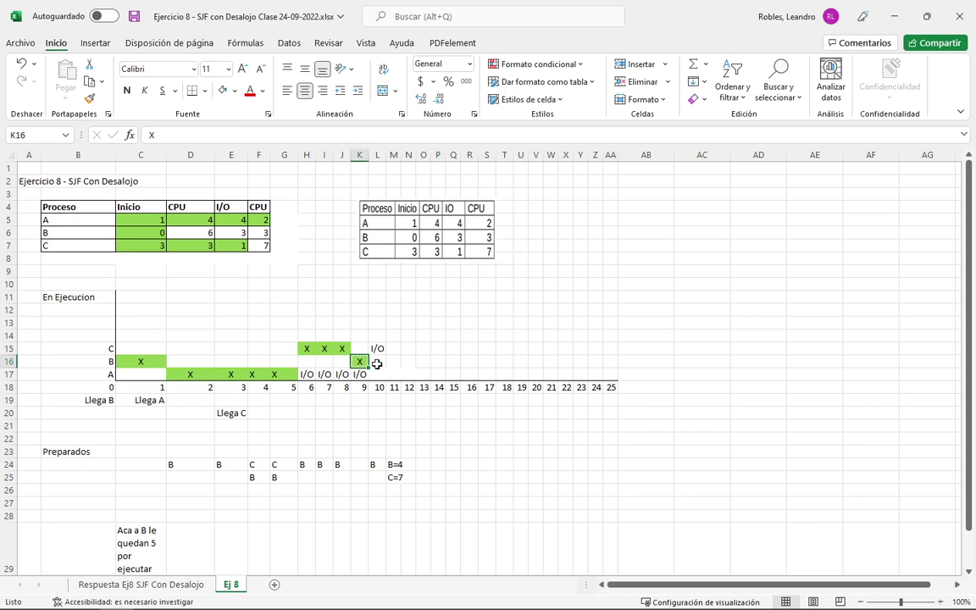
key("Delete")
left_click(223, 89)
left_click(408, 387)
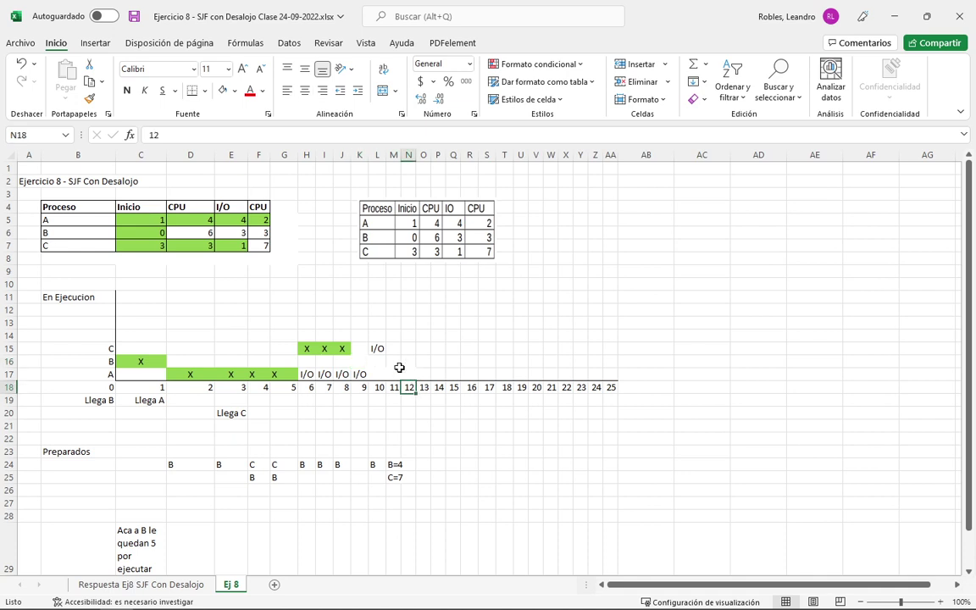
Examine the time 8 column, its Preparados entry and the I/O entries of A and C to decide which process runs at time 9.
left_click_drag(340, 348, 347, 478)
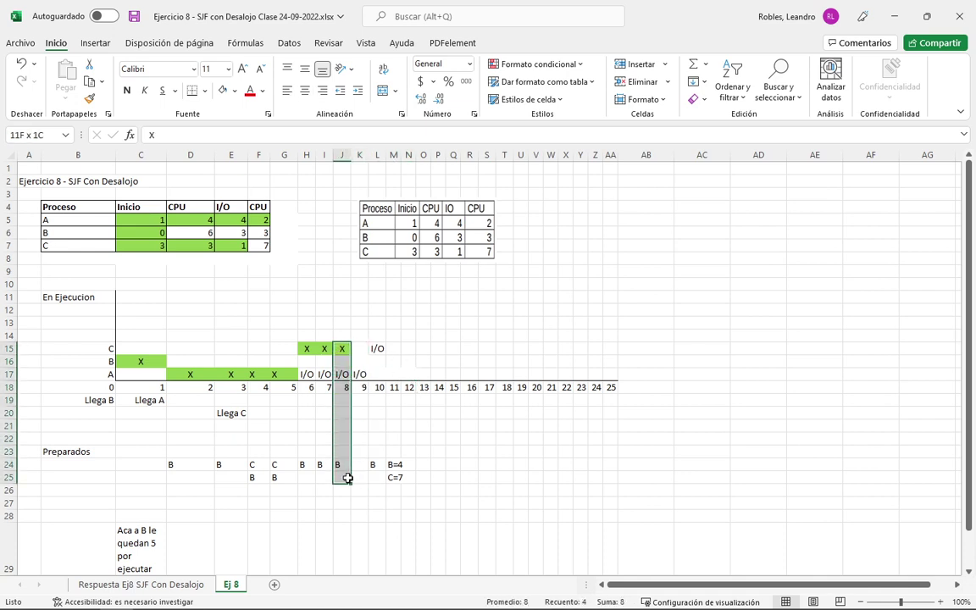
left_click(347, 465)
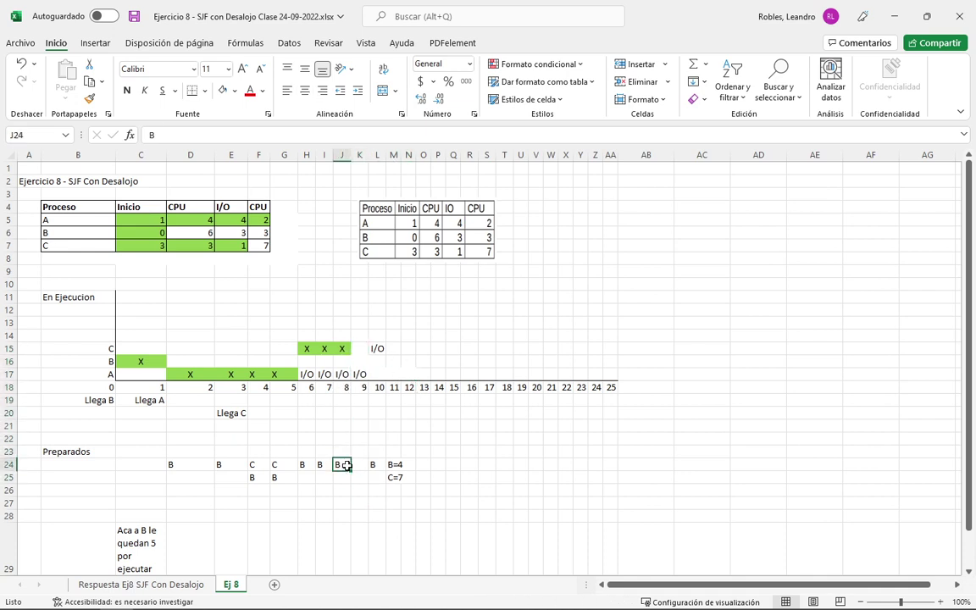
left_click(342, 373)
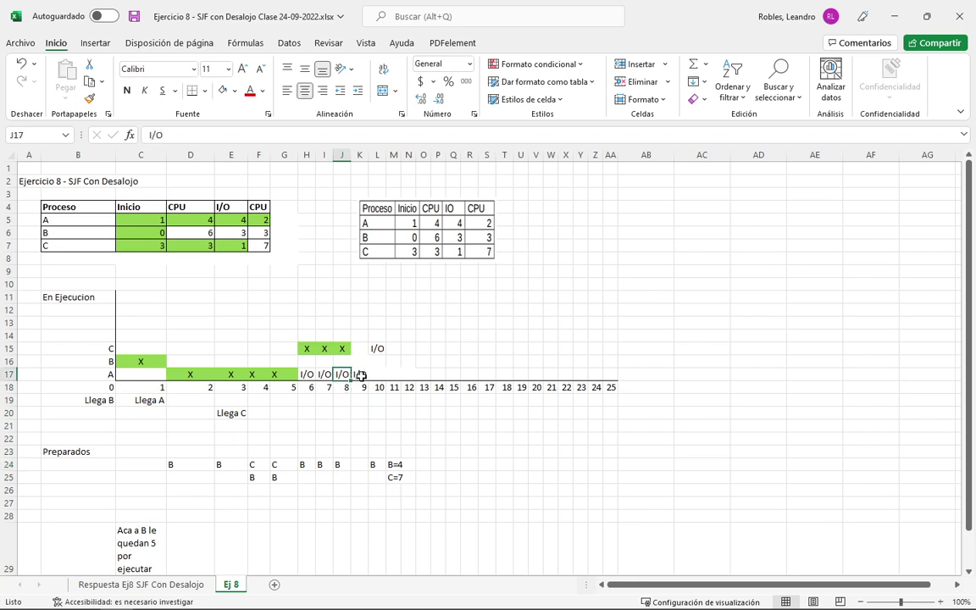
left_click(361, 373)
left_click(380, 349)
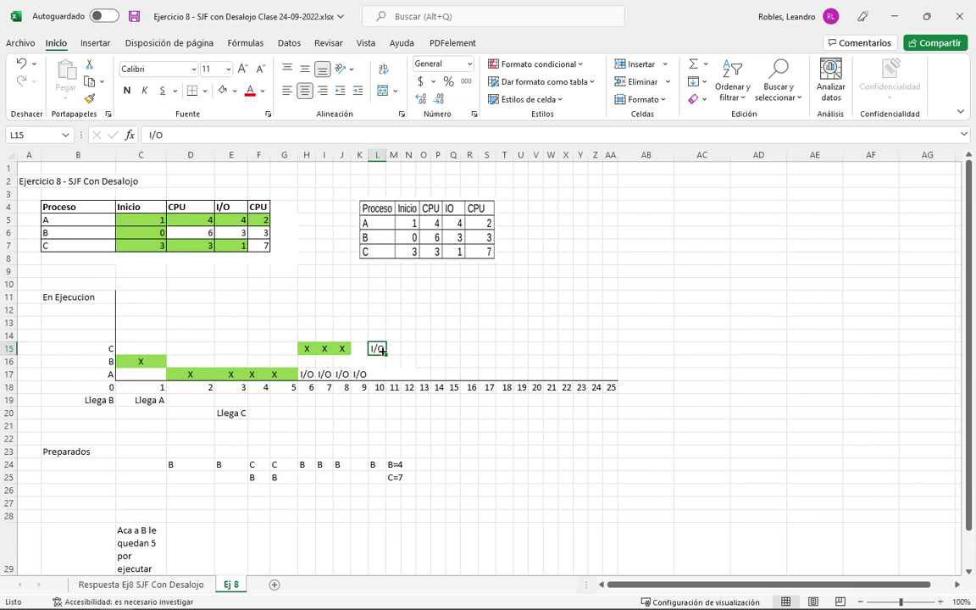
left_click(359, 362)
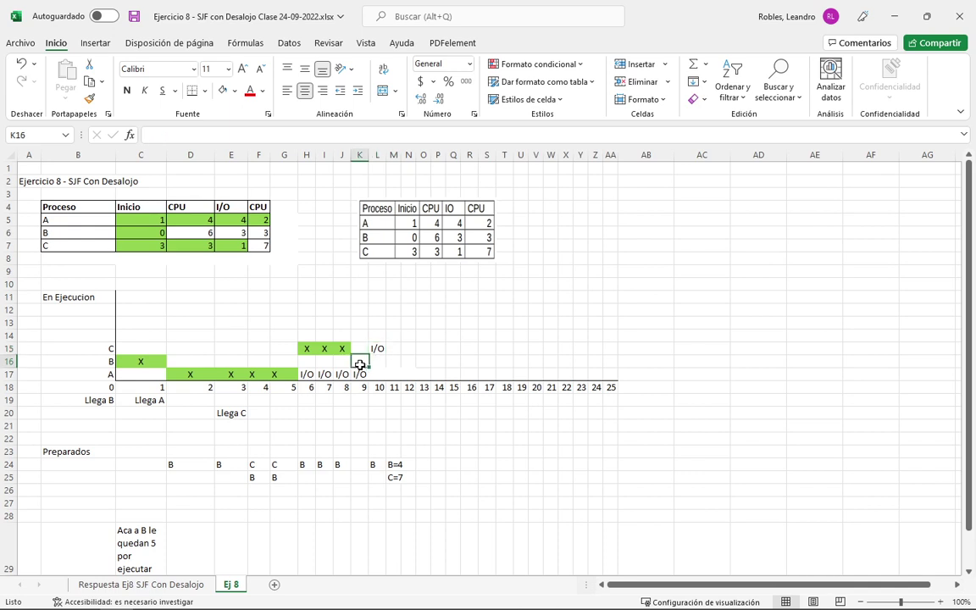
left_click(339, 468)
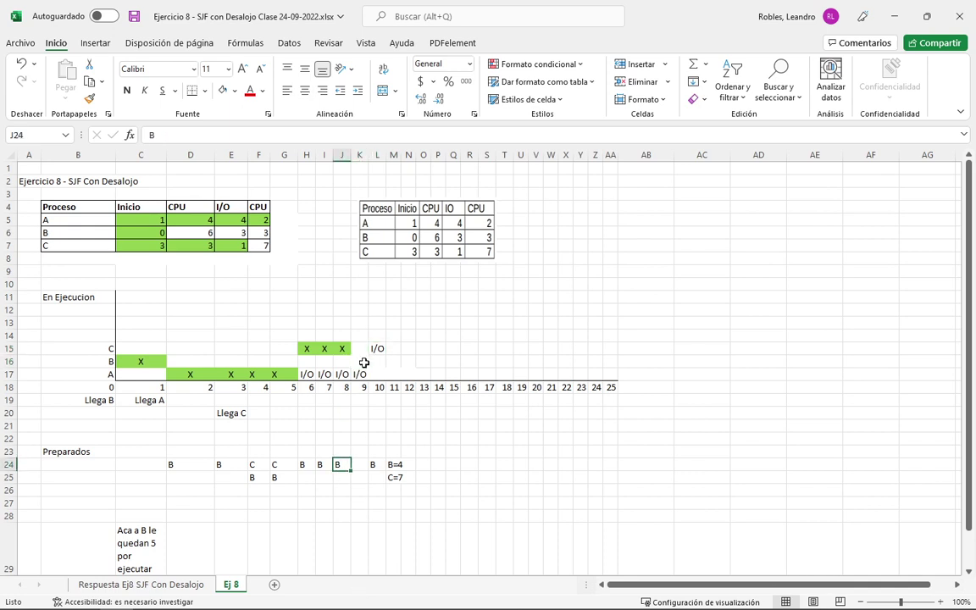
Mark process B as executing at time 9 by entering X in K16 and shading the cell green.
left_click(363, 363)
type("X")
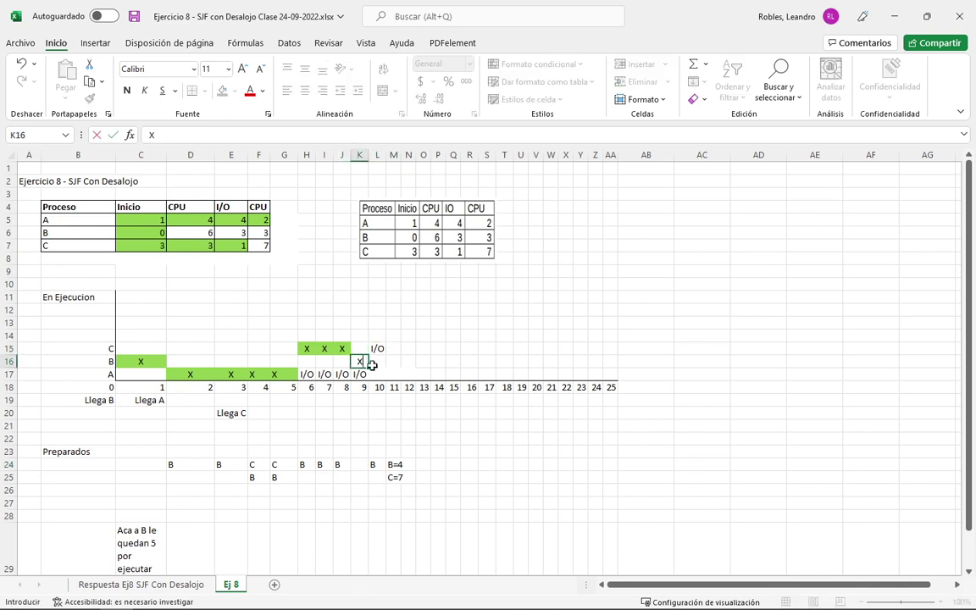
left_click(397, 375)
left_click(361, 362)
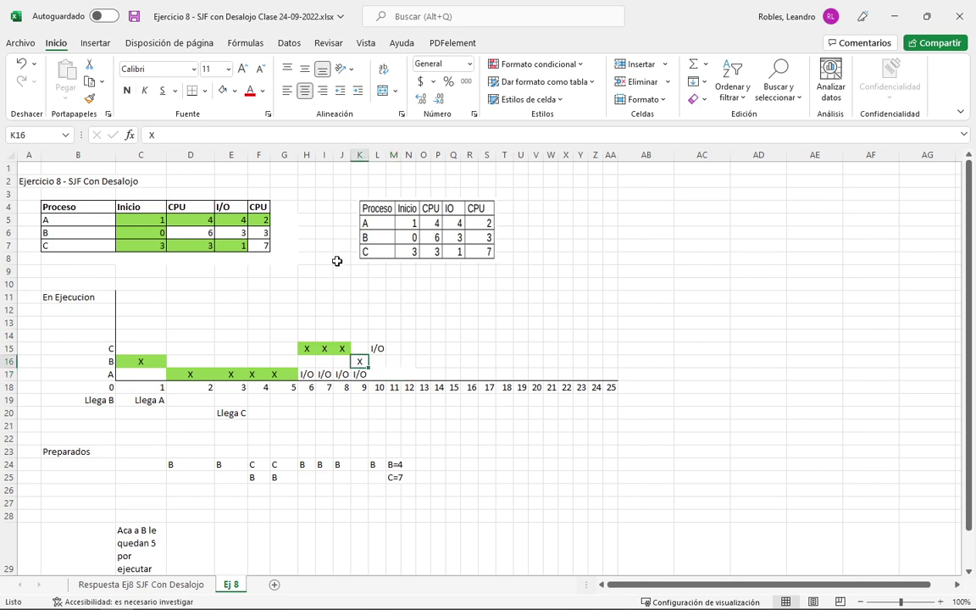
left_click(235, 90)
left_click(270, 219)
Add the note "Llega A de hacer sus I/O" in K22, below time 9.
left_click(378, 465)
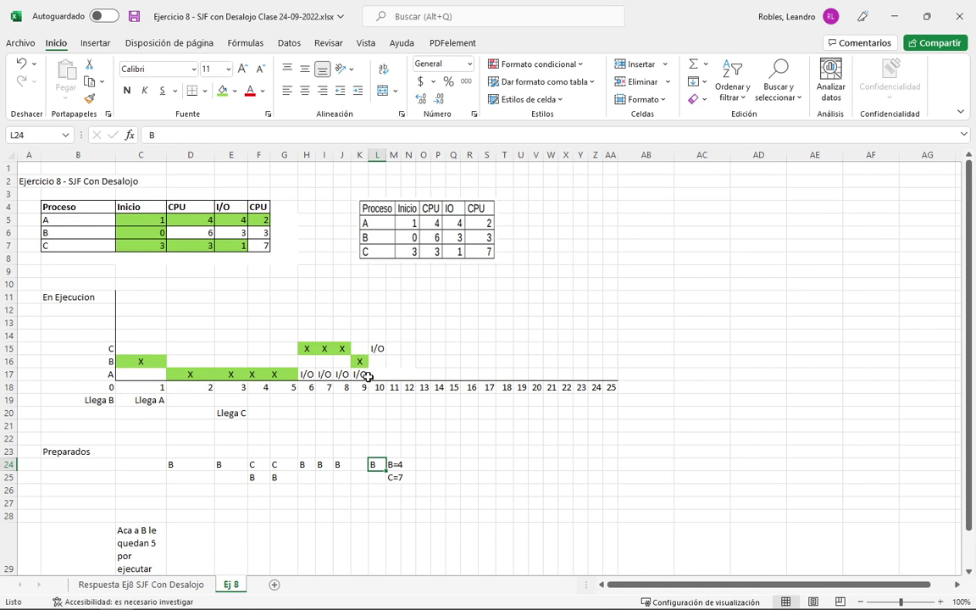
left_click(357, 435)
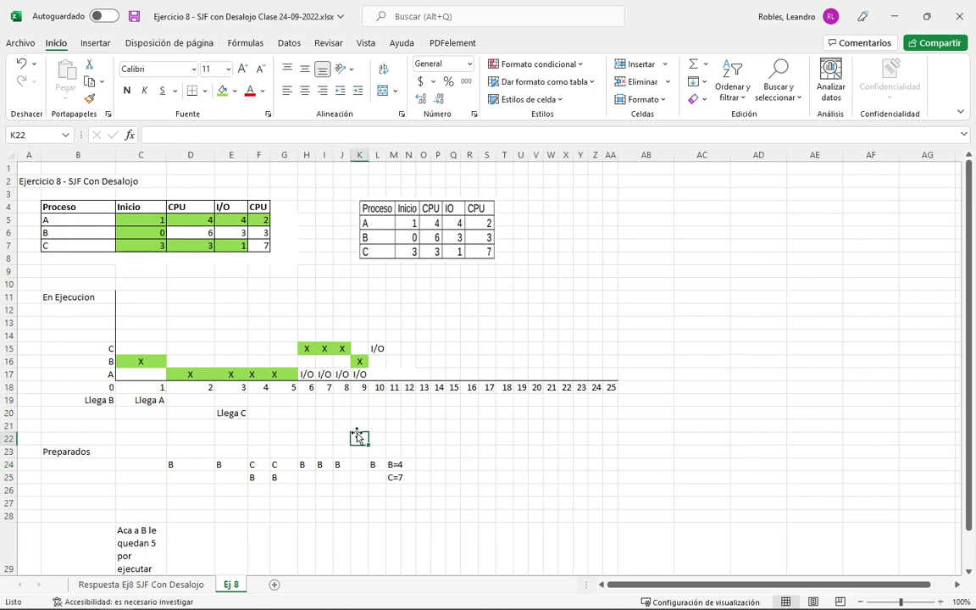
type("Llega")
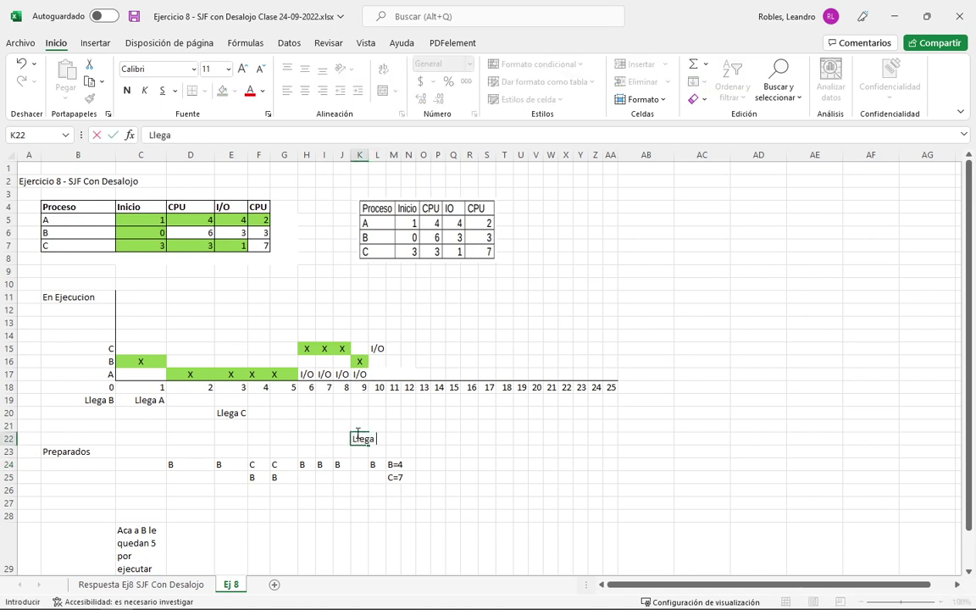
type(" A de hacer sus I/O")
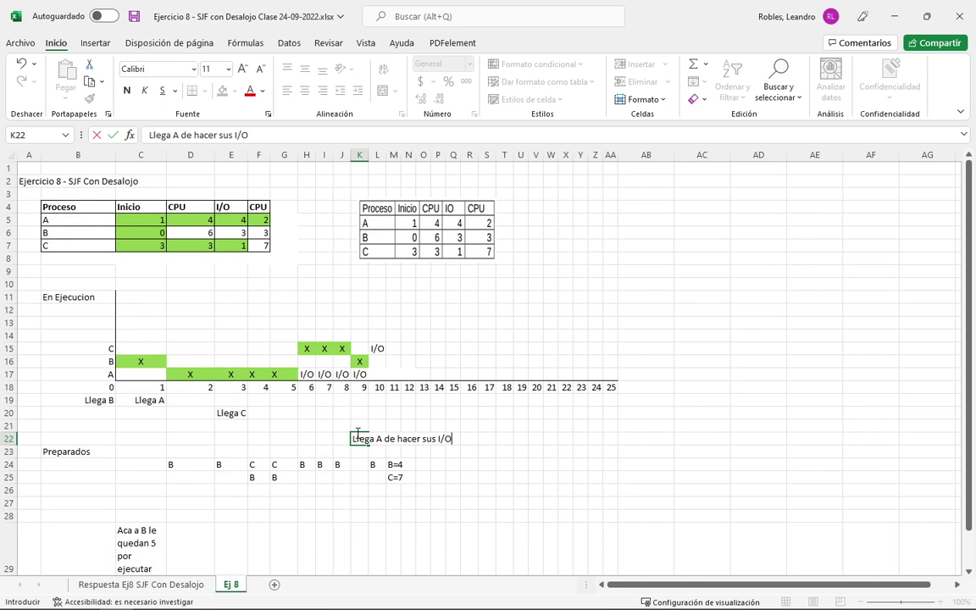
key("Return")
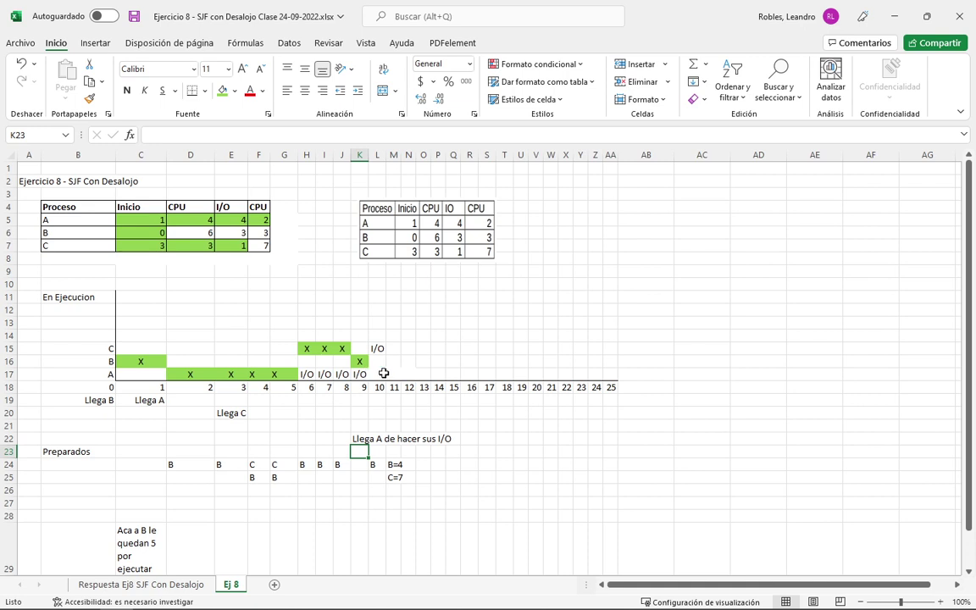
Shade process A's cells for times 10 and 11, L17:M17, green.
left_click(376, 374)
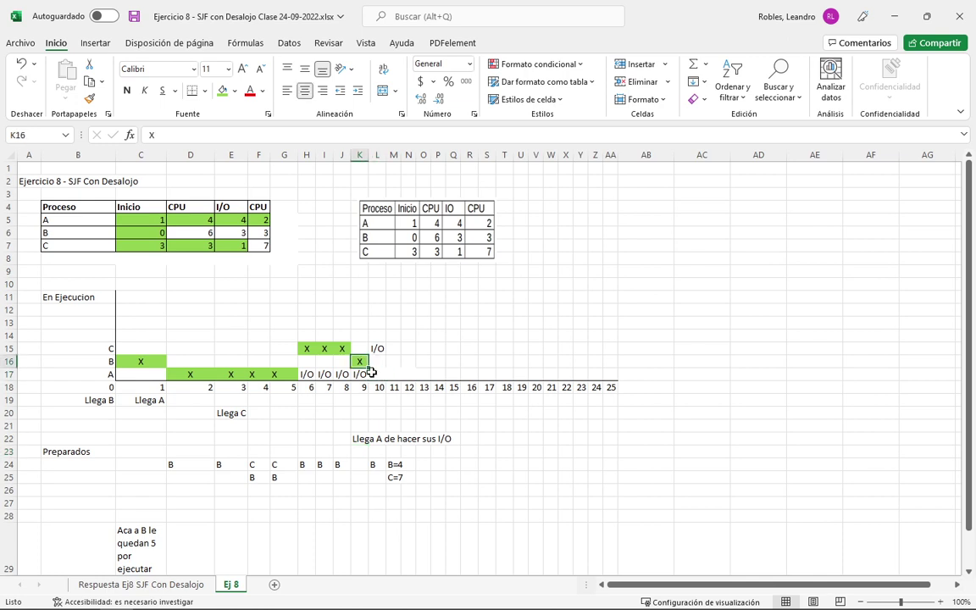
left_click_drag(375, 373, 392, 374)
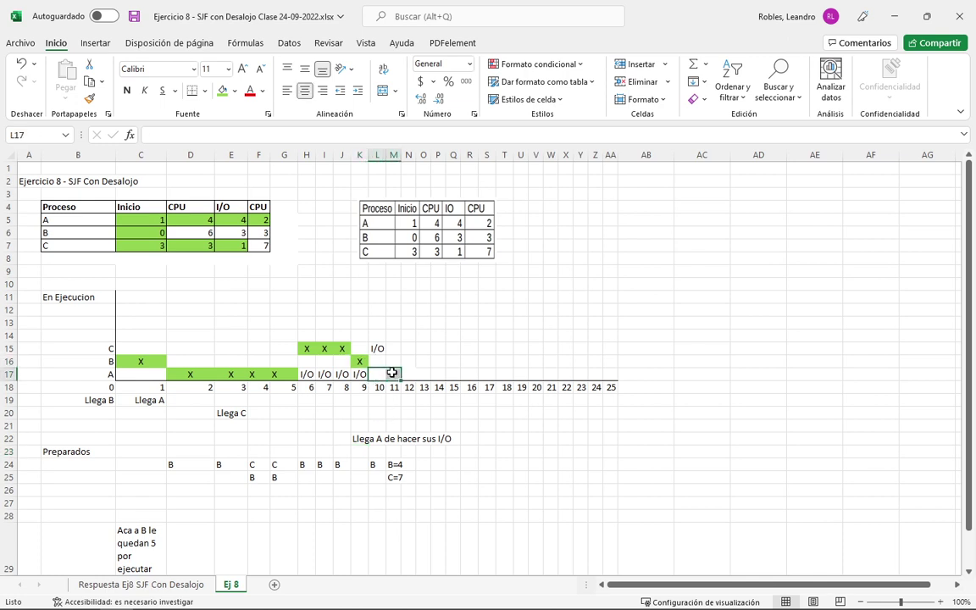
left_click(222, 93)
left_click(259, 220)
left_click(376, 375)
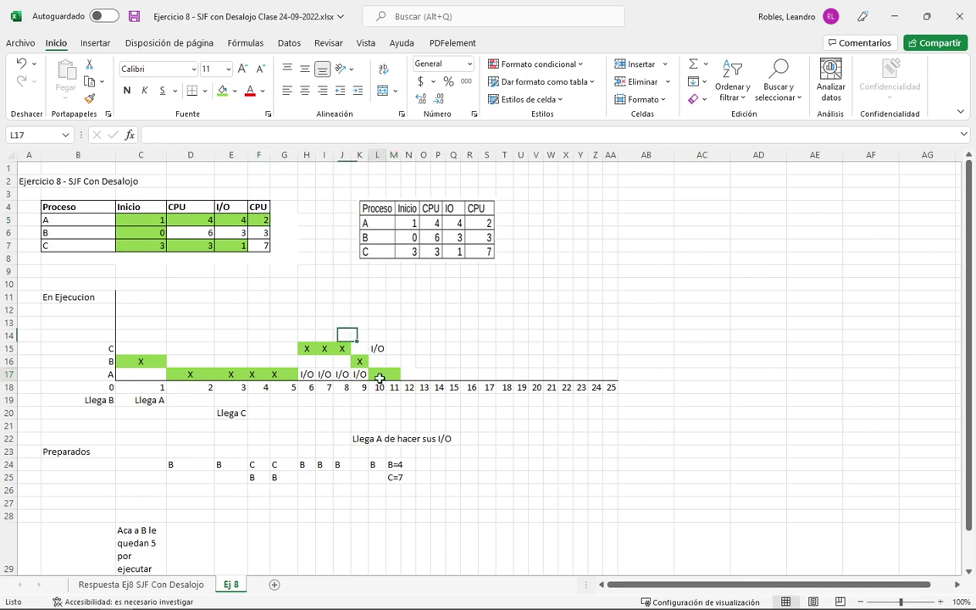
Mark process A as executing at times 10 and 11 by entering X in L17 and M17.
type("X")
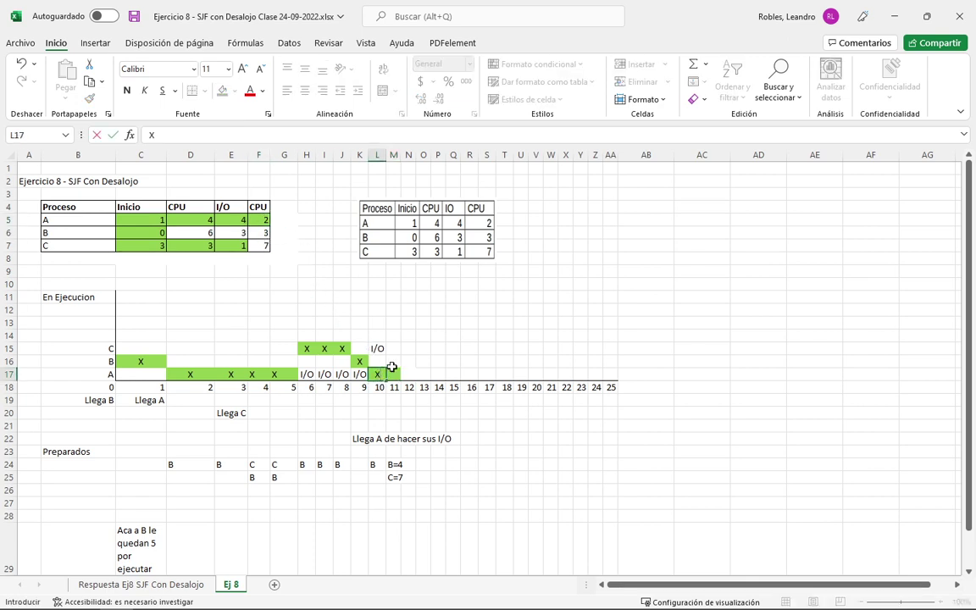
left_click(392, 366)
type("X")
left_click(486, 362)
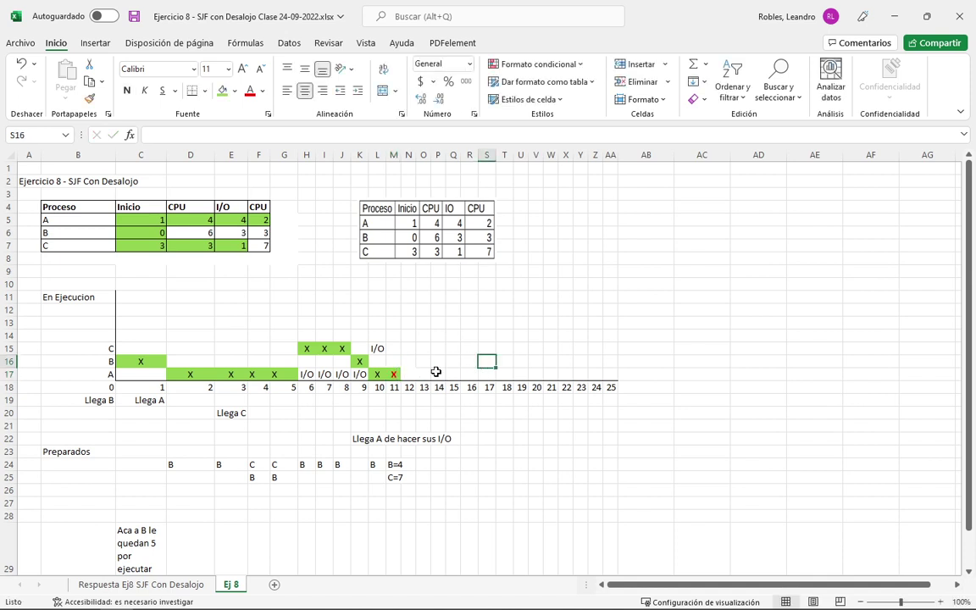
left_click(258, 219)
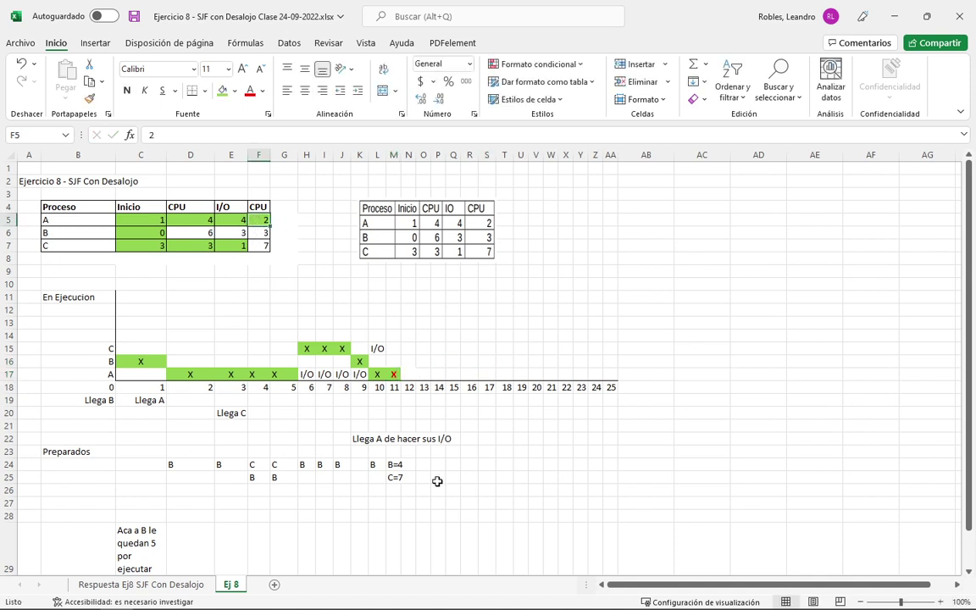
Widen columns L and M, giving the Preparados entries B=4 and C=7 for time 11 more room.
left_click(407, 464)
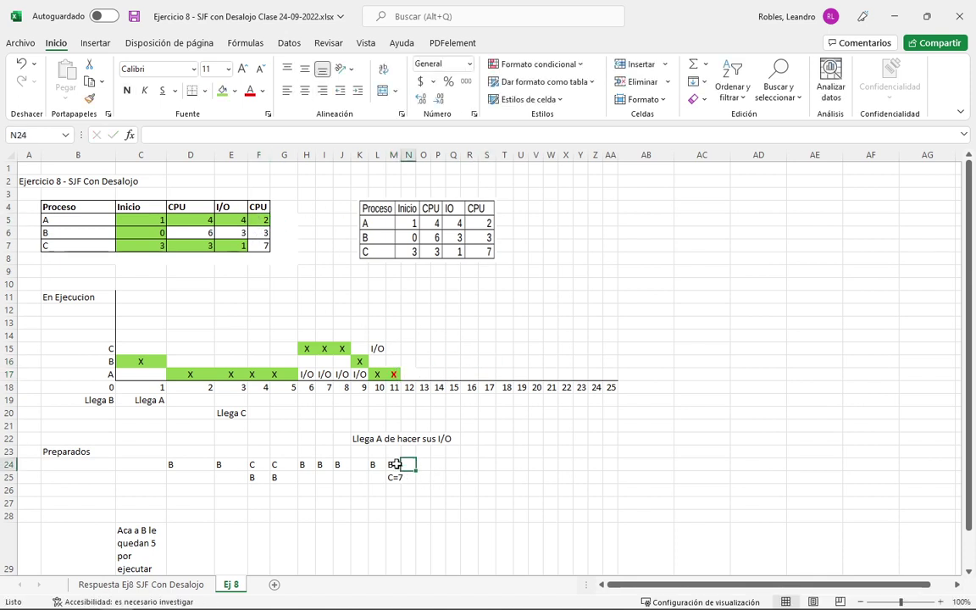
left_click(396, 464)
left_click(468, 477)
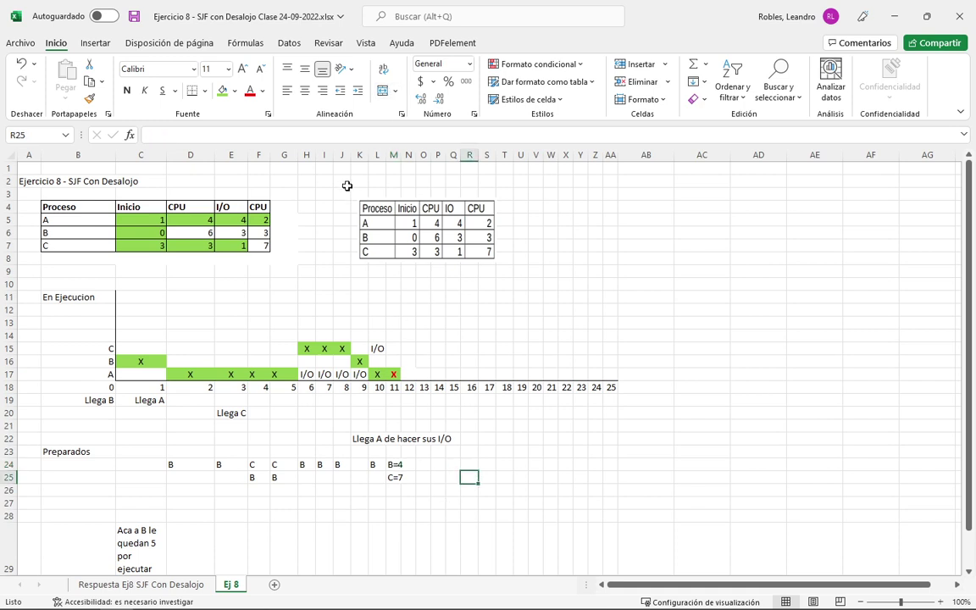
left_click_drag(385, 155, 386, 155)
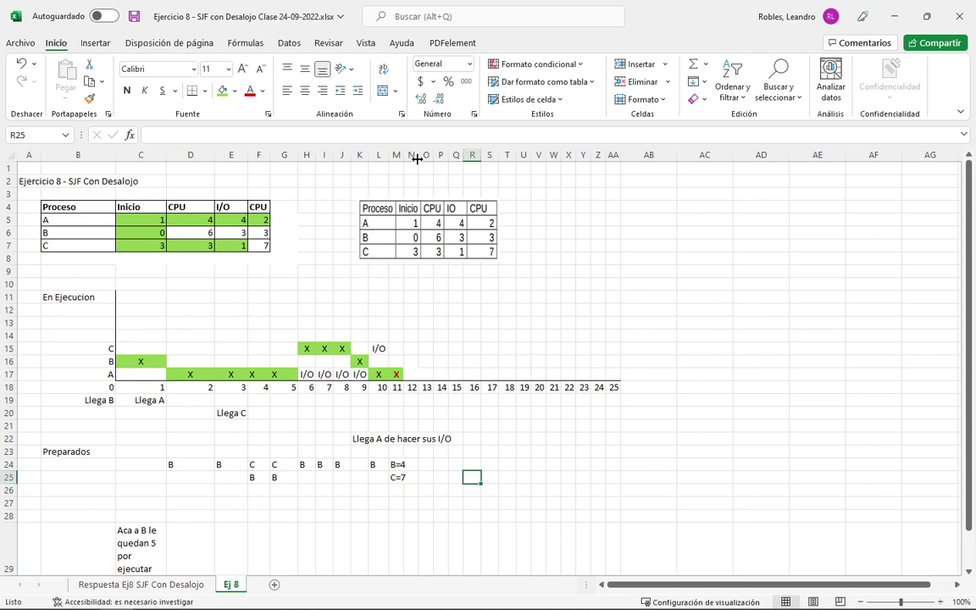
left_click_drag(405, 155, 413, 158)
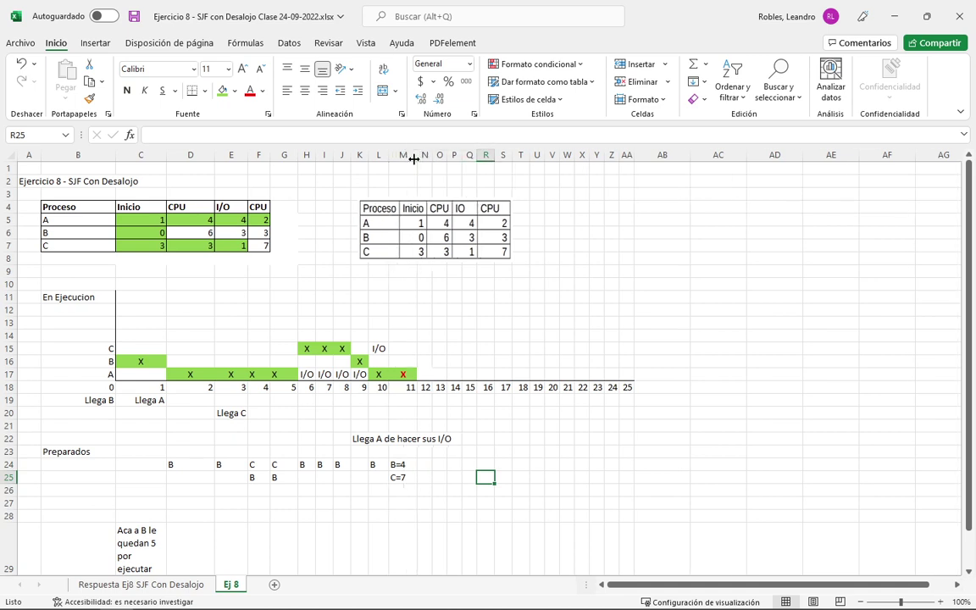
left_click(413, 468)
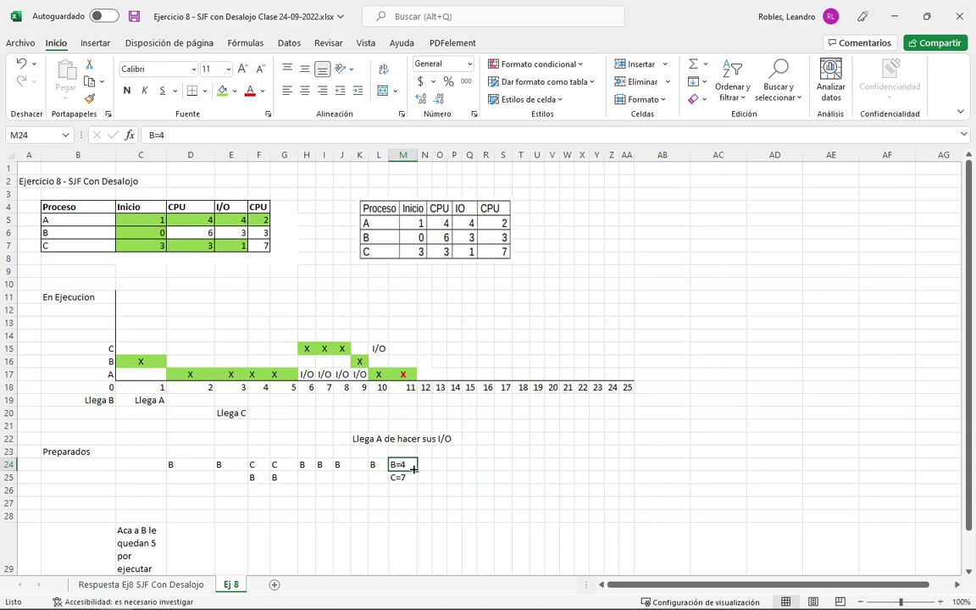
left_click(412, 476)
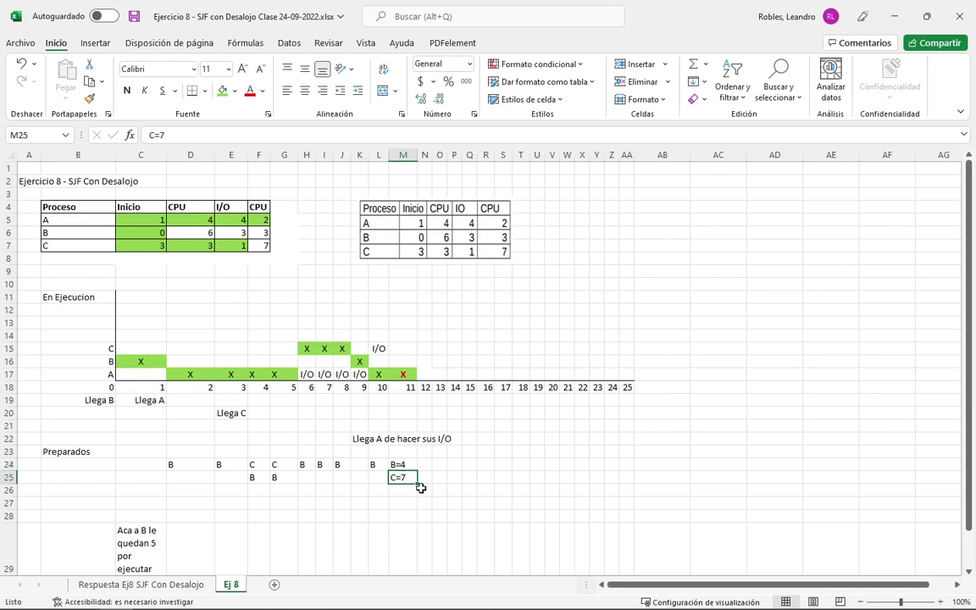
Mark process B as executing at times 12 to 15 by entering X in N16:Q16.
left_click(422, 363)
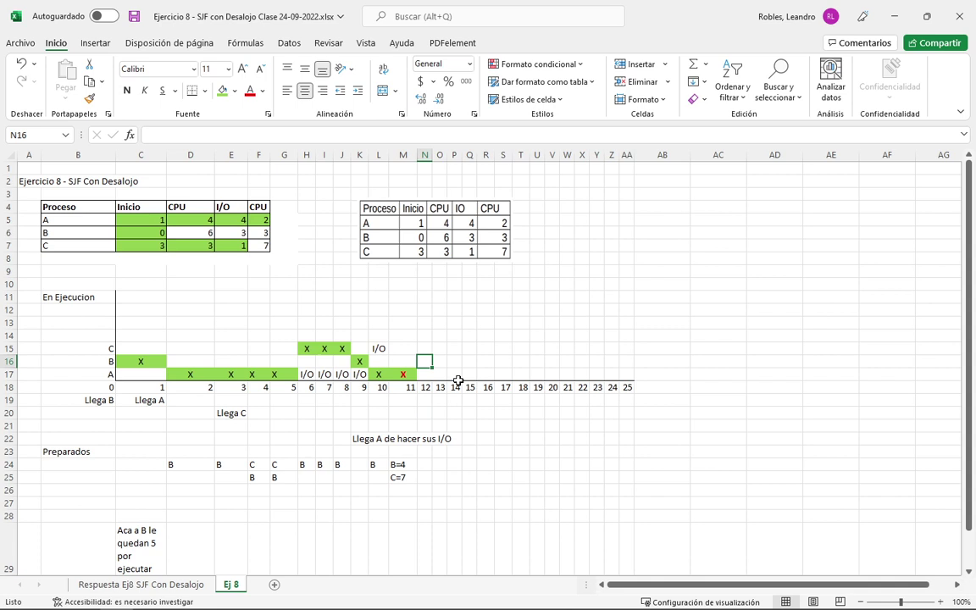
type("X")
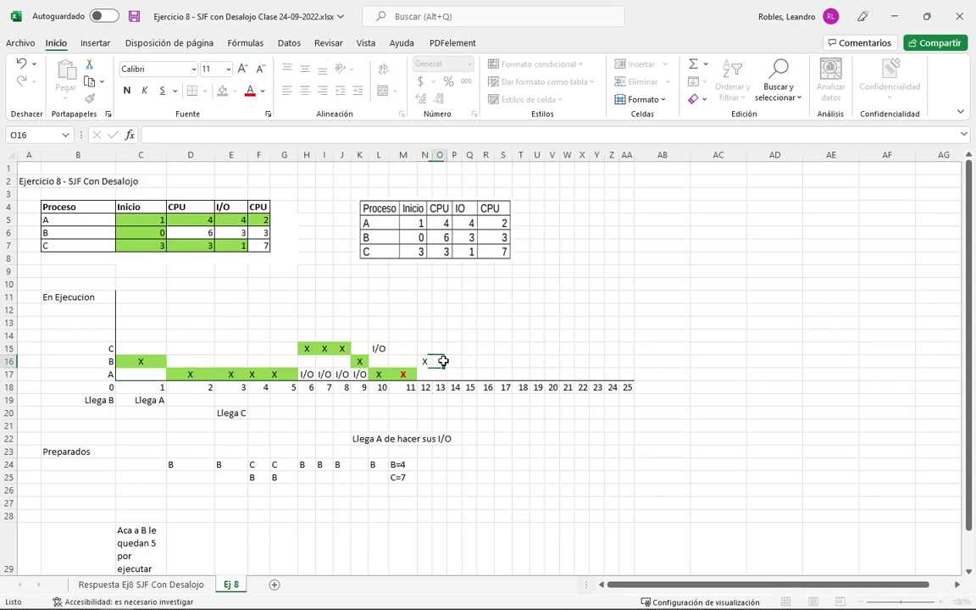
left_click(441, 361)
type("X")
left_click(454, 361)
type("X")
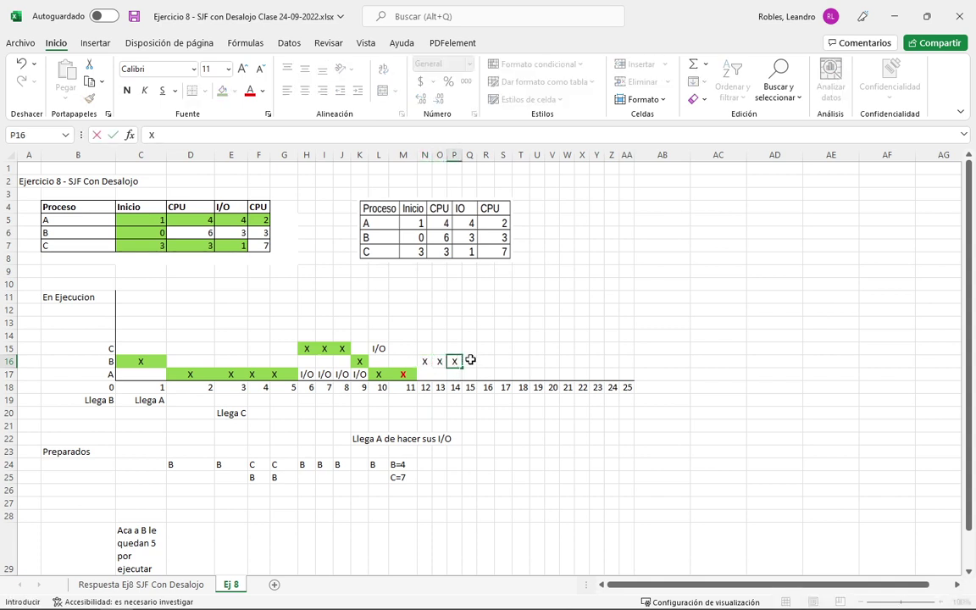
left_click(470, 362)
type("X")
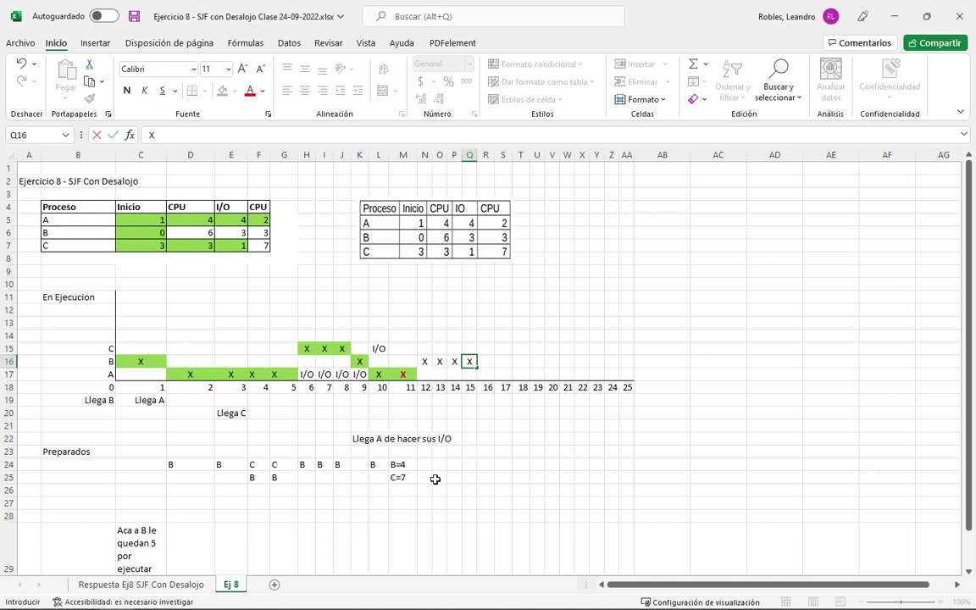
List process C in the Preparados queue for times 12 to 14 by entering C in N24:P24.
left_click(423, 465)
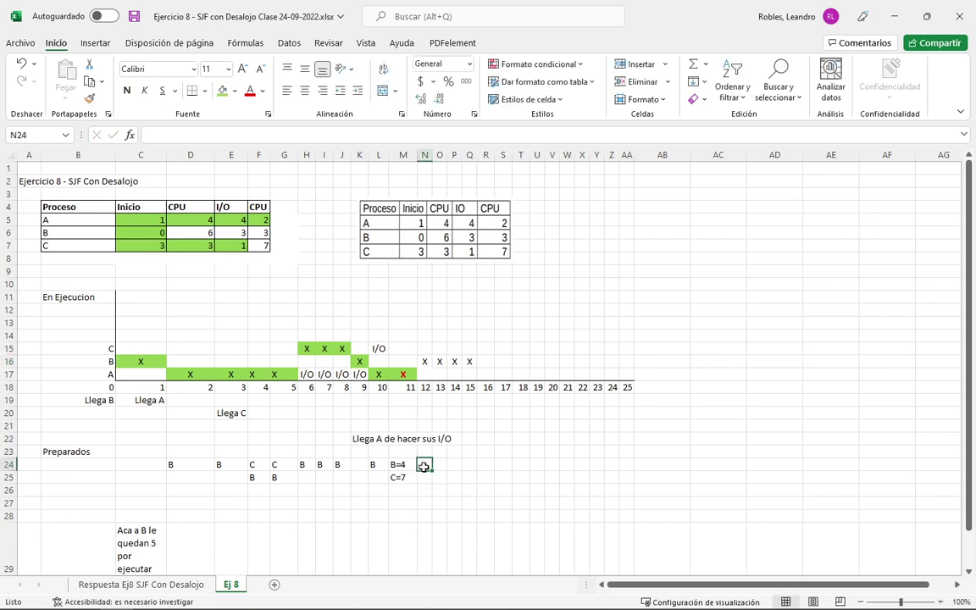
type("C")
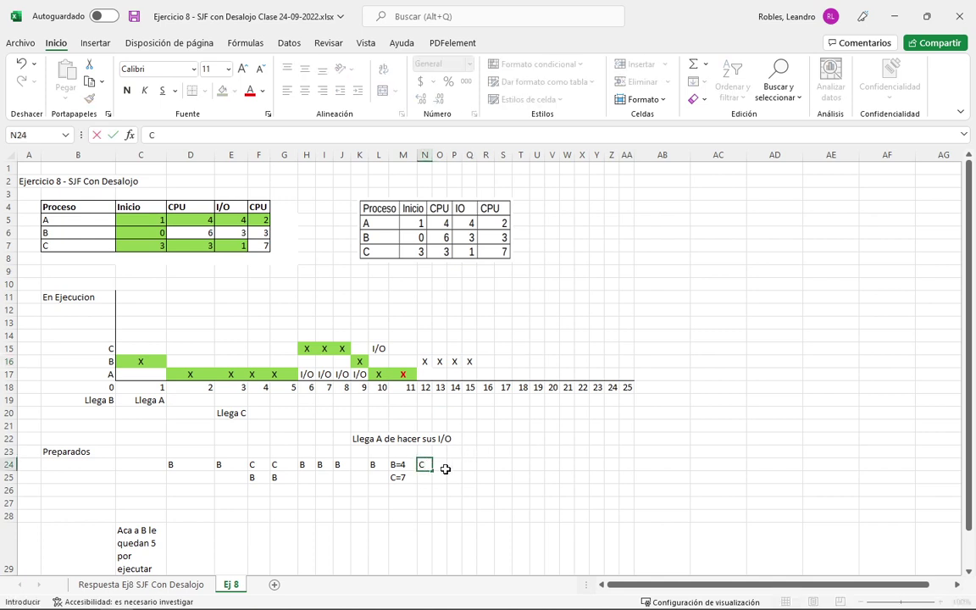
left_click(442, 465)
type("C")
left_click(456, 464)
type("X")
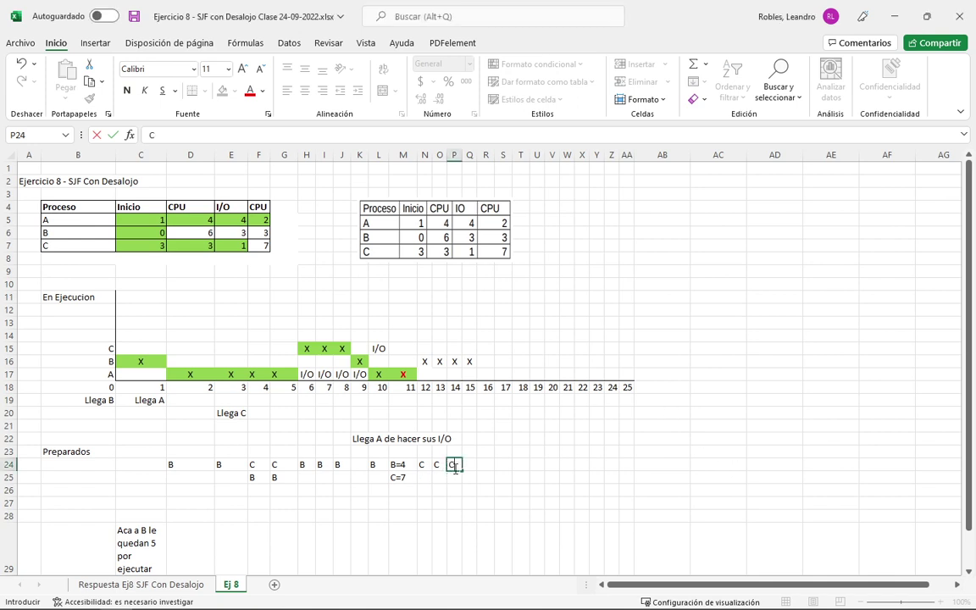
Shade process B's cells N16:Q16 green and enter C in Q24, the Preparados entry for time 15.
left_click_drag(425, 364, 470, 362)
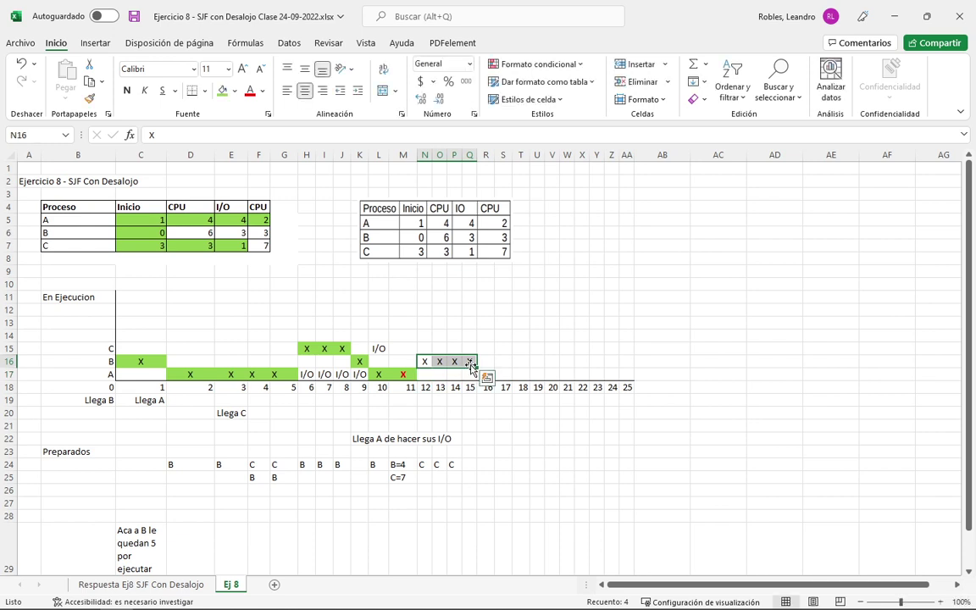
left_click(223, 90)
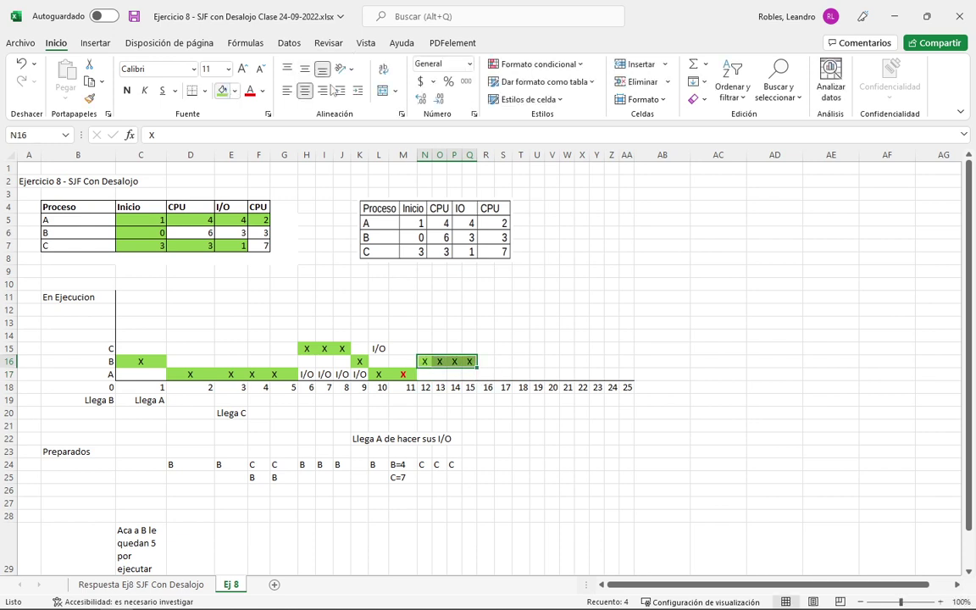
left_click(471, 466)
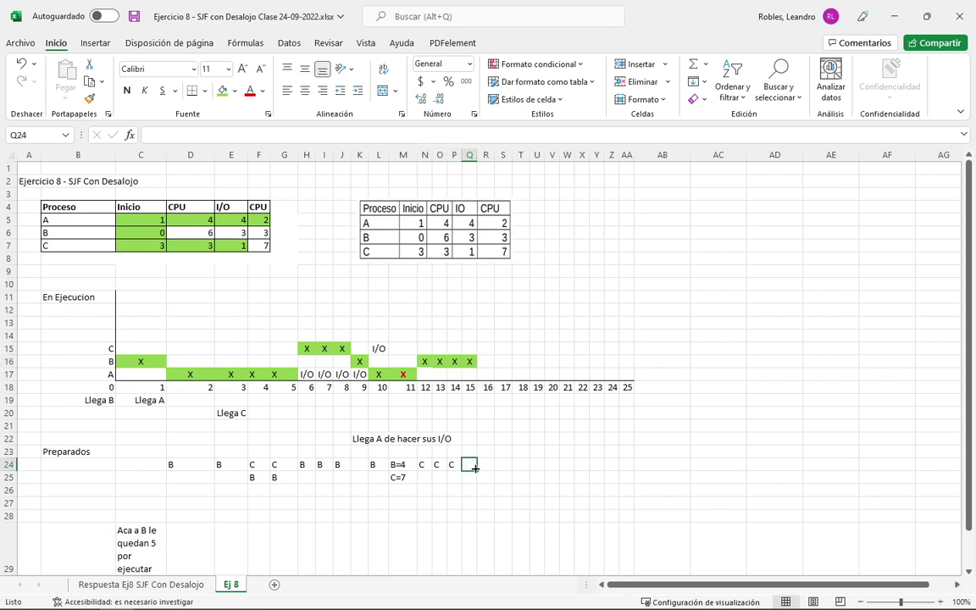
type("C")
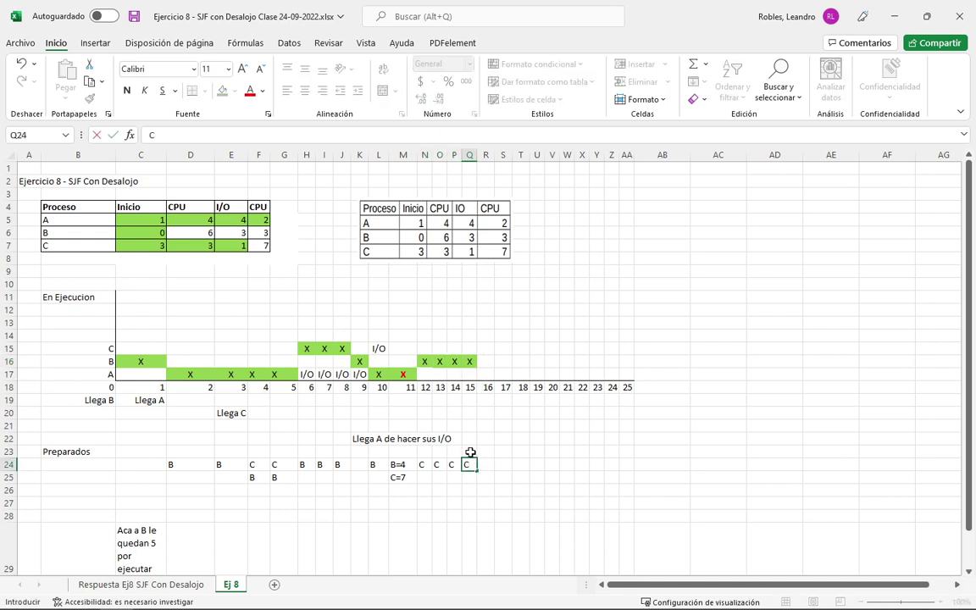
left_click(500, 464)
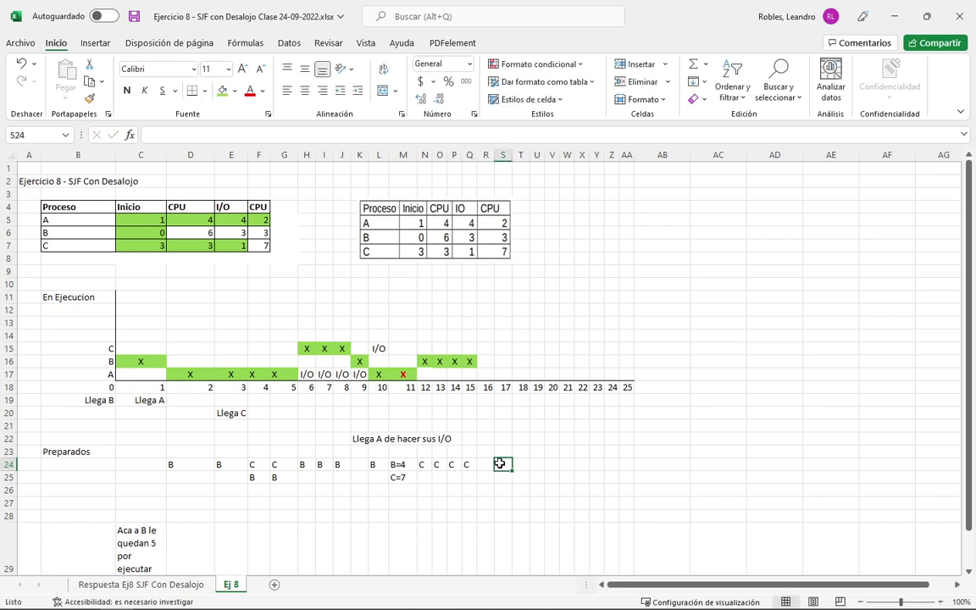
Review process B's executions in row 16 and shade its first CPU burst in D6 green as completed.
left_click(472, 360)
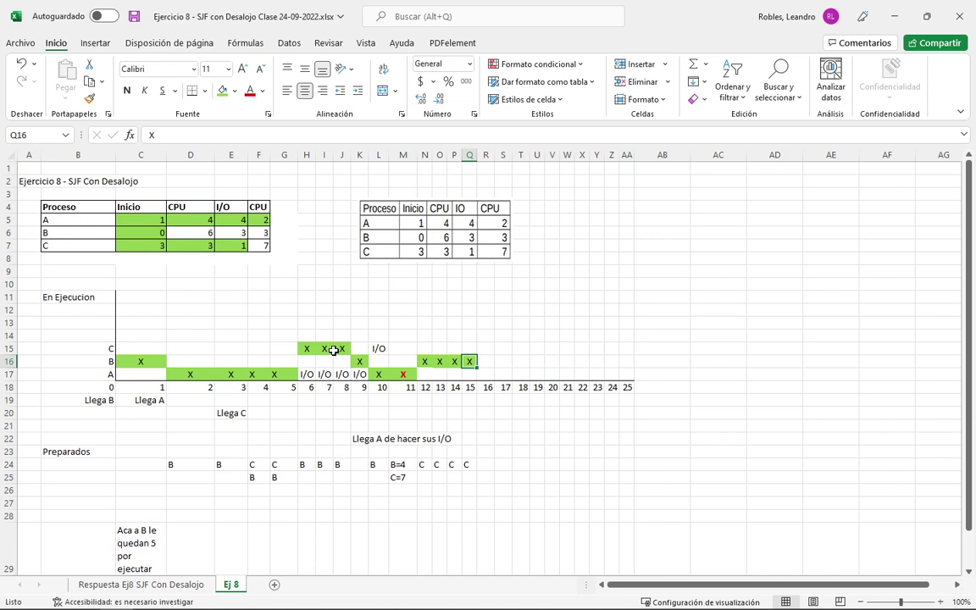
left_click_drag(144, 361, 469, 360)
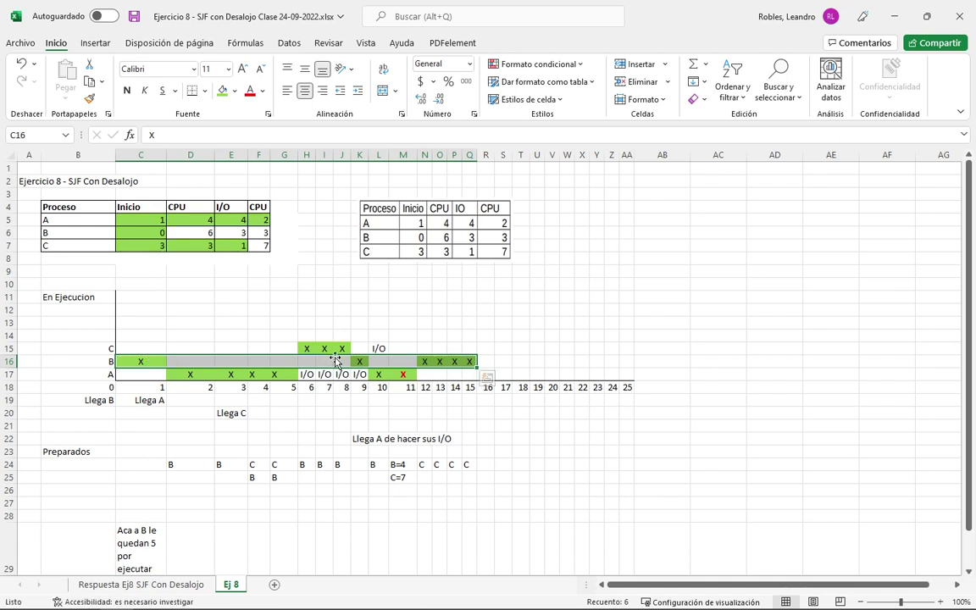
left_click_drag(424, 362, 477, 359)
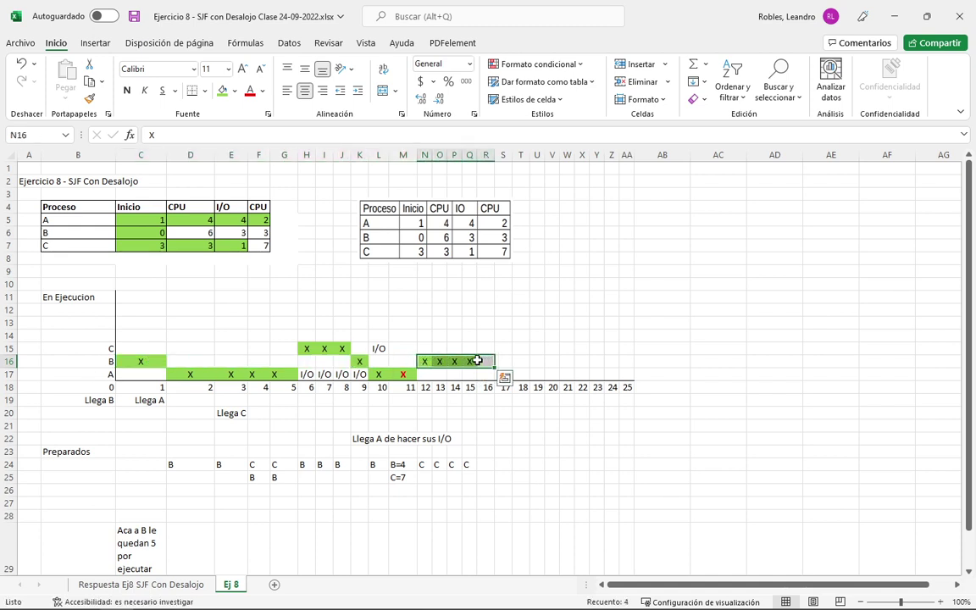
left_click(197, 233)
left_click(221, 90)
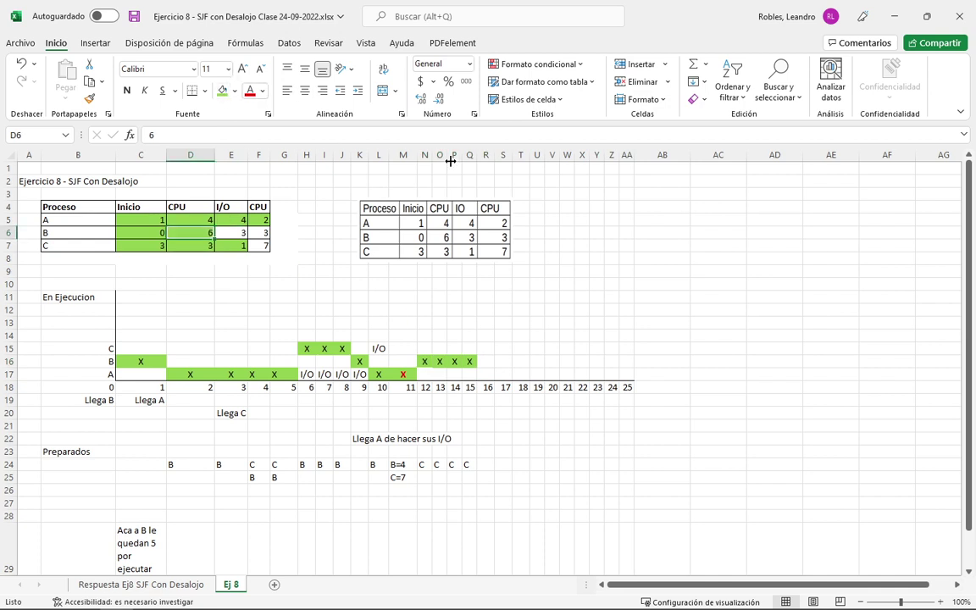
Enter I/O for process B at times 16, 17 and 18 in R16:T16.
left_click(488, 362)
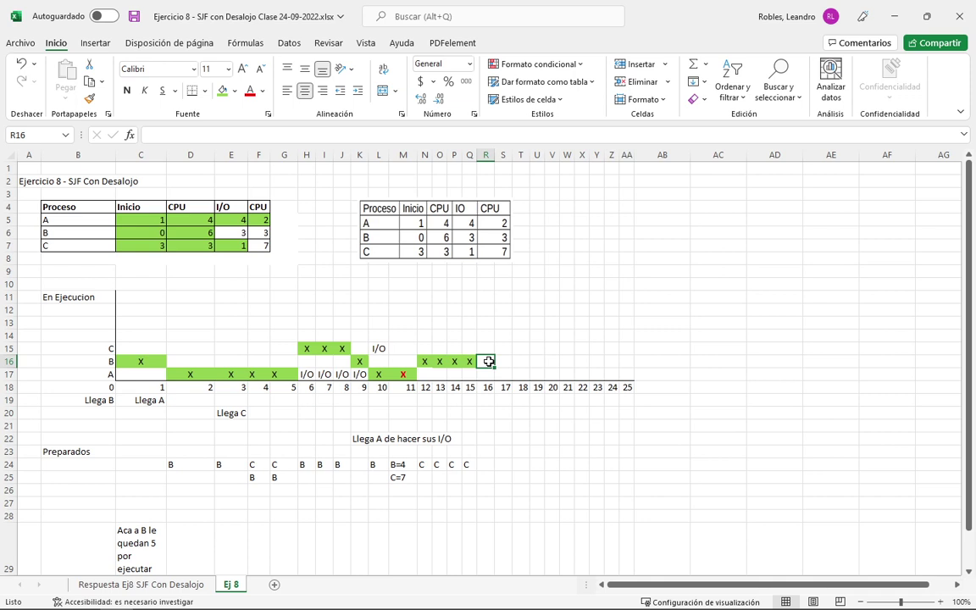
type("I")
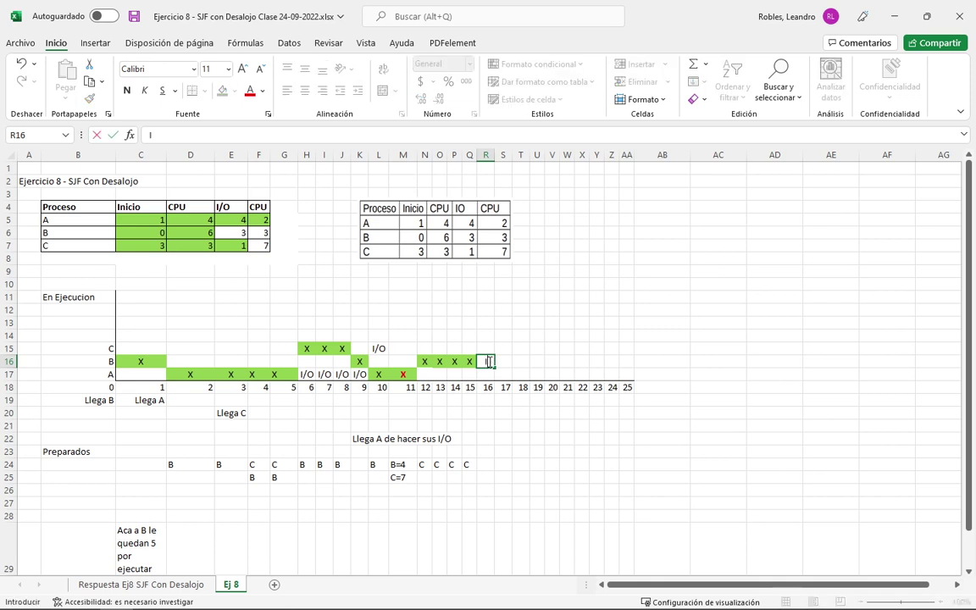
type("/O")
key("Return")
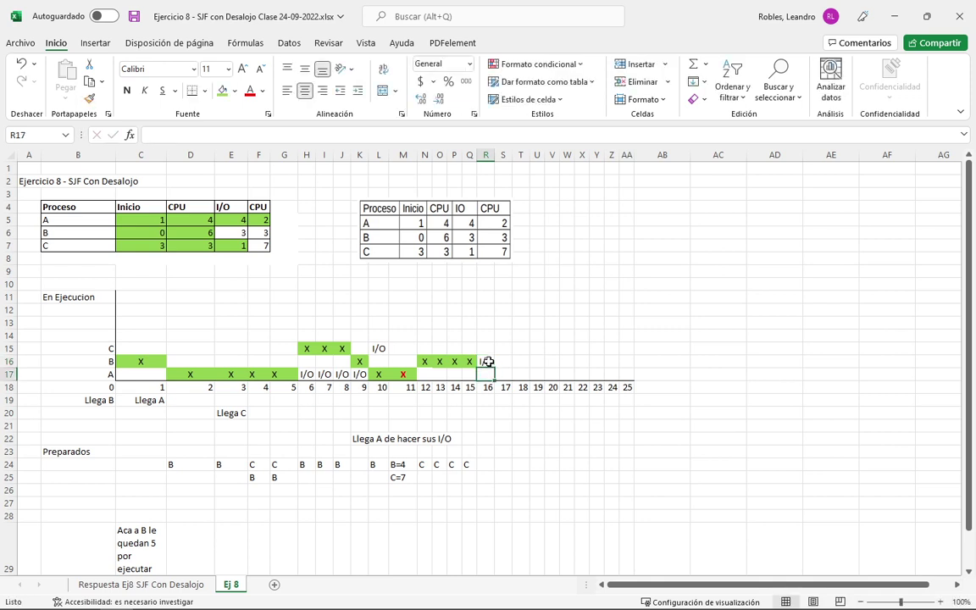
left_click(485, 362)
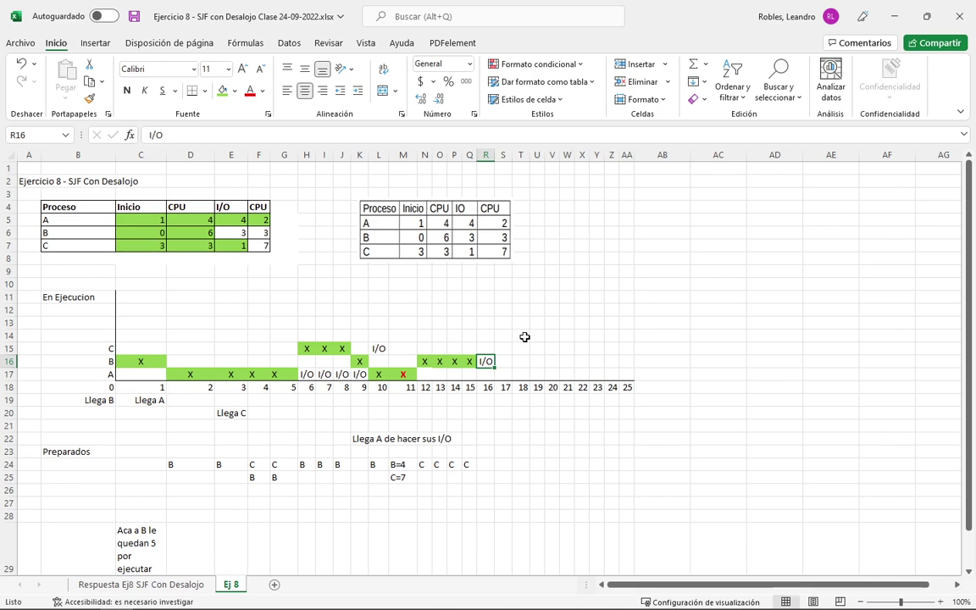
key("ctrl+c")
left_click(506, 365)
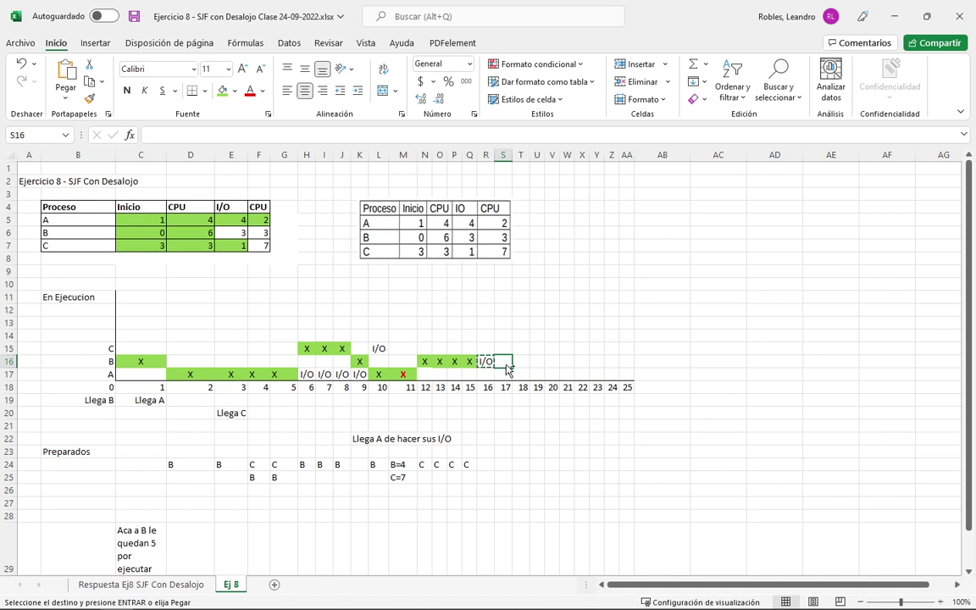
key("ctrl+v")
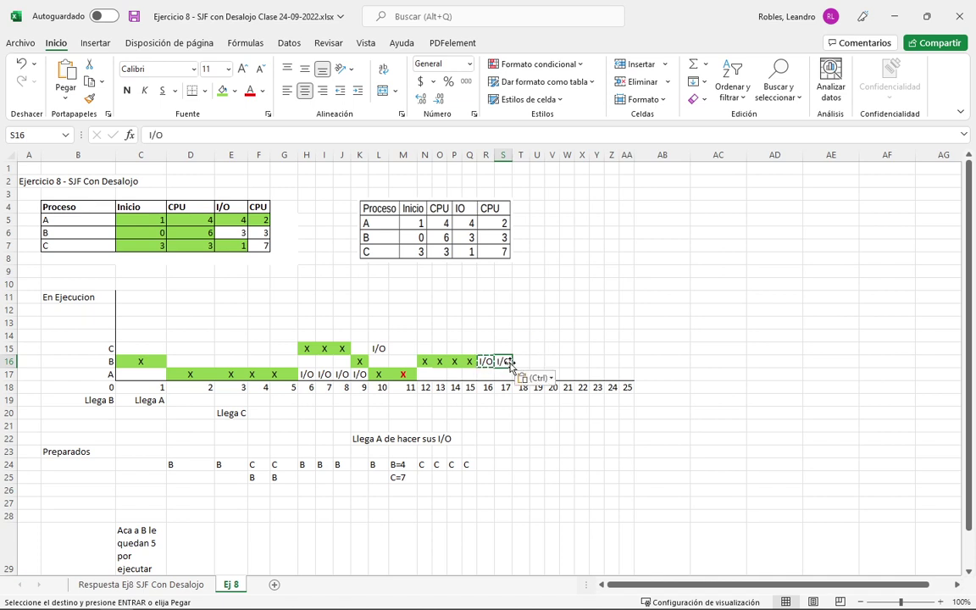
left_click(523, 362)
key("ctrl+v")
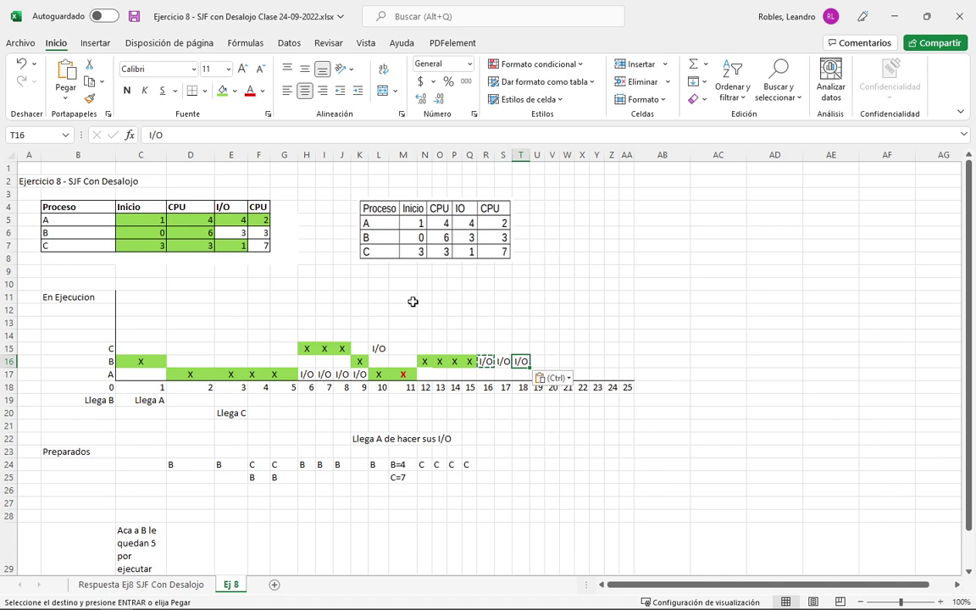
Shade process B's I/O value in E6 green as completed.
left_click(231, 231)
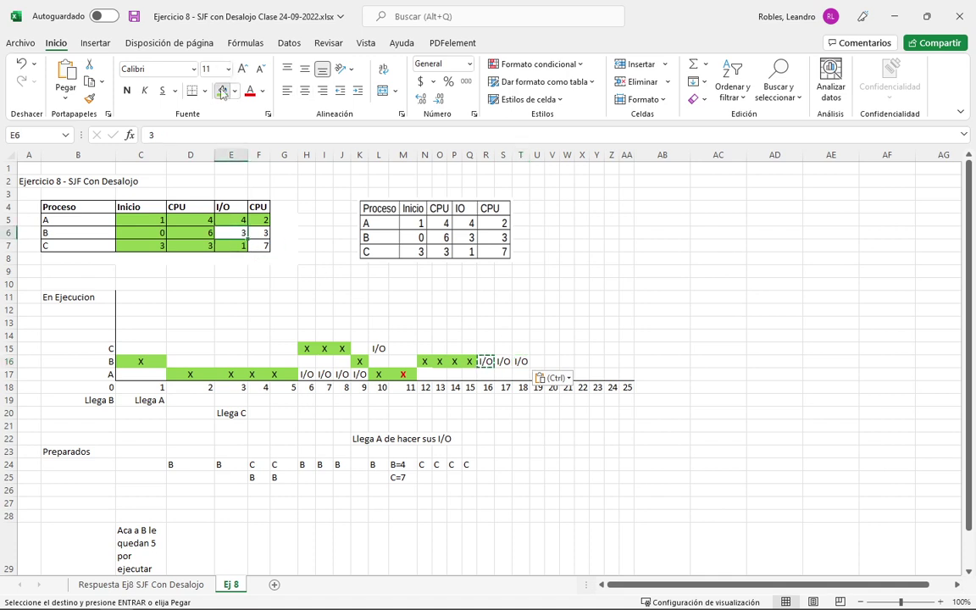
key("Escape")
left_click(563, 390)
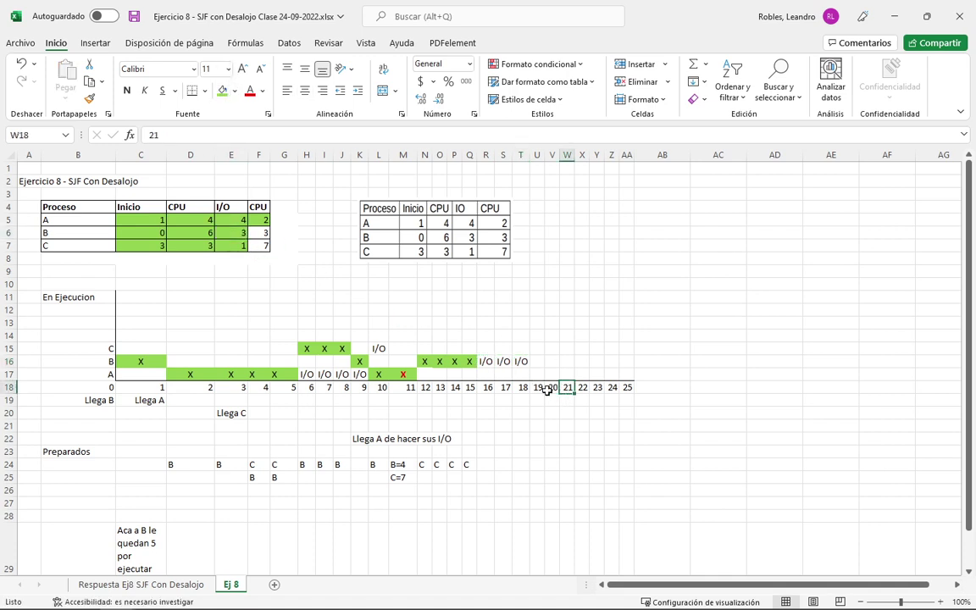
Enter X for process C at times 16, 17 and 18 in R15:T15.
left_click(483, 466)
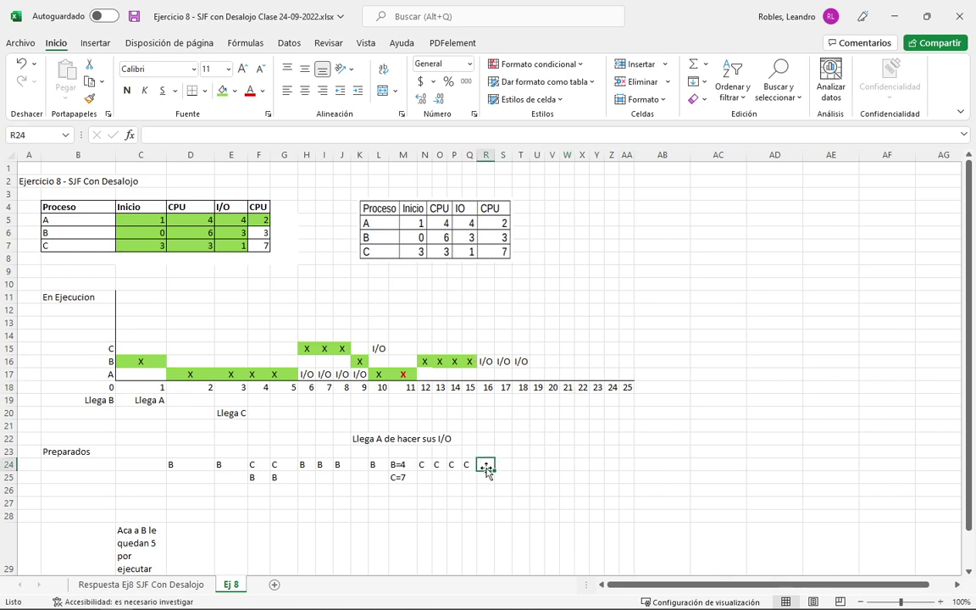
left_click(485, 350)
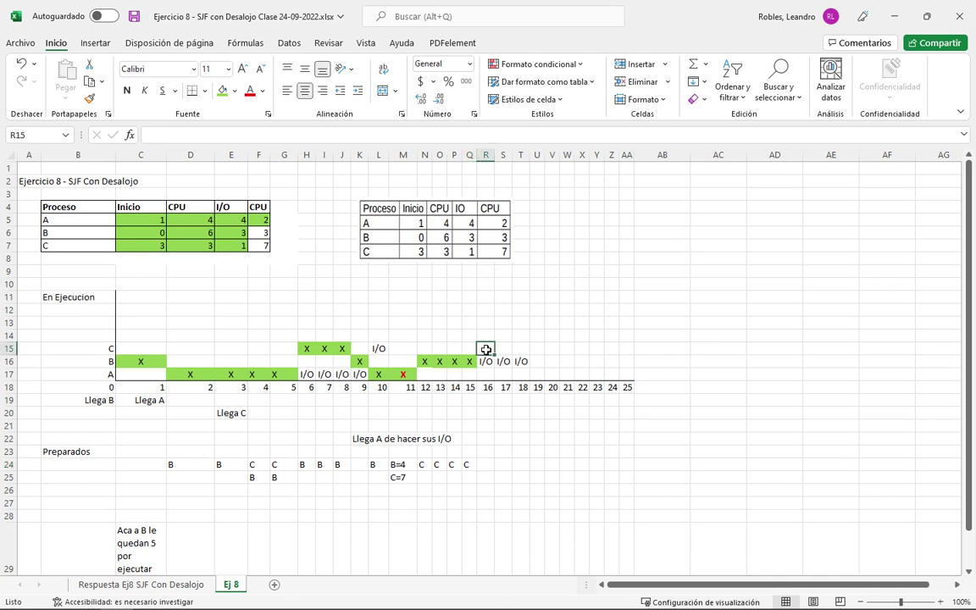
type("X")
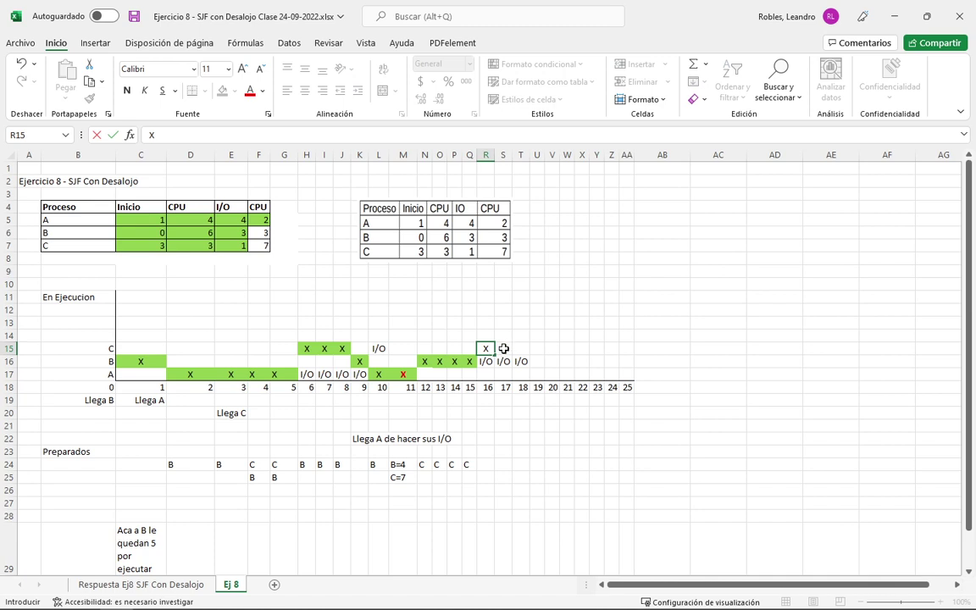
left_click(503, 348)
type("X")
left_click(519, 348)
type("X")
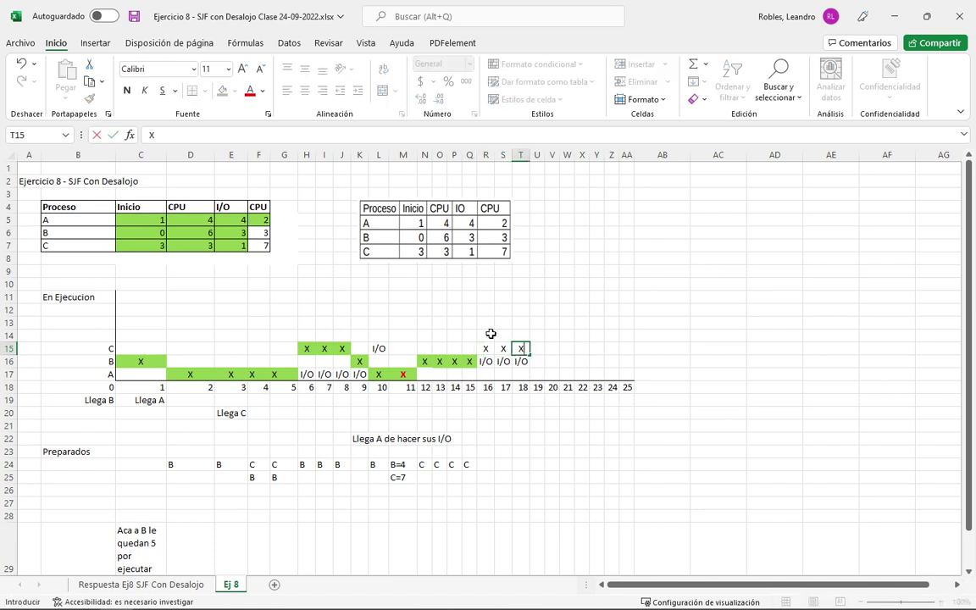
left_click(534, 348)
Shade process C's execution cells R15:T15 green.
left_click(484, 464)
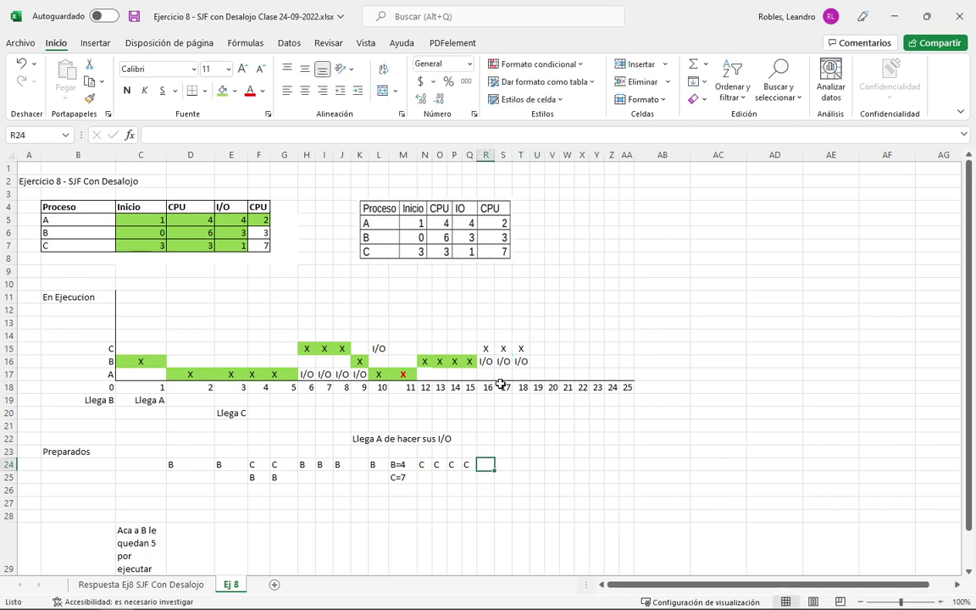
left_click(486, 348)
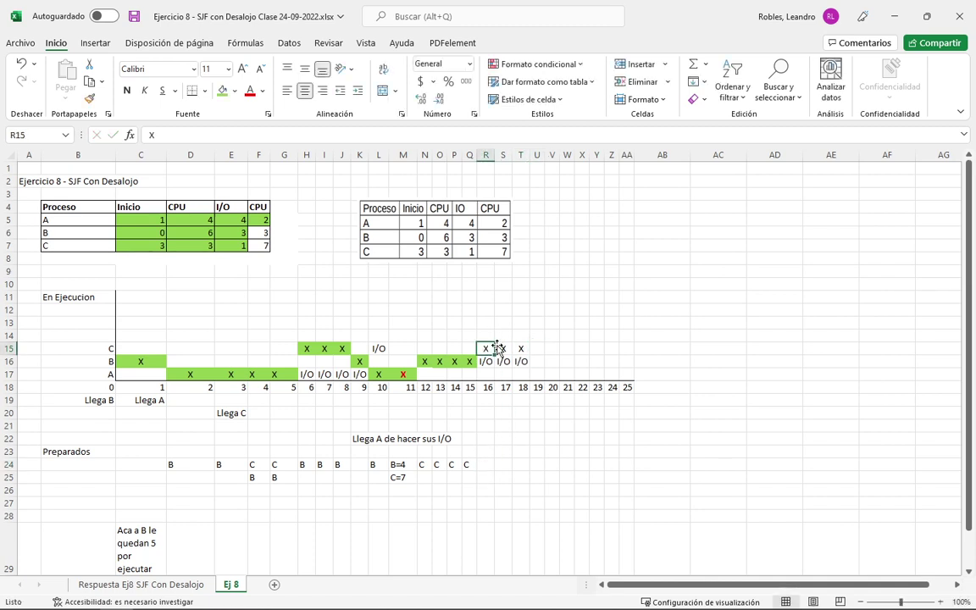
left_click(503, 347)
left_click(521, 347)
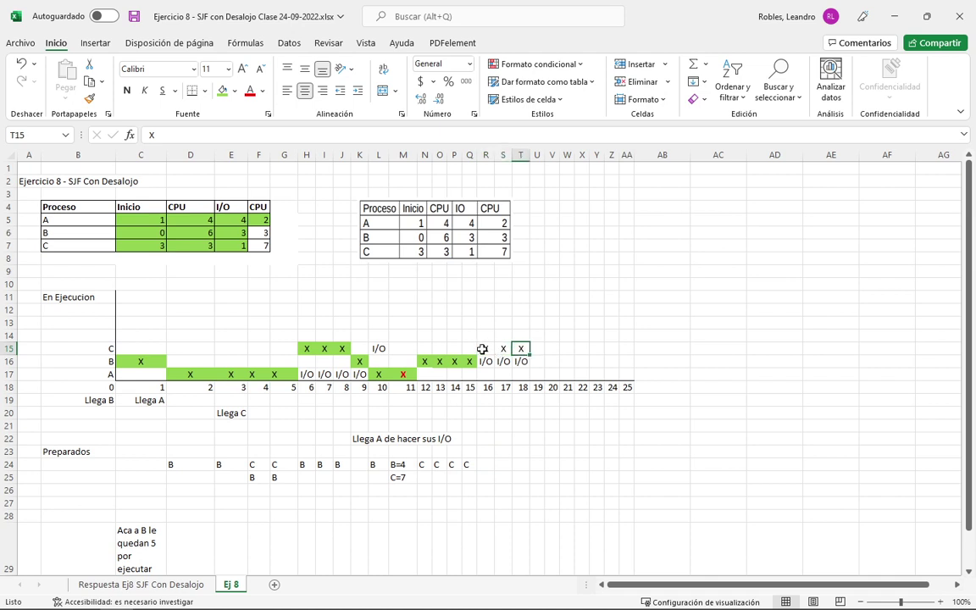
left_click_drag(484, 348, 518, 346)
key("ctrl+v")
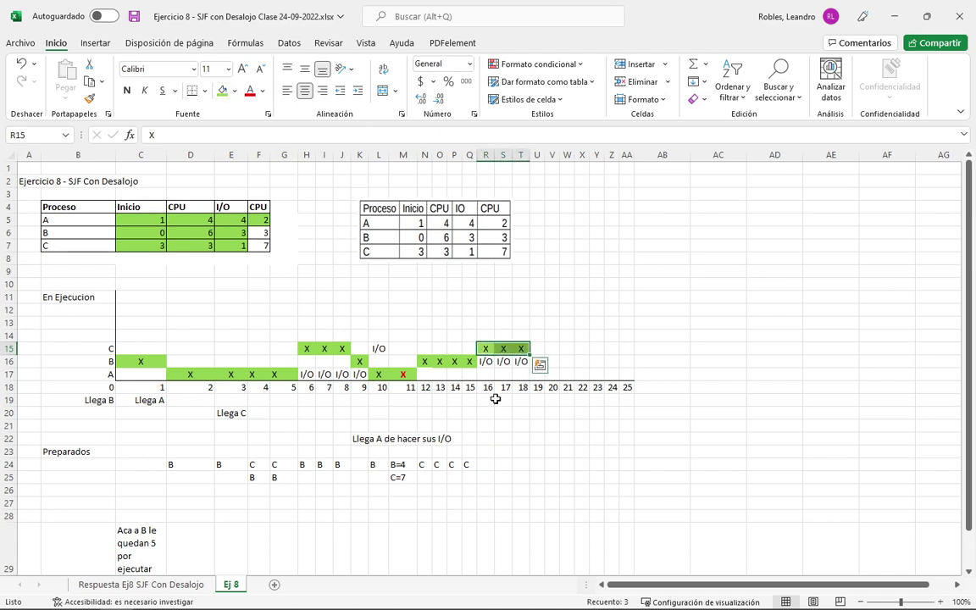
Write the notes "B tiene q hacer 3" in T24 and "Y C le faltan 4" in T25 under time 18.
left_click(521, 359)
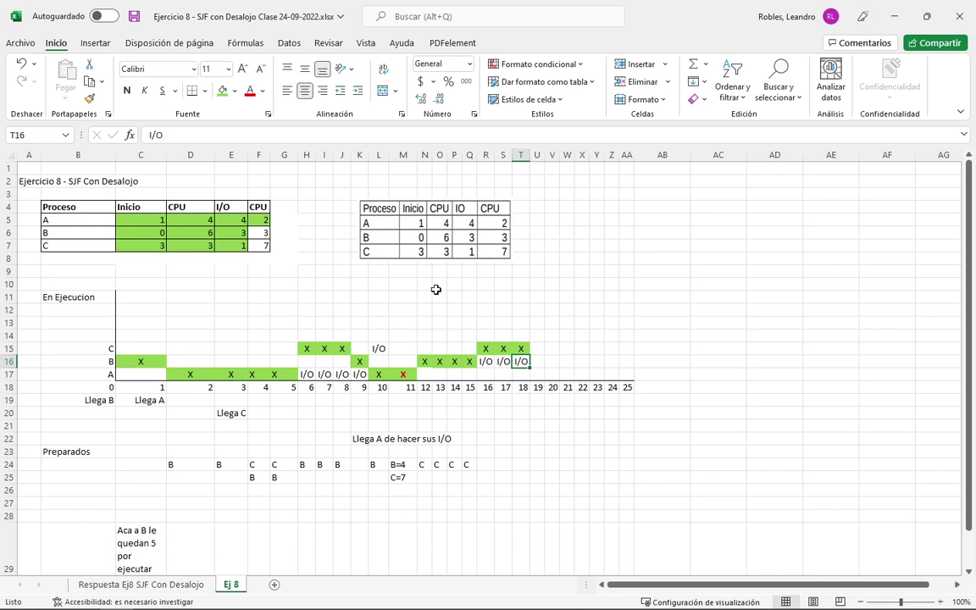
left_click(236, 231)
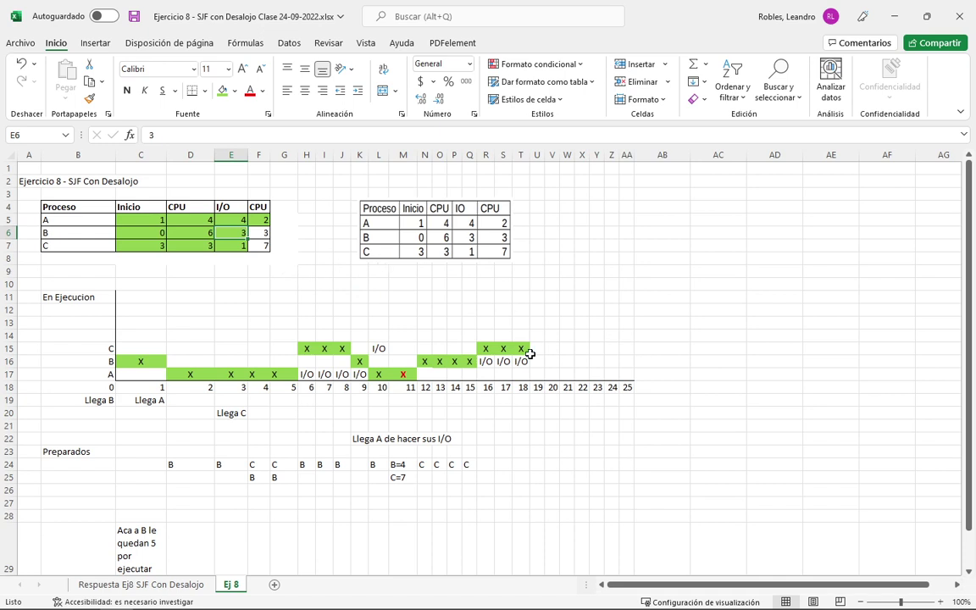
left_click(518, 466)
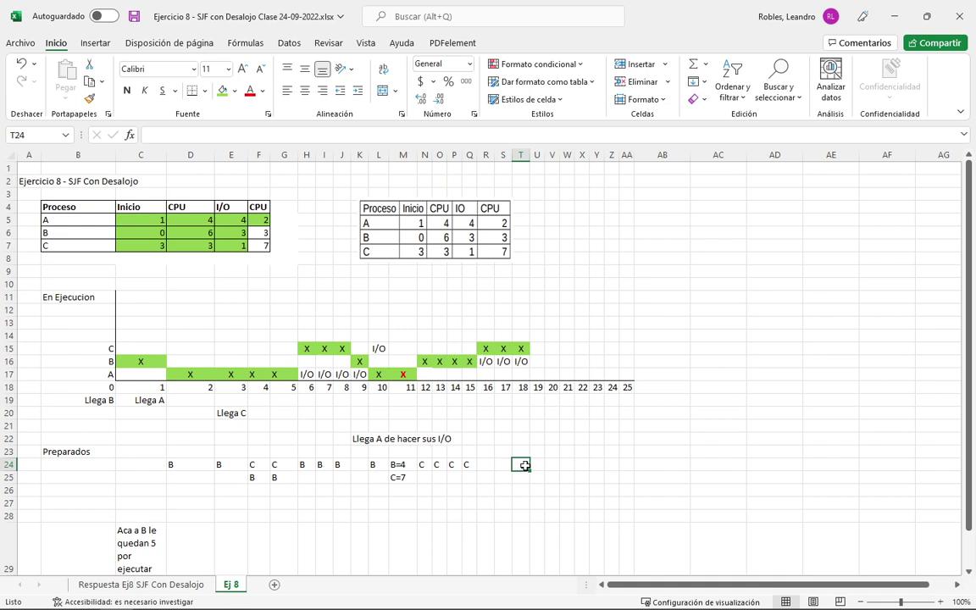
type("B")
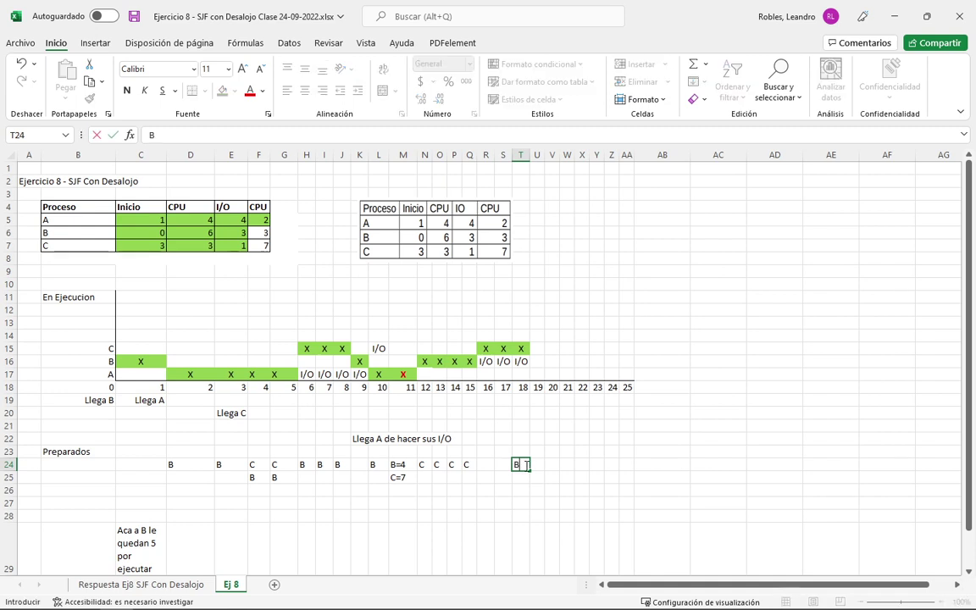
type(" tiene q hacer 3")
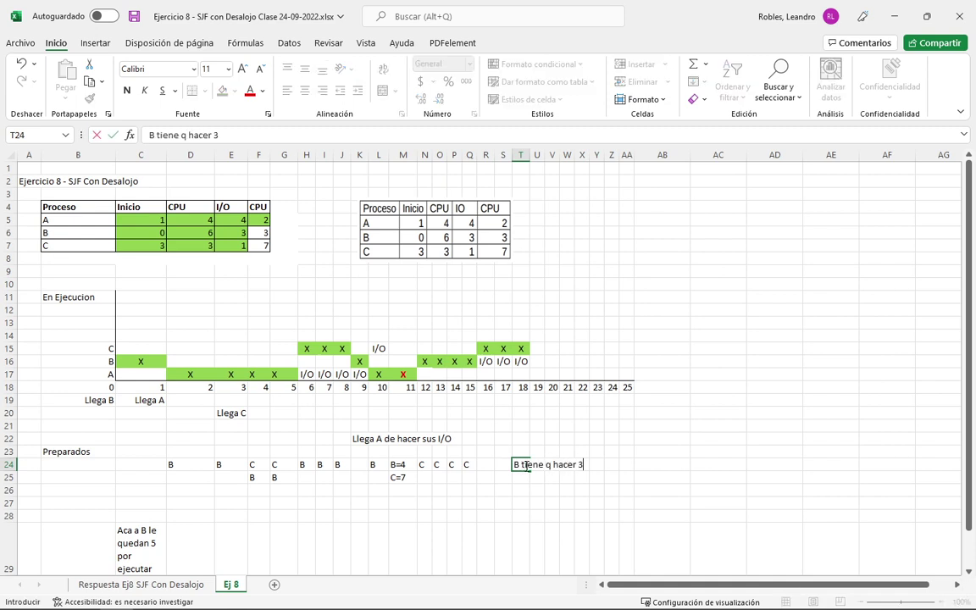
key("Return")
type("Y C ti")
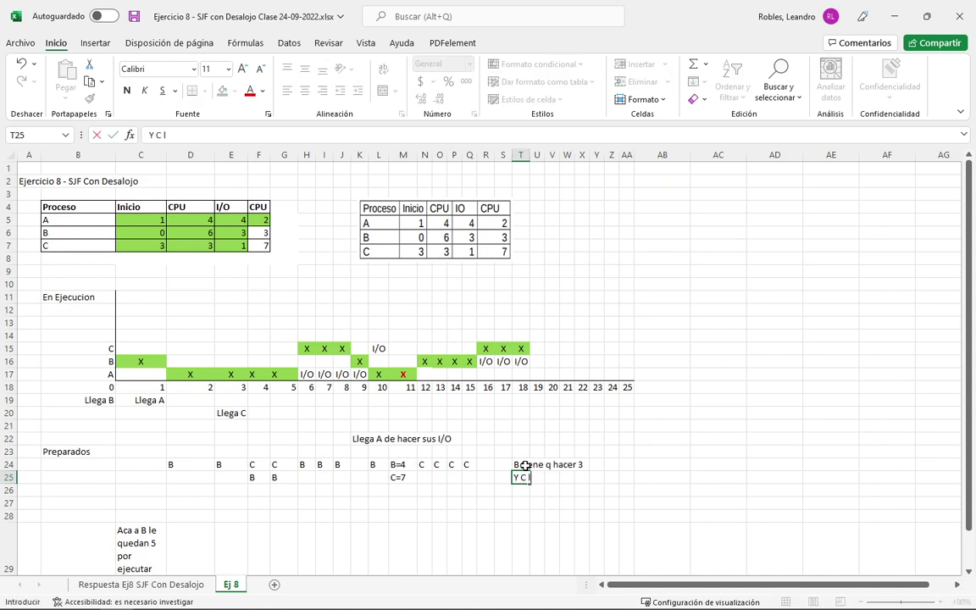
type("e faltan 5")
key("Return")
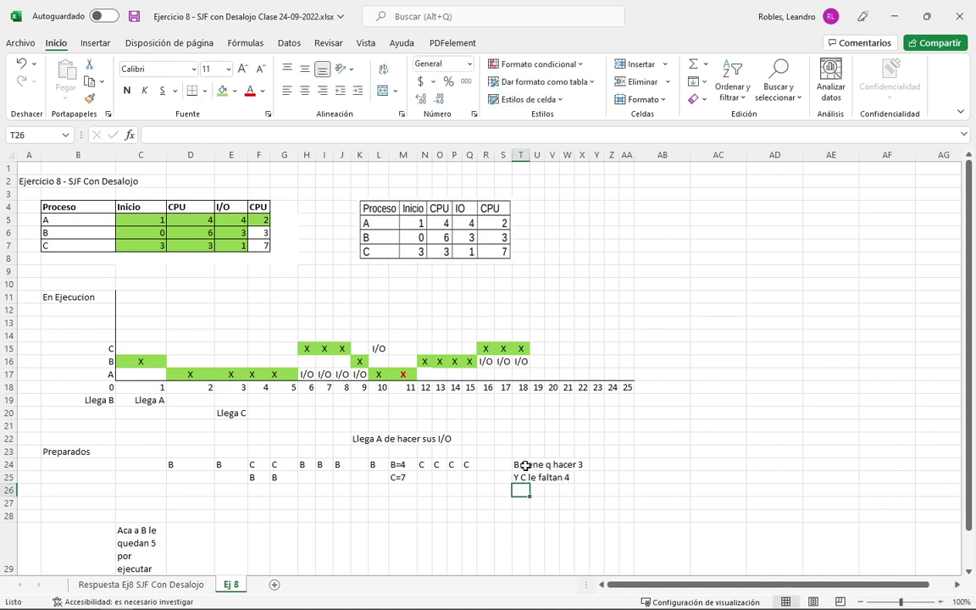
Enter X for process B at times 19, 20 and 21 in U16:W16.
left_click(535, 359)
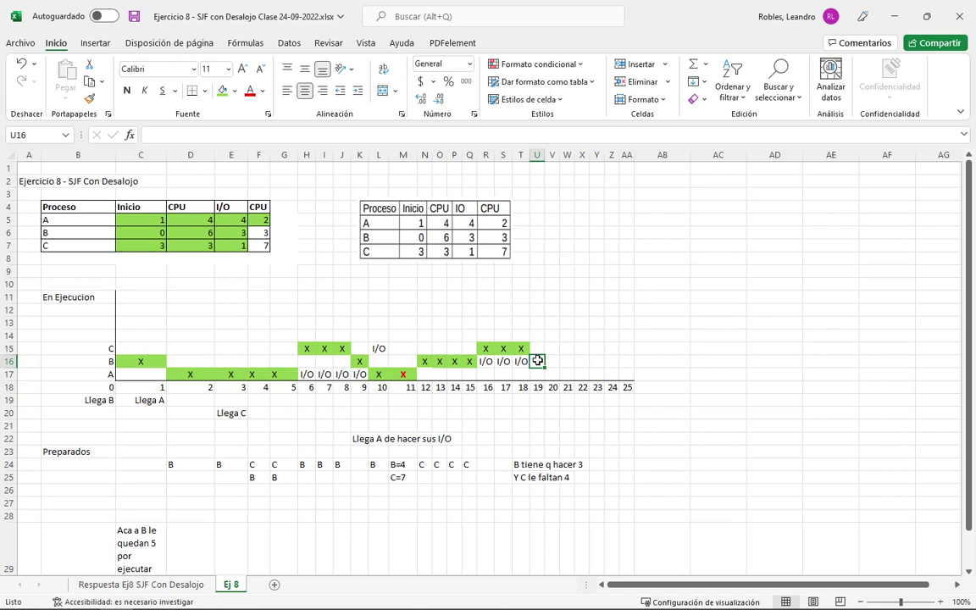
left_click_drag(538, 360, 562, 359)
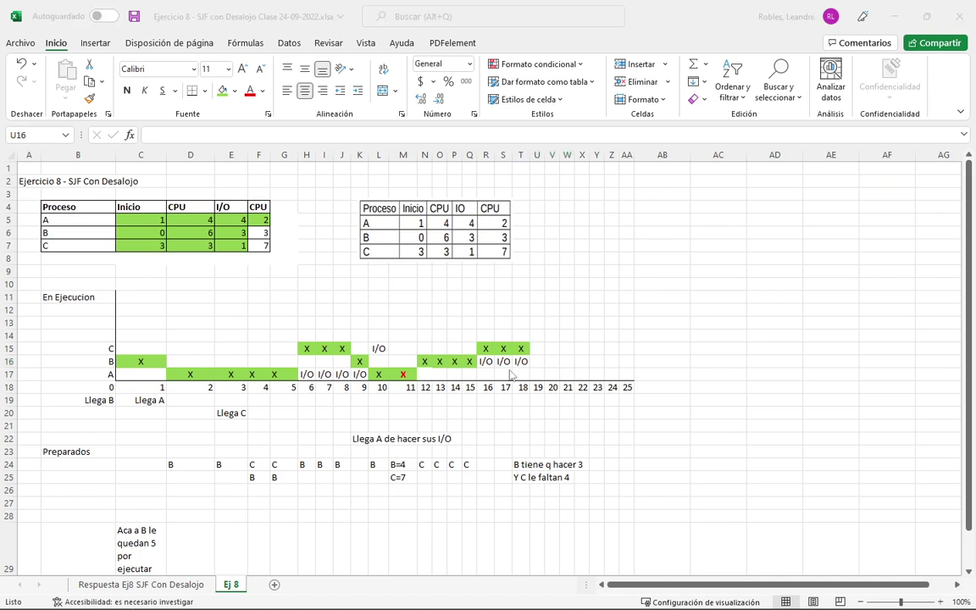
left_click(538, 360)
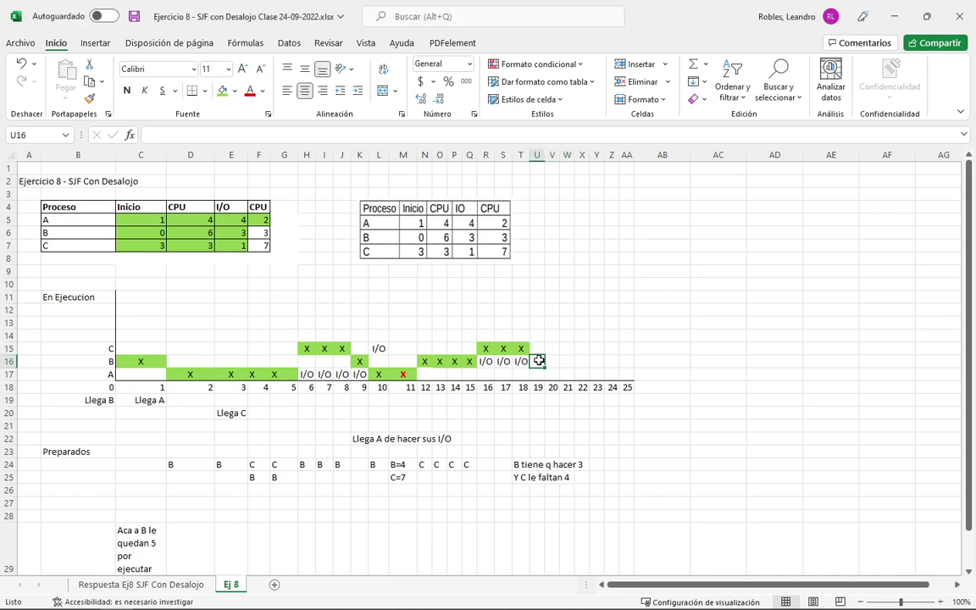
type("X")
left_click(552, 360)
type("X")
left_click(567, 361)
type("X")
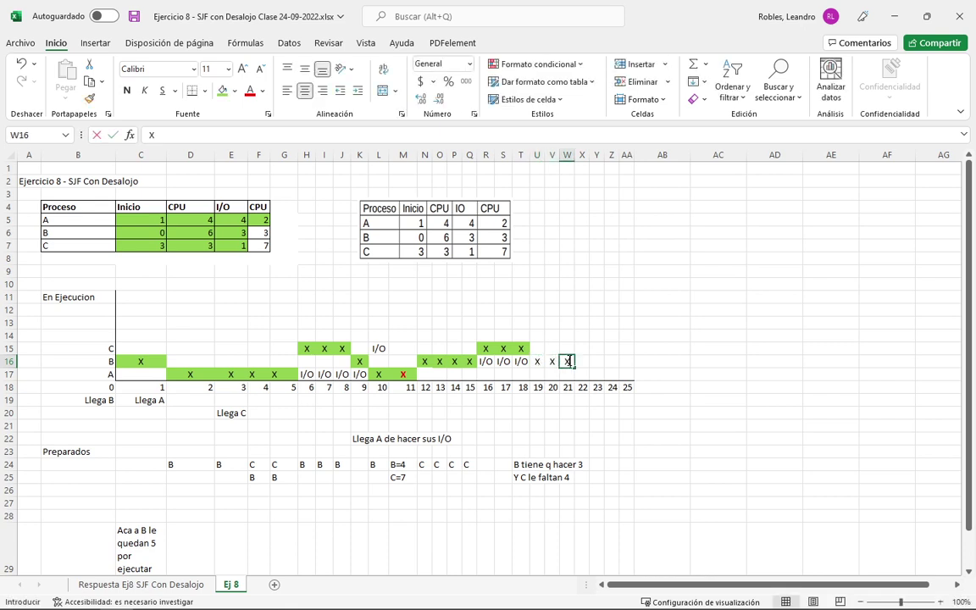
Shade process B's execution cells U16:W16 green.
left_click_drag(537, 360, 566, 361)
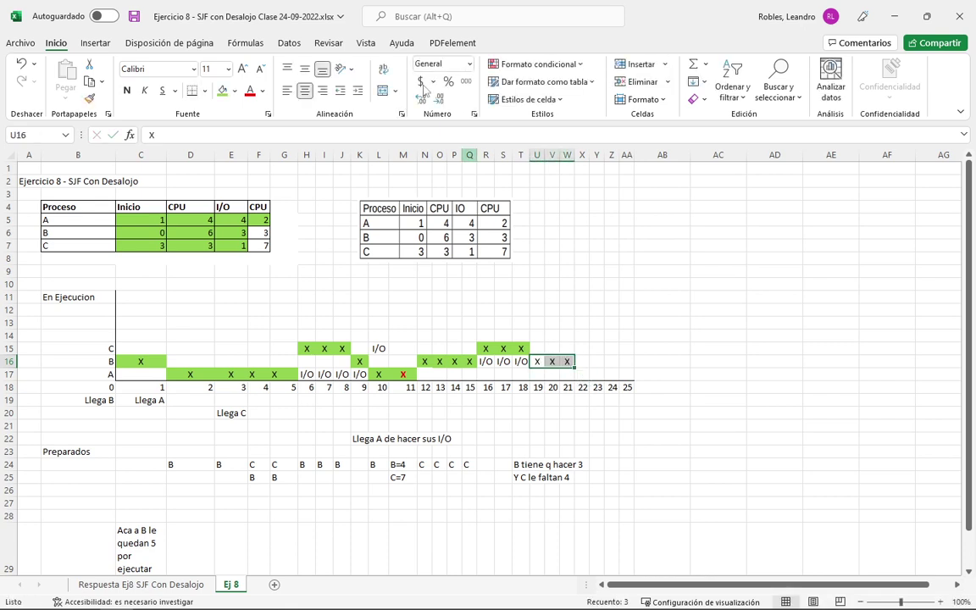
left_click(221, 91)
left_click(584, 361)
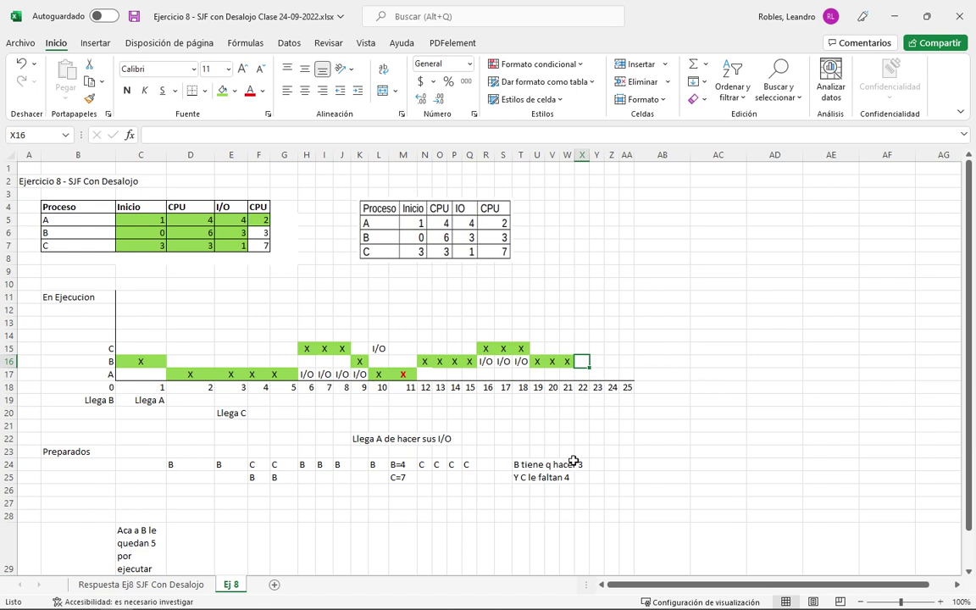
Check process B's last executions against the notes and shade its second CPU burst in F6 green as completed.
left_click(520, 464)
left_click_drag(520, 464, 543, 471)
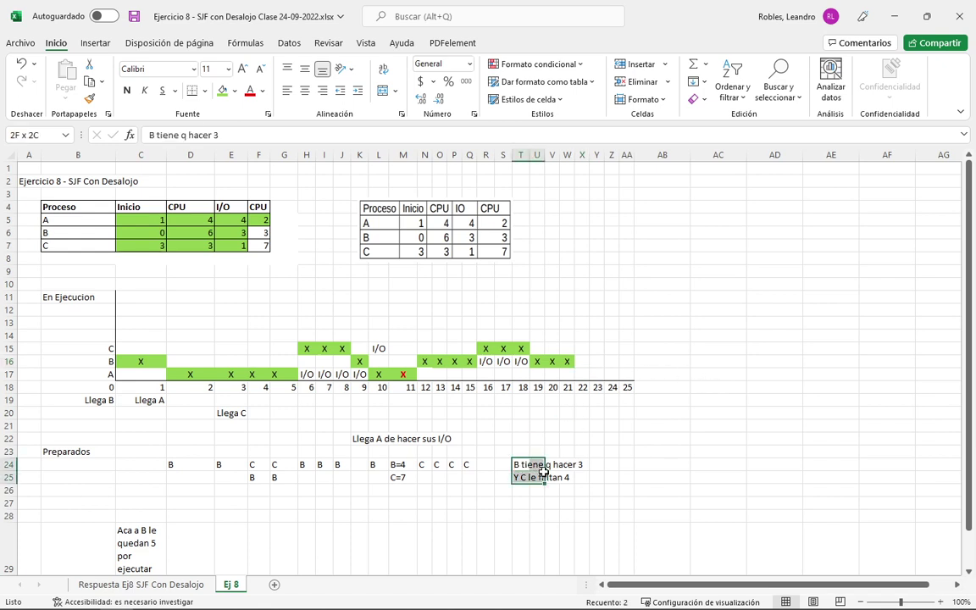
left_click(527, 362)
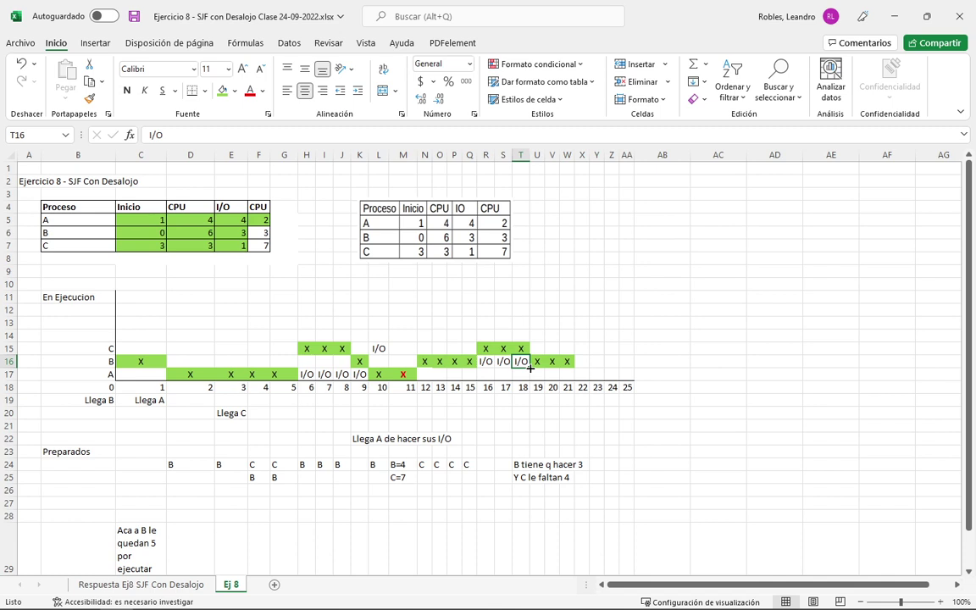
left_click_drag(536, 360, 574, 367)
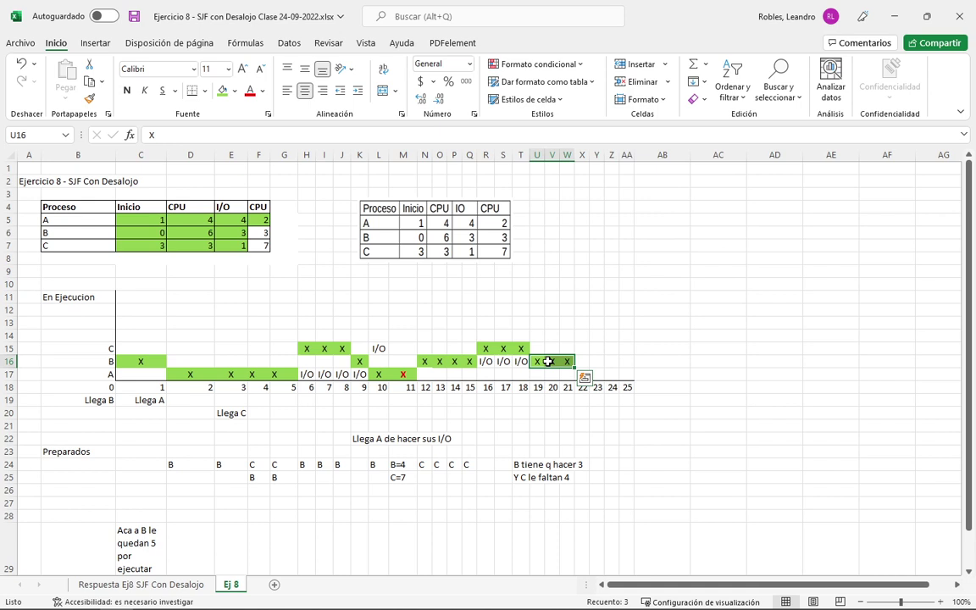
mouse_move(581, 362)
left_mouse_down()
mouse_move(583, 370)
mouse_move(563, 362)
left_mouse_up()
left_click_drag(259, 232, 260, 244)
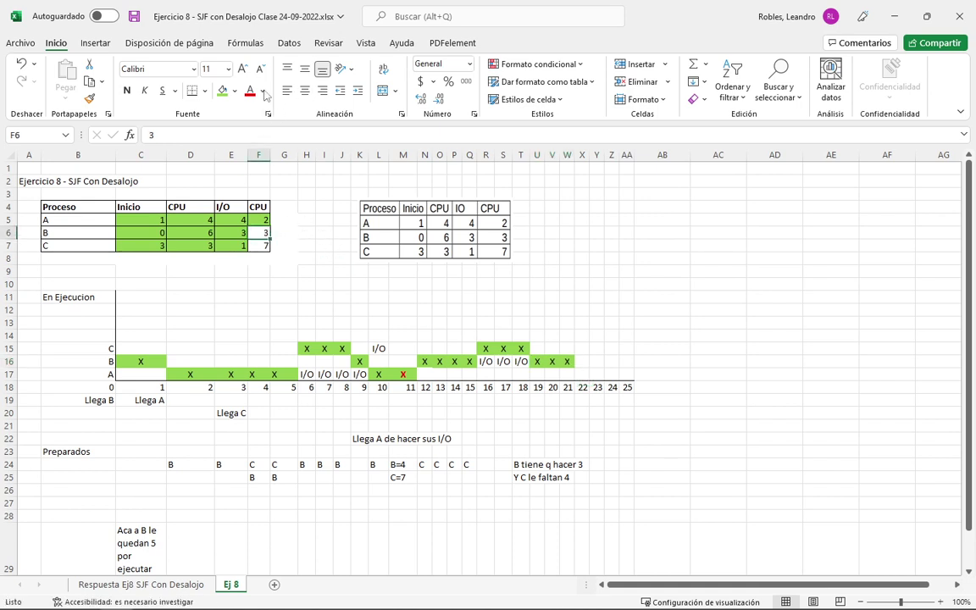
left_click(223, 90)
Color the X in W16 red to mark the end of process B at time 21.
left_click(566, 361)
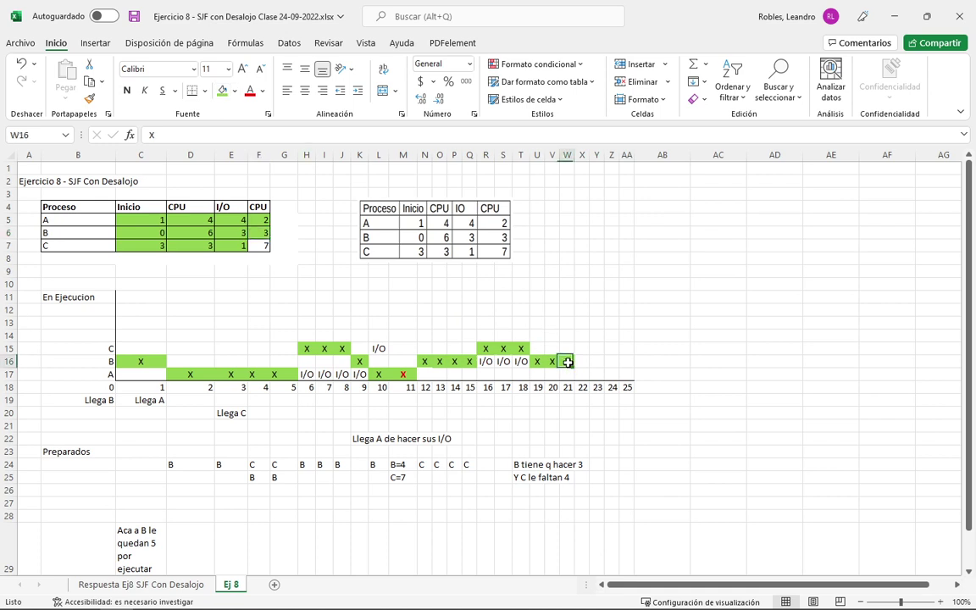
left_click(250, 90)
left_click(650, 348)
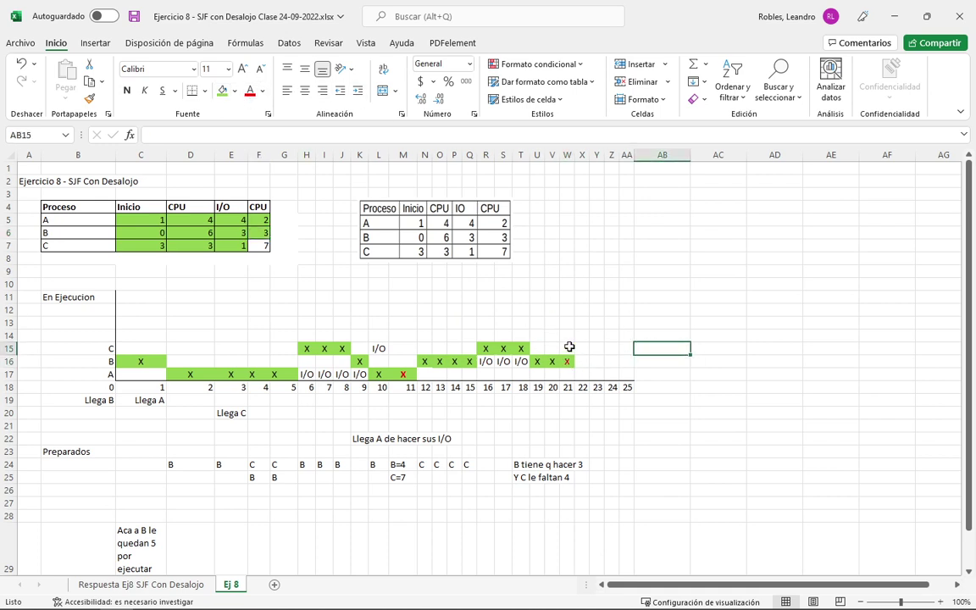
Move the two notes about B and C from T24:T25 up to T20:T21, out of the Preparados rows.
left_click(580, 347)
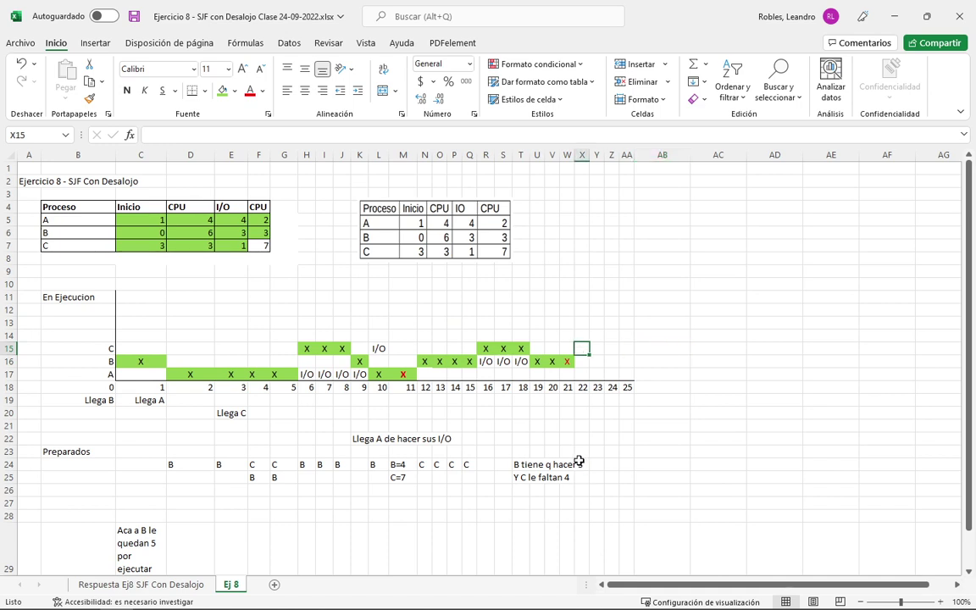
left_click_drag(517, 463, 526, 481)
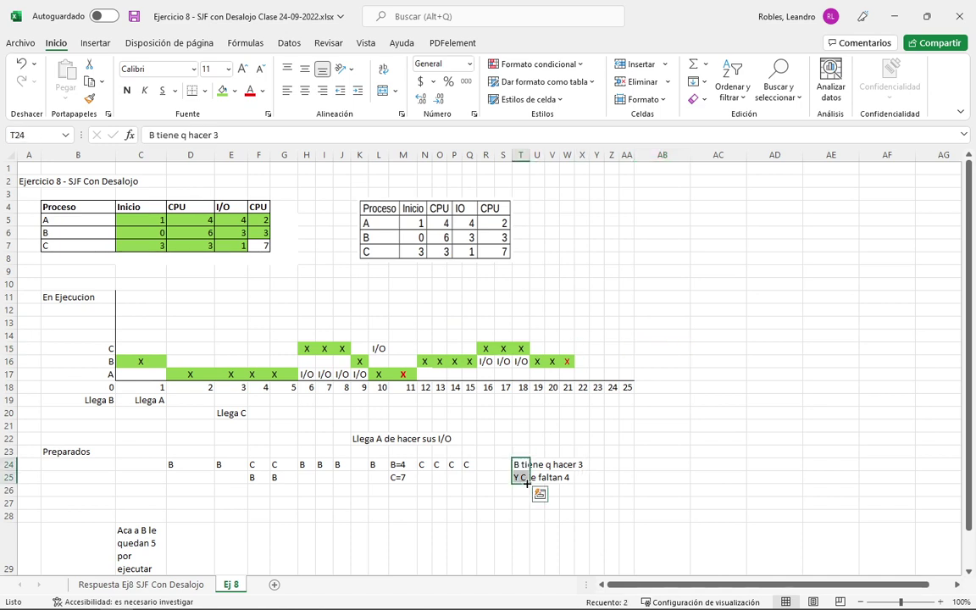
key("ctrl+c")
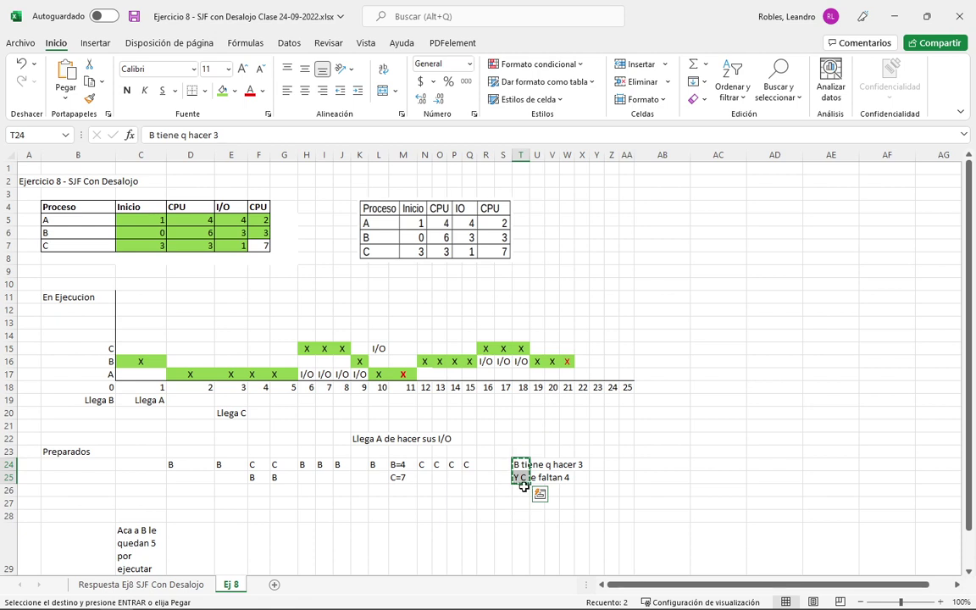
left_click(516, 425)
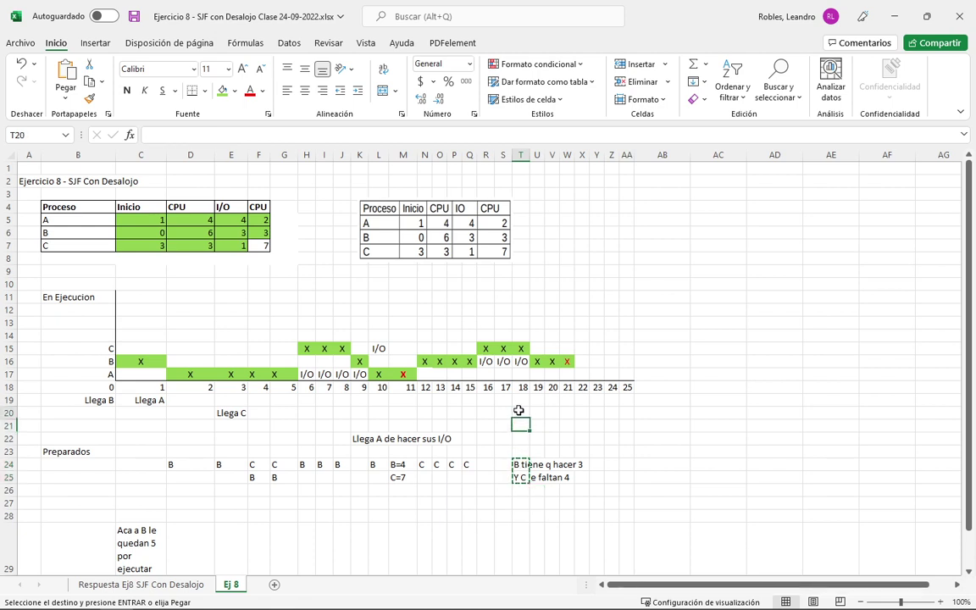
left_click(518, 412)
key("ctrl+v")
left_click(596, 450)
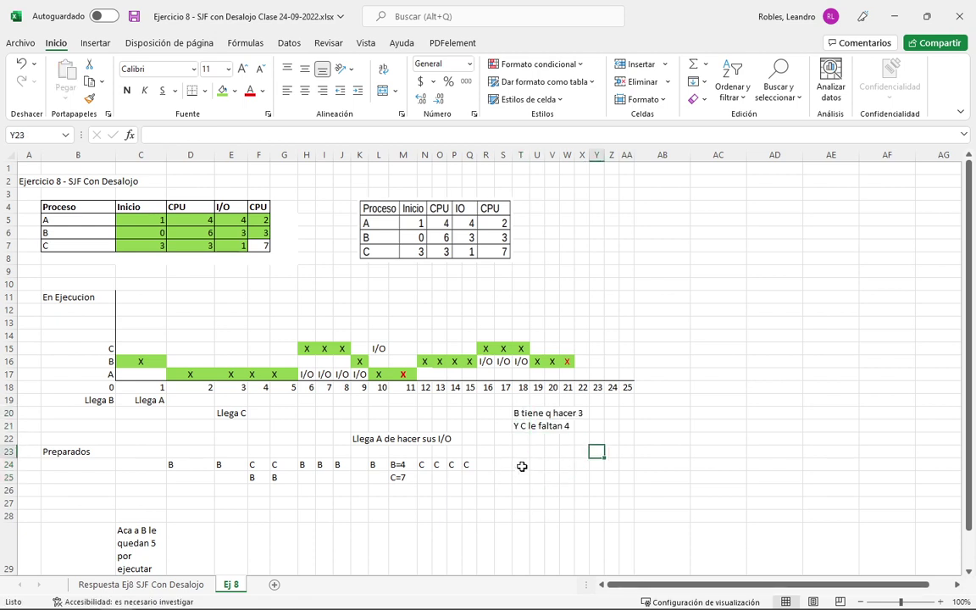
Enter C in U24:W24, the Preparados entries for times 19, 20 and 21.
left_click(521, 465)
left_click(536, 467)
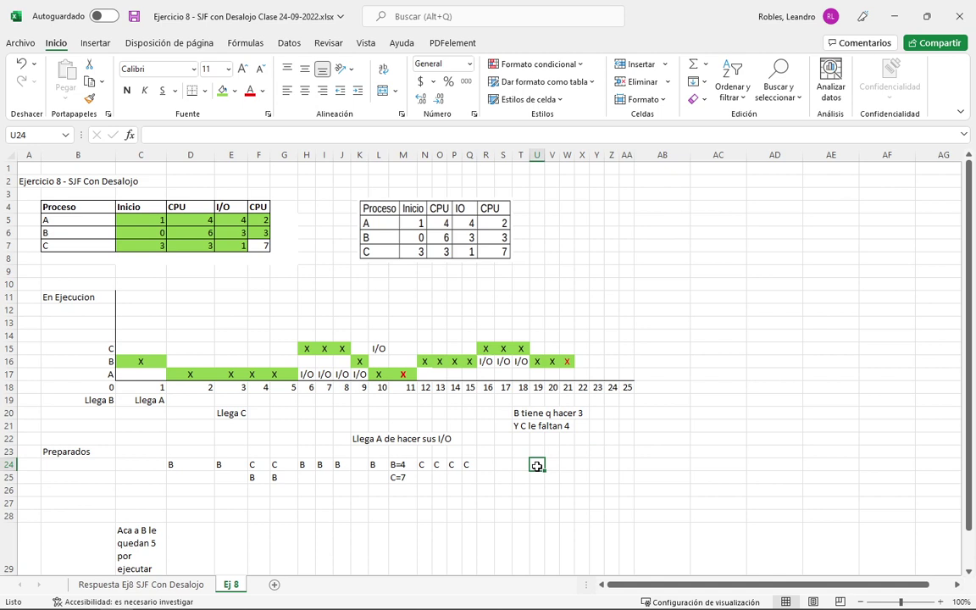
type("C")
left_click(555, 464)
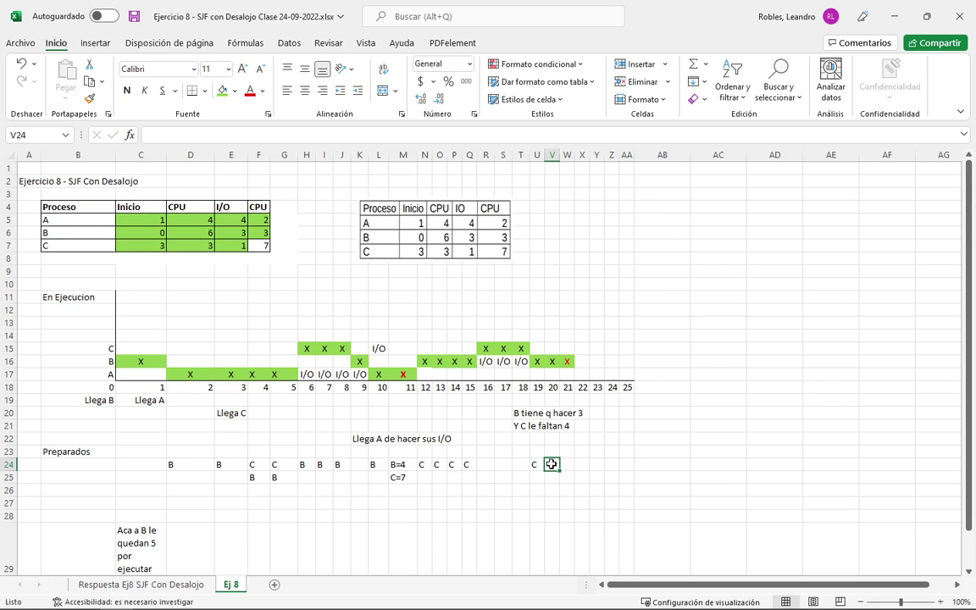
type("C")
left_click(564, 464)
type("C")
left_click(586, 465)
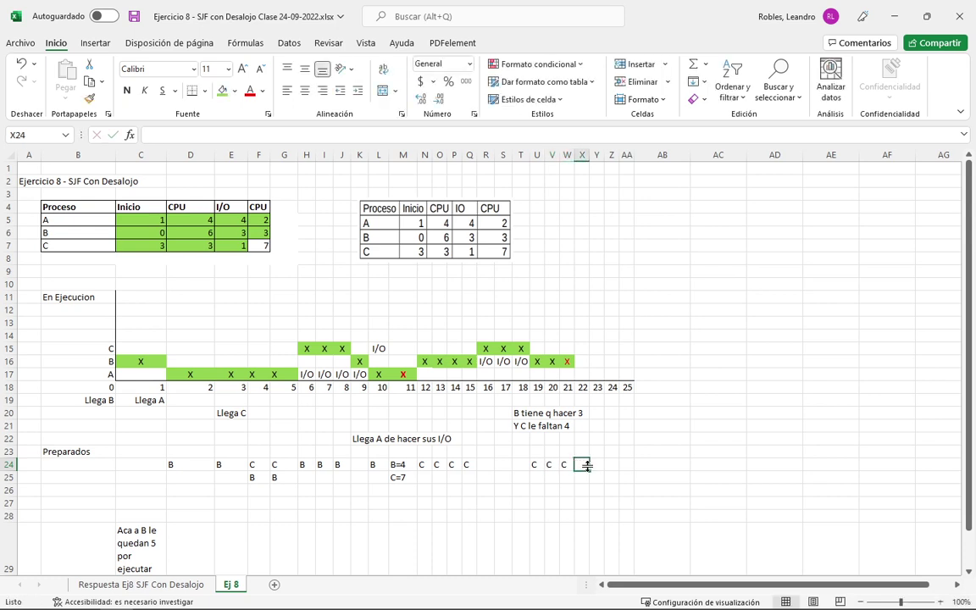
type("C")
left_click(600, 465)
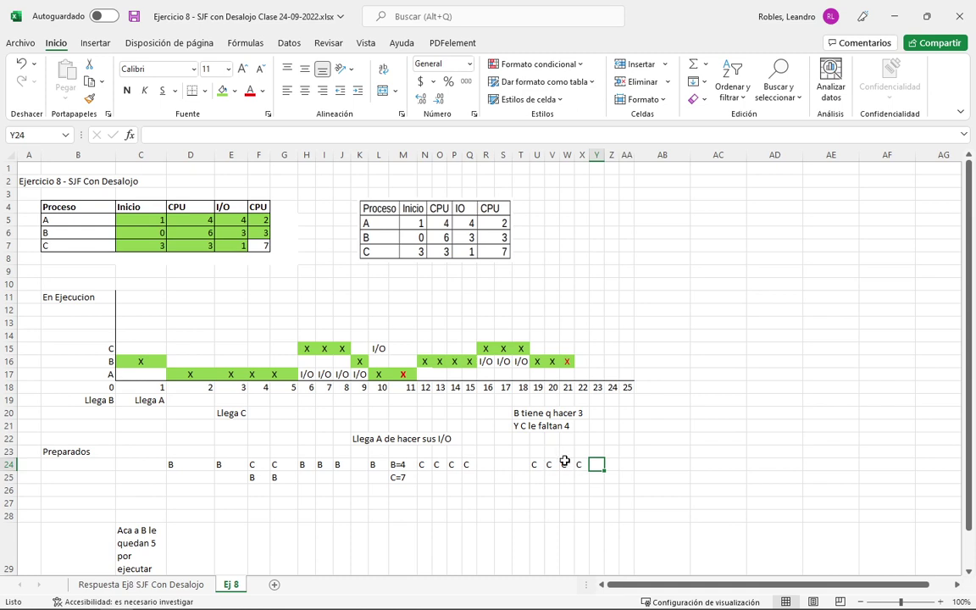
left_click_drag(533, 464, 576, 466)
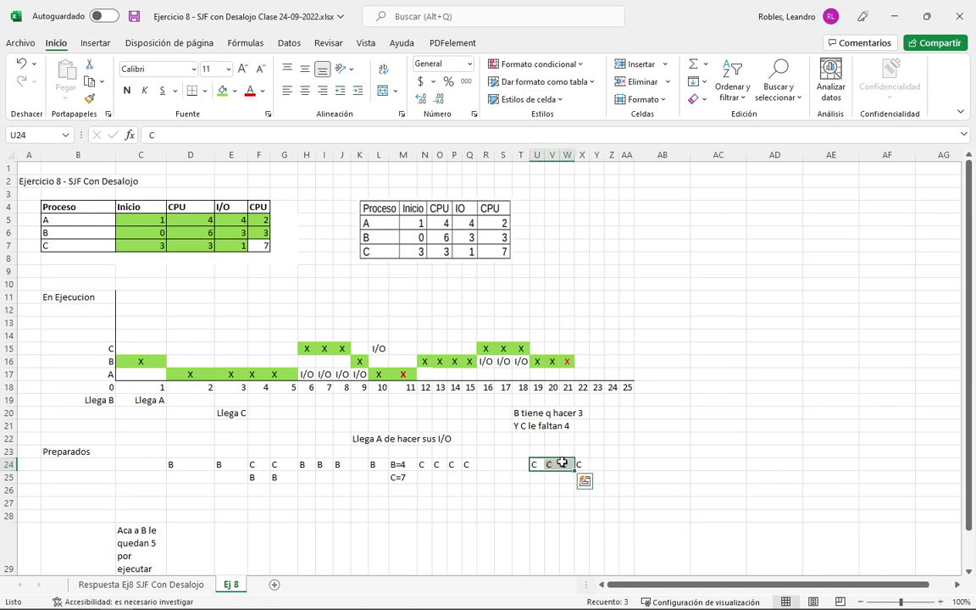
left_click(582, 464)
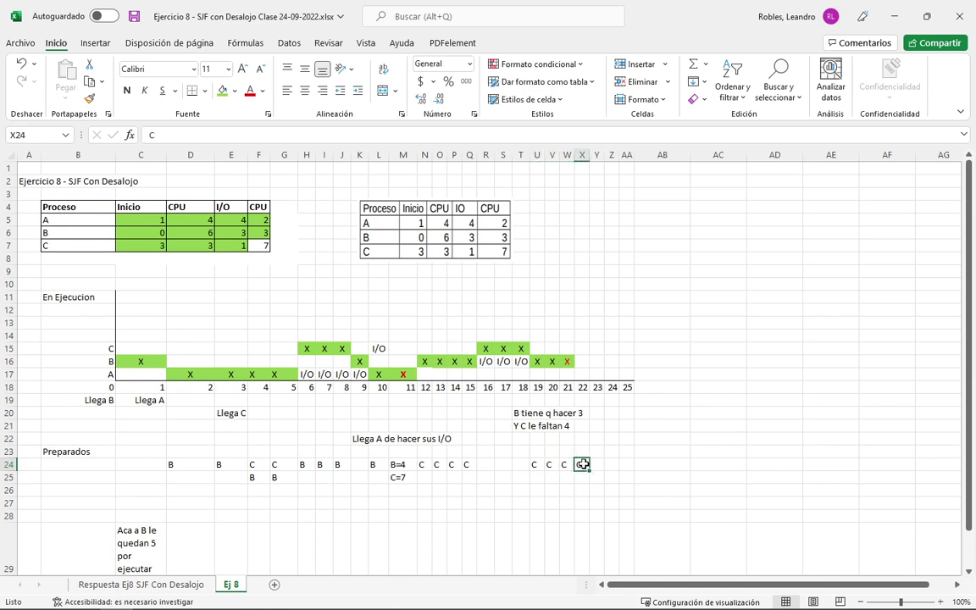
key("Delete")
left_click(644, 489)
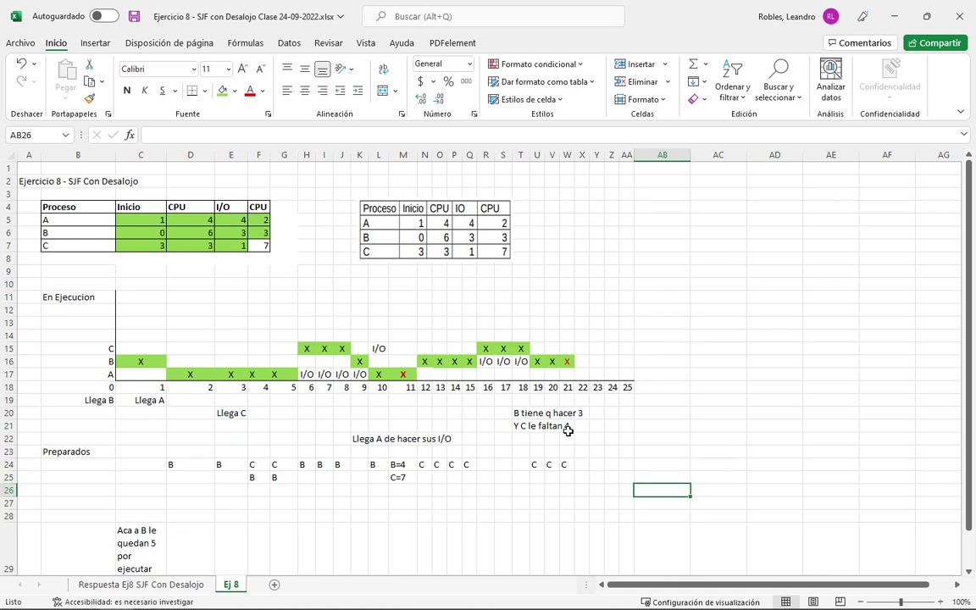
Enter D in U23:W23, above the C entries for times 19, 20 and 21, as an example process in Preparados.
left_click(537, 451)
type("D")
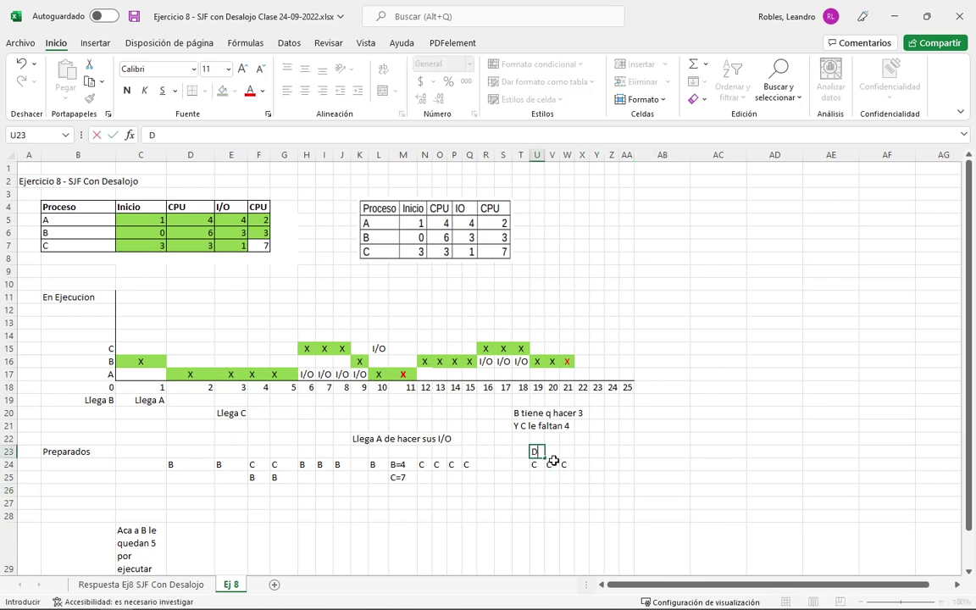
left_click(580, 514)
left_click(550, 451)
type("D")
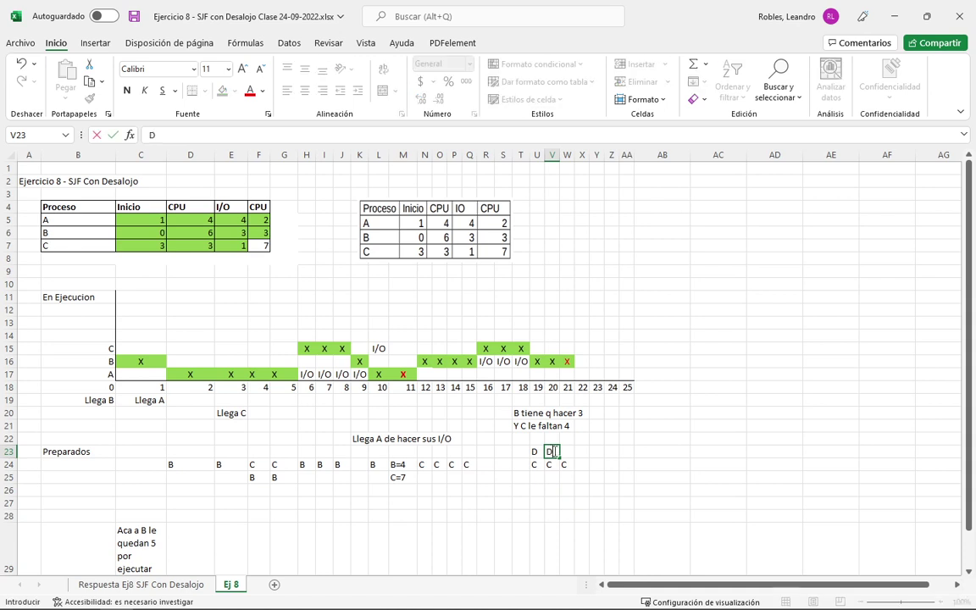
left_click(564, 451)
type("D")
left_click(590, 491)
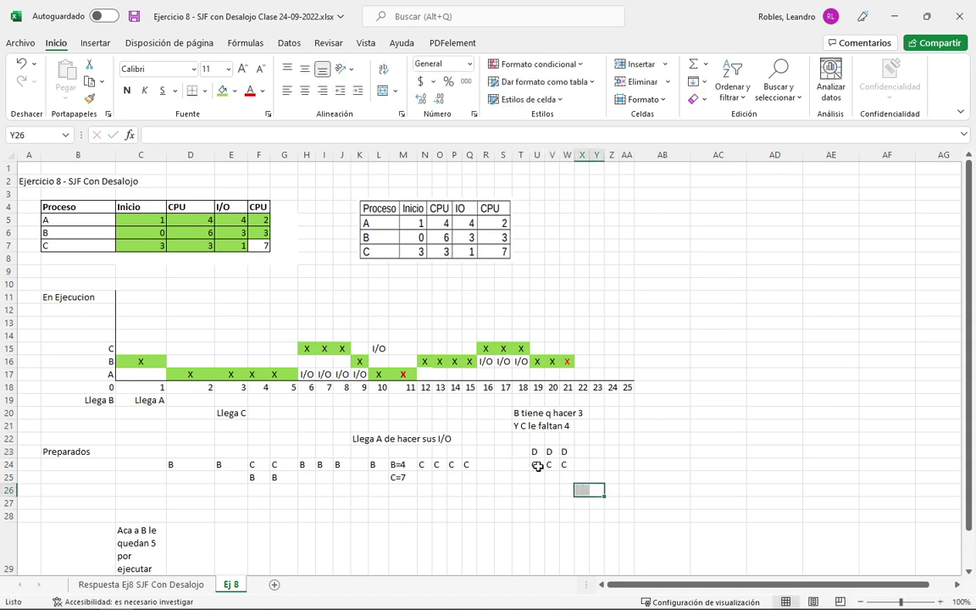
Clear the C entries from U24:W24 beneath the example D entries.
left_click_drag(537, 465, 563, 466)
key("Delete")
left_click(596, 514)
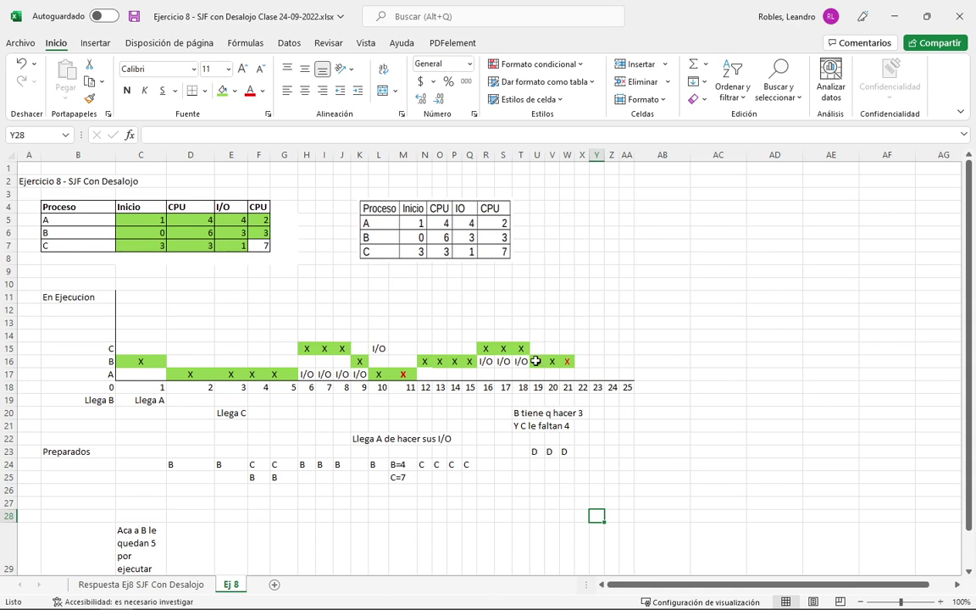
left_click_drag(537, 360, 583, 362)
left_click(537, 465)
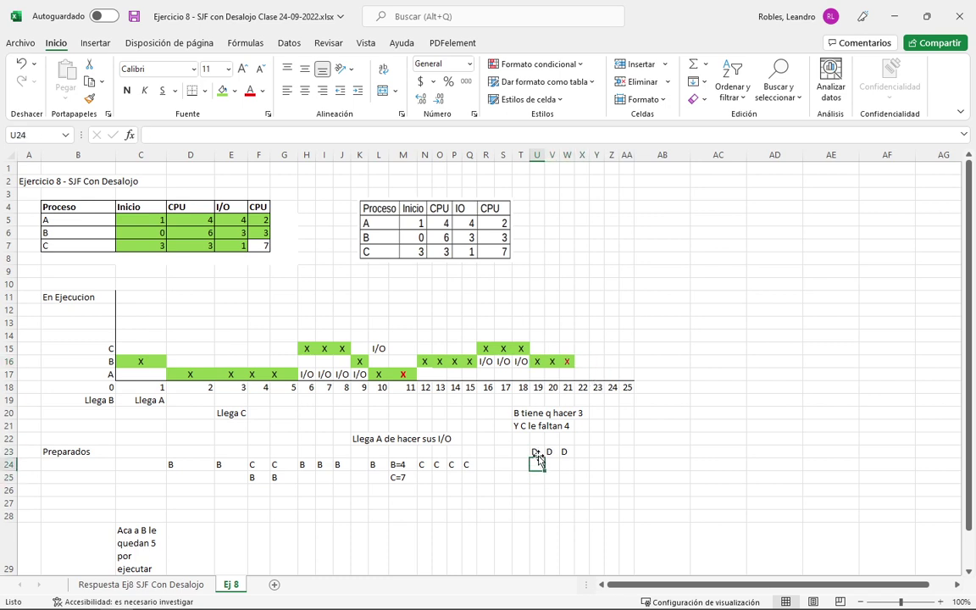
Try D=5 in U23, then replace it with C and enter D below it in U24.
double_click(537, 451)
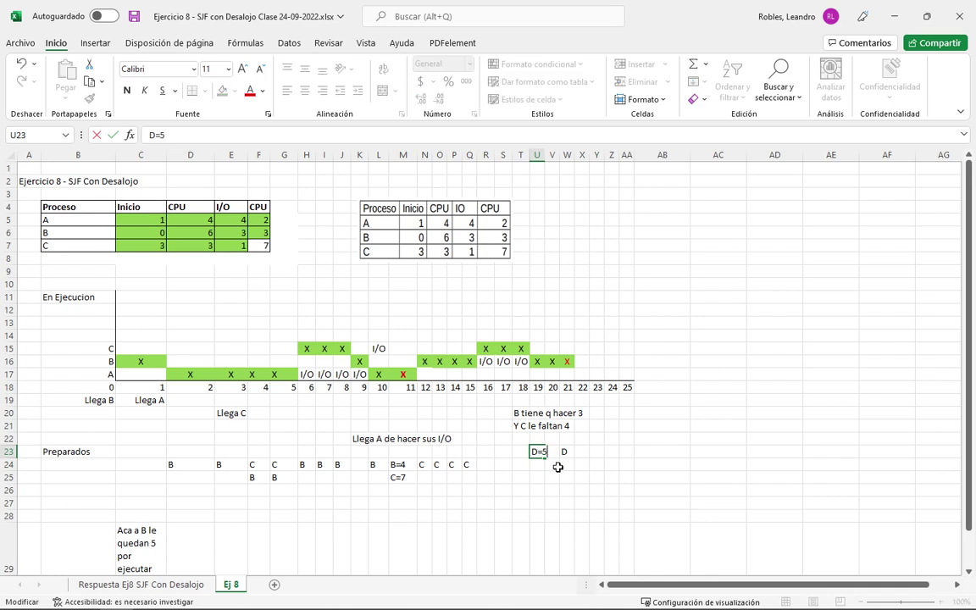
key("Return")
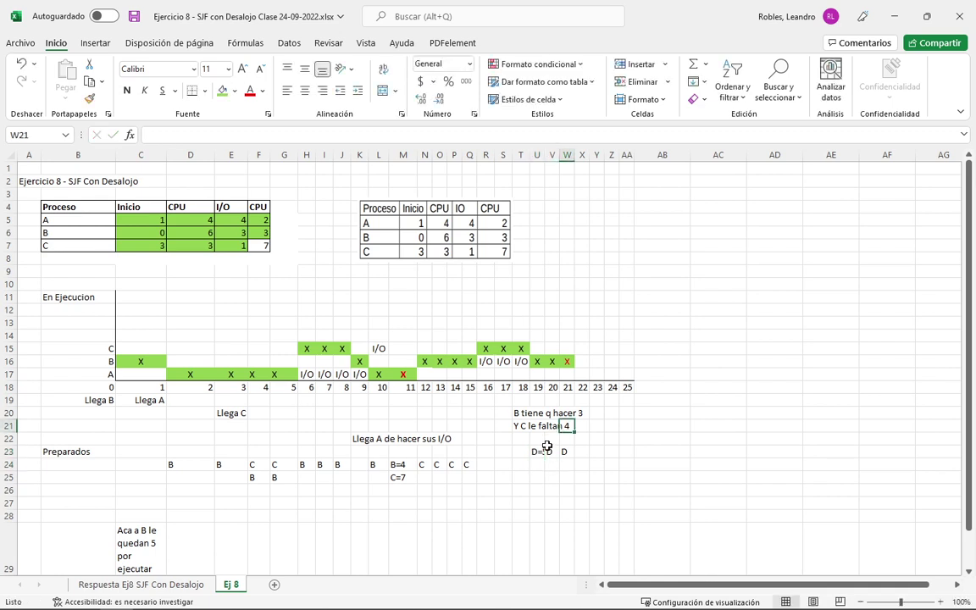
left_click(541, 451)
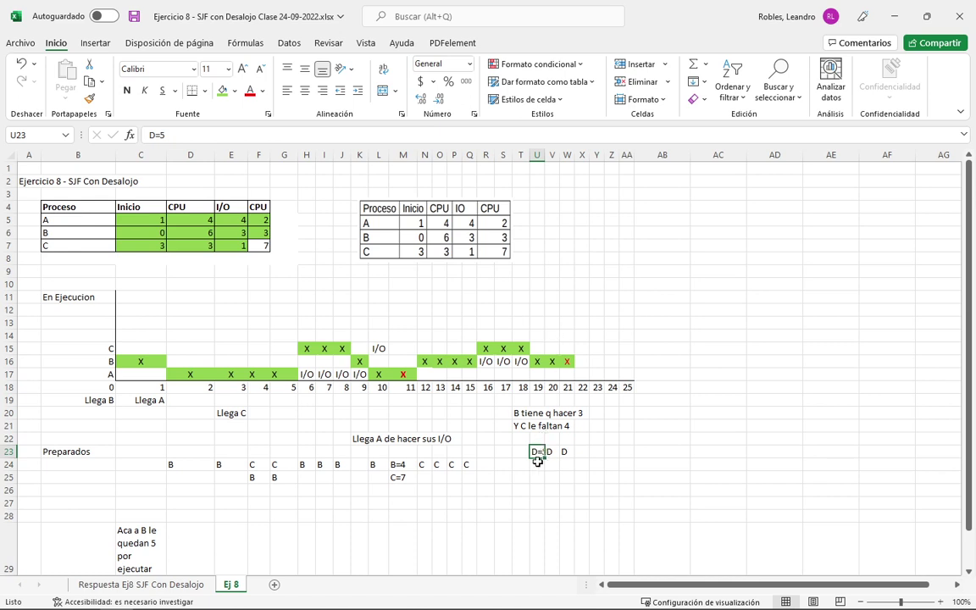
key("Return")
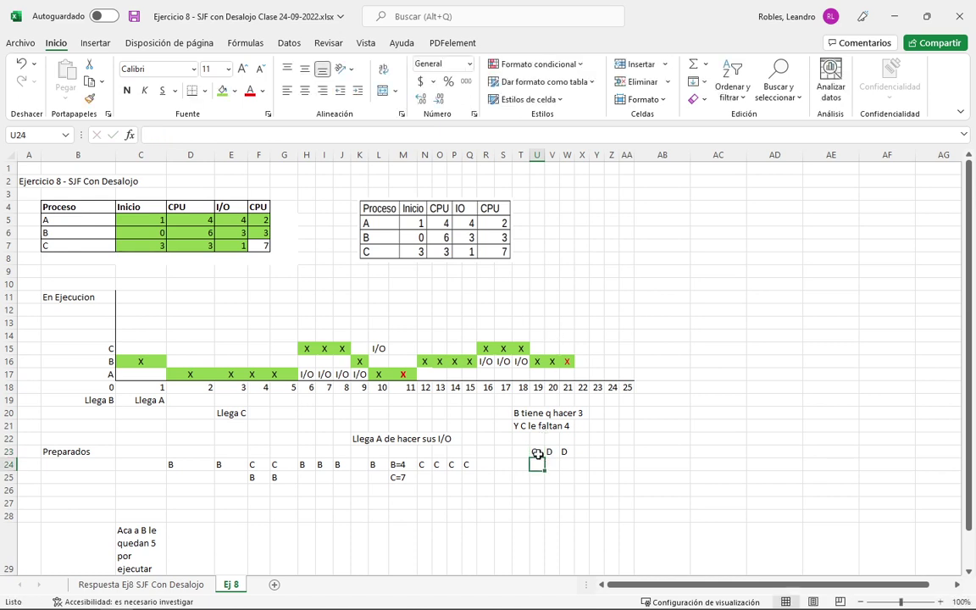
type("D")
key("Return")
Enter C in V23:W23 and D in V24:W24, the example queue entries for times 20 and 21.
left_click(551, 453)
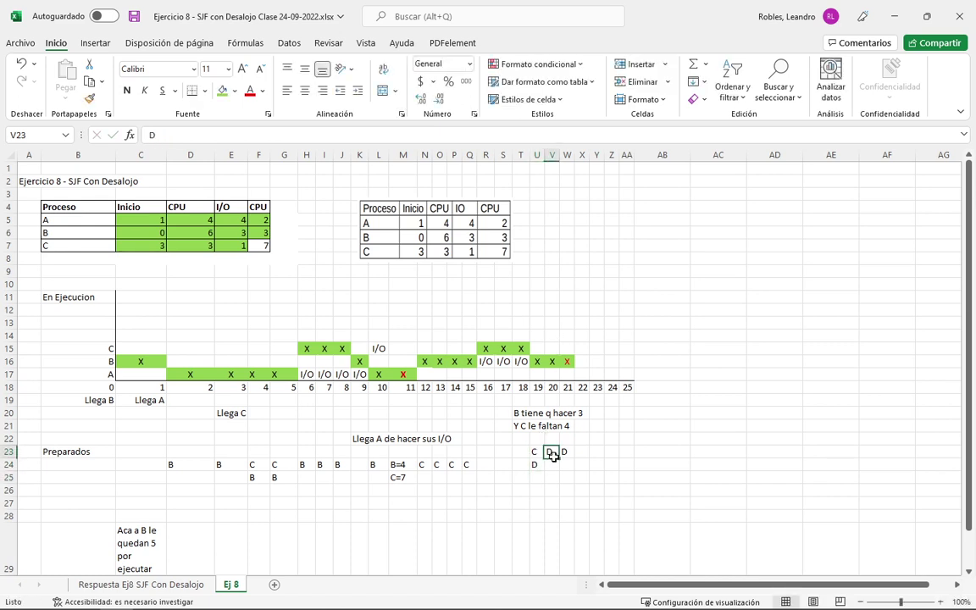
type("C")
key("Return")
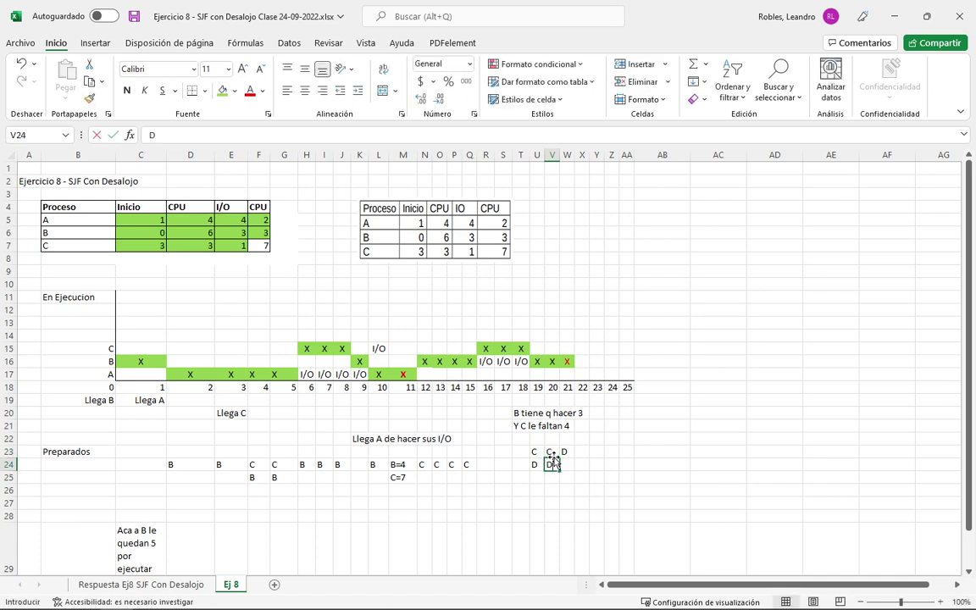
type("D")
key("Return")
left_click(553, 462)
key("Up")
key("Right")
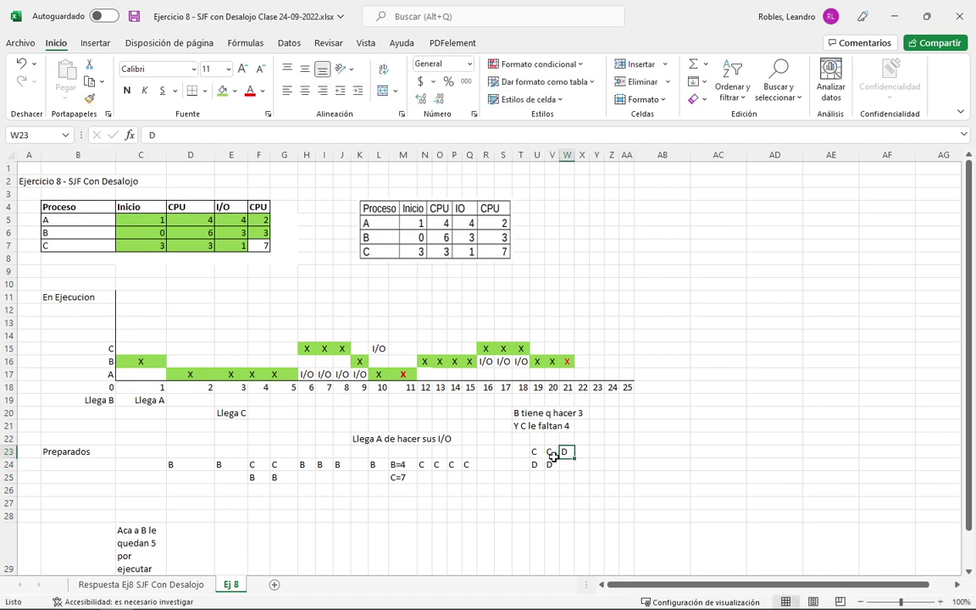
type("C")
key("Return")
type("D")
key("Return")
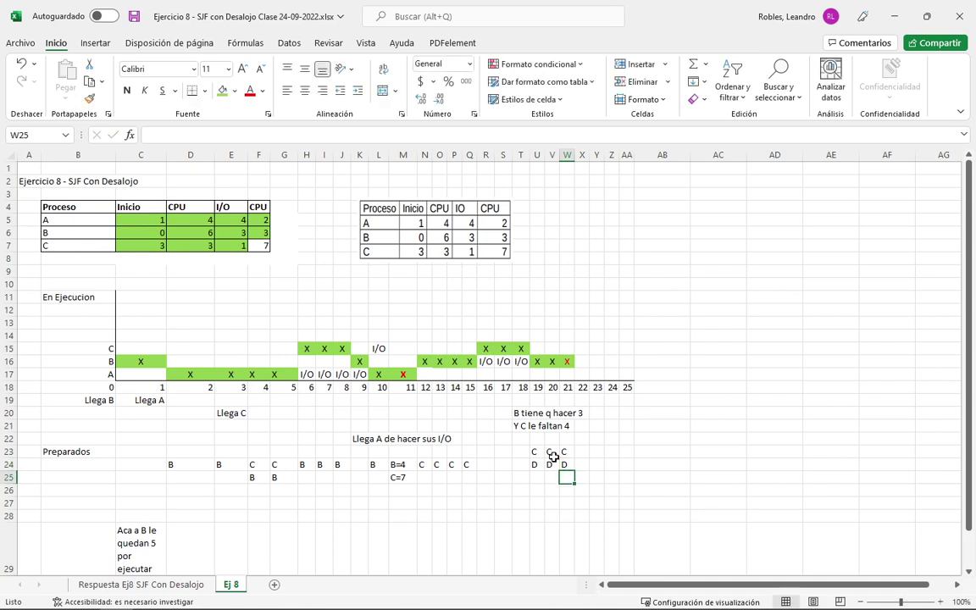
Fill X15:AA15 green and enter an X in each cell for process C's executions at times 22 to 25.
left_click_drag(584, 349, 625, 348)
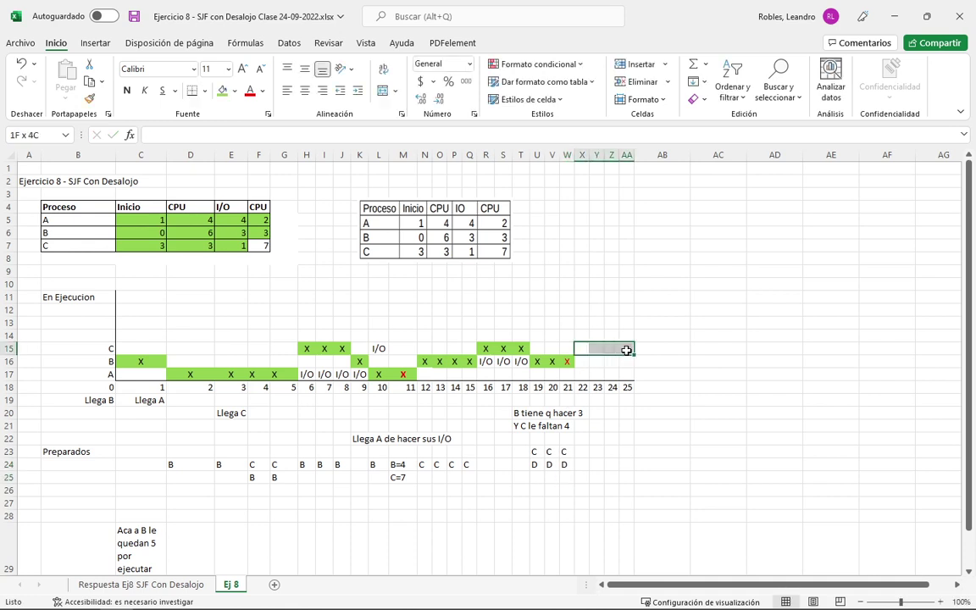
left_click(222, 91)
type("X")
key("Return")
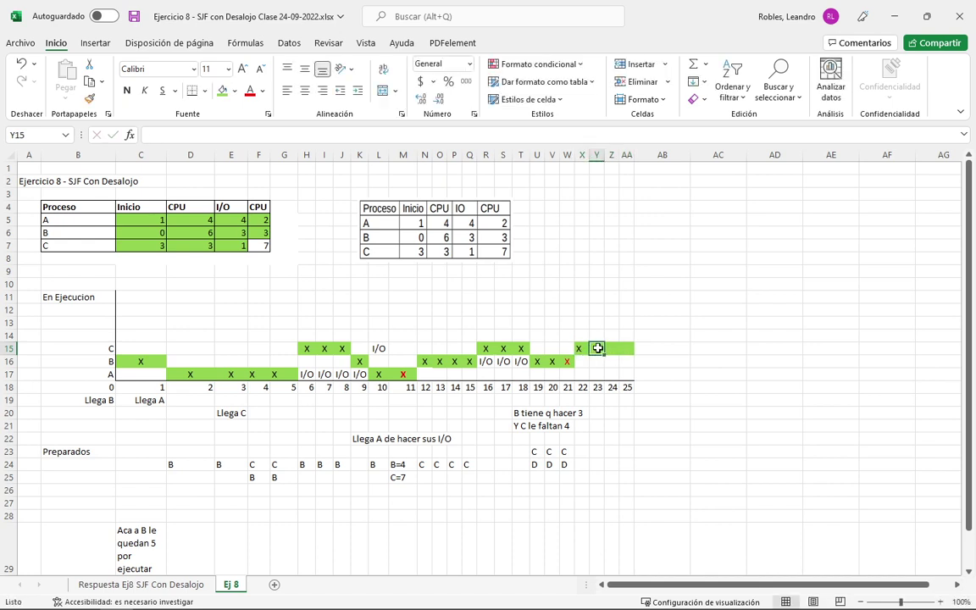
type("X")
key("Return")
type("X")
key("Return")
type("X")
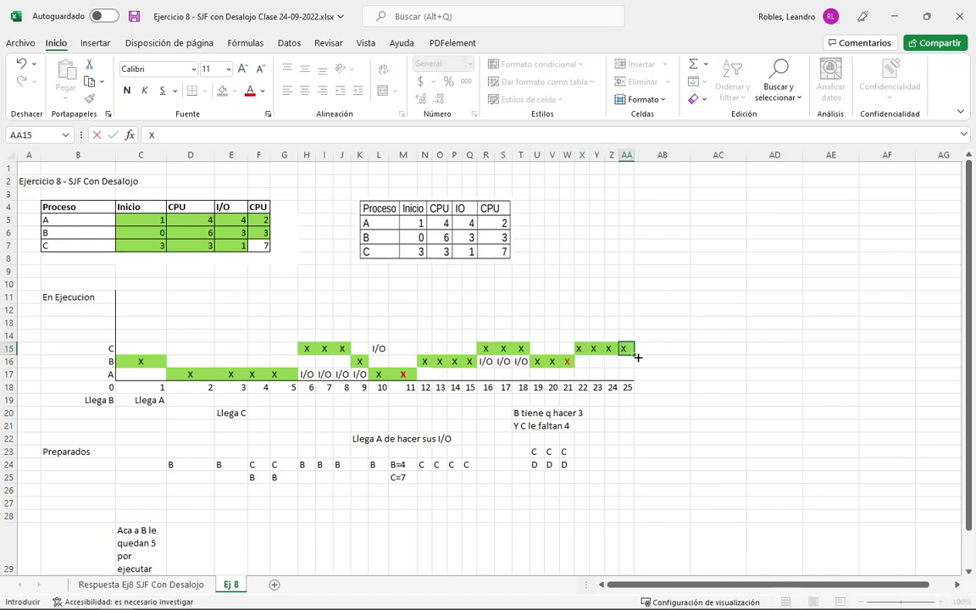
Color the X in AA15 red to mark the end of process C at time 25.
left_click(627, 347)
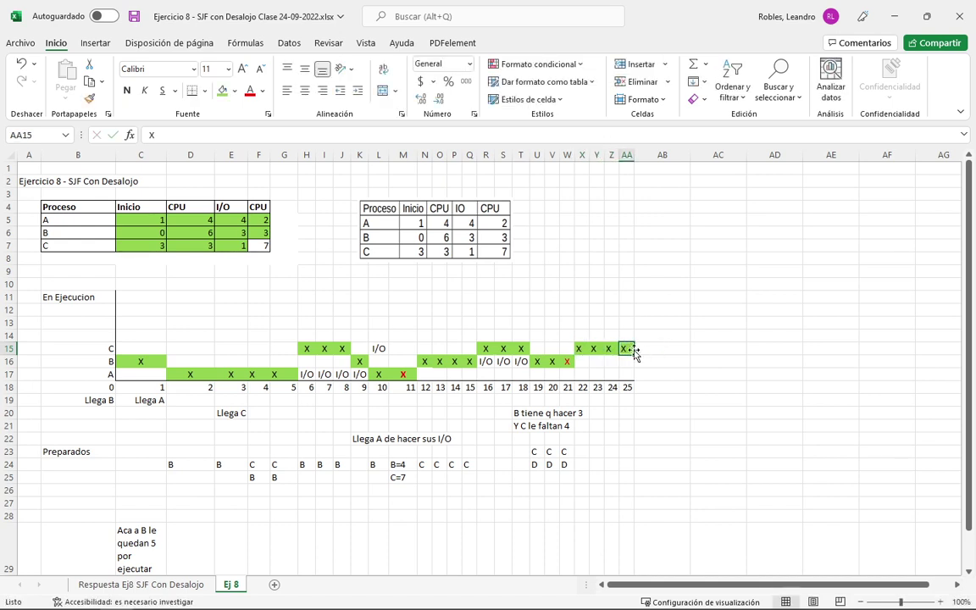
left_click(250, 91)
left_click(531, 449)
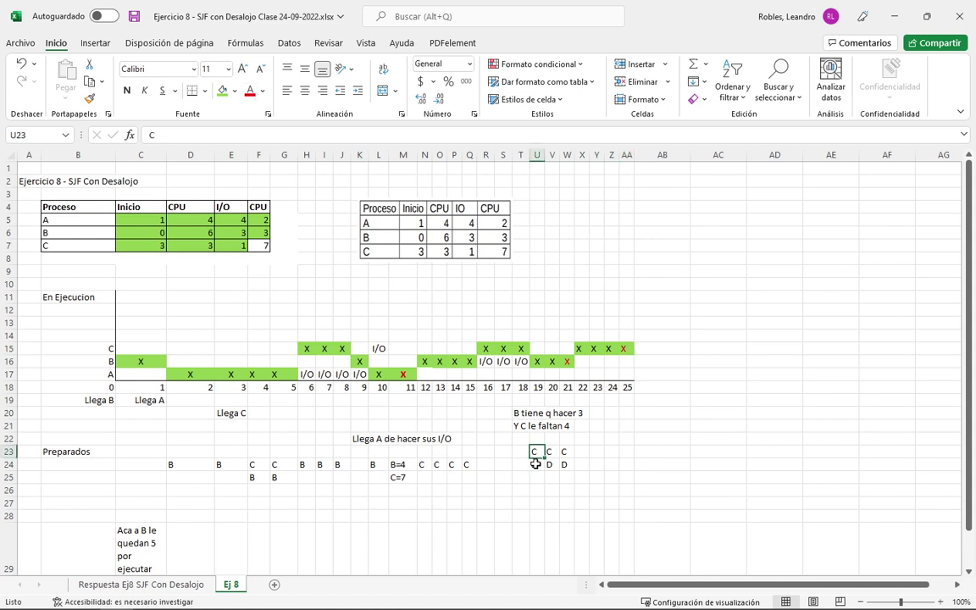
Clear the example C and D entries from U23:W24 in the Preparados area.
left_click_drag(535, 464, 569, 465)
key("BackSpace")
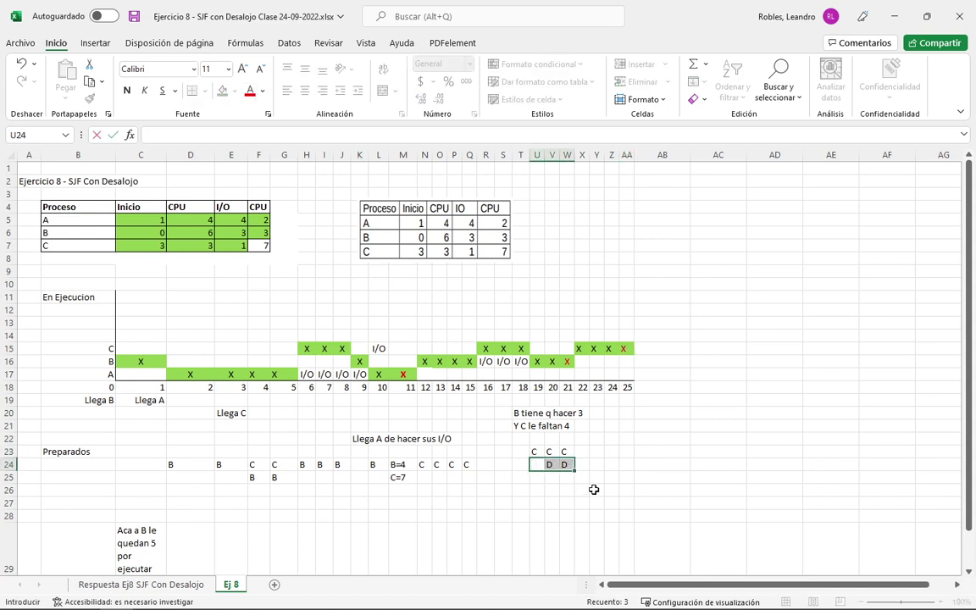
left_click(625, 476)
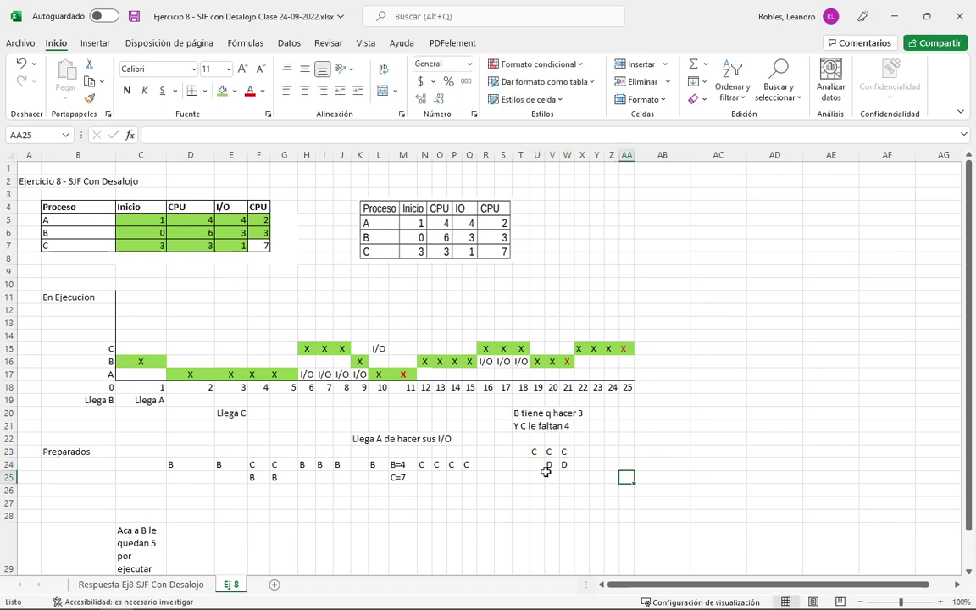
left_click(551, 476)
mouse_move(537, 468)
left_mouse_down()
mouse_move(563, 464)
mouse_move(538, 451)
left_mouse_up()
key("Delete")
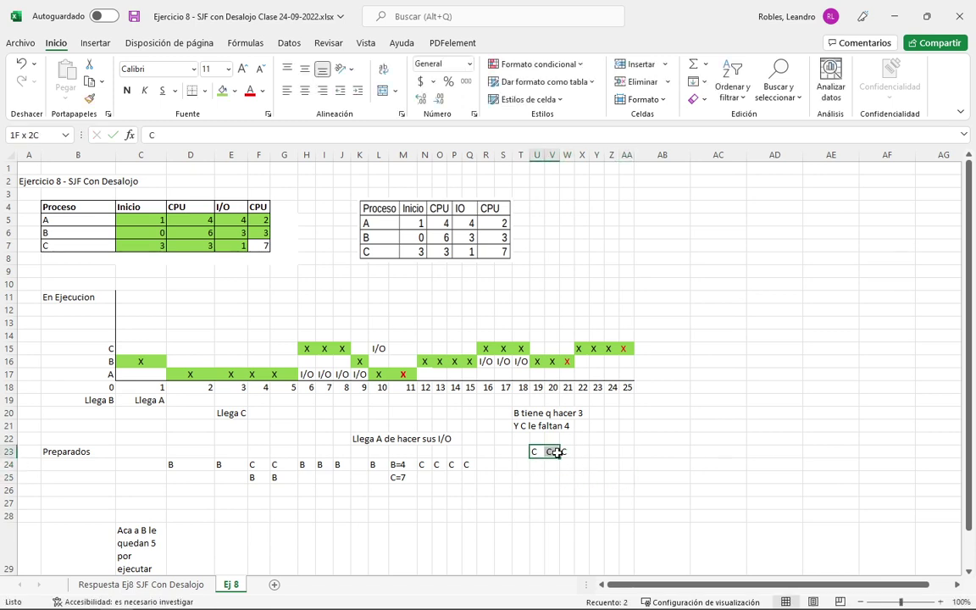
key("ctrl+z")
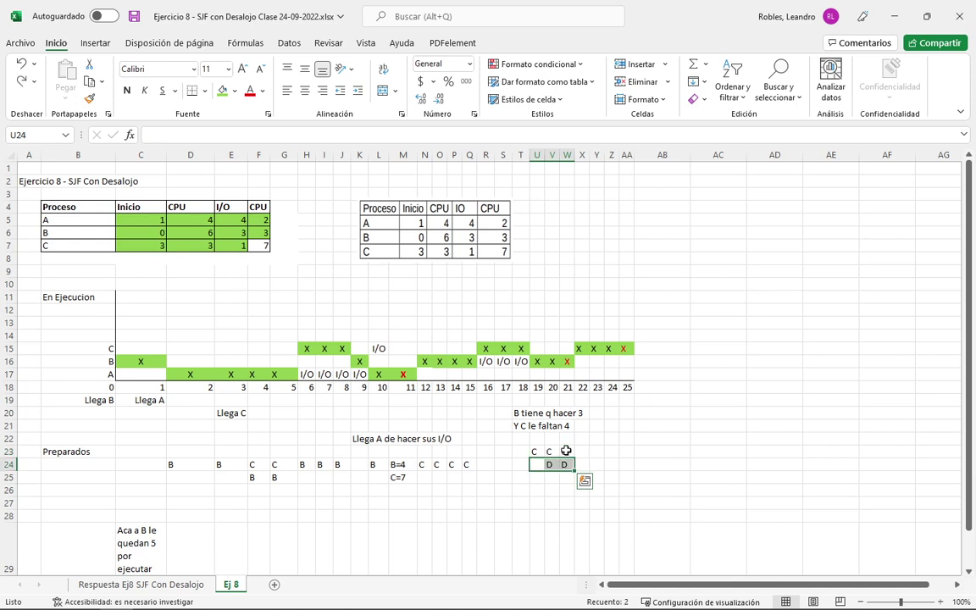
left_click_drag(520, 452, 579, 464)
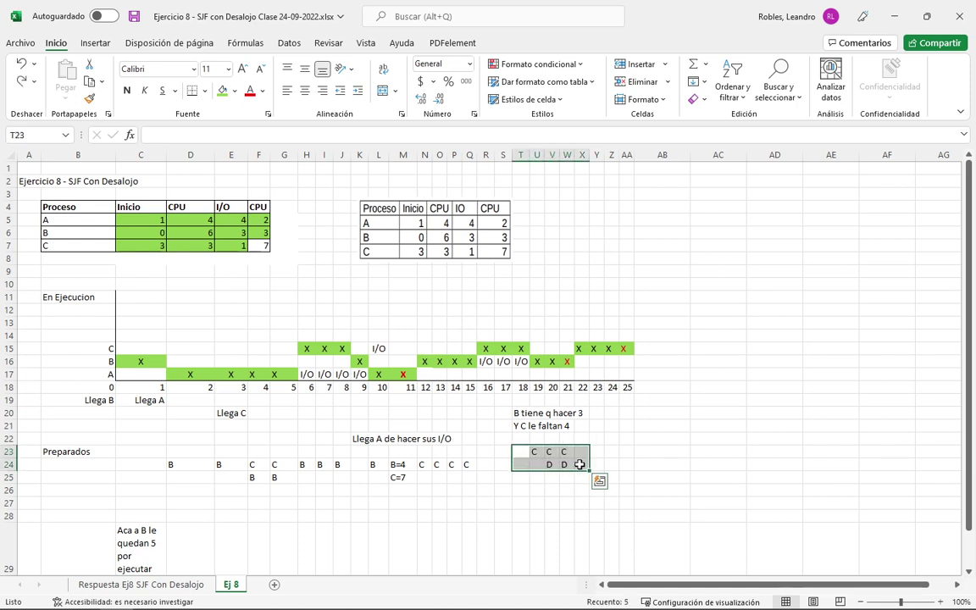
key("Delete")
Enter C in U24, V24 and W24 as the Preparados entries for times 19, 20 and 21.
left_click(536, 465)
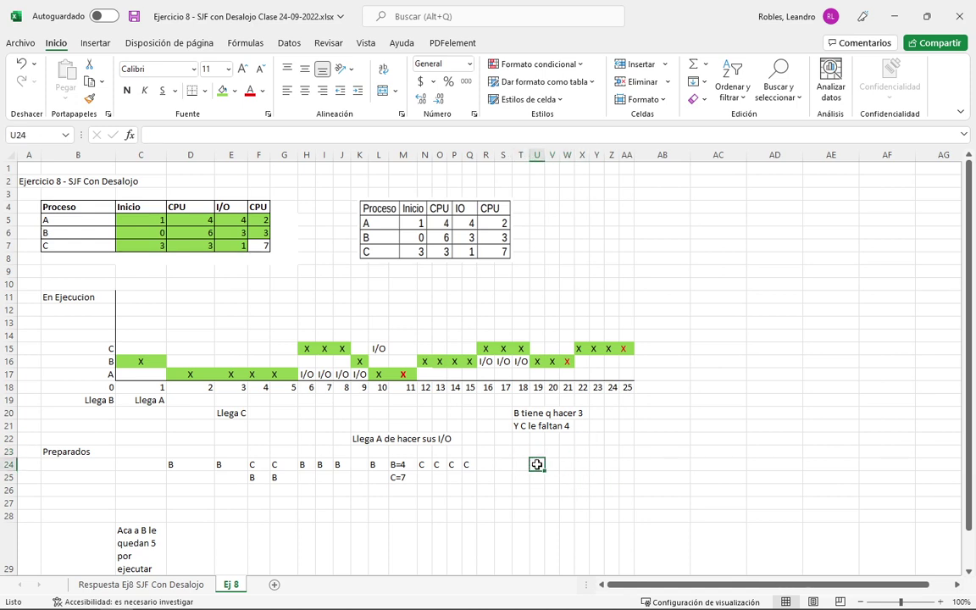
type("C")
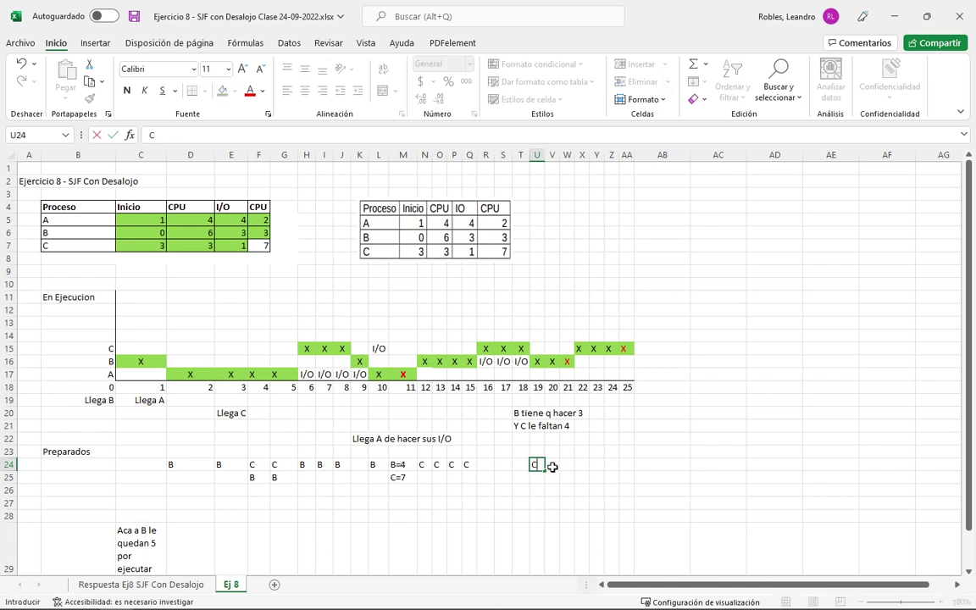
left_click(553, 464)
type("C")
left_click(568, 465)
type("C")
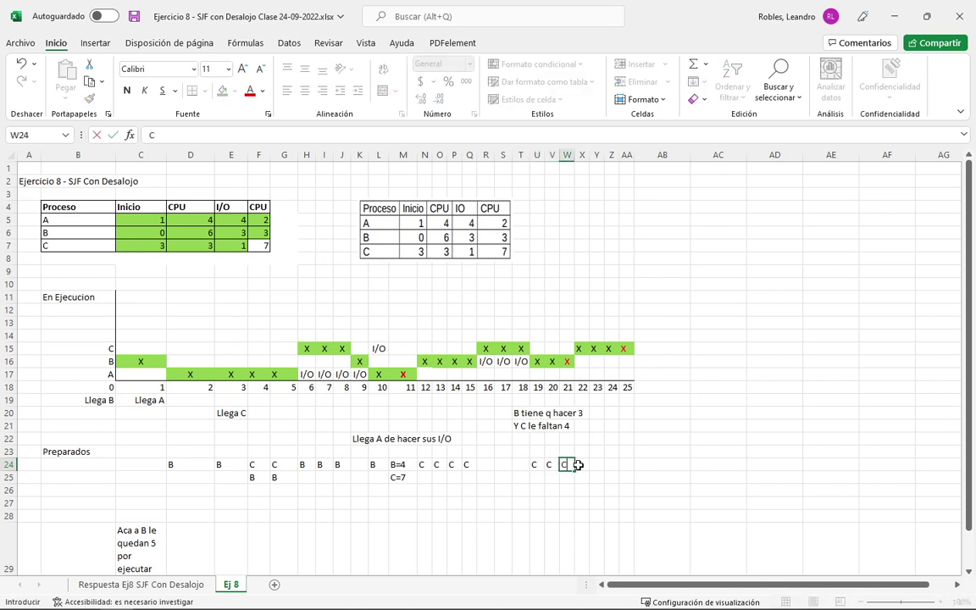
left_click(610, 450)
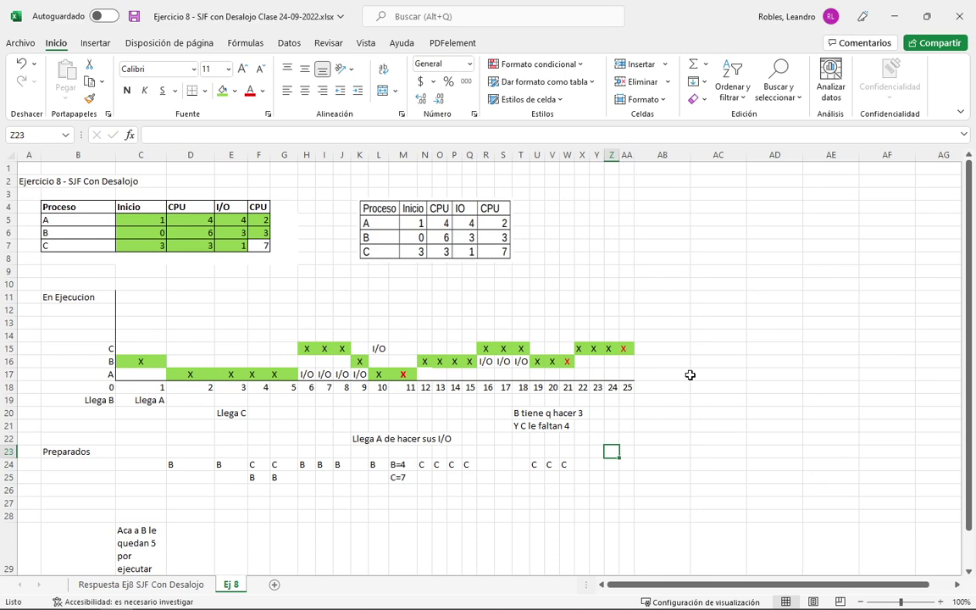
Fill process C's final CPU value in cell F7 with green.
left_click(264, 255)
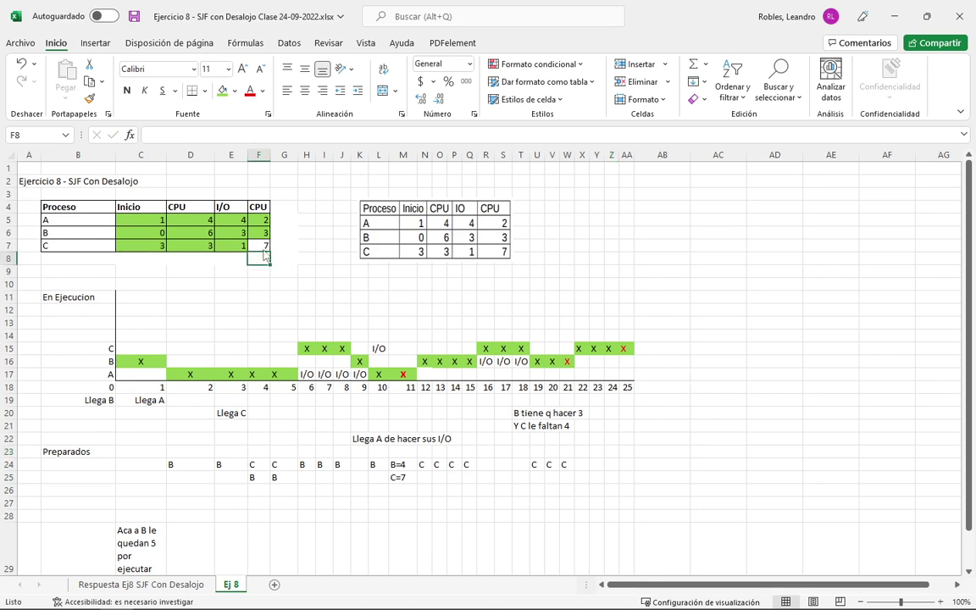
left_click(264, 245)
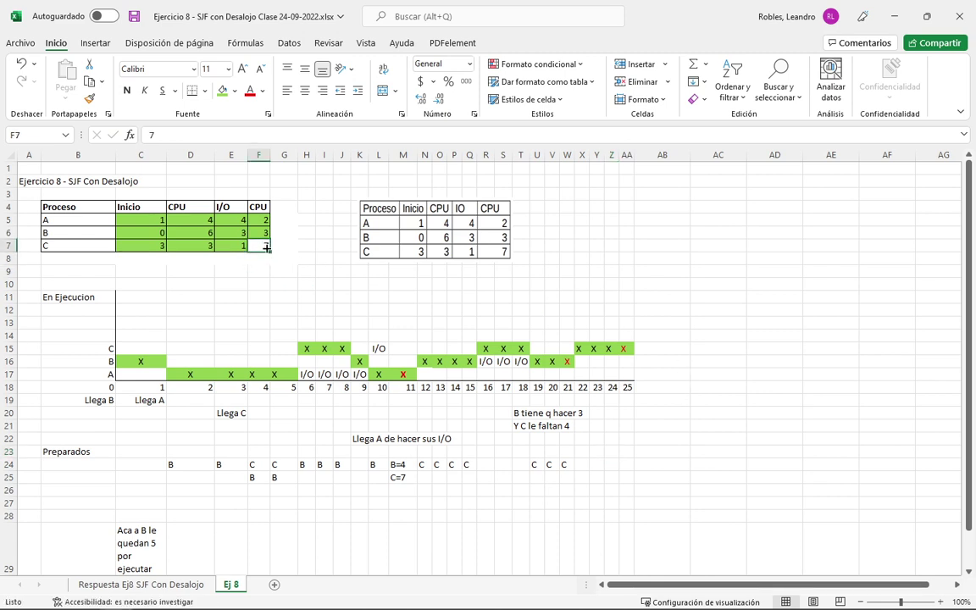
left_click(221, 90)
Check process C's execution and I/O slots in the Gantt chart against its CPU and I/O values in the table.
left_click_drag(486, 348, 520, 348)
left_click(488, 349)
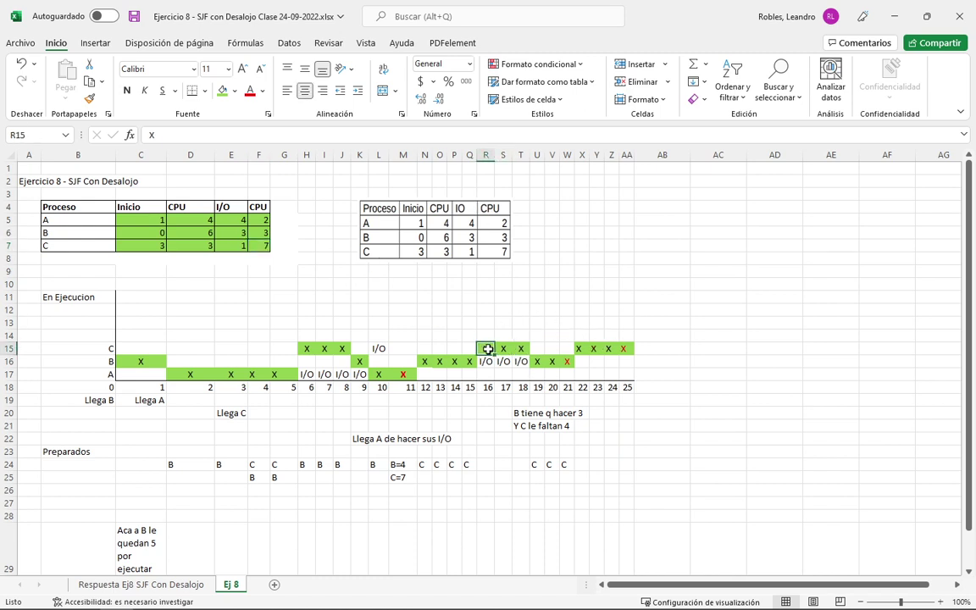
left_click_drag(594, 348, 625, 348)
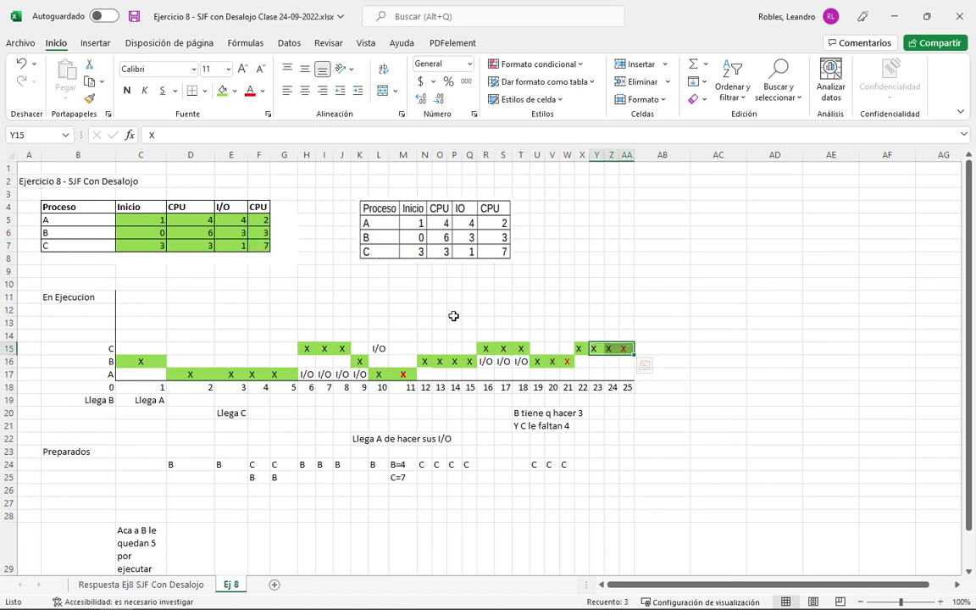
left_click_drag(341, 348, 308, 348)
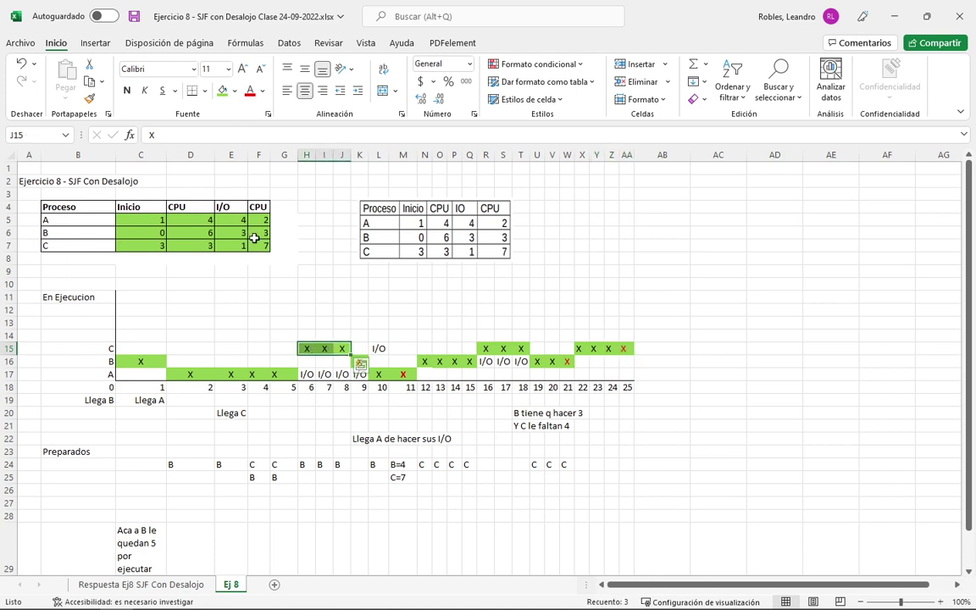
left_click(190, 245)
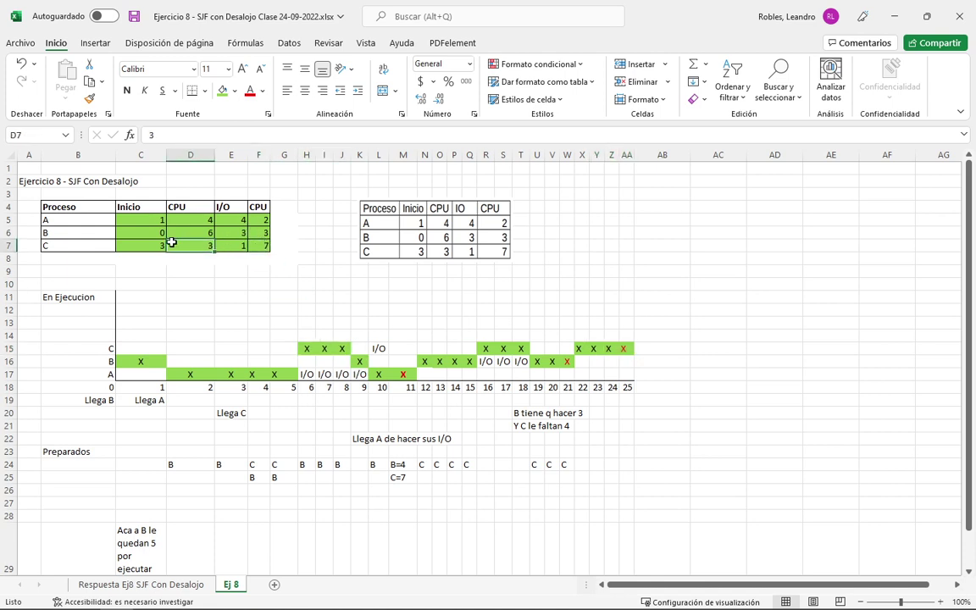
left_click(377, 348)
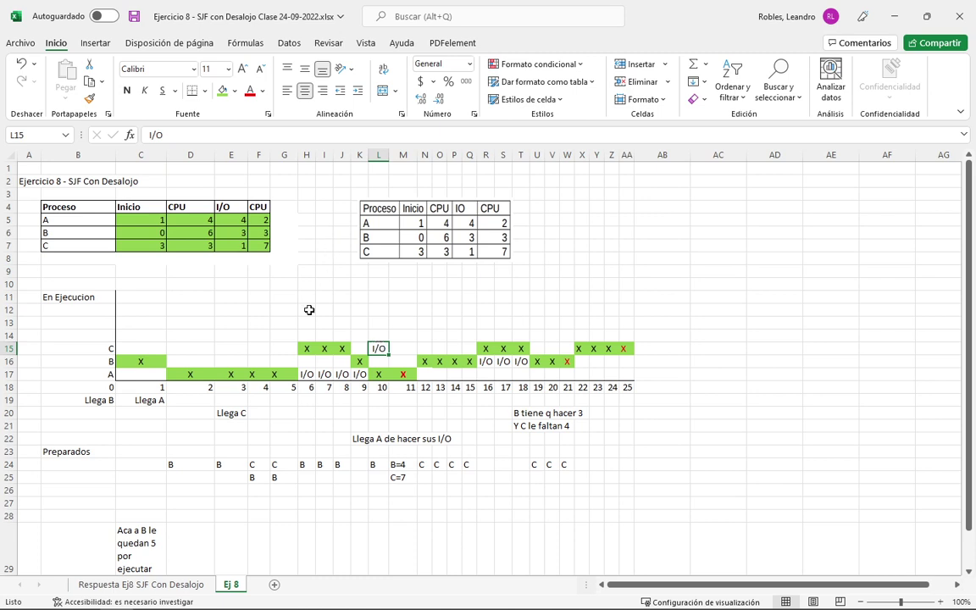
Review the full Gantt chart for processes A, B and C from time 1 to 25, including the Preparados queue.
left_click_drag(125, 336, 623, 375)
left_click(148, 361)
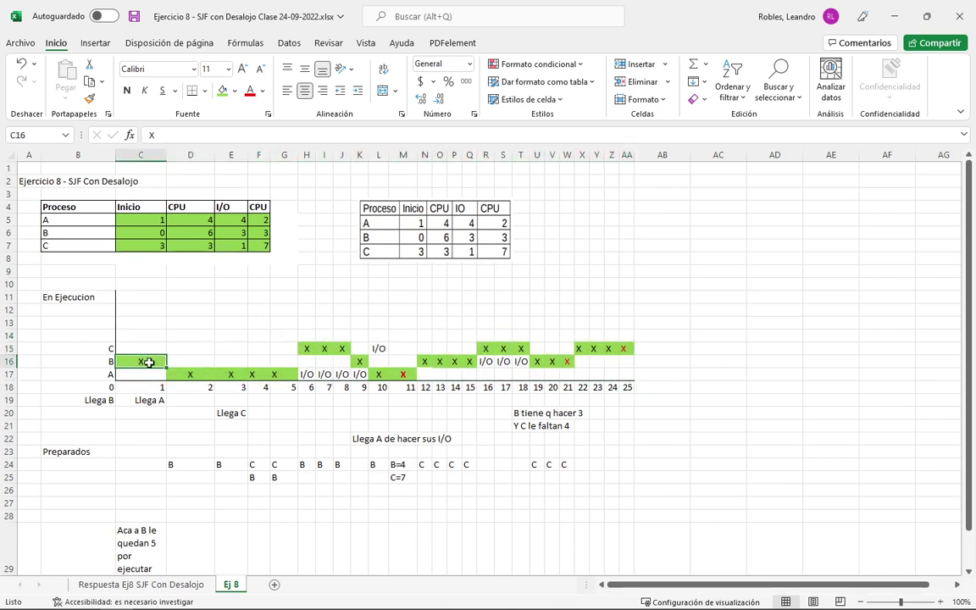
left_click_drag(180, 375, 360, 365)
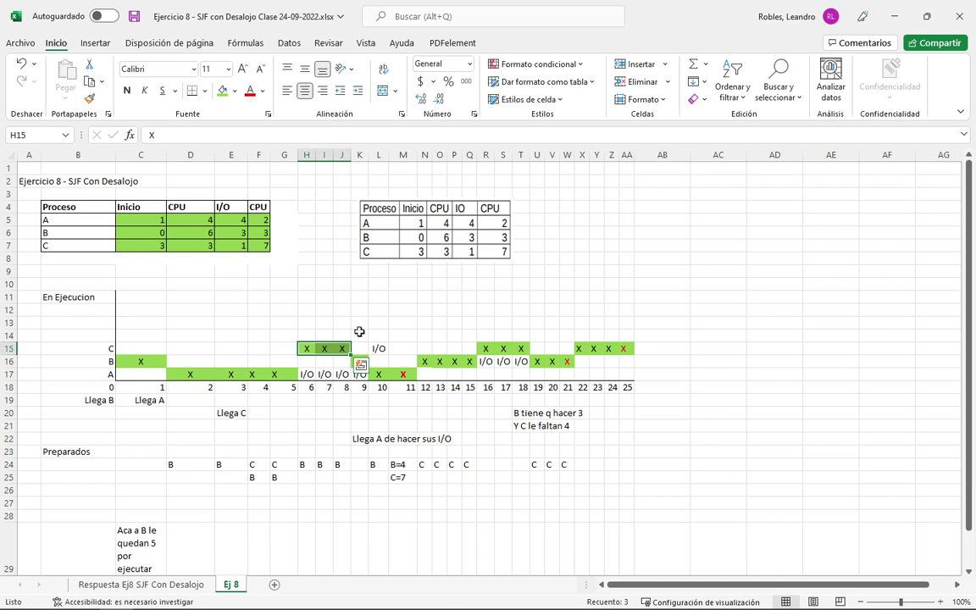
left_click(359, 334)
left_click(375, 374)
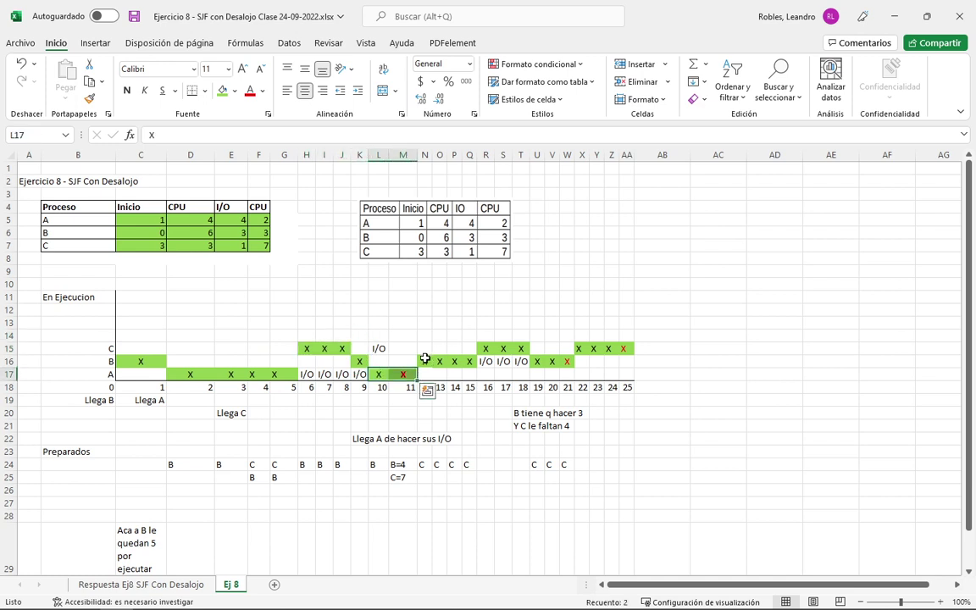
left_click_drag(424, 361, 518, 348)
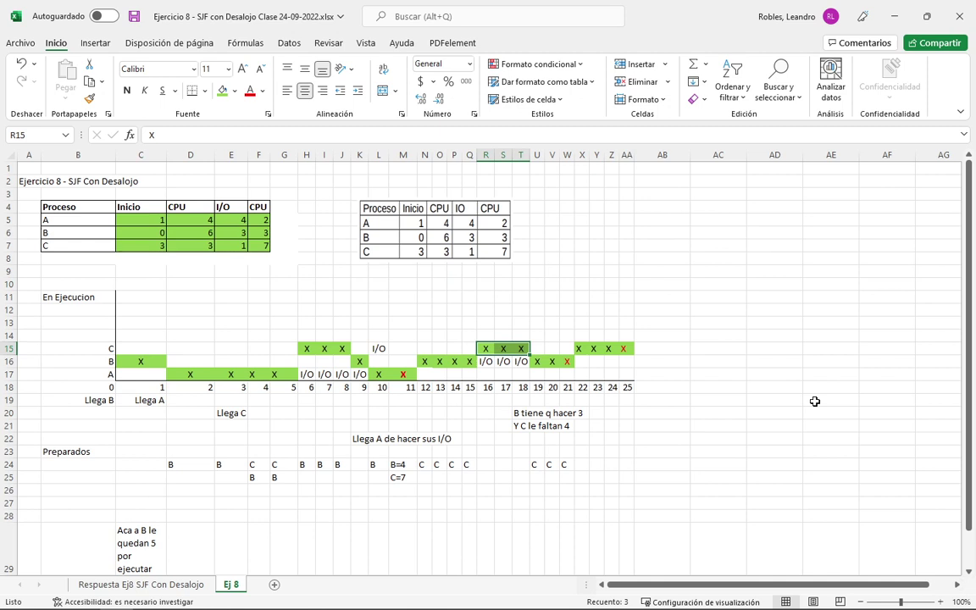
left_click(570, 361)
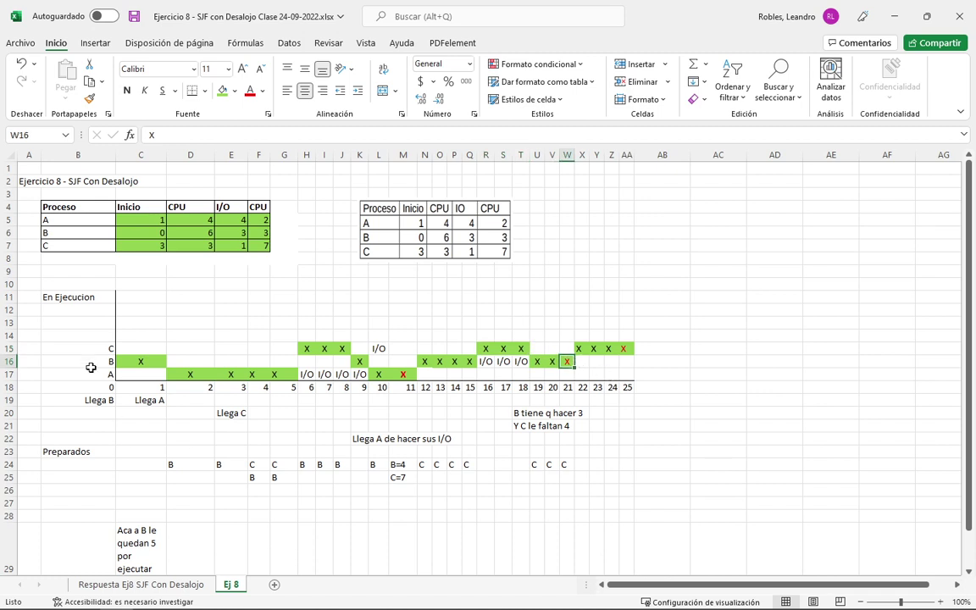
left_click_drag(125, 333, 567, 380)
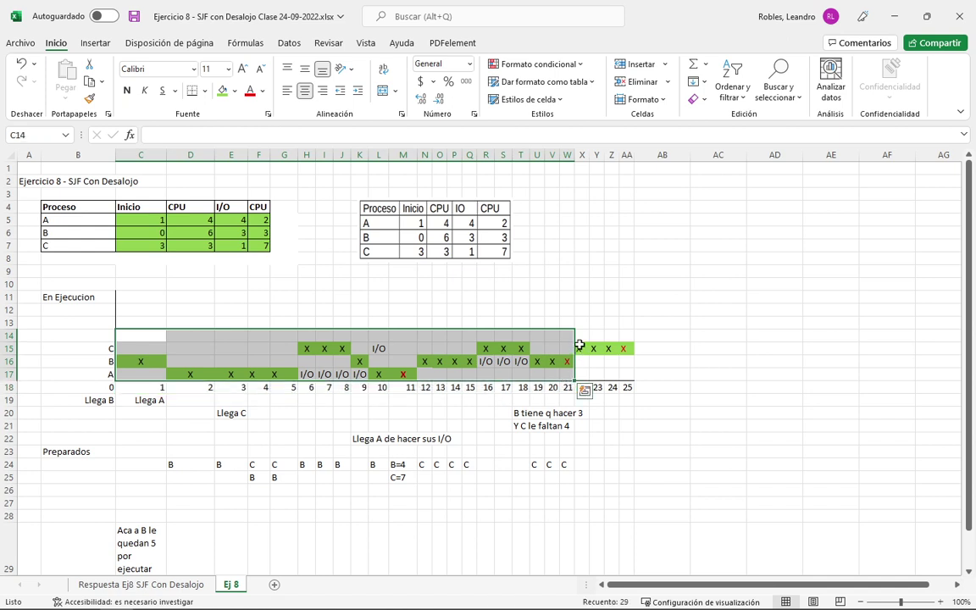
left_click_drag(580, 344, 626, 341)
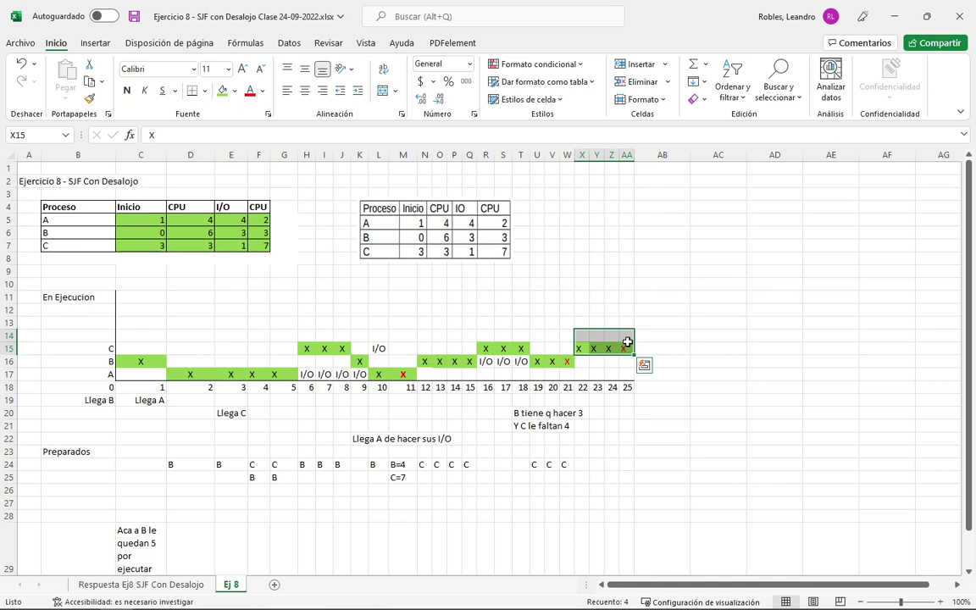
left_click(660, 322)
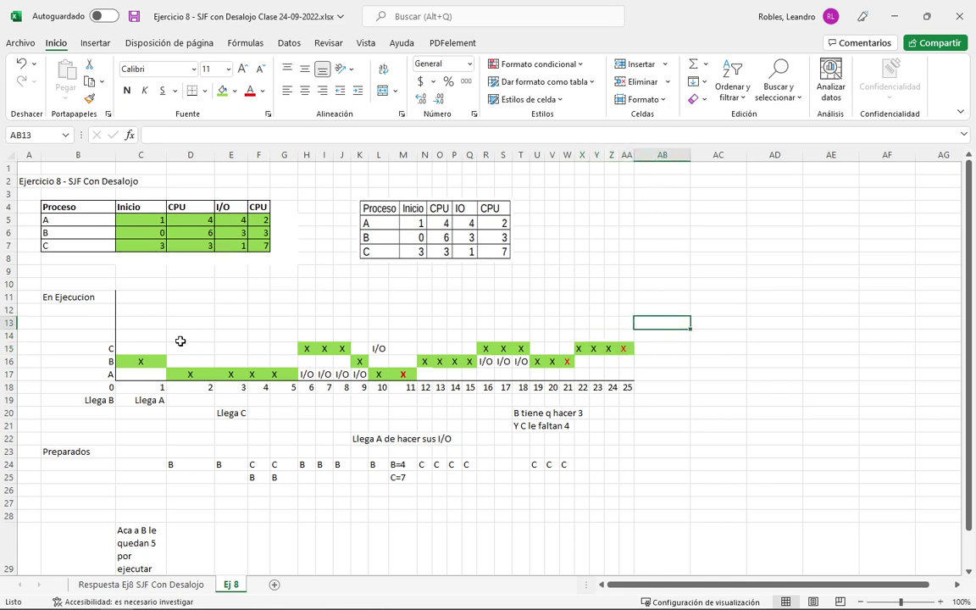
left_click_drag(85, 322, 694, 561)
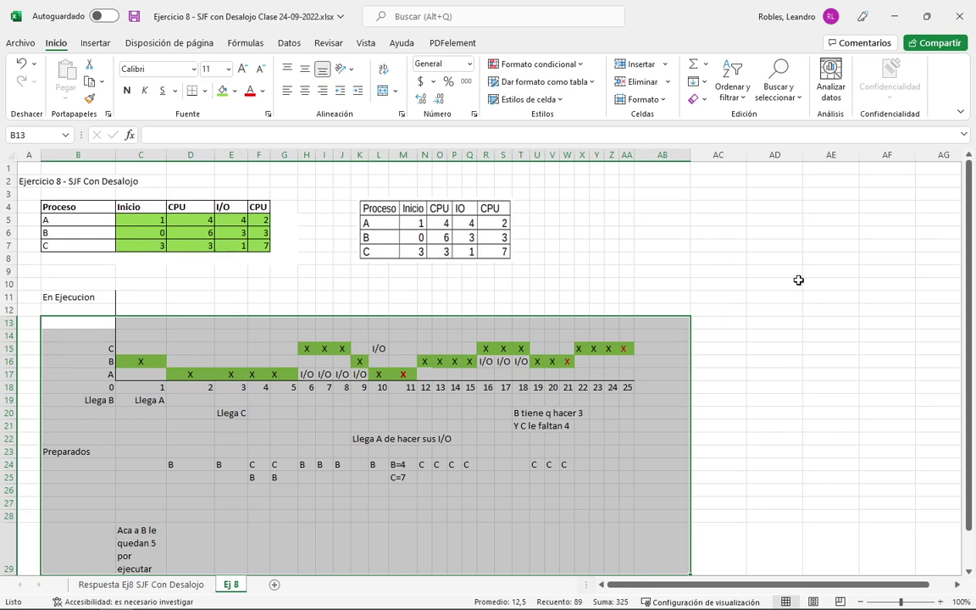
Compare the Ej 8 Gantt chart with the solution on the Respuesta Ej8 SJF Con Desalojo sheet.
left_click(181, 586)
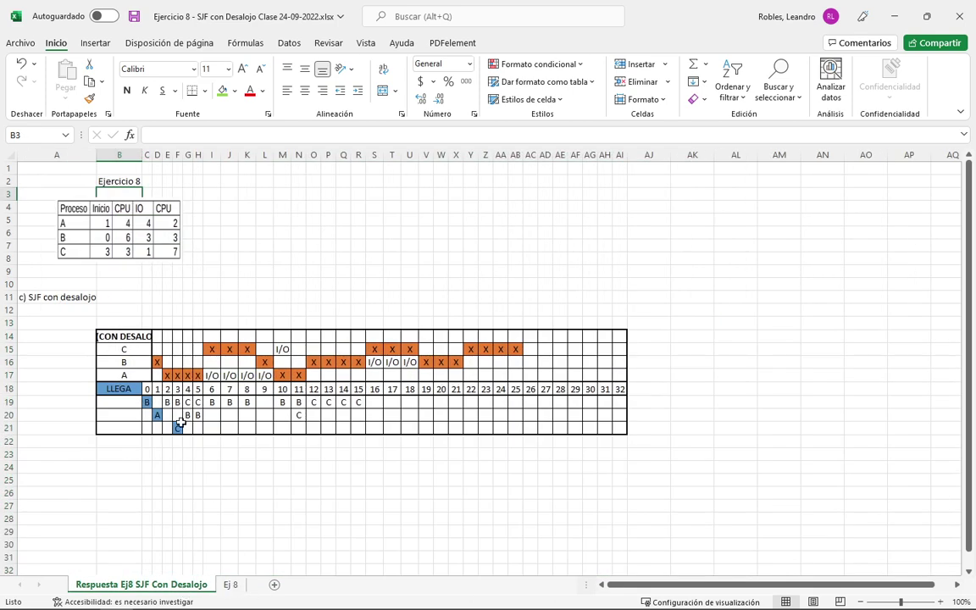
left_click(229, 585)
left_click(177, 586)
left_click(231, 584)
left_click(427, 360)
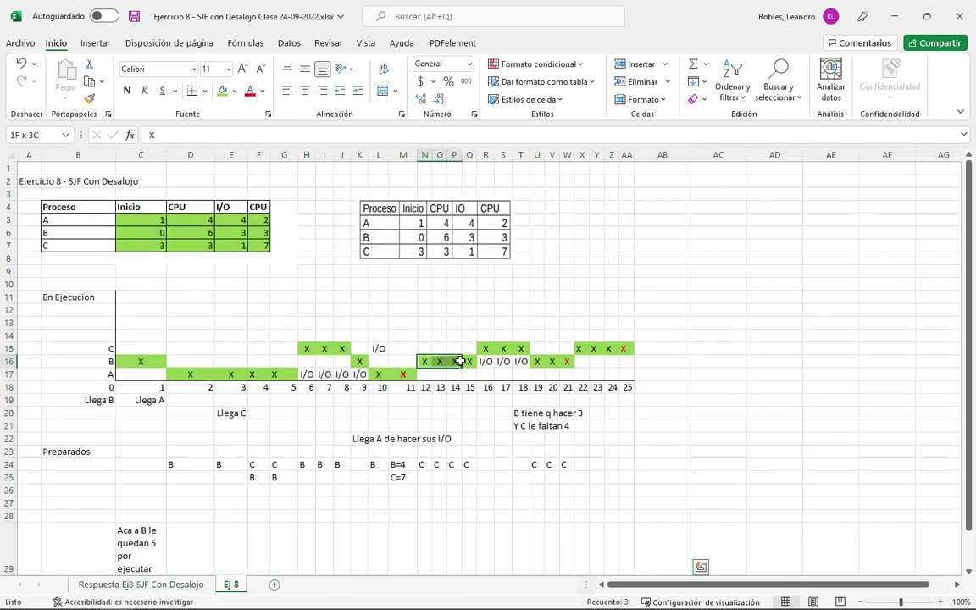
left_click_drag(486, 348, 518, 347)
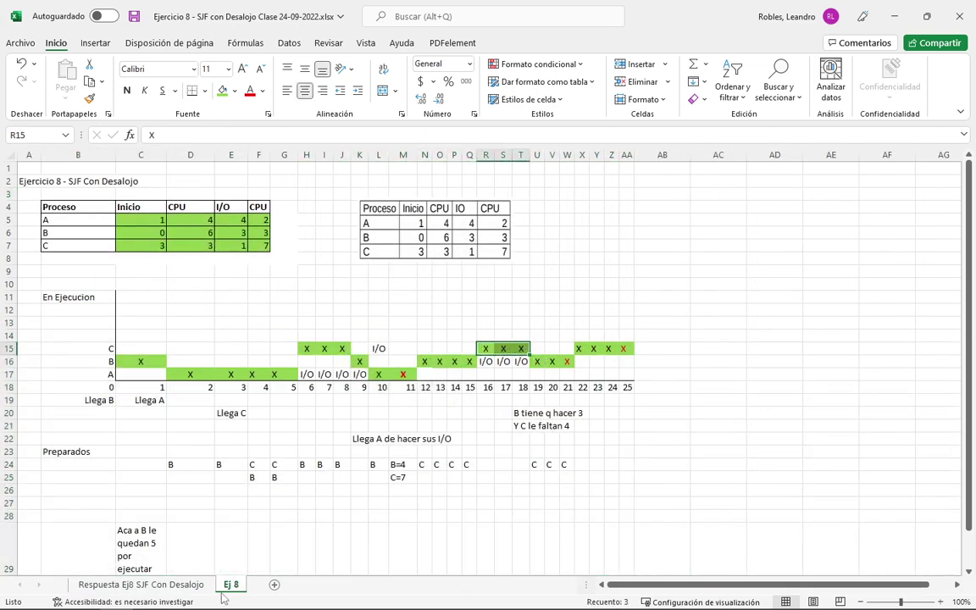
left_click(190, 587)
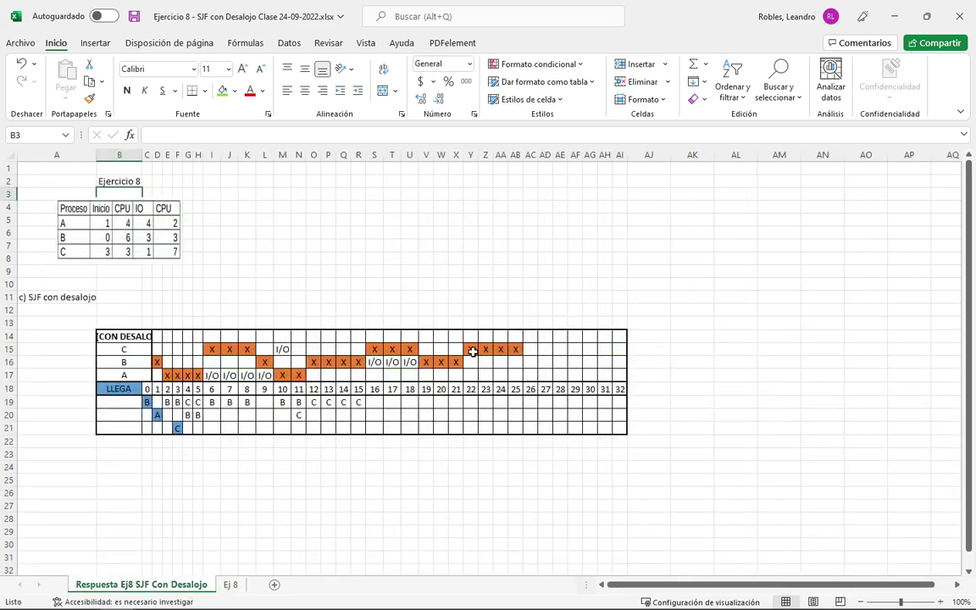
left_click(231, 585)
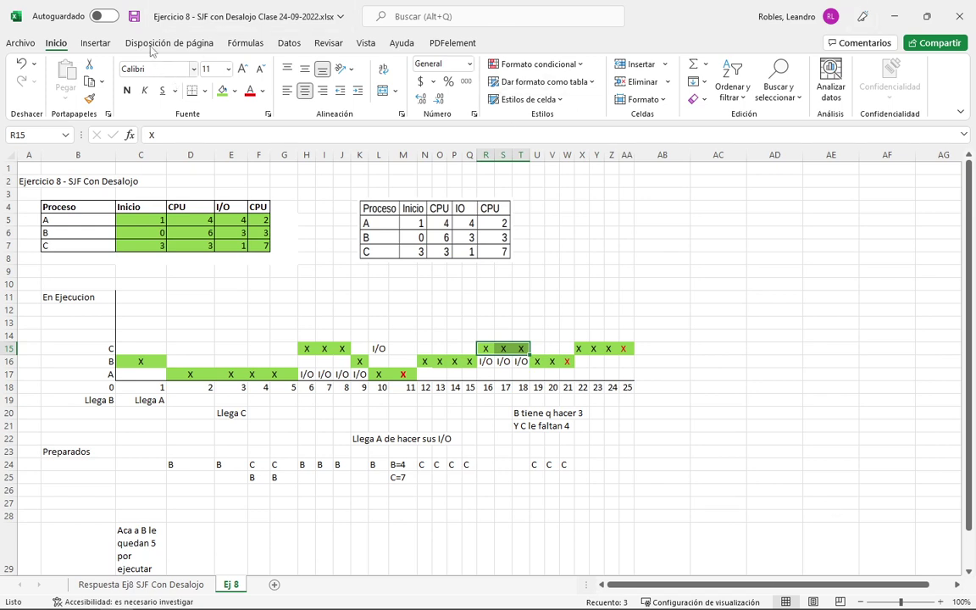
Save and close the Ejercicio 8 - SJF con Desalojo workbook.
left_click(135, 17)
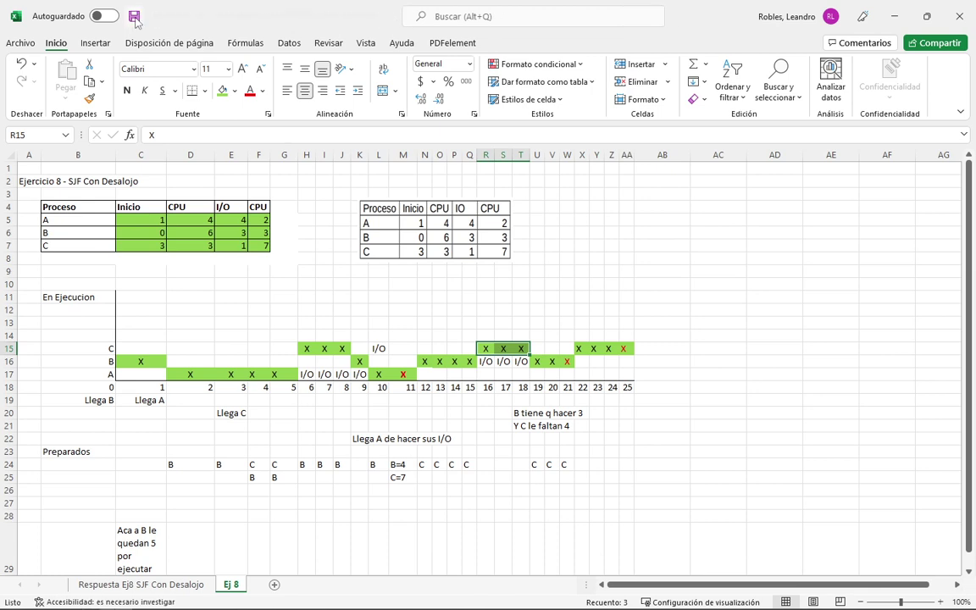
left_click(955, 17)
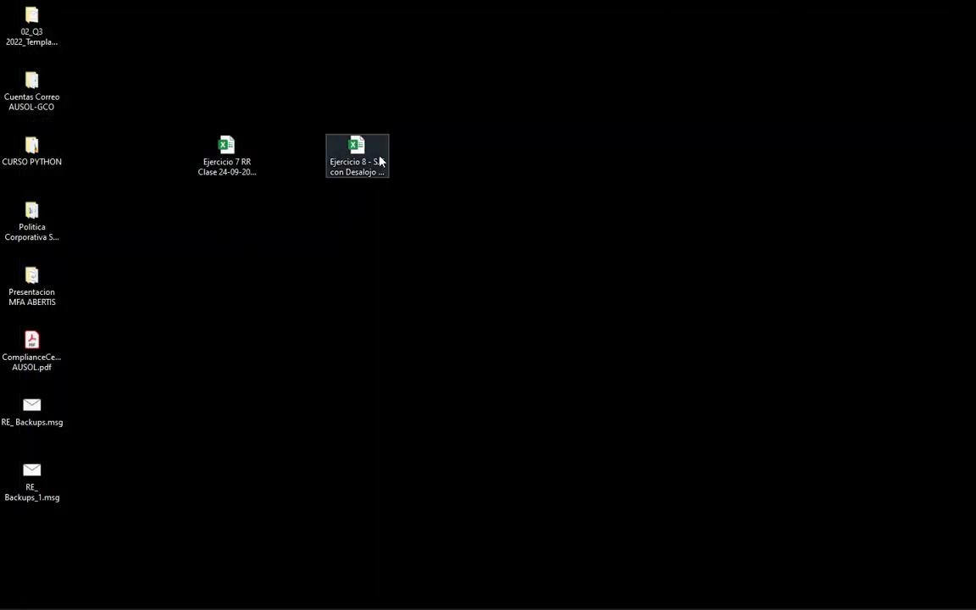
Open the desktop workbook Ejercicio 7 RR Clase 24-09-2022.
left_click(377, 161)
mouse_move(381, 161)
left_mouse_down()
mouse_move(895, 328)
mouse_move(381, 161)
left_mouse_up()
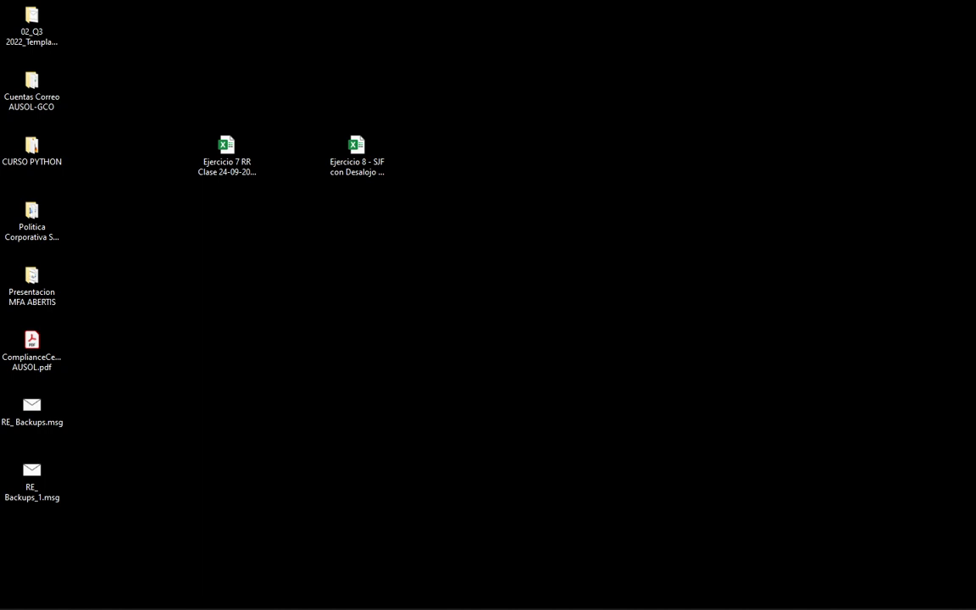
left_click(340, 152)
double_click(239, 161)
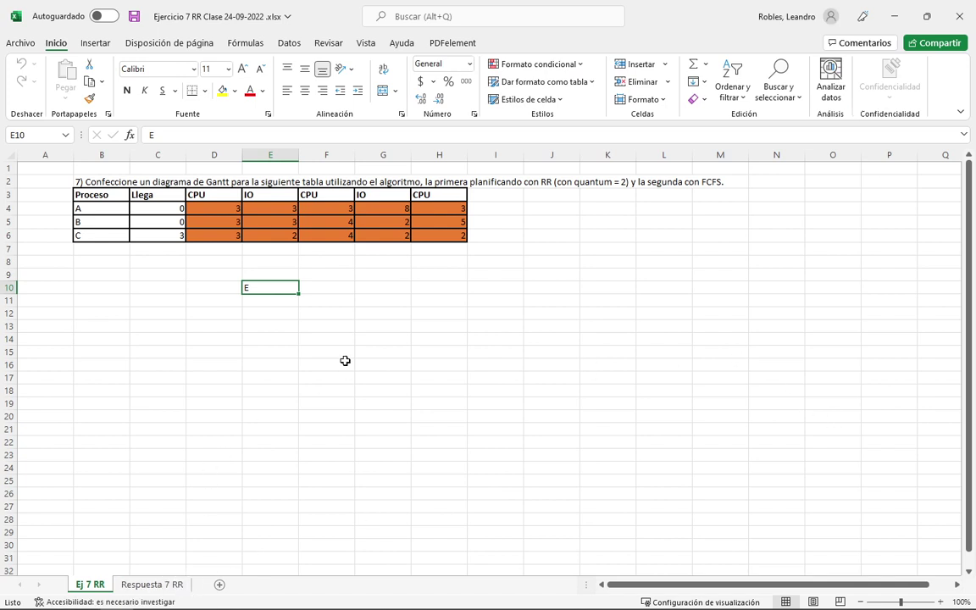
Clear the stray letter E from cell E10 on the Ej 7 RR sheet.
left_click(184, 276)
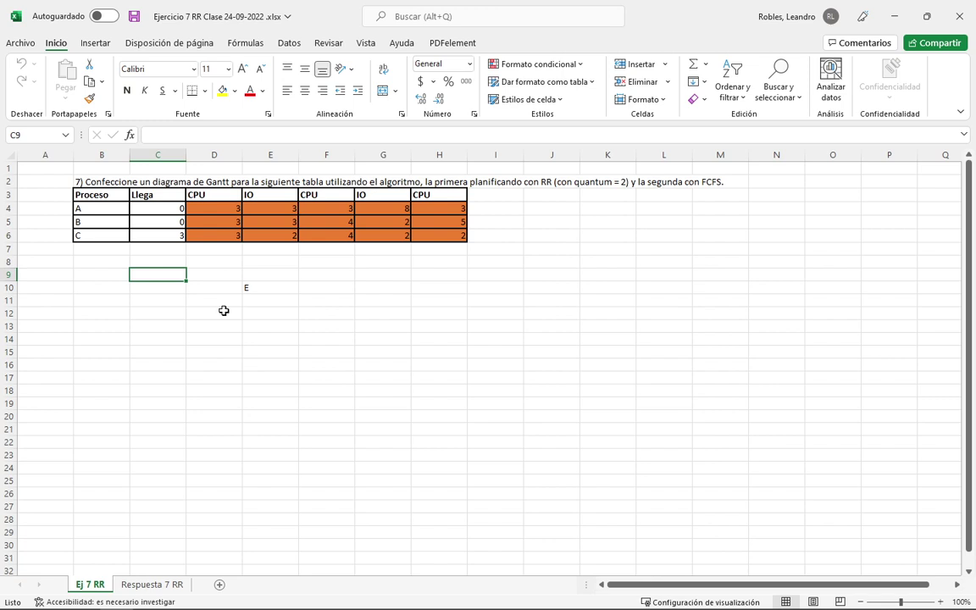
left_click(252, 288)
key("BackSpace")
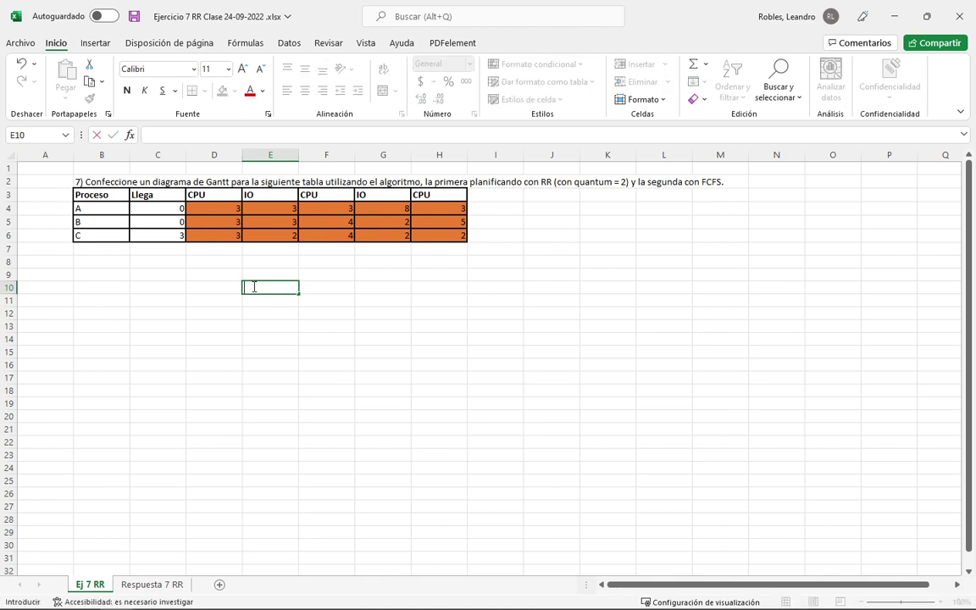
key("Return")
left_click(150, 338)
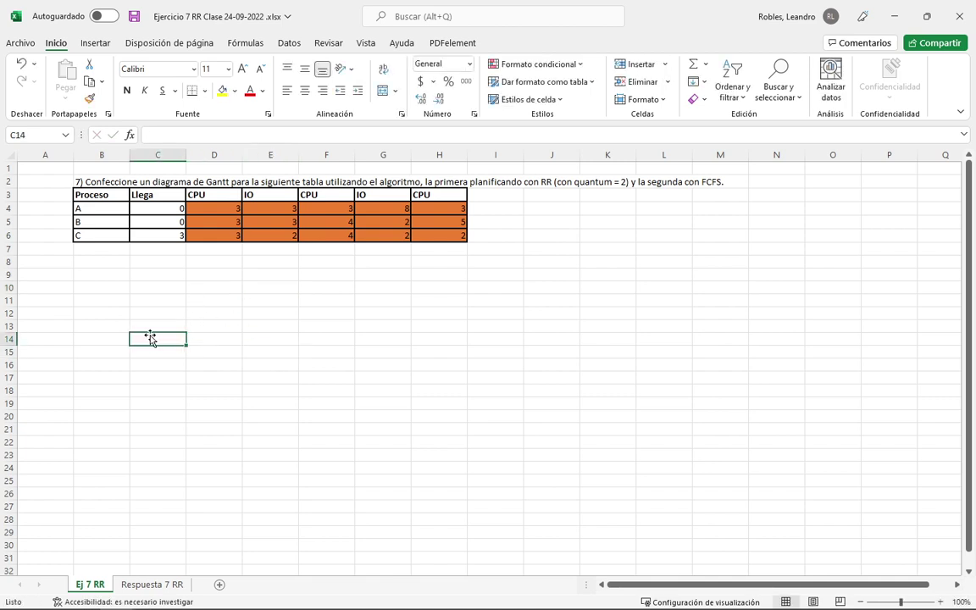
type("hdhshd")
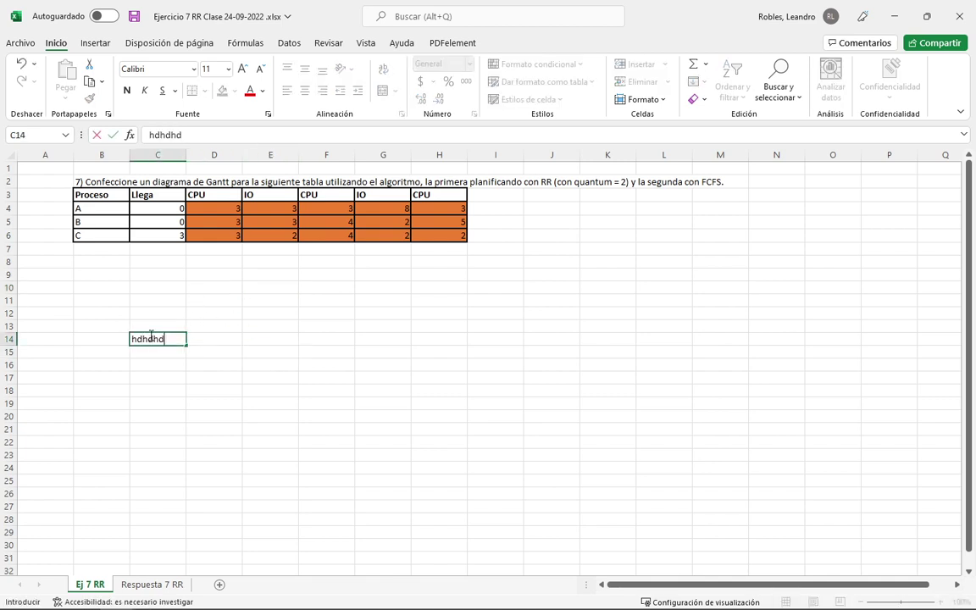
key("Return")
left_click(127, 339)
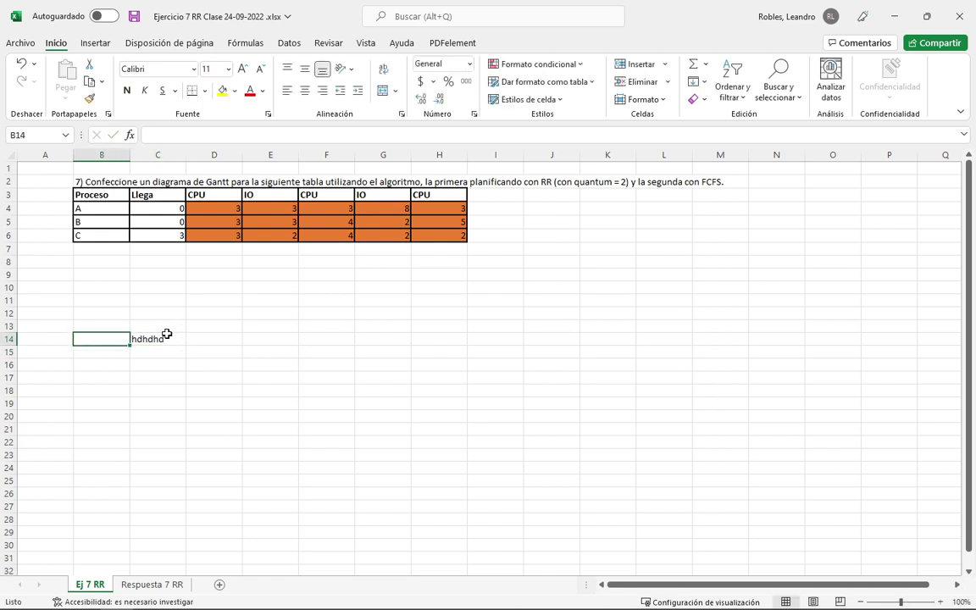
left_click(158, 339)
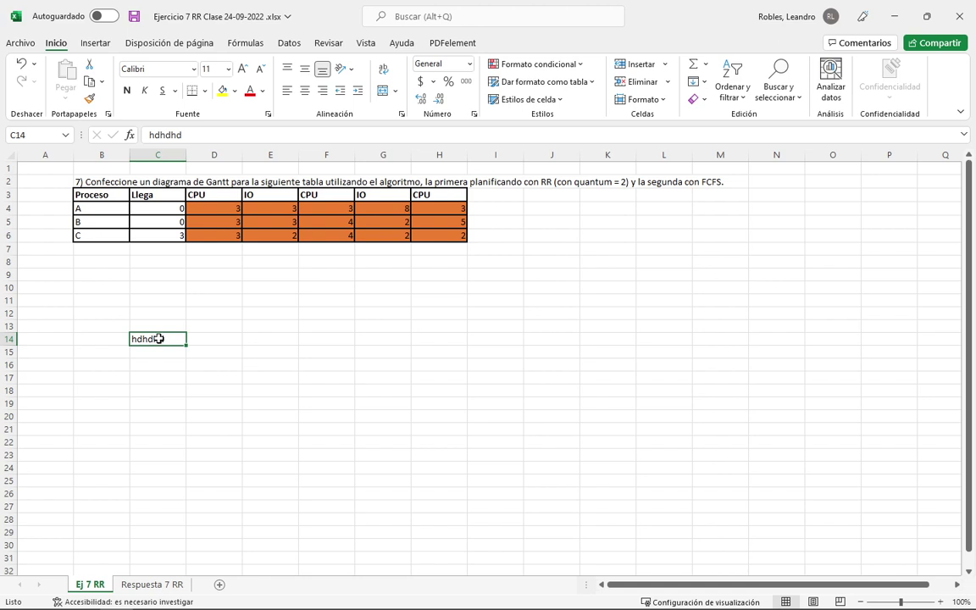
key("Delete")
Add a left border to cells B14:B19 as the vertical axis of the Gantt diagram.
left_click_drag(100, 338, 89, 398)
left_click(204, 91)
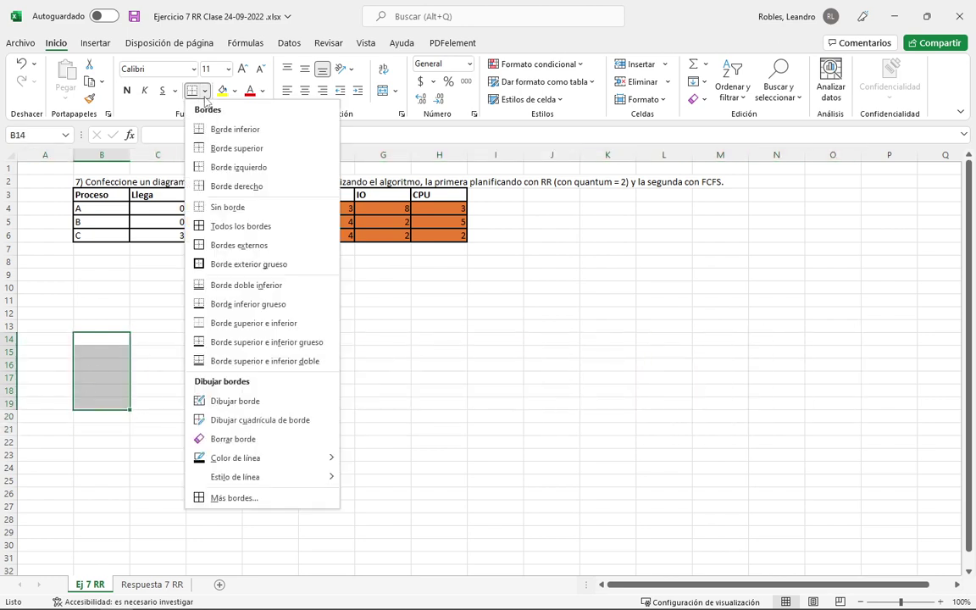
left_click(222, 167)
Add a bottom border to cells B19:Q19 as the horizontal time axis of the Gantt diagram.
left_click(120, 398)
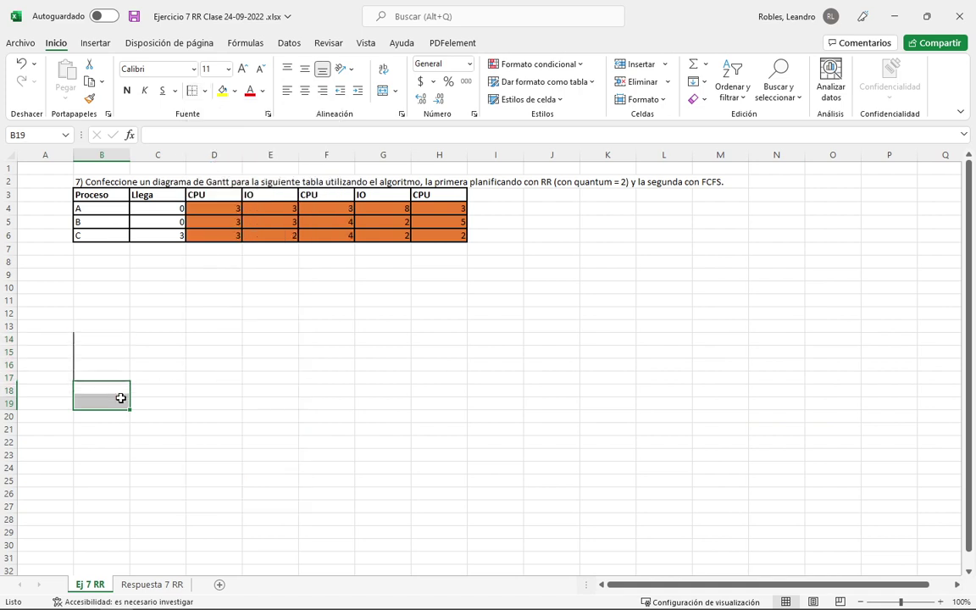
left_click_drag(113, 403, 932, 403)
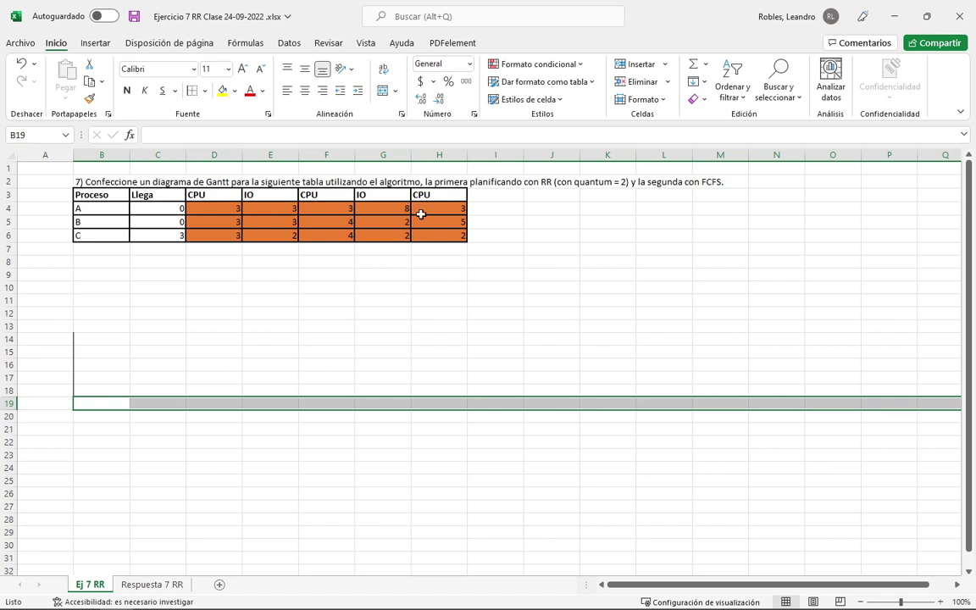
left_click(206, 91)
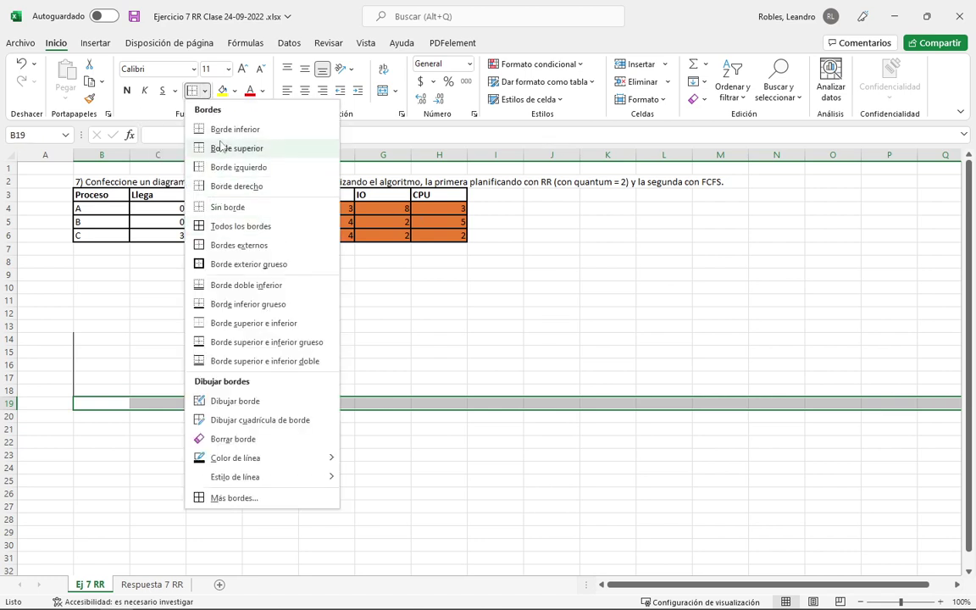
left_click(221, 132)
left_click(211, 348)
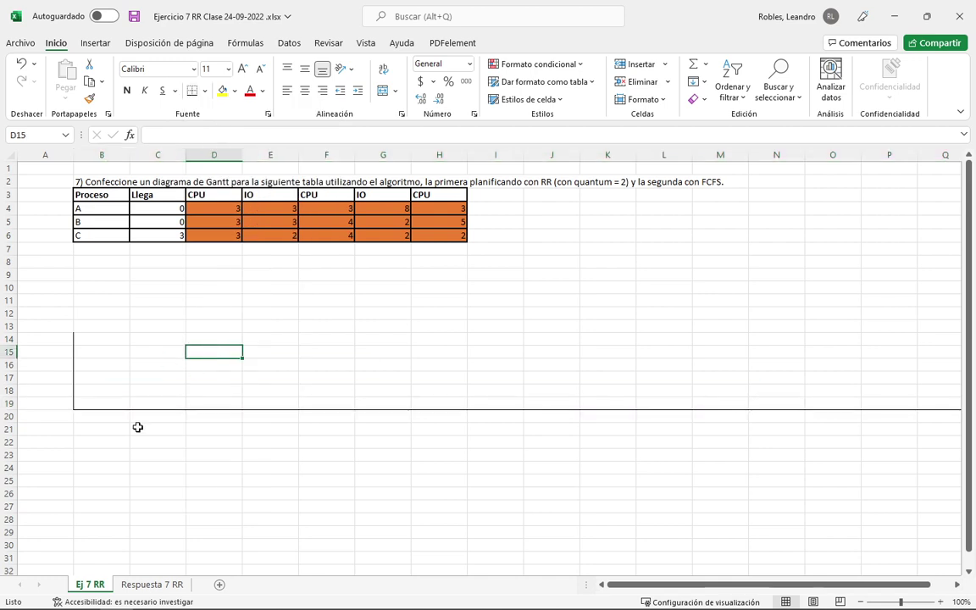
Number the time axis in row 20, entering 0 in A20 and 1 in B20 and filling the series through 16 in Q20.
left_click(92, 412)
left_click(62, 416)
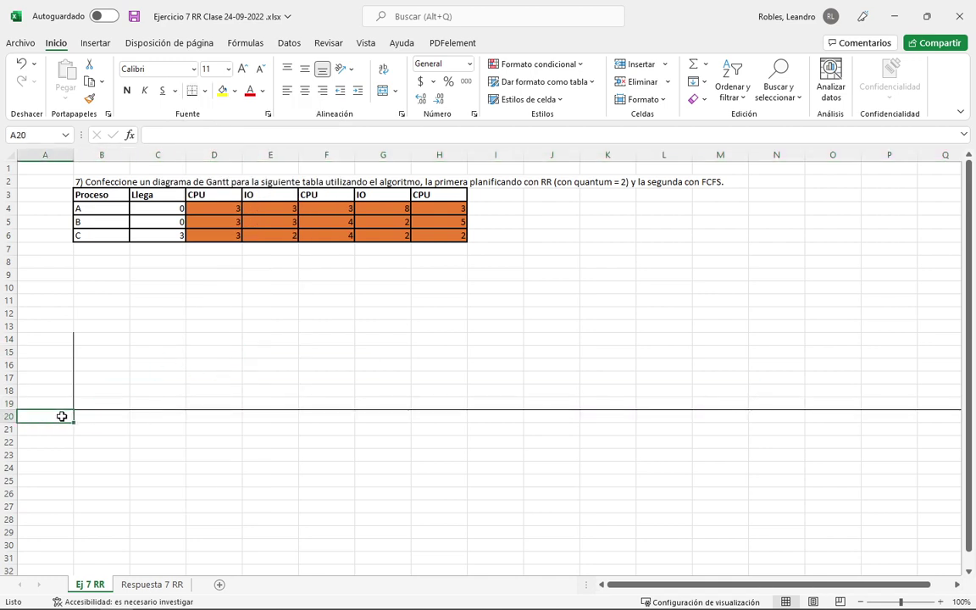
type("0")
key("Return")
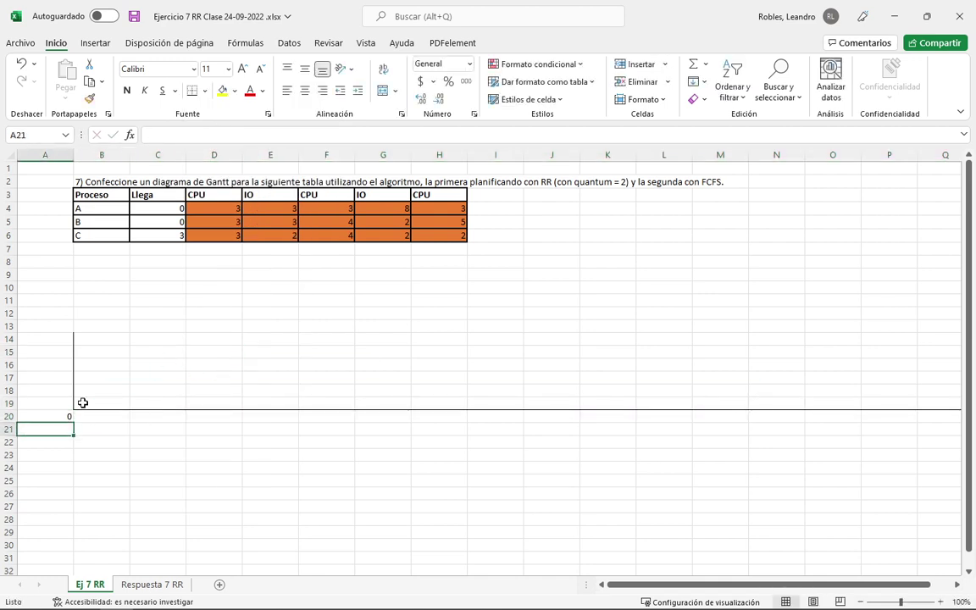
left_click(100, 415)
type("1")
left_click(142, 444)
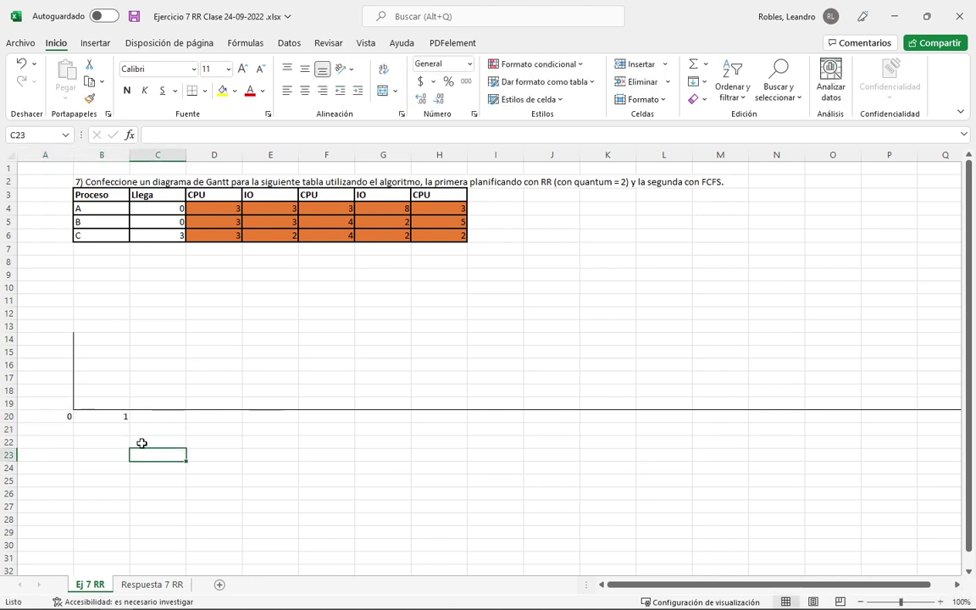
left_click_drag(58, 414, 953, 402)
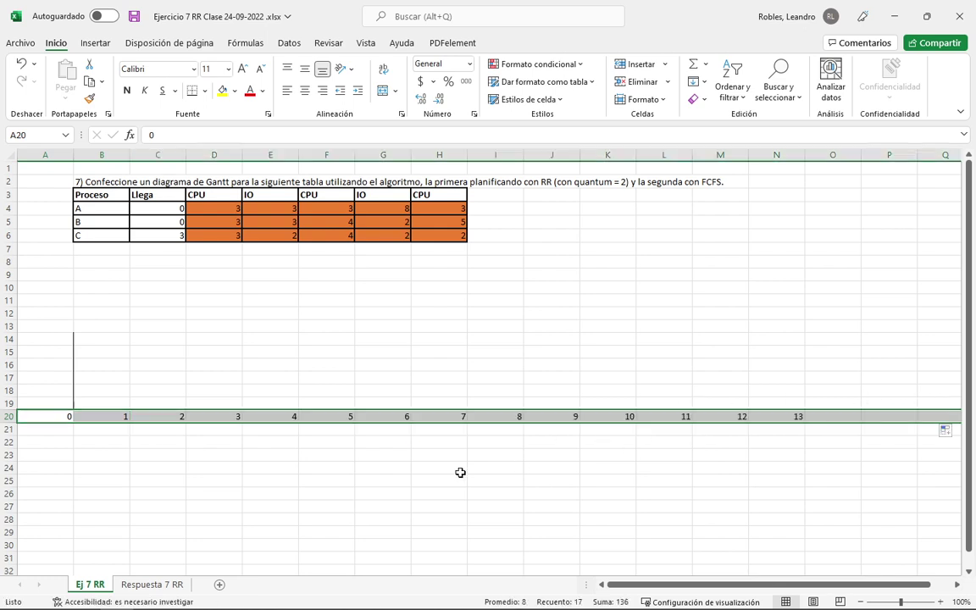
left_click(404, 481)
Autofit all column widths, merging the exercise statement across B2:R2 so that column B can shrink to its table contents.
mouse_move(72, 155)
left_mouse_down()
mouse_move(29, 158)
mouse_move(75, 156)
left_mouse_up()
left_click(7, 158)
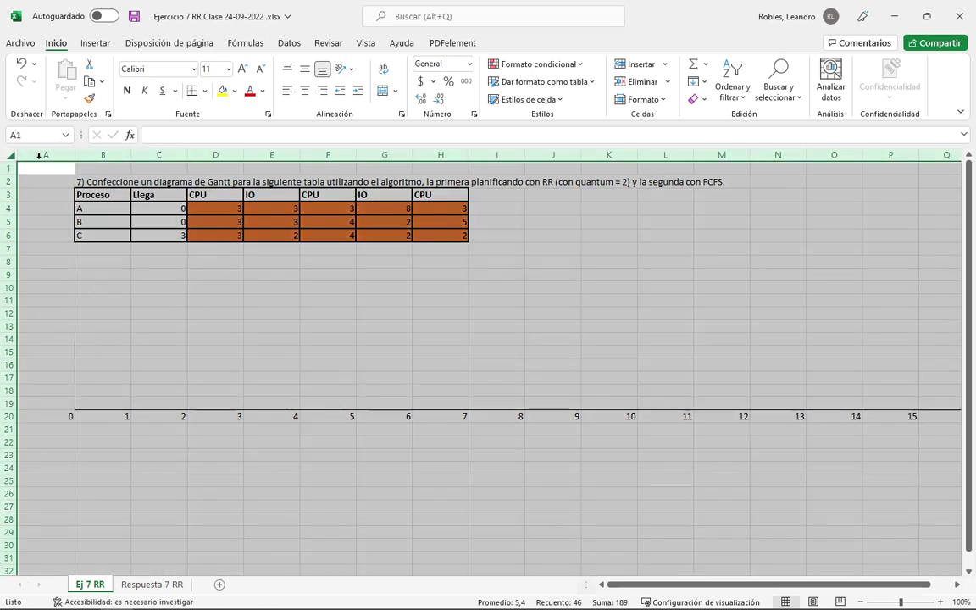
double_click(133, 154)
left_click_drag(122, 185, 951, 176)
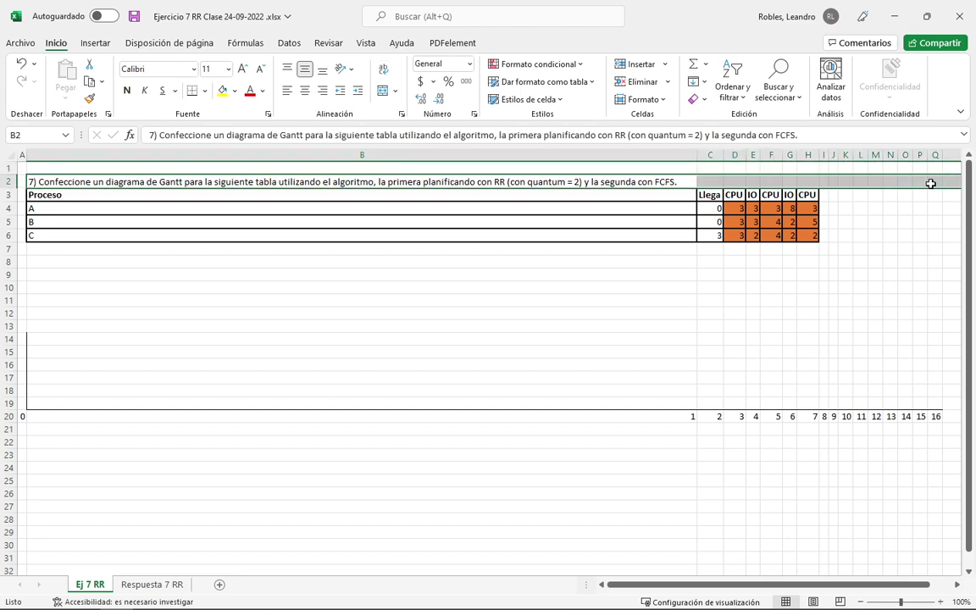
right_click(929, 188)
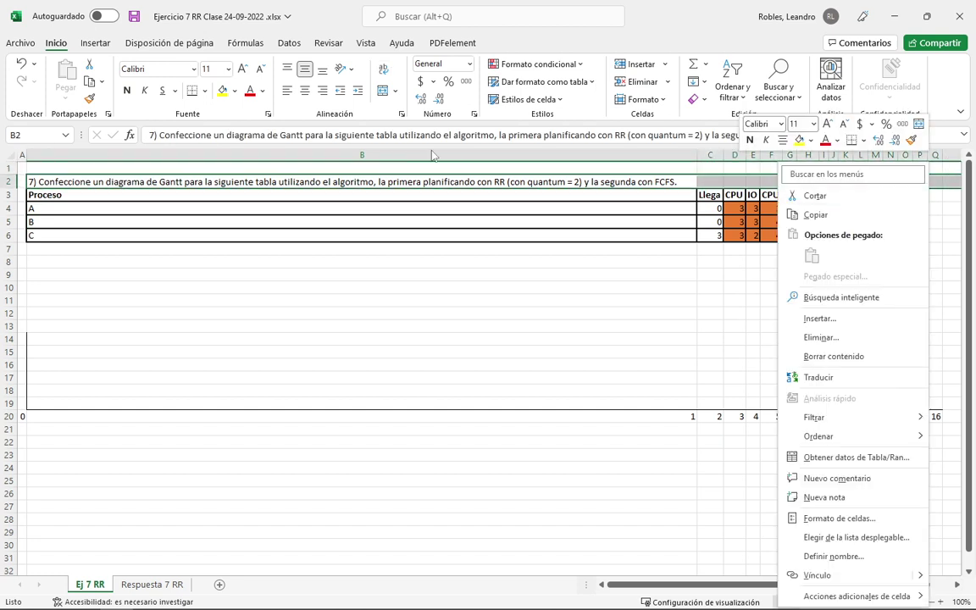
left_click(383, 91)
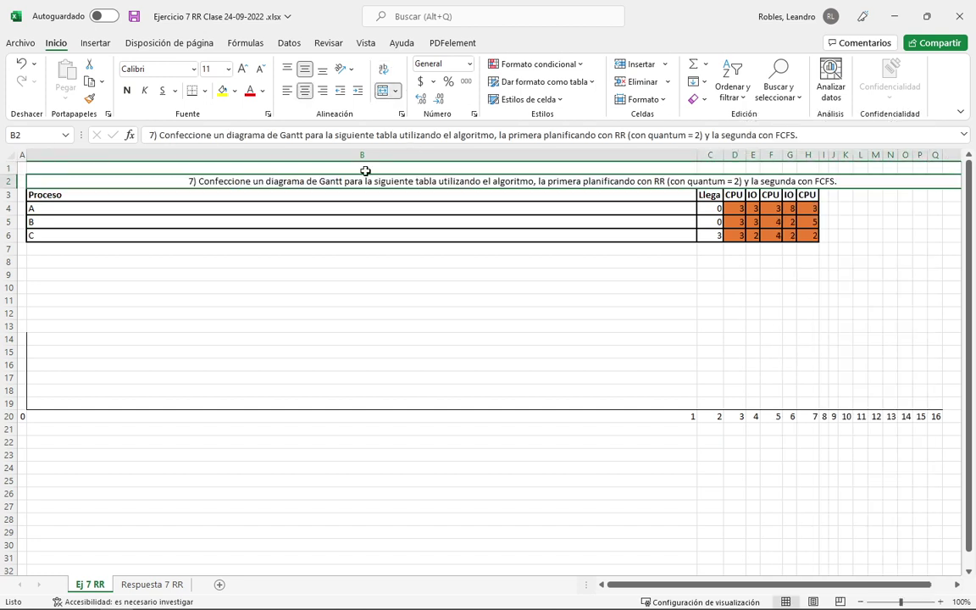
double_click(696, 154)
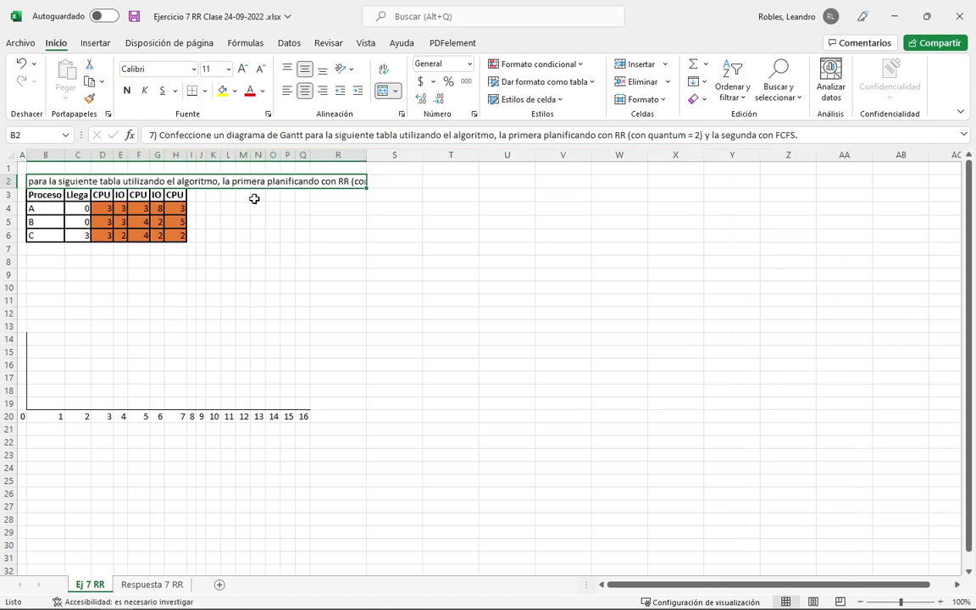
Re-merge the exercise statement across the wider range B2:AA2 and align its text to the left.
left_click(326, 261)
left_click_drag(220, 180, 827, 179)
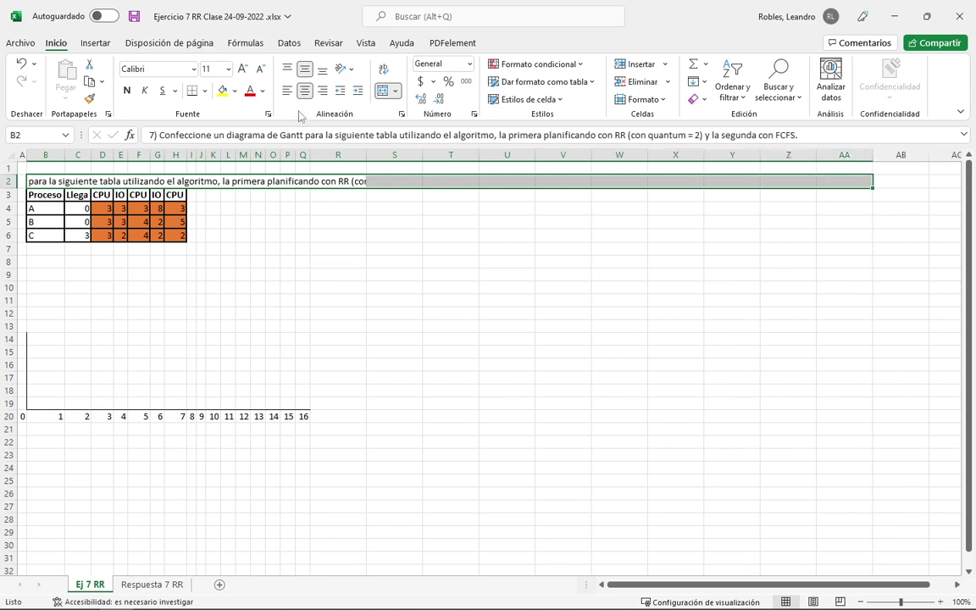
left_click(383, 90)
left_click(383, 90)
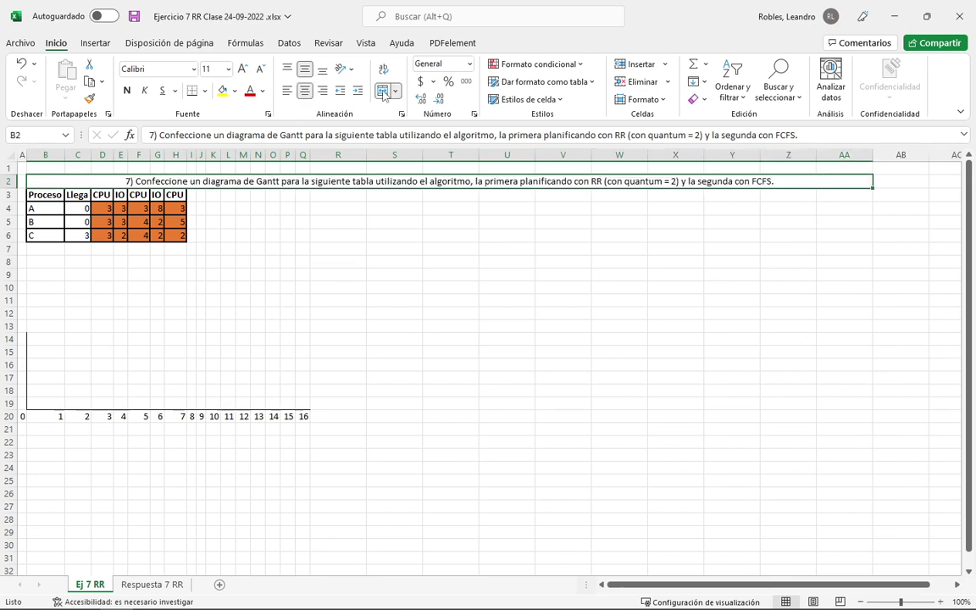
left_click(376, 194)
left_click(178, 171)
left_click(179, 181)
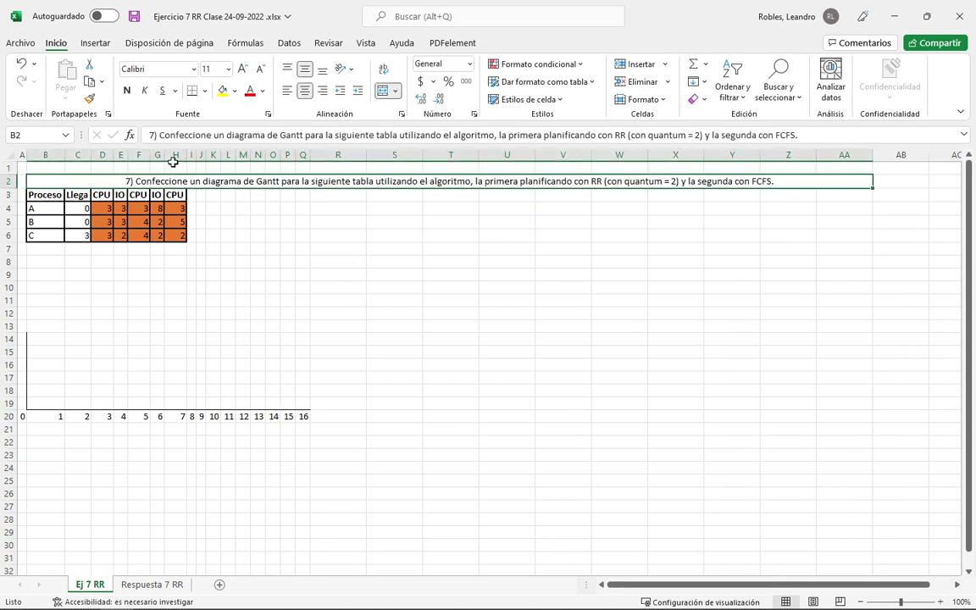
left_click(288, 91)
left_click(324, 349)
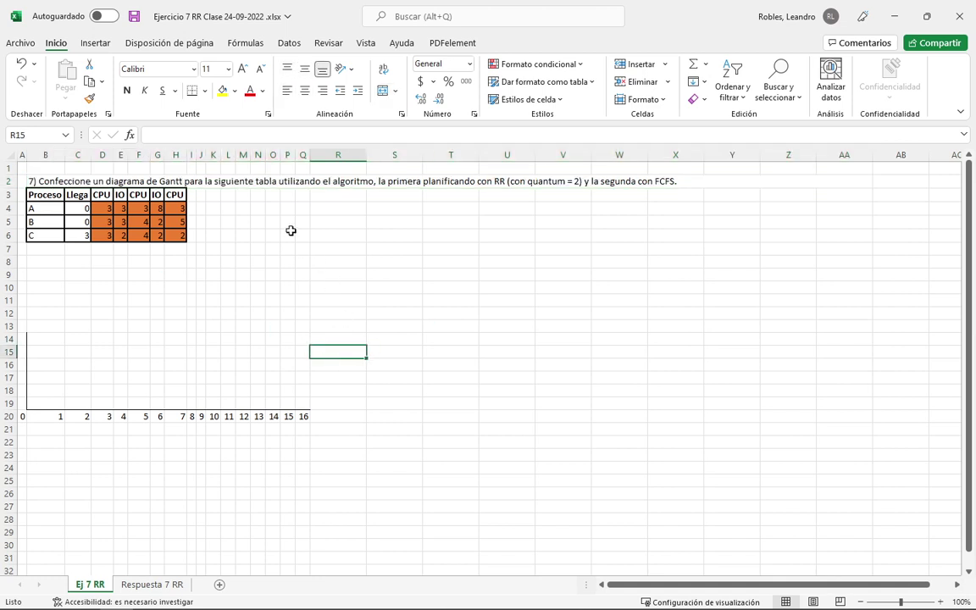
Insert a blank row at row 3 above the process table and widen column A.
right_click(9, 194)
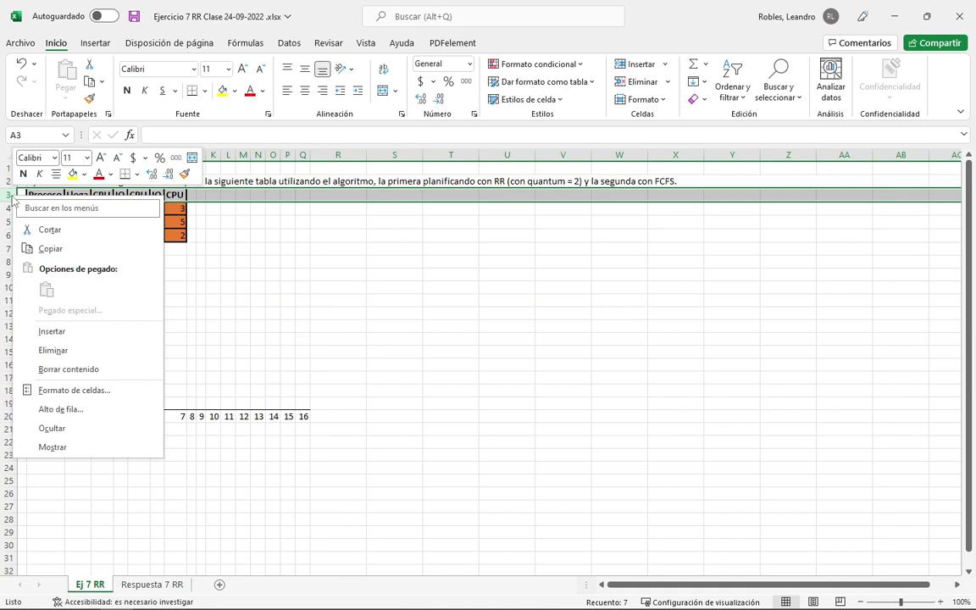
left_click(71, 331)
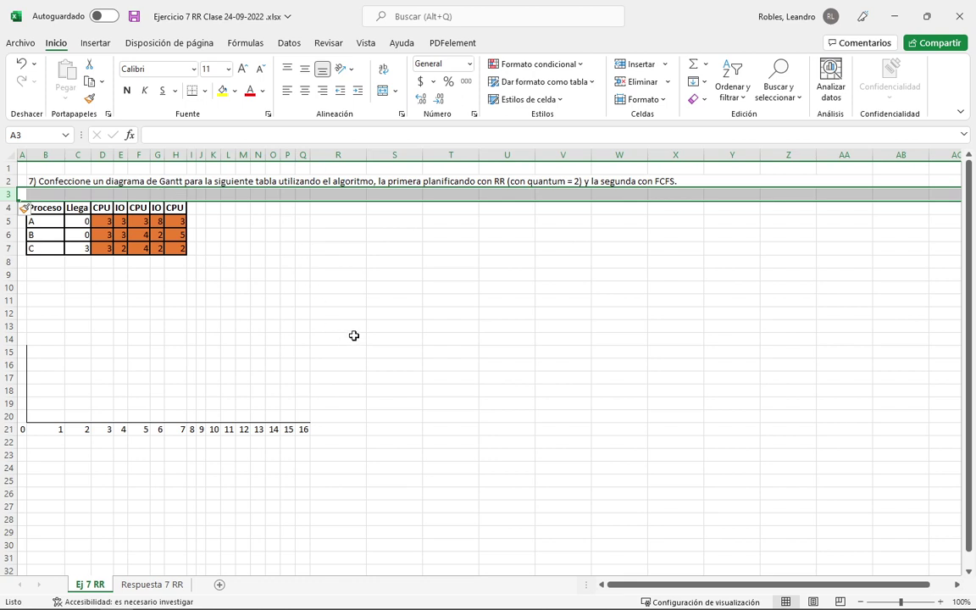
left_click(23, 154)
left_click_drag(23, 155, 104, 159)
left_click(365, 300)
Examine the solved Gantt chart on the Respuesta 7 RR sheet to see how far its timeline extends.
left_click_drag(179, 221, 260, 248)
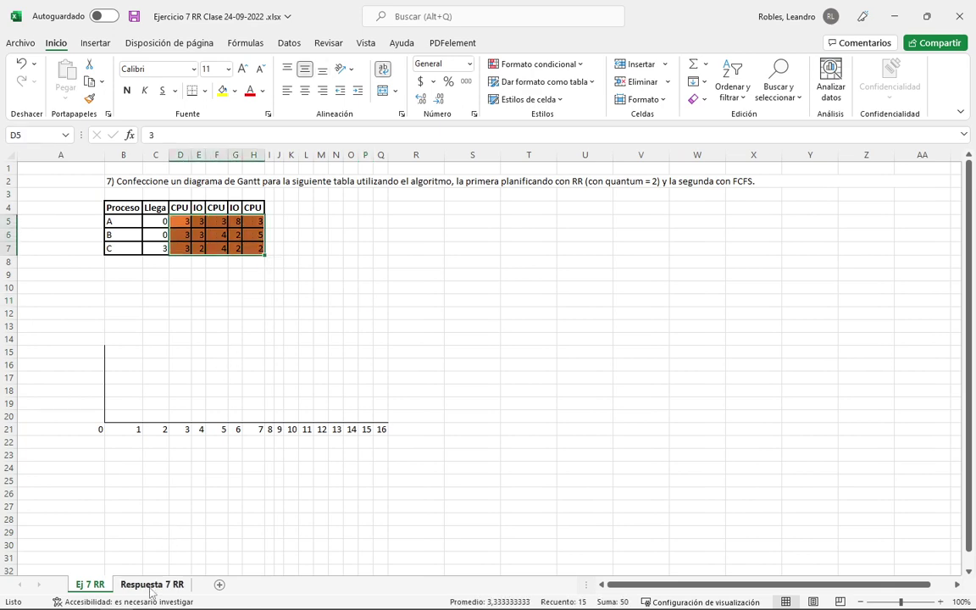
left_click(149, 586)
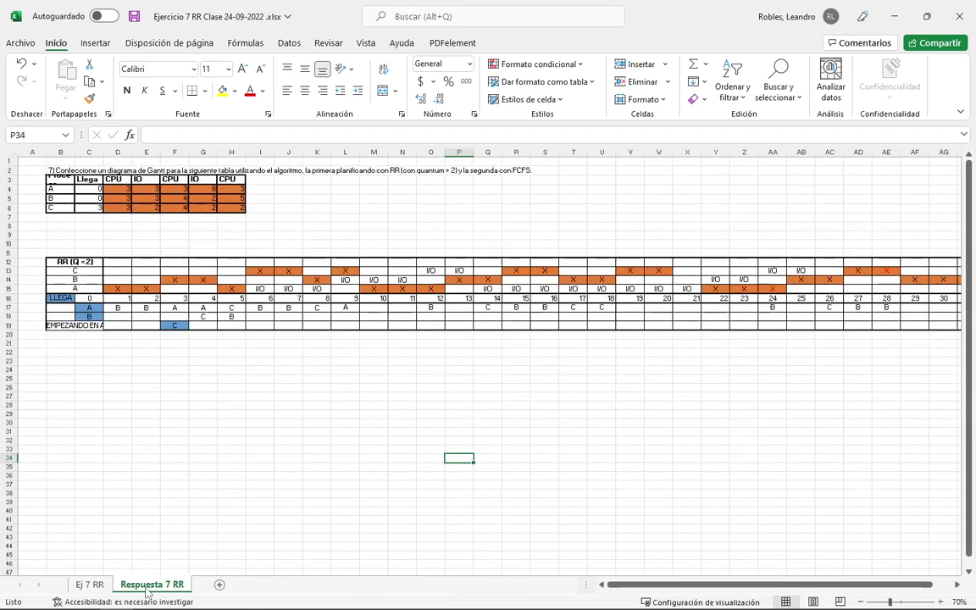
left_click(91, 586)
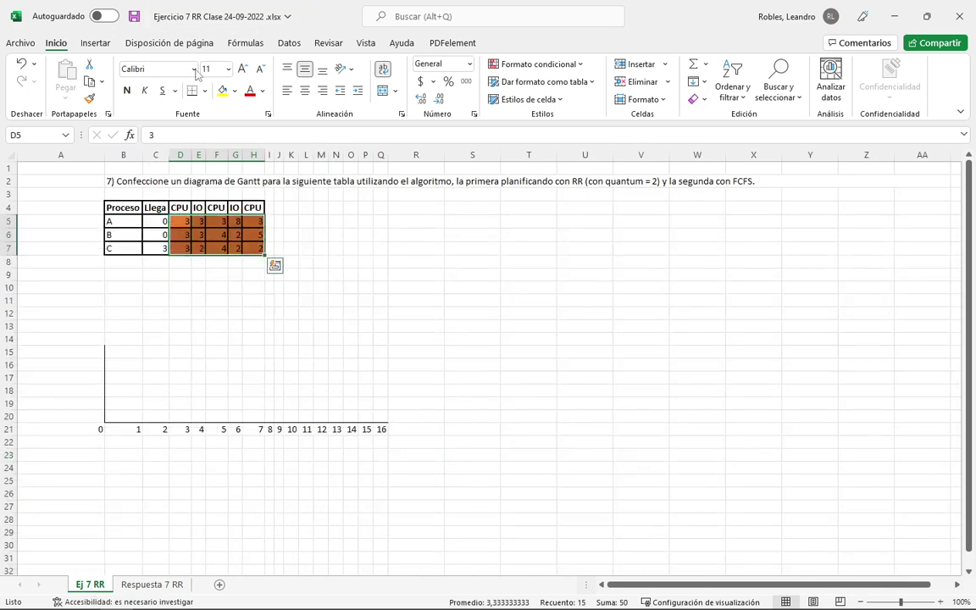
left_click(152, 585)
left_click(767, 289)
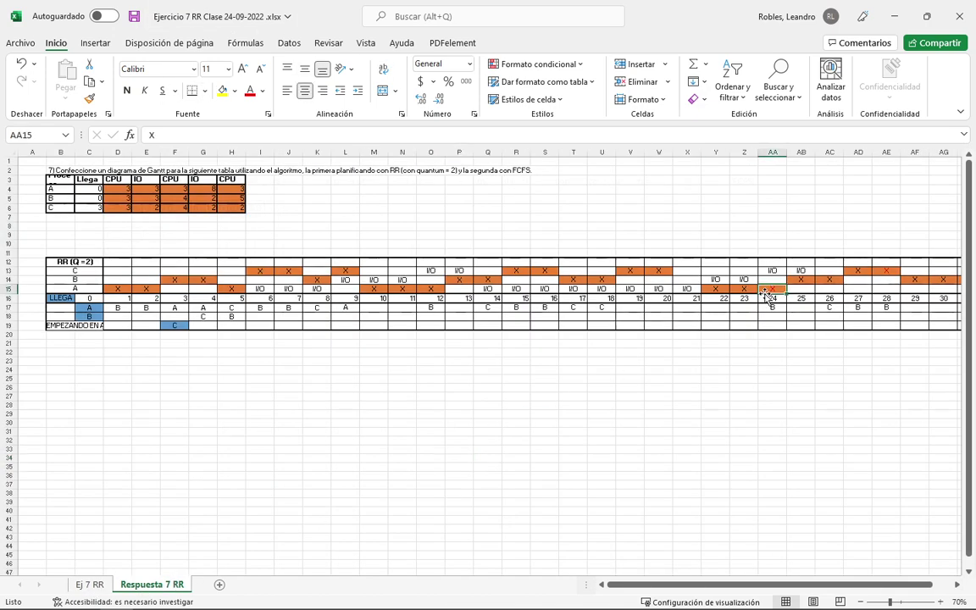
key("Right")
key("Right")
key("Right")
key("Right")
key("Right")
key("Right")
key("Right")
key("Right")
key("Right")
key("Right")
key("Right")
key("Right")
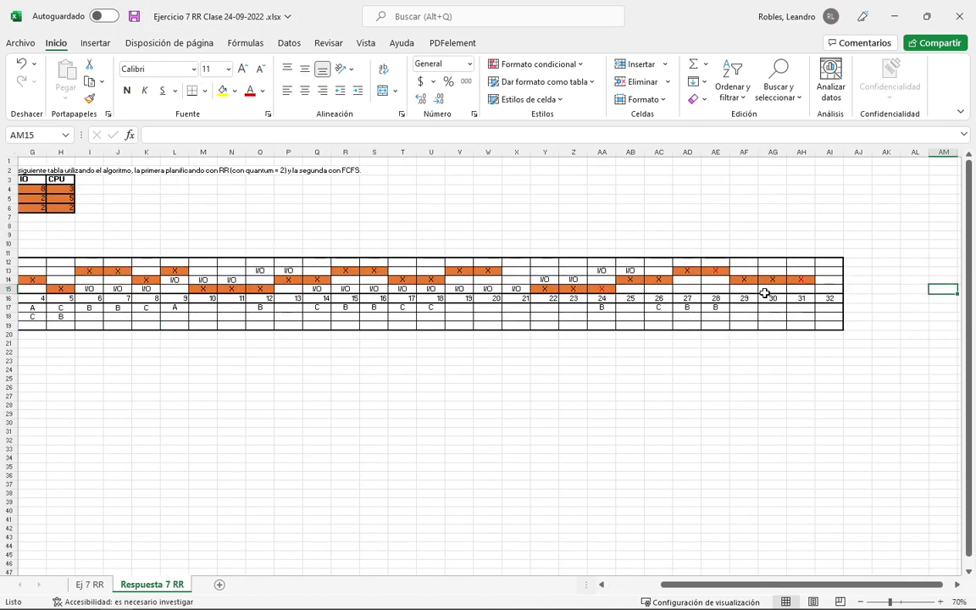
Extend the time numbering in row 21 of the Ej 7 RR sheet up to 33 and autofit all columns again.
left_click(90, 585)
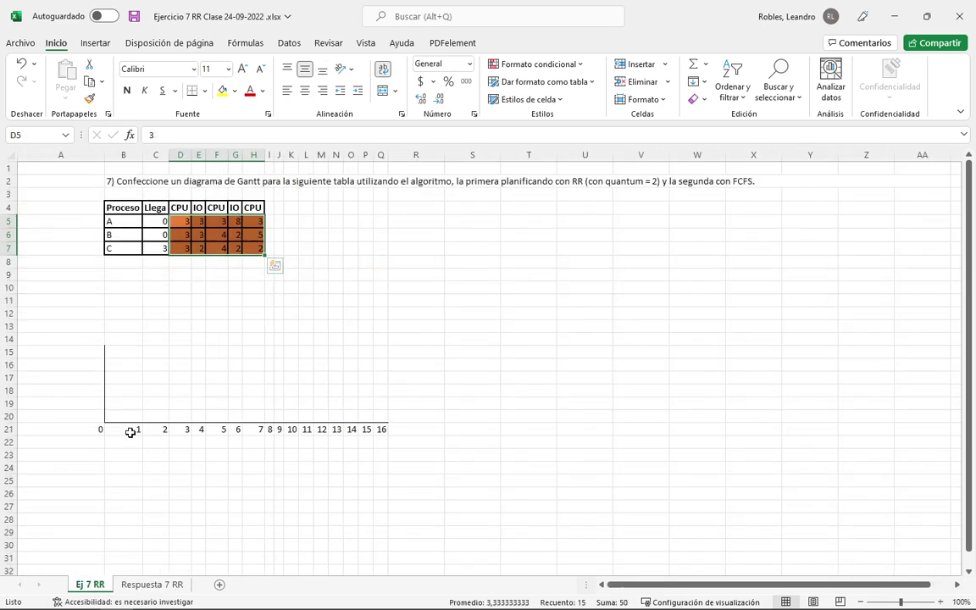
left_click_drag(131, 430, 925, 434)
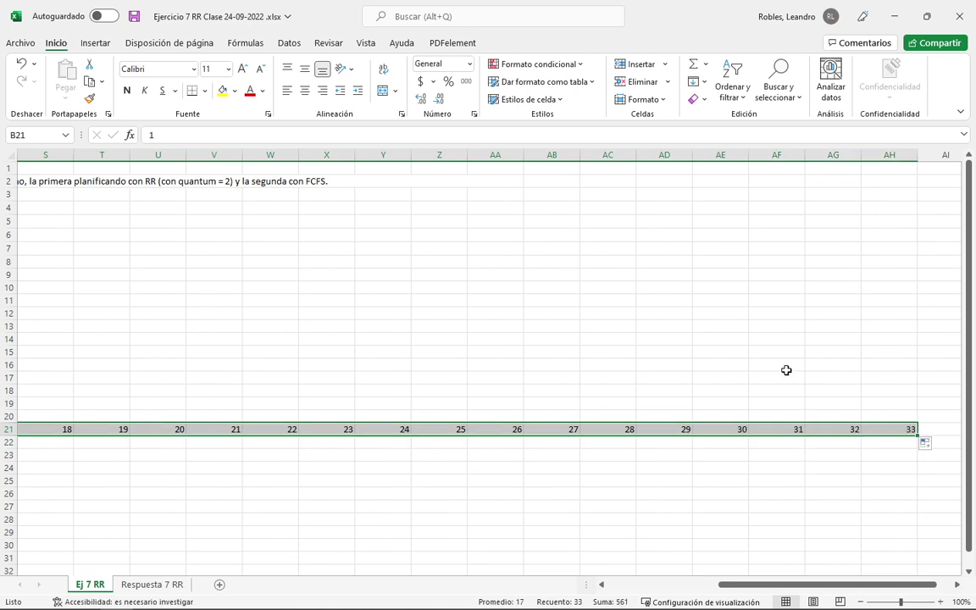
left_click(8, 152)
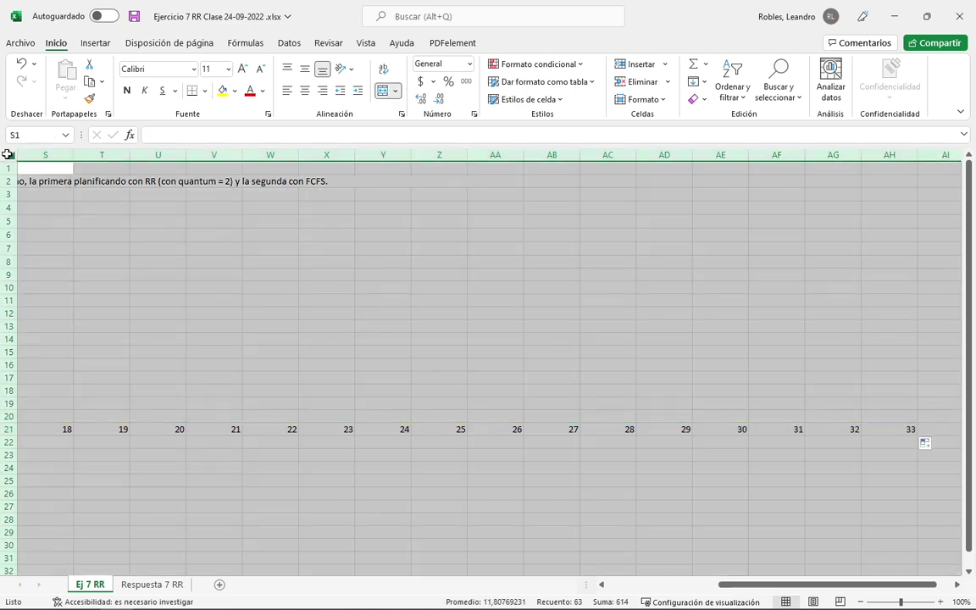
double_click(67, 155)
left_click(294, 450)
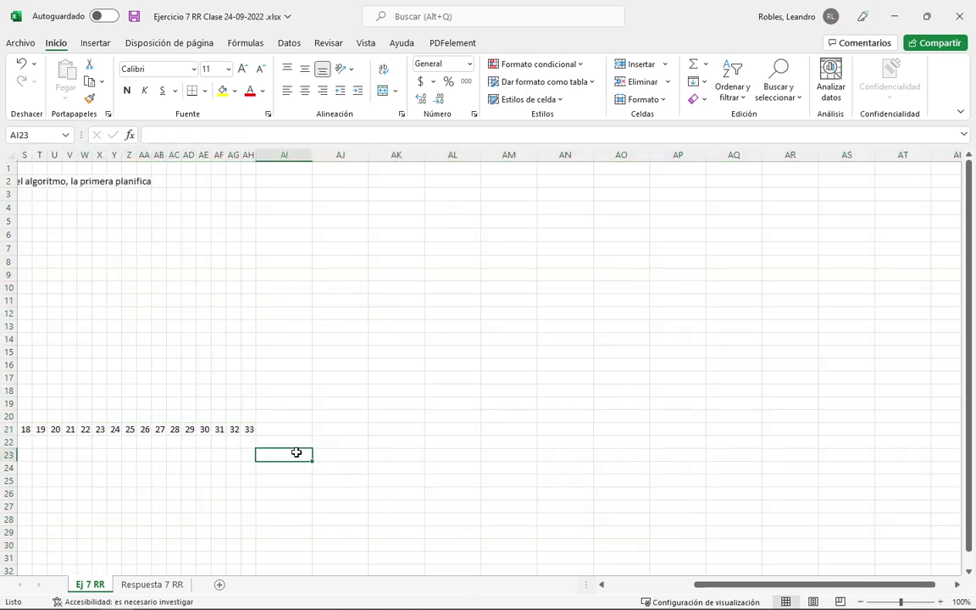
Widen column A to about the width of the empty columns again and save the workbook.
key("Left")
key("Left")
key("Left")
key("Left")
key("Left")
key("Left")
key("Left")
key("Left")
key("Left")
key("Left")
key("Left")
key("Left")
key("Left")
key("Left")
key("Left")
key("Left")
key("Left")
key("Left")
key("Left")
key("Left")
key("Left")
key("Left")
key("Left")
key("Left")
key("Left")
key("Left")
key("Left")
key("Left")
key("Left")
key("Left")
key("Left")
key("Left")
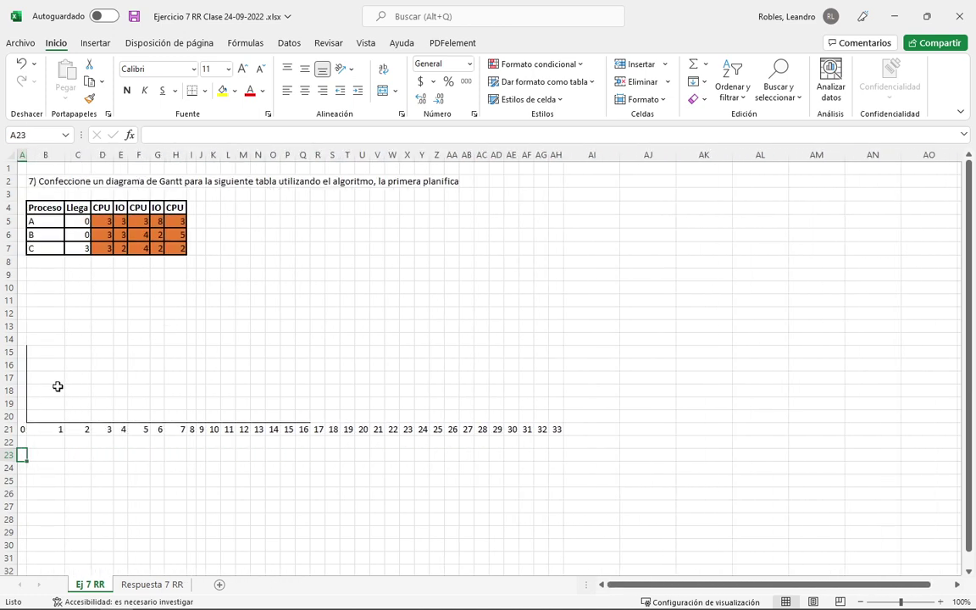
left_click_drag(22, 154, 74, 155)
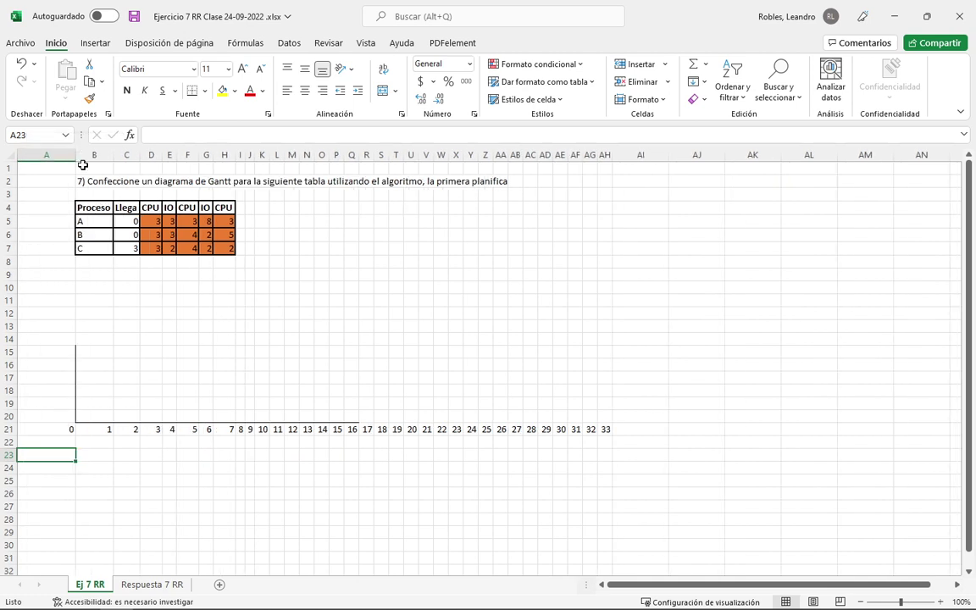
left_click(185, 312)
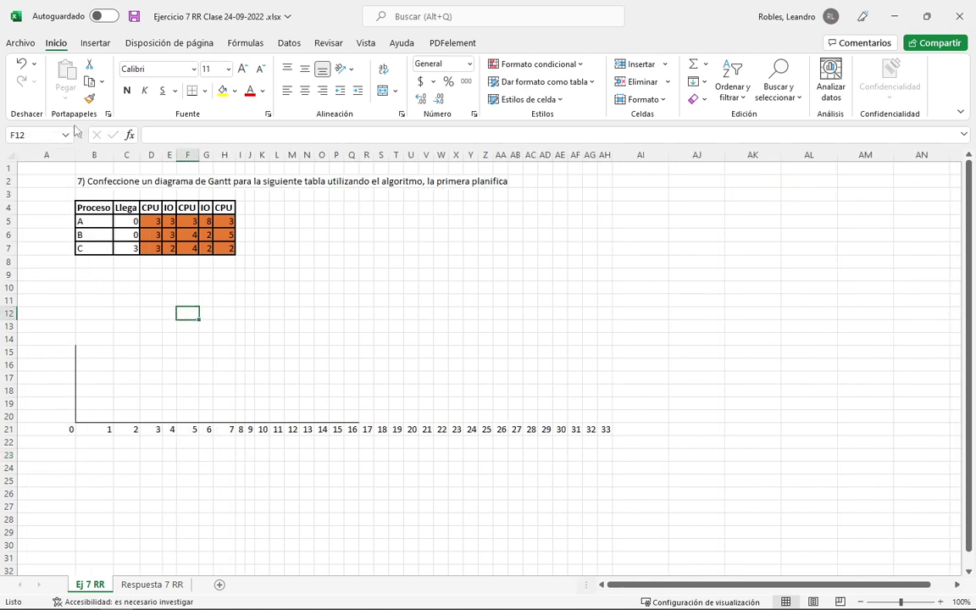
left_click(134, 16)
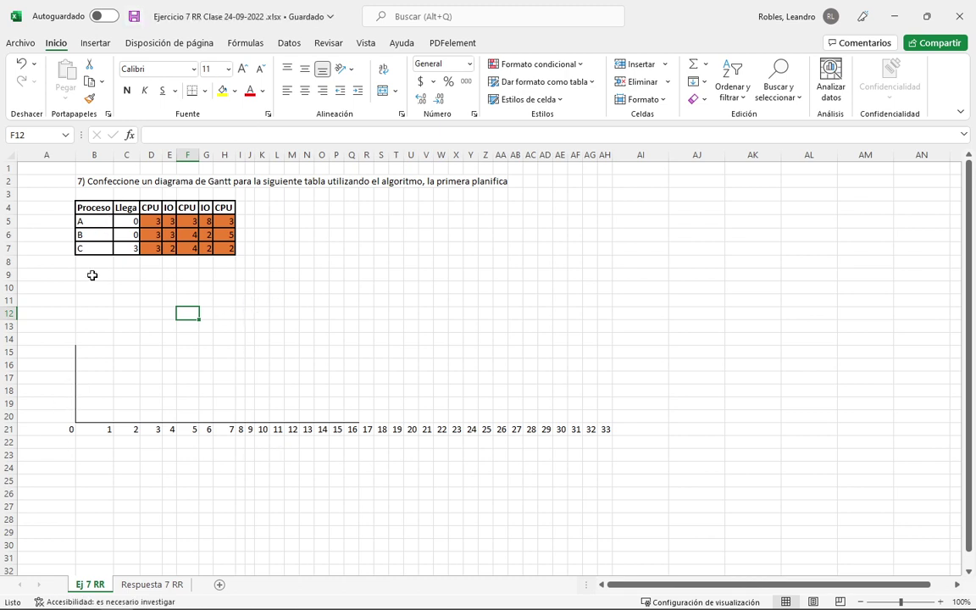
Check the process row labels and arrival queue at the start of the Respuesta 7 RR diagram.
left_click(153, 588)
left_click(113, 310)
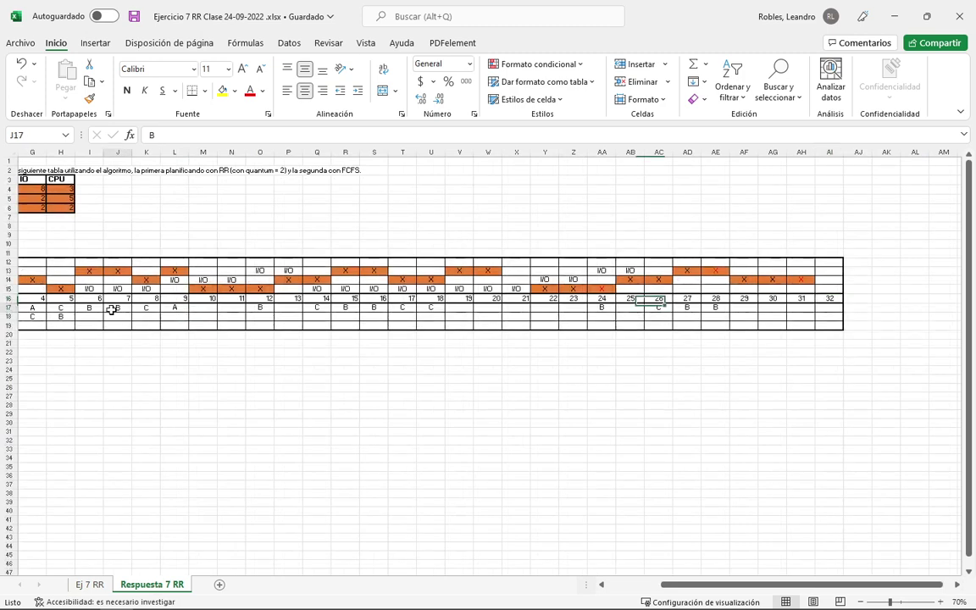
key("Home")
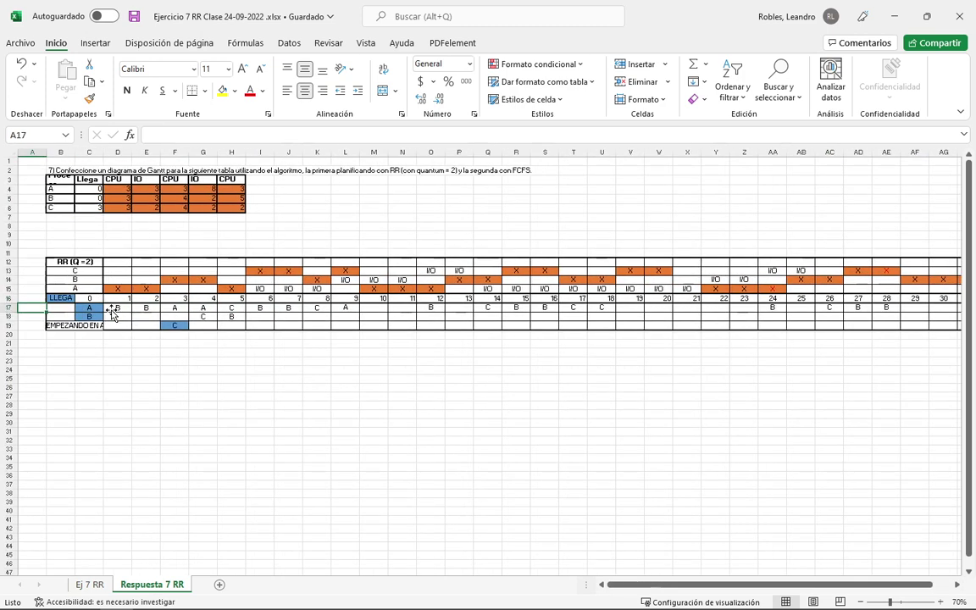
left_click(90, 290)
mouse_move(99, 581)
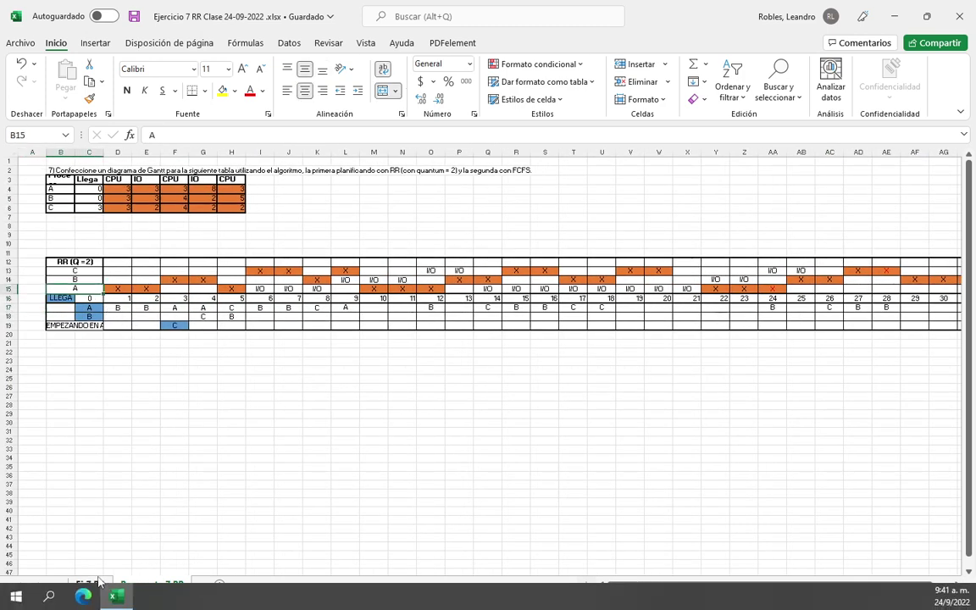
Label the diagram rows on the Ej 7 RR sheet with A in A20, B in A19 and C in A18.
left_click(93, 584)
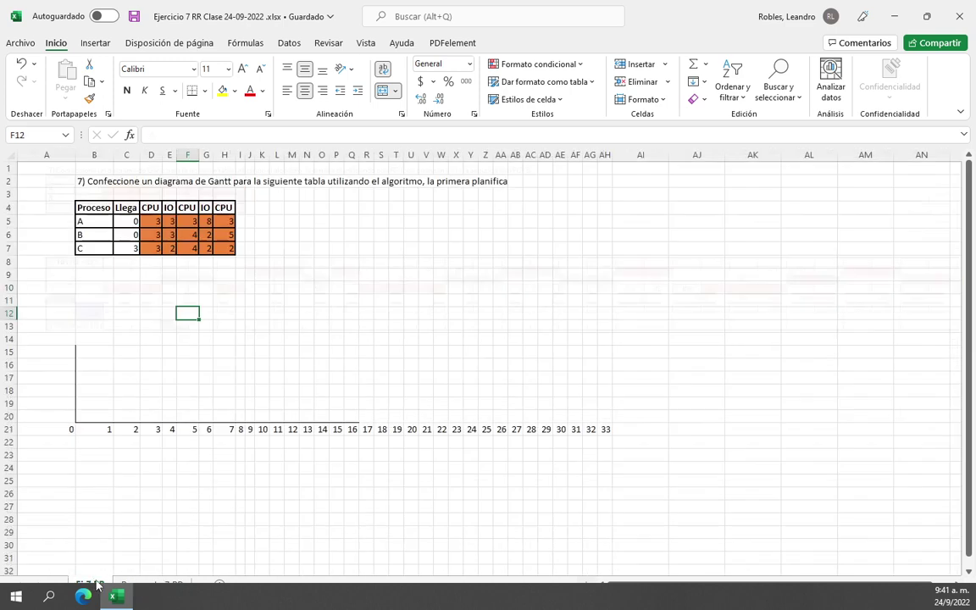
left_click(60, 416)
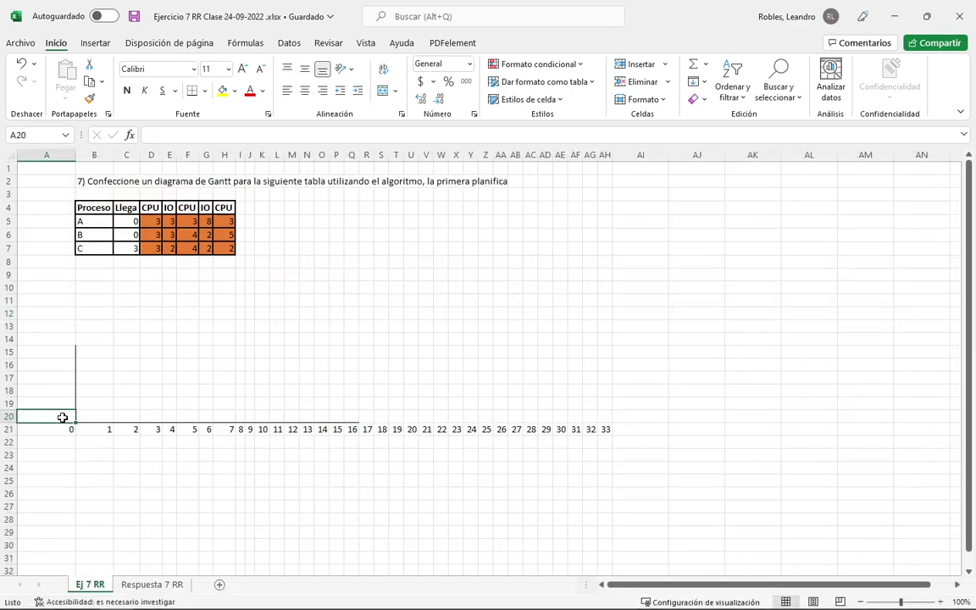
type("A")
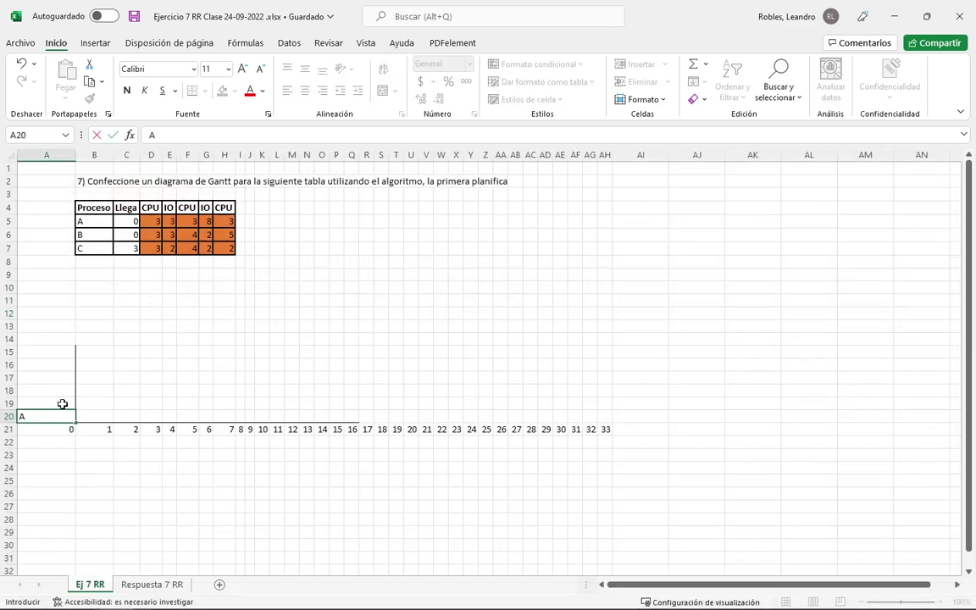
left_click(62, 403)
type("B")
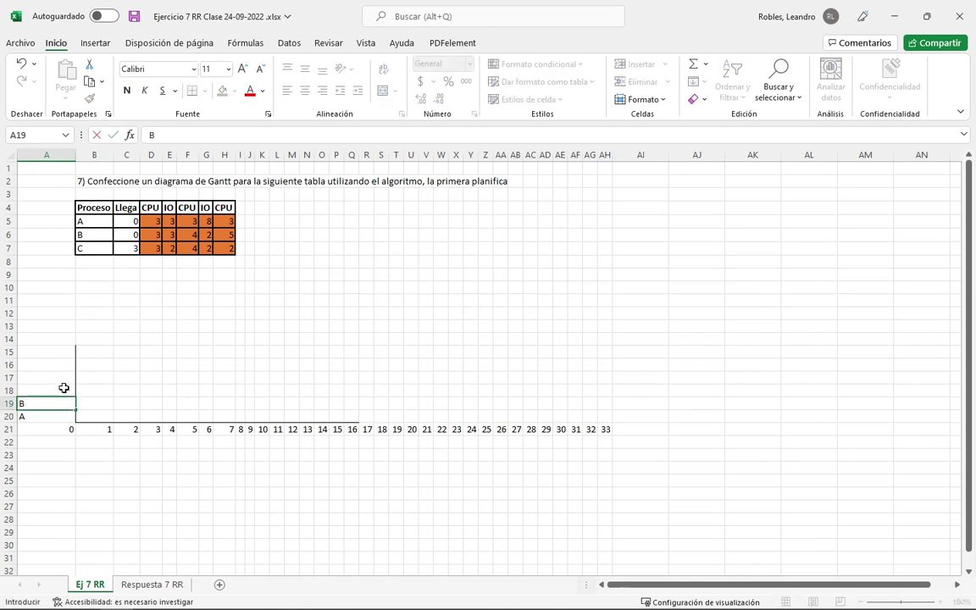
left_click(64, 389)
type("C")
left_click(187, 390)
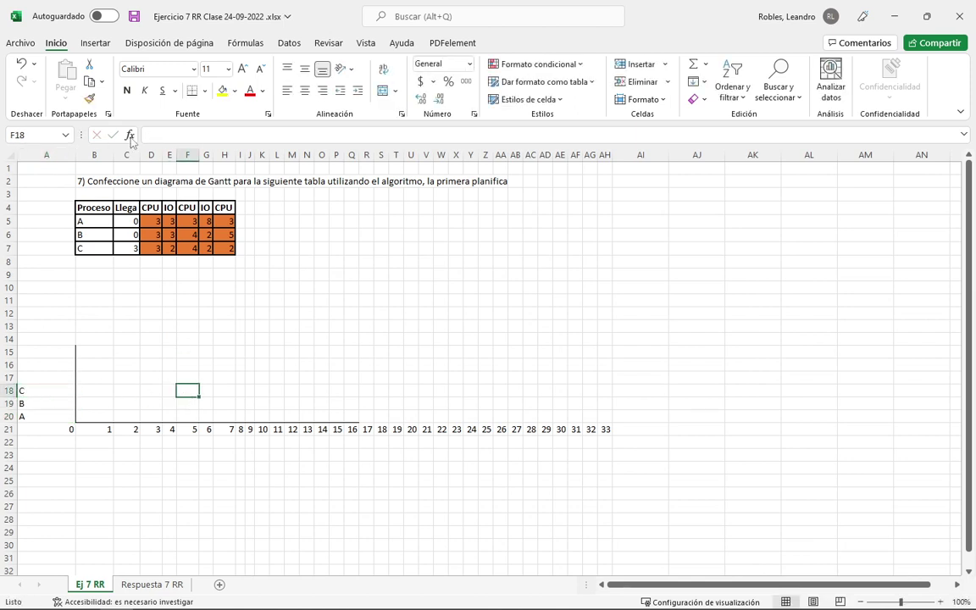
Try a different order for the row labels, with B in A18, A in A19 and C in A20.
left_click(59, 154)
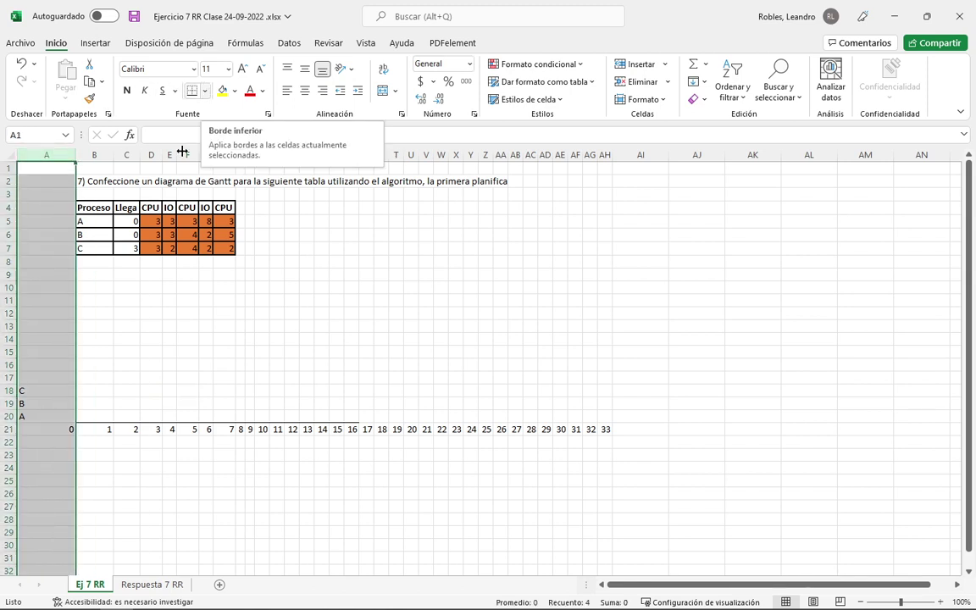
left_click(37, 391)
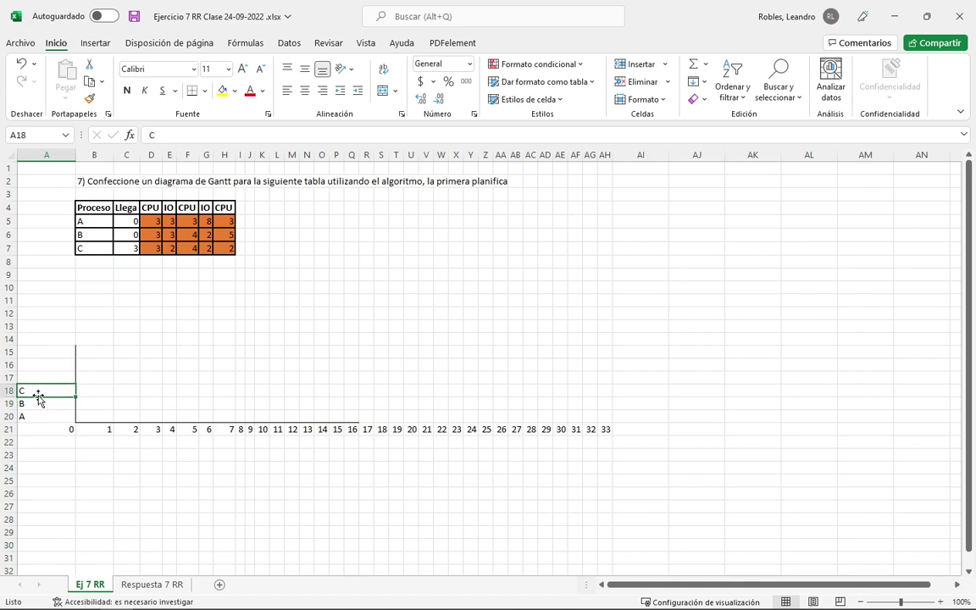
type("B")
key("Return")
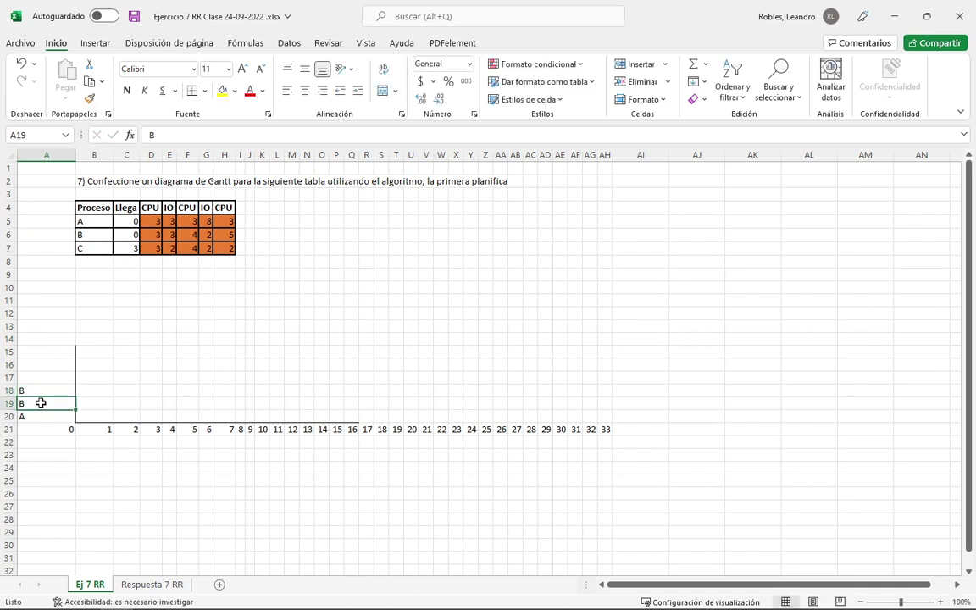
type("A")
key("Return")
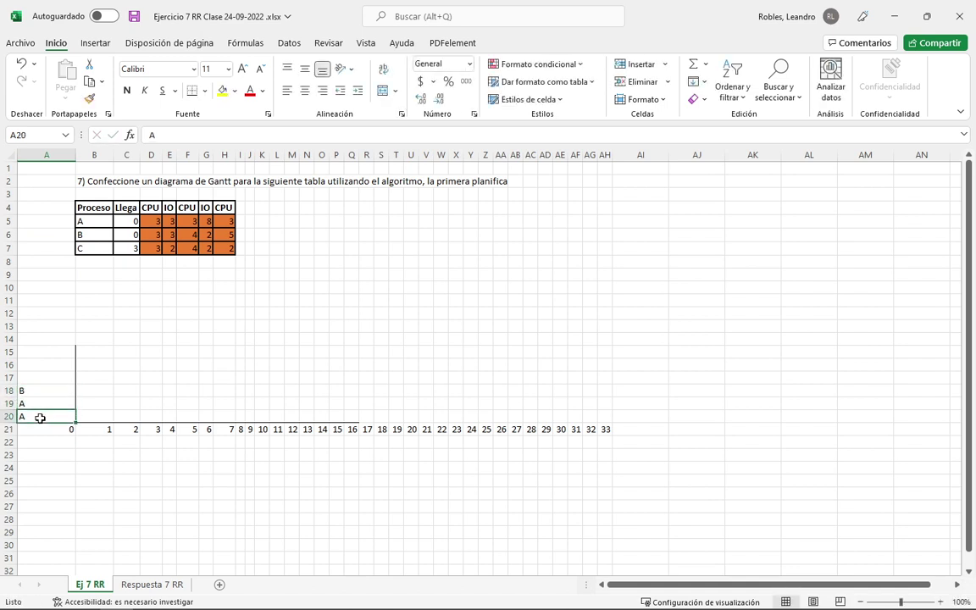
type("C")
left_click(49, 442)
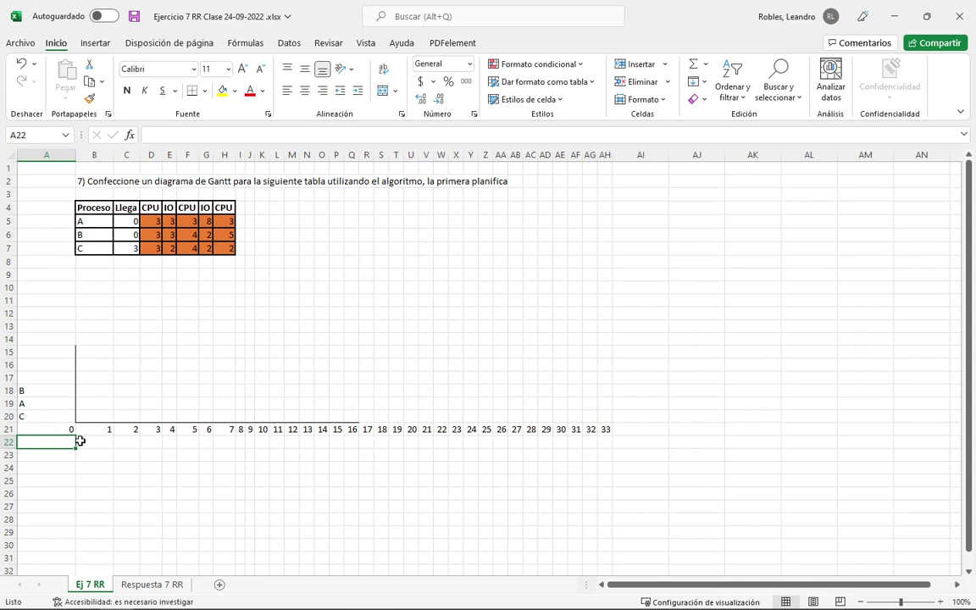
Relabel the diagram rows with A in A20, B in A19 and C in A18.
left_click_drag(65, 389, 46, 414)
left_click(40, 412)
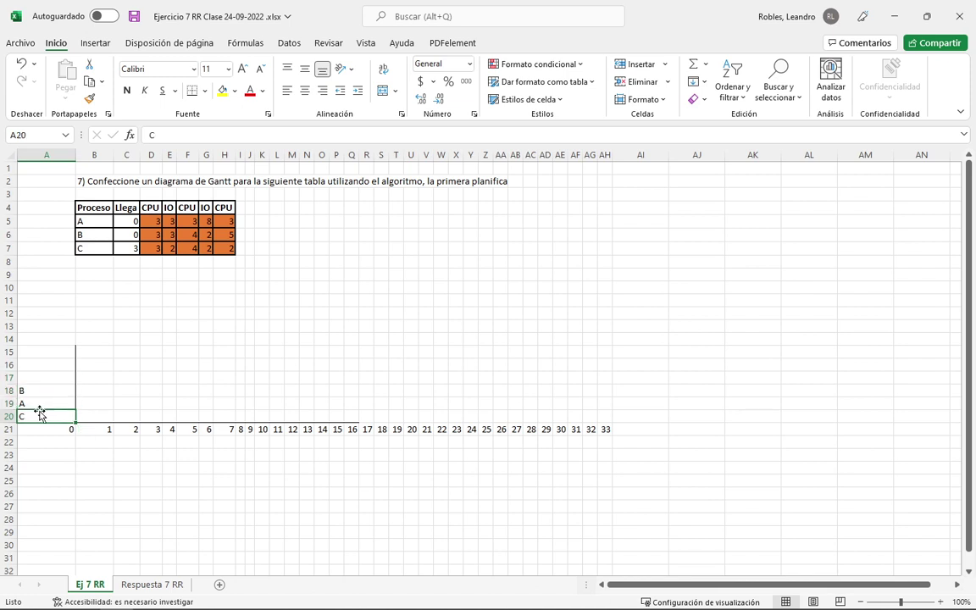
type("A")
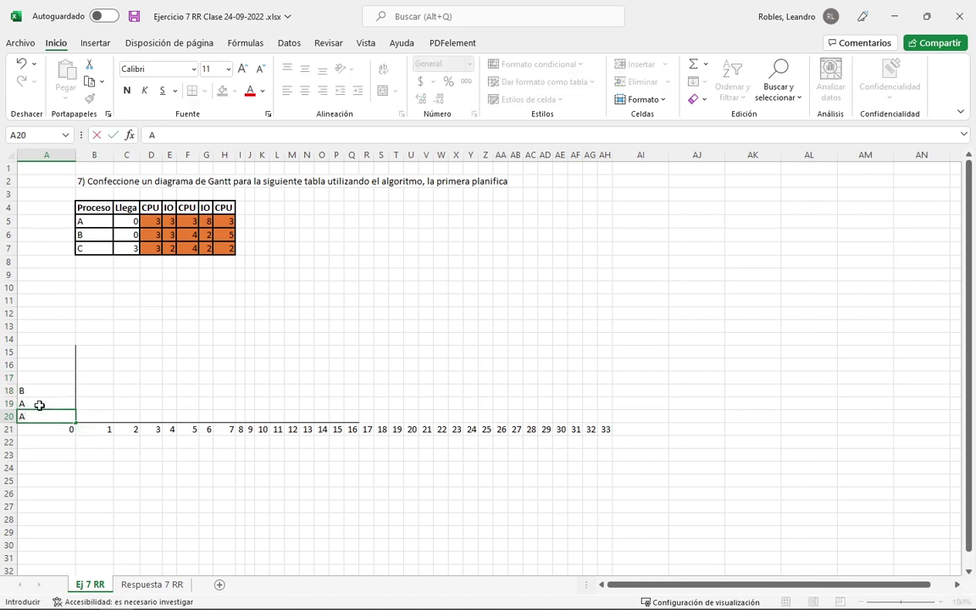
left_click(39, 404)
type("B")
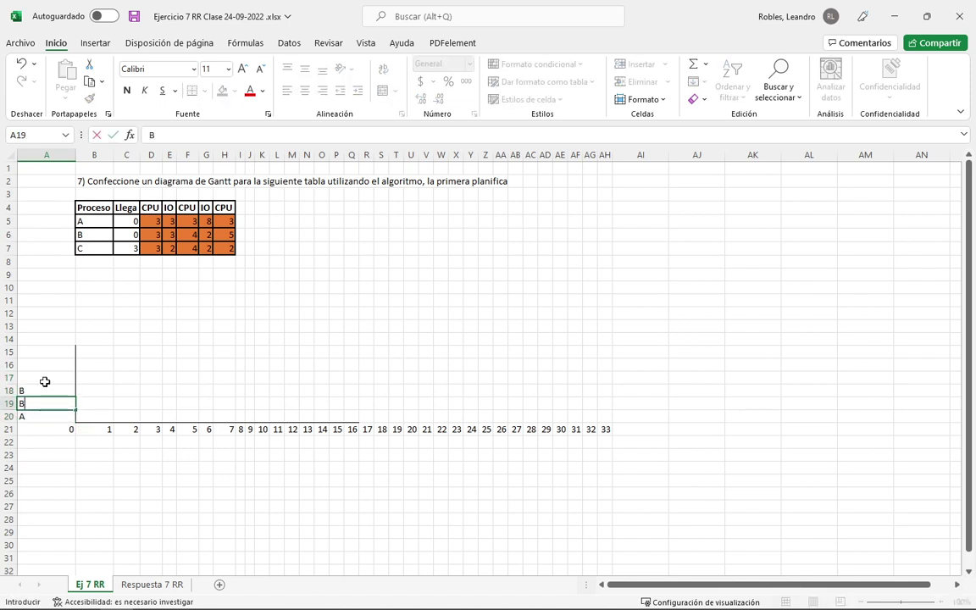
left_click(42, 379)
left_click(41, 390)
type("C")
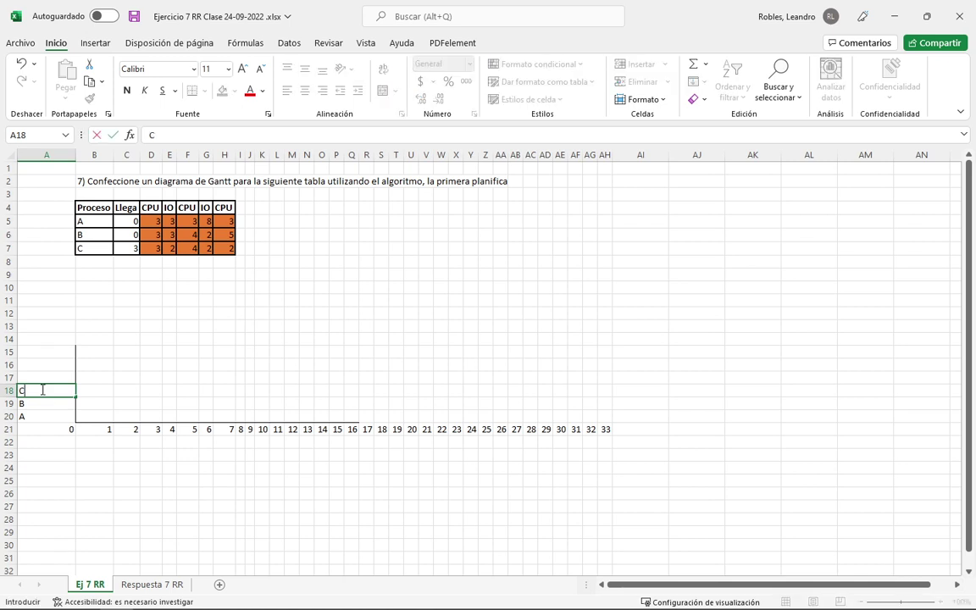
left_click(114, 390)
left_click_drag(43, 392, 47, 412)
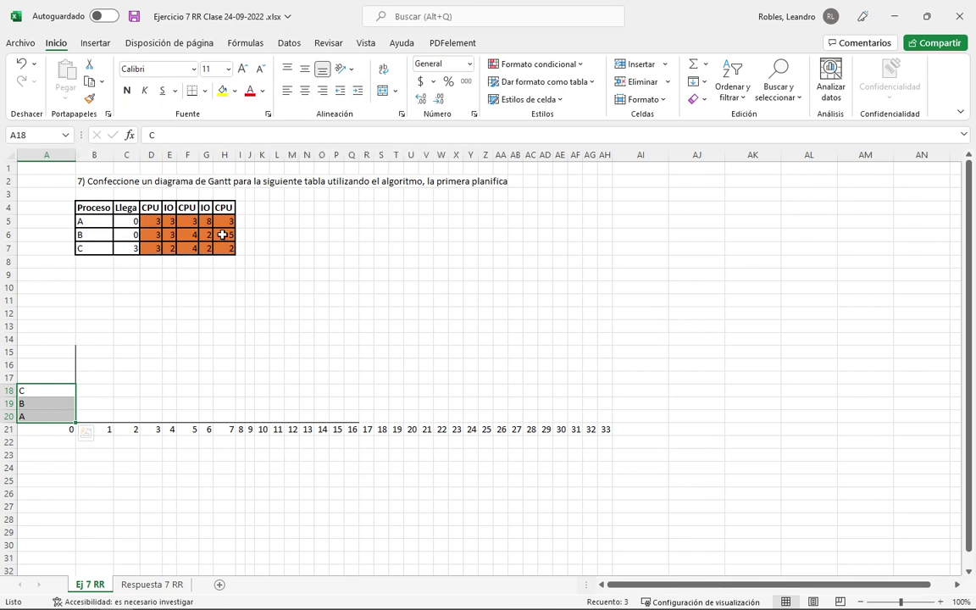
left_click(40, 392)
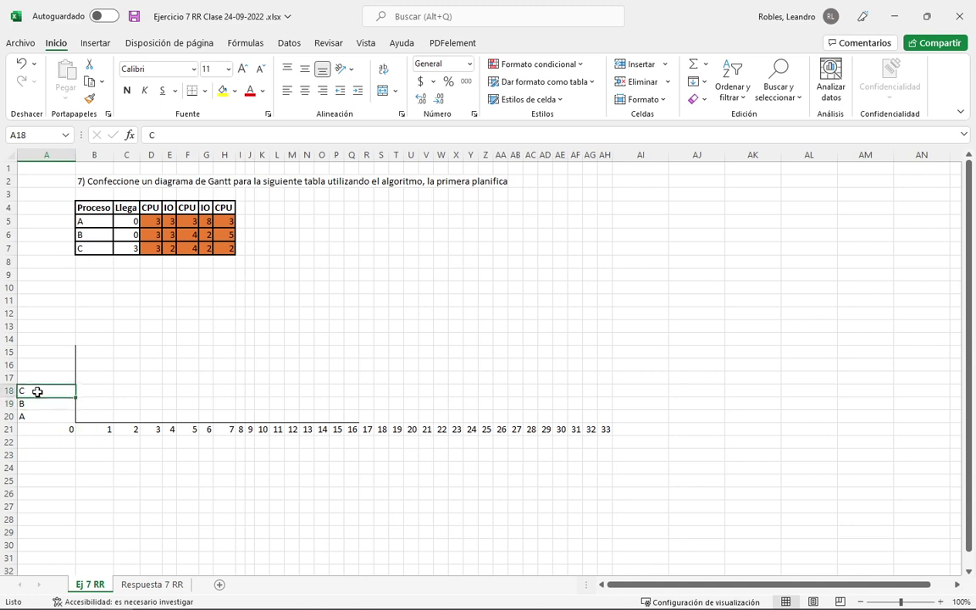
left_click(37, 415)
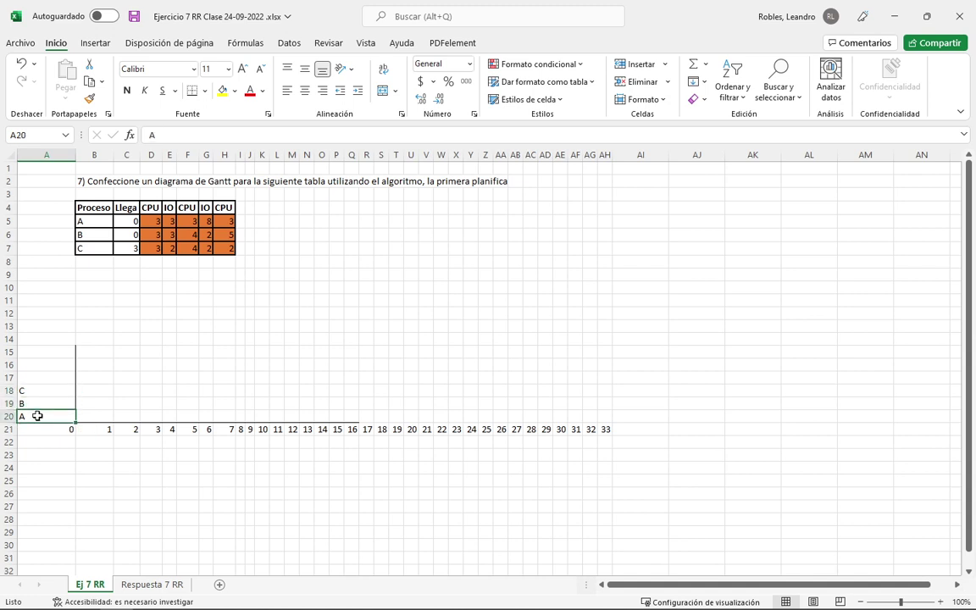
left_click(37, 388)
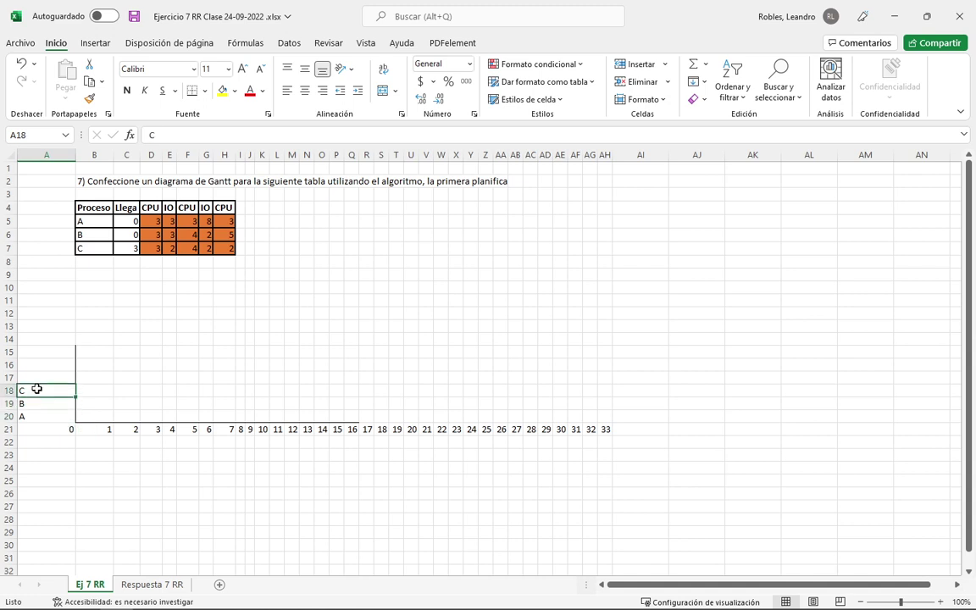
left_click_drag(56, 414, 57, 392)
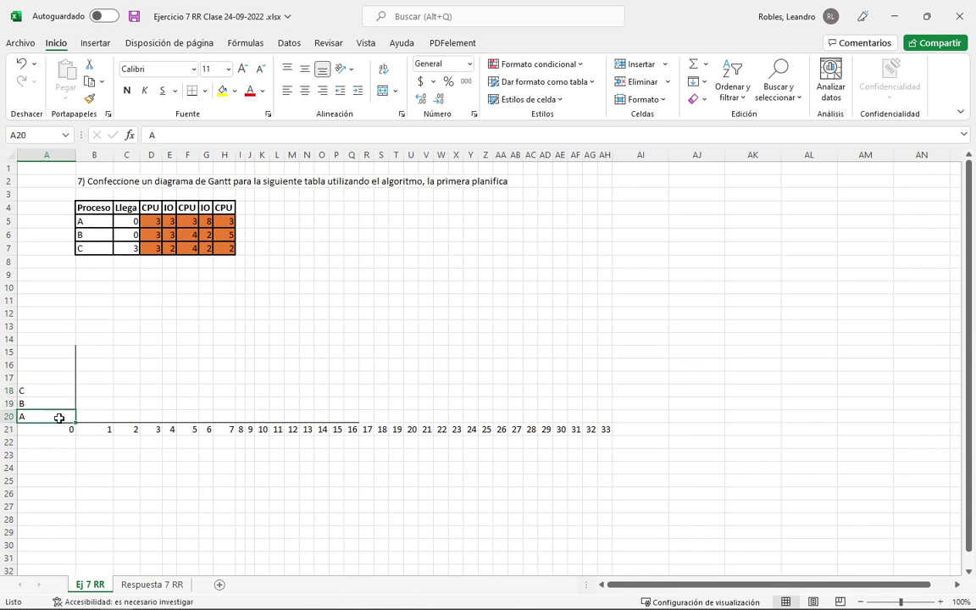
left_click(61, 390)
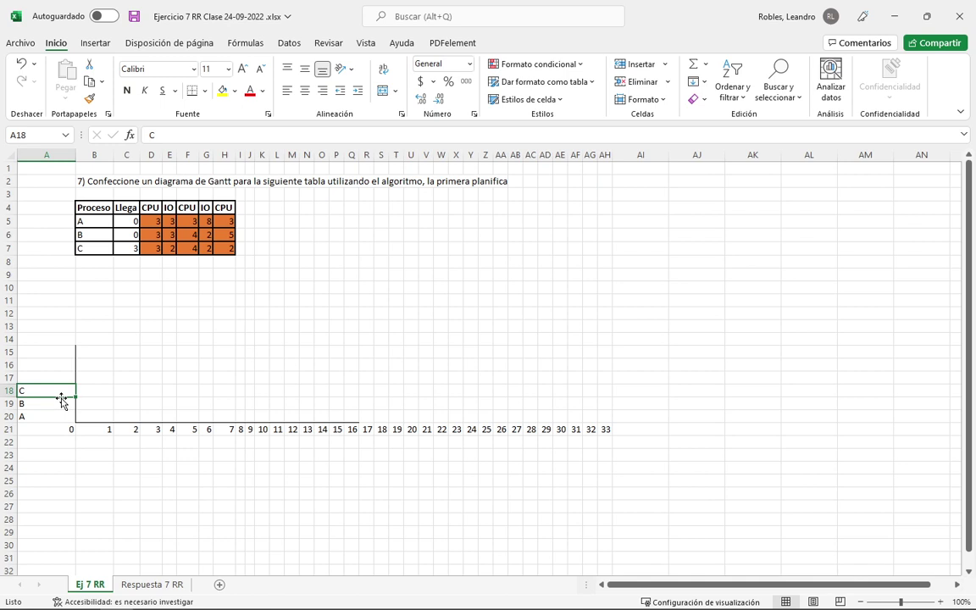
Right-align the process labels in A18:A20 against the diagram's vertical axis.
left_click_drag(49, 411, 53, 392)
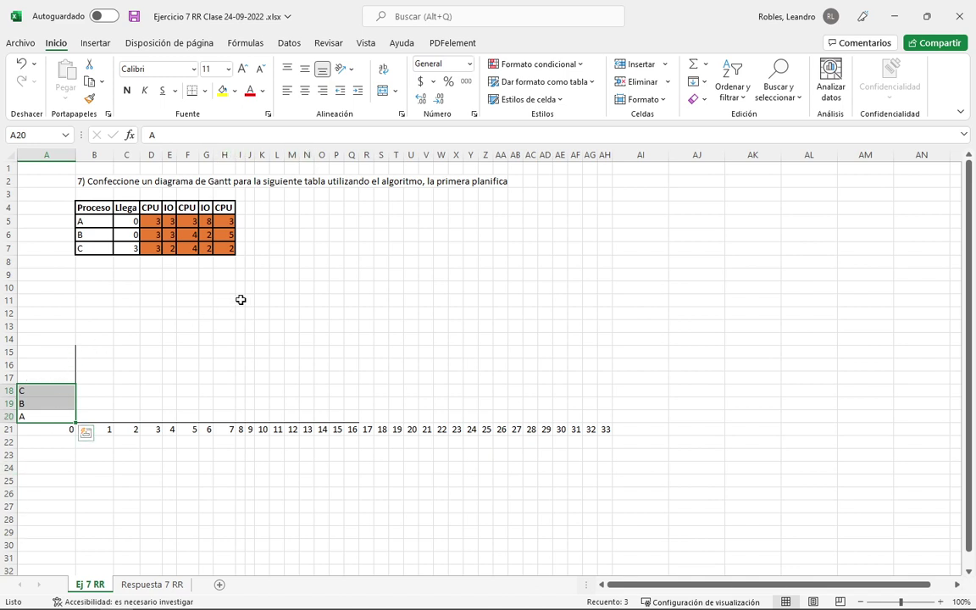
key("Escape")
left_click(322, 91)
key("Return")
left_click(259, 315)
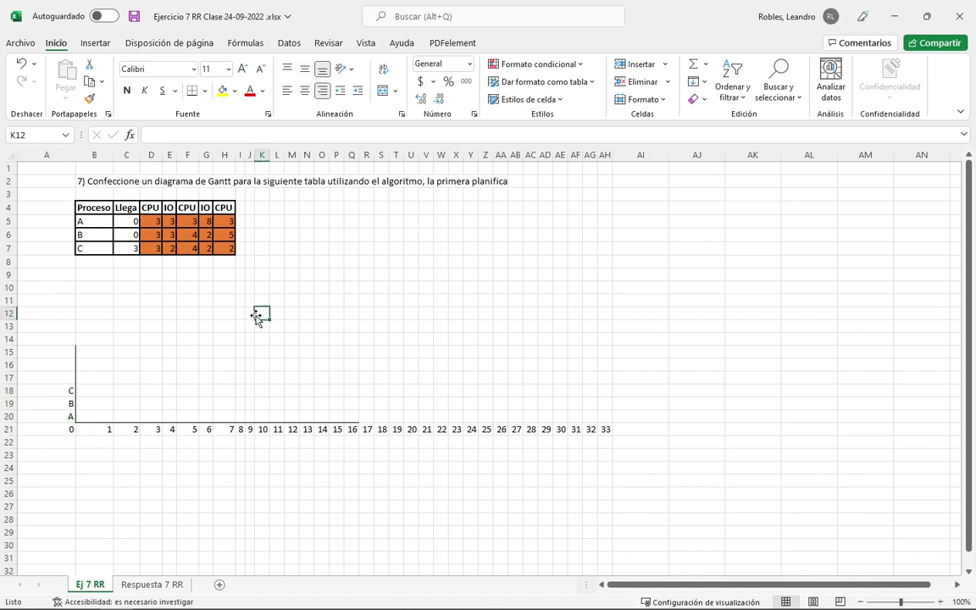
left_click(336, 403)
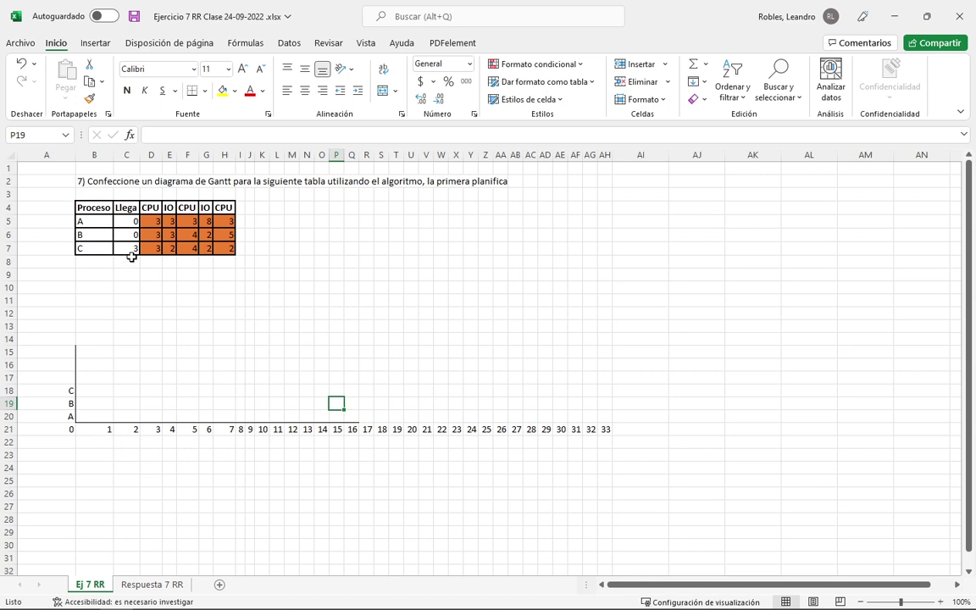
Check the arrival times of processes A and B and compare with the first CPU slots on the Respuesta 7 RR sheet.
left_click_drag(132, 221, 133, 234)
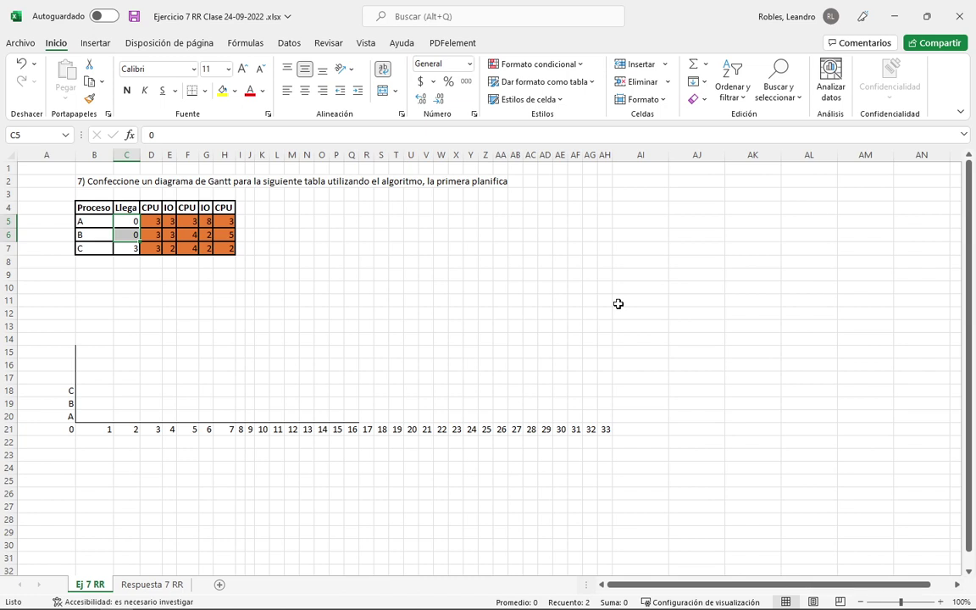
type("0 0")
left_click(83, 414)
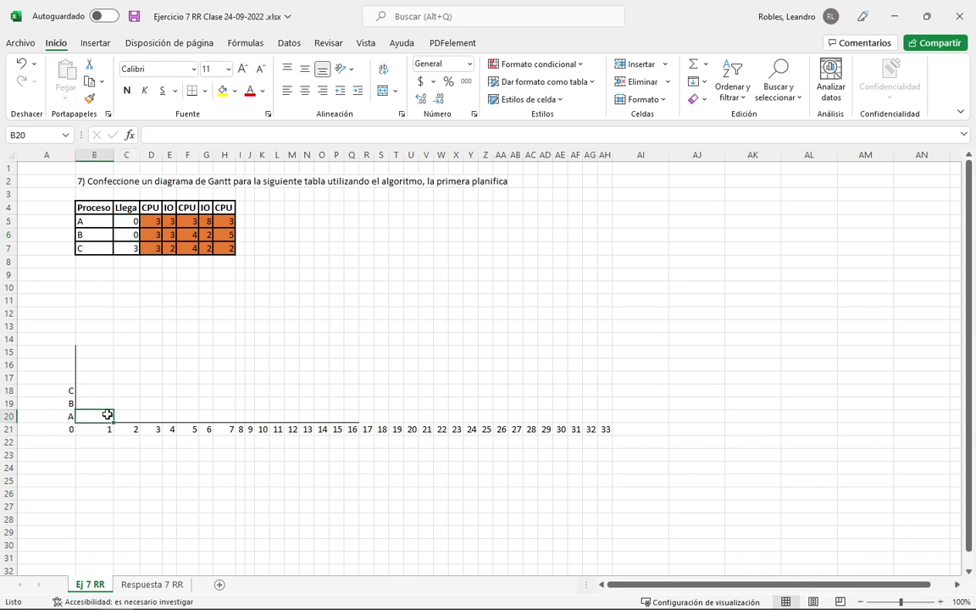
left_click(105, 403)
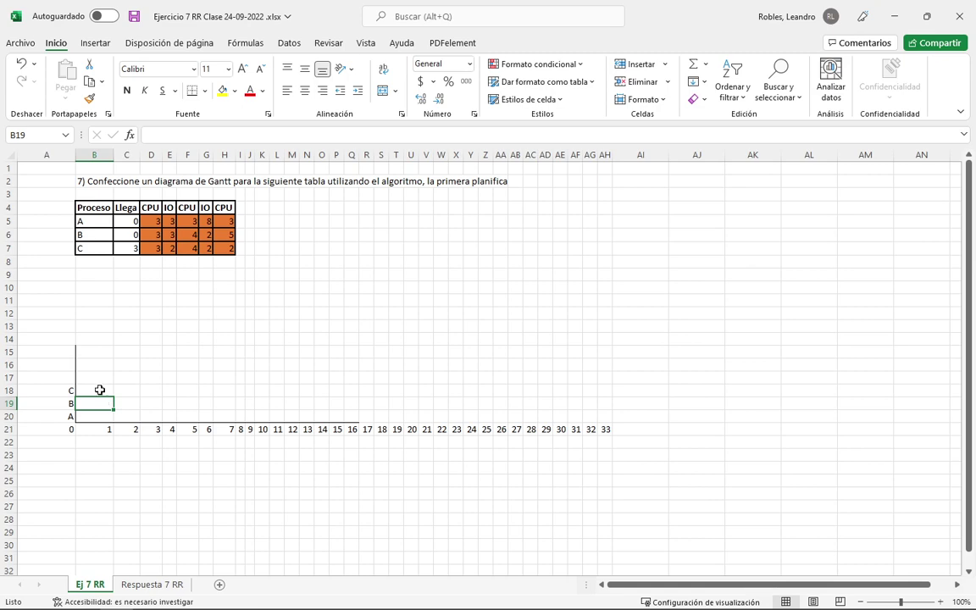
left_click(151, 583)
left_click(146, 288)
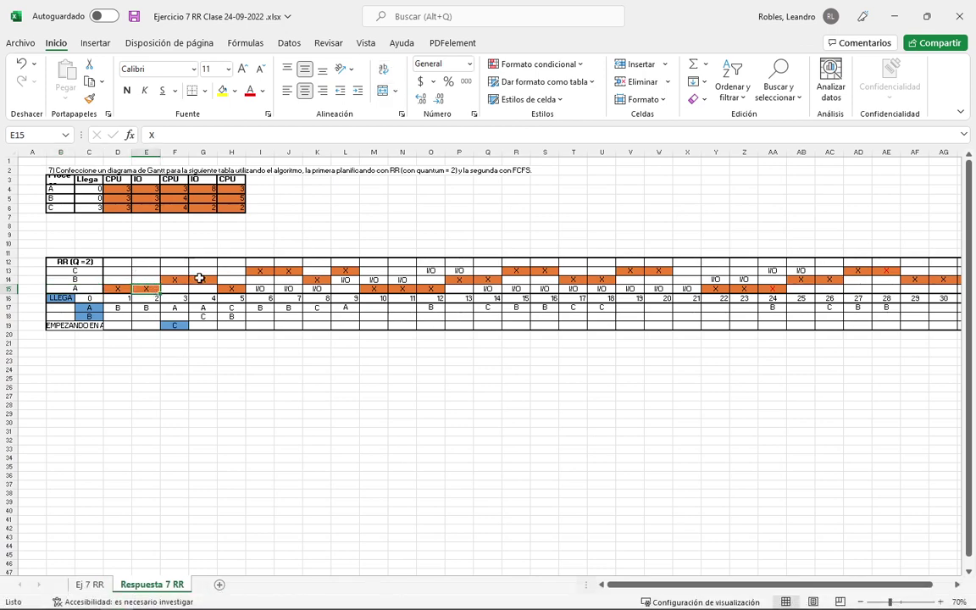
Remove the orange fill from the CPU and IO values in D5:H7 on the Ej 7 RR sheet.
left_click(86, 585)
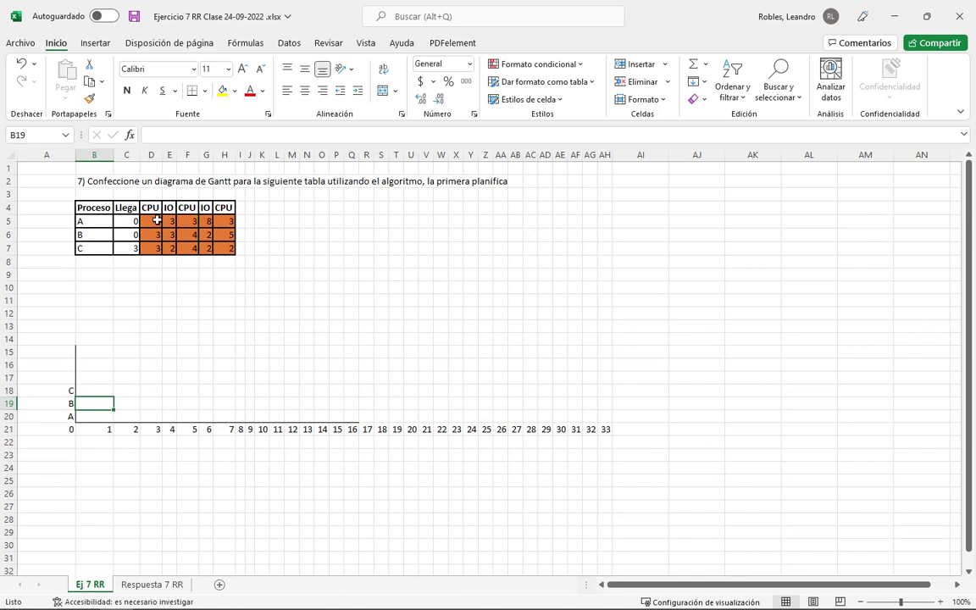
left_click_drag(150, 221, 231, 251)
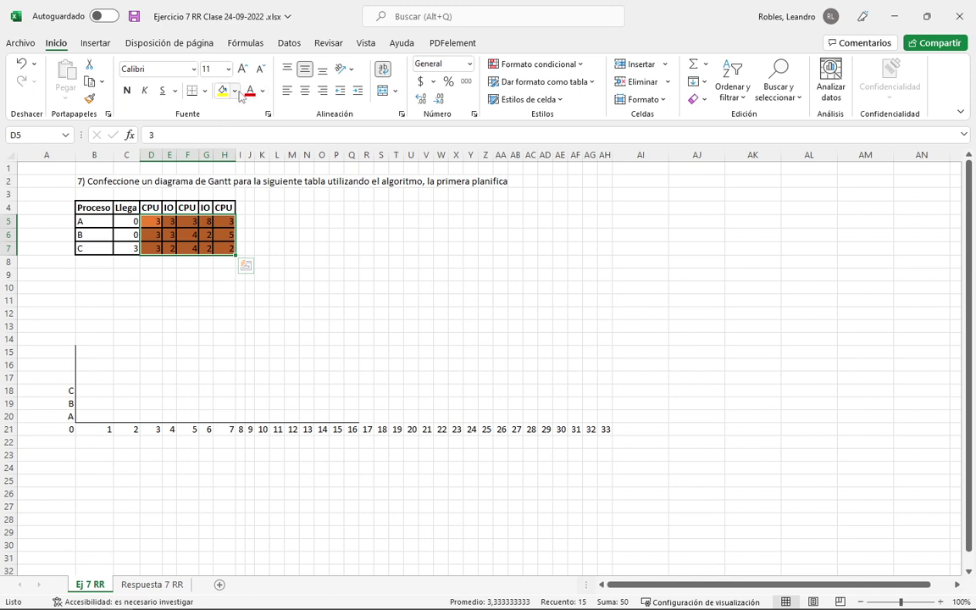
left_click(235, 91)
left_click(244, 241)
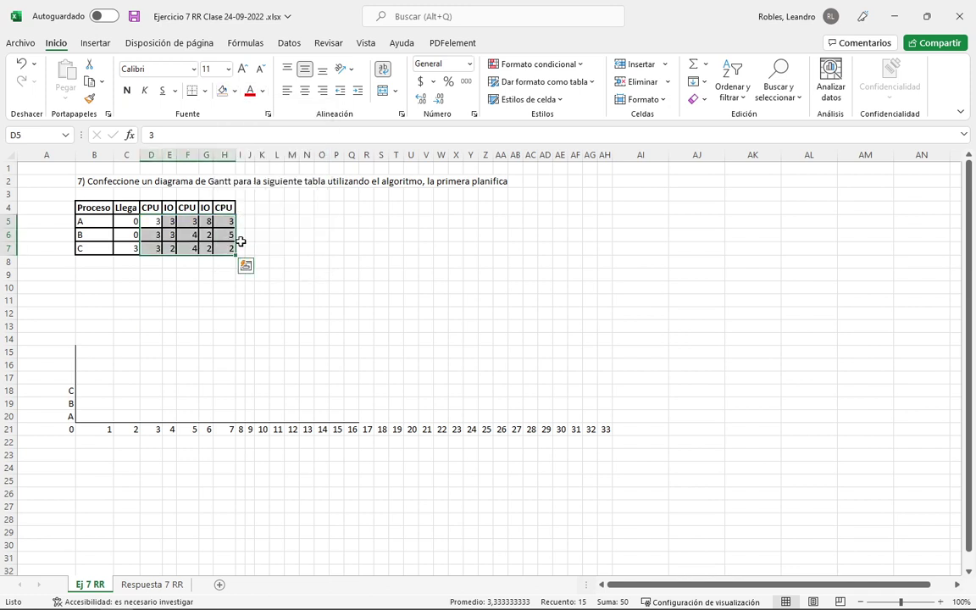
left_click(291, 287)
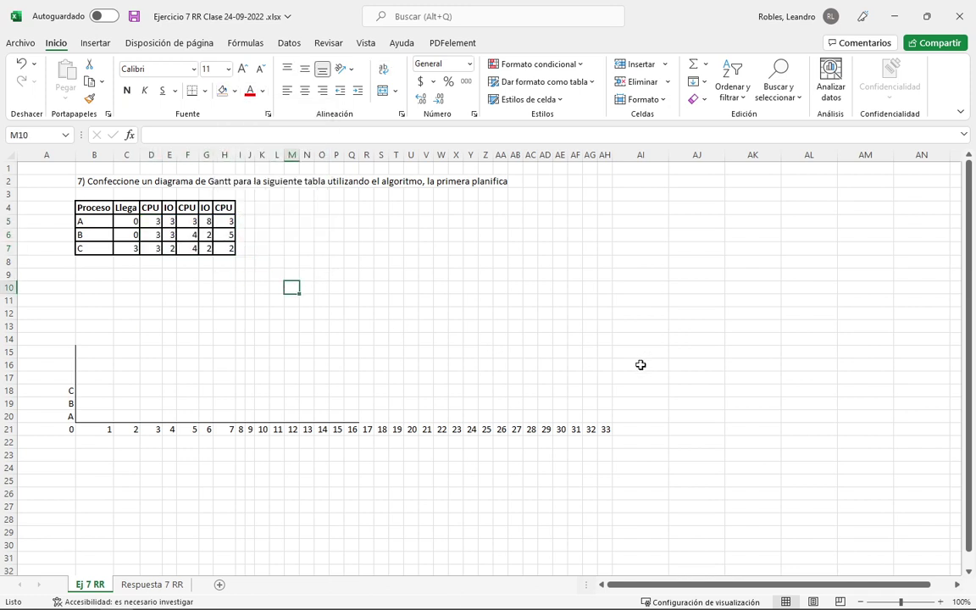
Fill the arrival times of processes A and B in C5:C6 with green.
left_click(87, 416)
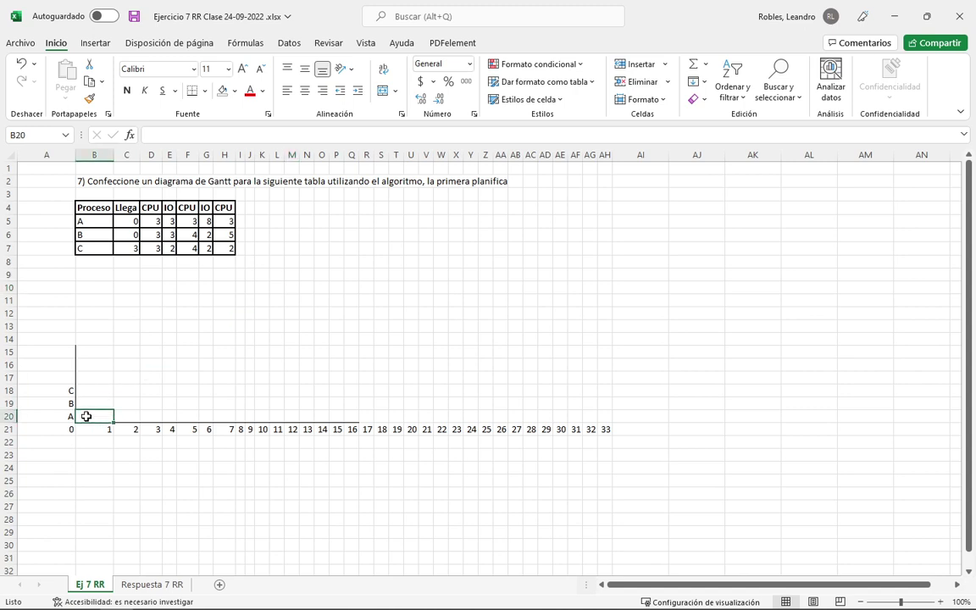
left_click(65, 414)
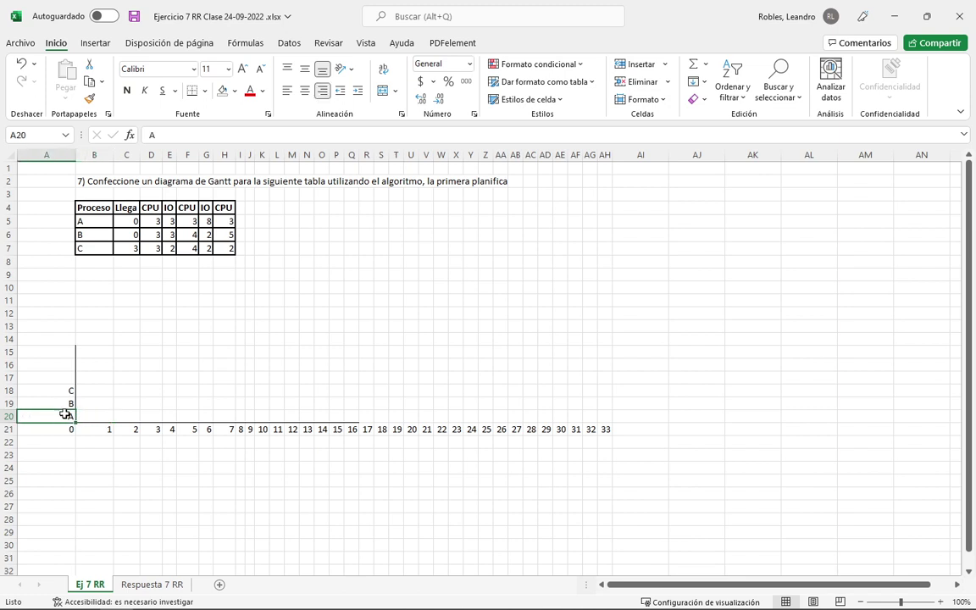
left_click(92, 415)
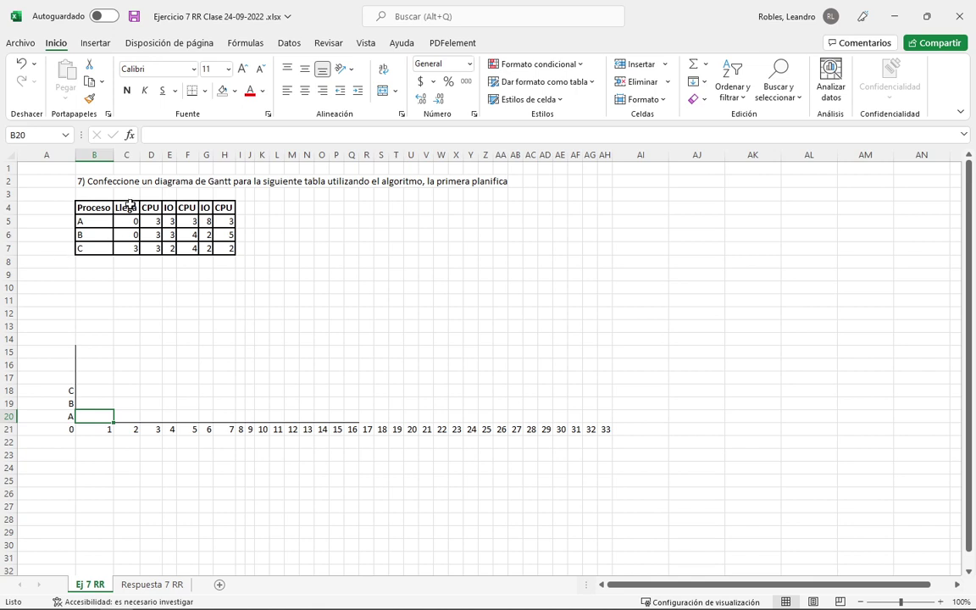
left_click_drag(134, 217, 127, 233)
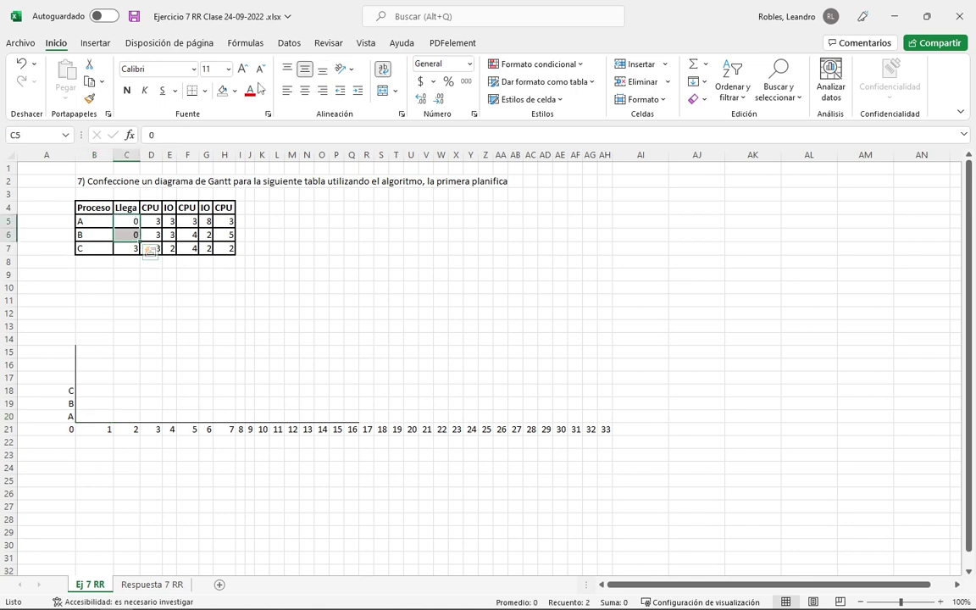
left_click(233, 91)
left_click(270, 215)
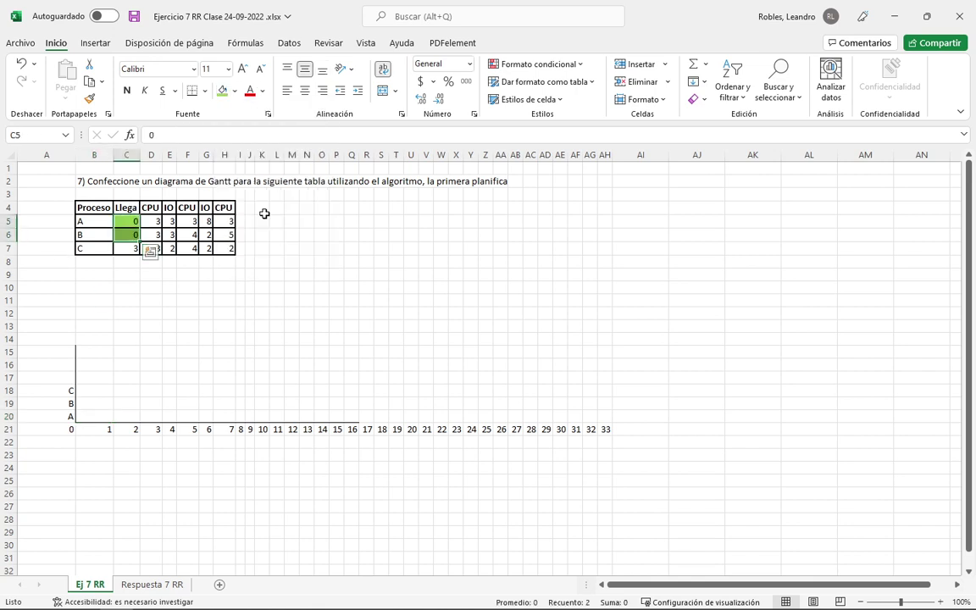
Note the arrivals at time 0 below the diagram axis by entering "Llega A" in A22 and "Llega B" in A23.
left_click(51, 442)
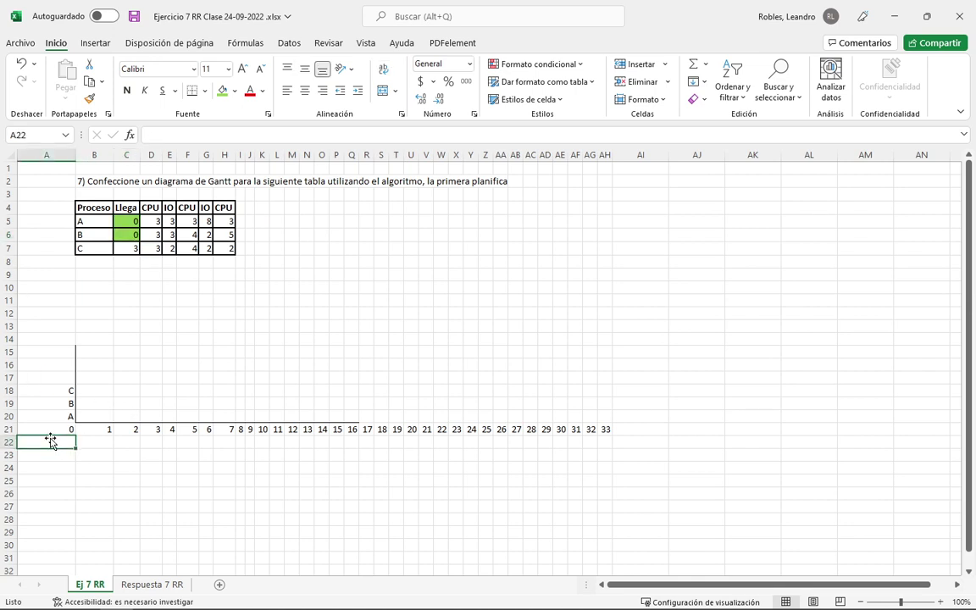
type("Llega")
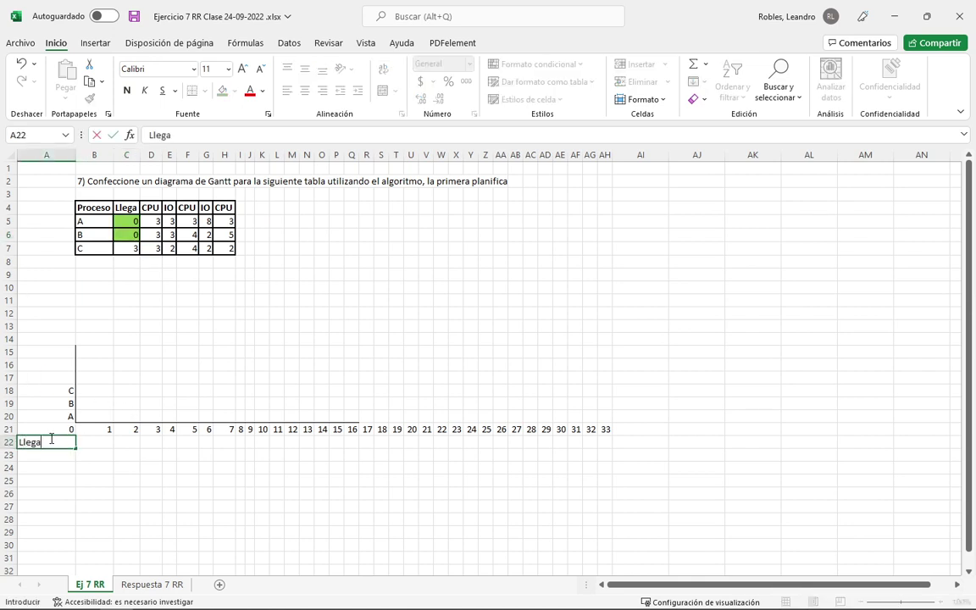
type(" A")
key("Return")
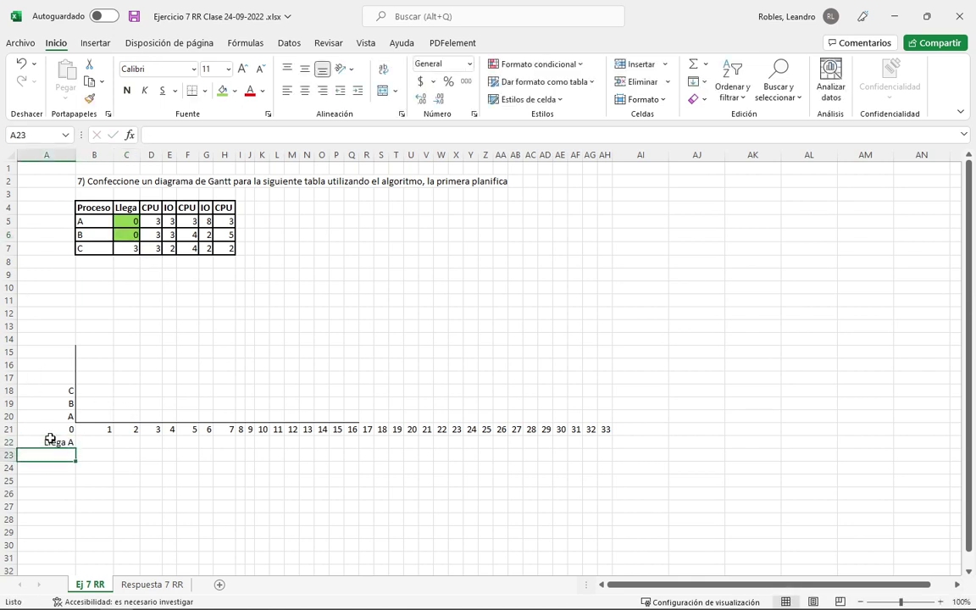
type("Llega B")
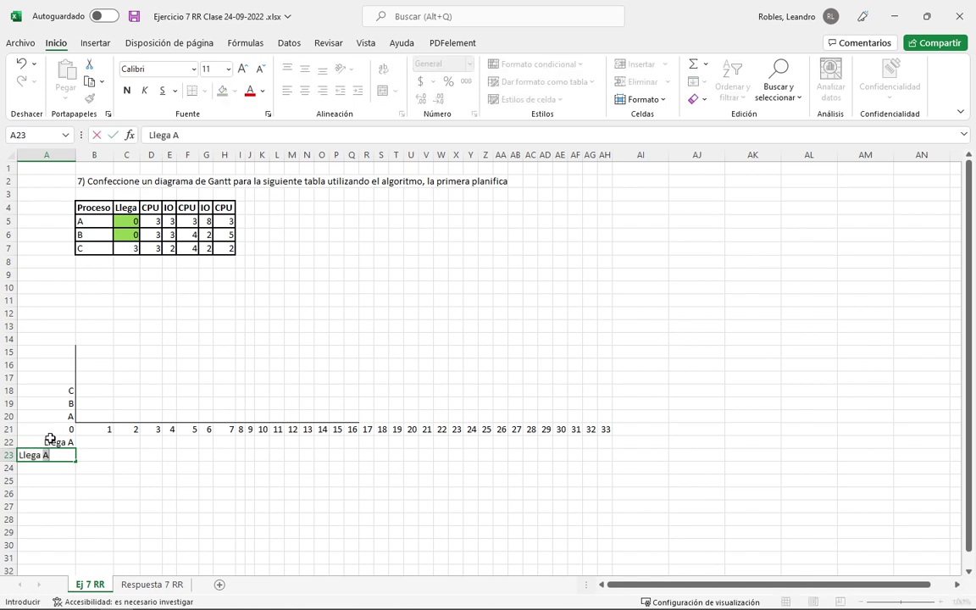
key("Return")
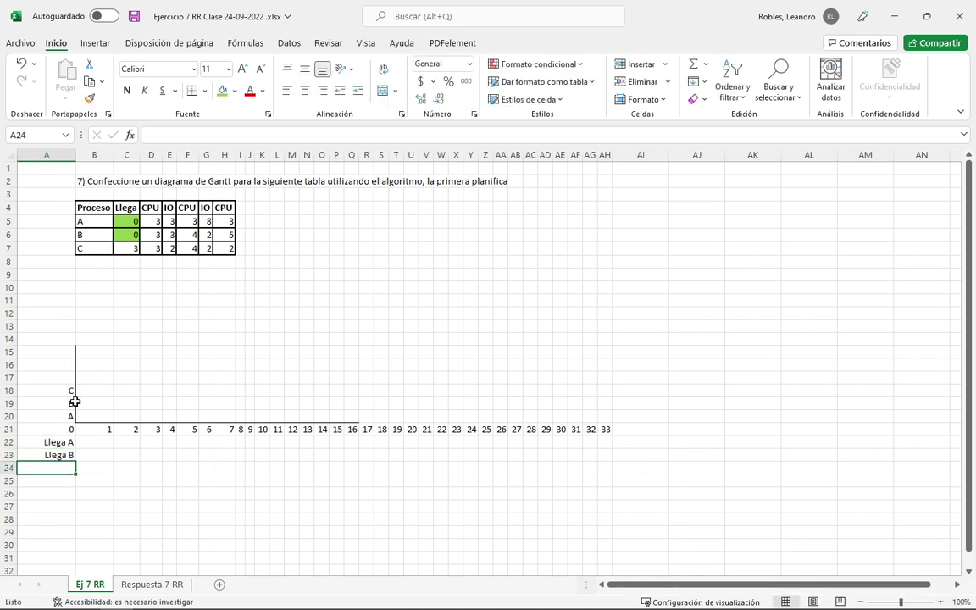
Extend the exercise statement's merged cell in row 2 to span B2:AM2, centered, so the full text fits.
left_click(81, 418)
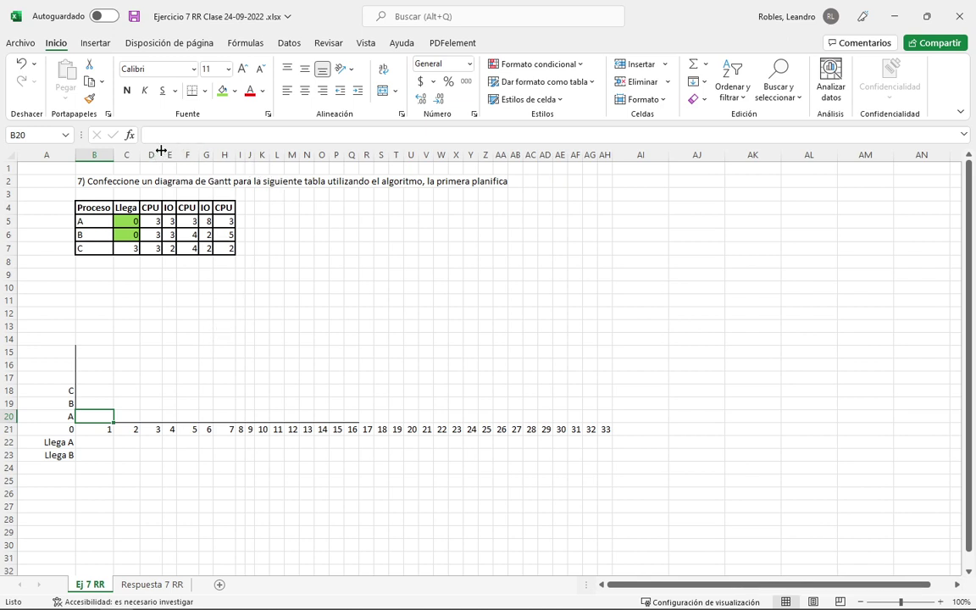
left_click(111, 179)
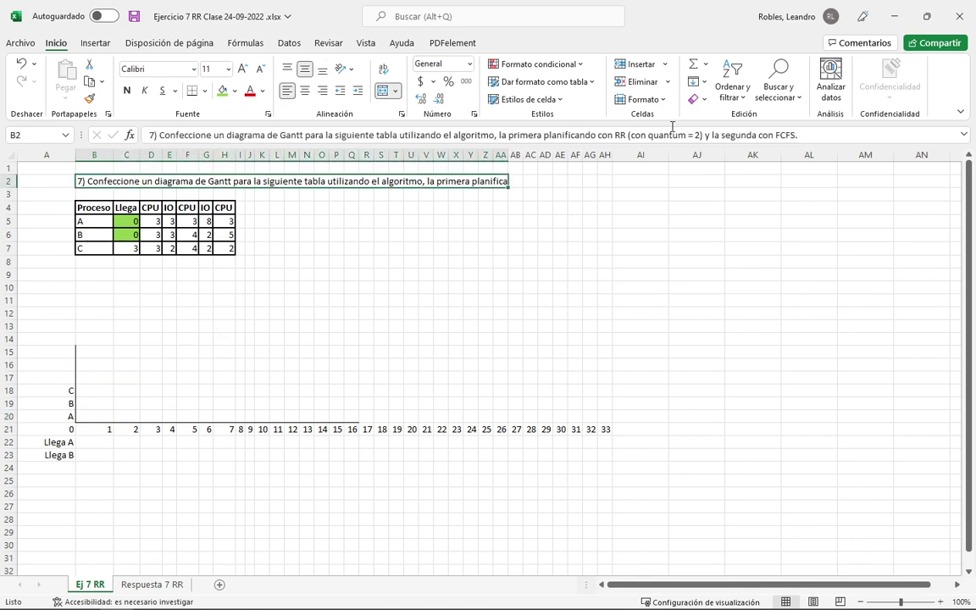
left_click(605, 179)
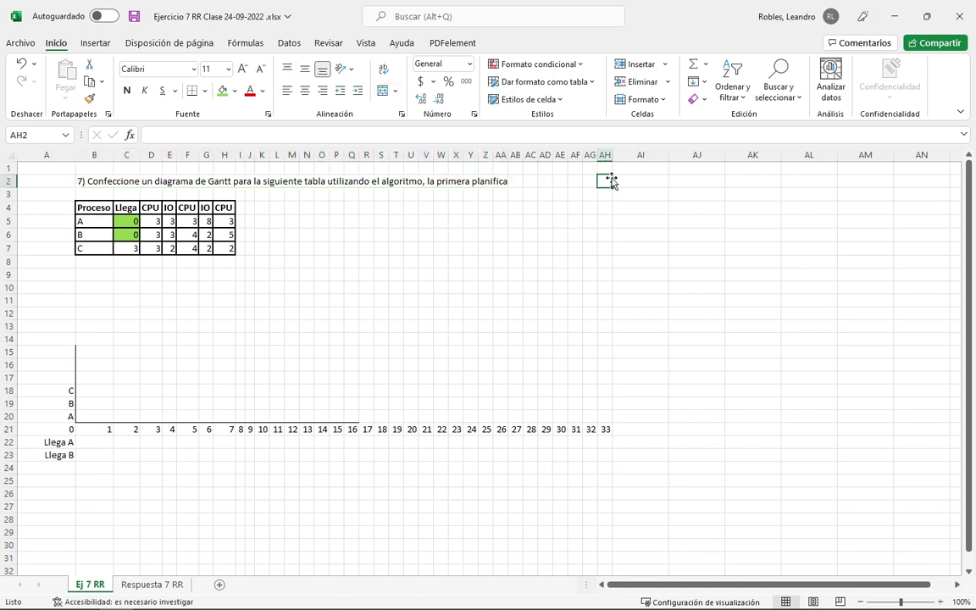
left_click_drag(457, 176, 854, 180)
left_click(387, 93)
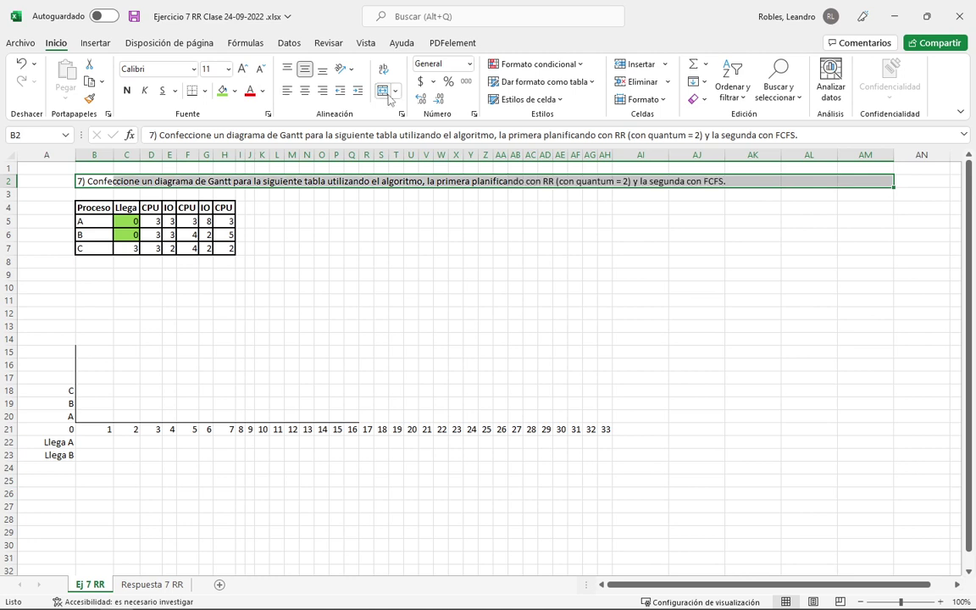
Make the words "quantum = 2" bold within the exercise statement in B2.
double_click(684, 182)
left_click_drag(659, 181, 712, 180)
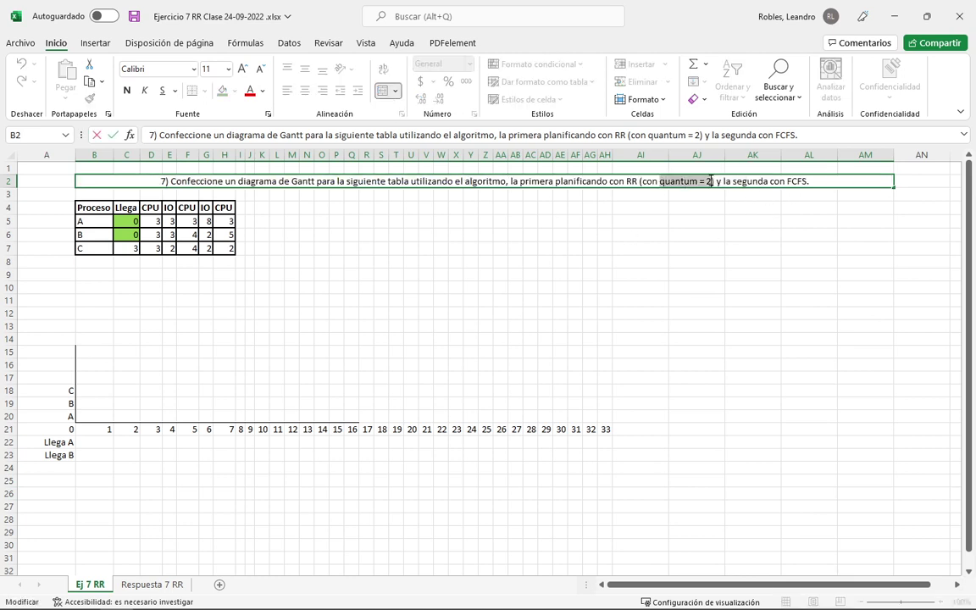
left_click(127, 88)
left_click(530, 238)
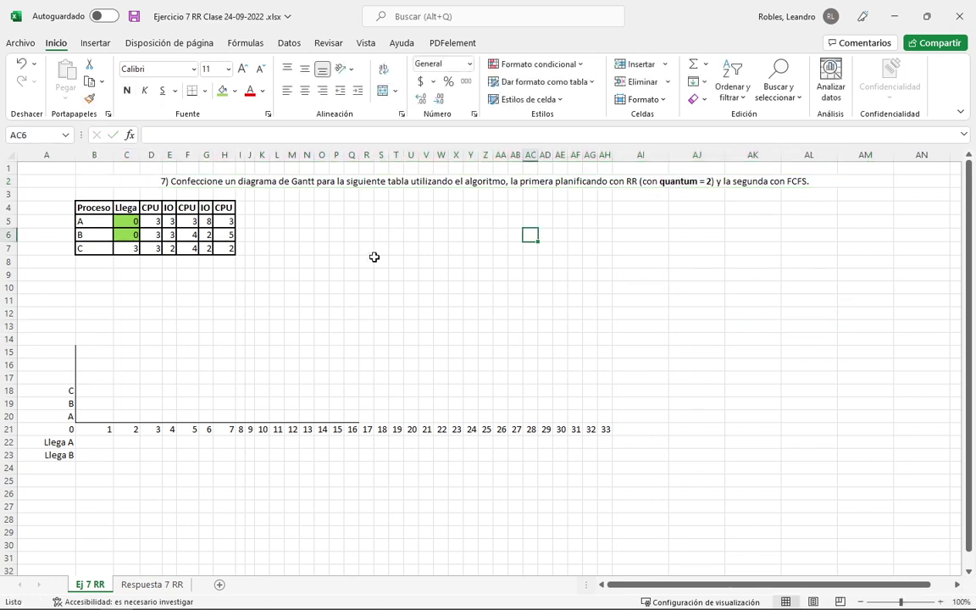
Enter the quantum note "Q=2" in cell P4, beside the process table.
left_click(327, 221)
left_click(348, 208)
left_click(339, 207)
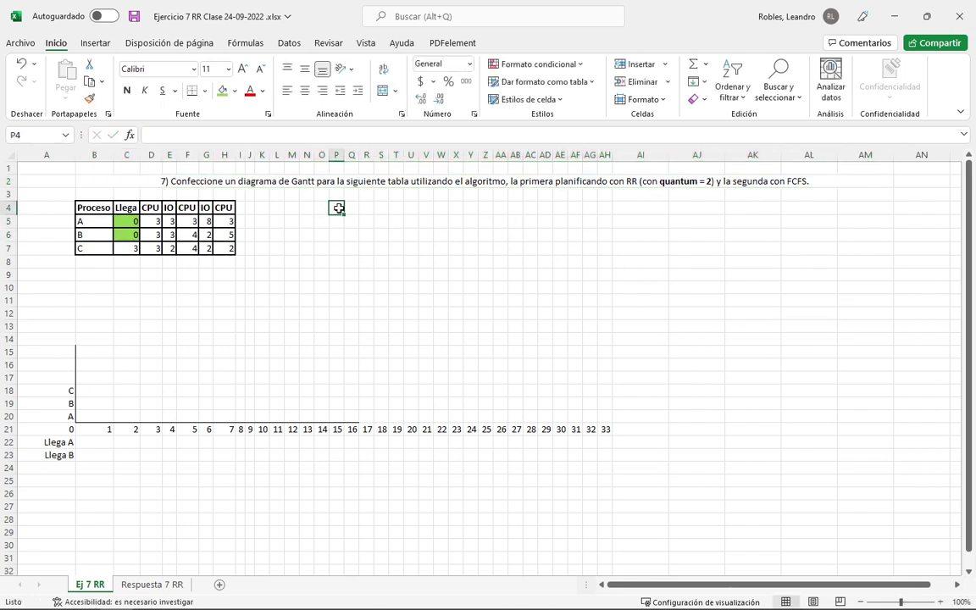
type("Q=2")
key("Return")
left_click(339, 206)
left_click(380, 261)
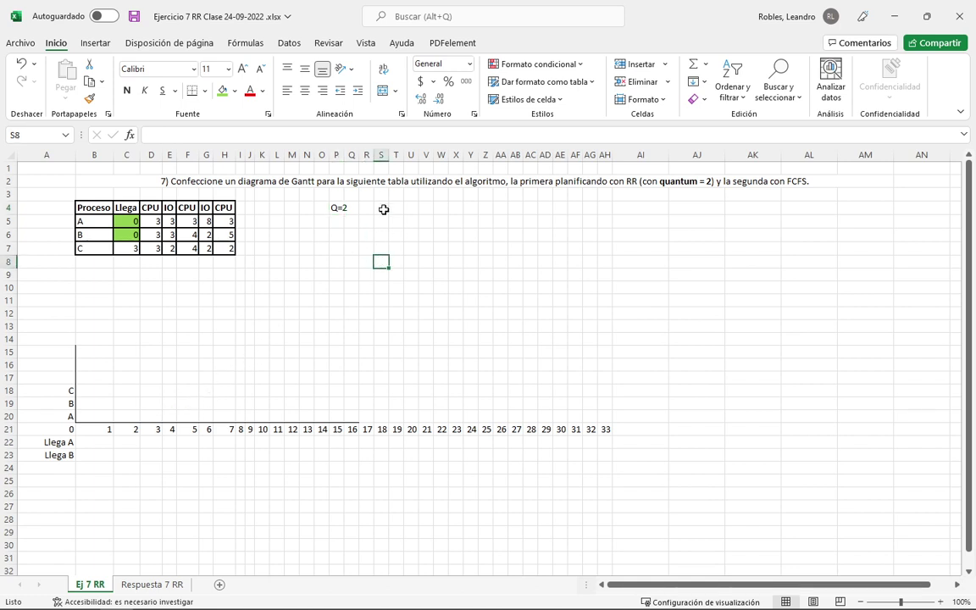
left_click(342, 207)
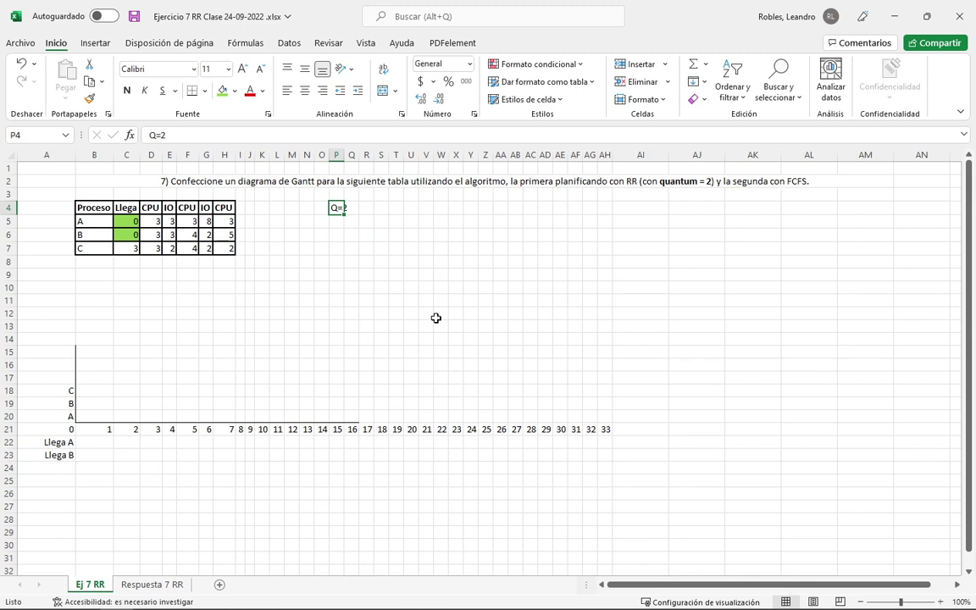
left_click(425, 262)
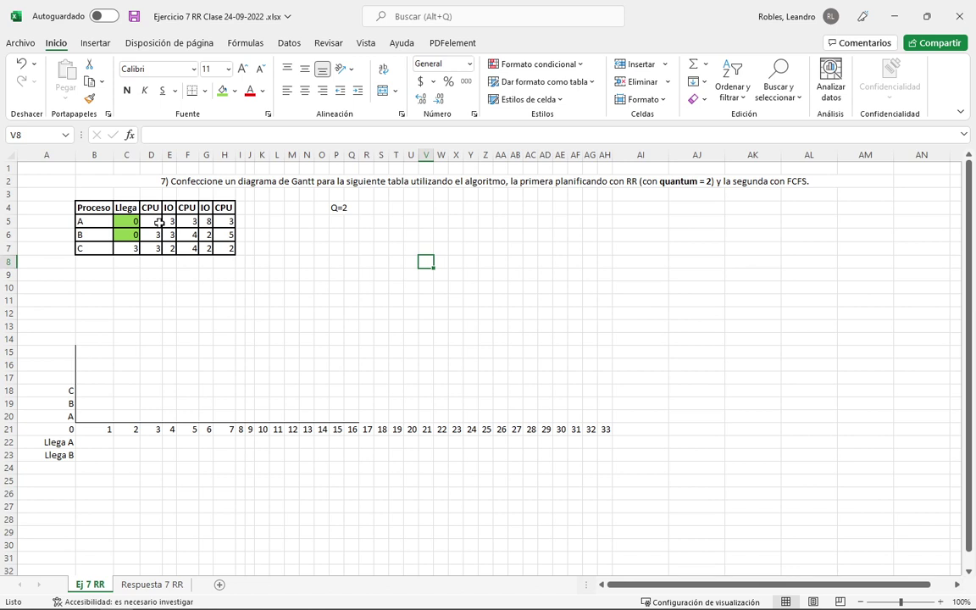
left_click(338, 207)
left_click(484, 219)
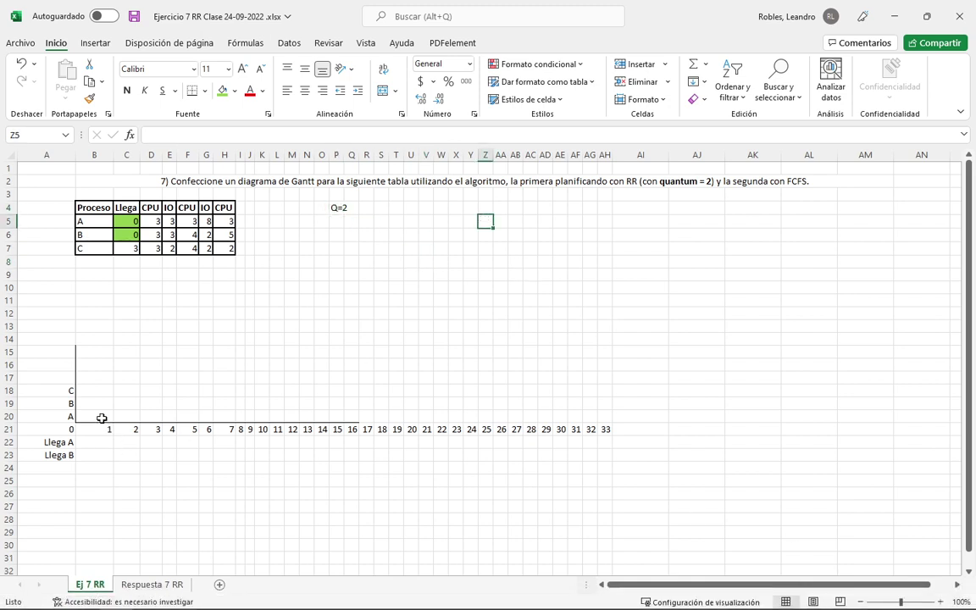
Fill process A's first two time slots, B20:C20, with green and mark each with an X.
left_click_drag(101, 418, 125, 417)
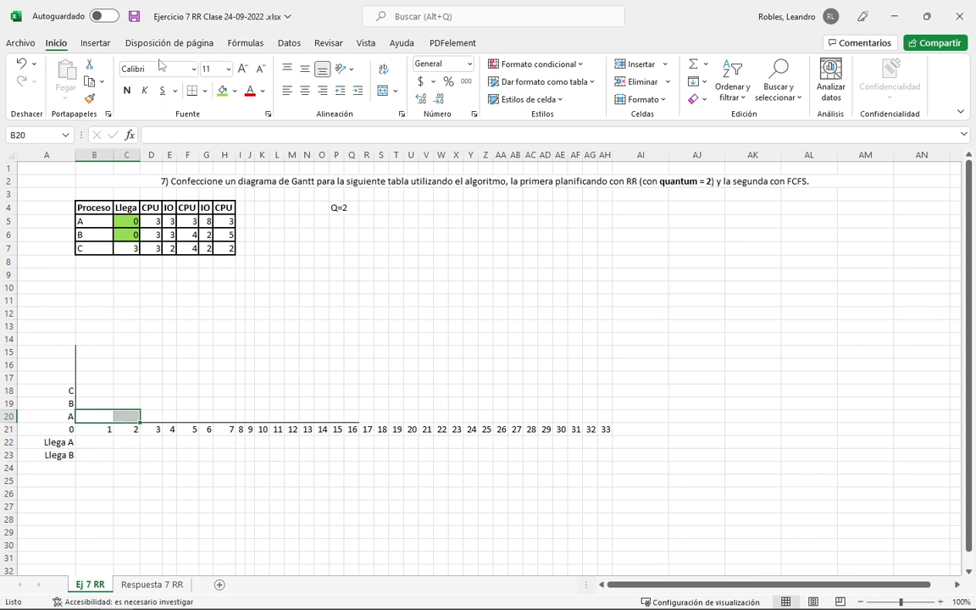
left_click(218, 89)
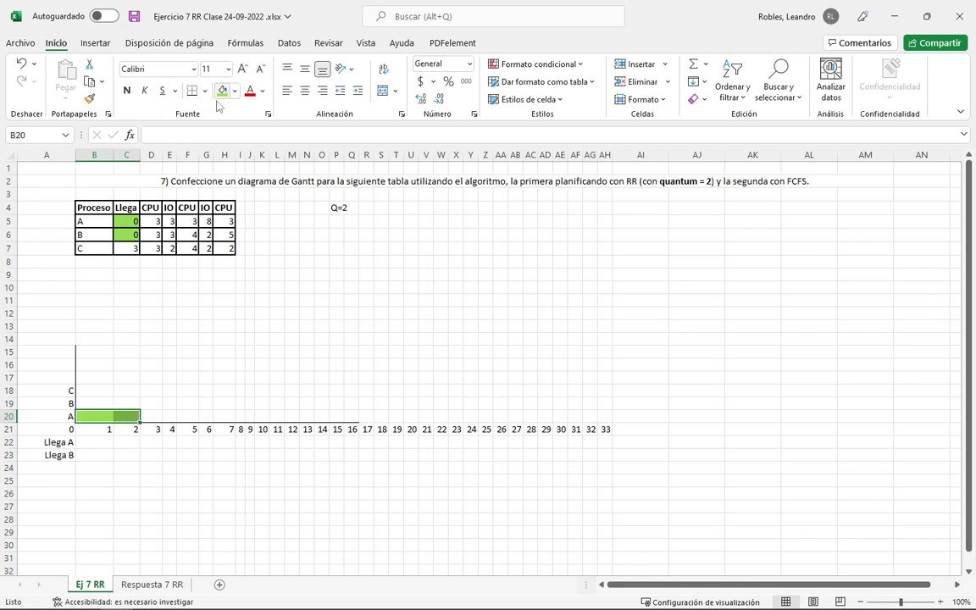
left_click(97, 416)
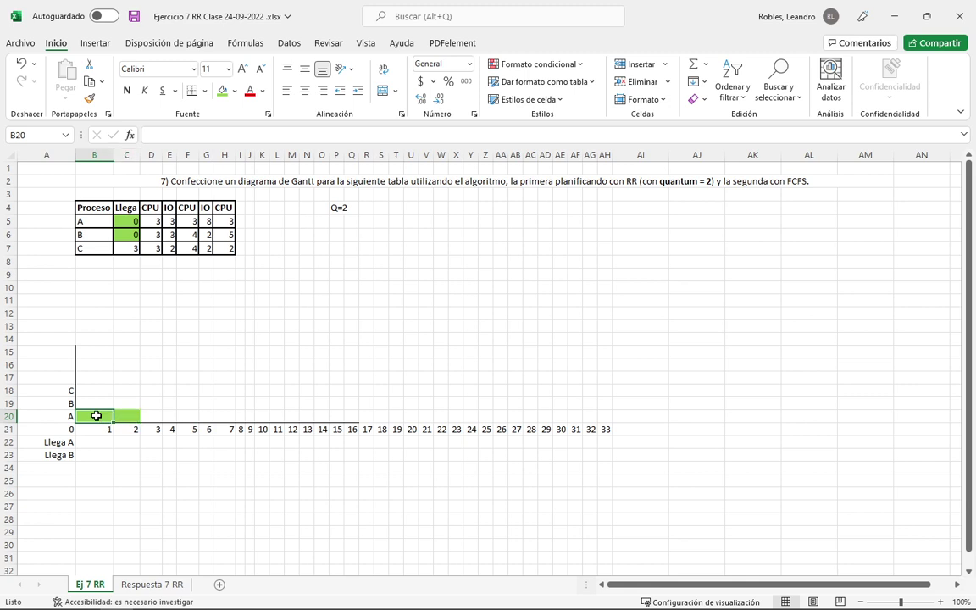
type("X")
key("Tab")
type("X")
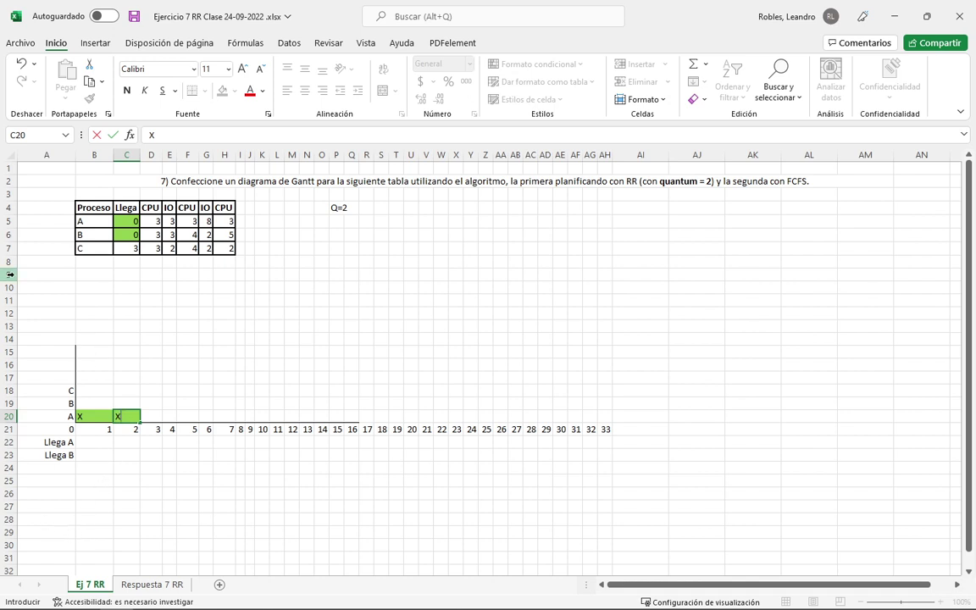
Label the diagram "En Ejecucion" in A15 and widen column A slightly to fit the text.
left_click(47, 350)
type("En Ejecucion")
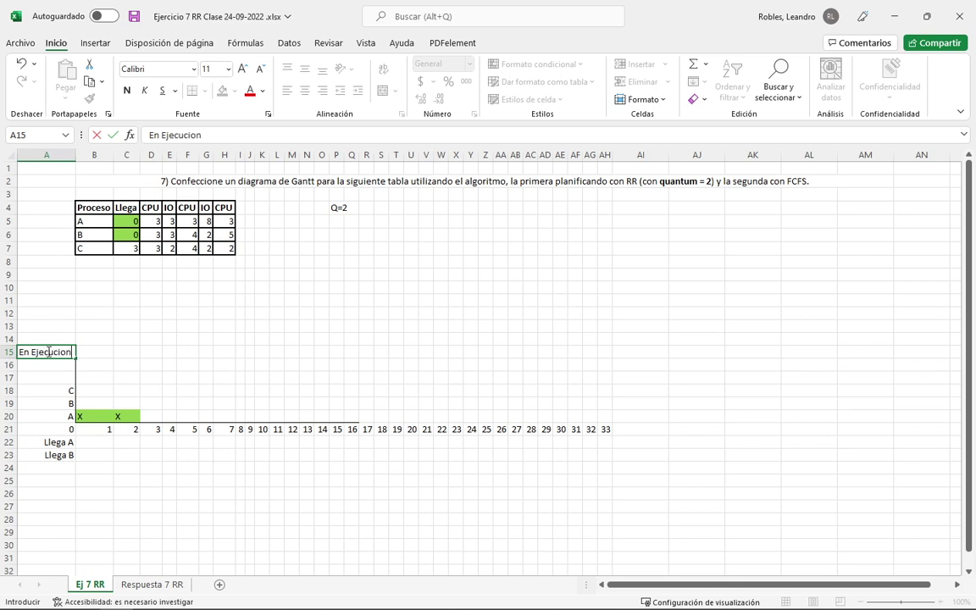
key("Return")
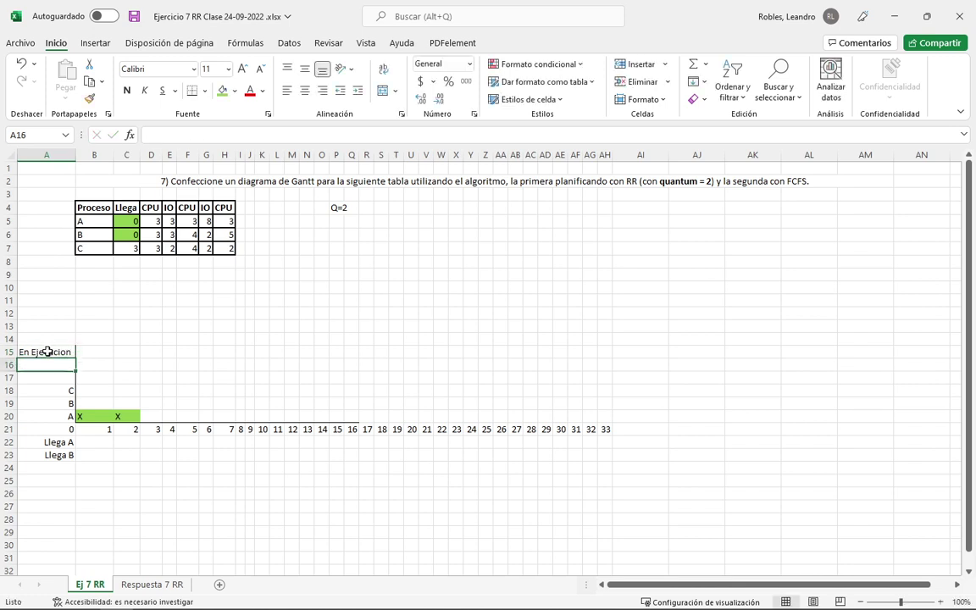
left_click_drag(76, 154, 91, 154)
Add the heading "Preparados" in A29 for the ready queue below the diagram.
left_click(57, 507)
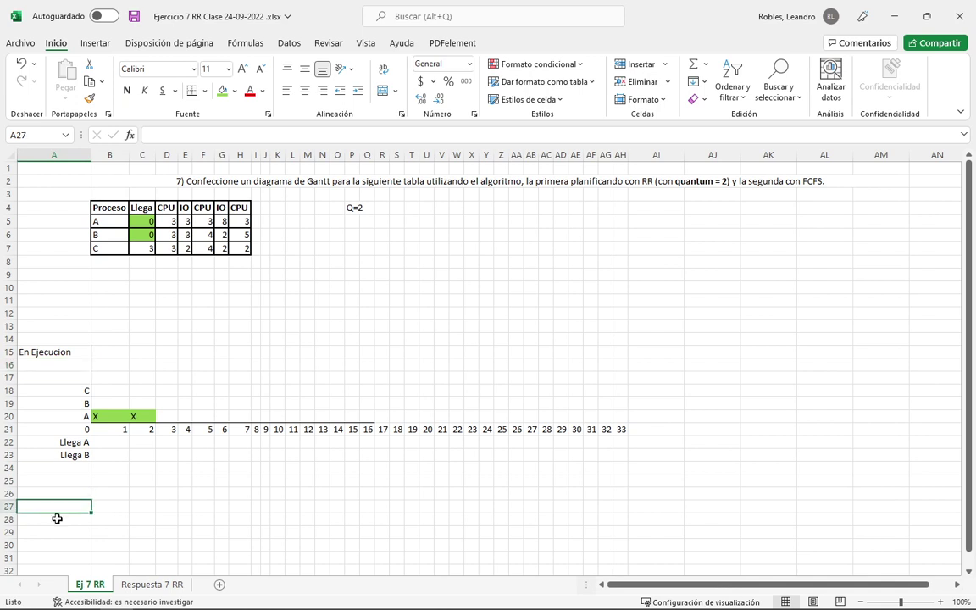
left_click(57, 532)
type("Preparados")
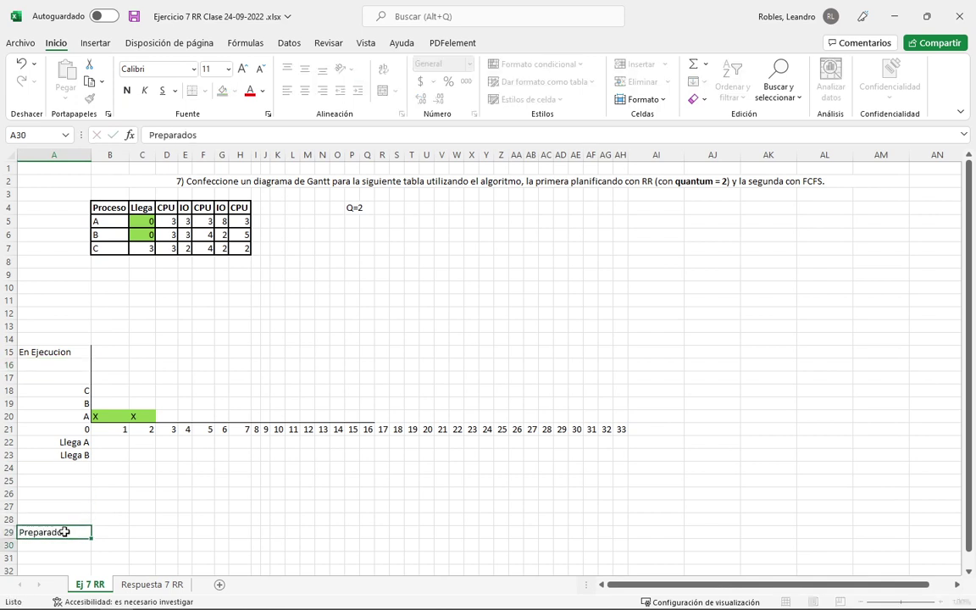
key("Return")
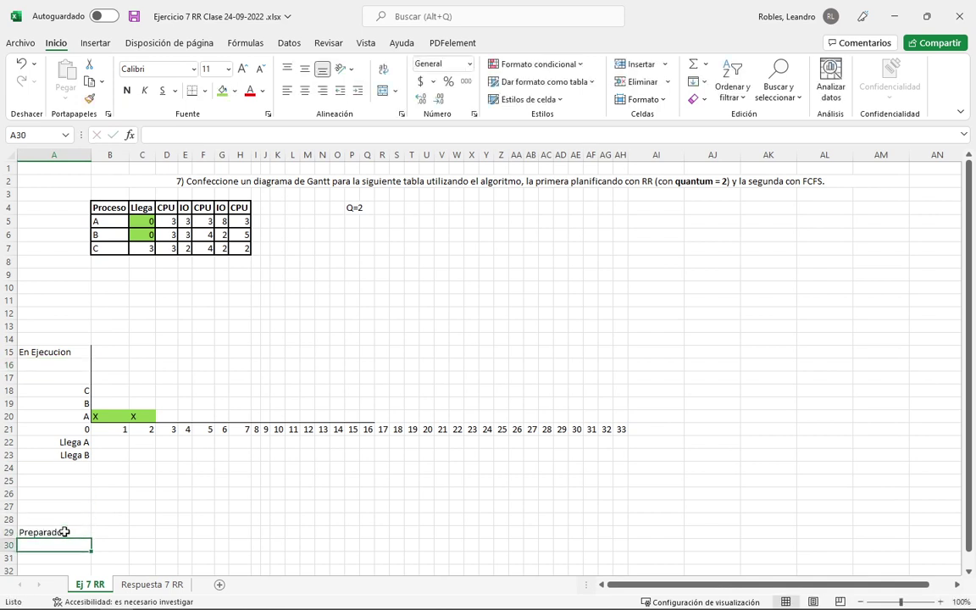
List process B as ready during time slots 1 and 2 by entering B in B30 and C30.
left_click(116, 418)
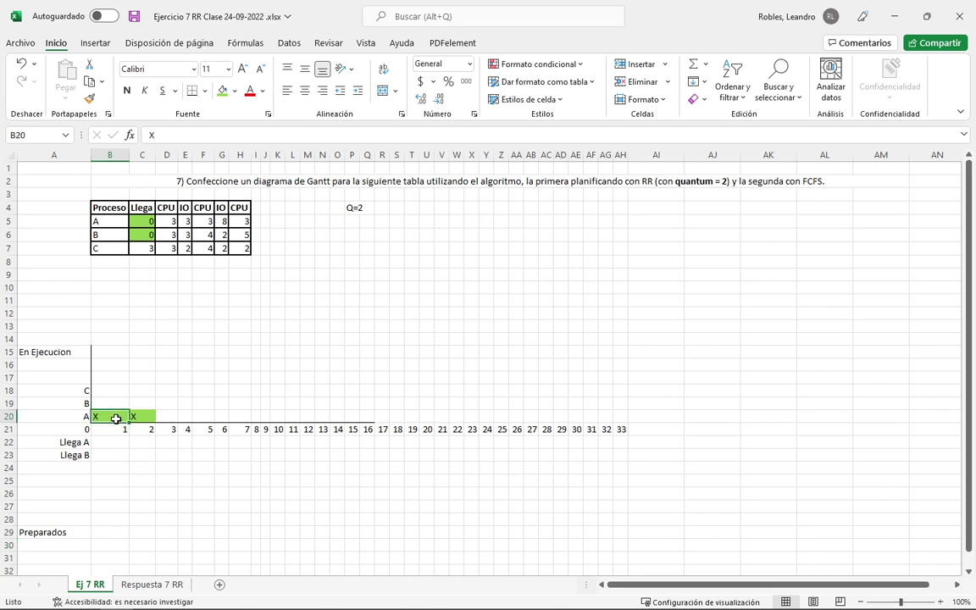
left_click(115, 544)
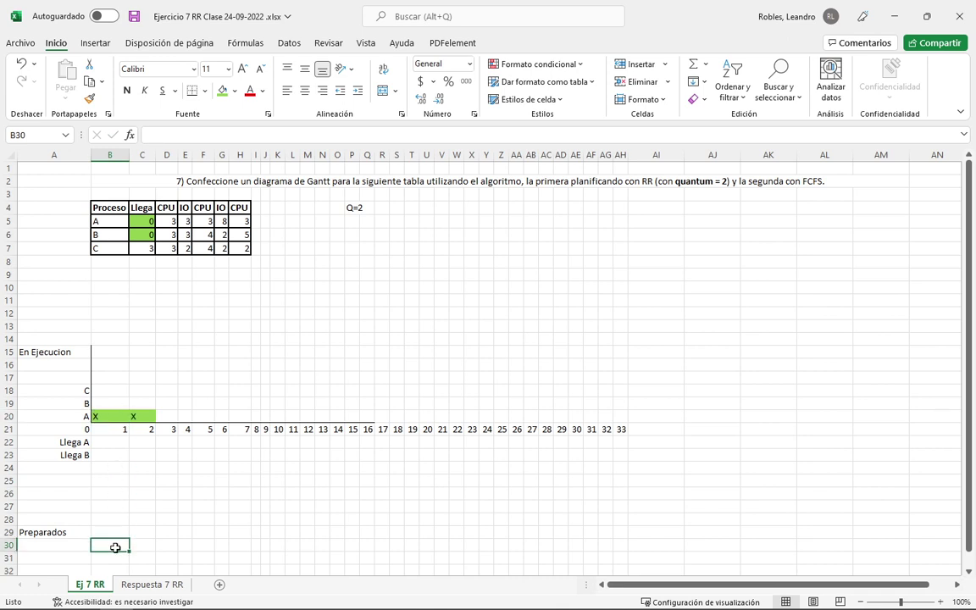
type("B")
key("Return")
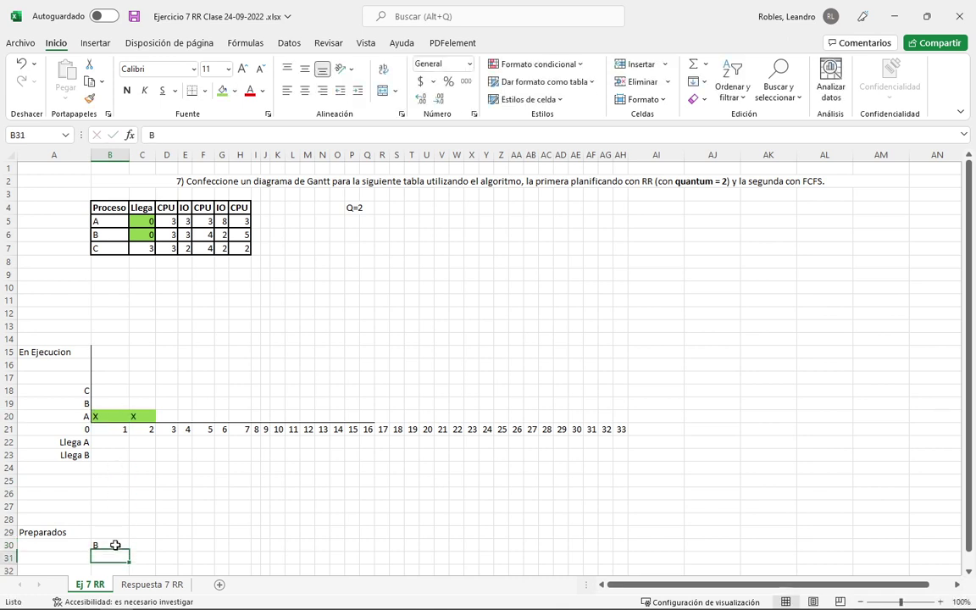
left_click(115, 545)
key("Right")
type("B")
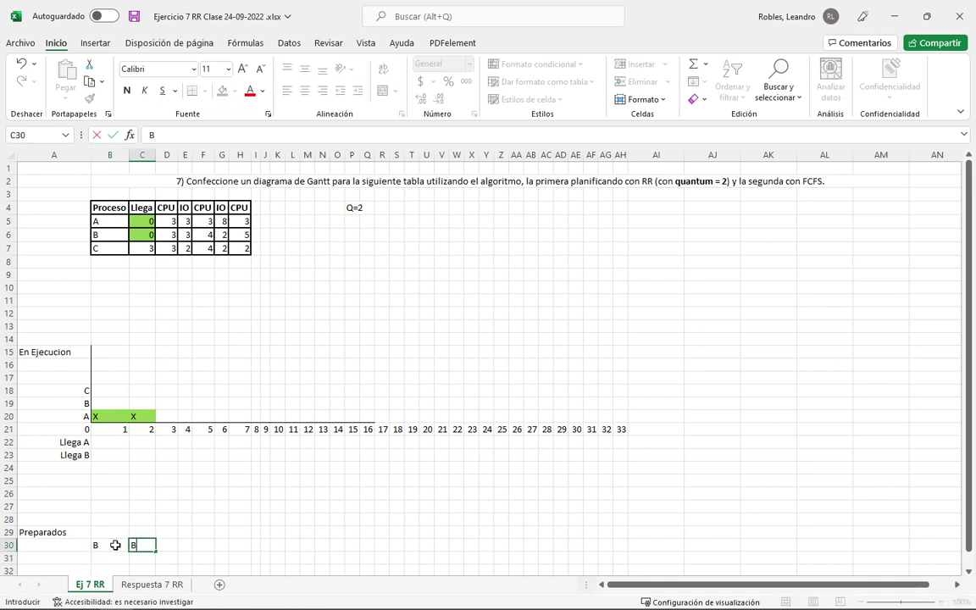
key("Return")
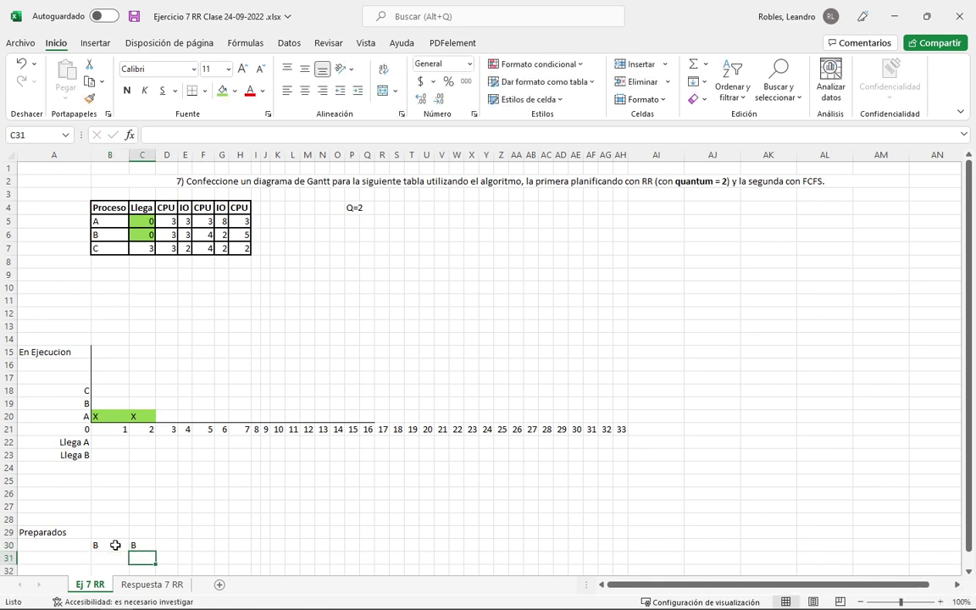
Examine process A's first CPU and IO bursts in D5:E5 against the ready queue entry for time slot 2.
left_click(199, 544)
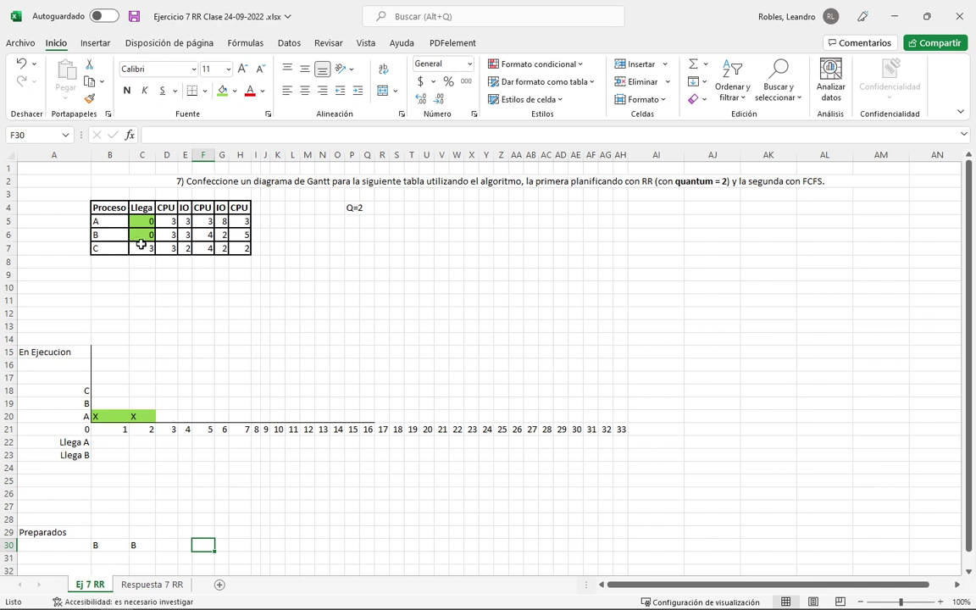
left_click(169, 221)
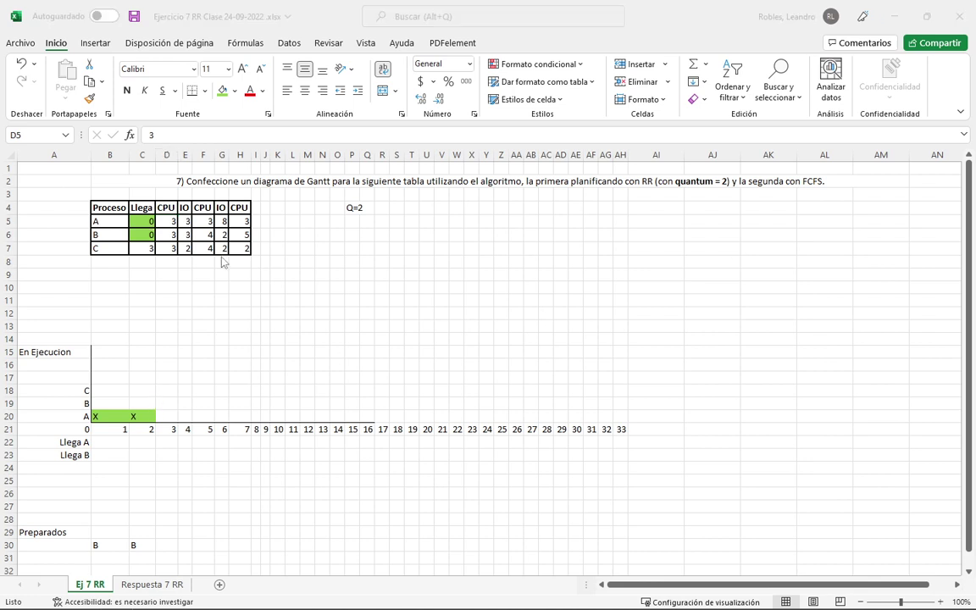
left_click(185, 221)
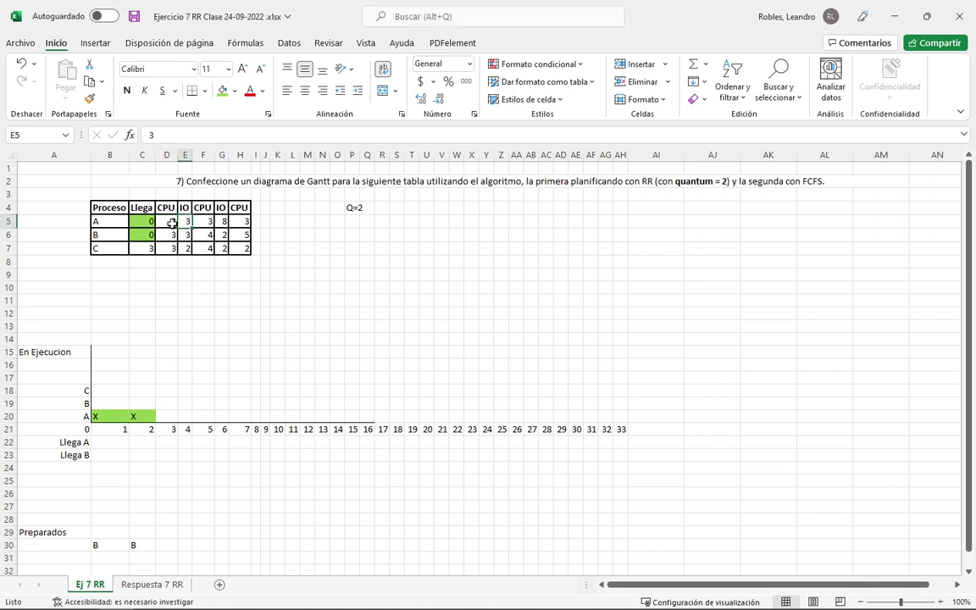
left_click(172, 222)
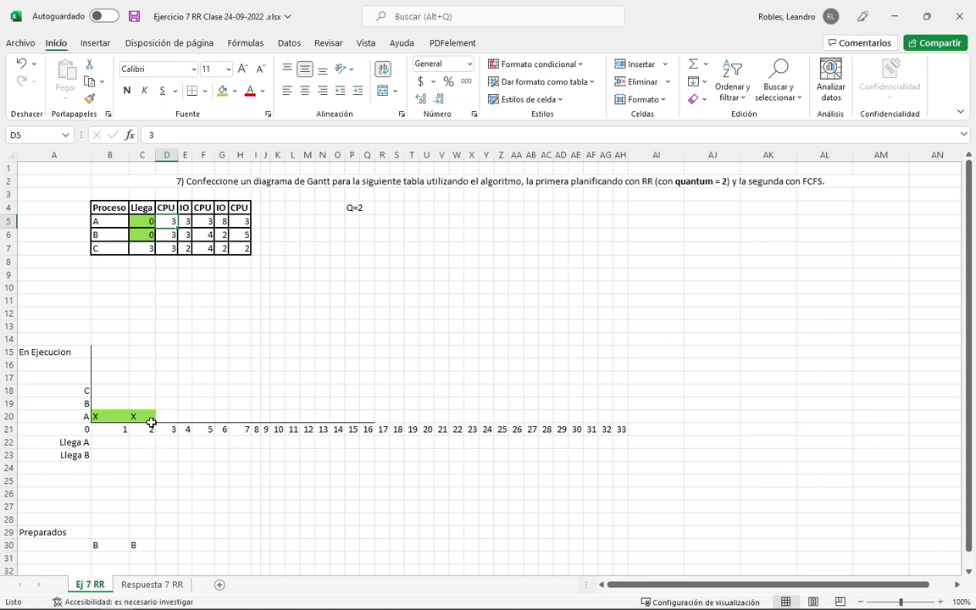
left_click(145, 548)
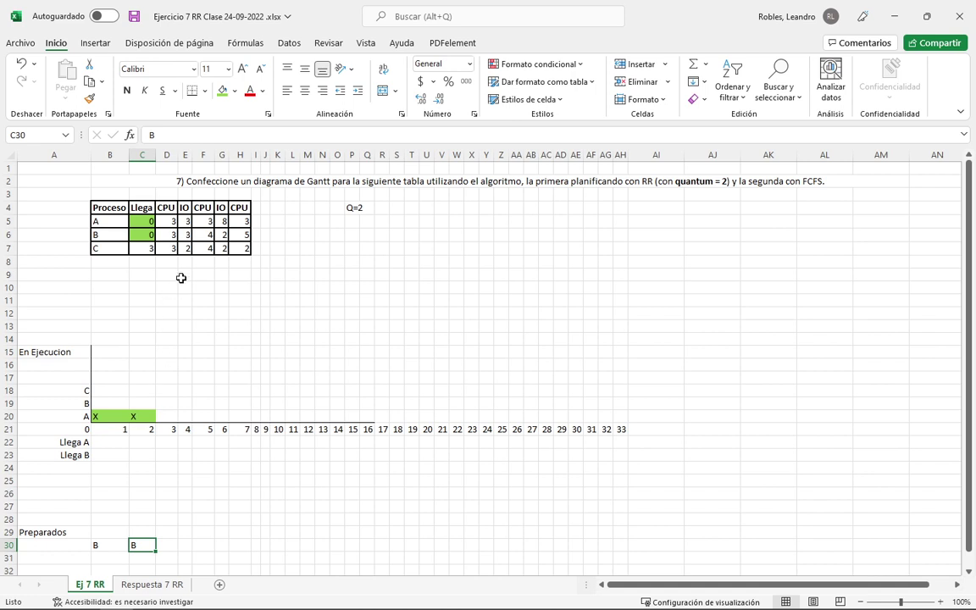
left_click(166, 221)
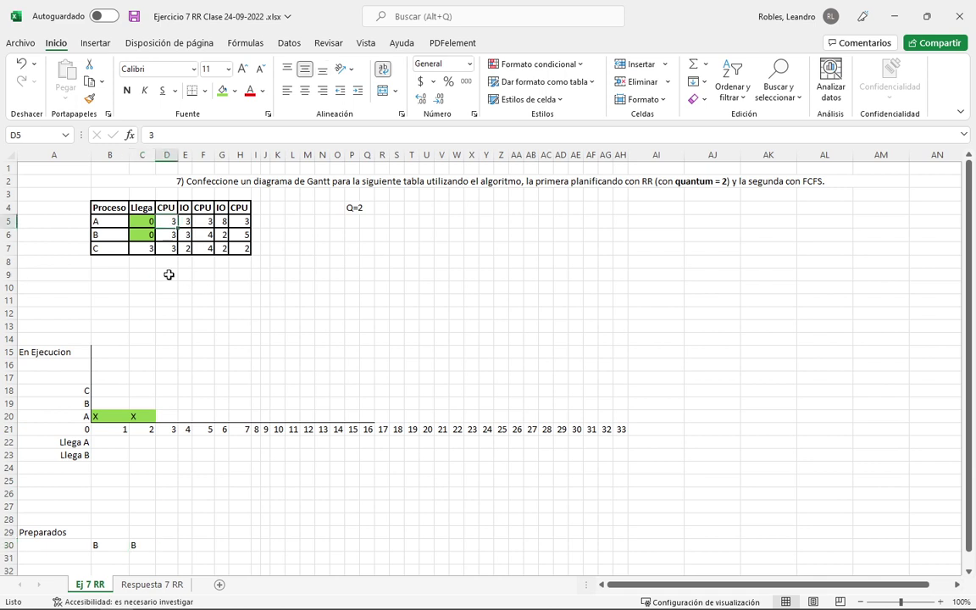
Mark process B as running in time slots 3 and 4 with an X in D19 and E19.
left_click(164, 403)
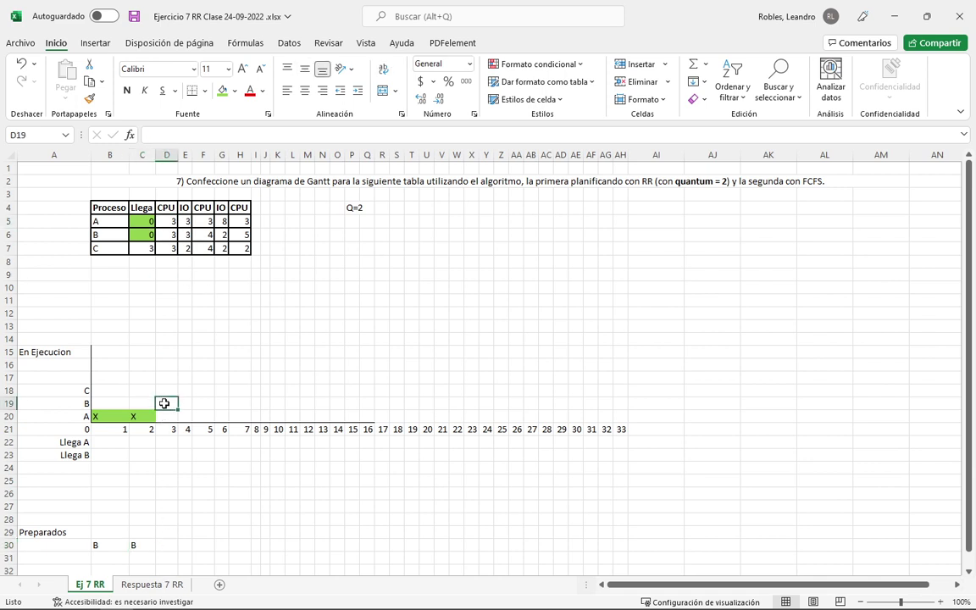
type("X")
left_click(184, 404)
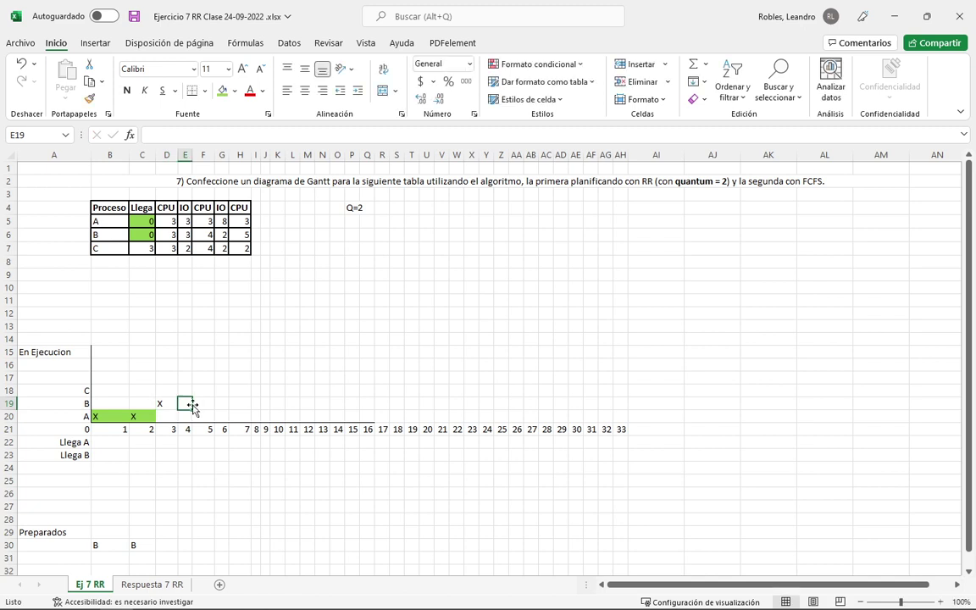
type("X")
left_click(209, 406)
List process A as ready during time slot 3 by entering A in D30.
left_click(162, 546)
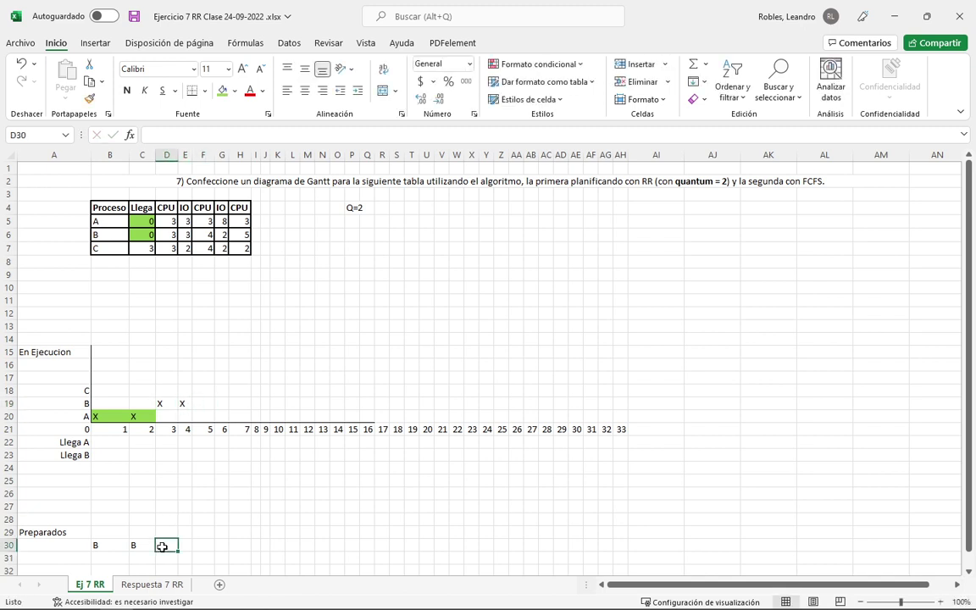
type("A")
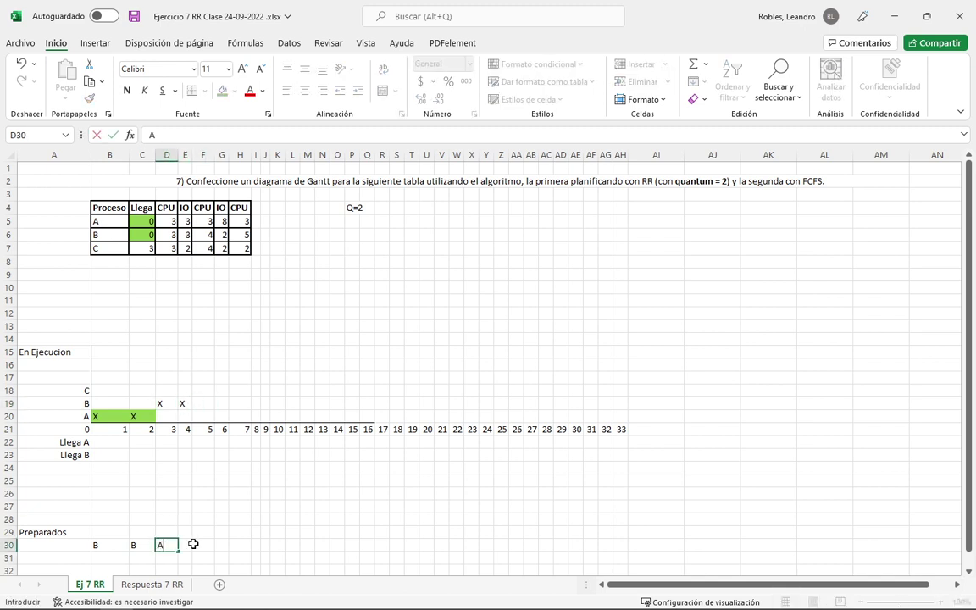
left_click(187, 545)
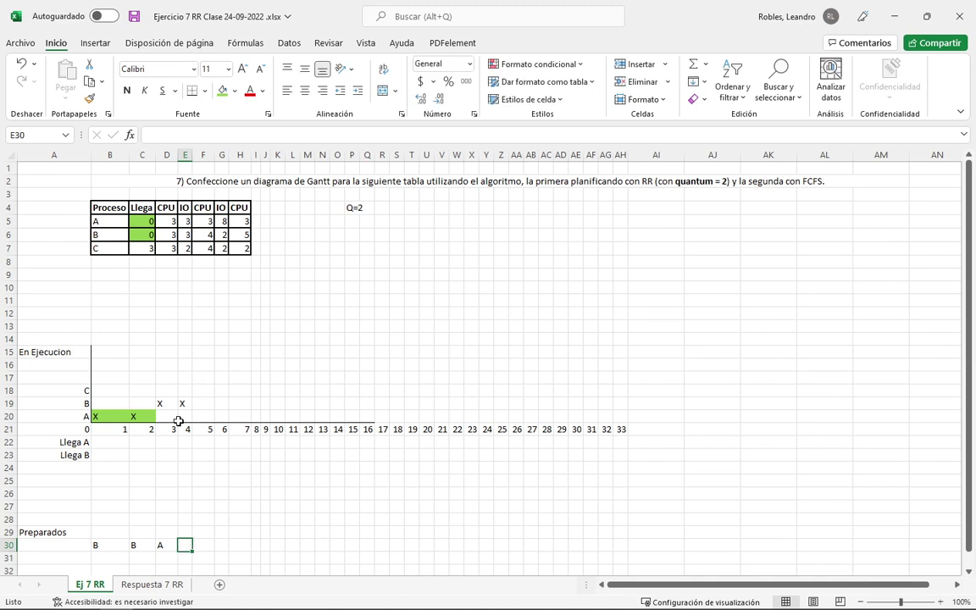
Note process C's arrival at time 3 with "Llega C" in D24 and fit column D's width to the text.
left_click(166, 468)
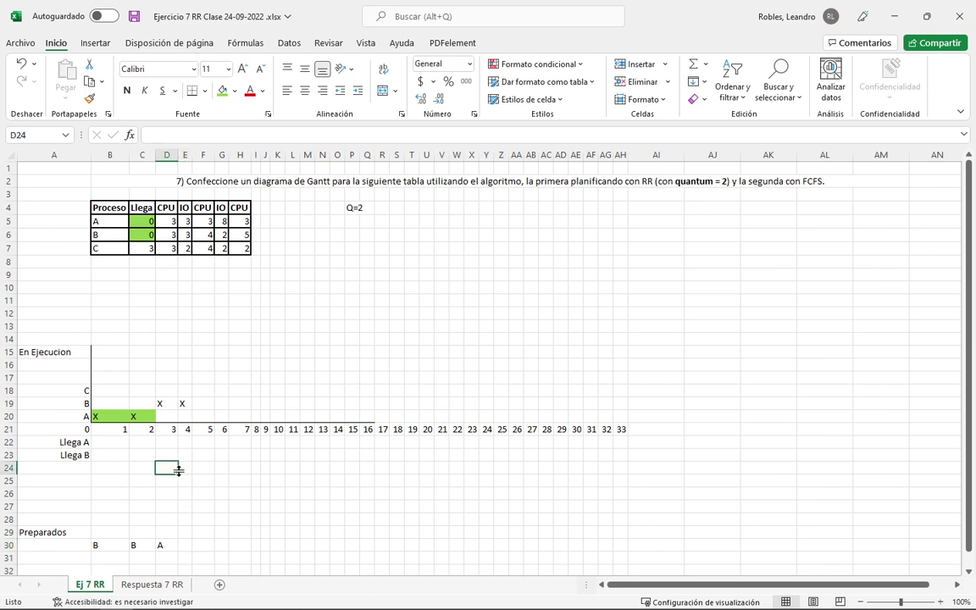
type("Llega C")
key("Return")
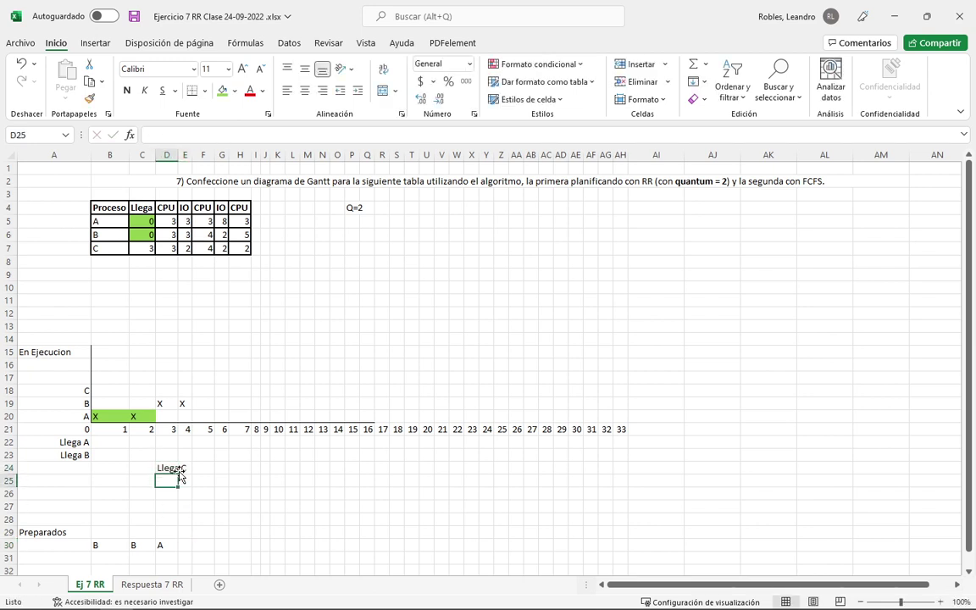
double_click(178, 154)
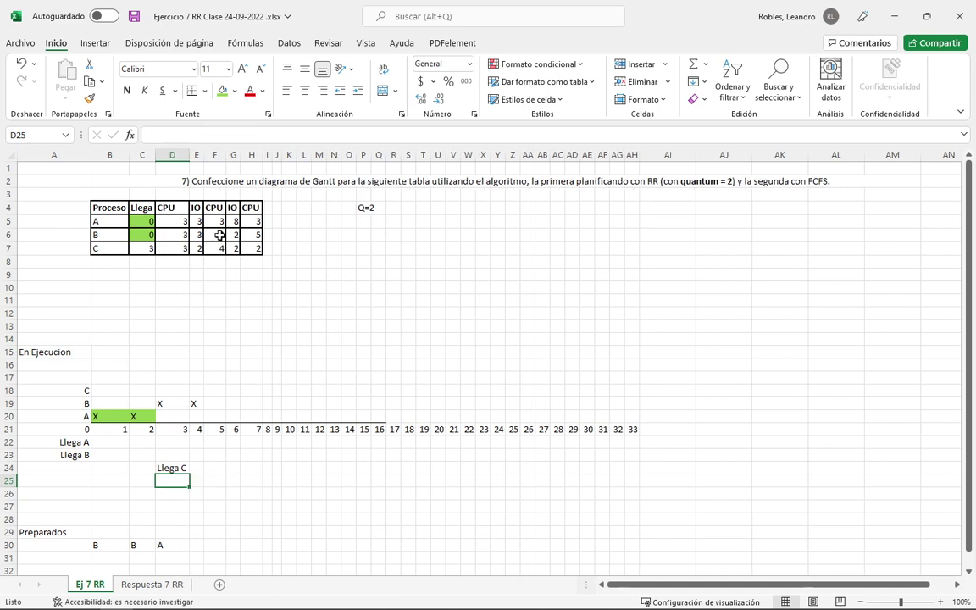
Fill process B's two running slots, D19:E19, with the same green as process A's slots.
left_click(188, 541)
left_click_drag(186, 539, 163, 400)
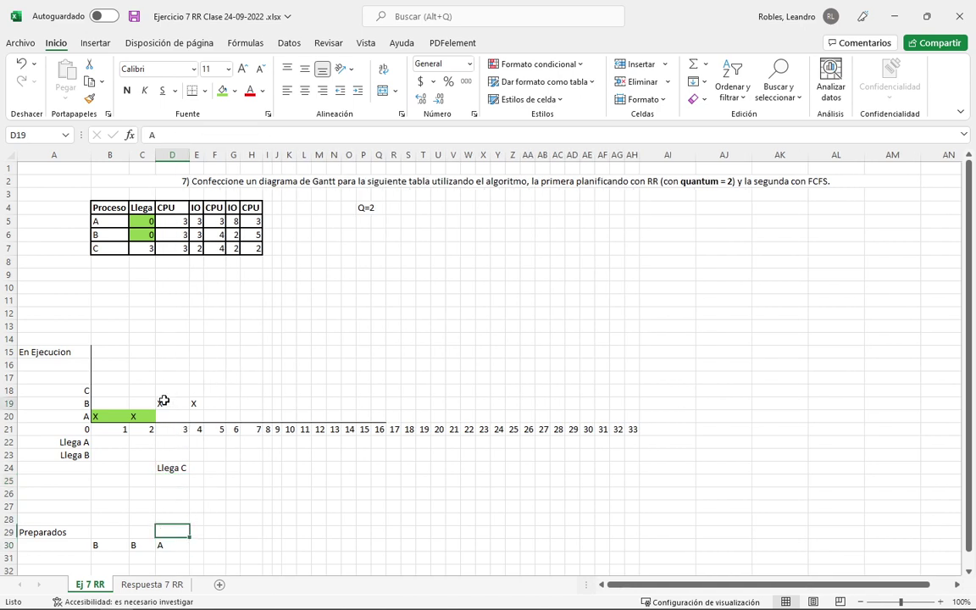
double_click(164, 402)
key("Escape")
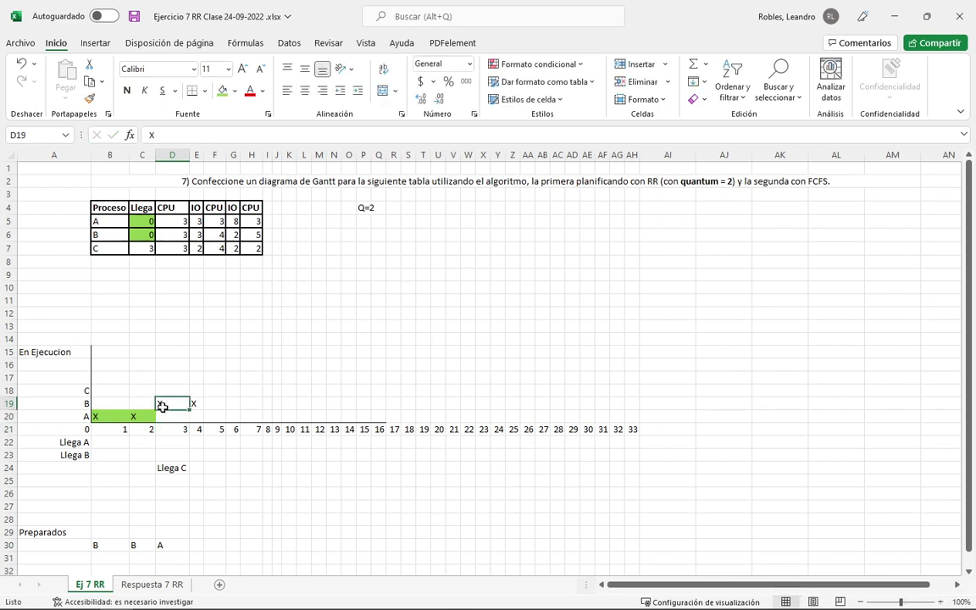
left_click(222, 91)
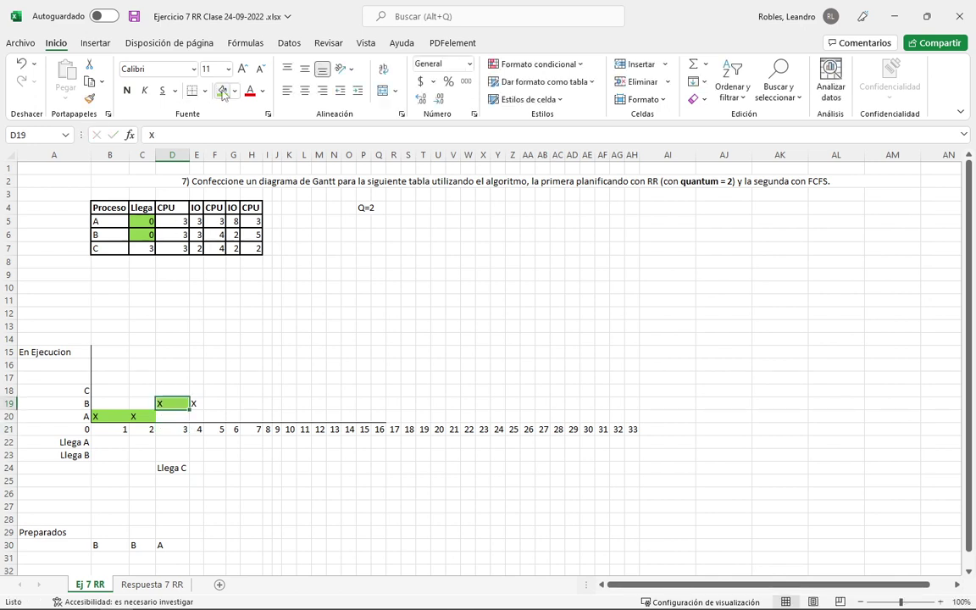
left_click(197, 405)
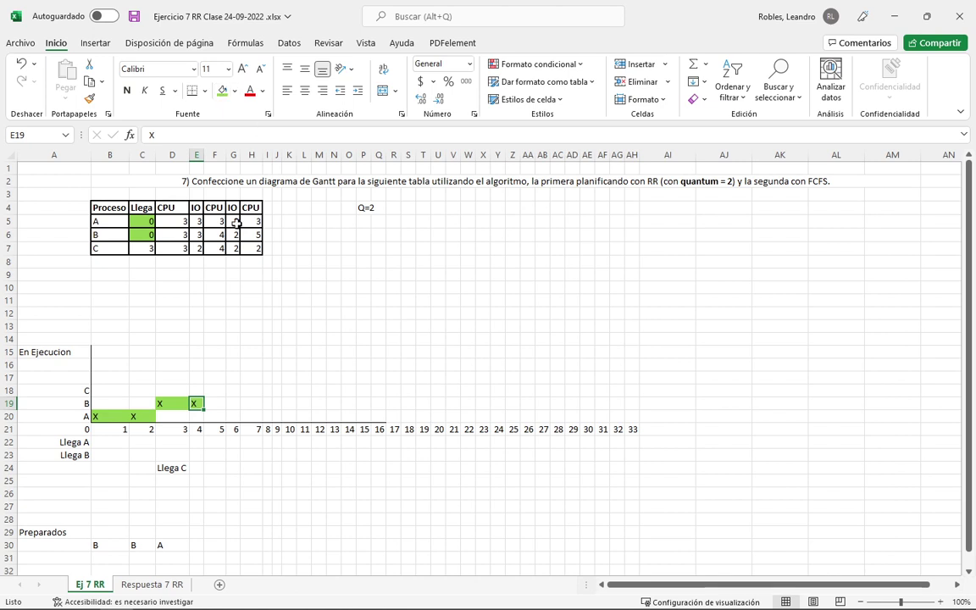
Delete the empty rows 10 to 12 between the process table and the Gantt diagram.
left_click(346, 206)
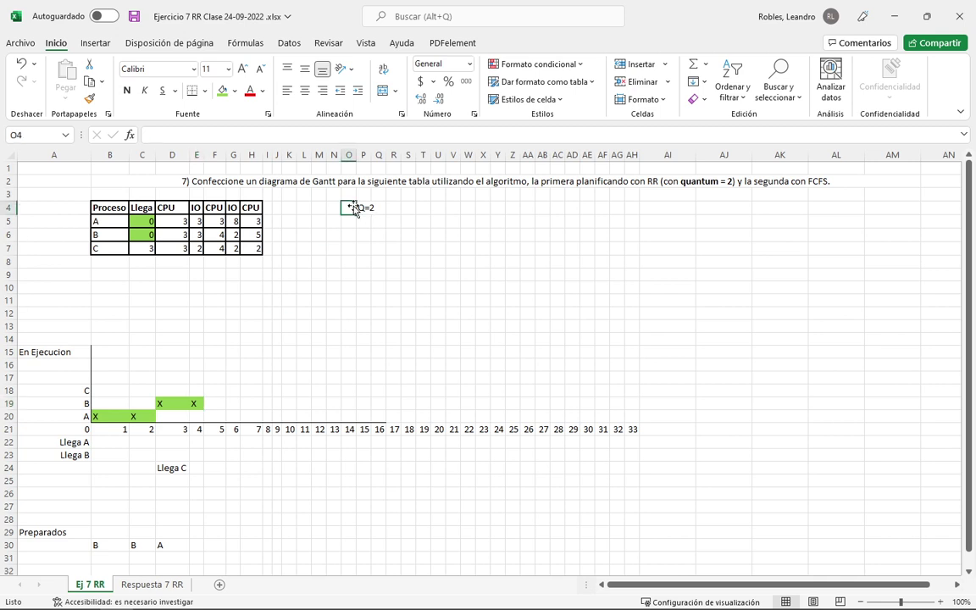
left_click(196, 542)
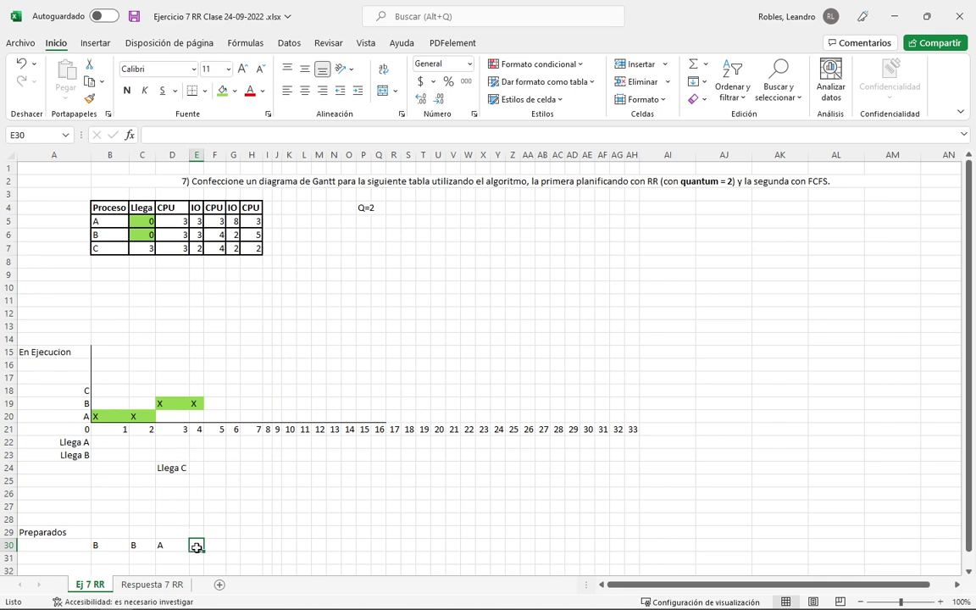
scroll(283, 507, "down", 2)
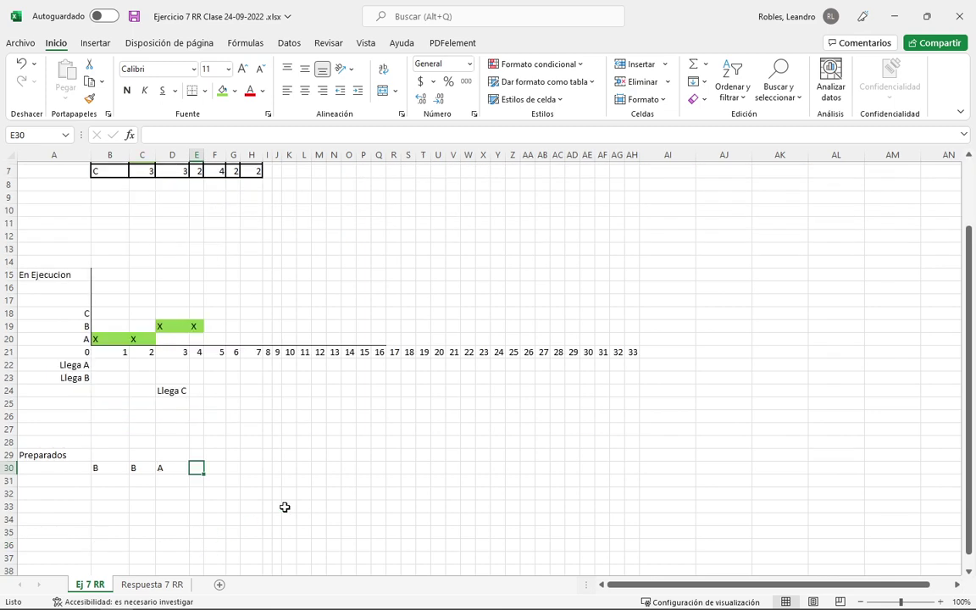
scroll(283, 507, "up", 1)
left_click_drag(8, 249, 9, 272)
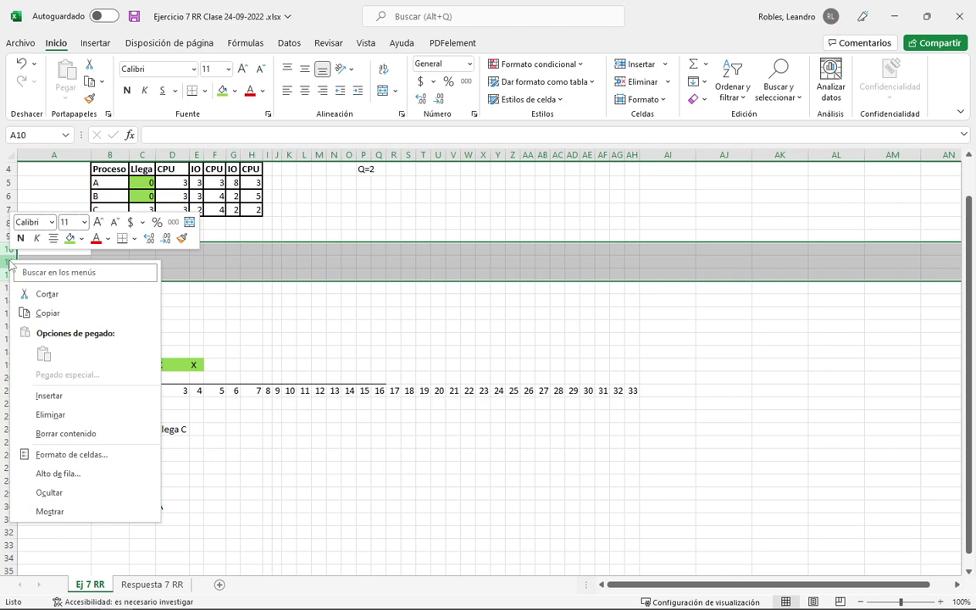
left_click(50, 414)
left_click(319, 352)
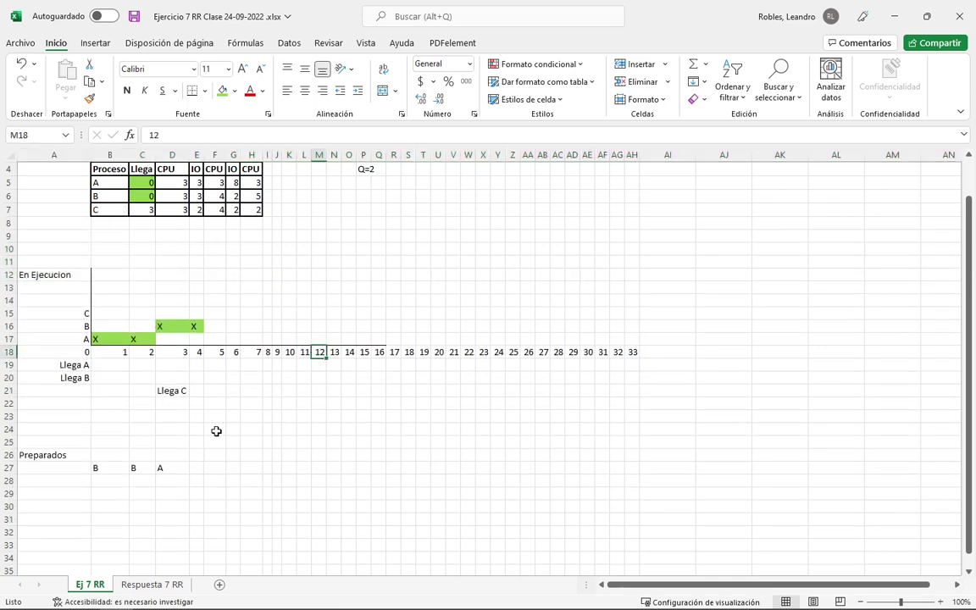
List processes A and C as ready during time slot 4 by entering A in E27 and C in E28.
scroll(227, 413, "up", 1)
scroll(227, 415, "down", 1)
left_click(196, 469)
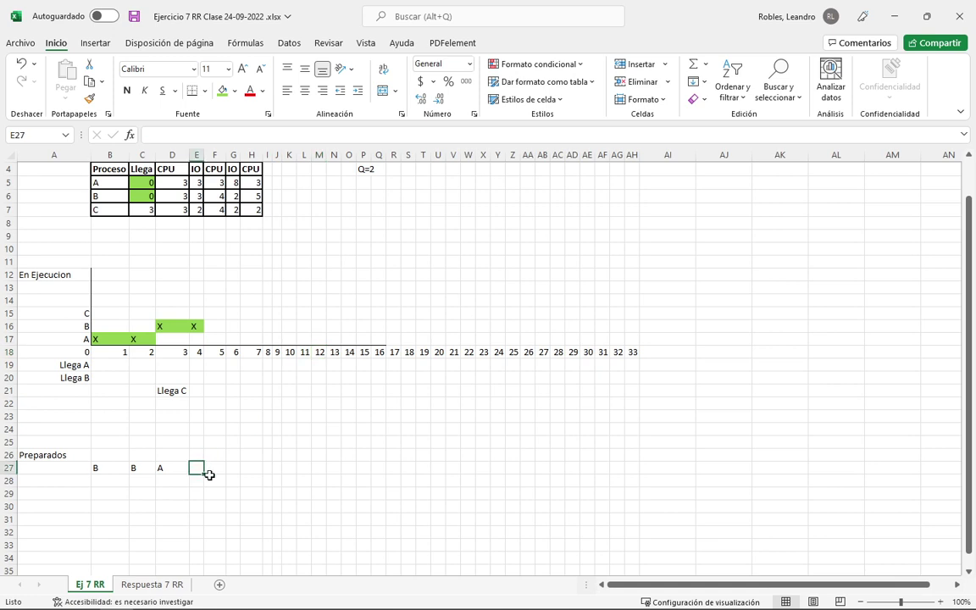
type("A")
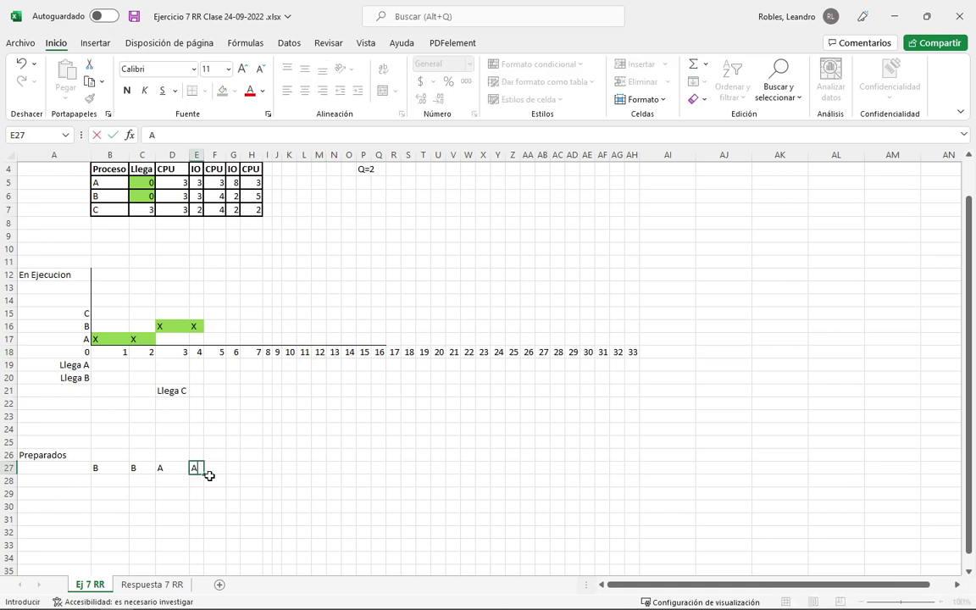
key("Return")
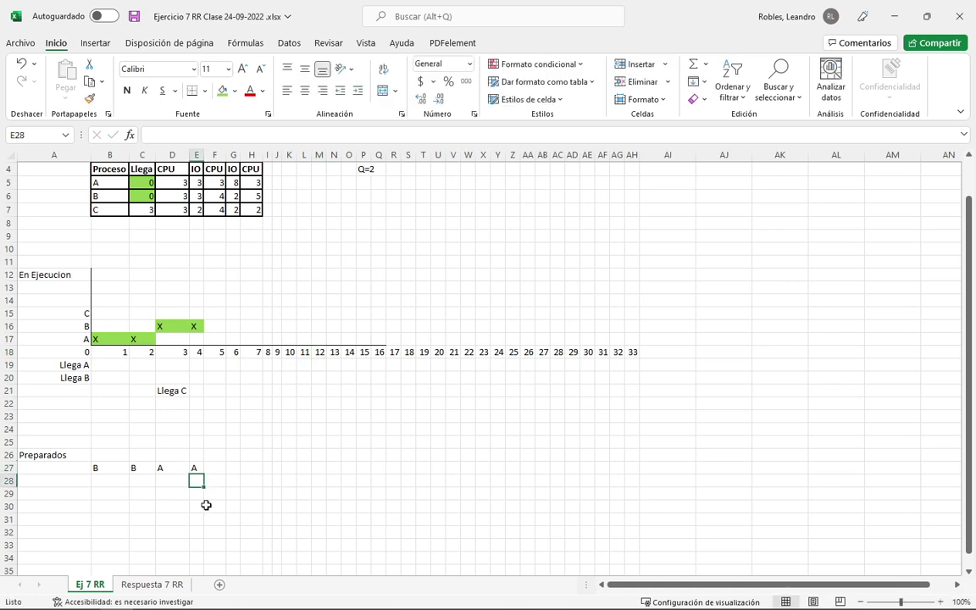
type("C")
left_click(224, 506)
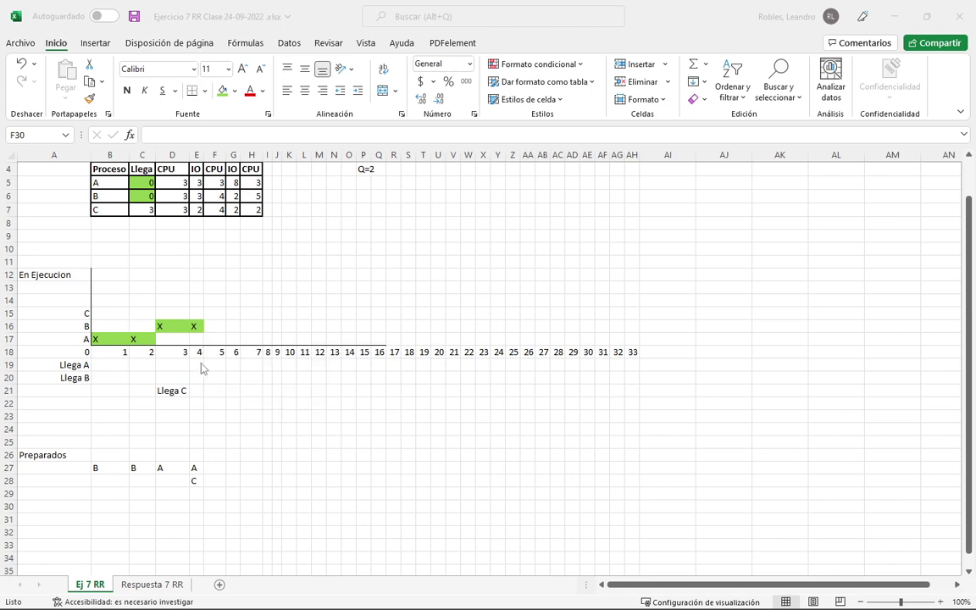
Mark process A as running in time slot 5 with an X in F17.
left_click_drag(196, 468, 97, 512)
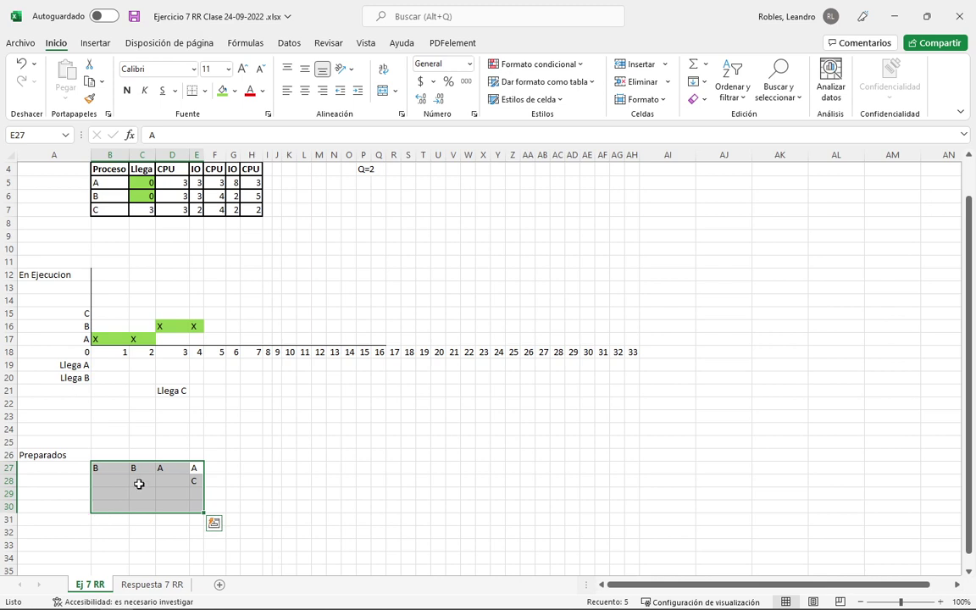
left_click(364, 168)
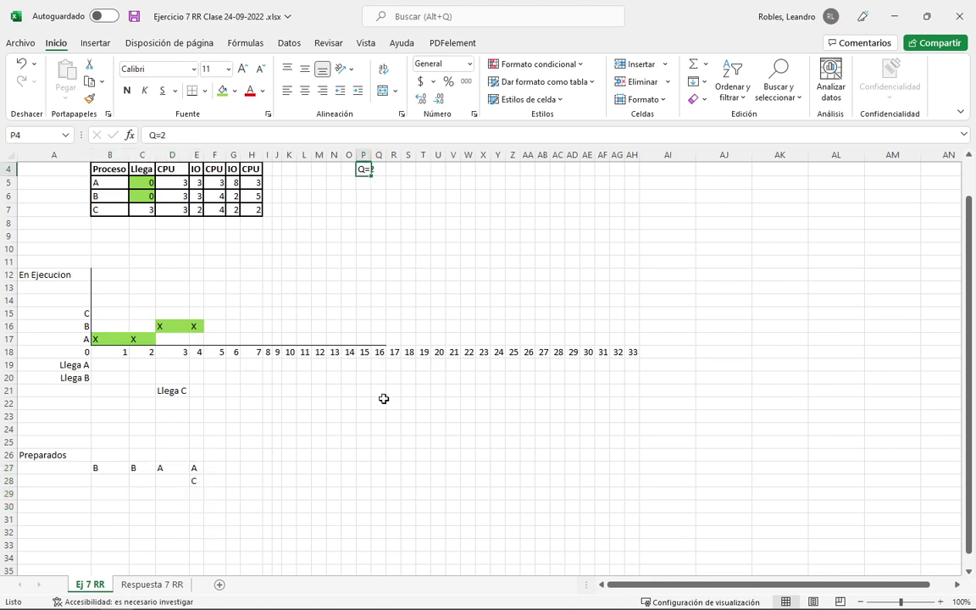
left_click(206, 467)
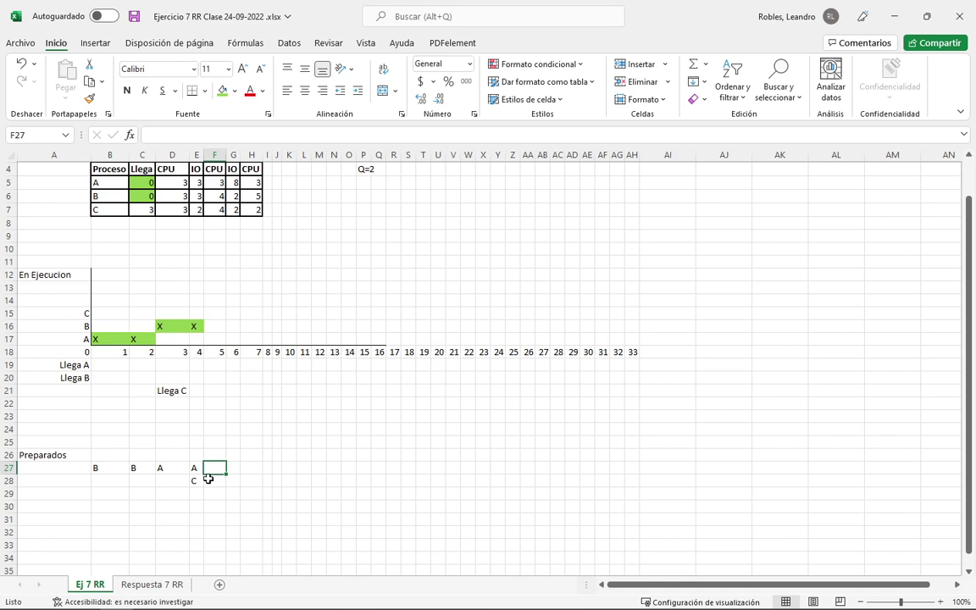
left_click(213, 339)
type("X")
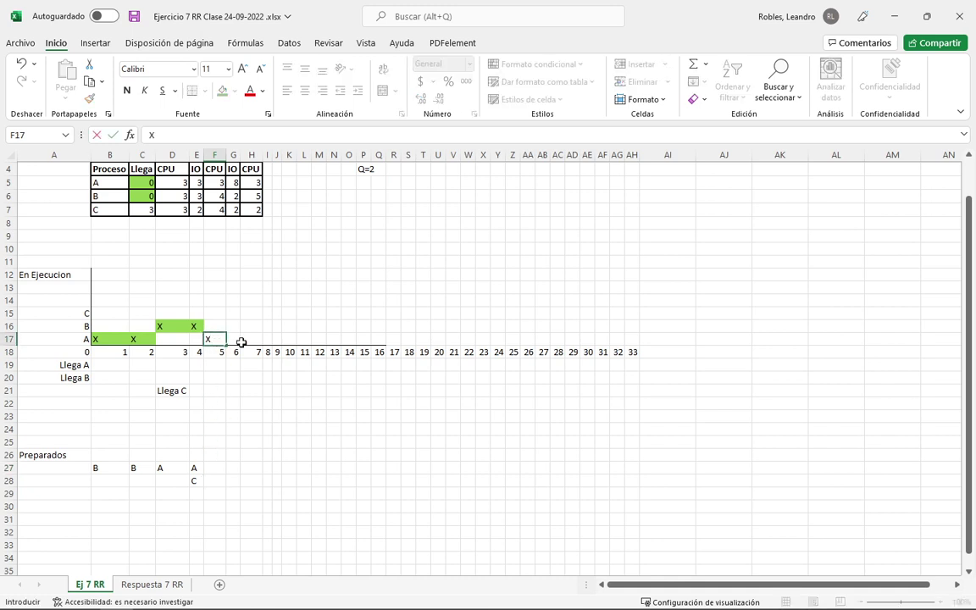
left_click(173, 182)
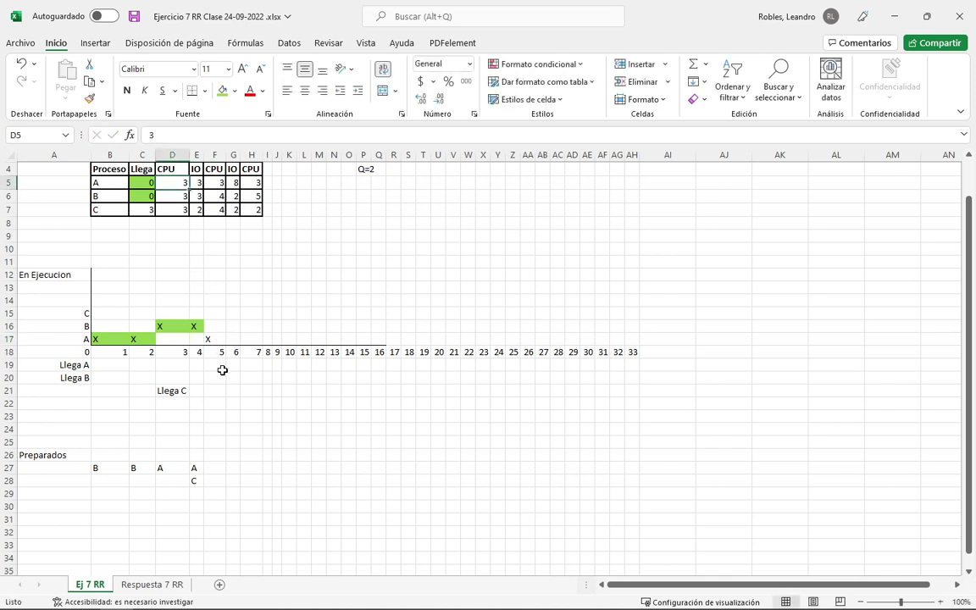
List process C as ready during time slot 5 by entering C in F27.
left_click(216, 472)
type("C")
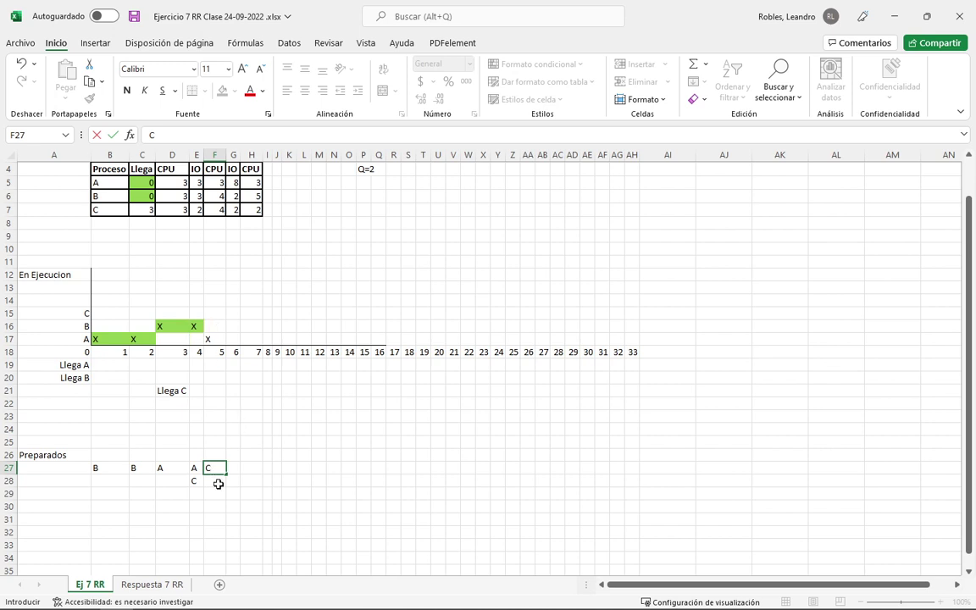
key("Return")
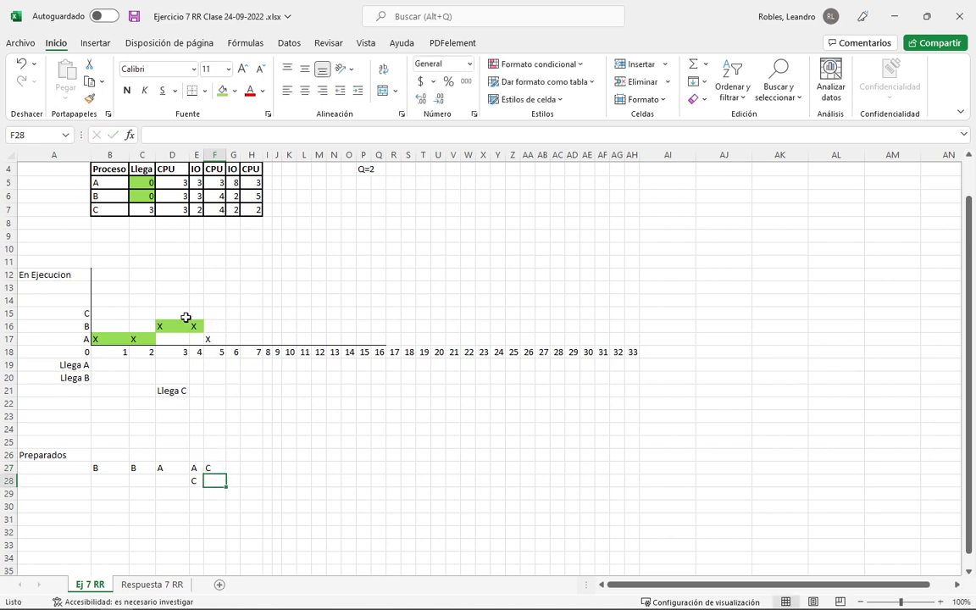
left_click(174, 195)
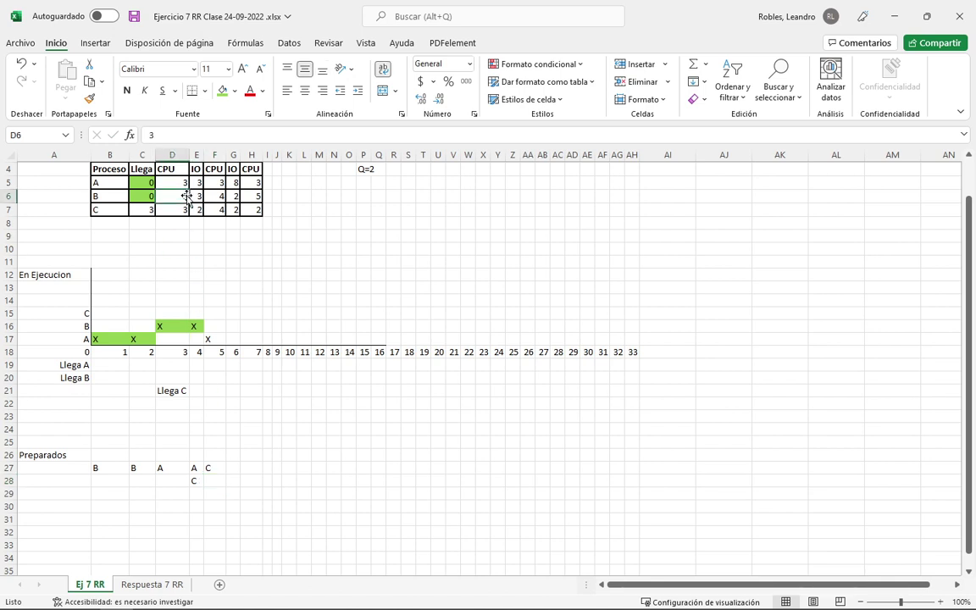
Add process B to the ready queue of time slot 5, below C, by entering B in F28.
left_click(215, 482)
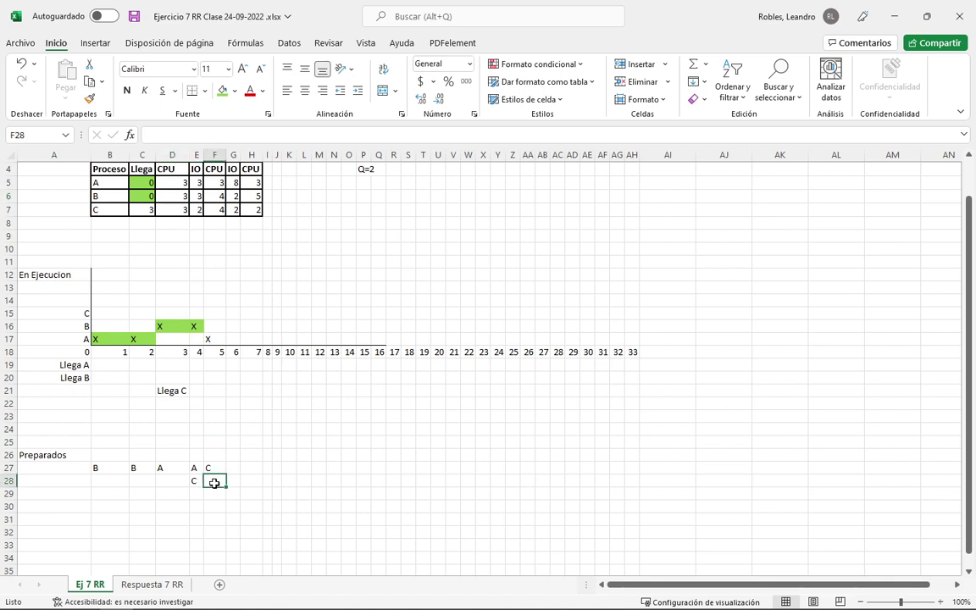
type("B")
left_click(270, 481)
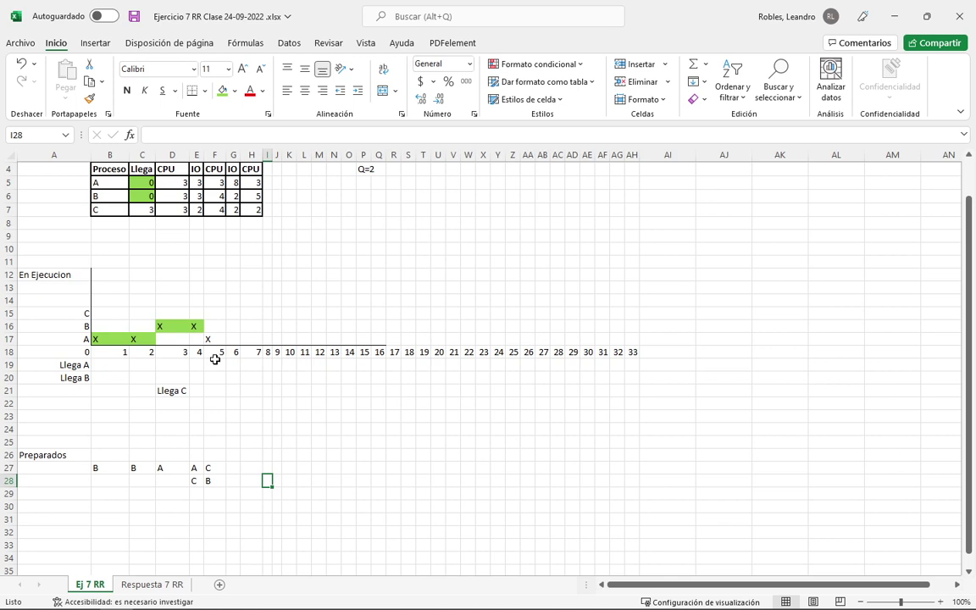
left_click(212, 468)
left_click(215, 491)
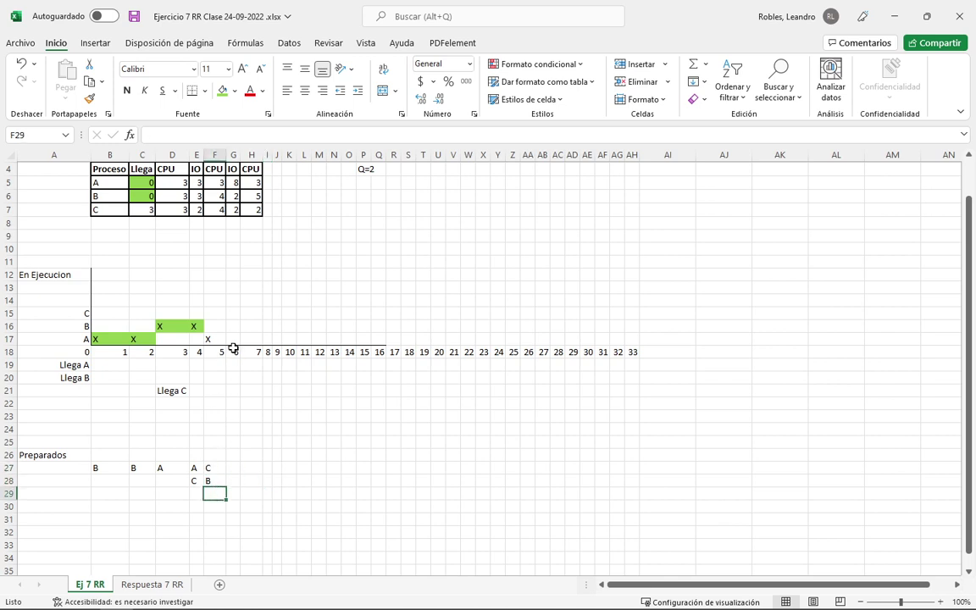
Fill process A's time slot 5 mark in F17 and its first CPU burst in D5 with green.
left_click(219, 339)
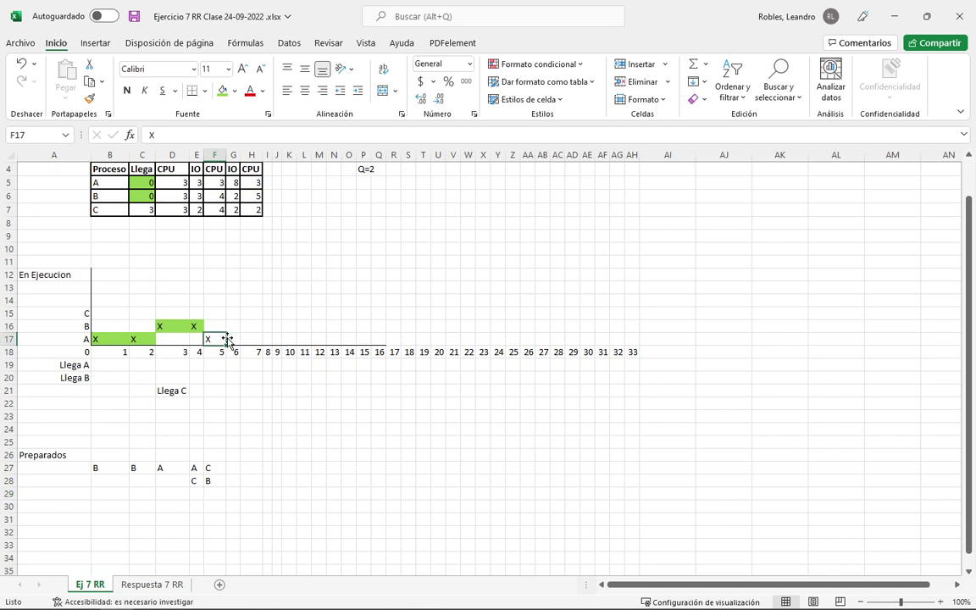
left_click(364, 168)
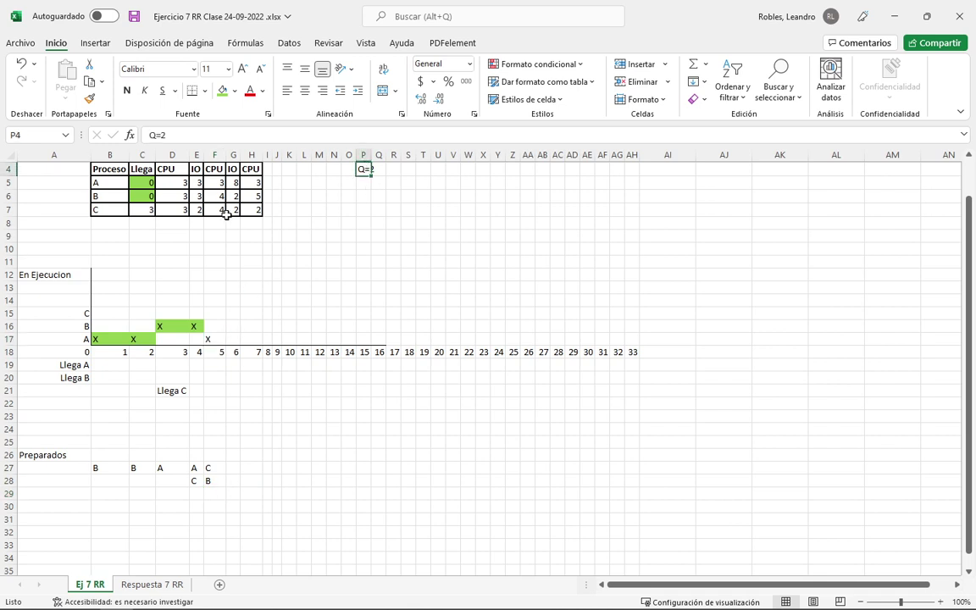
left_click(214, 337)
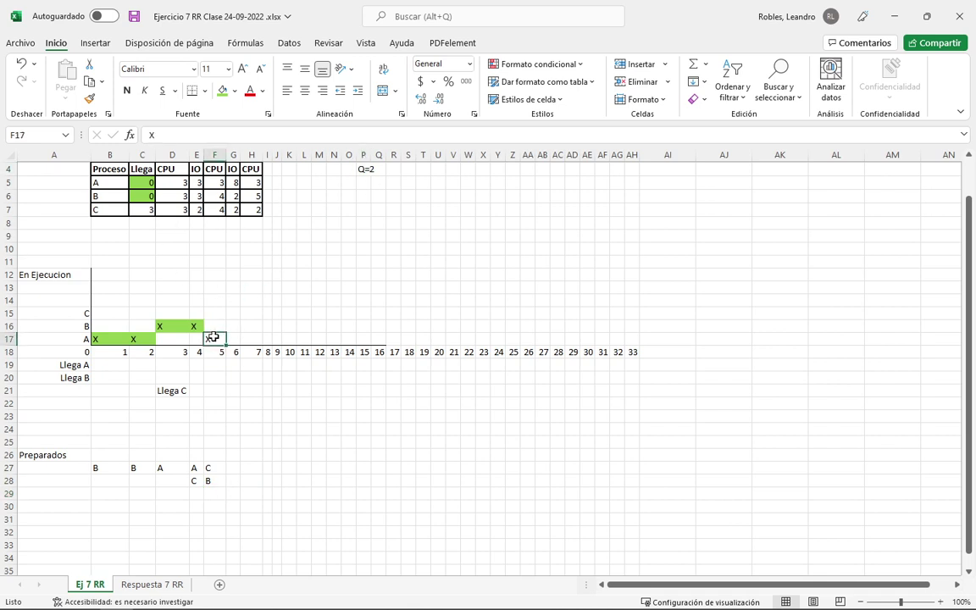
left_click(223, 92)
left_click(178, 182)
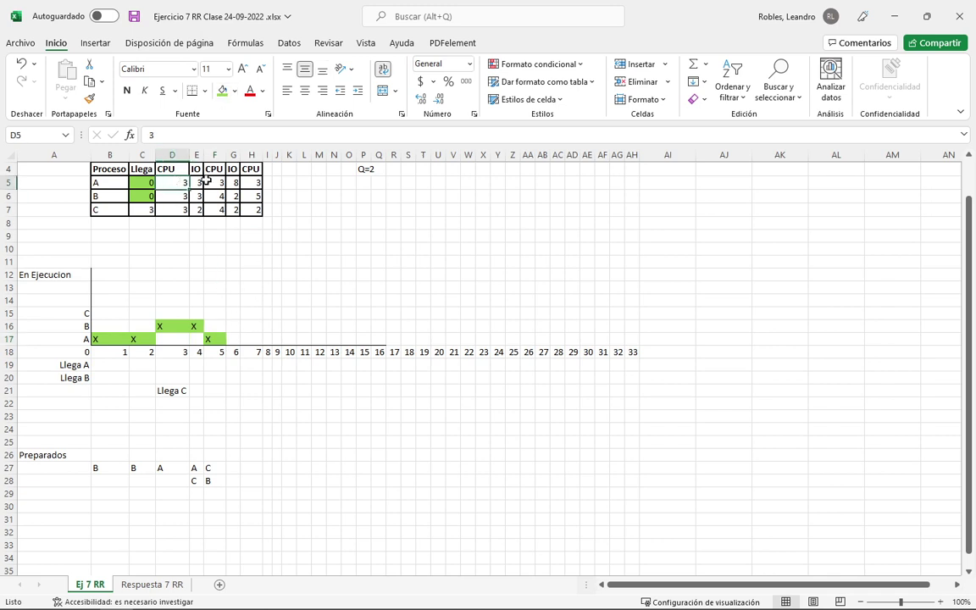
left_click(221, 92)
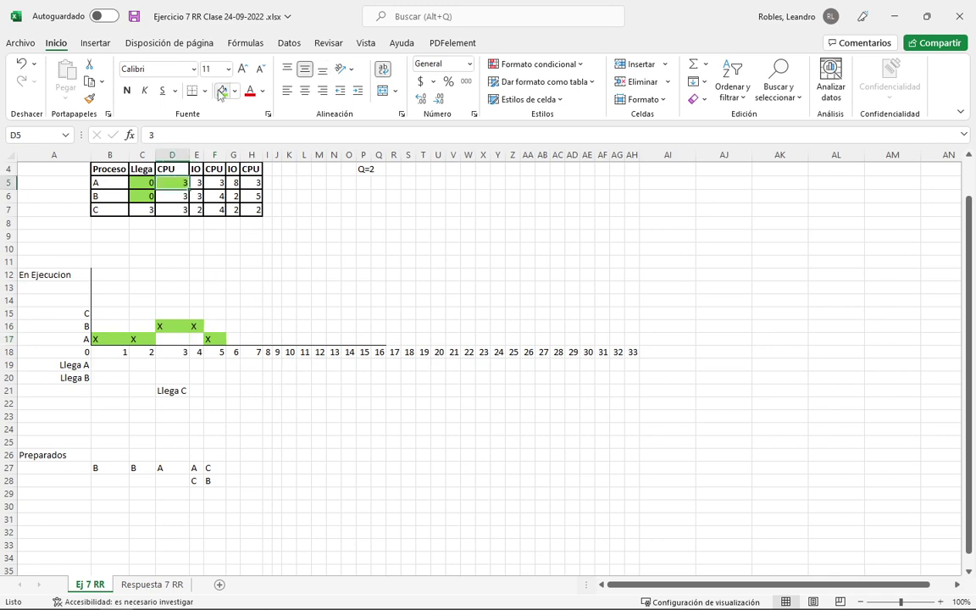
Mark process C as running in time slots 6 and 7 with an X in G15 and H15.
left_click(232, 338)
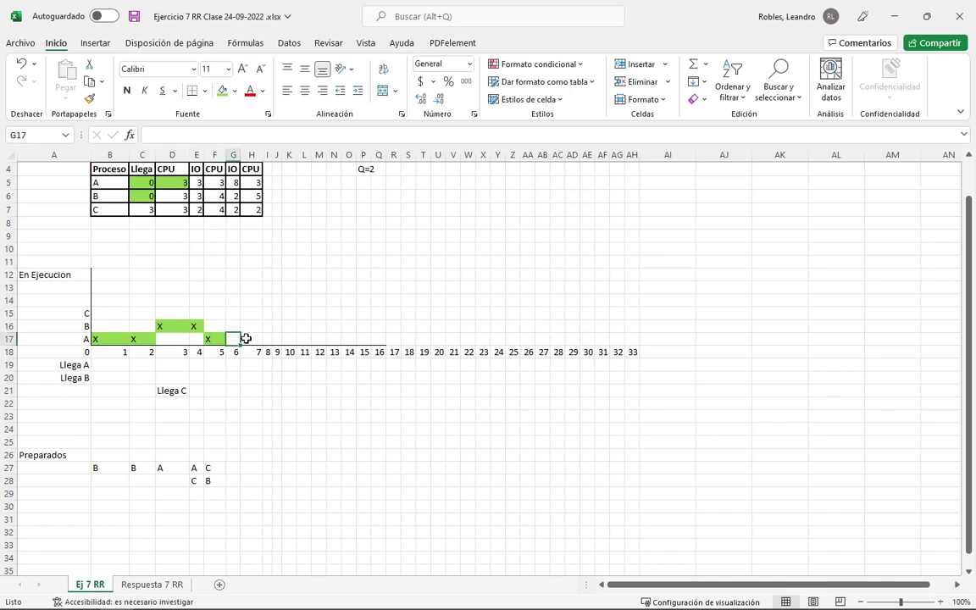
left_click(362, 172)
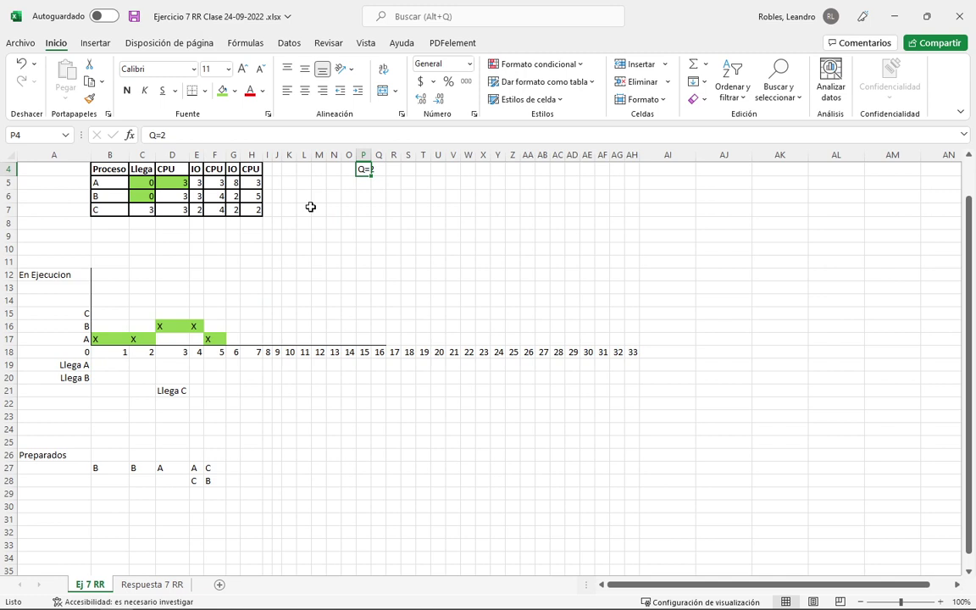
left_click(217, 467)
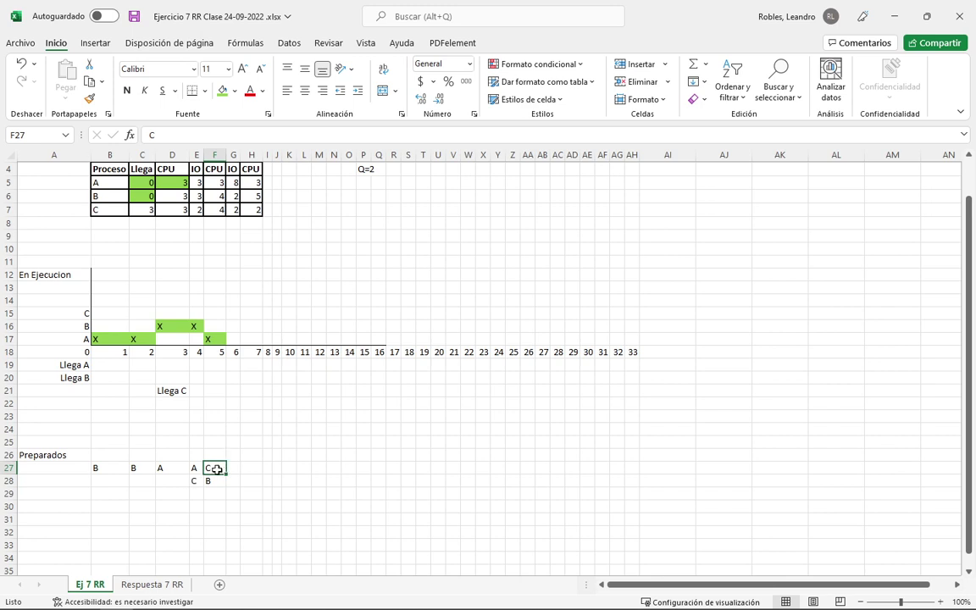
left_click(231, 313)
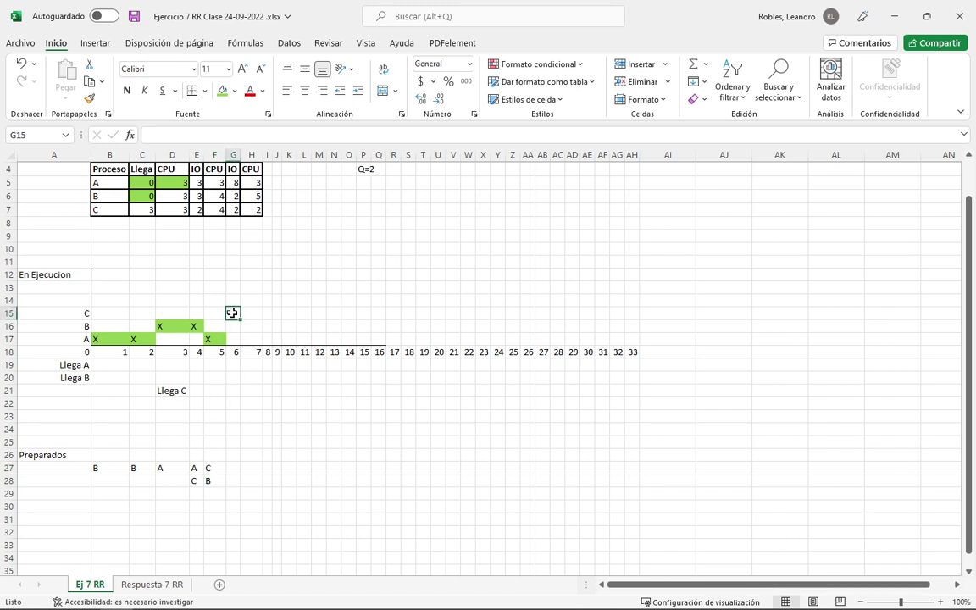
type("X")
left_click(247, 313)
type("X")
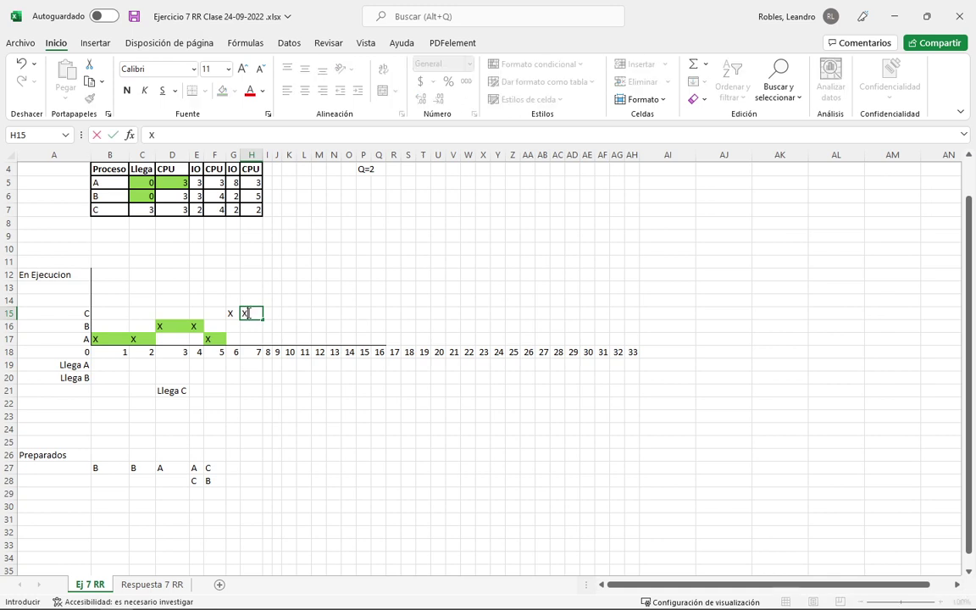
key("Return")
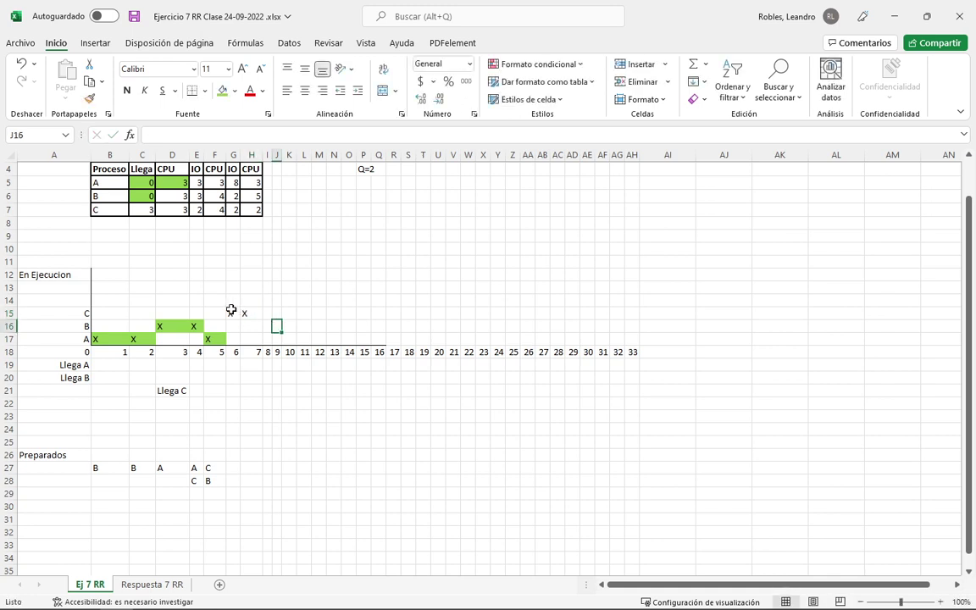
Fill process C's running marks in G15 and H15 with green.
left_click(231, 312)
left_click_drag(230, 311, 246, 312)
left_click(222, 91)
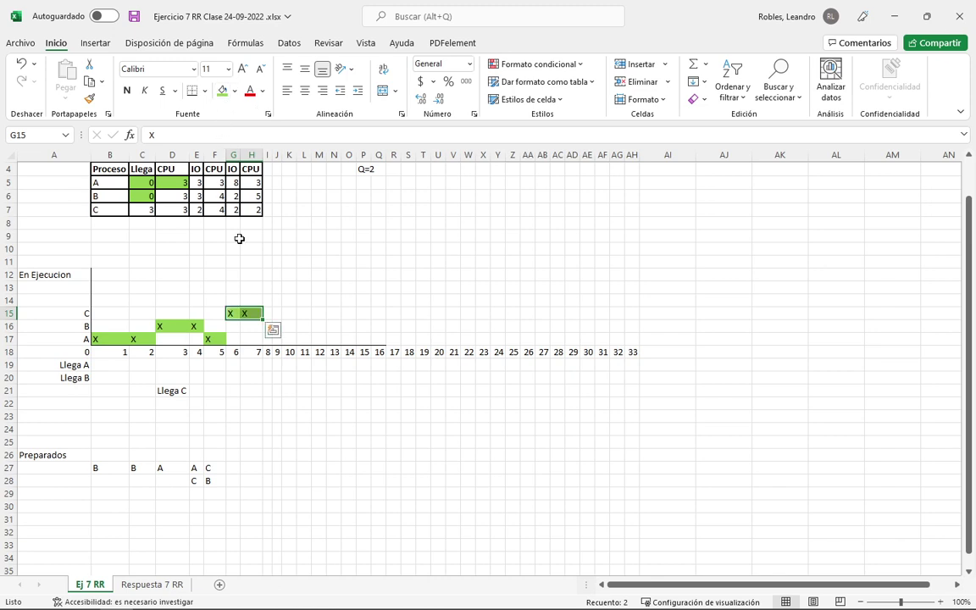
Mark process A as doing I/O in time slots 6 to 8 by entering I/O in G17 and copying it to H17 and I17.
left_click(234, 338)
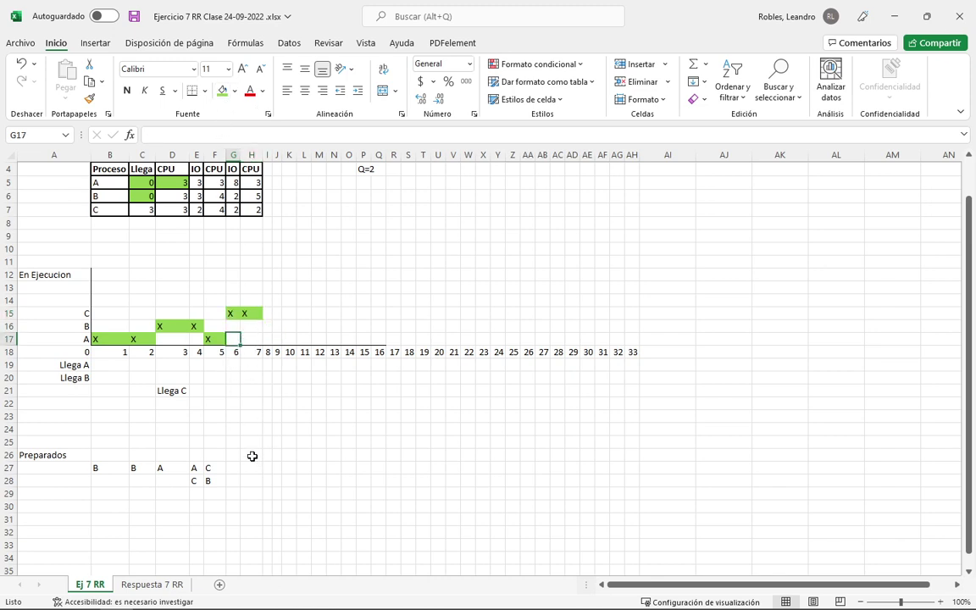
left_click(222, 469)
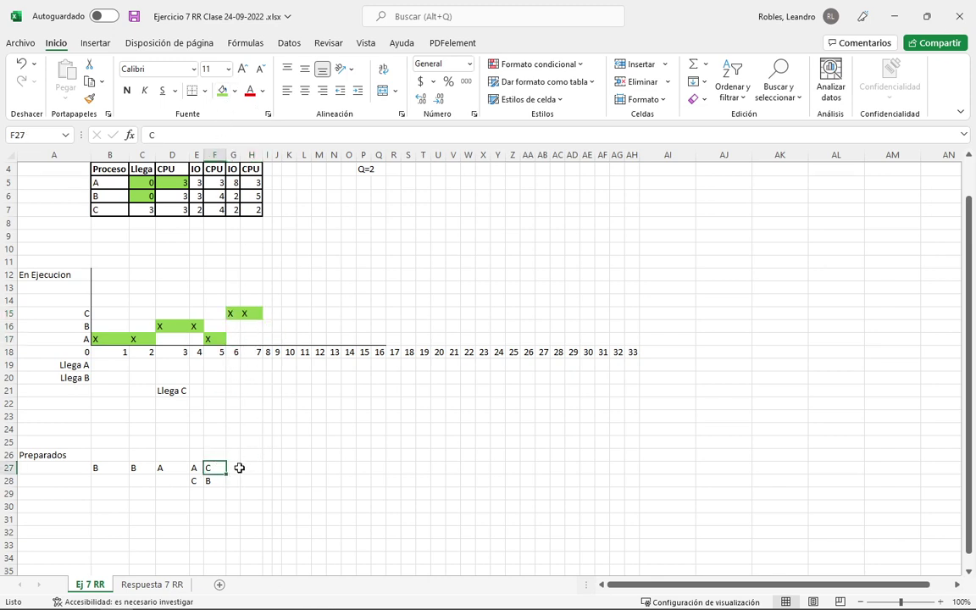
left_click(239, 472)
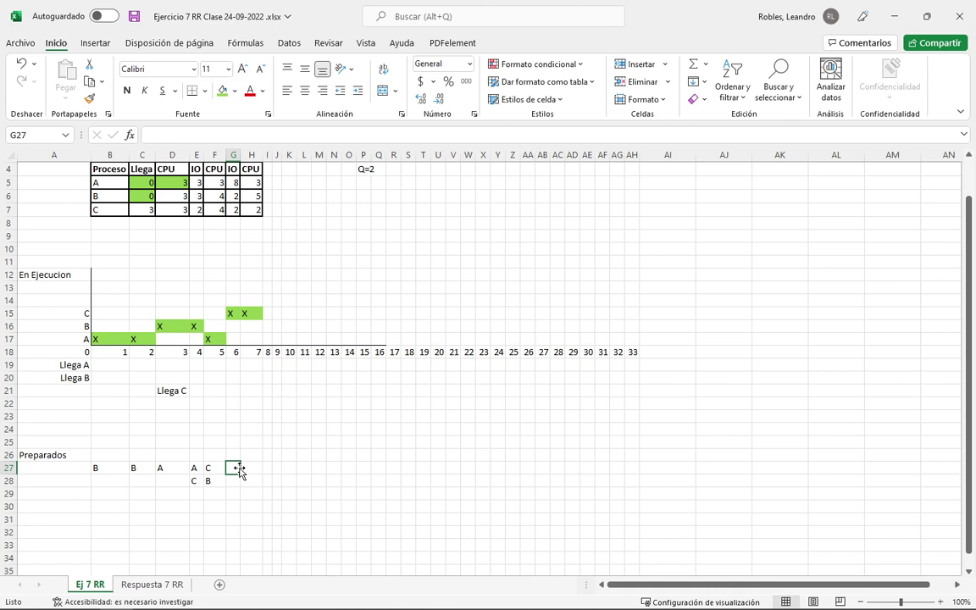
left_click(217, 468)
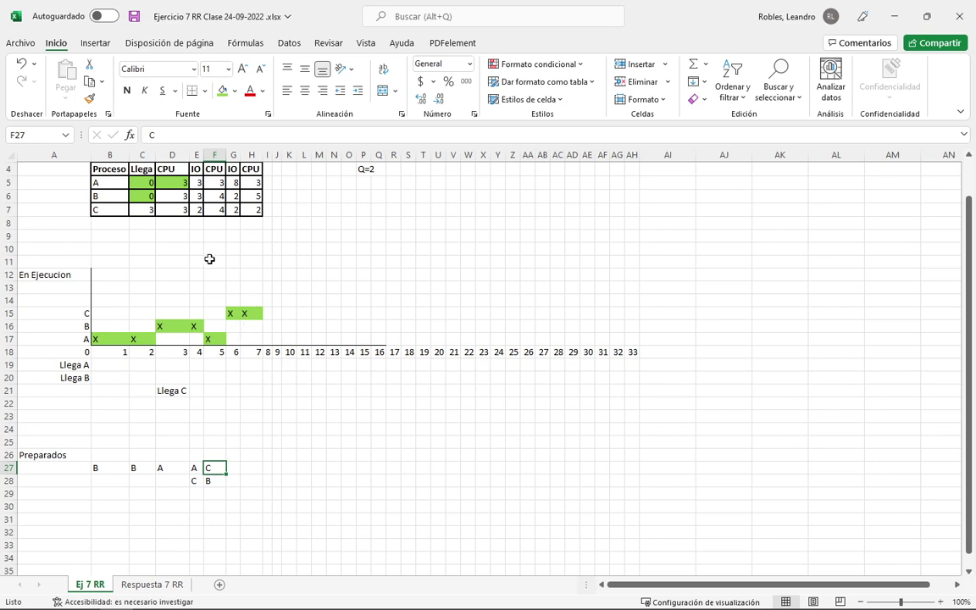
left_click(195, 182)
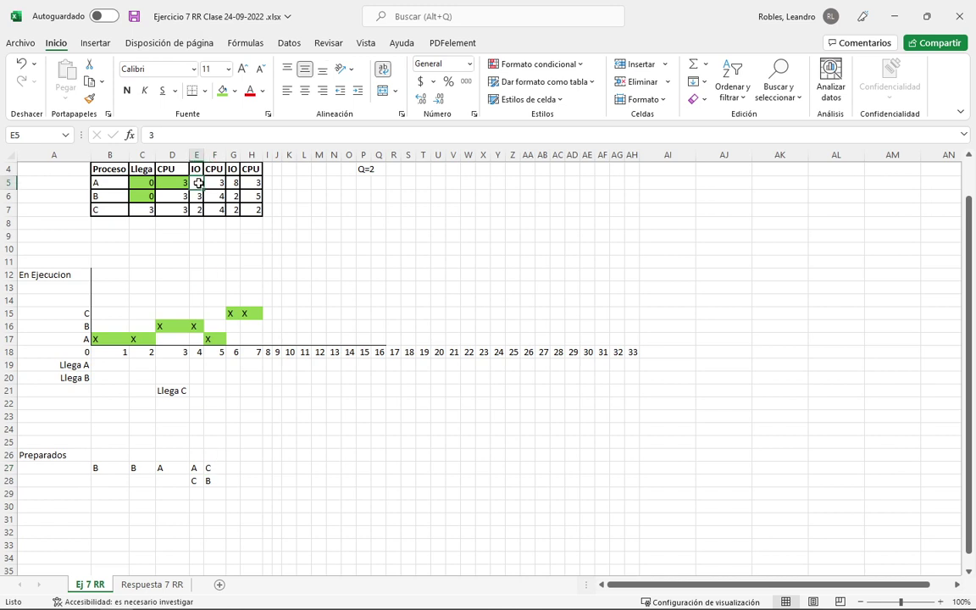
left_click(239, 340)
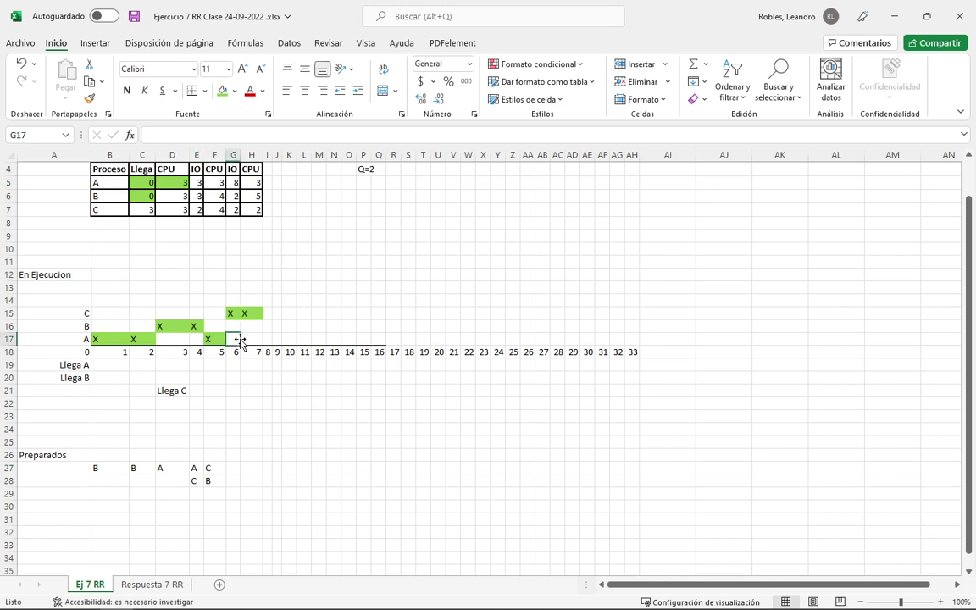
type("I/")
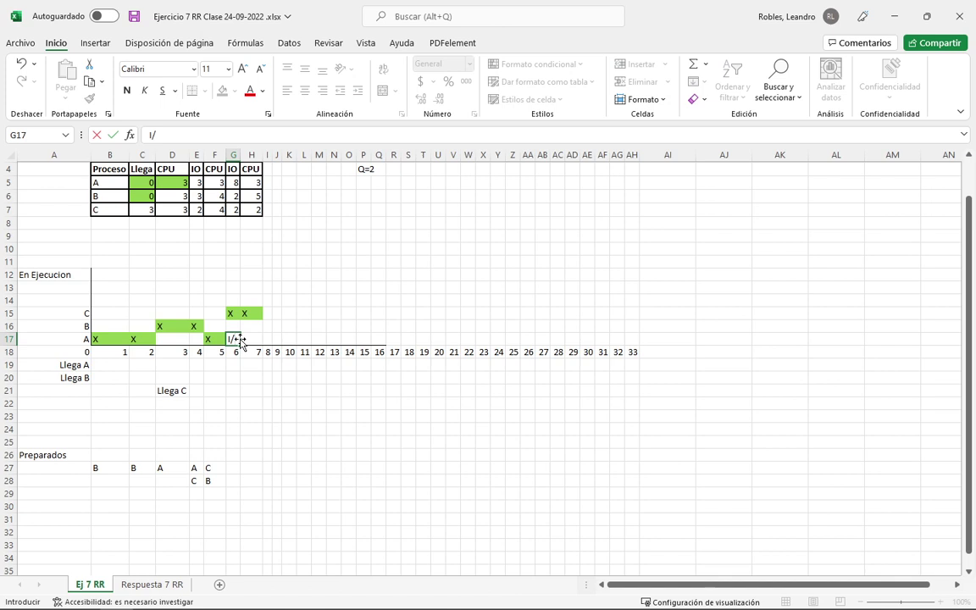
key("Return")
left_click(240, 339)
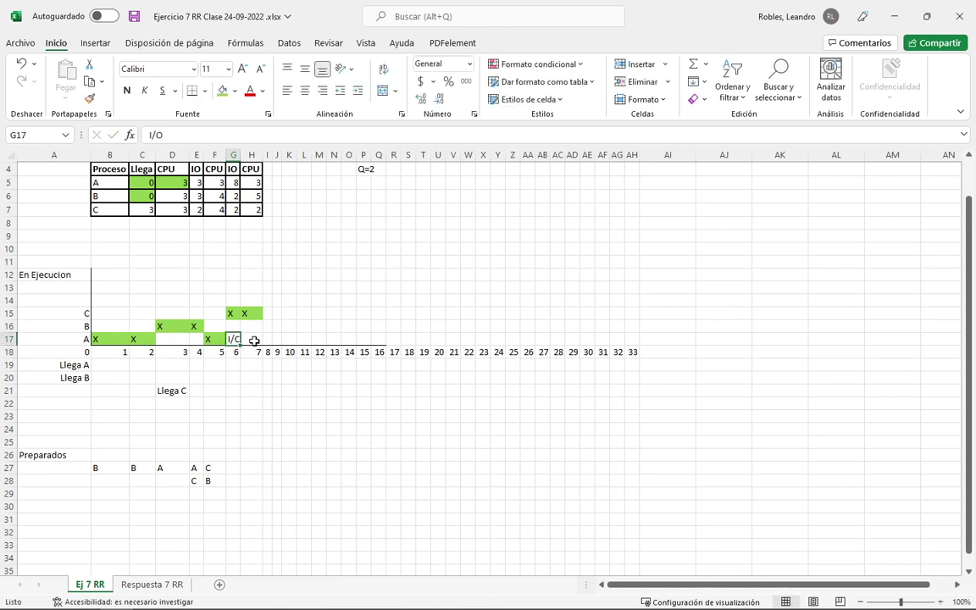
key("ctrl+c")
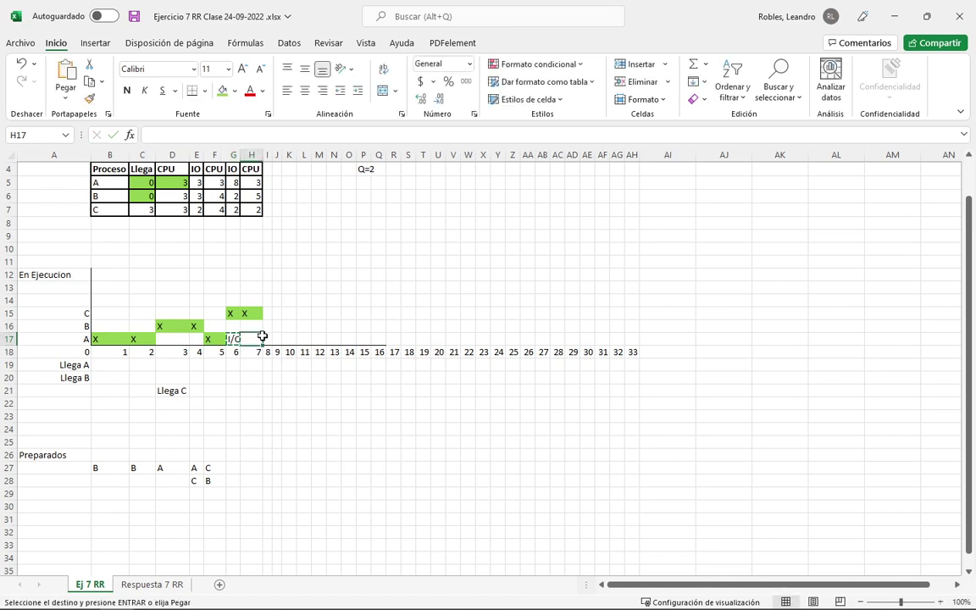
left_click_drag(255, 338, 270, 339)
key("ctrl+v")
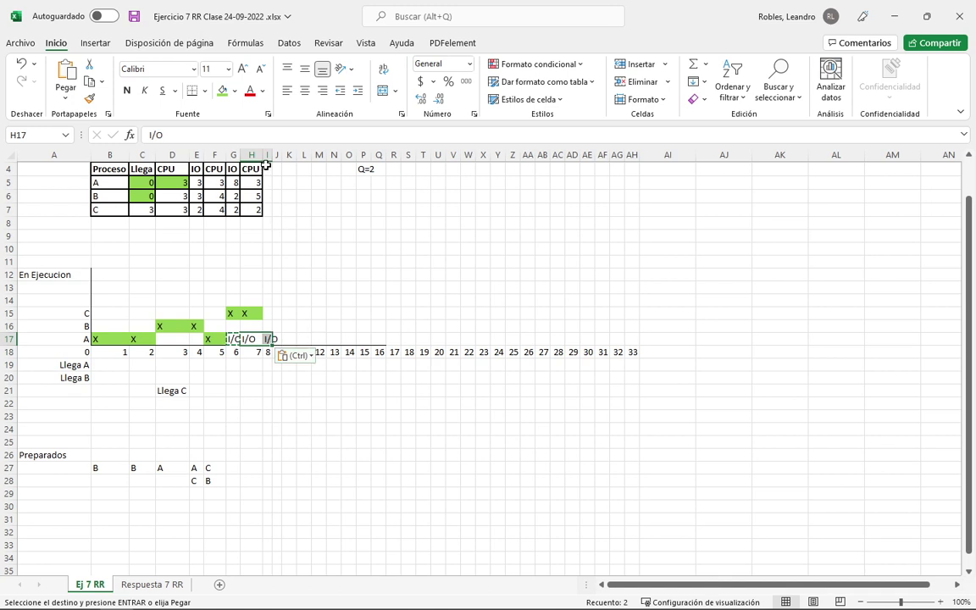
Widen columns I and G so their I/O entries fit inside the cells.
left_click_drag(260, 153, 260, 153)
left_click(289, 249)
left_click(305, 237)
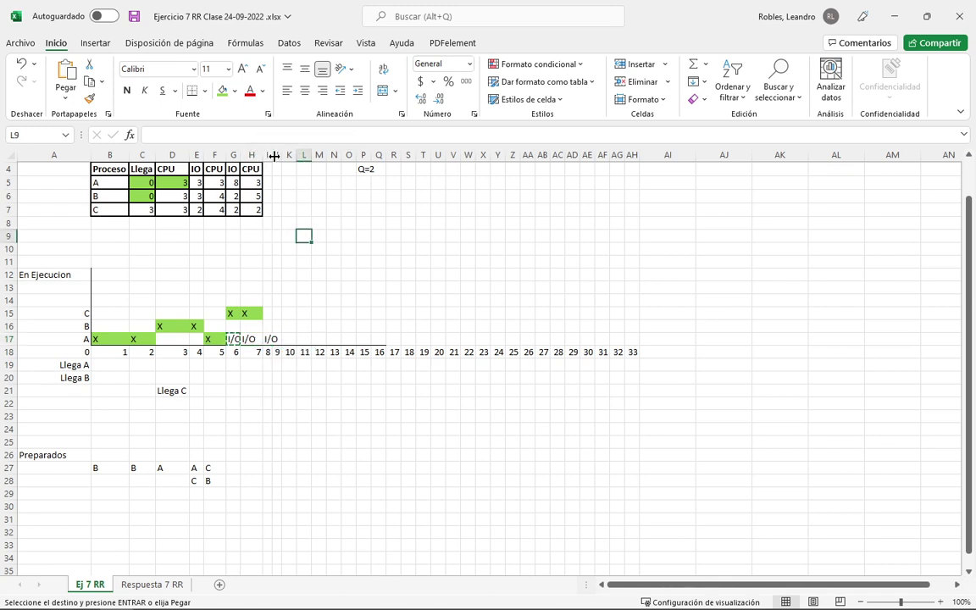
left_click_drag(272, 155, 280, 155)
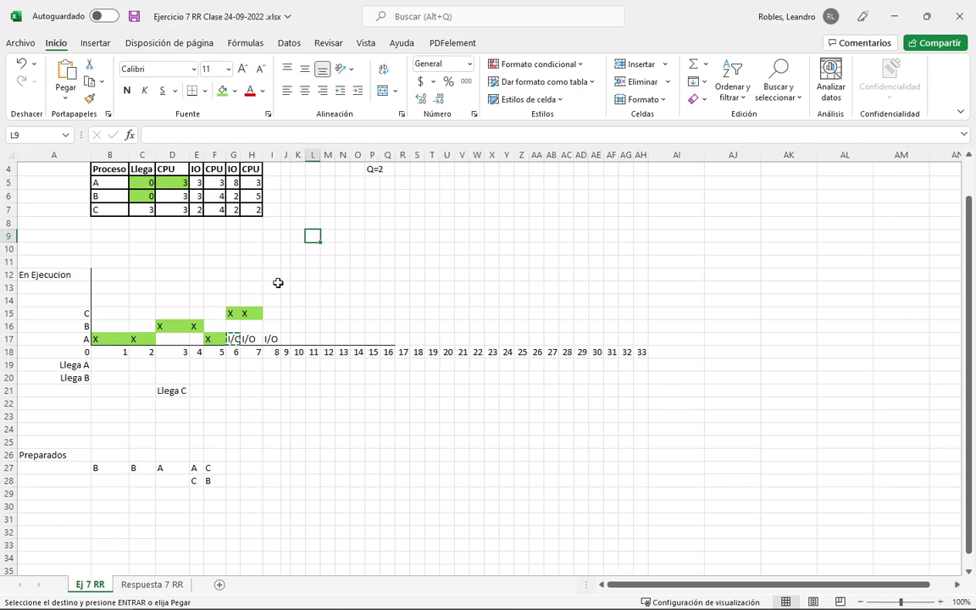
double_click(241, 155)
left_click(255, 236)
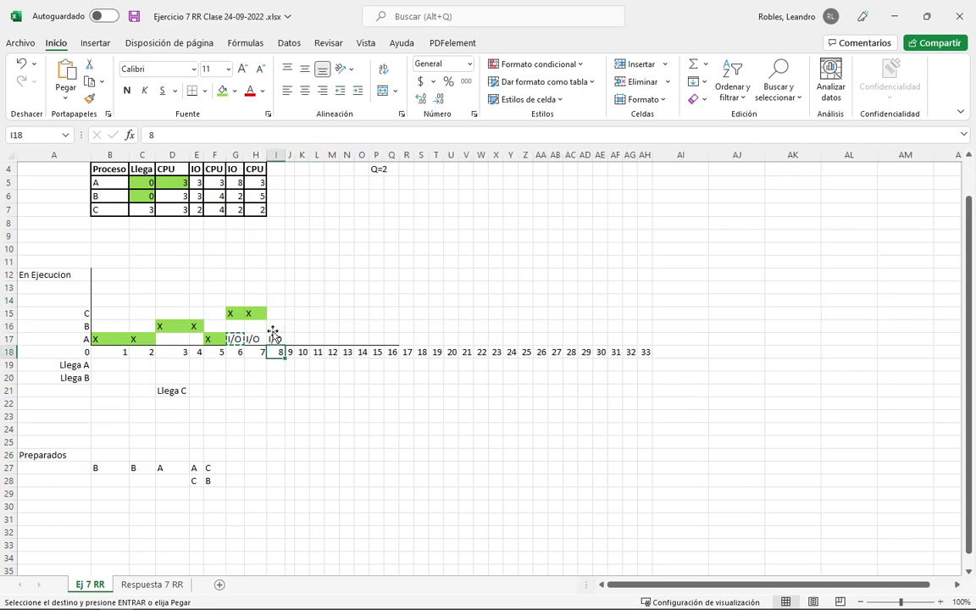
Fill process A's first IO burst in E5 with green to mark it as completed.
scroll(275, 337, "up", 1)
scroll(276, 337, "up", 1)
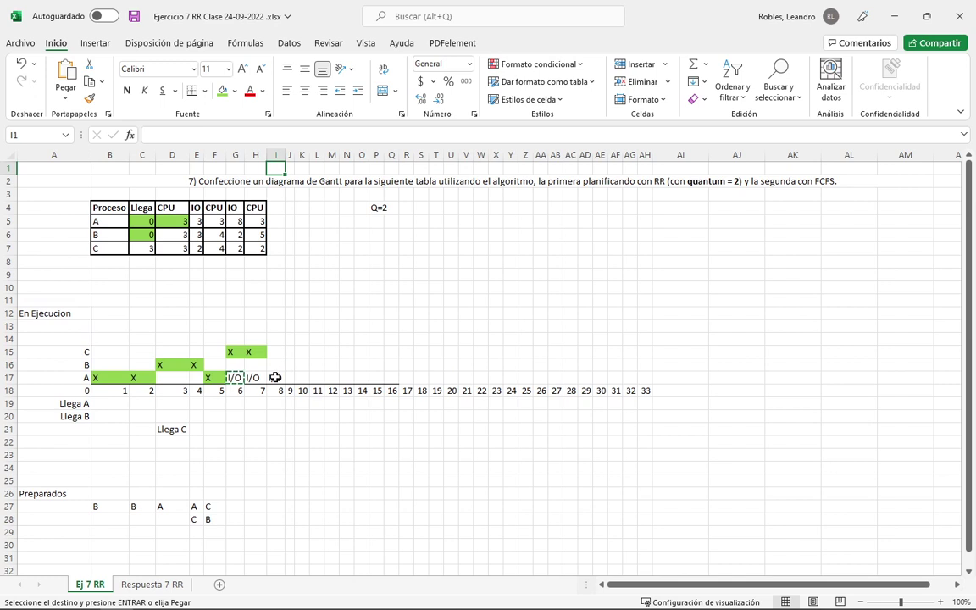
double_click(276, 376)
left_click(335, 361)
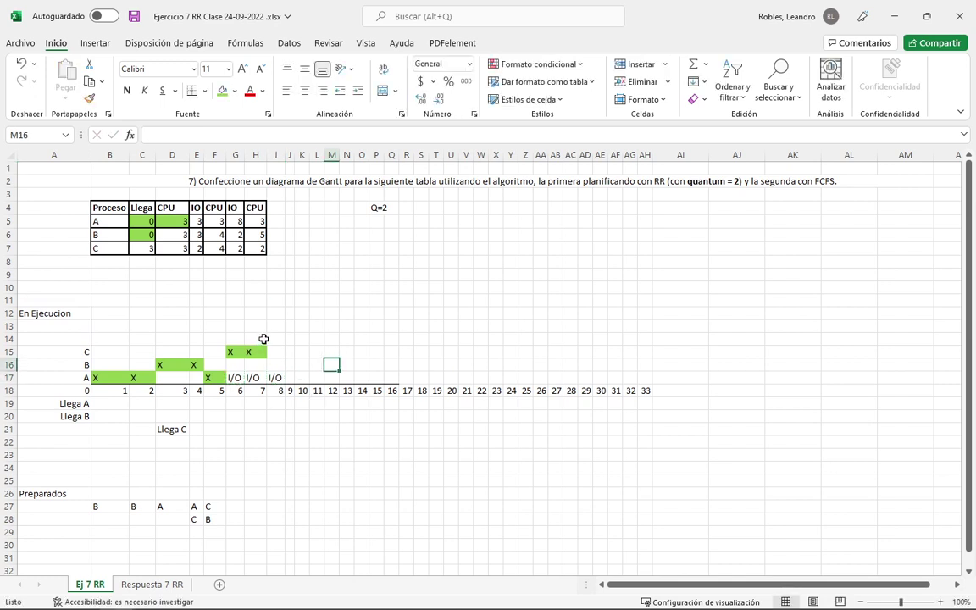
left_click(328, 349)
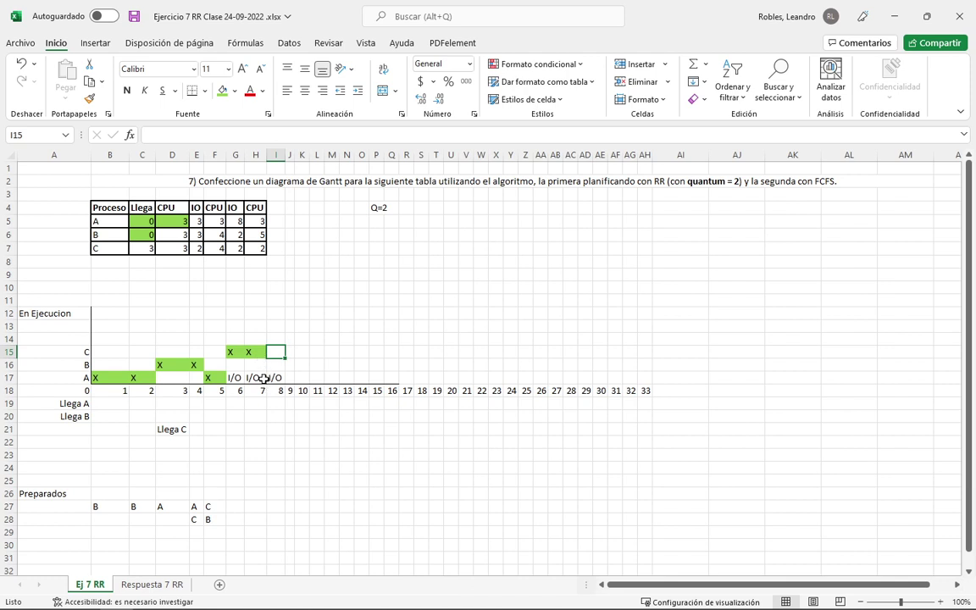
left_click(123, 377)
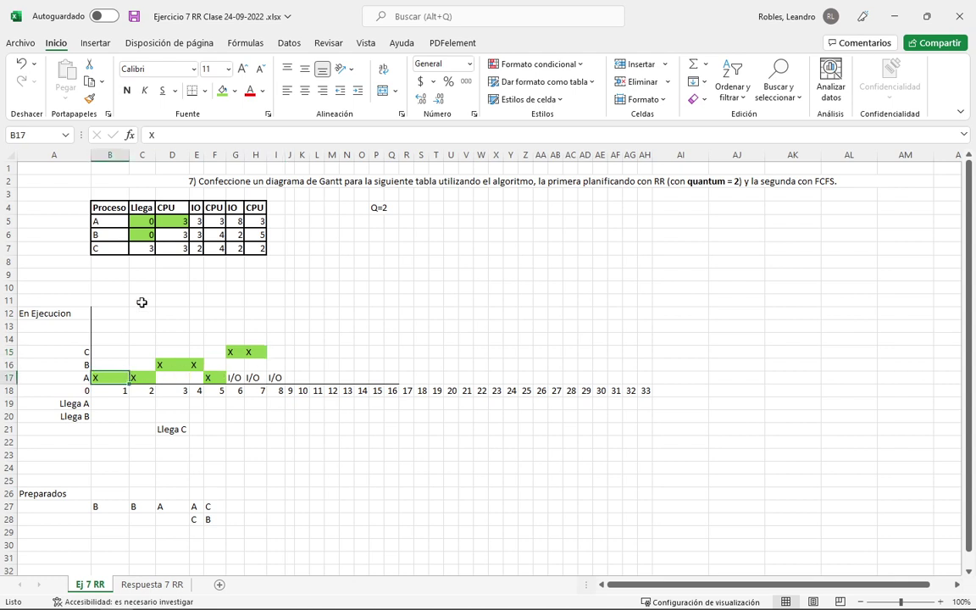
left_click(196, 220)
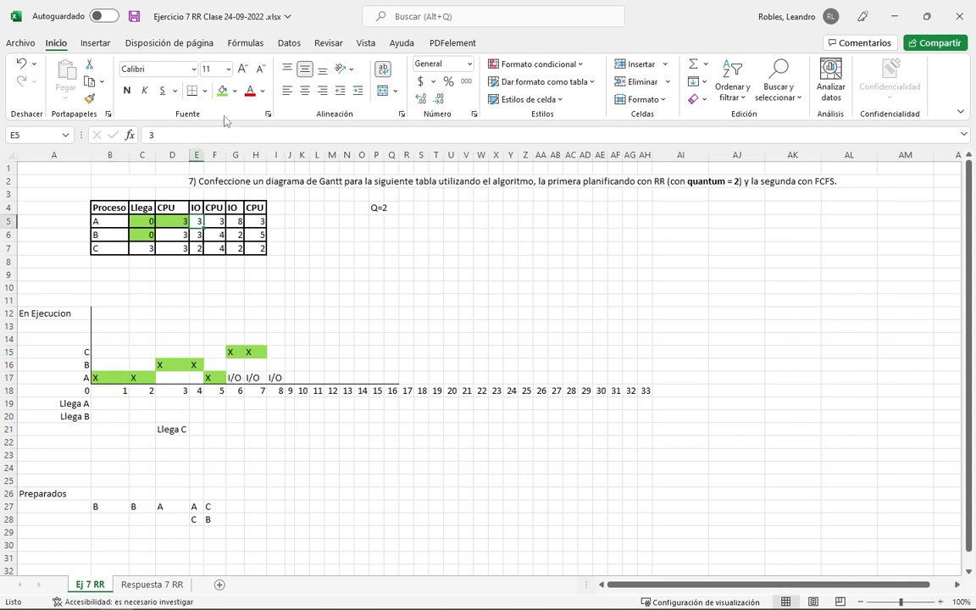
left_click(221, 89)
Enter B in G27 and H27 as the ready queue for time slots 6 and 7.
left_click_drag(199, 364, 169, 364)
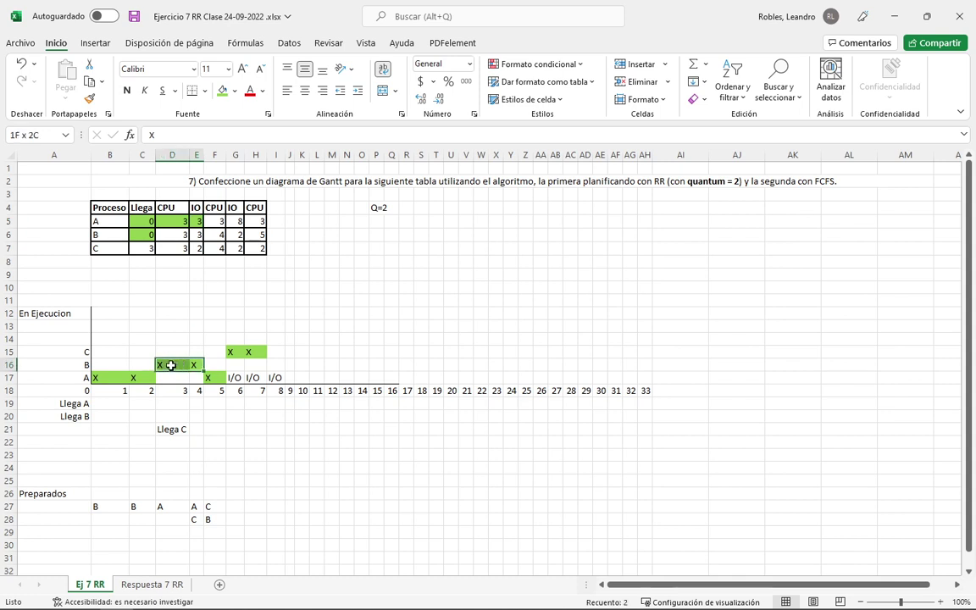
left_click(236, 505)
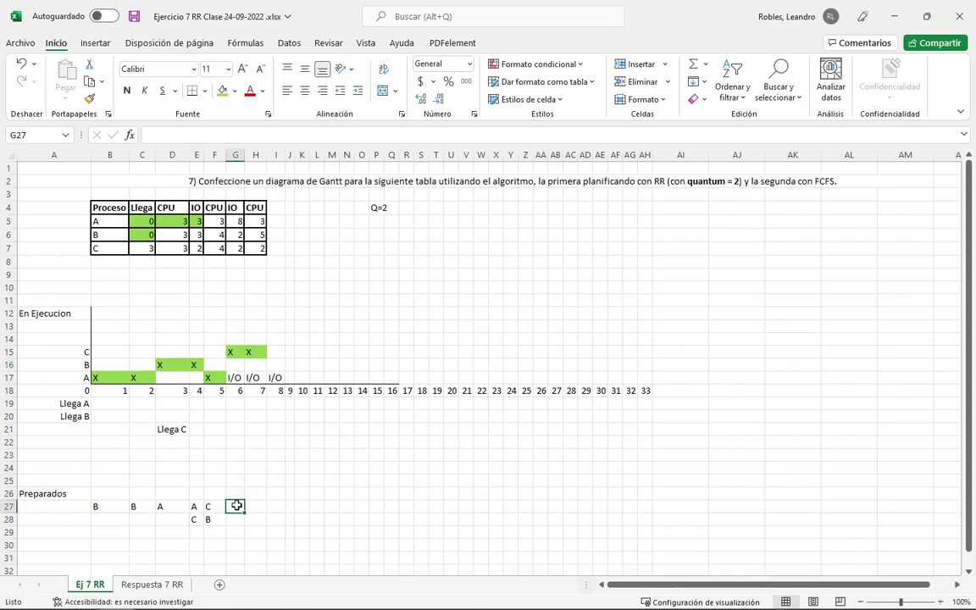
left_click_drag(235, 350, 257, 350)
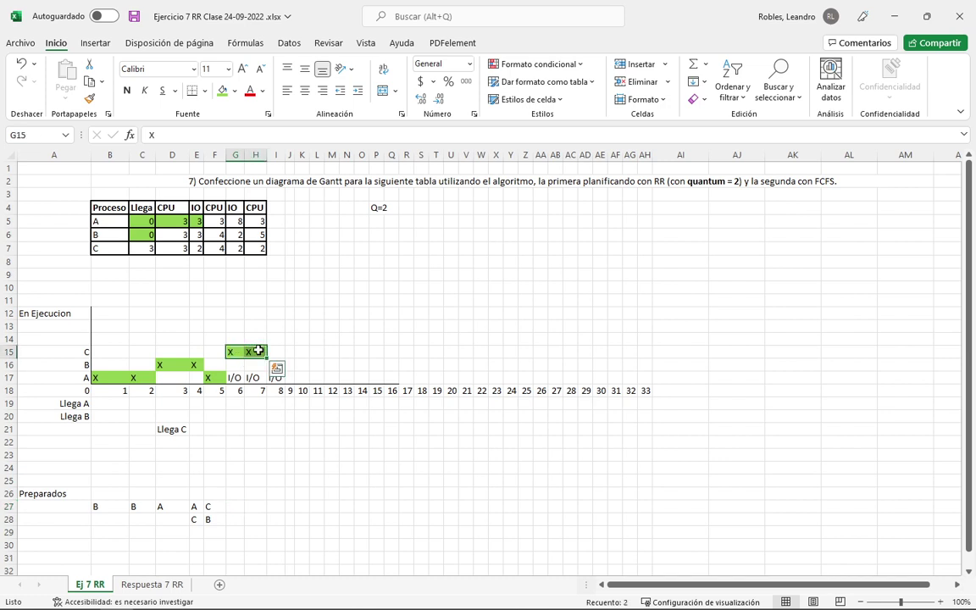
left_click(235, 506)
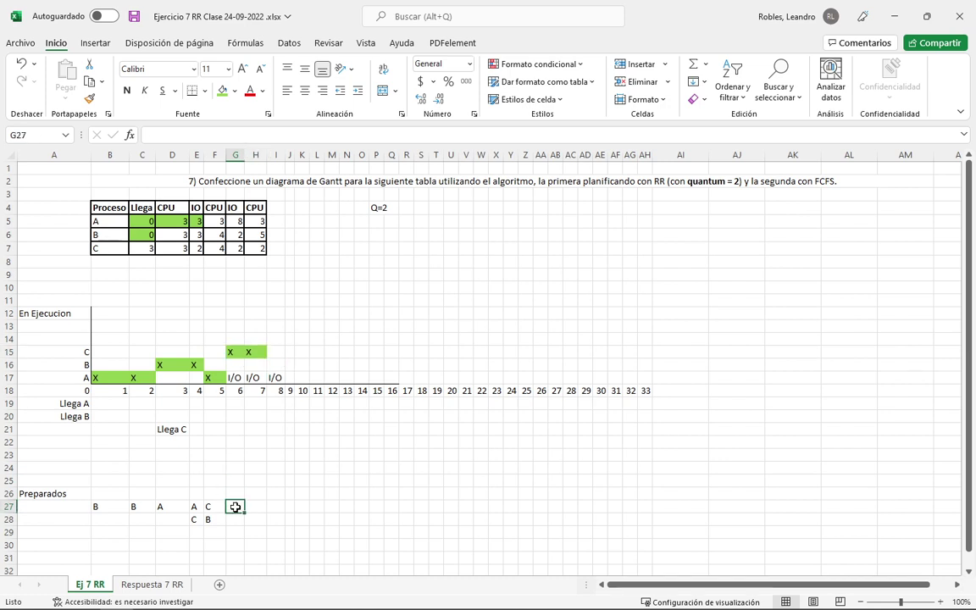
type("B")
left_click(255, 505)
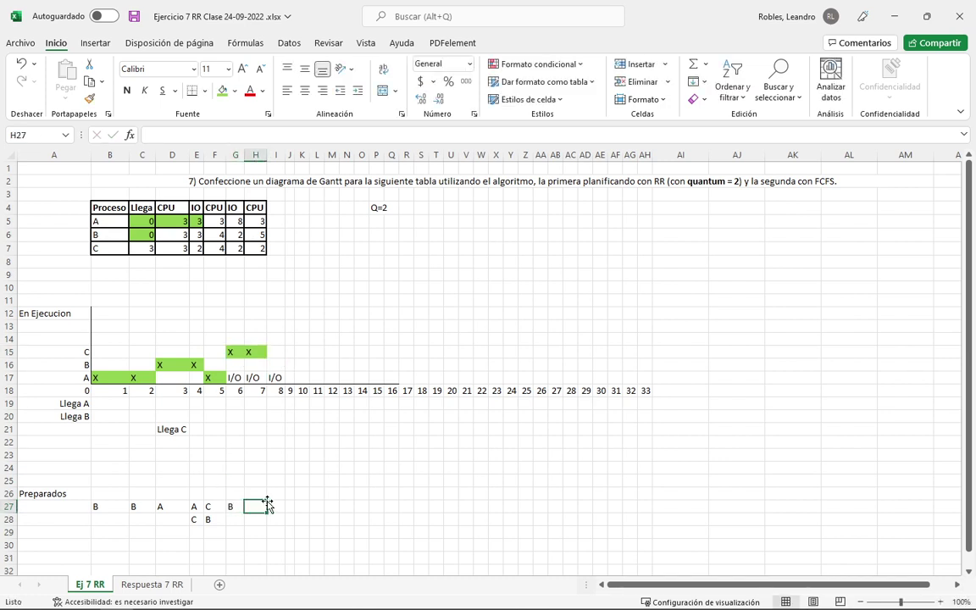
type("B")
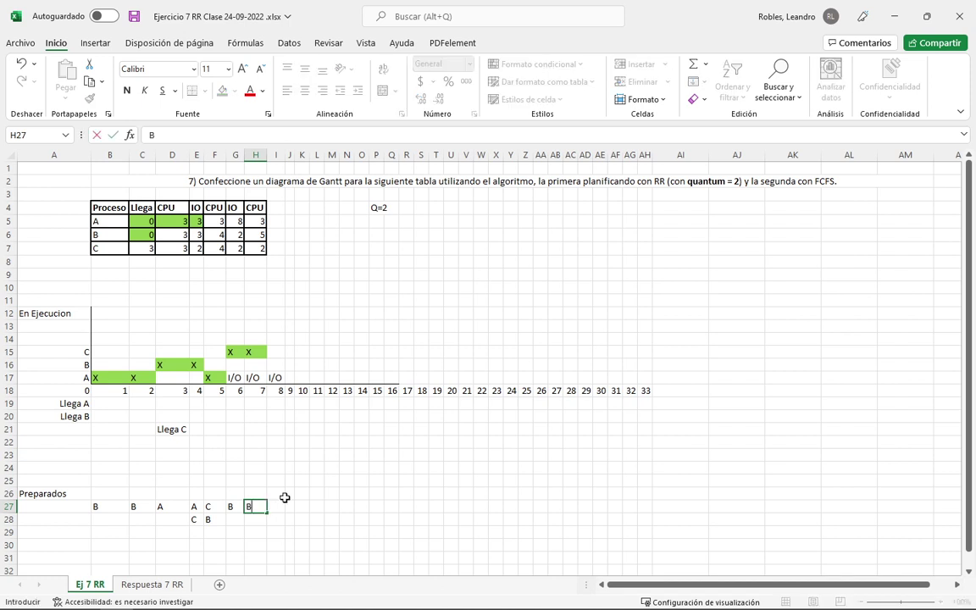
left_click(302, 494)
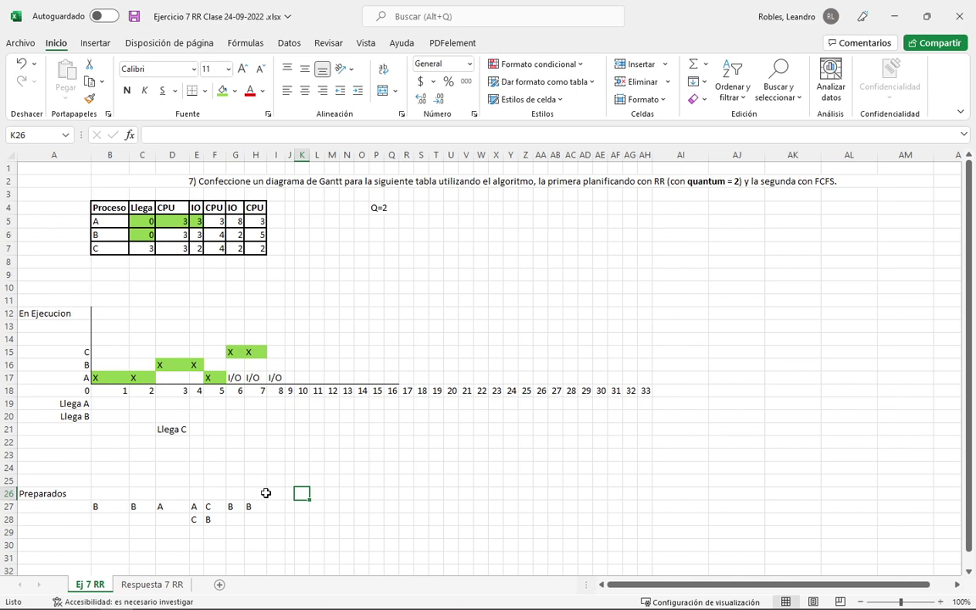
Mark process B as running in time slots 8 and 9 by entering X in I16 and J16.
left_click(275, 364)
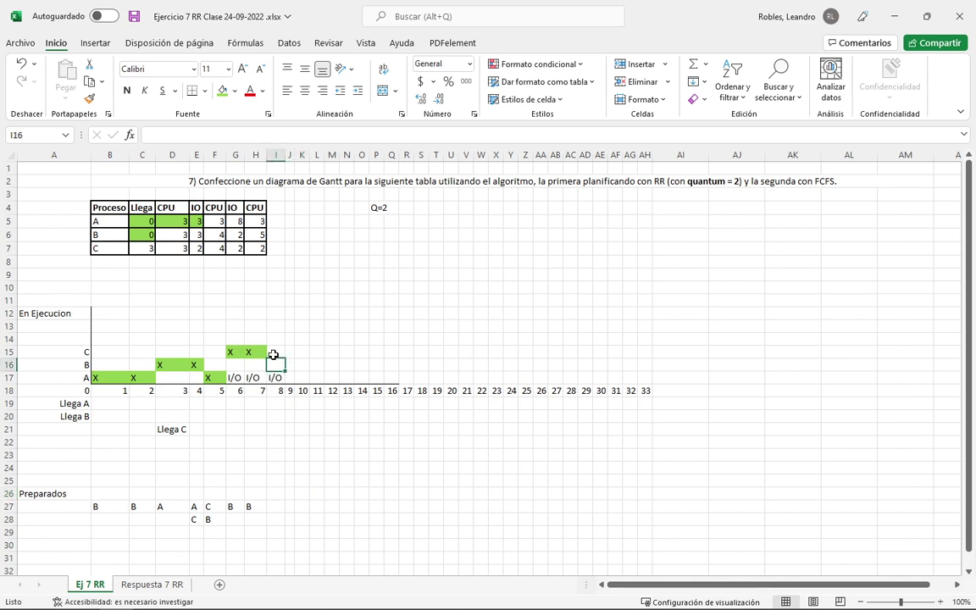
left_click(144, 247)
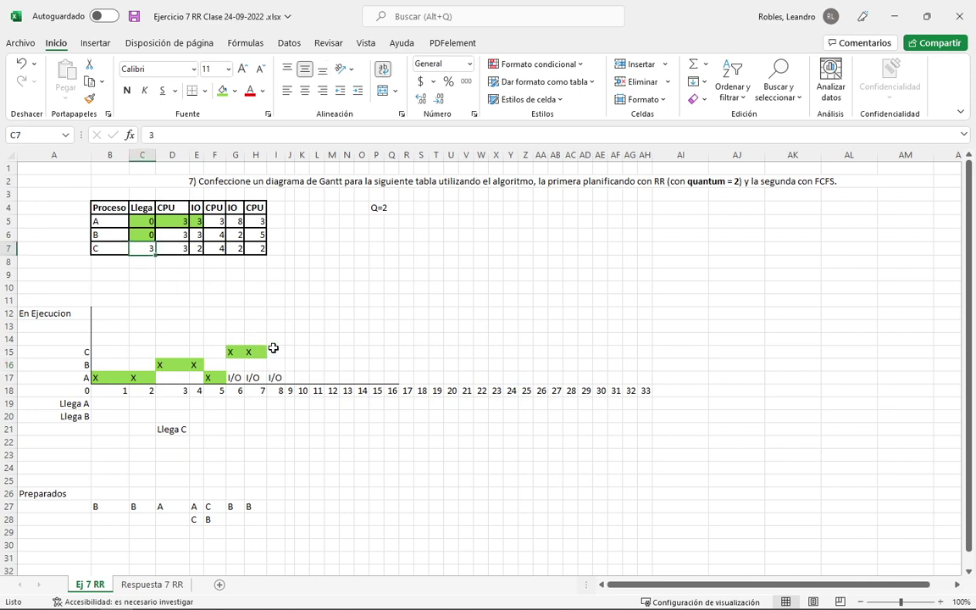
left_click(276, 506)
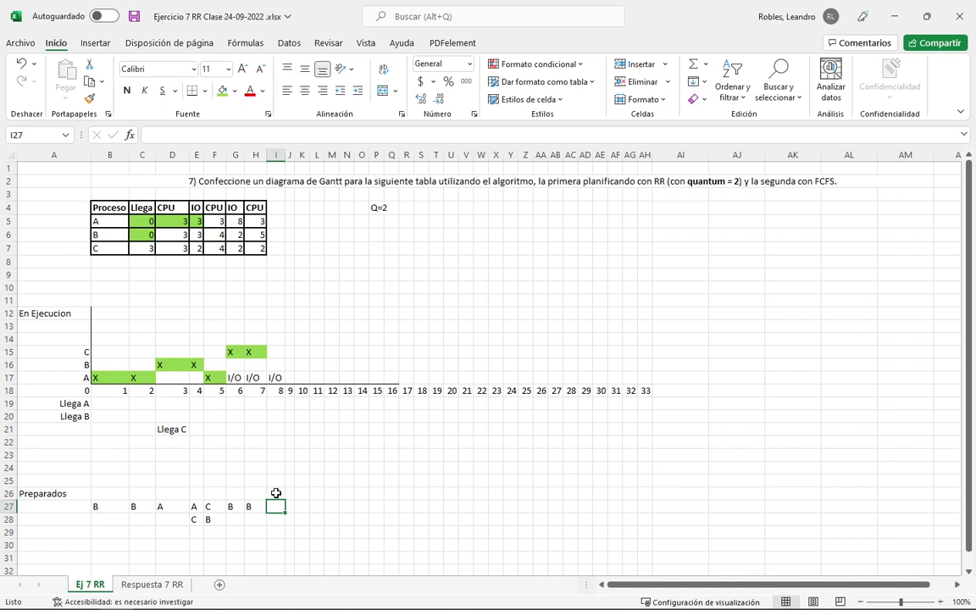
left_click(273, 364)
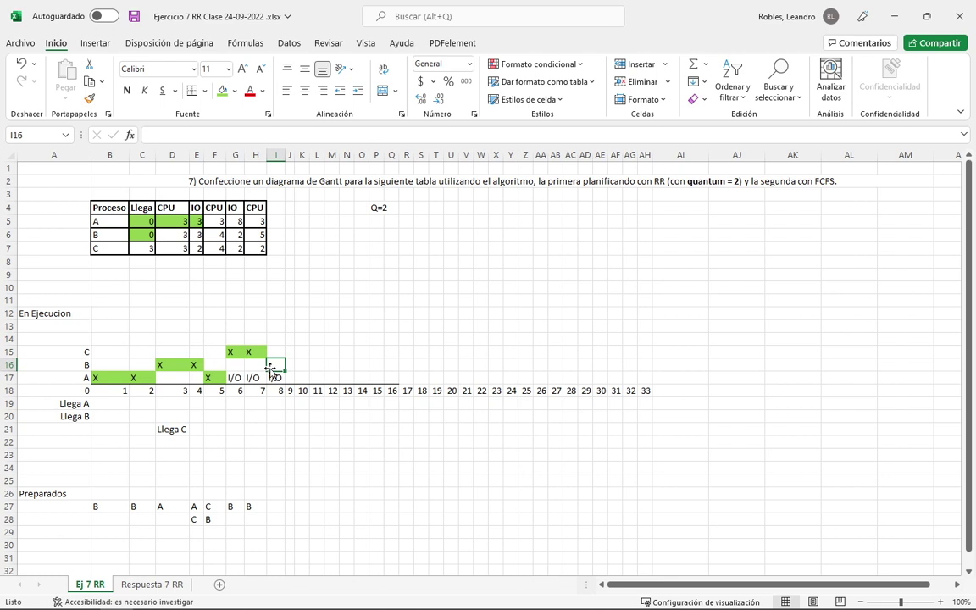
type("X")
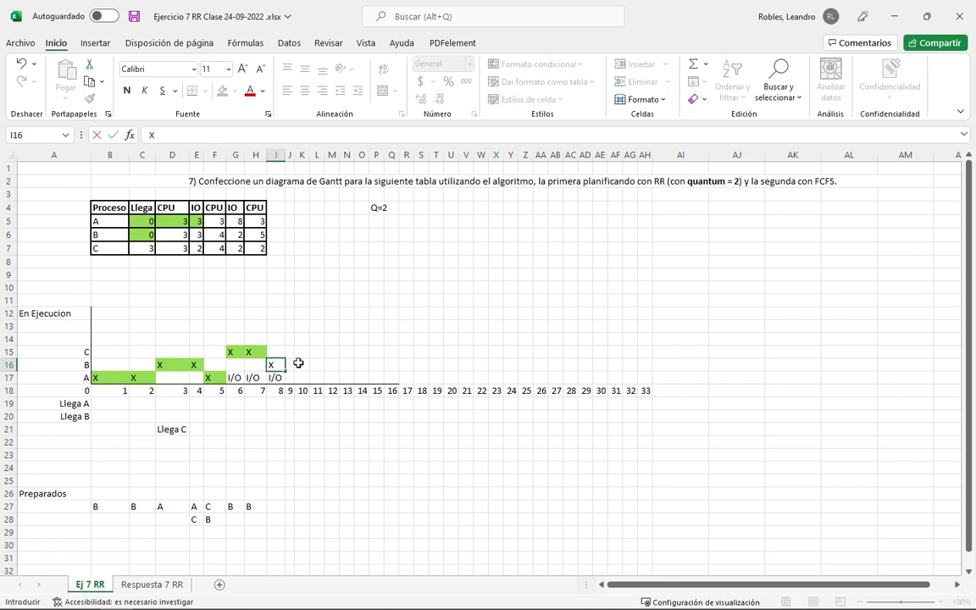
left_click(288, 365)
type("X")
left_click(316, 376)
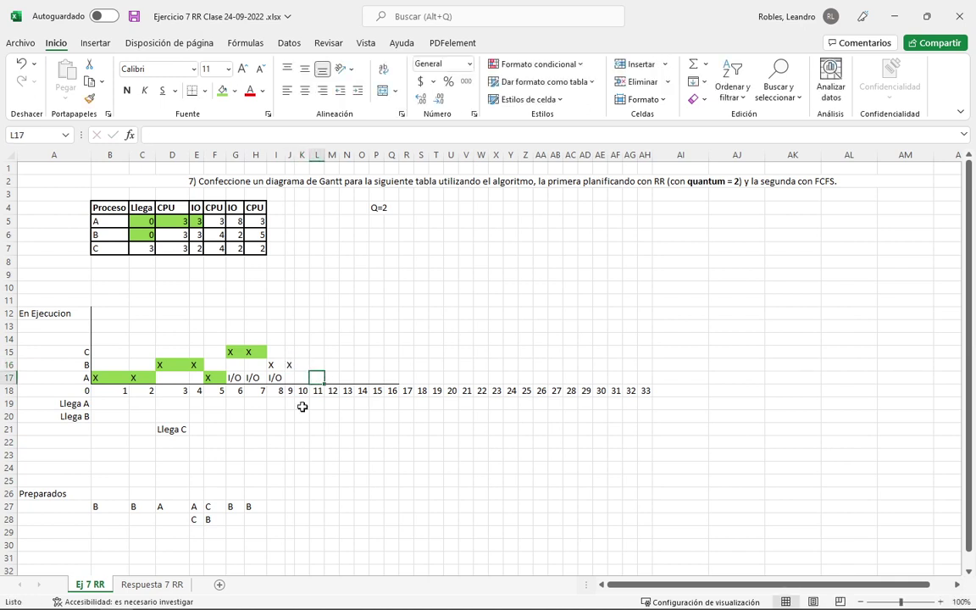
Remove process B's running mark from time slot 9 in J16.
left_click(252, 505)
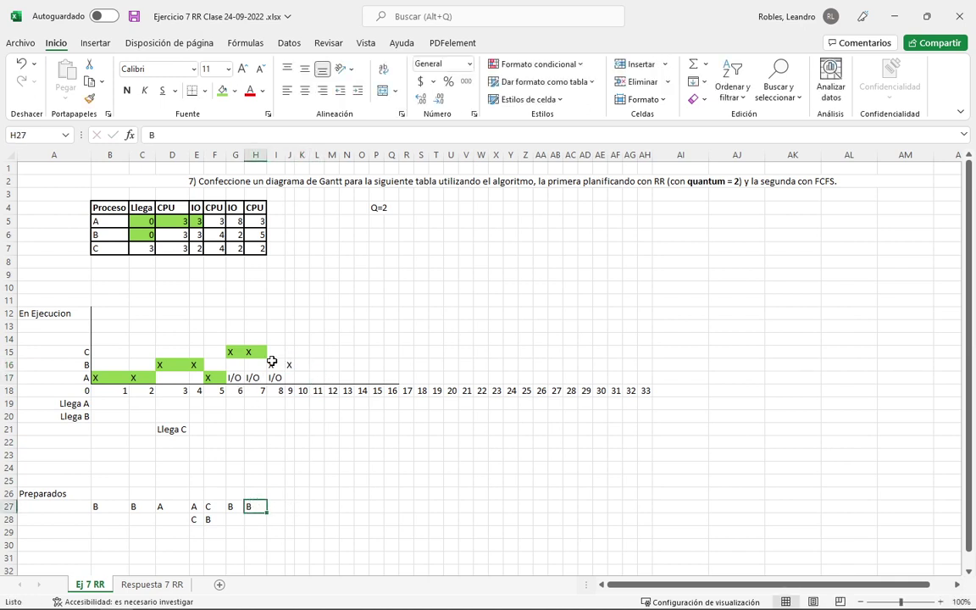
left_click_drag(278, 365, 276, 506)
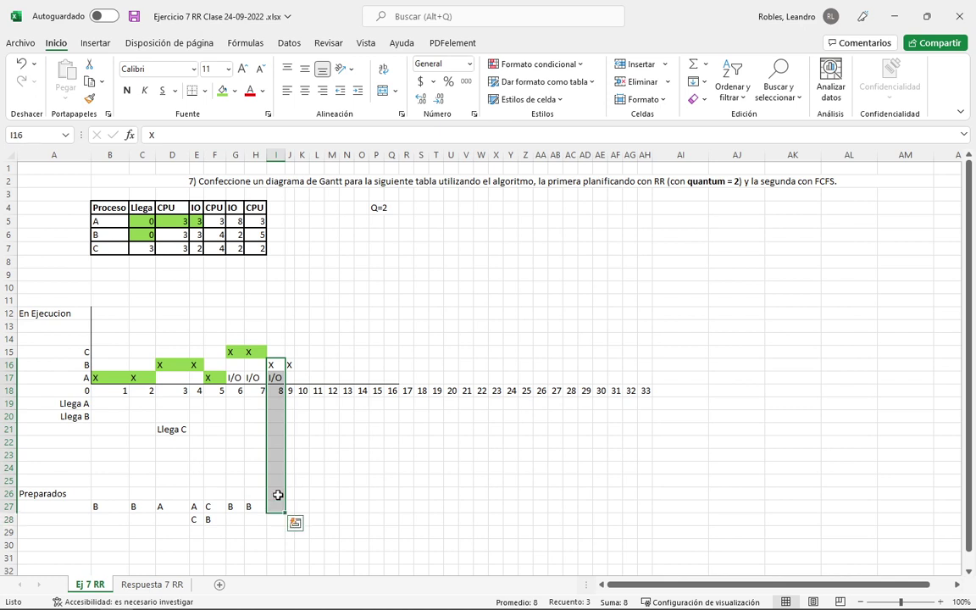
left_click_drag(279, 366, 290, 364)
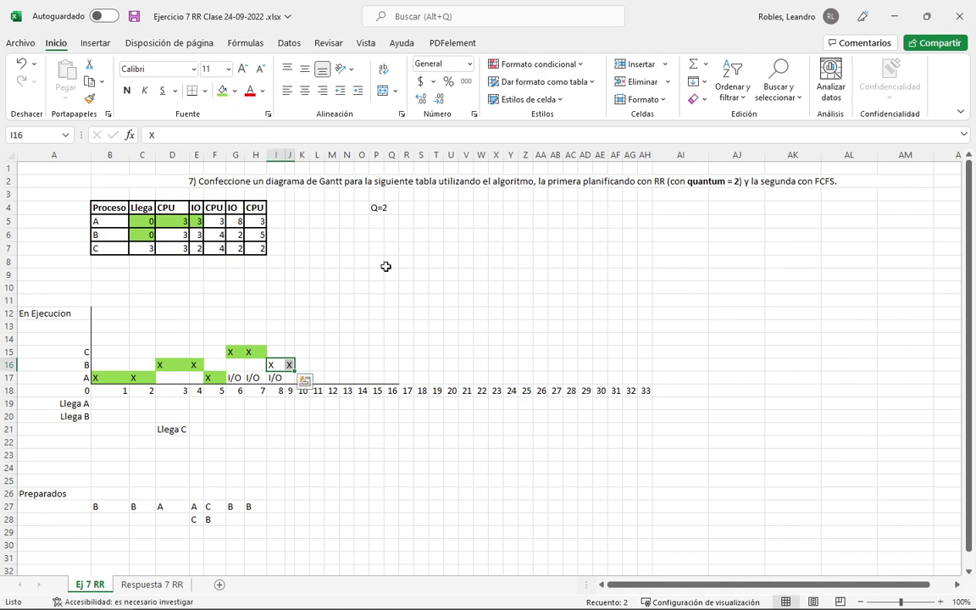
left_click(299, 340)
left_click(290, 364)
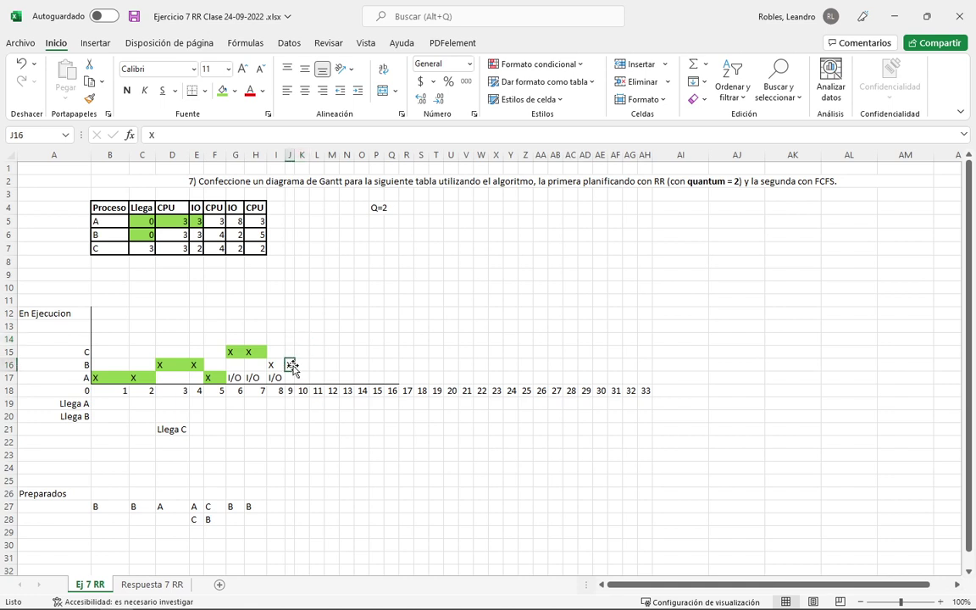
left_click_drag(290, 364, 346, 364)
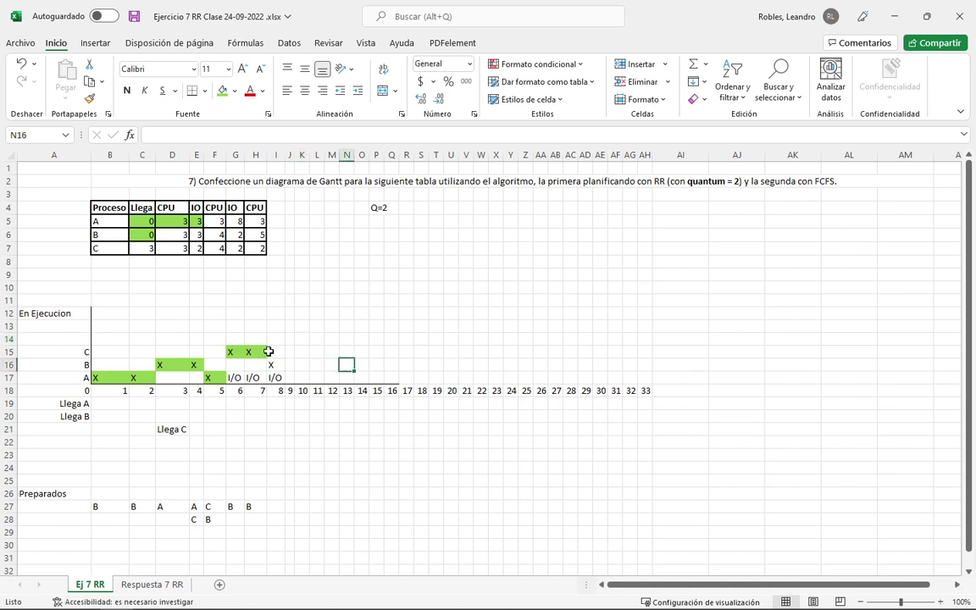
Fill process B's running mark in I16 with green and widen column I.
left_click(276, 365)
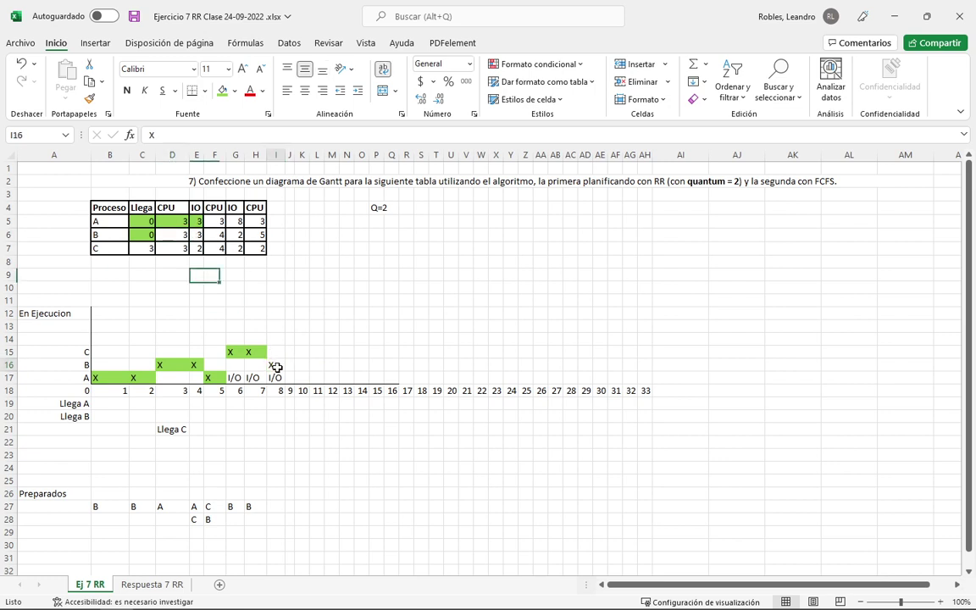
left_click(222, 90)
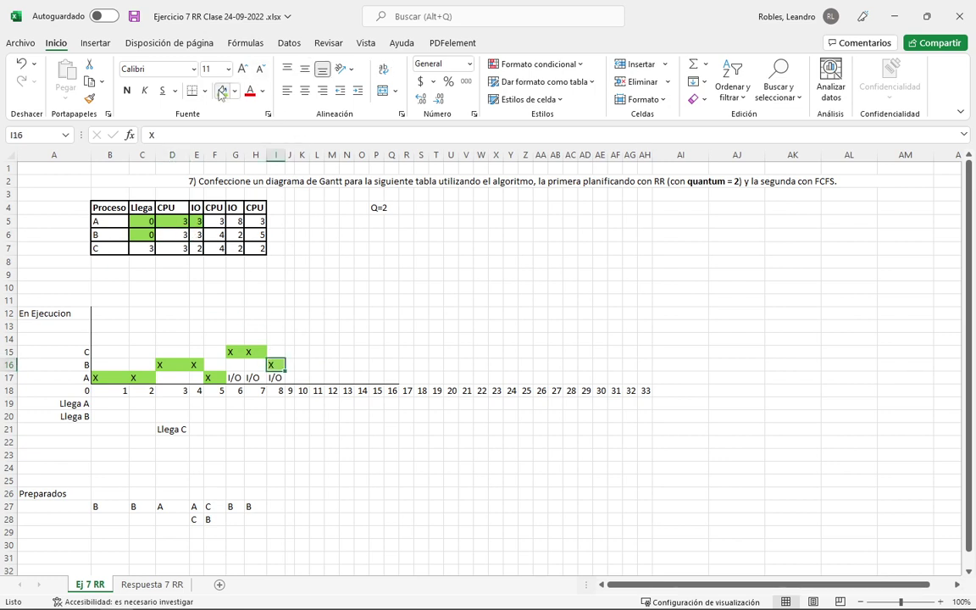
left_click(329, 352)
left_click_drag(282, 154, 299, 152)
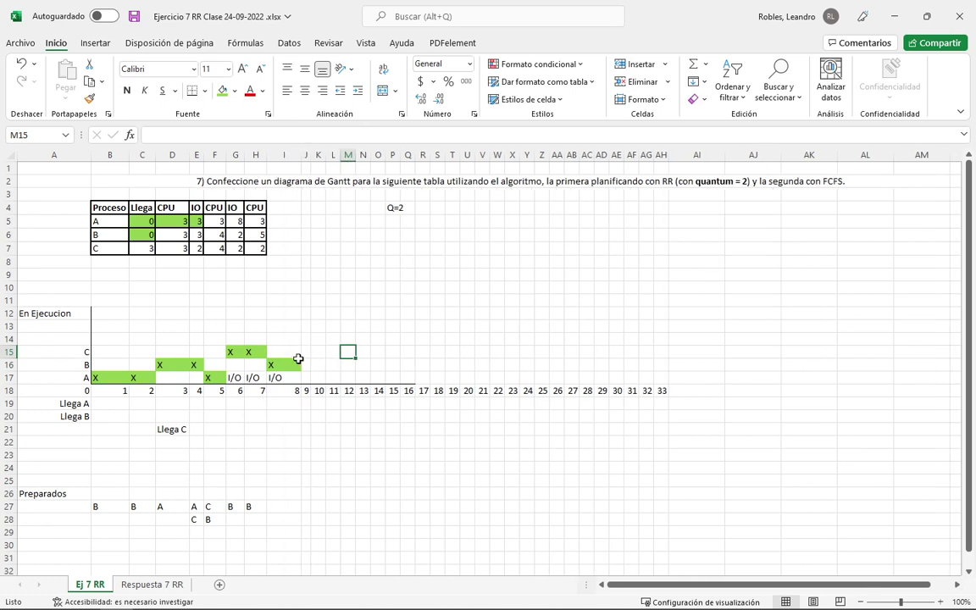
left_click(305, 364)
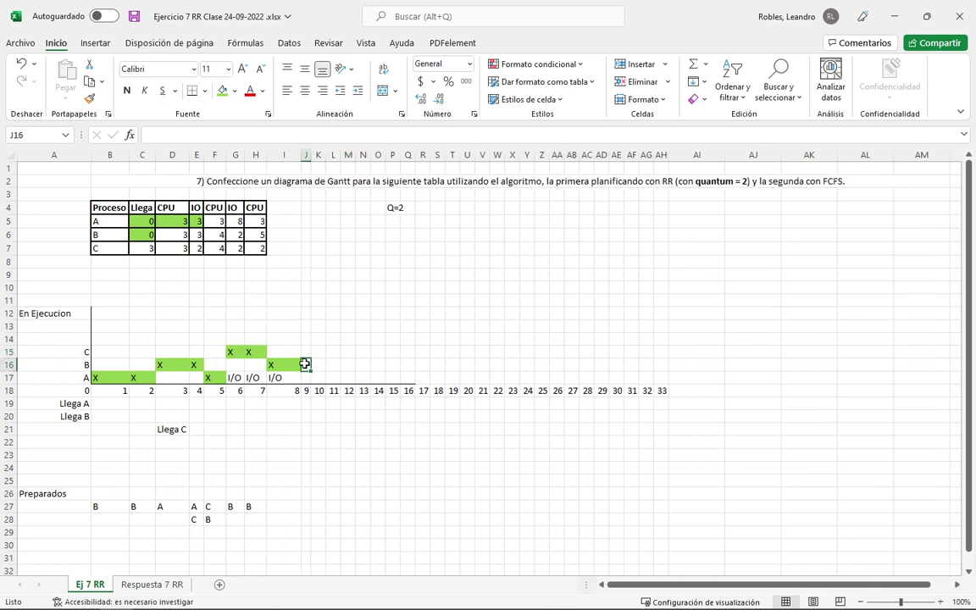
Fill process B's first CPU burst in D6 with green to mark it as completed.
left_click(173, 235)
left_click(222, 90)
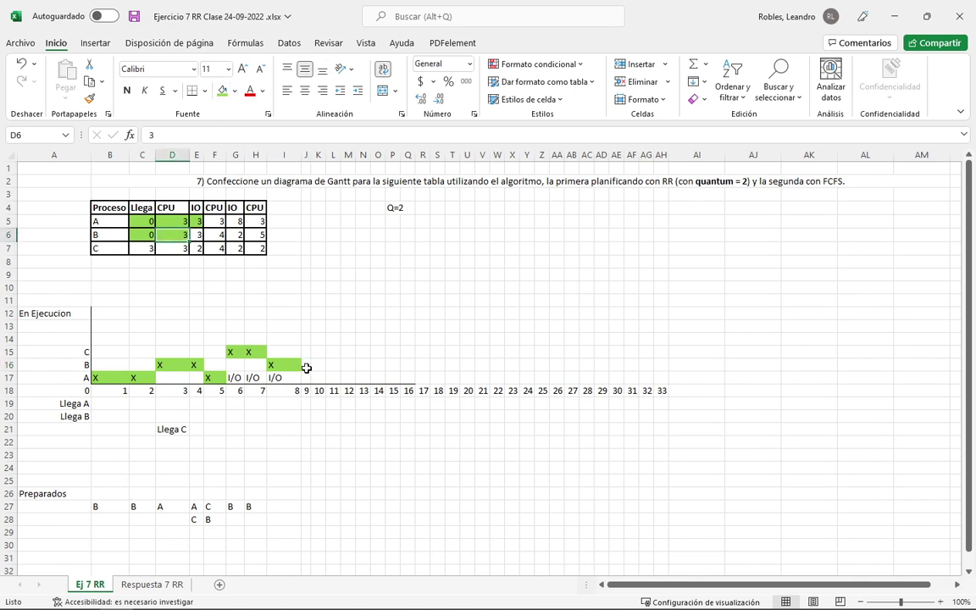
left_click(304, 363)
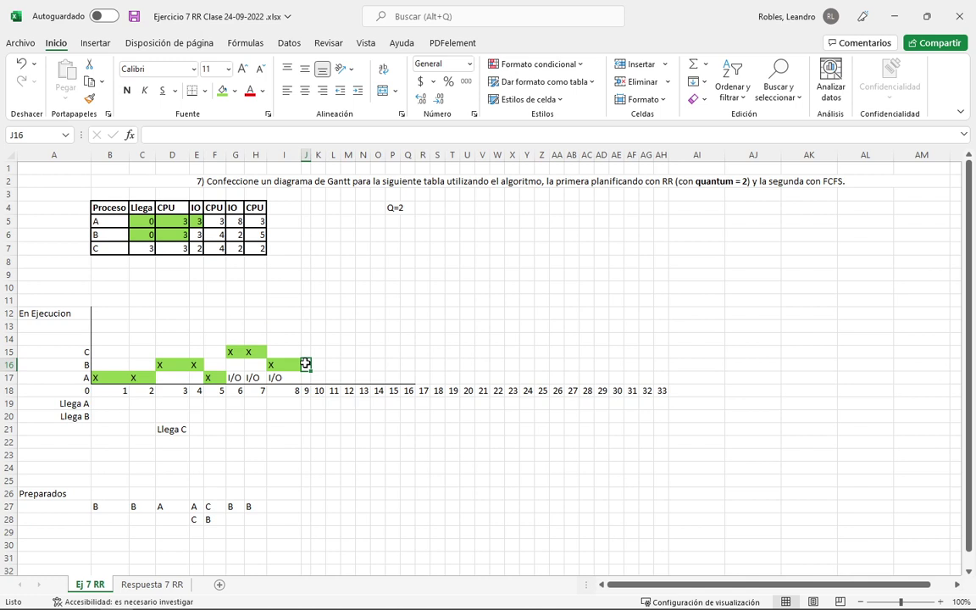
Mark process B as doing I/O in time slots 9 to 11 by entering I/O in J16 and copying it to K16 and L16.
left_click_drag(257, 351, 243, 351)
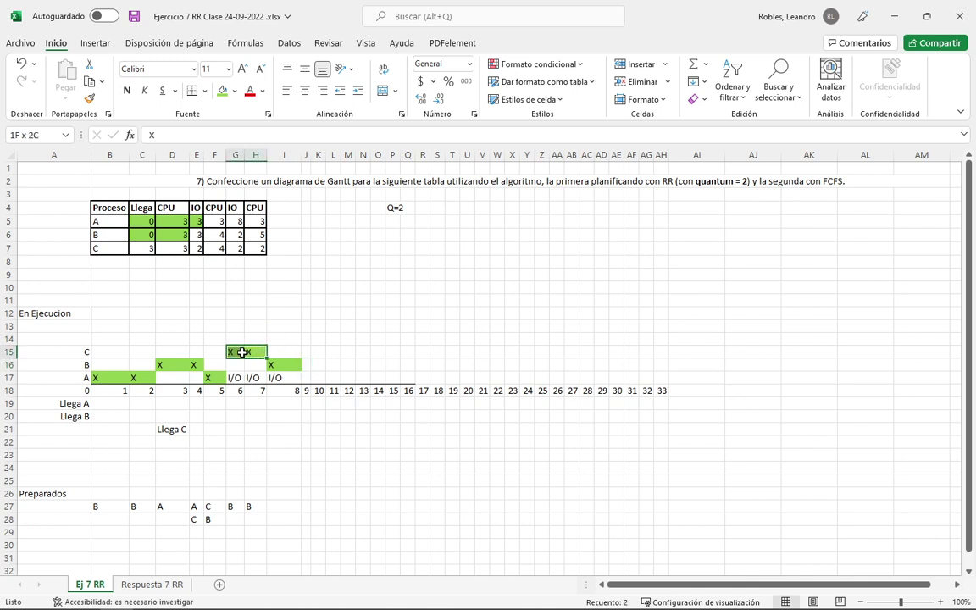
left_click(146, 248)
left_click(174, 248)
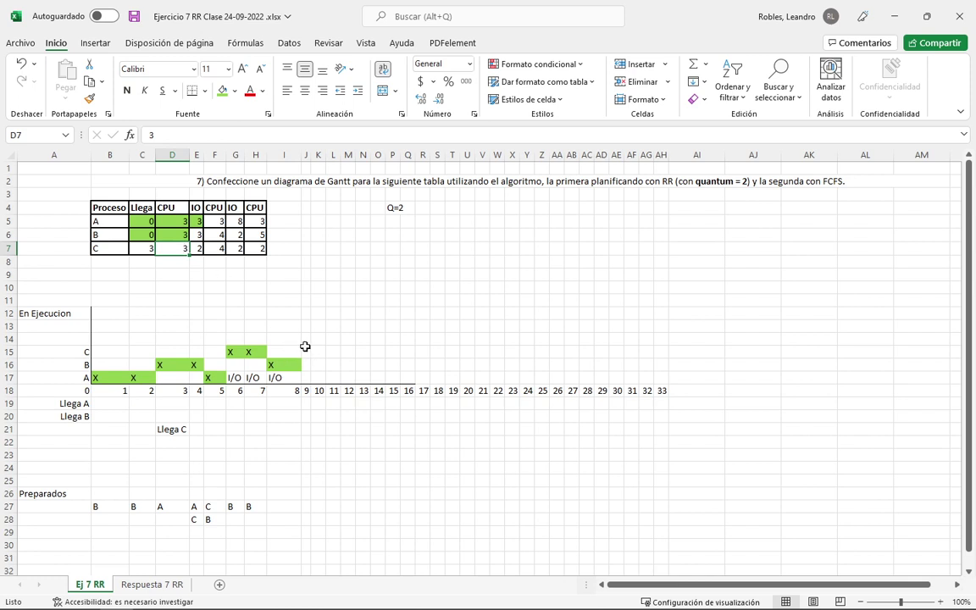
left_click(305, 348)
left_click(307, 365)
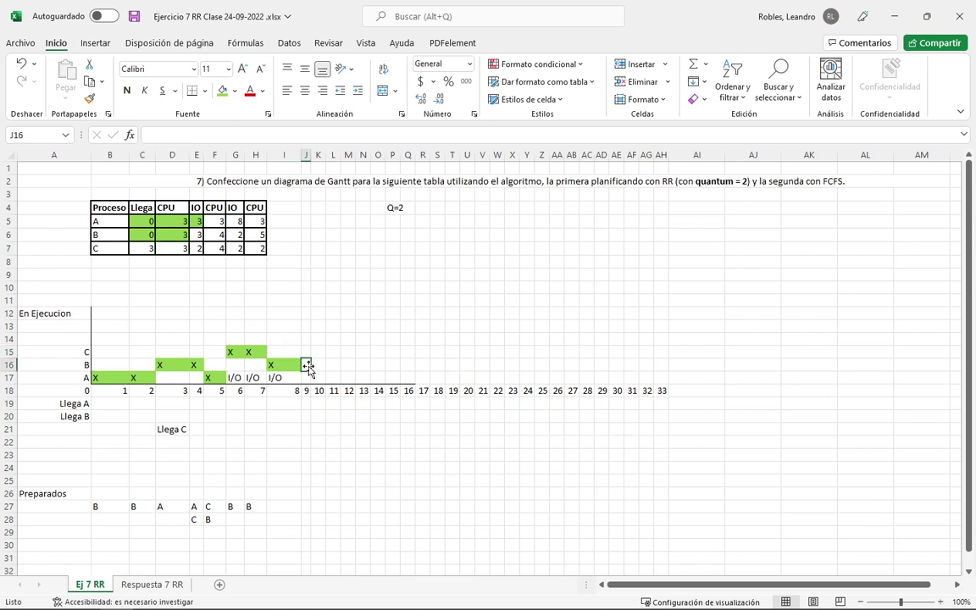
type("I/O")
key("Return")
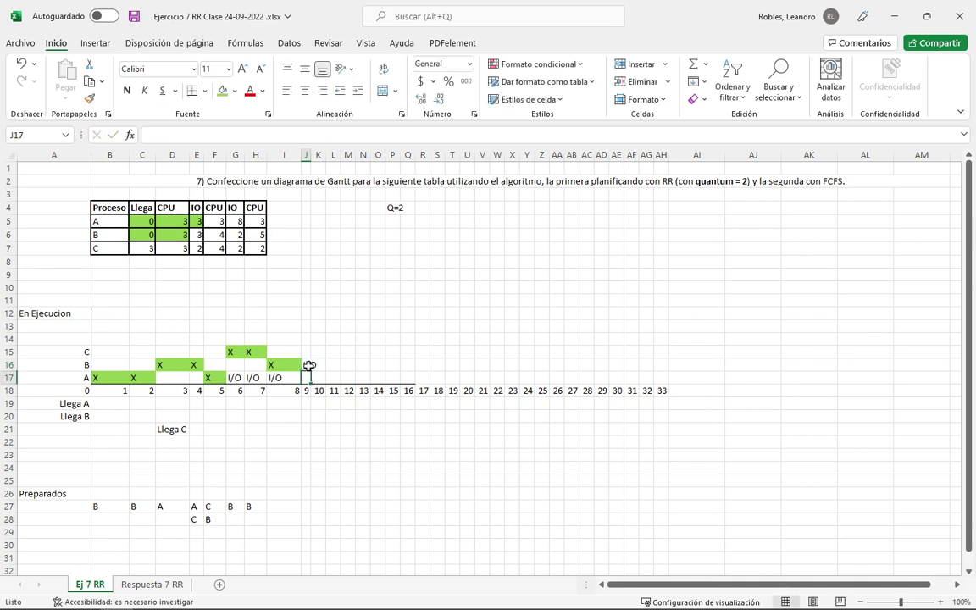
left_click(307, 365)
key("ctrl+c")
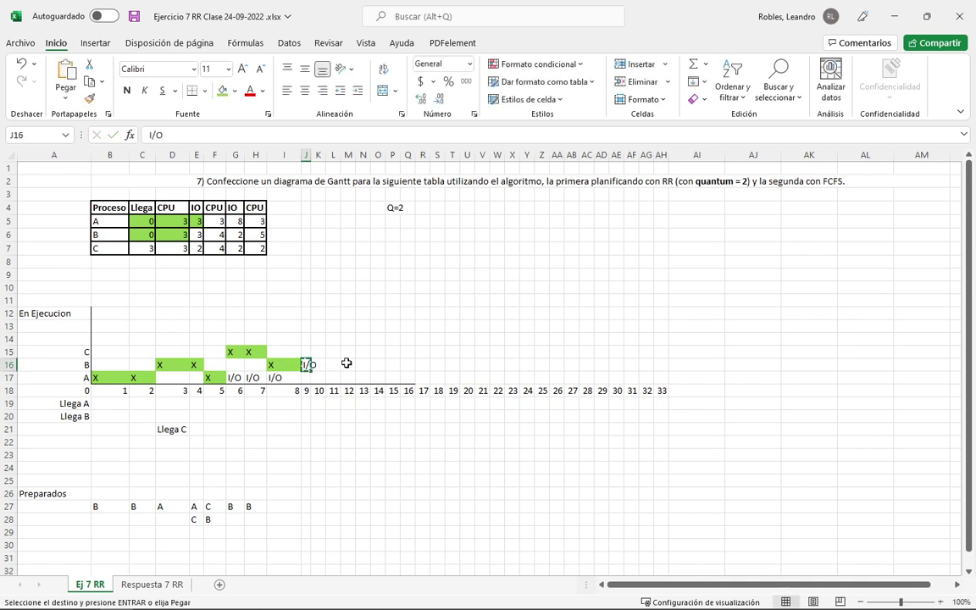
left_click(320, 365)
key("ctrl+v")
left_click(335, 365)
key("ctrl+v")
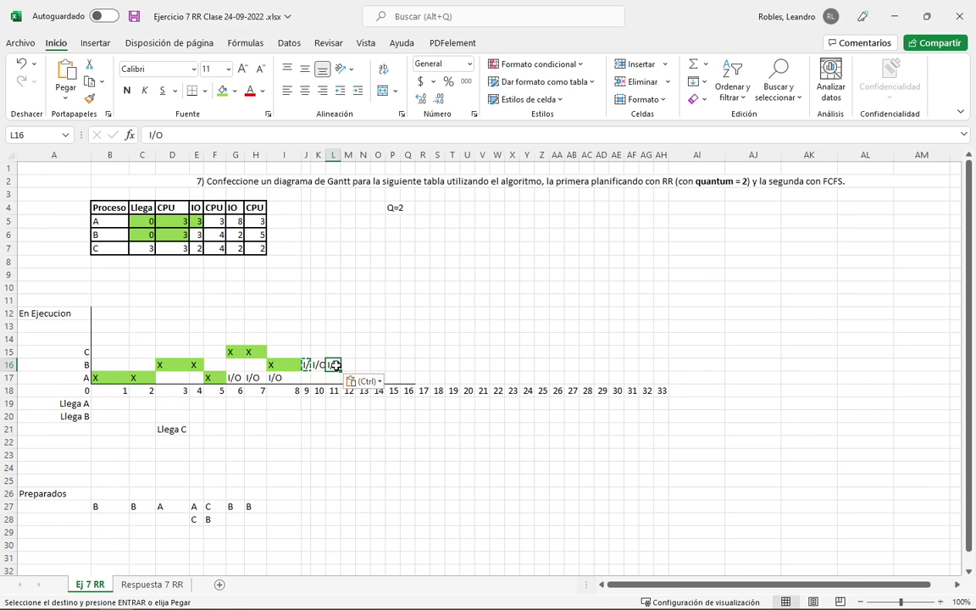
Autofit the width of column J to its I/O entry.
left_click(363, 287)
double_click(311, 155)
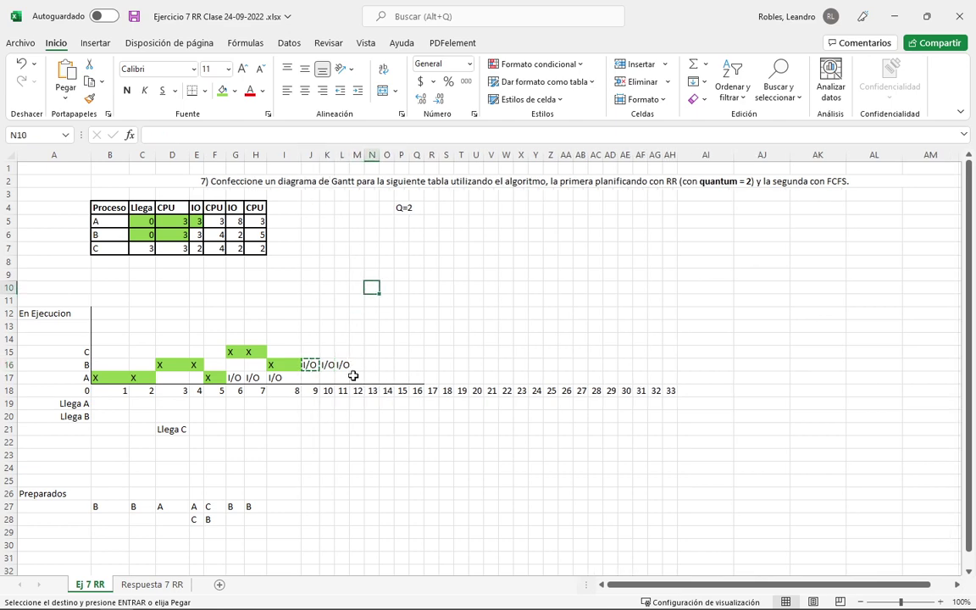
left_click(356, 441)
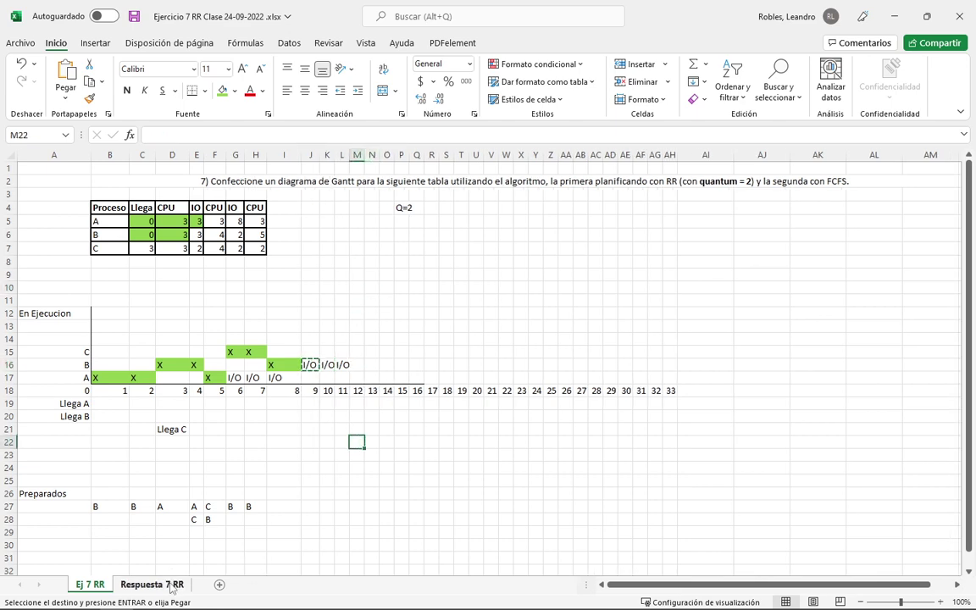
Check the solved diagram on the Respuesta 7 RR sheet and return to process C's slot 9 on Ej 7 RR.
left_click(172, 586)
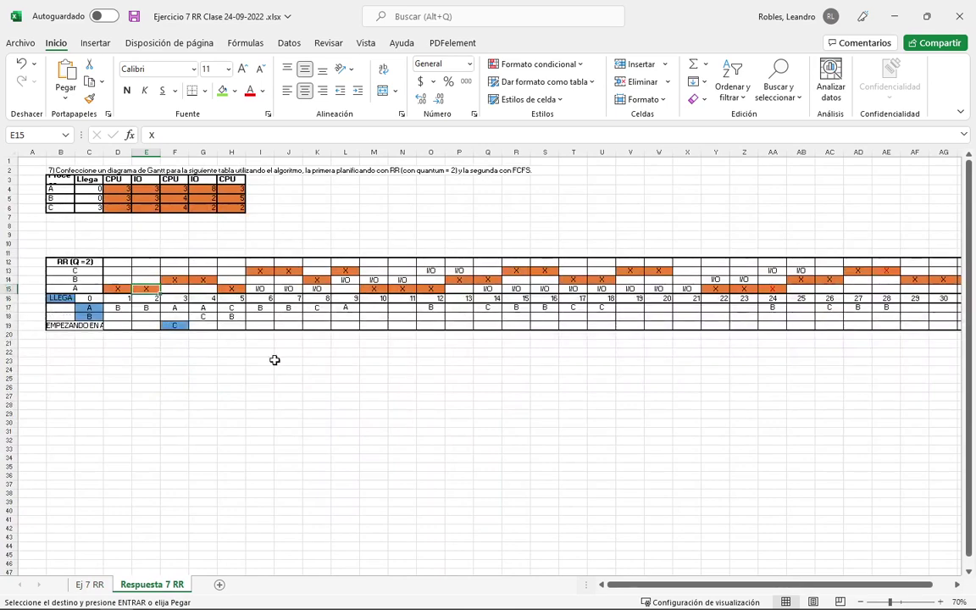
left_click(93, 588)
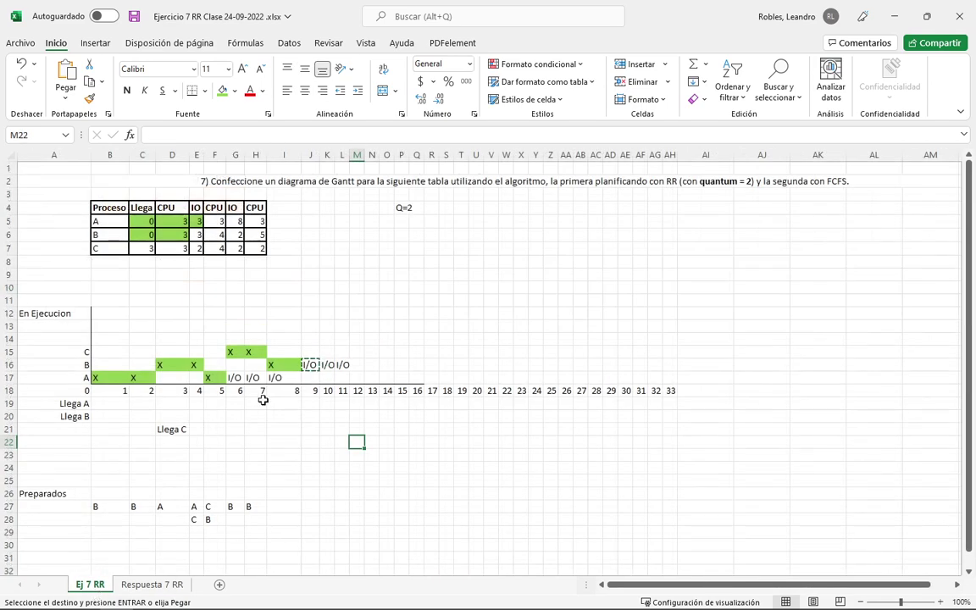
left_click(308, 349)
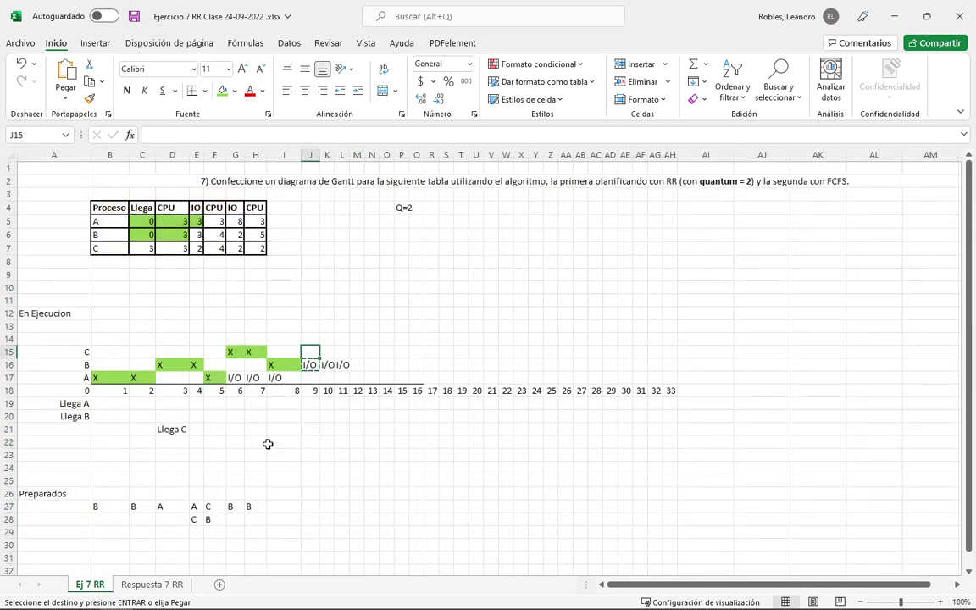
Add process C to the Preparados queue for time slot 8 by entering C in I27.
left_click(273, 507)
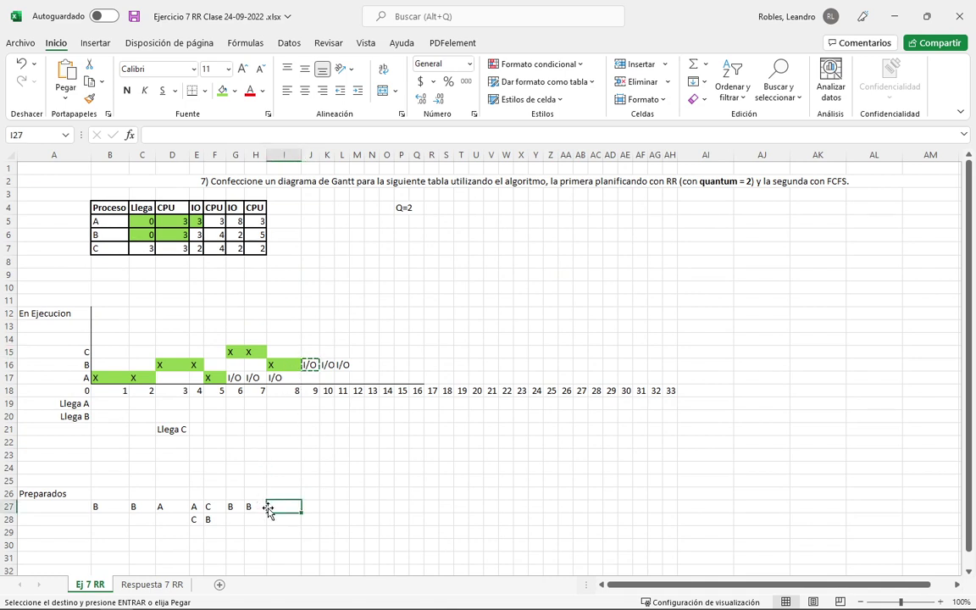
left_click(285, 364)
left_click(279, 506)
left_click(256, 352)
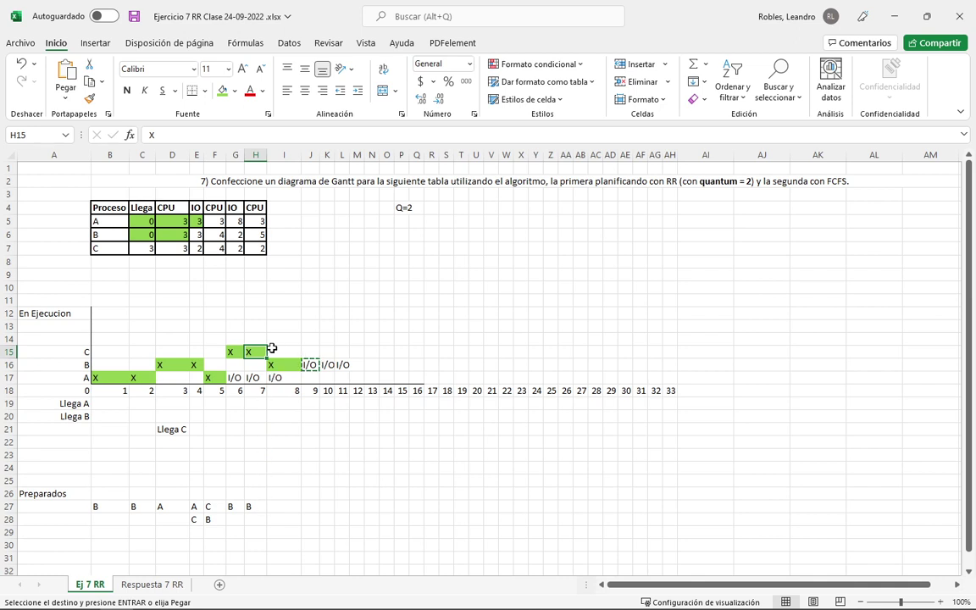
left_click(284, 508)
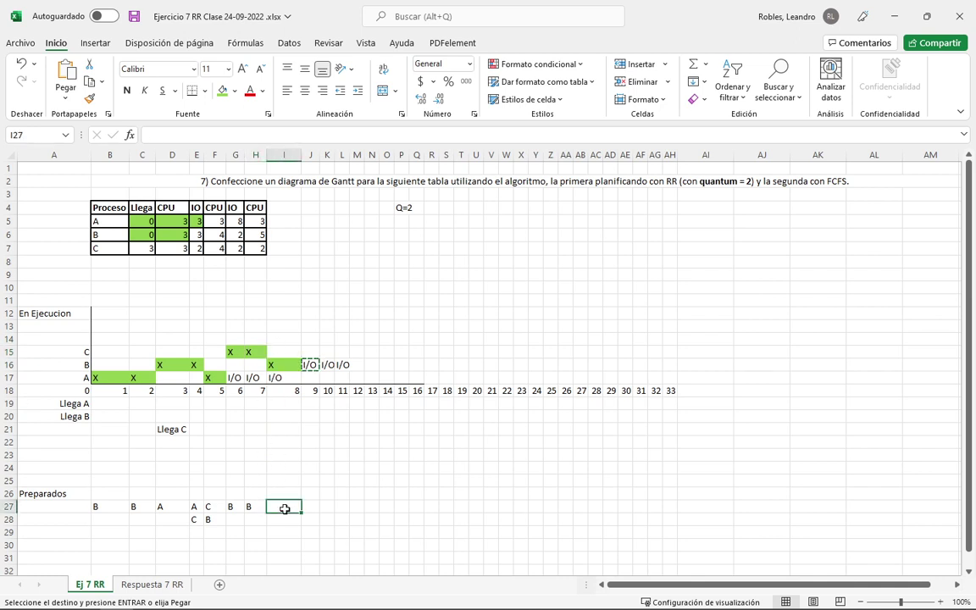
type("C")
key("Return")
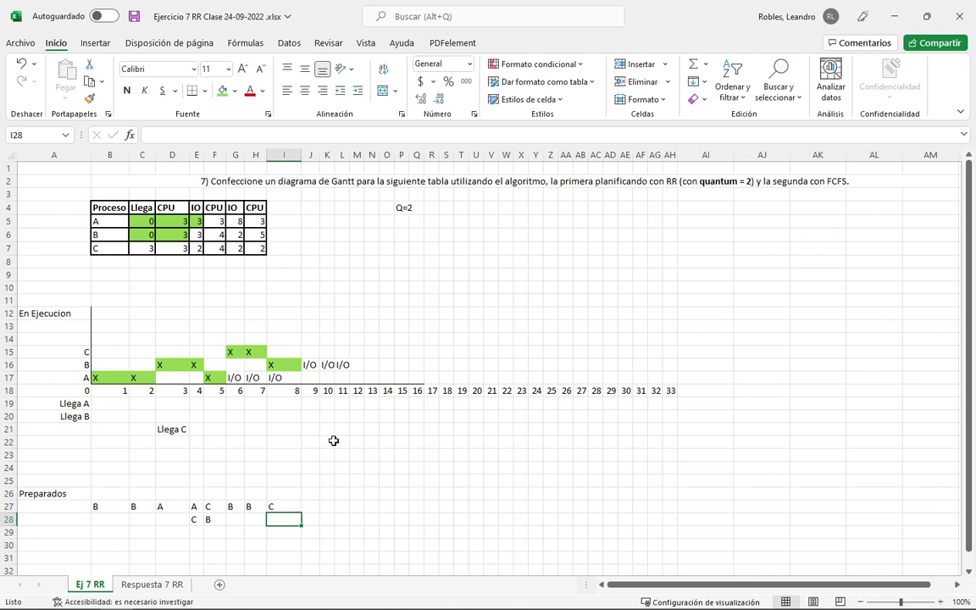
Add process A to the Preparados queue for time slot 9 by entering A in J27.
left_click(309, 520)
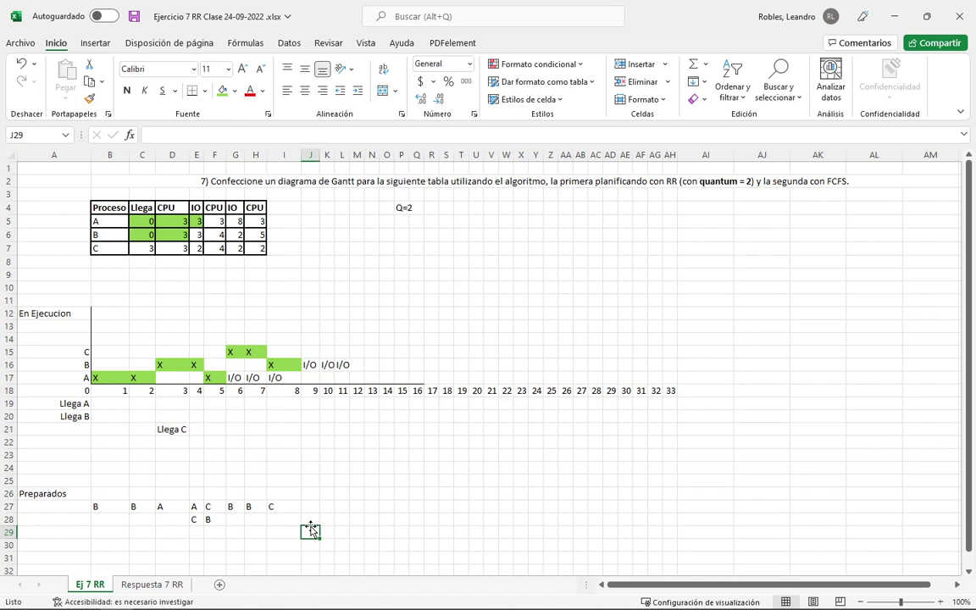
left_click(292, 378)
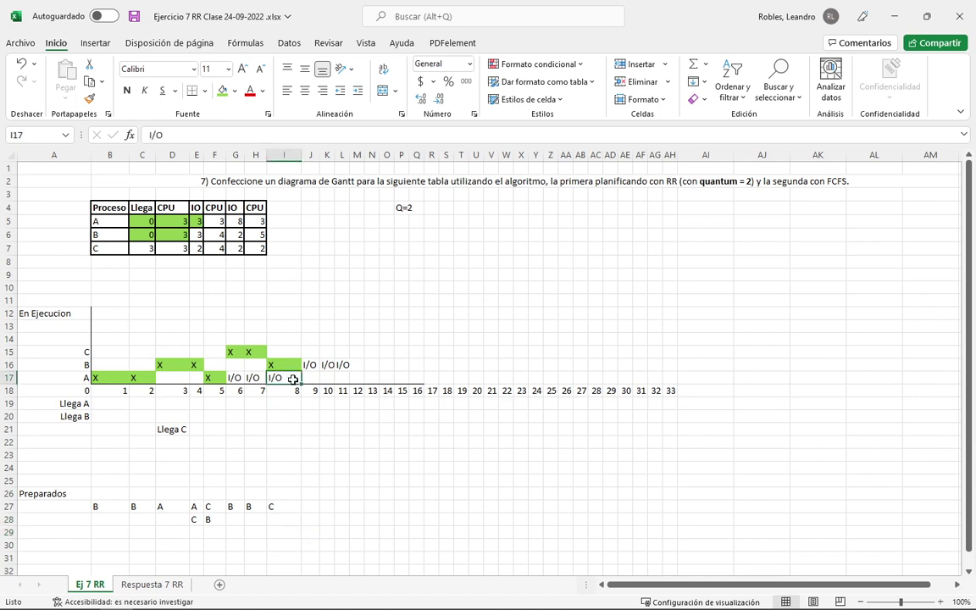
left_click(308, 506)
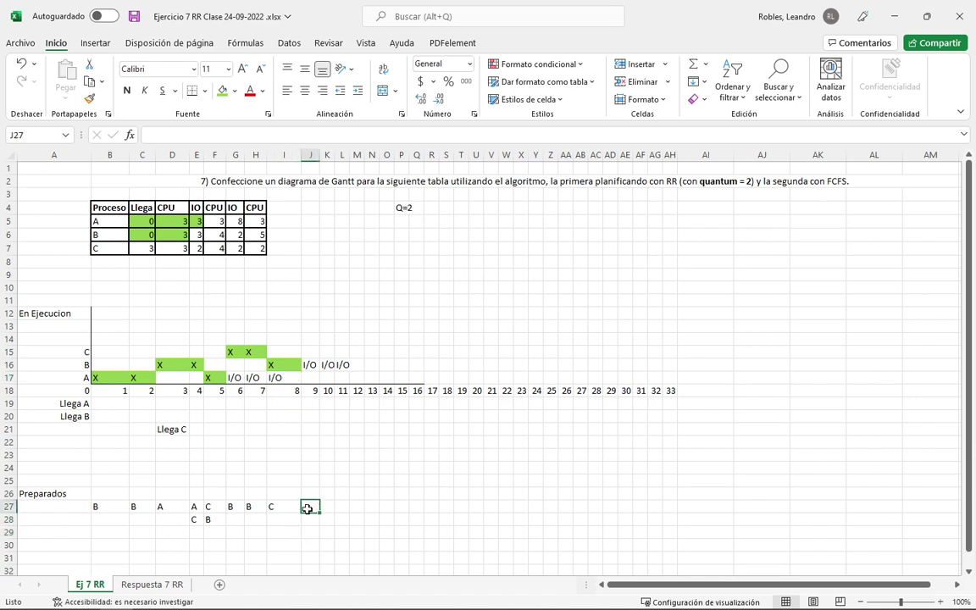
type("A")
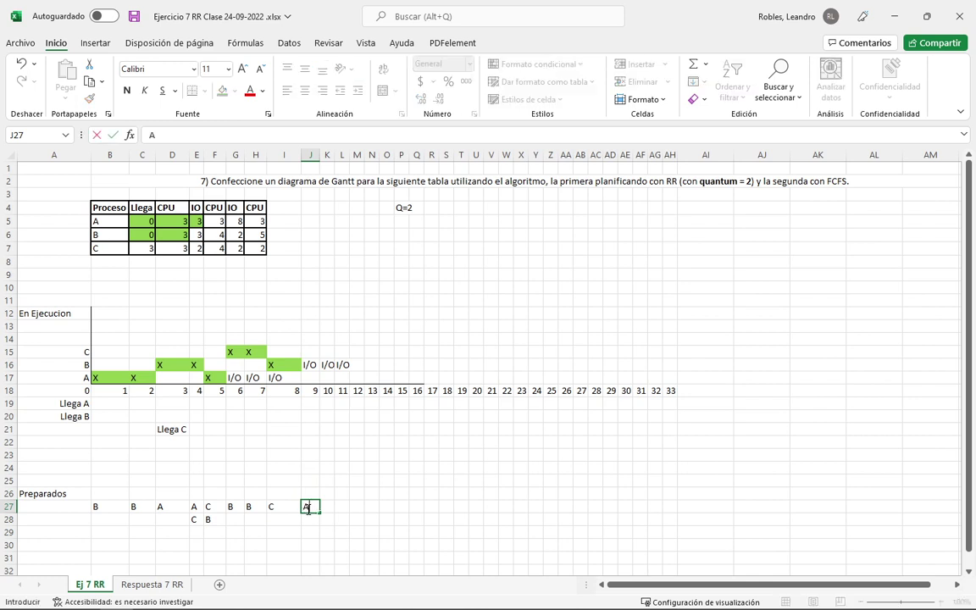
key("Tab")
Mark process C as running in time slot 9 with an X in J15 and a green fill.
left_click(306, 350)
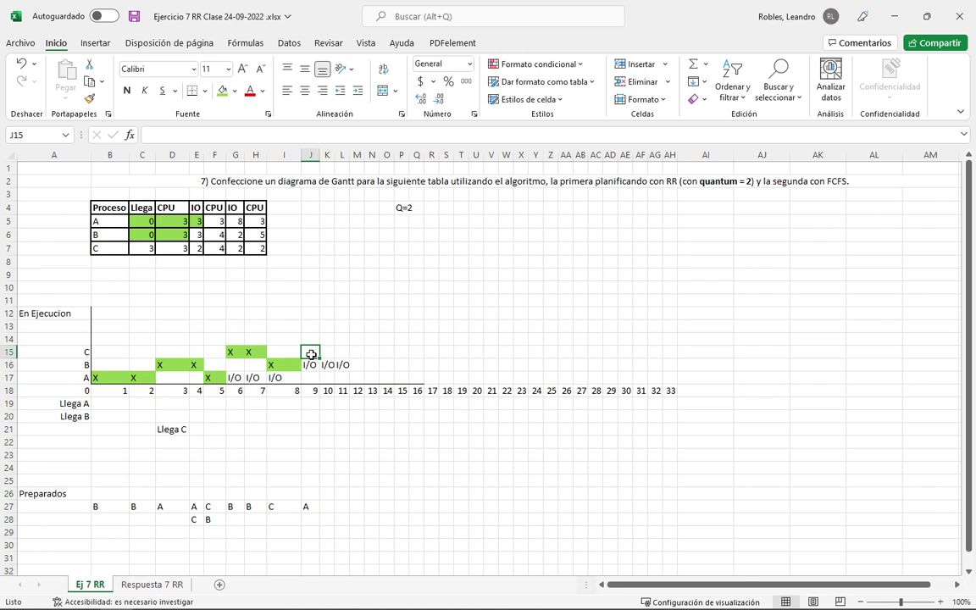
type("X")
left_click(222, 90)
left_click_drag(237, 351, 306, 351)
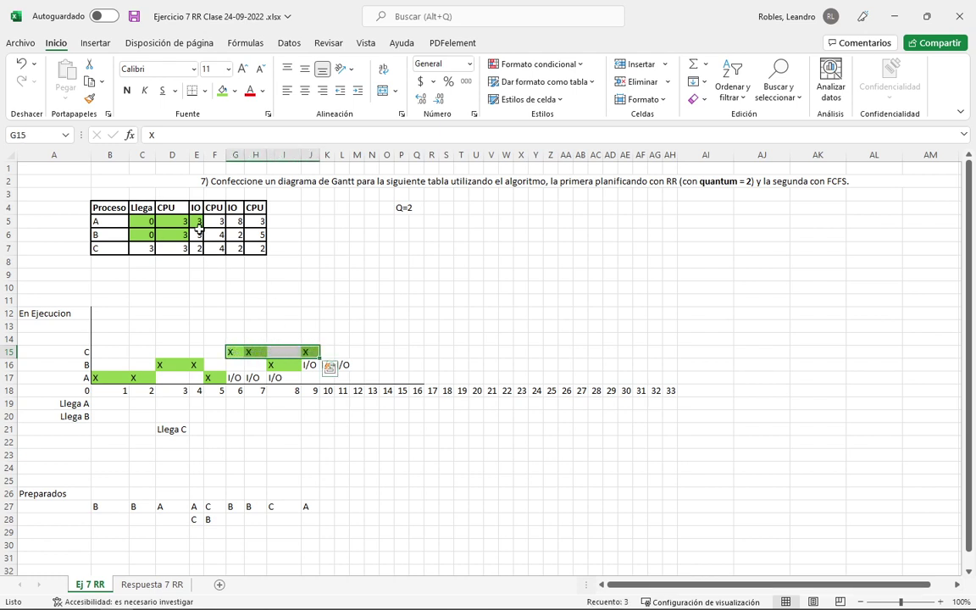
Fill process C's arrival and first CPU burst in C7:D7 with green to mark them as completed.
left_click(196, 247)
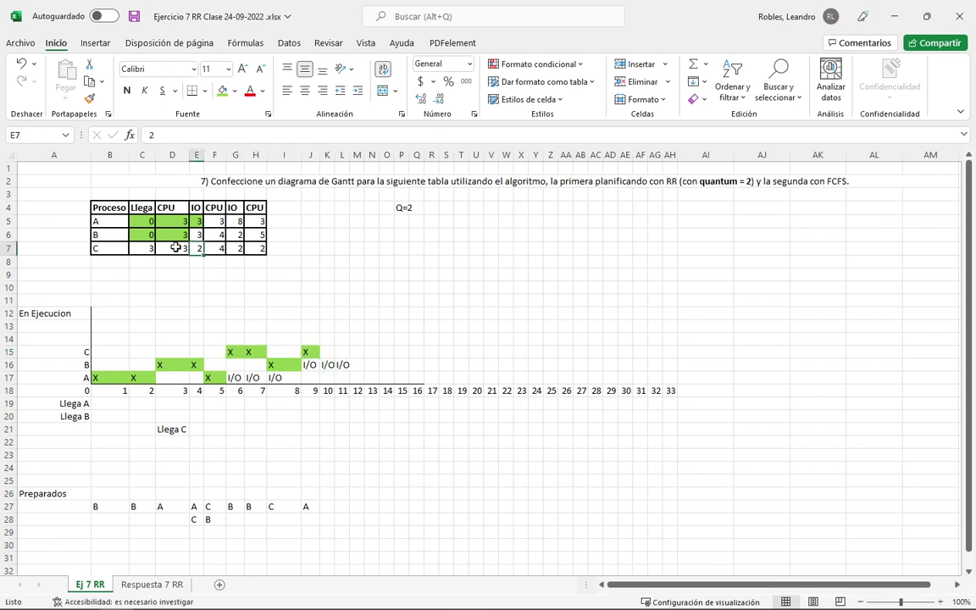
left_click_drag(154, 247, 179, 248)
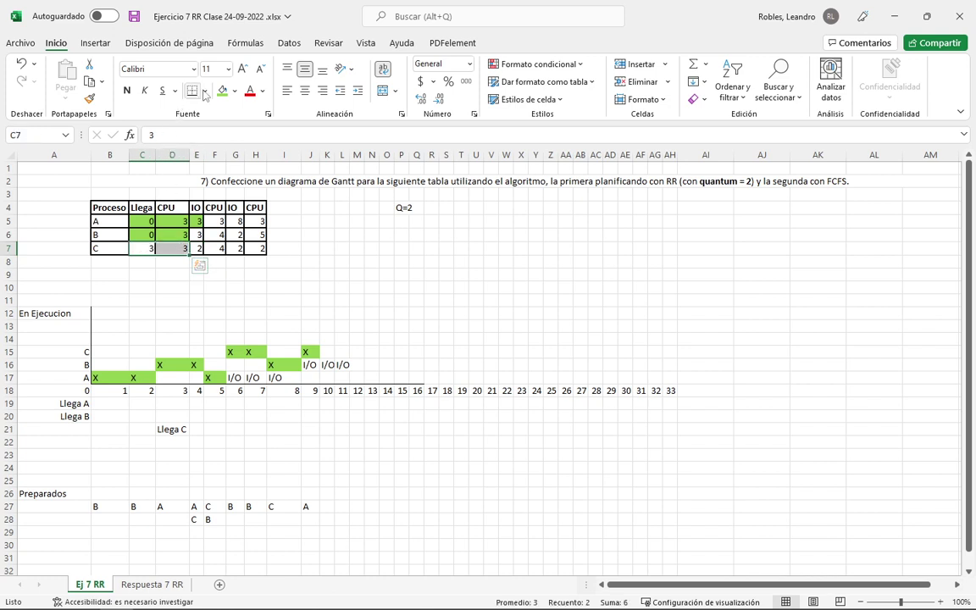
left_click(146, 248)
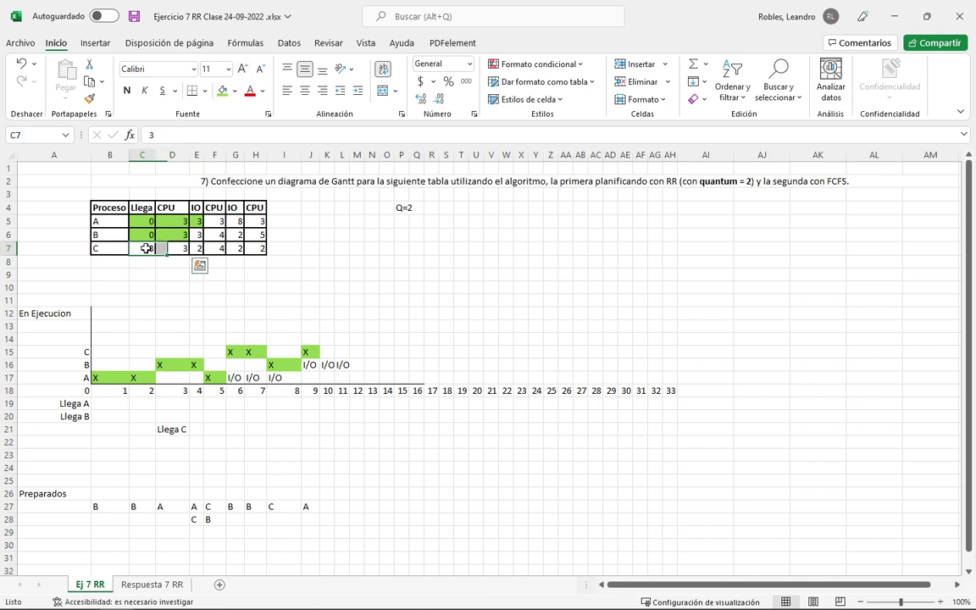
left_click_drag(146, 247, 163, 246)
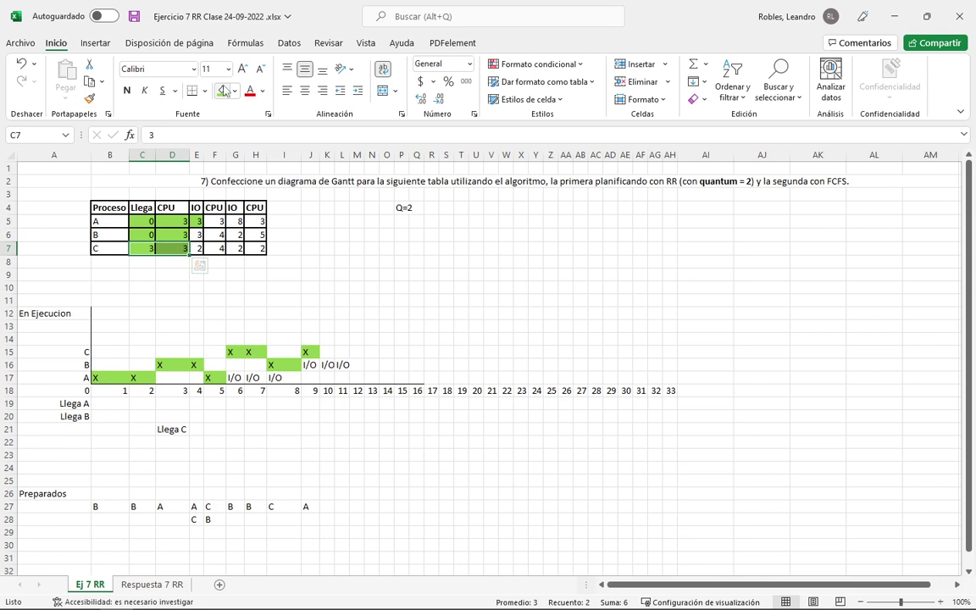
Fill process B's first IO period in E6 with green to mark it as completed.
left_click(199, 246)
left_click(200, 235)
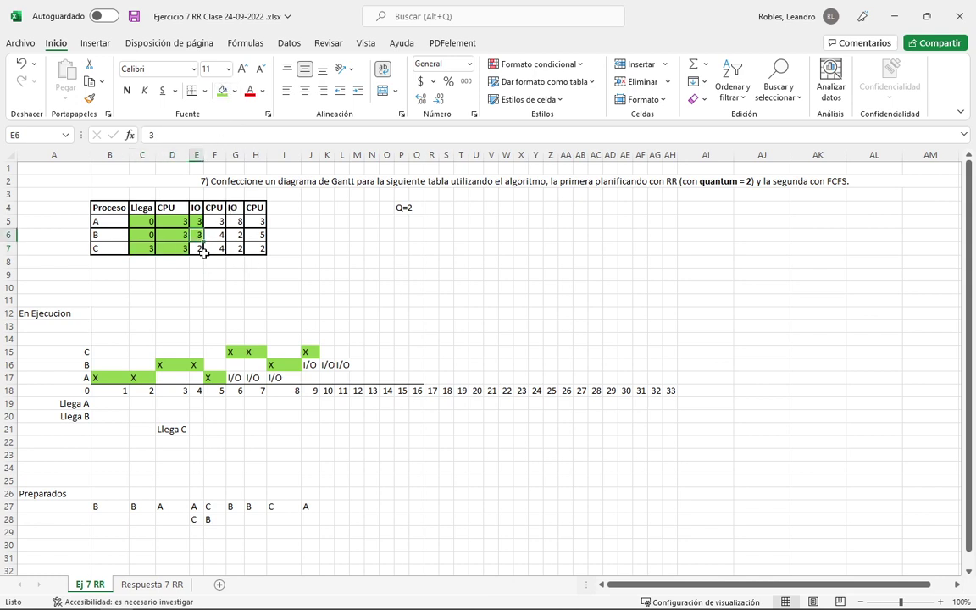
left_click_drag(307, 365, 342, 364)
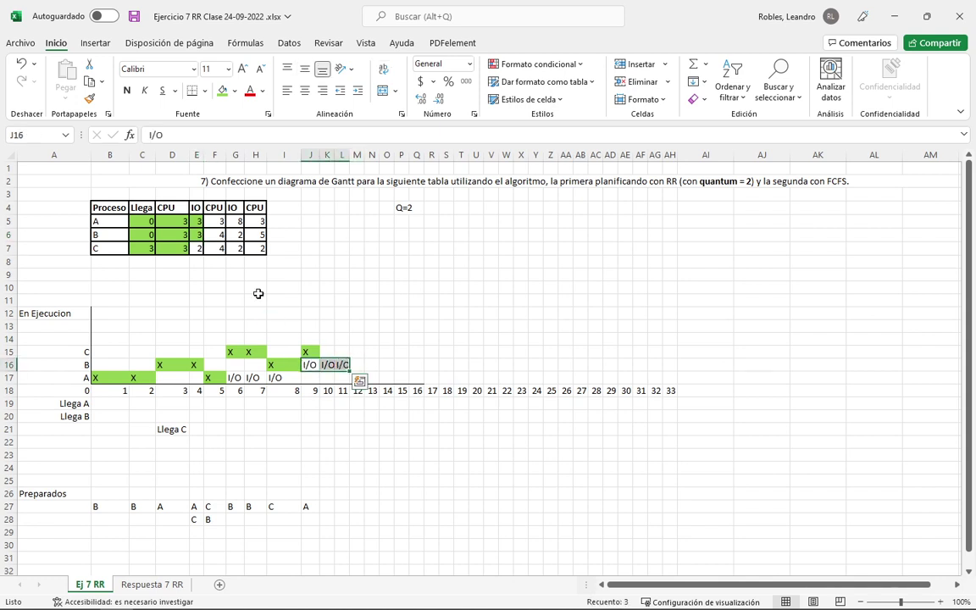
Mark process A as running in time slots 10 and 11 with an X in K17 and L17, and fill both cells green.
left_click(197, 250)
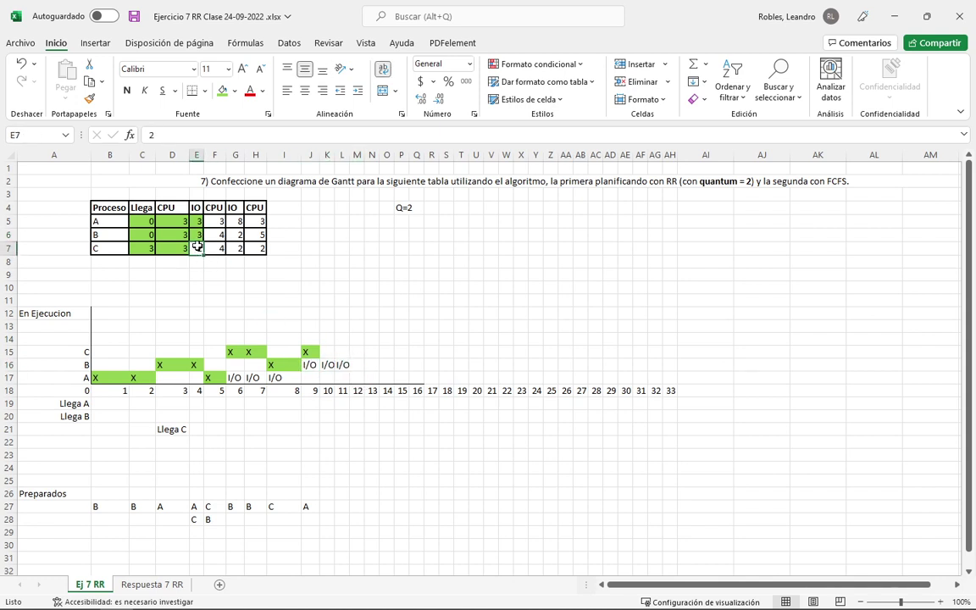
left_click(356, 352)
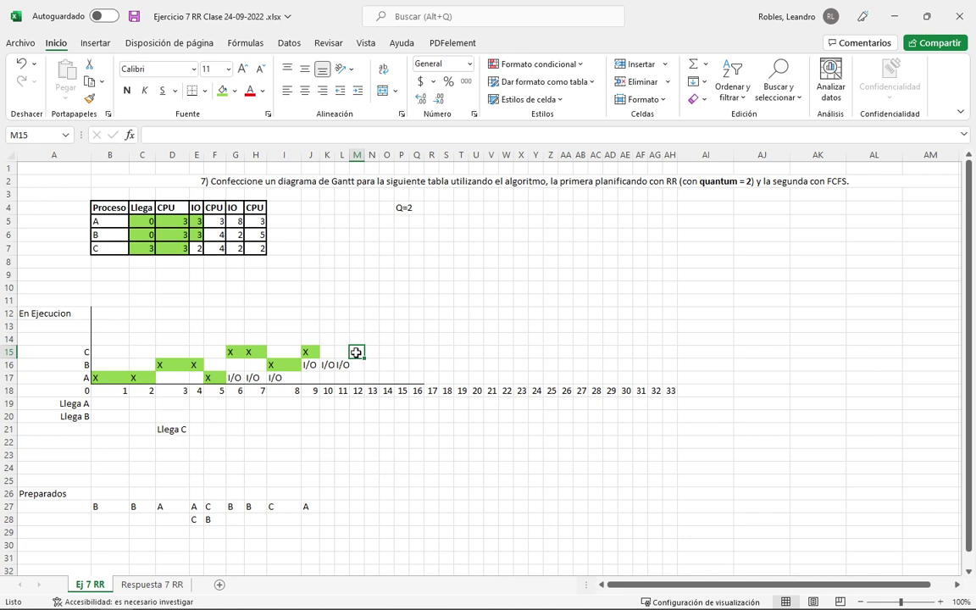
left_click(313, 505)
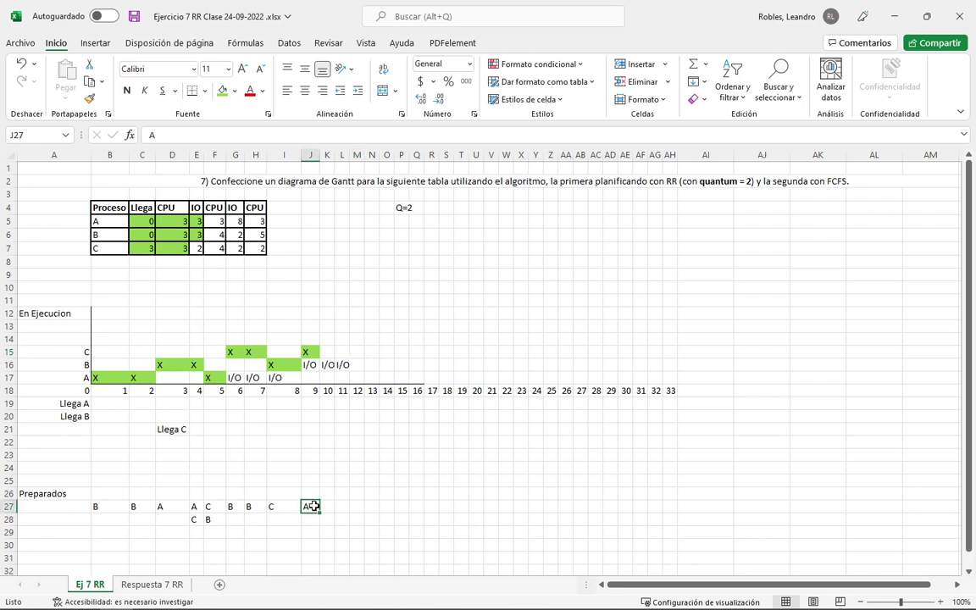
left_click(214, 221)
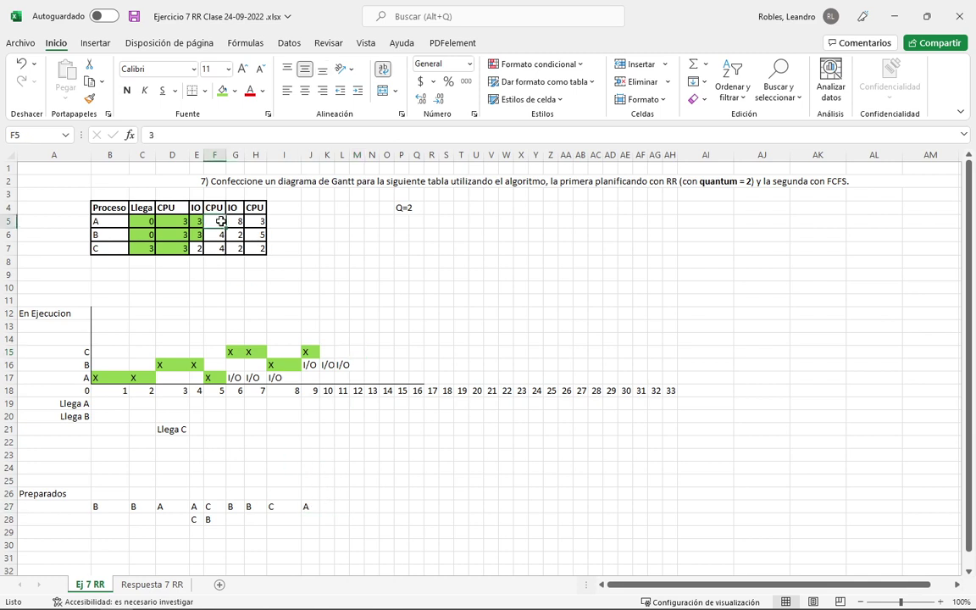
left_click(325, 375)
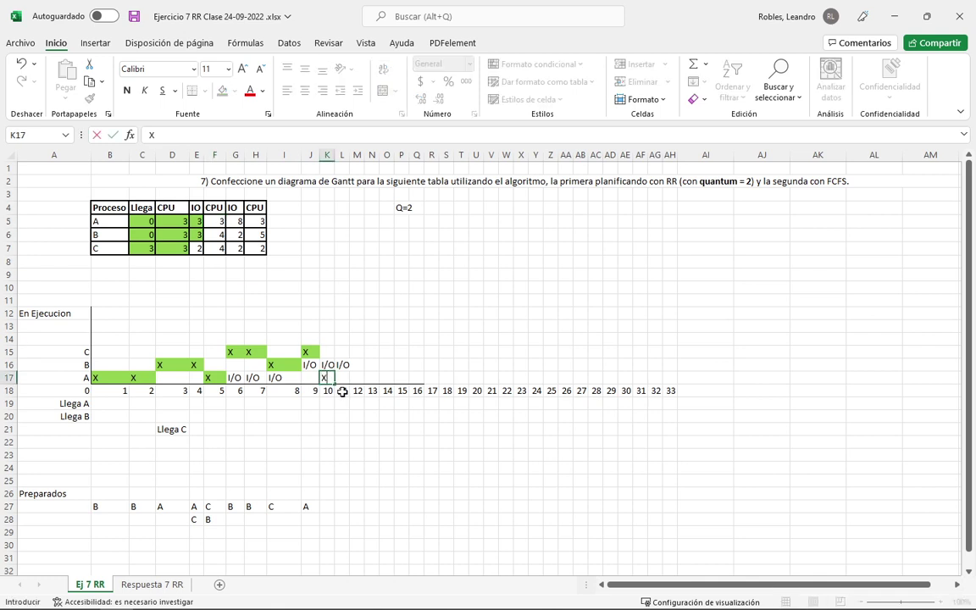
type("X")
left_click(339, 376)
type("X")
left_click(357, 389)
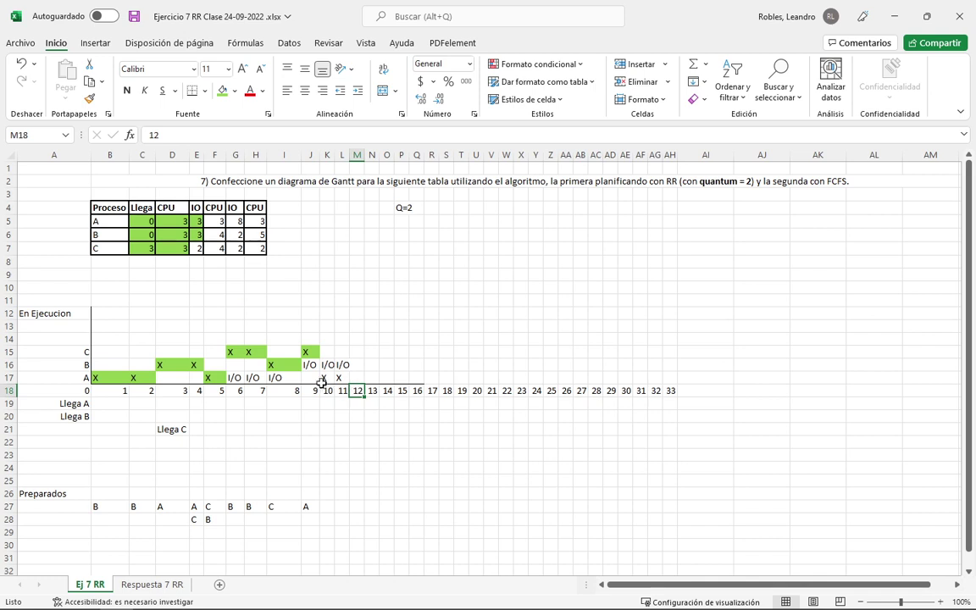
left_click_drag(320, 377, 337, 377)
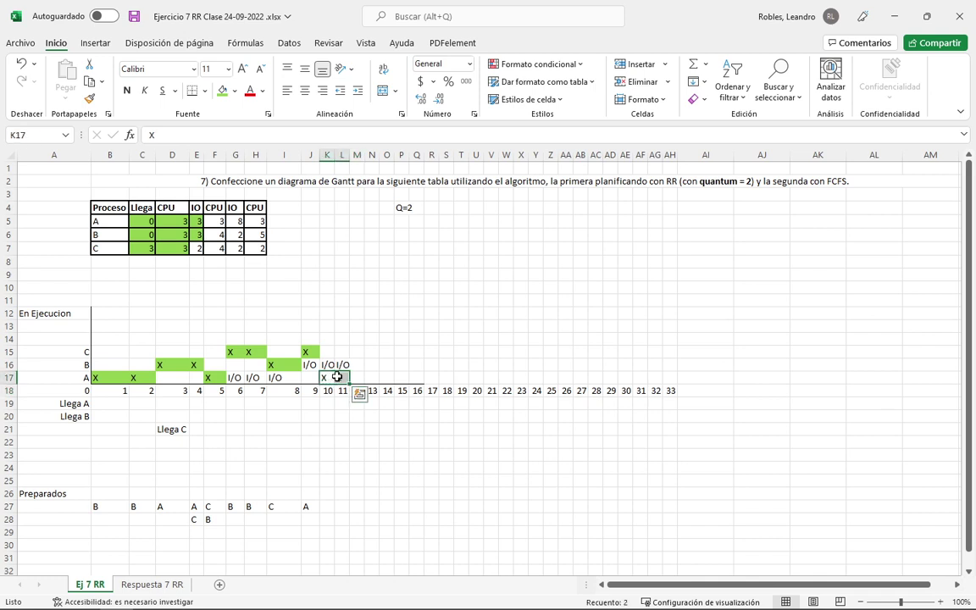
left_click(222, 90)
Compare the I/O periods of processes A, B and C with the Preparados queue for time slot 10.
left_click(324, 506)
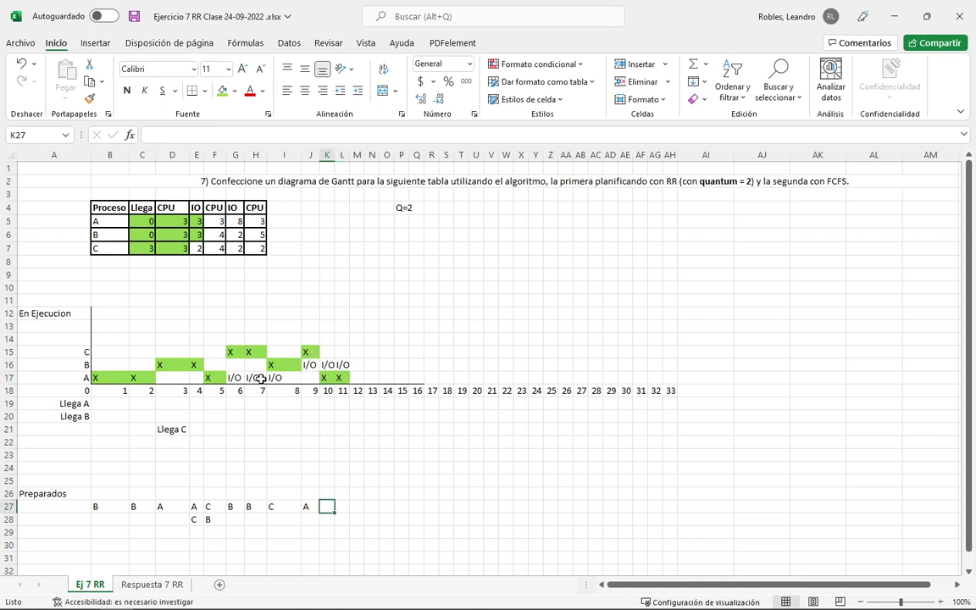
left_click_drag(235, 377, 337, 361)
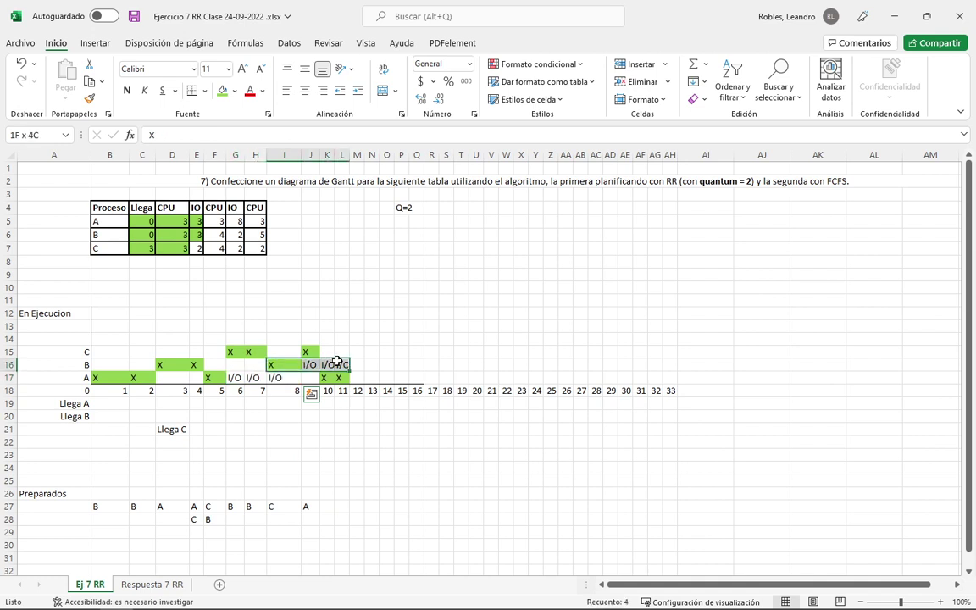
key("ctrl+v")
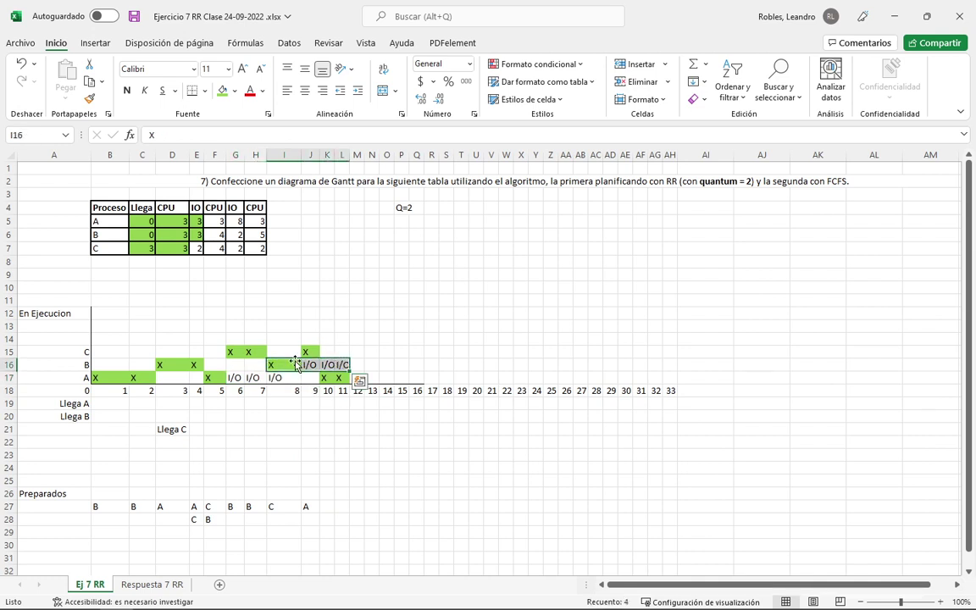
left_click(324, 350)
left_click(327, 363)
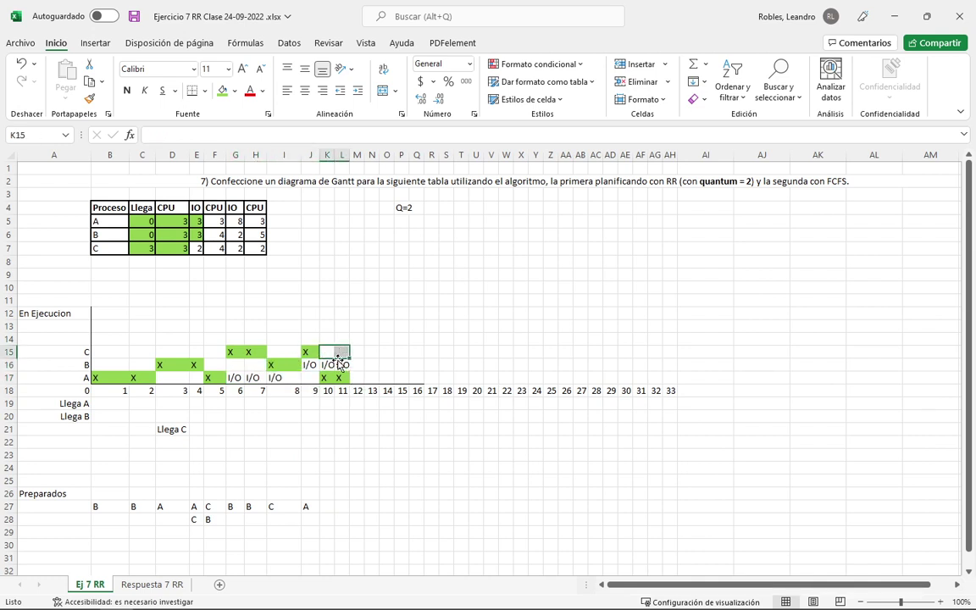
left_click_drag(328, 365, 288, 364)
key("ctrl+v")
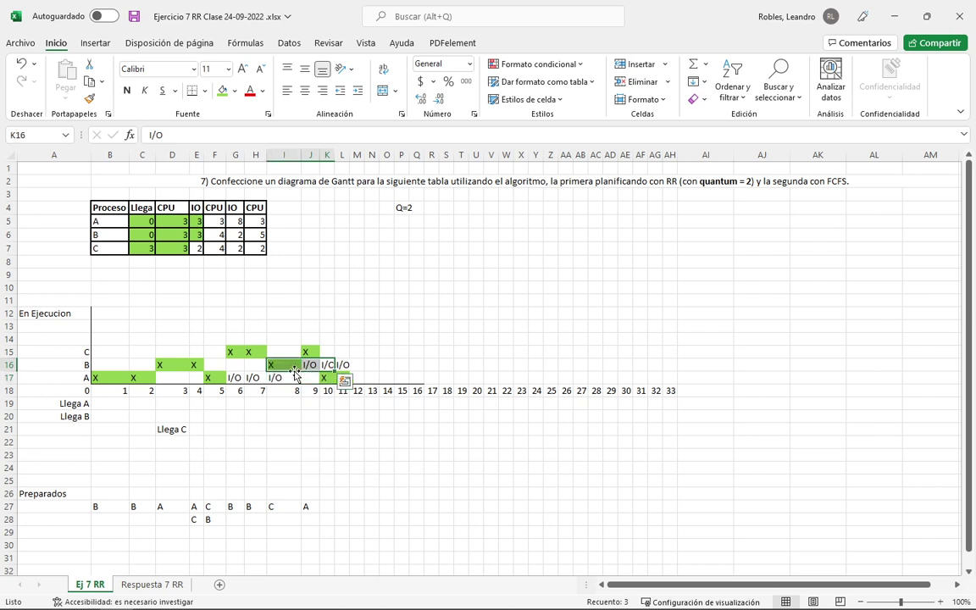
left_click(341, 351)
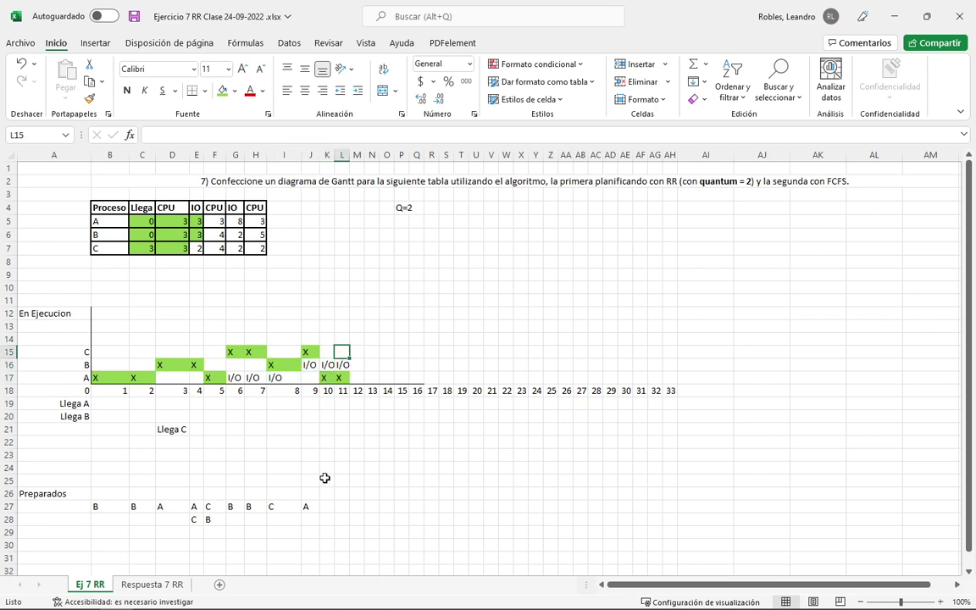
left_click(327, 506)
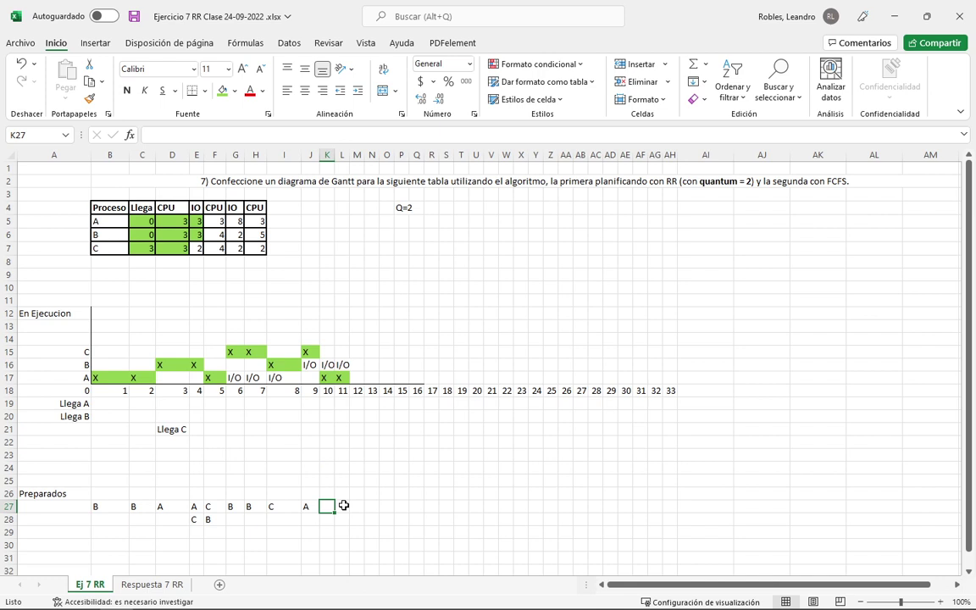
left_click(341, 364)
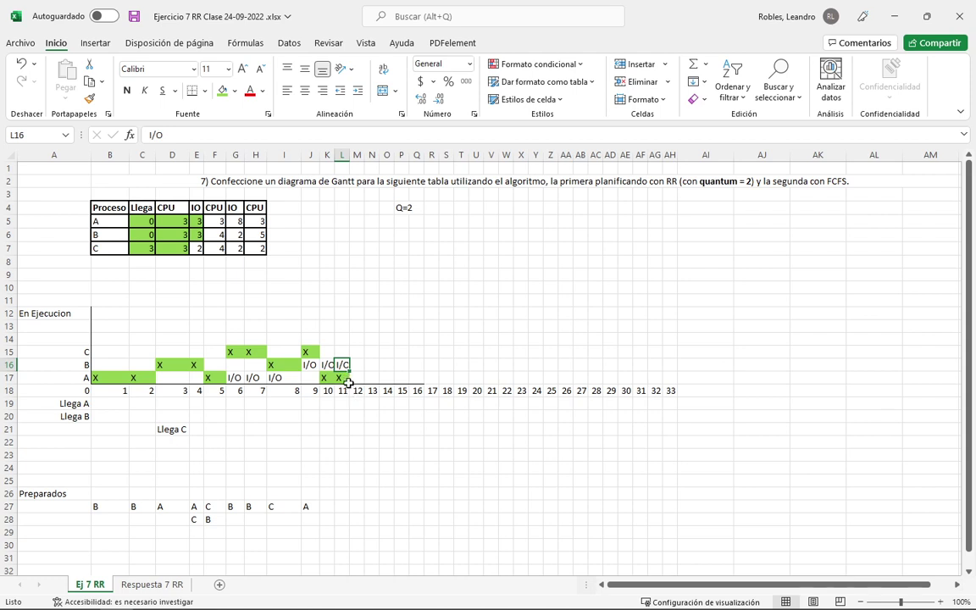
left_click(326, 507)
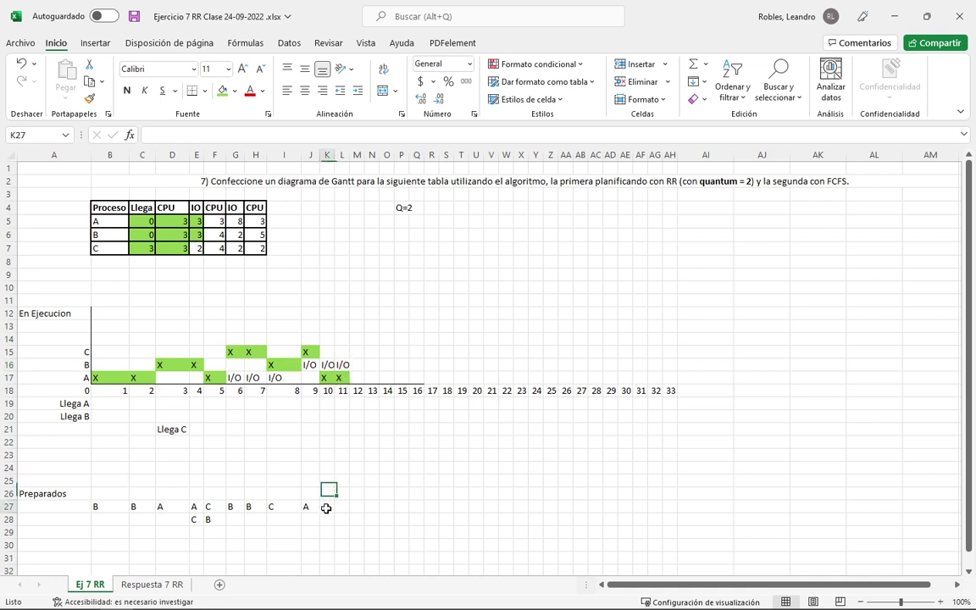
Add the note "B termino sus I/O" in L23 and widen column L to fit it.
left_click(342, 364)
left_click(341, 455)
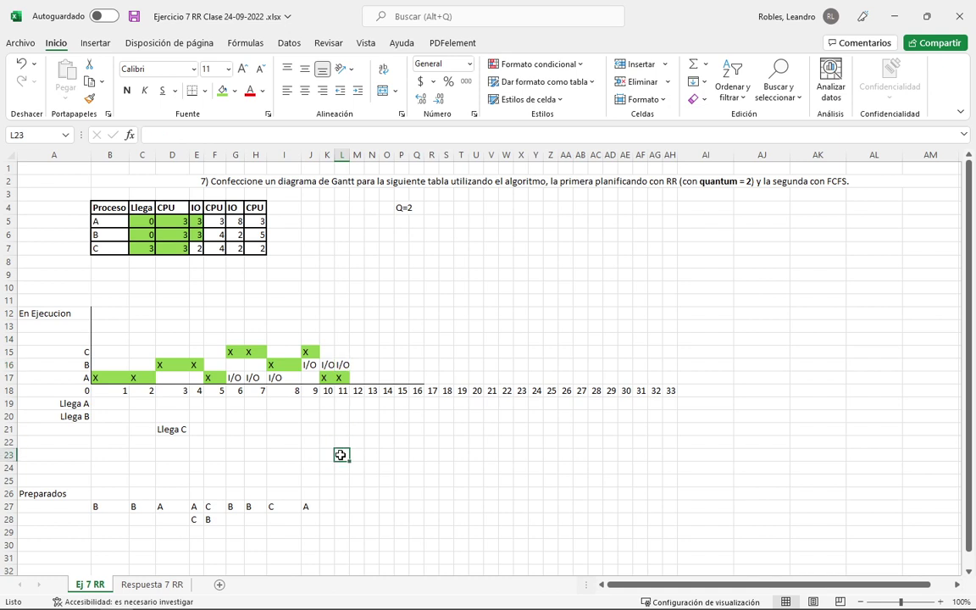
type("B")
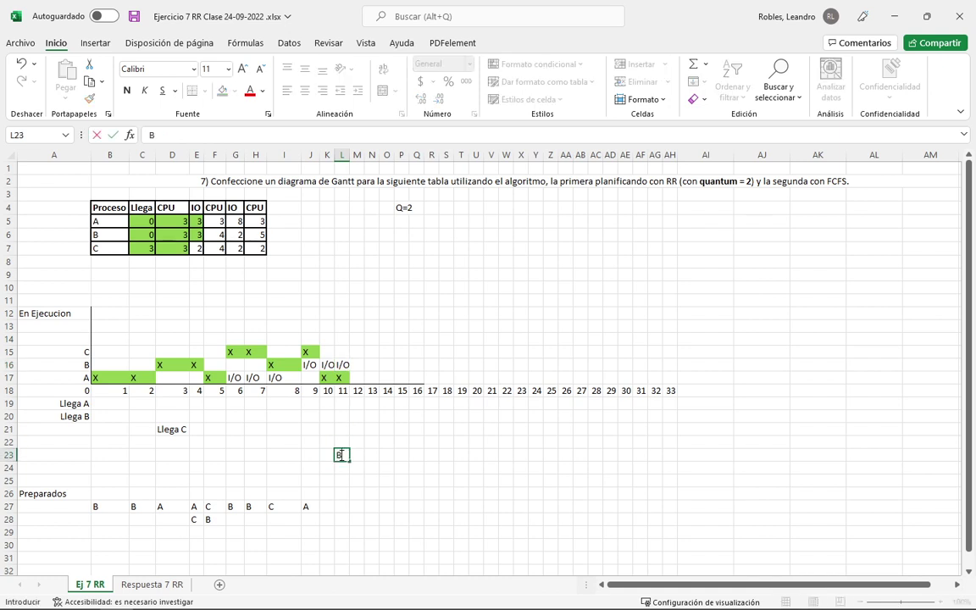
type(" termino sus")
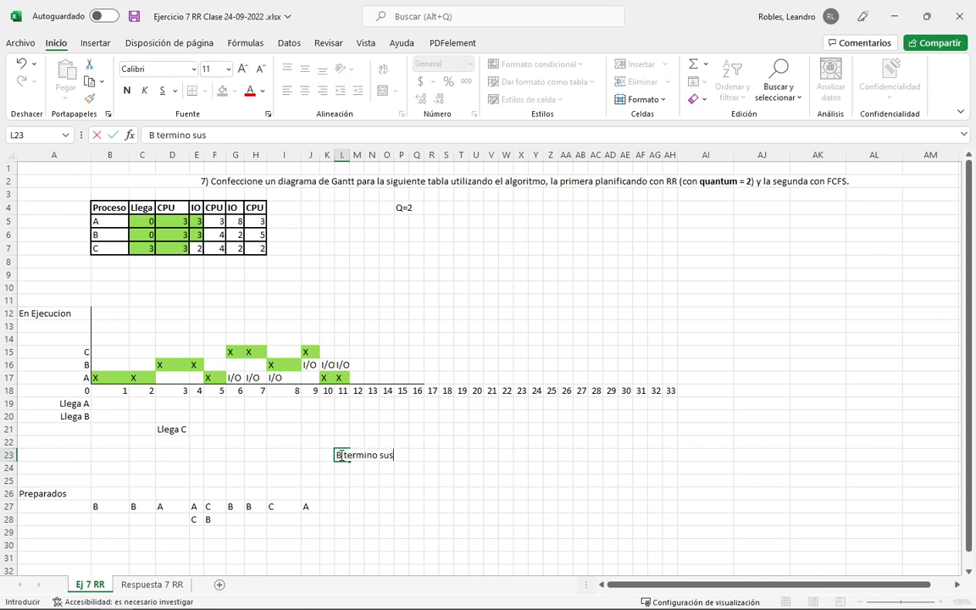
type(" I/O")
key("Return")
left_click(340, 455)
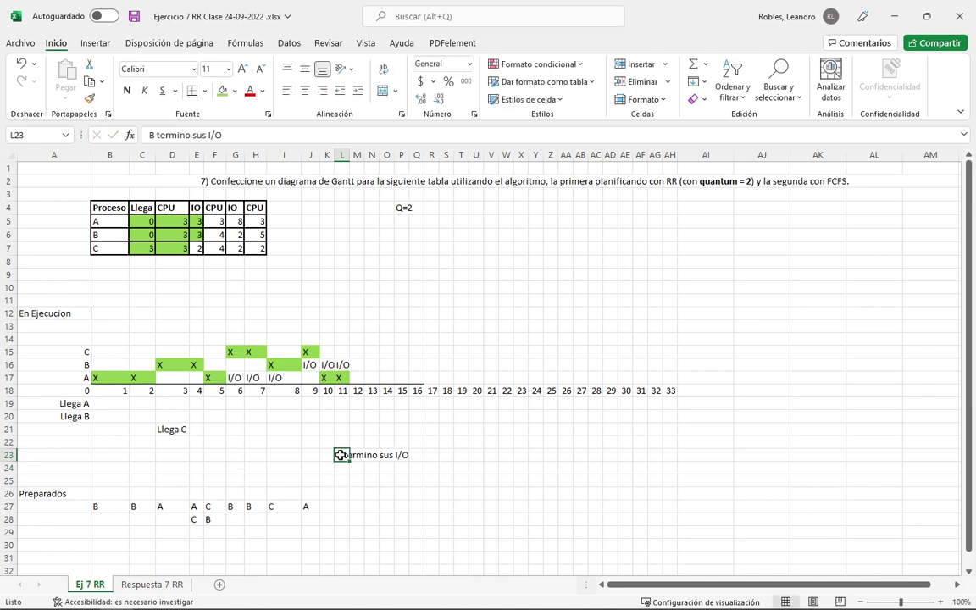
key("ctrl+c")
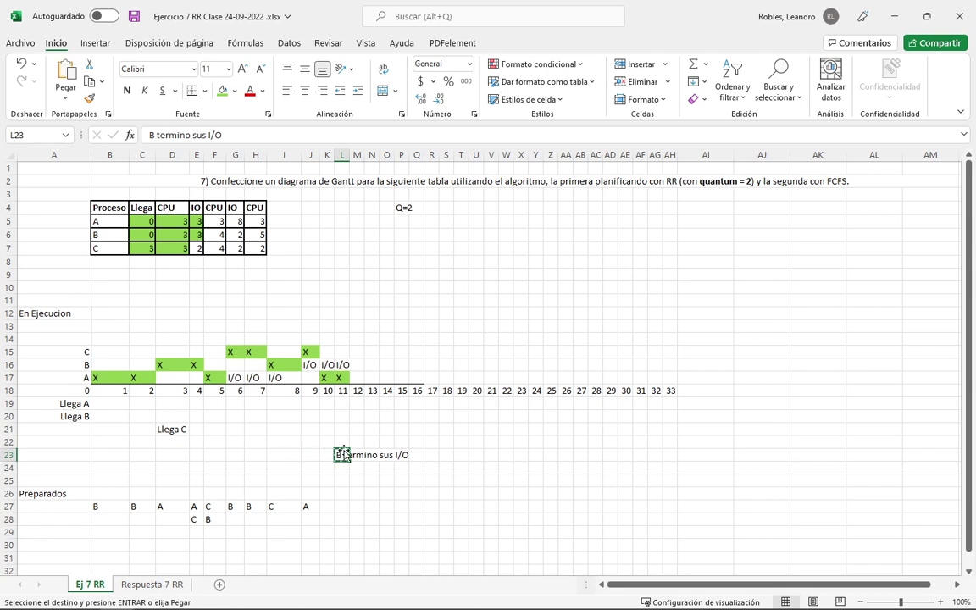
left_click_drag(350, 156, 413, 156)
left_click_drag(404, 453, 405, 455)
Add the note "A tmb termino su Q" in L25 and widen column L so the text fits.
left_click(401, 380)
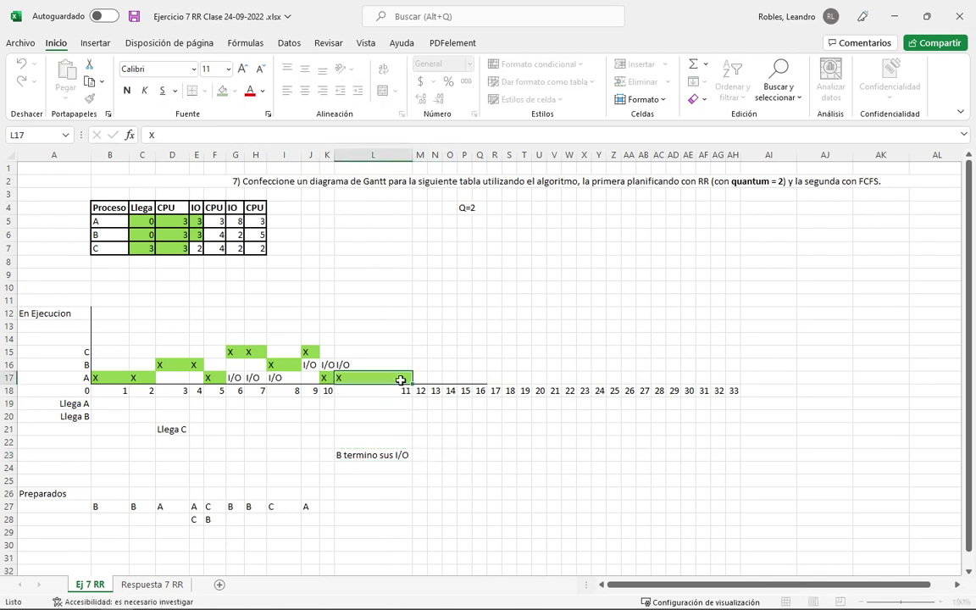
left_click(396, 362)
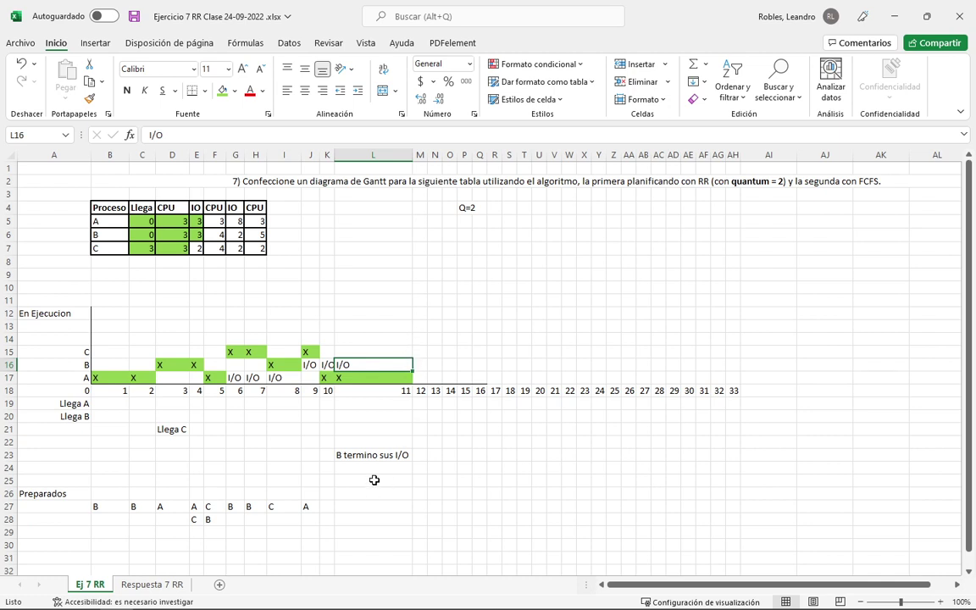
left_click(391, 379)
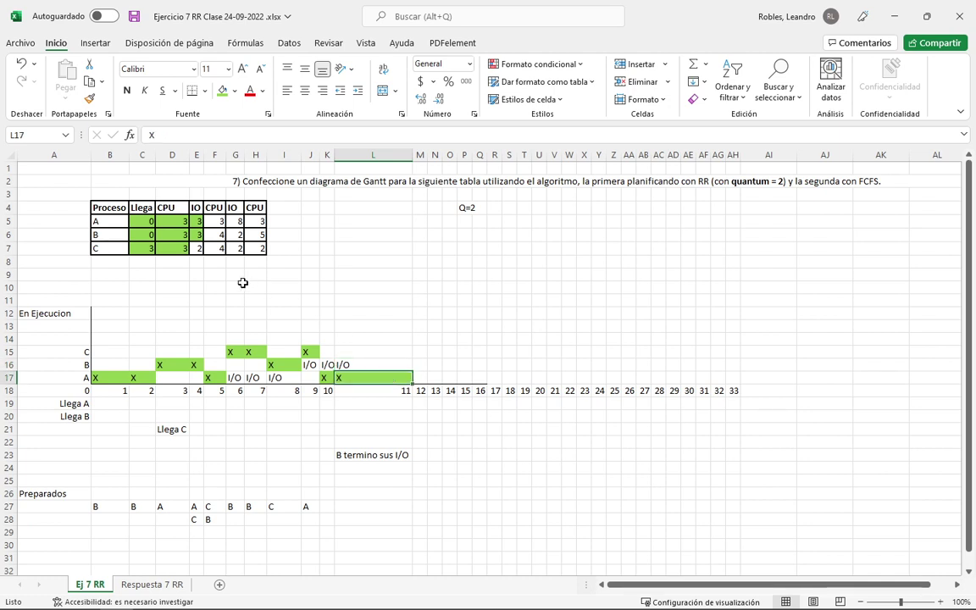
left_click(215, 220)
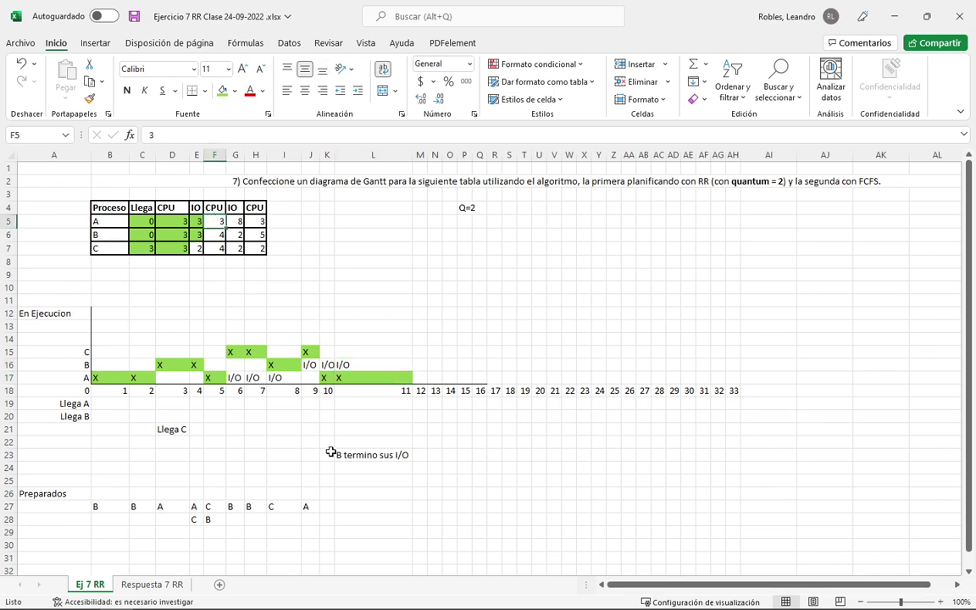
left_click(355, 482)
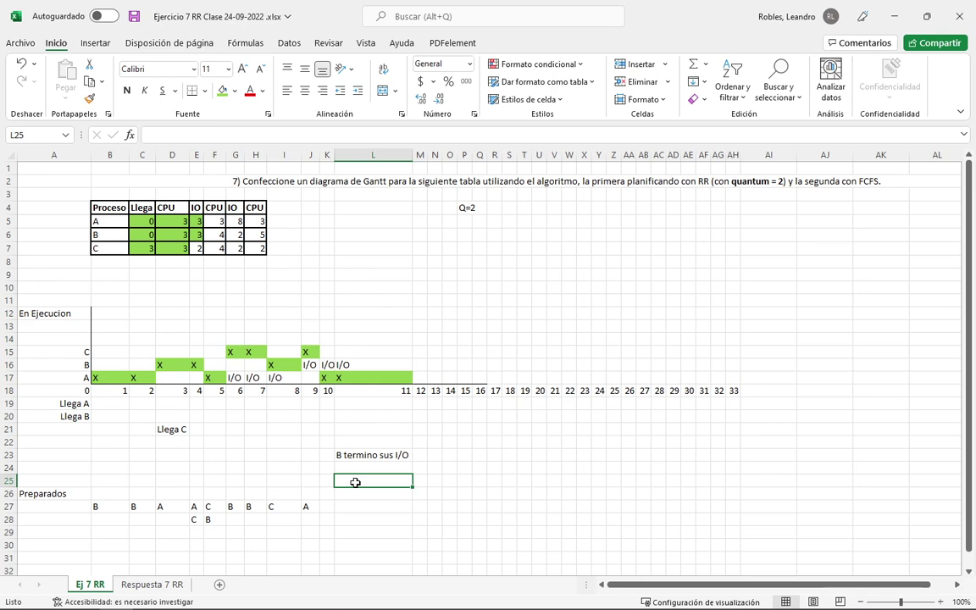
type("A tmb")
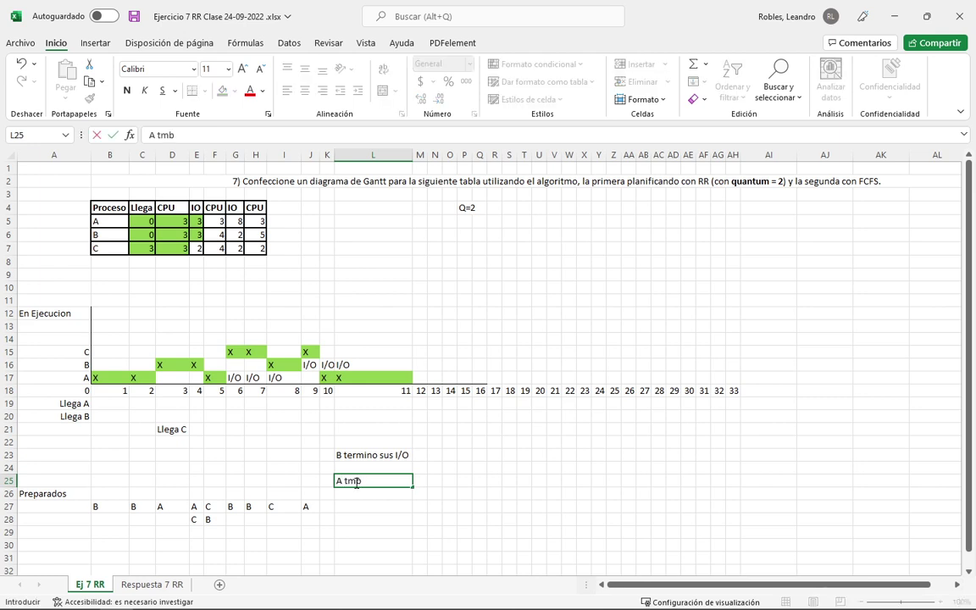
type(" termino su Q")
key("Return")
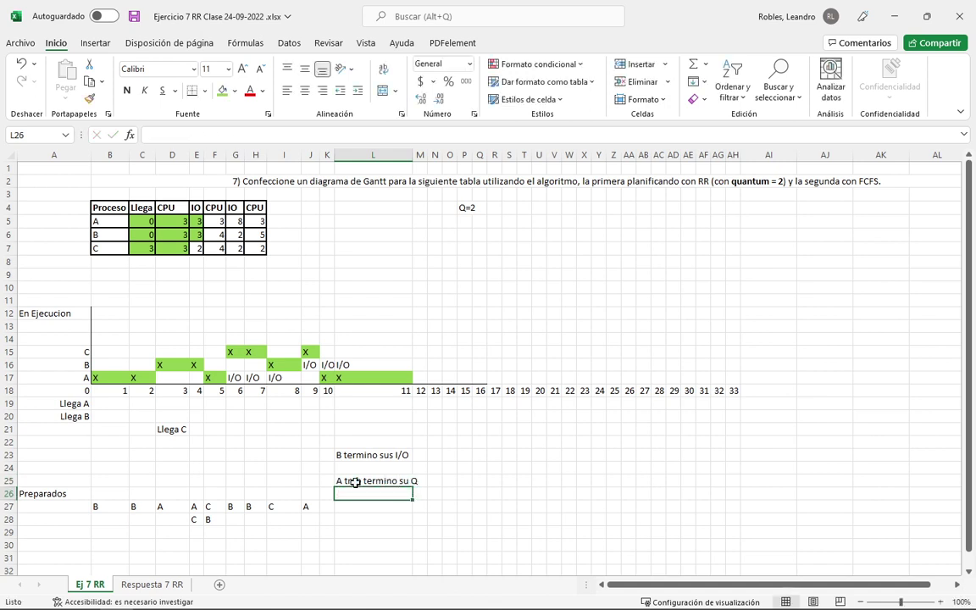
left_click_drag(413, 155, 422, 155)
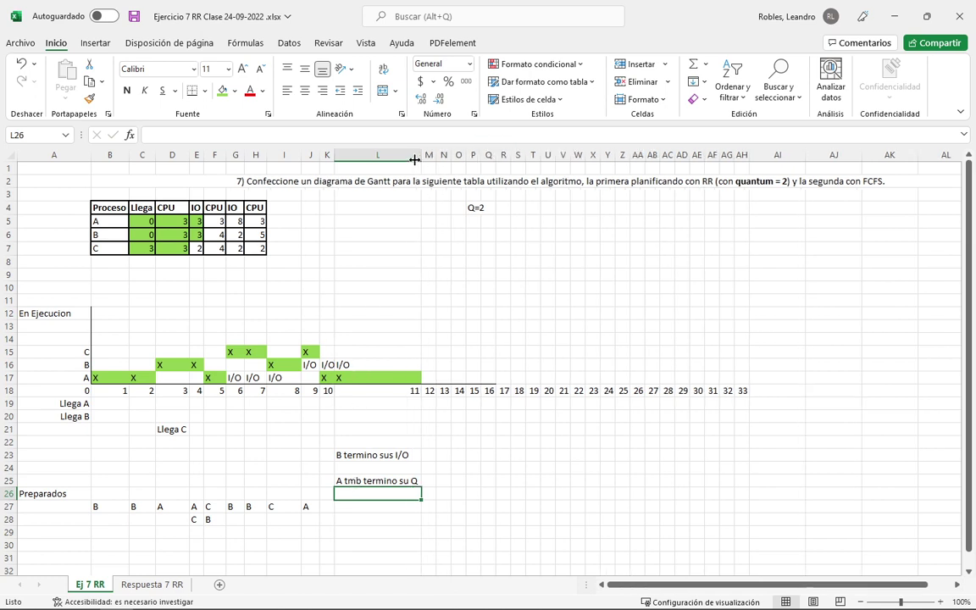
Add the heading "Prioridad Desempate" in AJ12 beside the Gantt diagram.
left_click(385, 453)
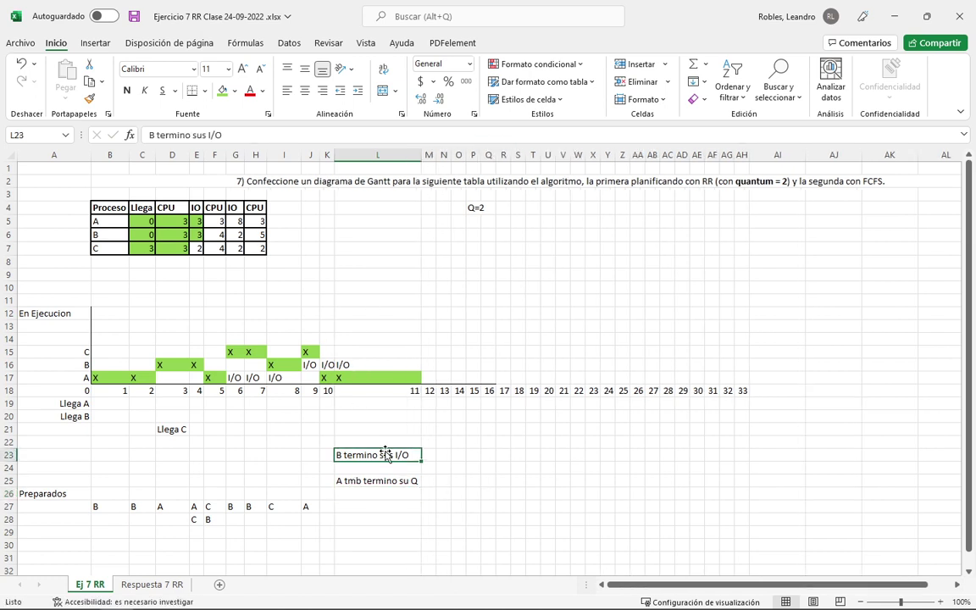
left_click(412, 364)
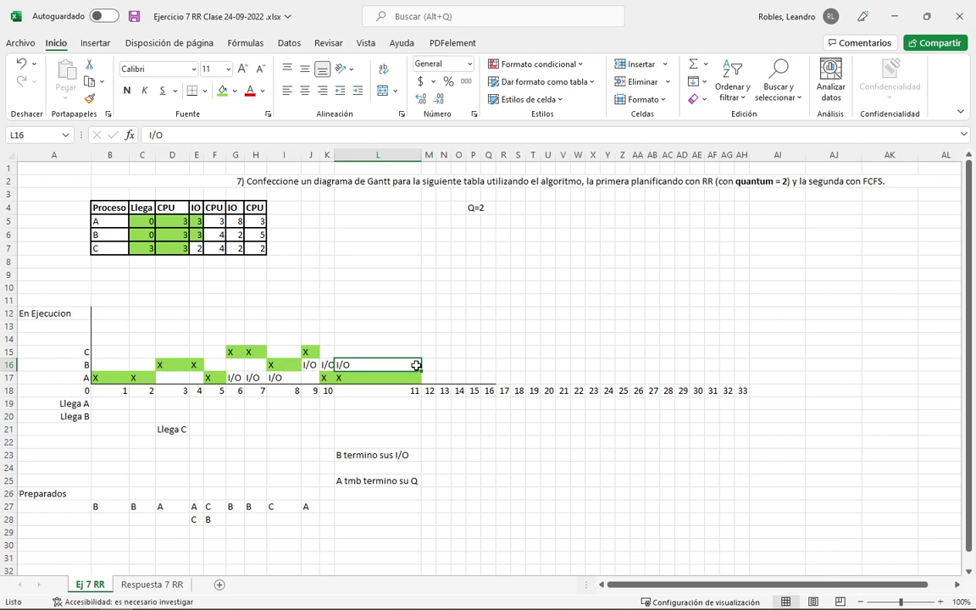
left_click(410, 377)
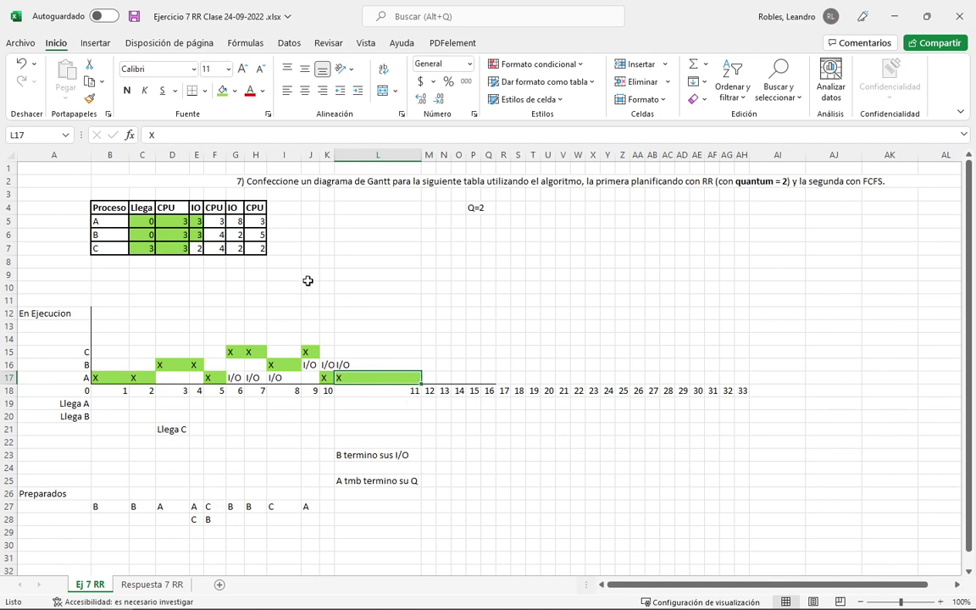
left_click(210, 234)
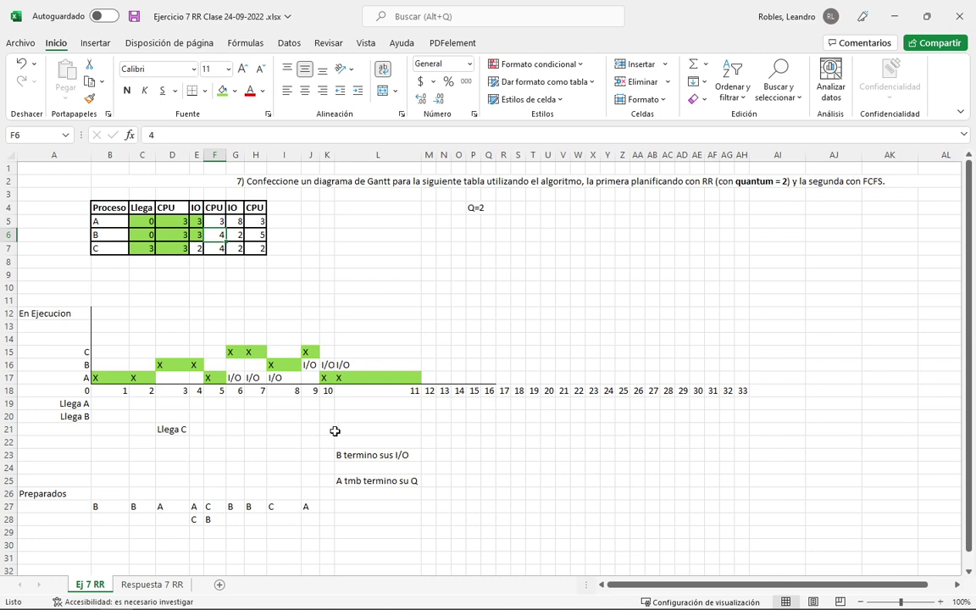
left_click(386, 454)
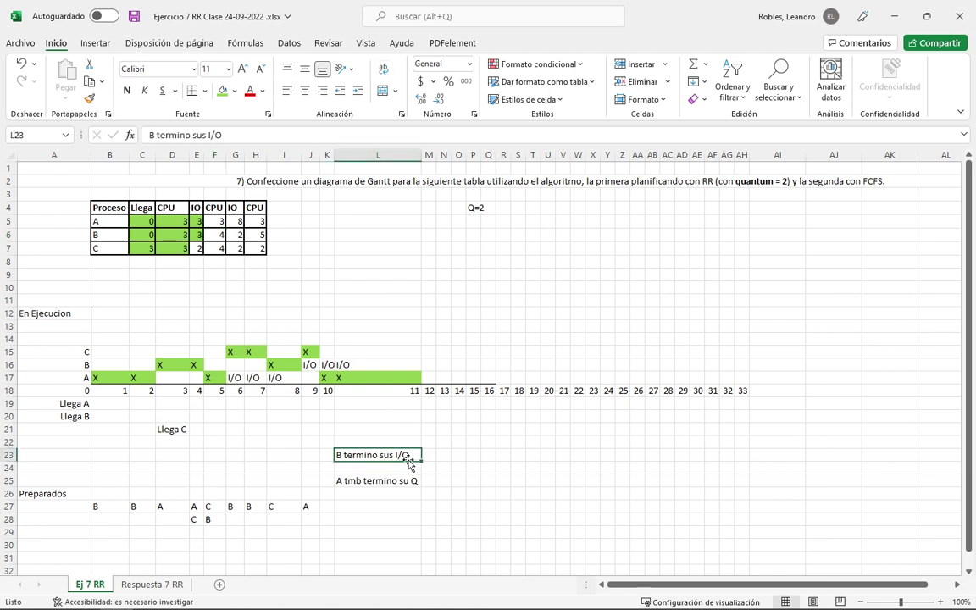
left_click(834, 313)
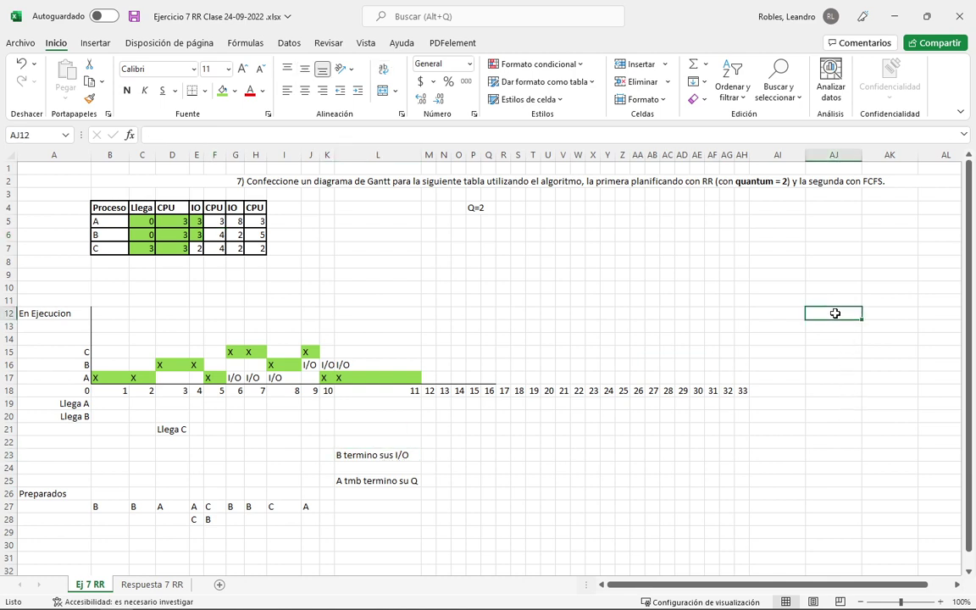
type("Prior")
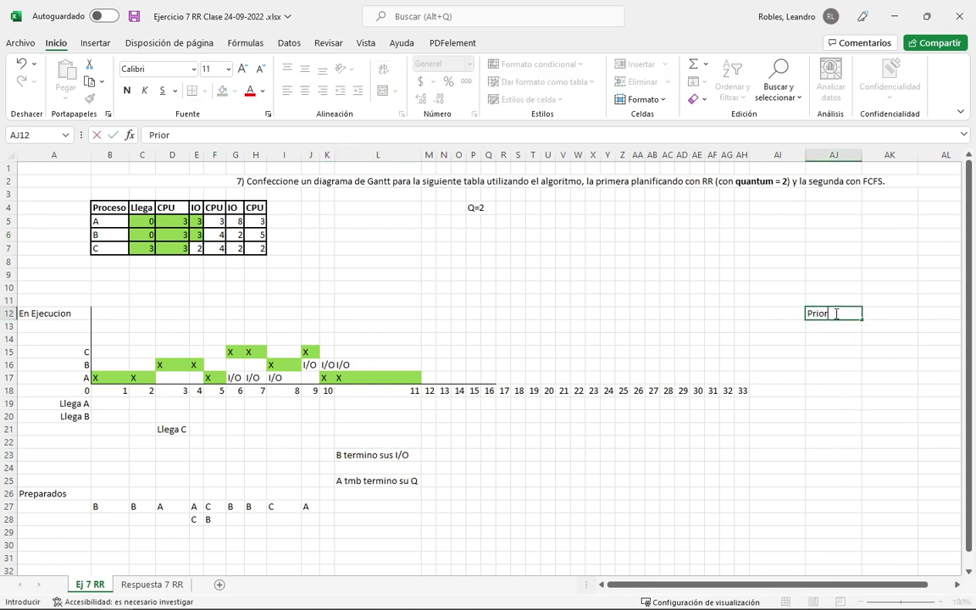
type("idad Desempate")
key("Return")
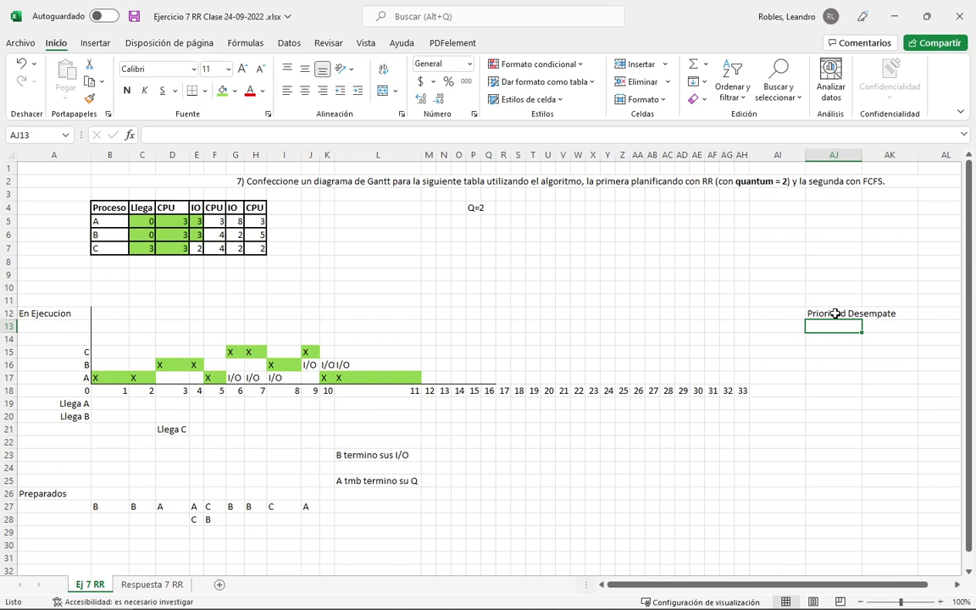
List "Termino Q" in AJ13 as the first tie-break criterion under the Prioridad Desempate heading.
left_click(363, 455)
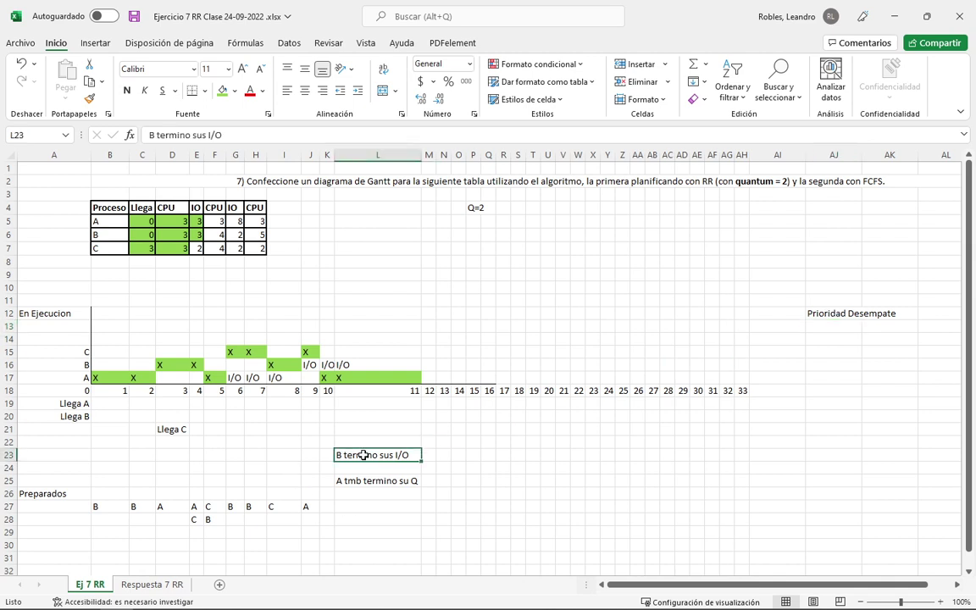
left_click(372, 480)
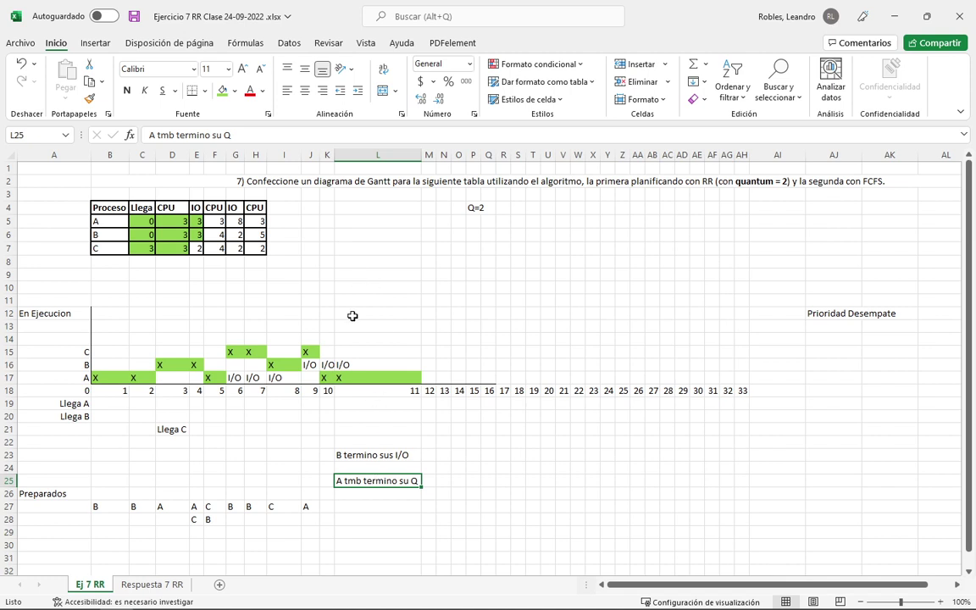
left_click(218, 249)
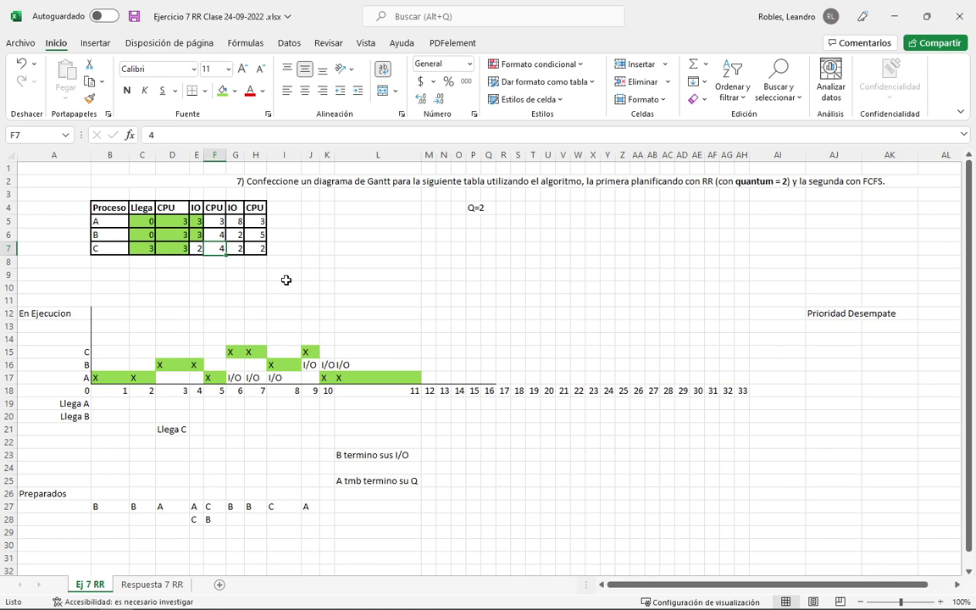
left_click(218, 221)
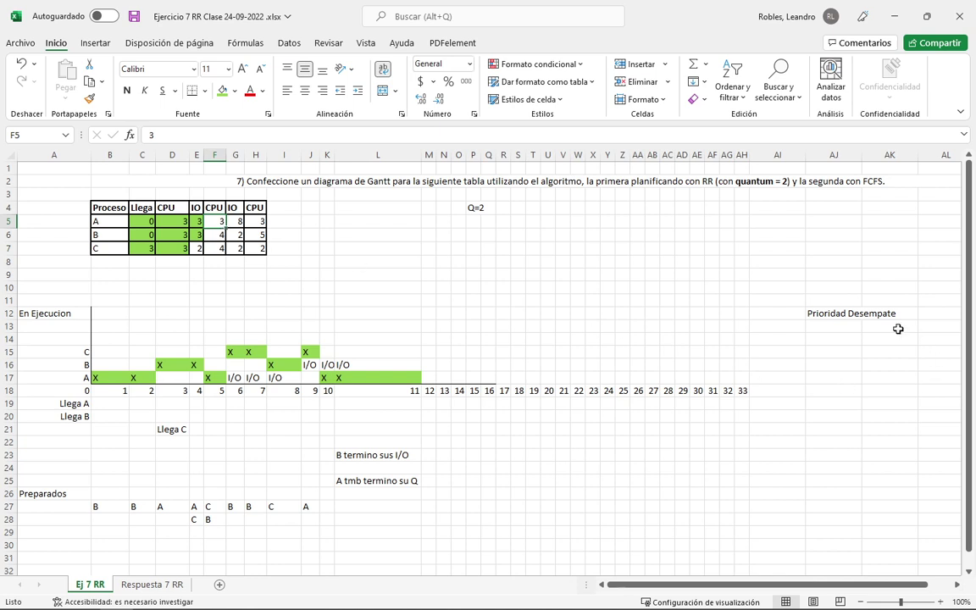
left_click(818, 326)
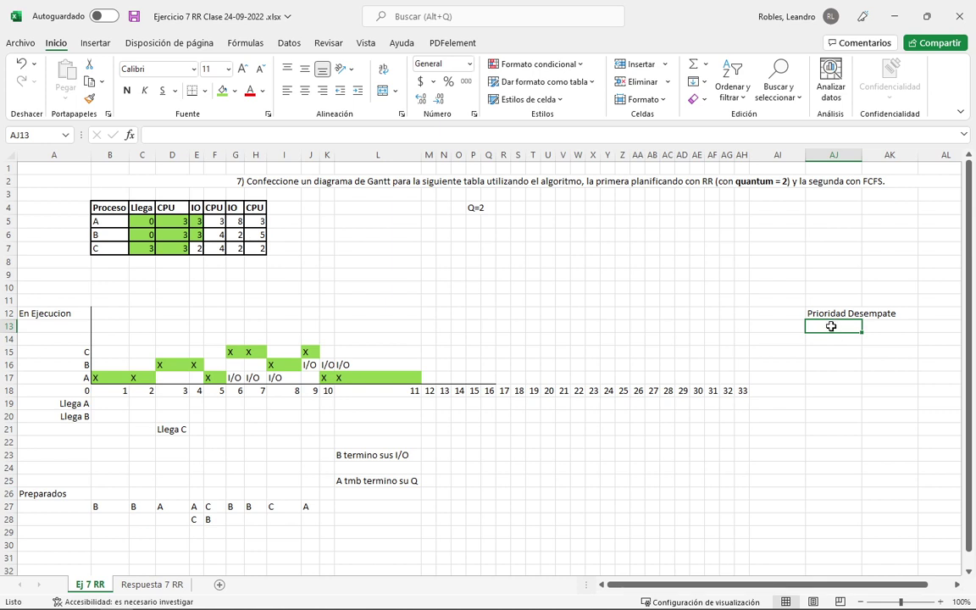
type("Termin")
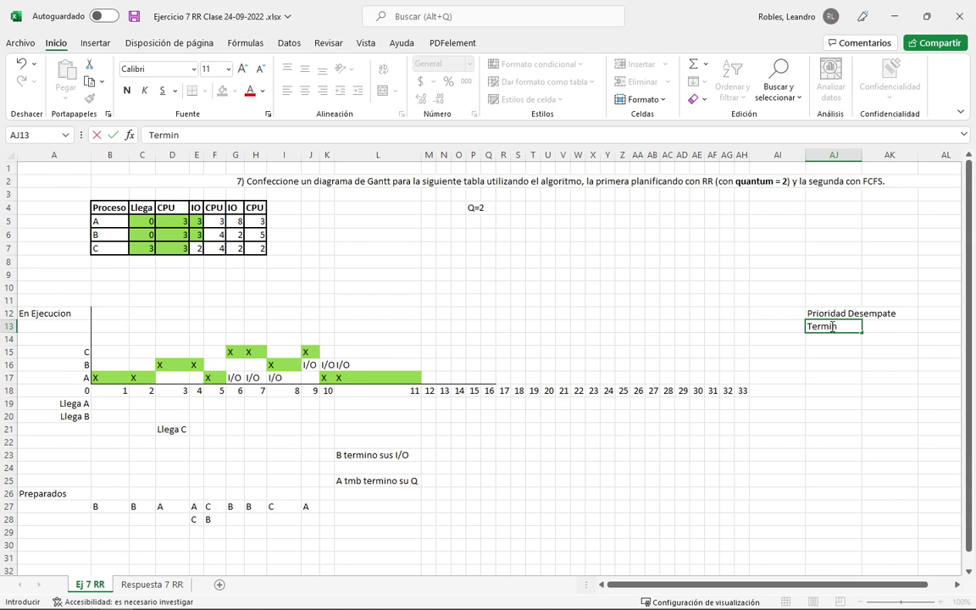
type("o Q")
key("Return")
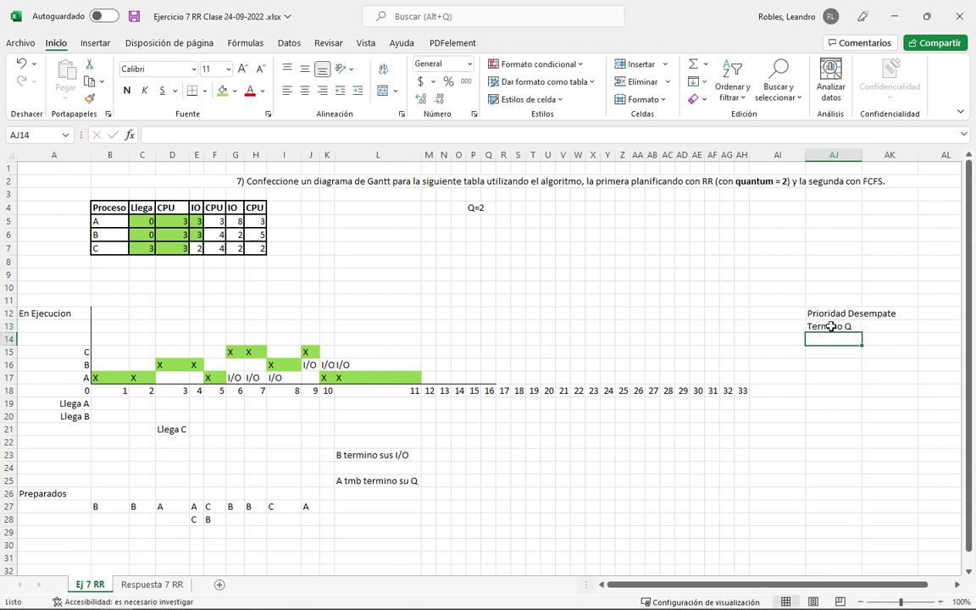
List "Termino su I/O" in AJ14 as the second tie-break criterion and autofit column AJ.
left_click(881, 325)
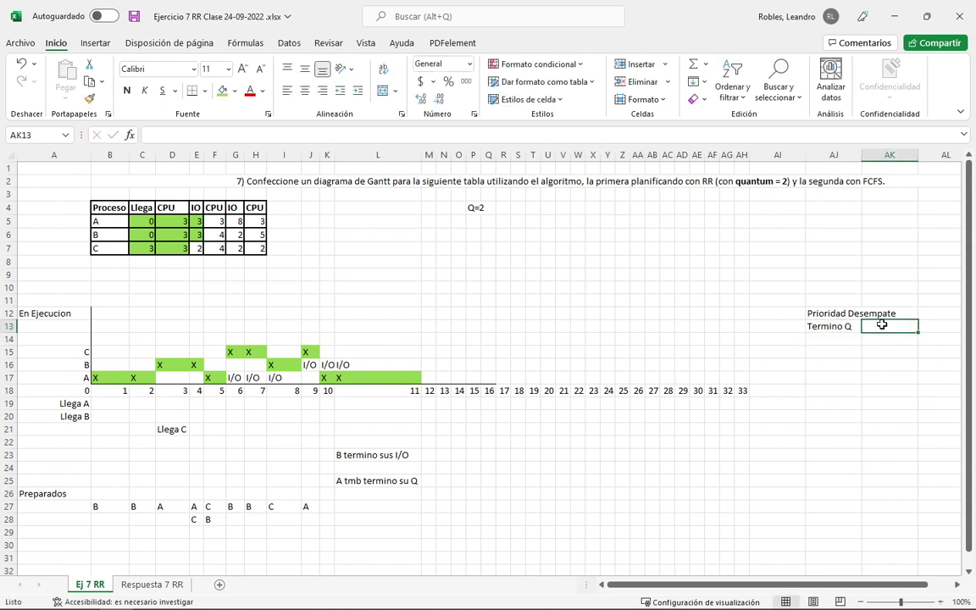
left_click(833, 338)
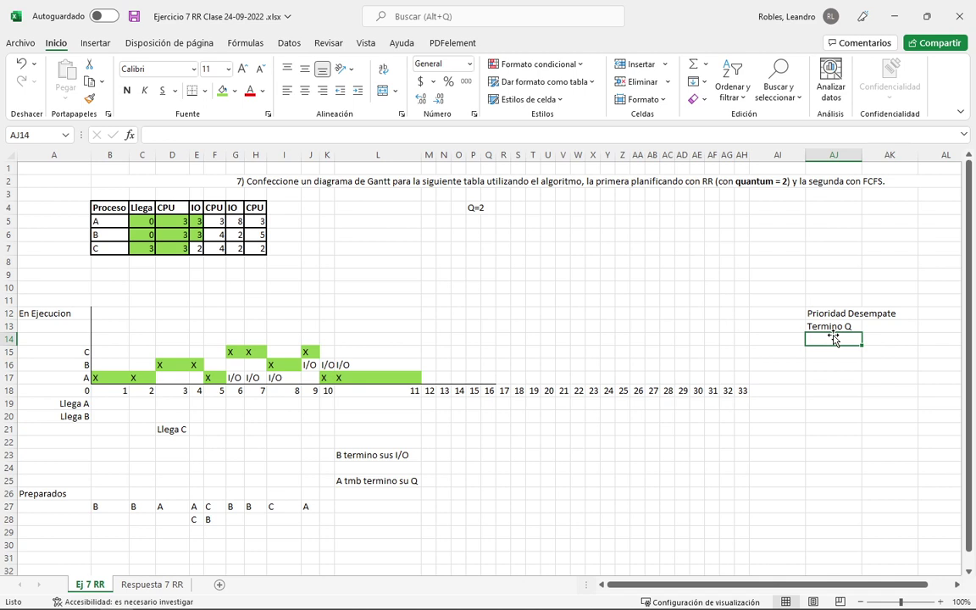
type("Termi")
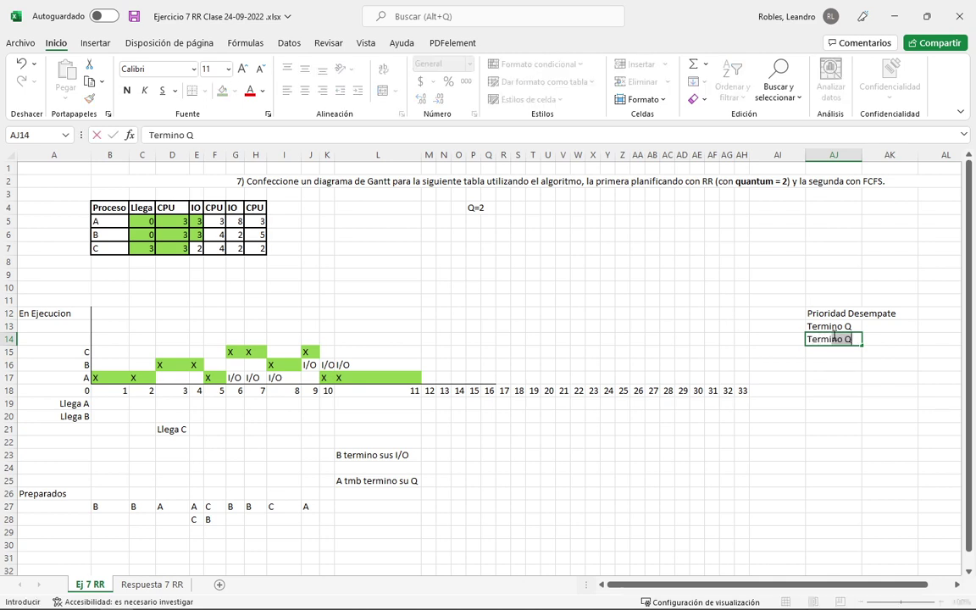
type("no su I/O")
key("Return")
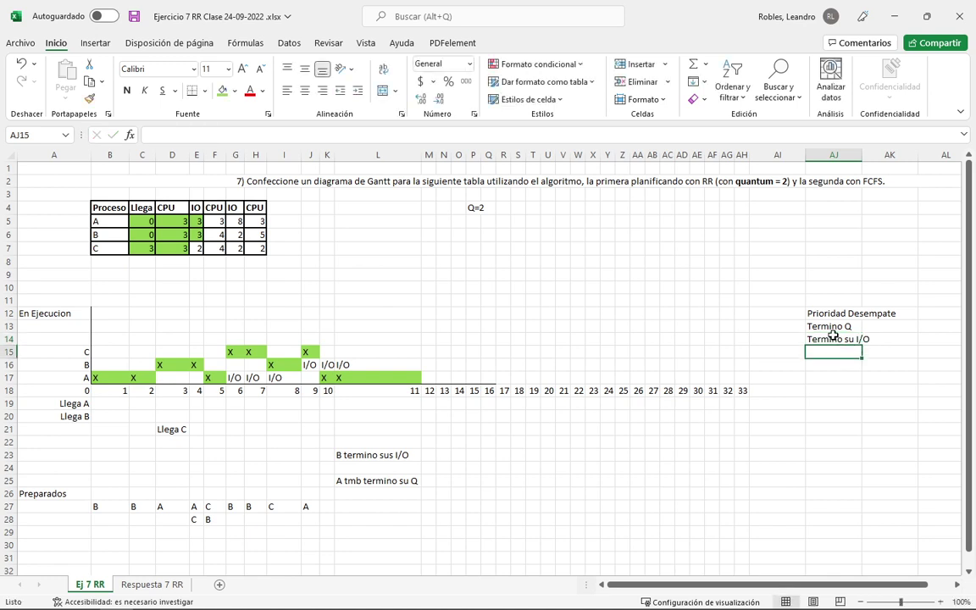
double_click(861, 154)
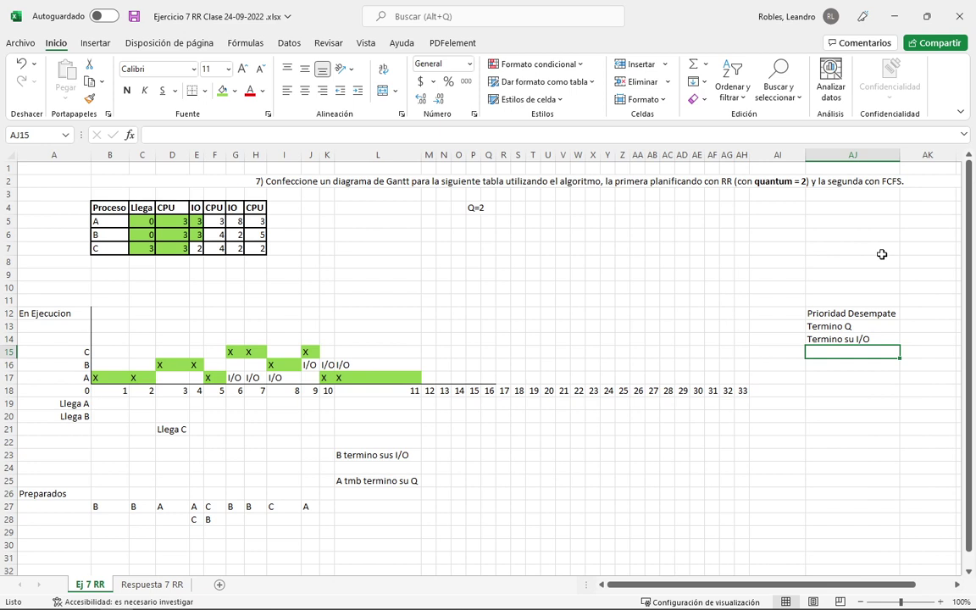
Label the Termino Q criterion as "Mas Prioridad" in AI13.
left_click(826, 326)
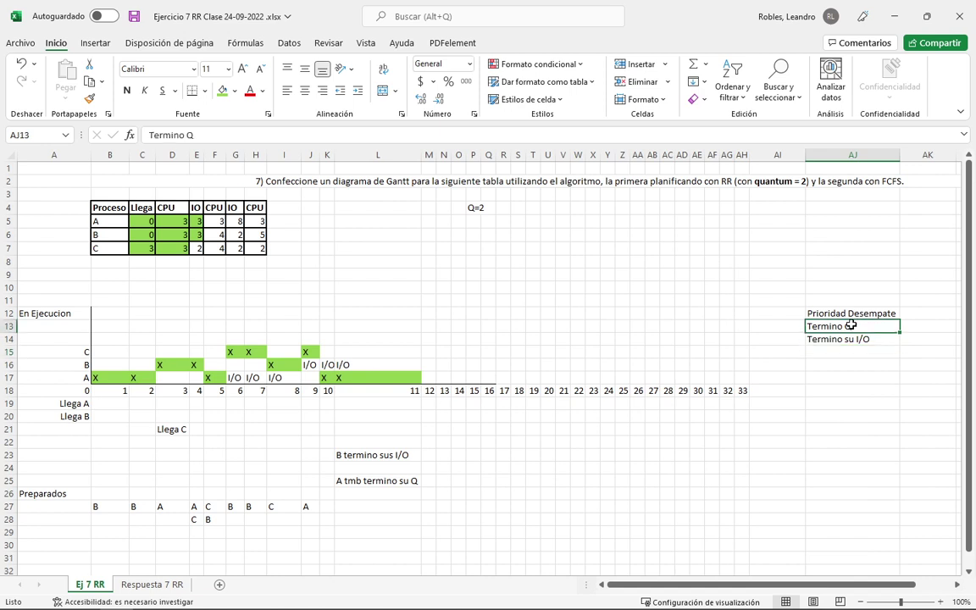
left_click(796, 325)
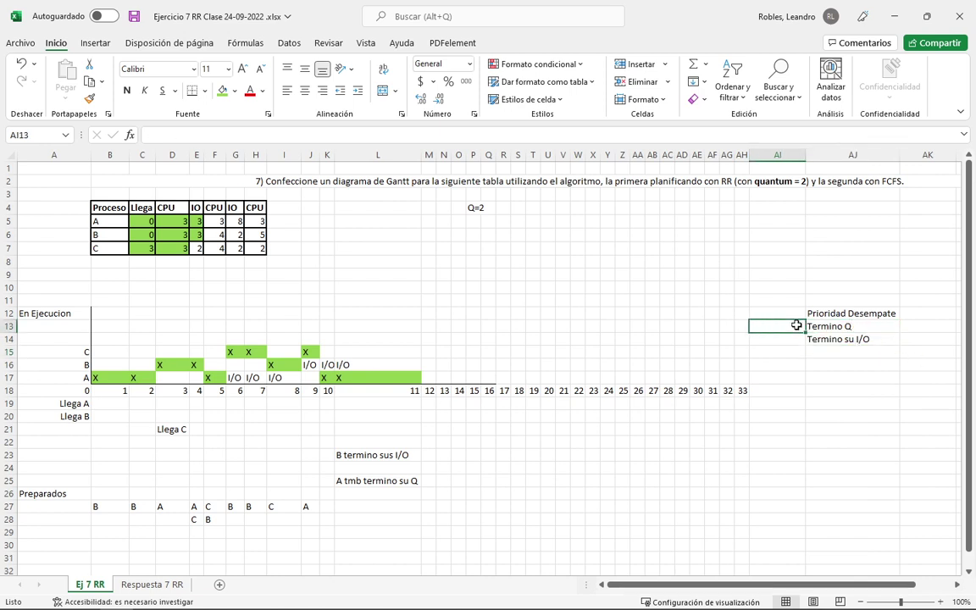
type("MAs Prio")
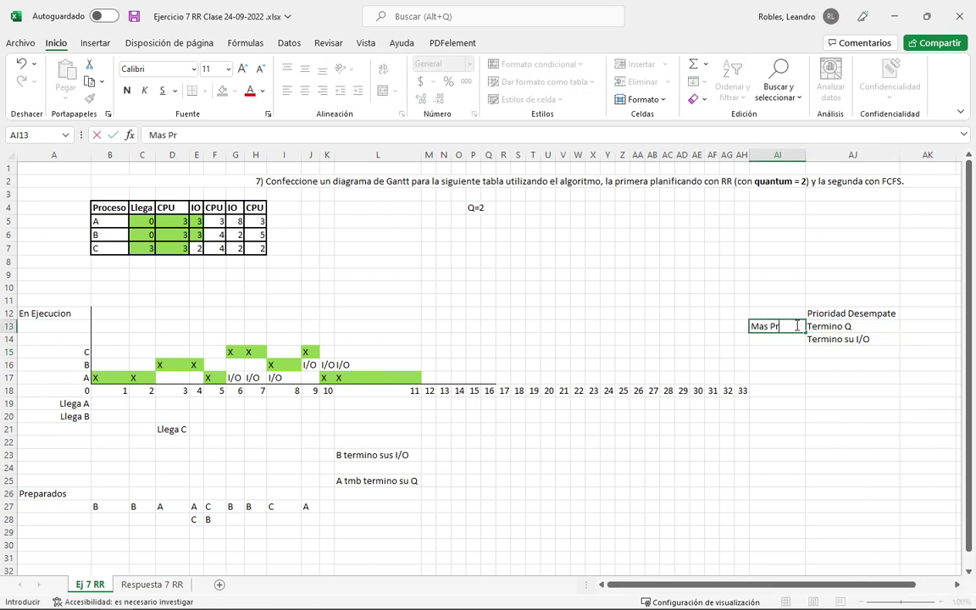
type("ridad")
key("Return")
Label the Termino su I/O criterion as "Menos Prioridad" in AI14.
type("Mas o")
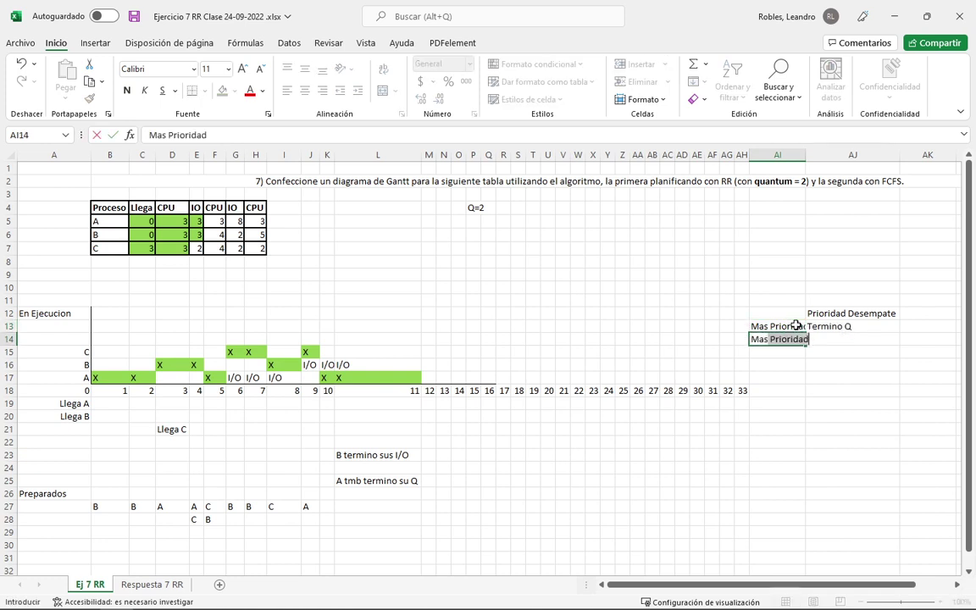
key("BackSpace")
key("BackSpace")
key("BackSpace")
key("BackSpace")
key("BackSpace")
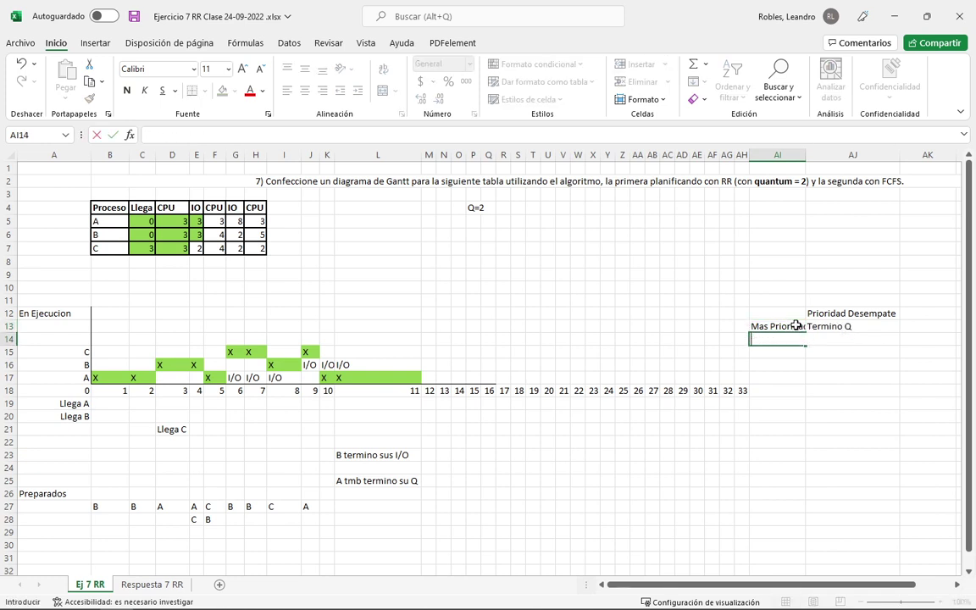
type("Menos Prio")
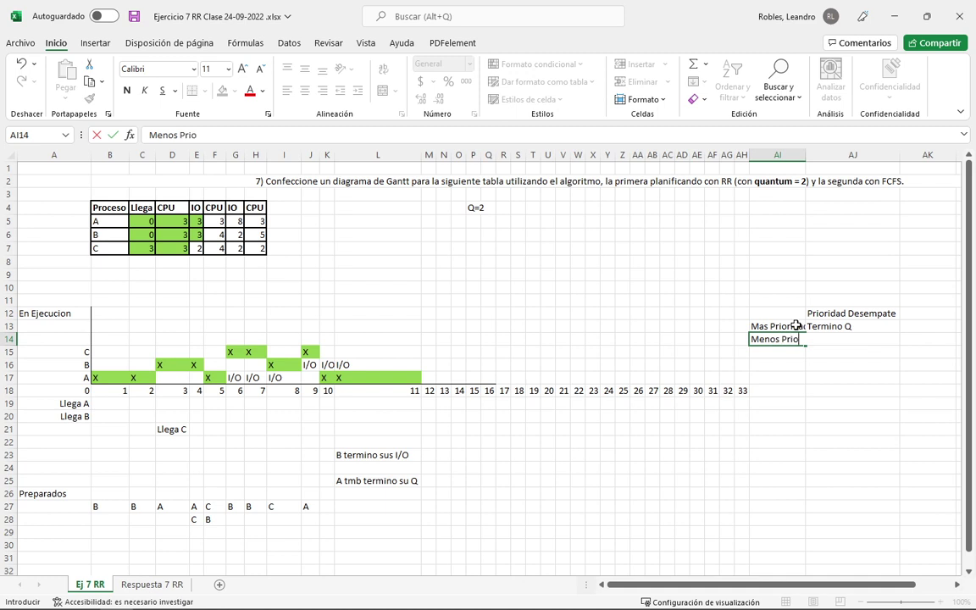
type("ridada")
key("Return")
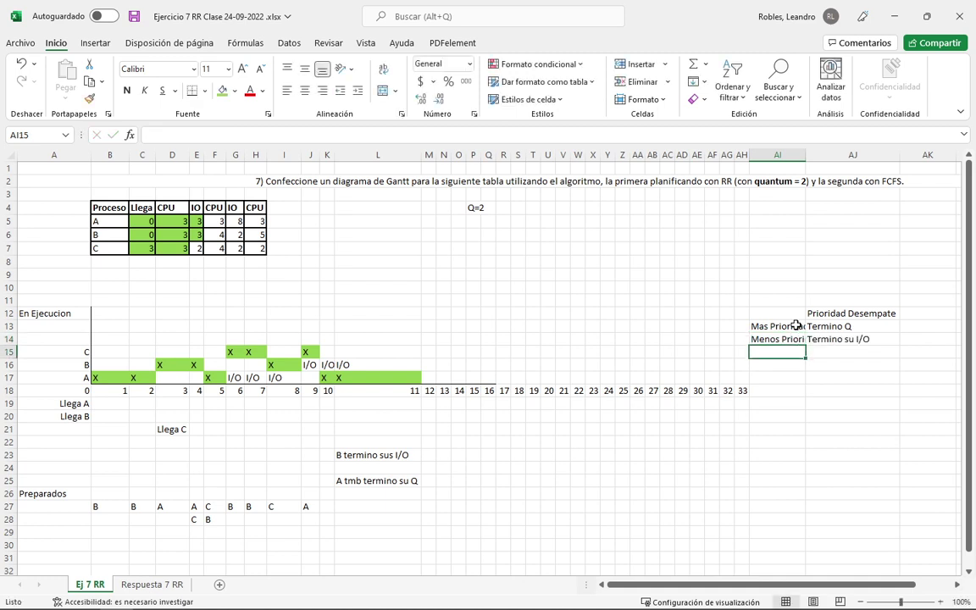
Add the label "Menos importante" in AI15 below "Menos Prioridad" and fit column AI's width to its contents.
double_click(804, 154)
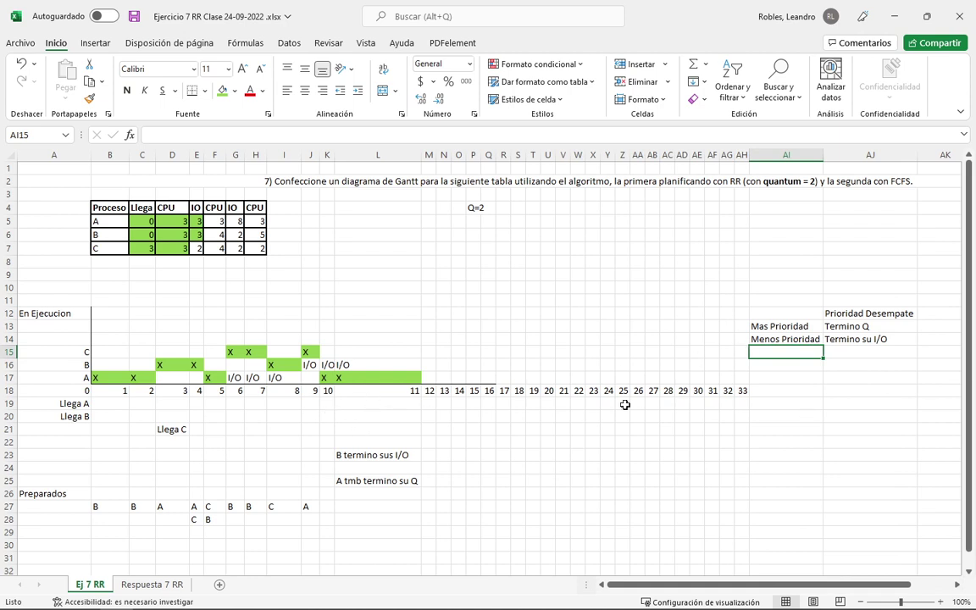
left_click(407, 376)
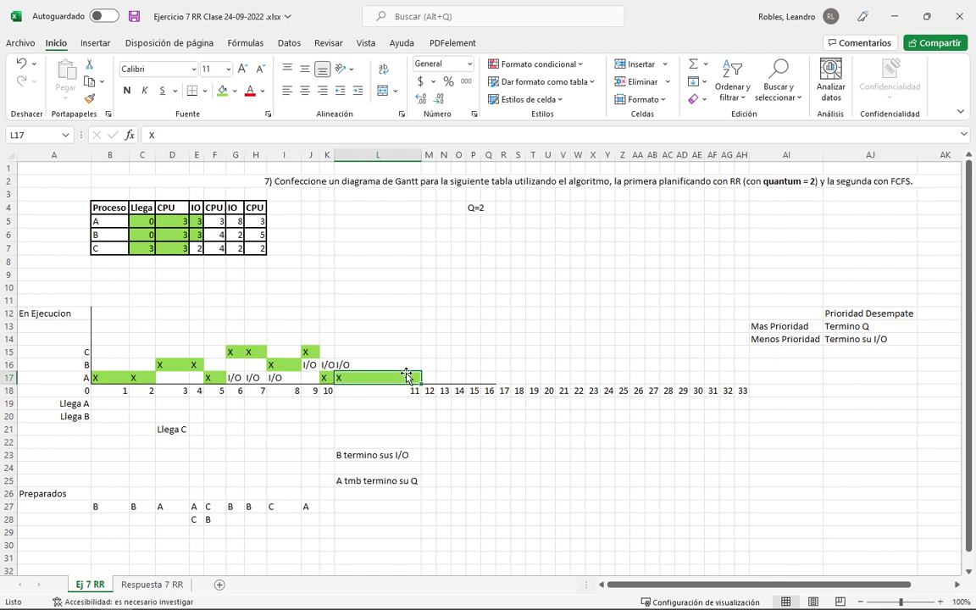
left_click(797, 349)
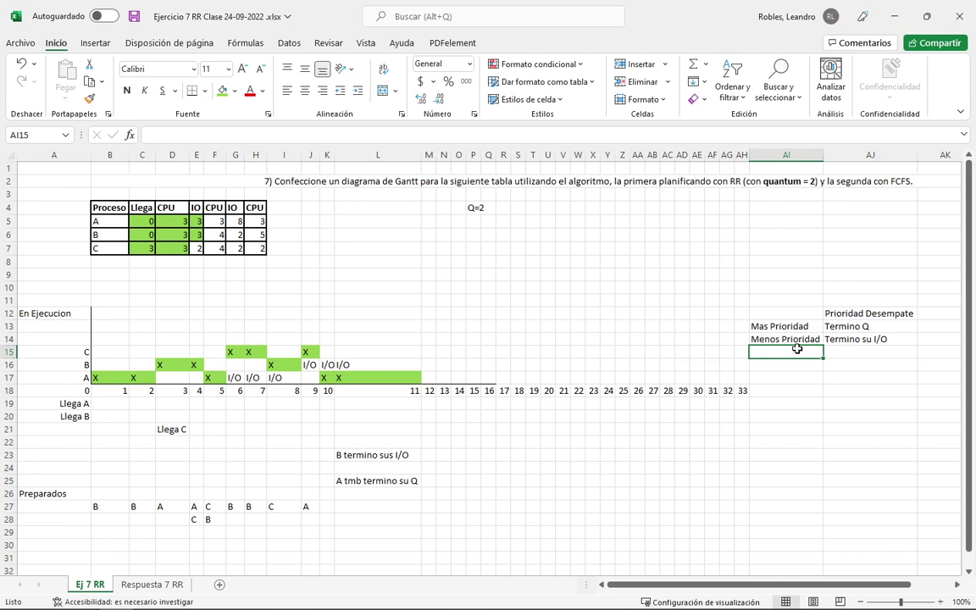
type("Menos impo")
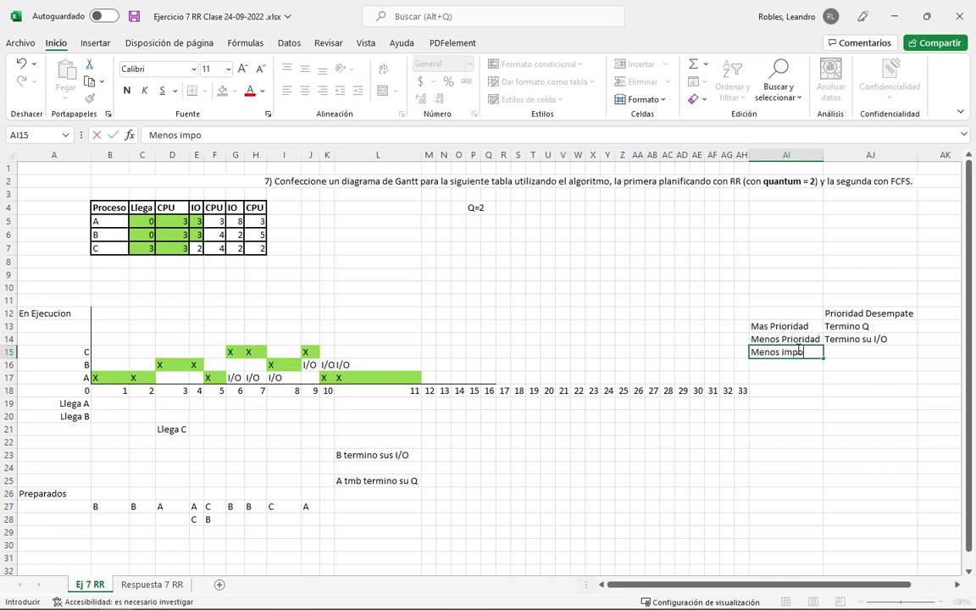
type("rtante")
key("Return")
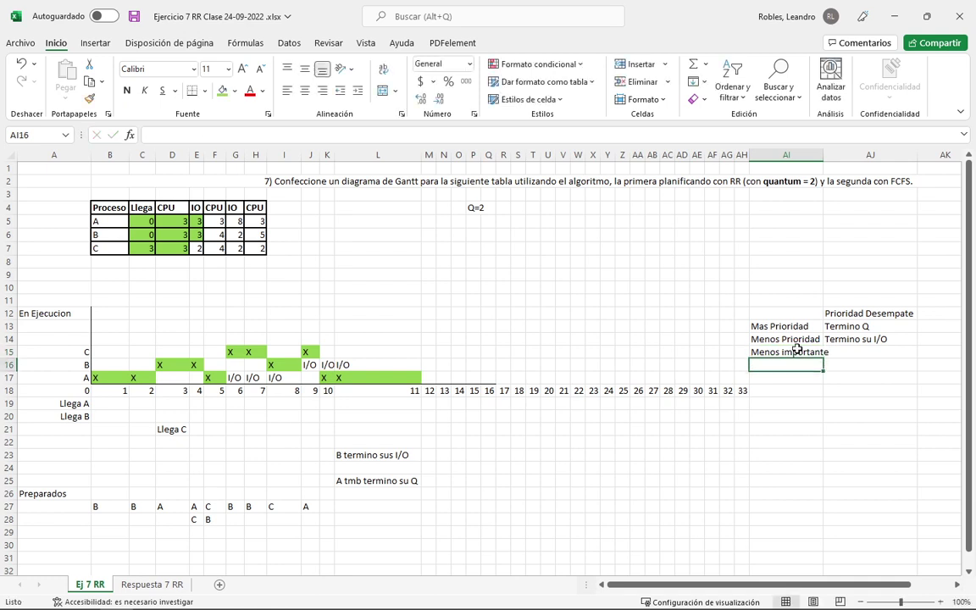
double_click(822, 155)
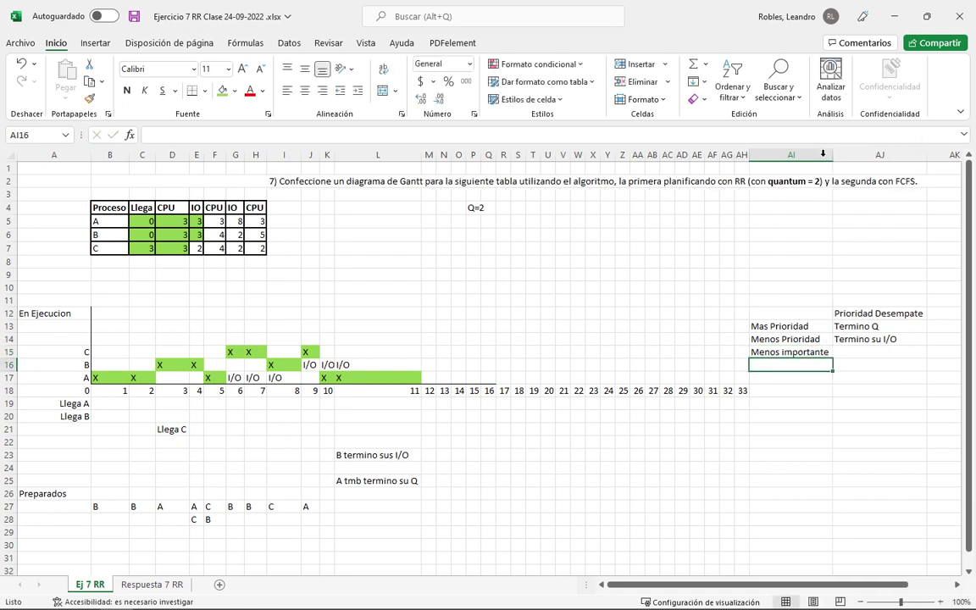
Enter "Cuando un Proceso llega" in AJ15 as the tie-break rule for "Menos importante".
left_click(859, 353)
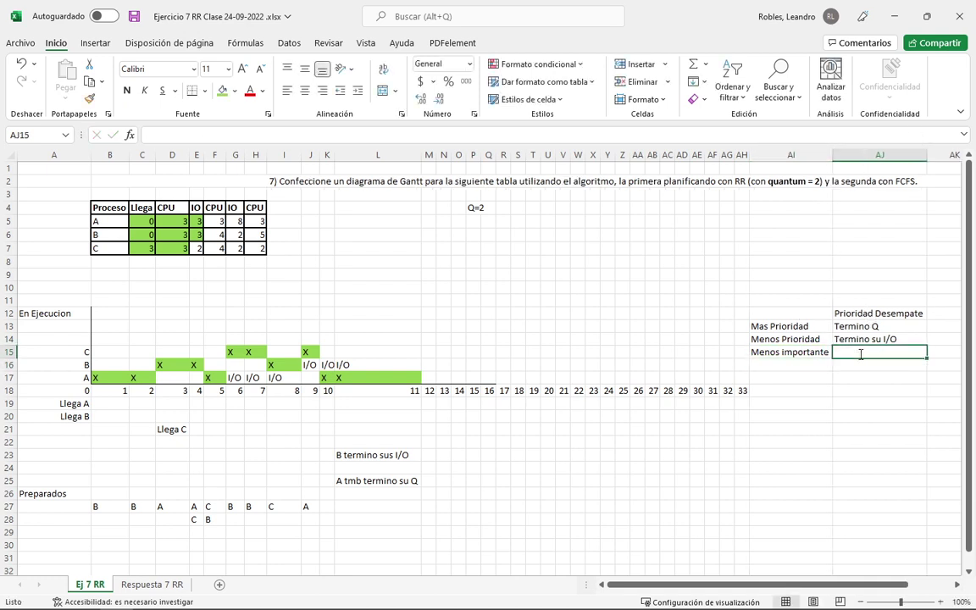
type("Cuando un P")
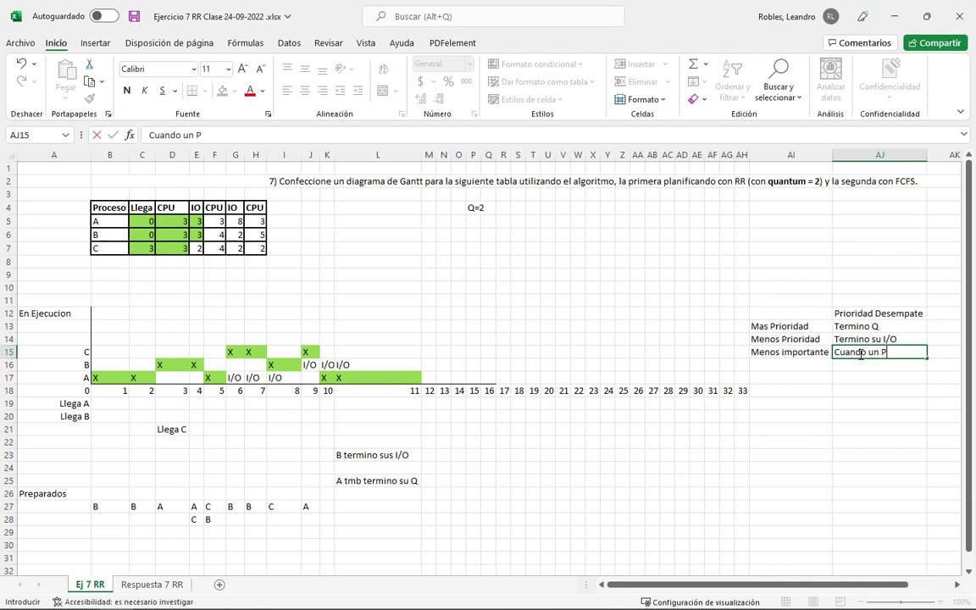
type("roceso llega")
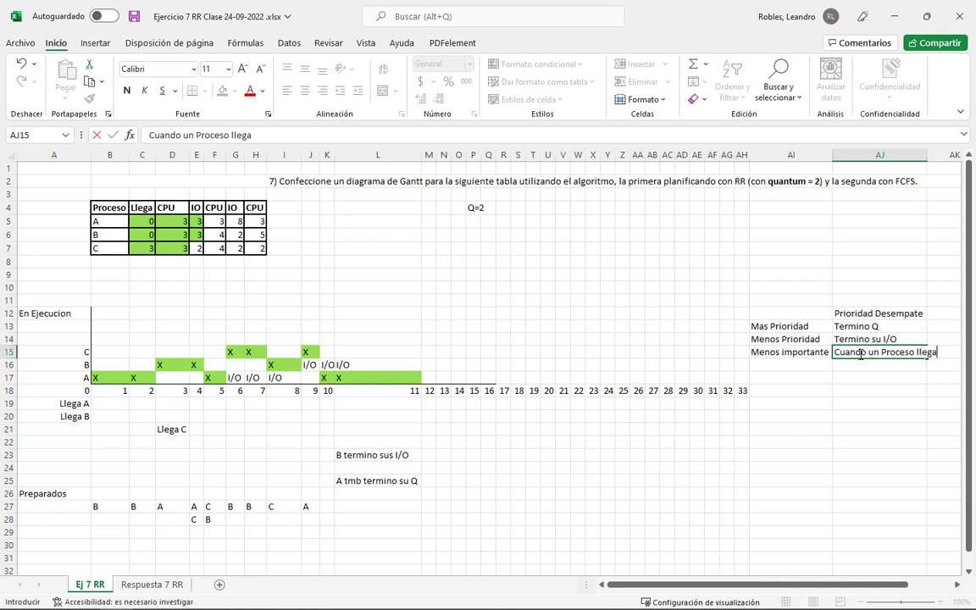
key("Return")
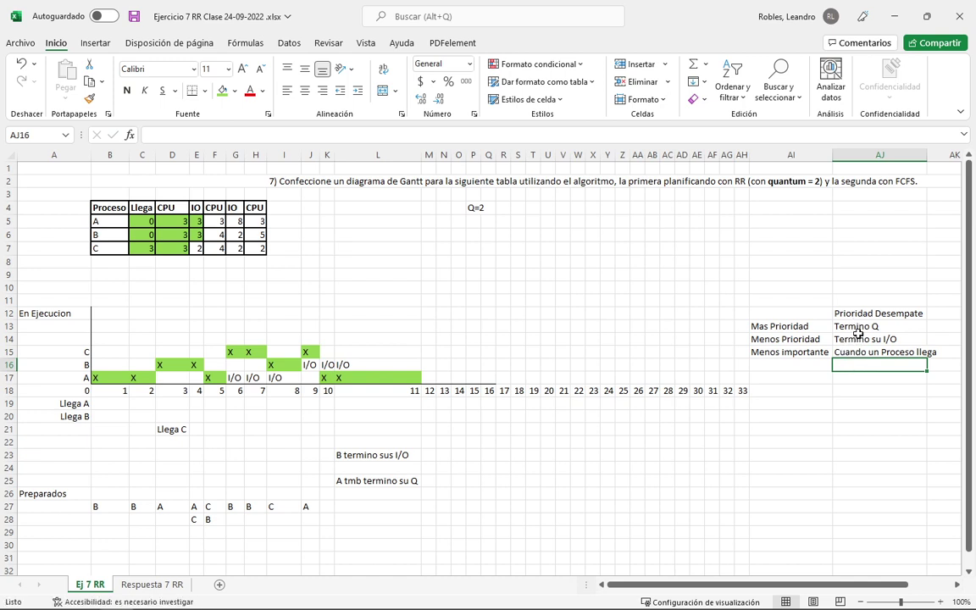
Add the example event "Llega D" in L26, directly below "A tmb termino su Q".
left_click(857, 327)
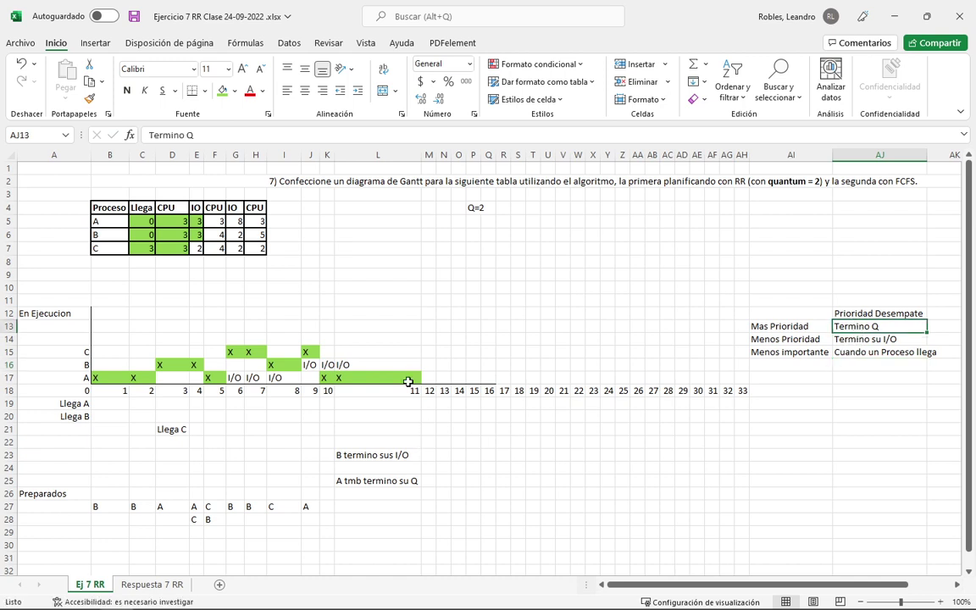
left_click(70, 453)
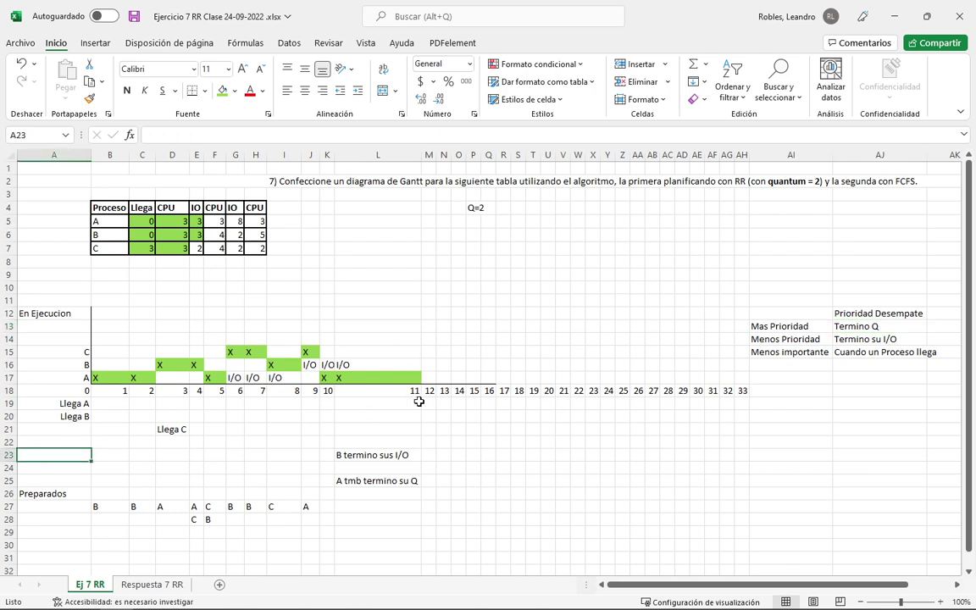
left_click(346, 493)
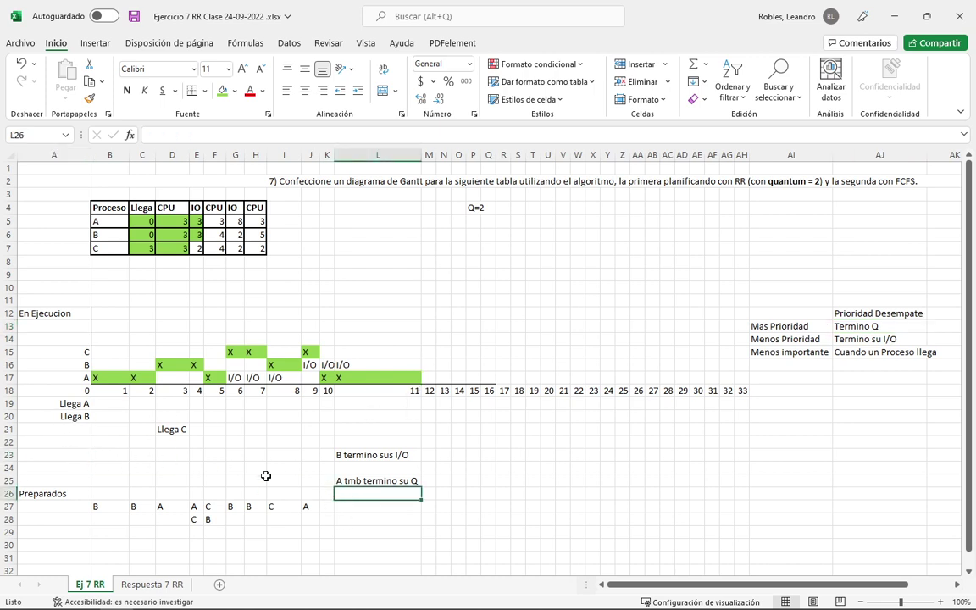
type("Llega D")
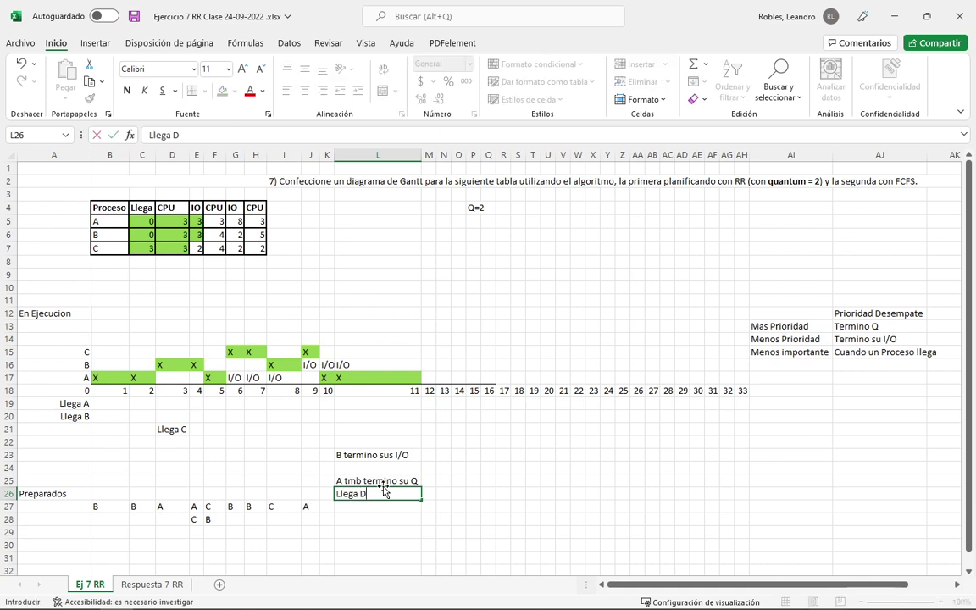
key("Return")
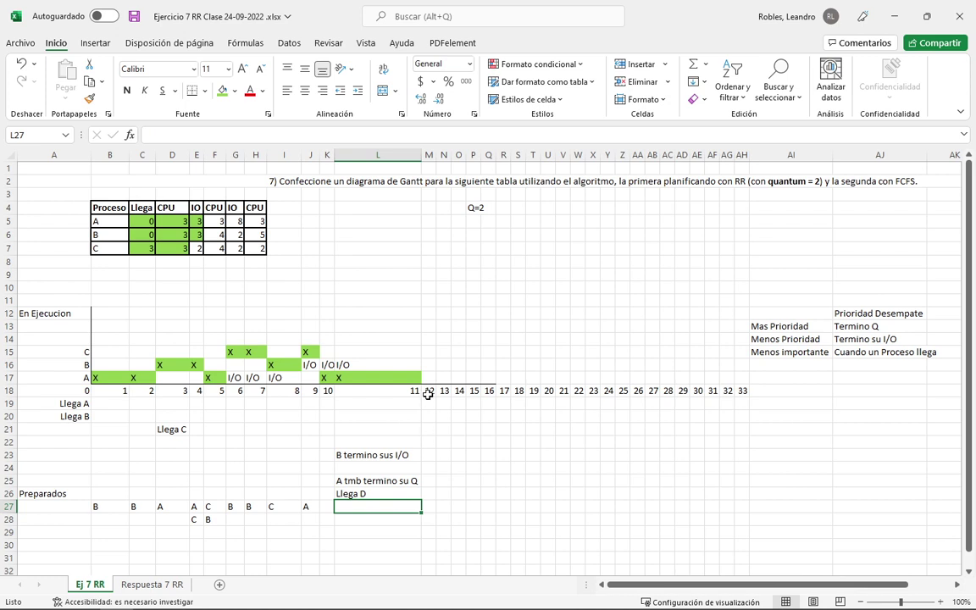
Compare the simultaneous events listed in column L with the tie-break priorities in AI13:AJ15.
left_click(429, 361)
left_click(427, 376)
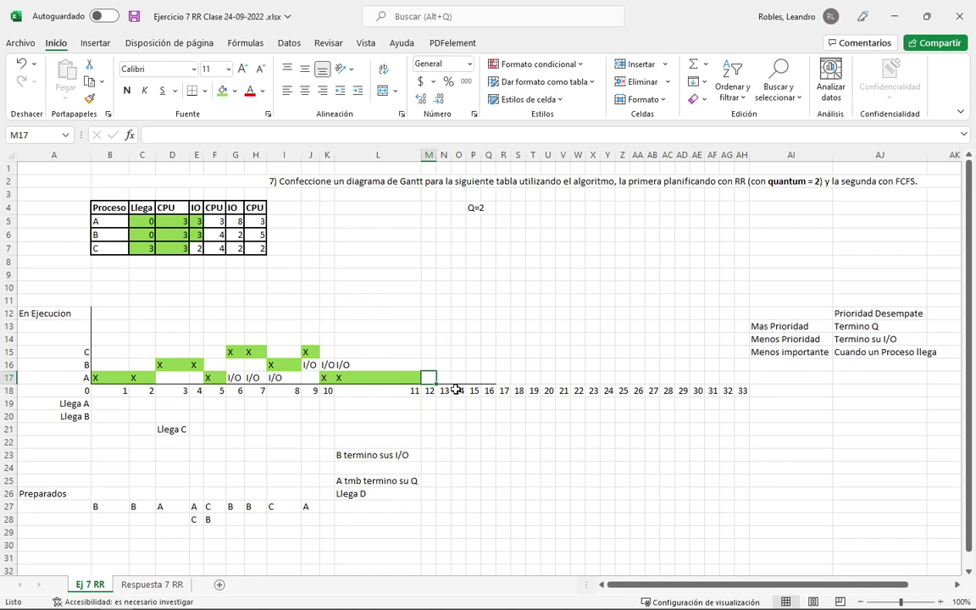
left_click(349, 455)
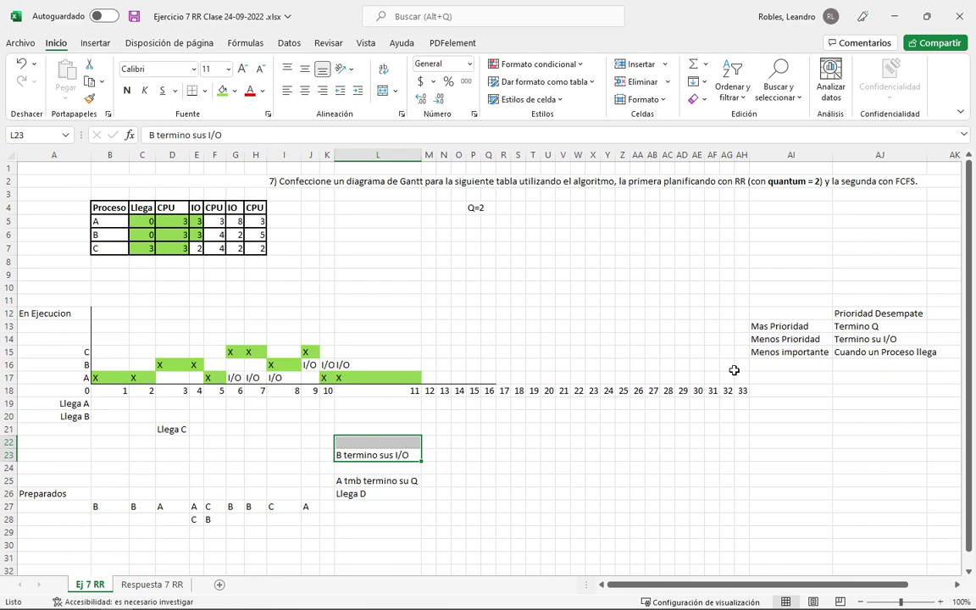
left_click(797, 338)
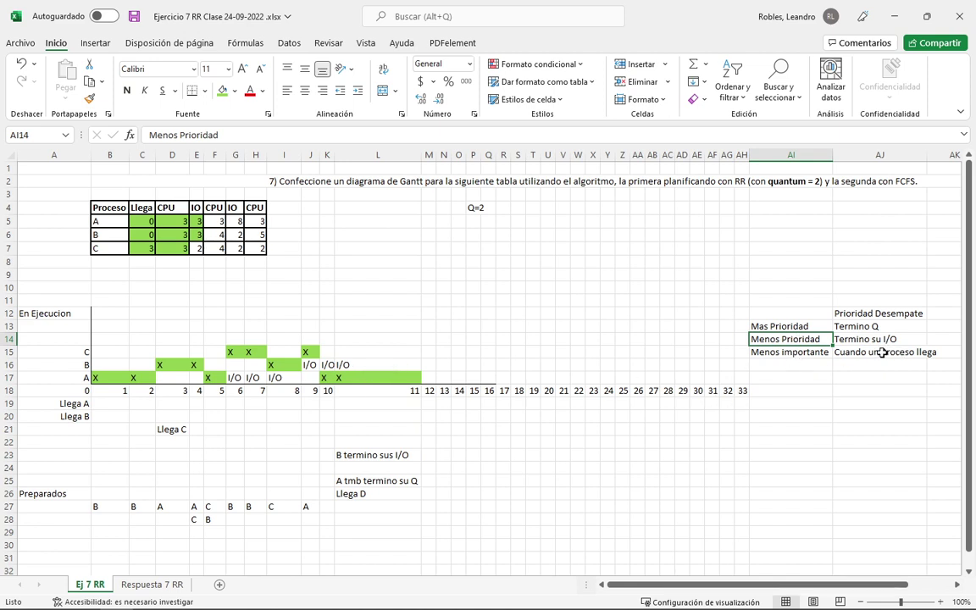
left_click_drag(218, 391, 335, 391)
left_click(373, 494)
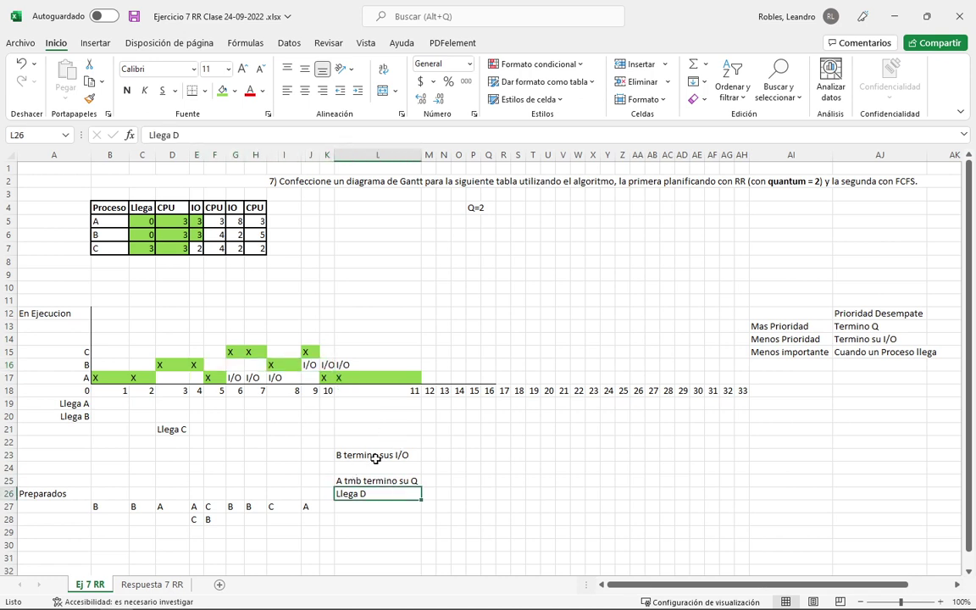
left_click(381, 456)
left_click(366, 493)
left_click(801, 327)
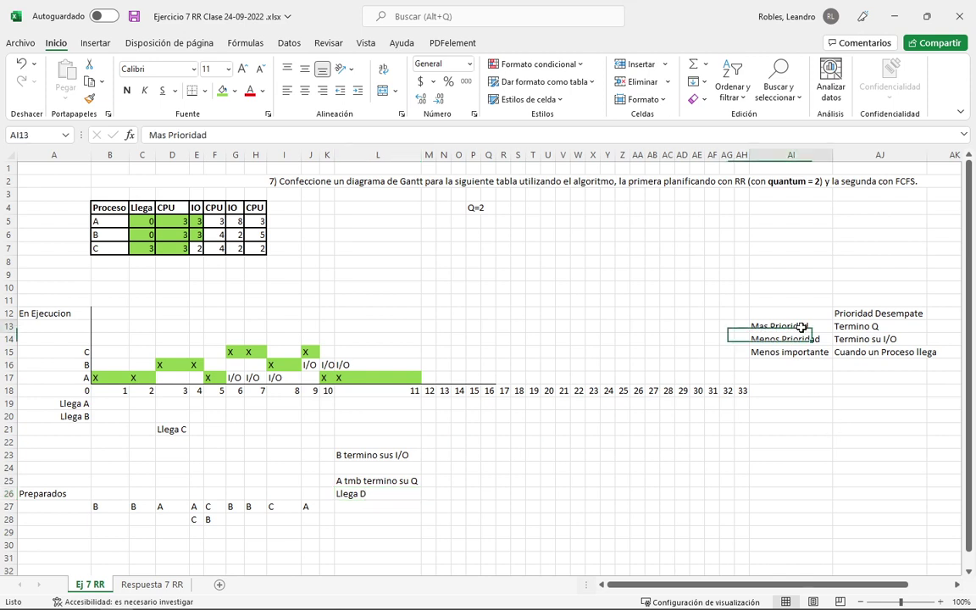
left_click(852, 326)
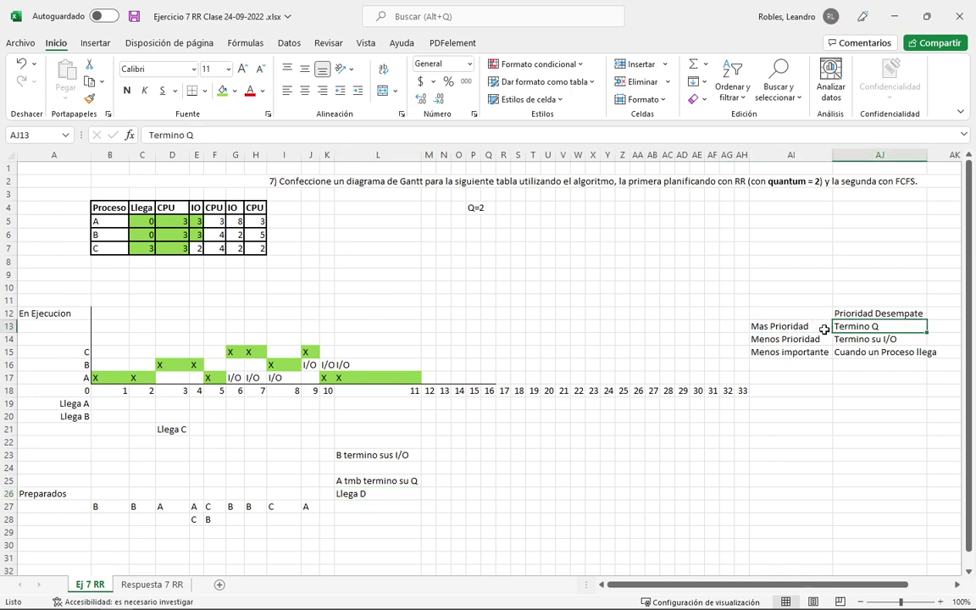
left_click(810, 325)
left_click(809, 350)
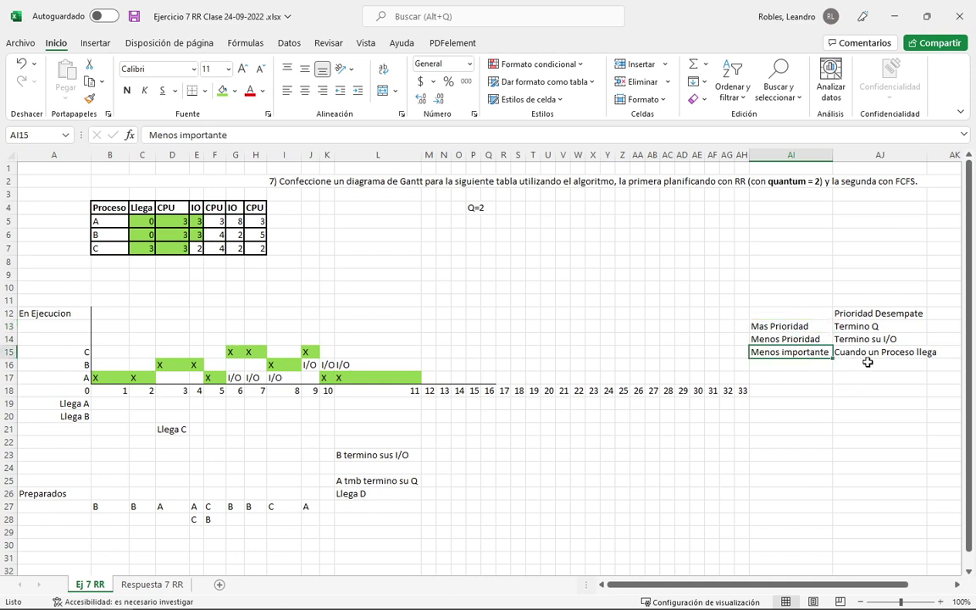
Clear the example event "Llega D" from L26.
left_click(372, 492)
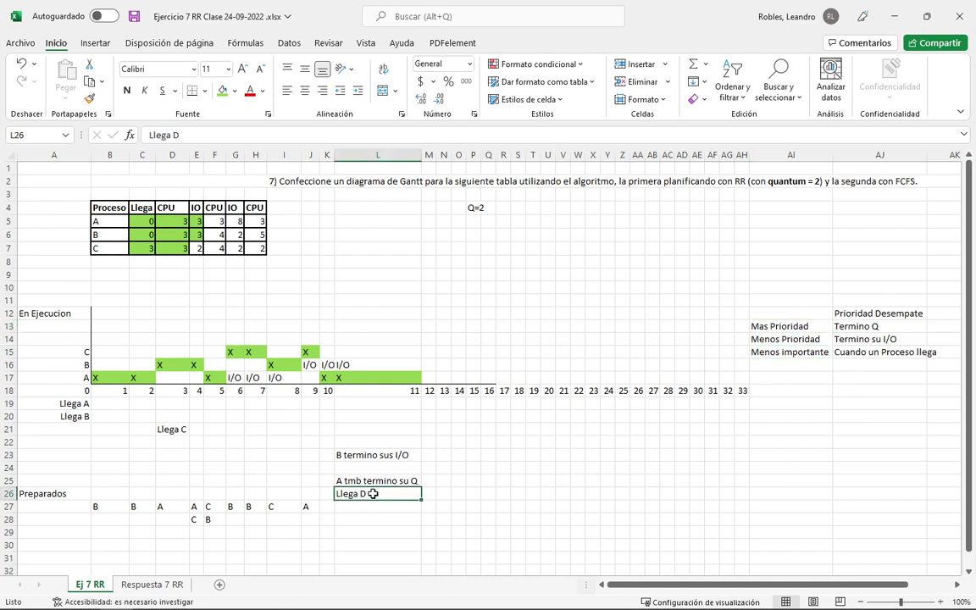
key("Delete")
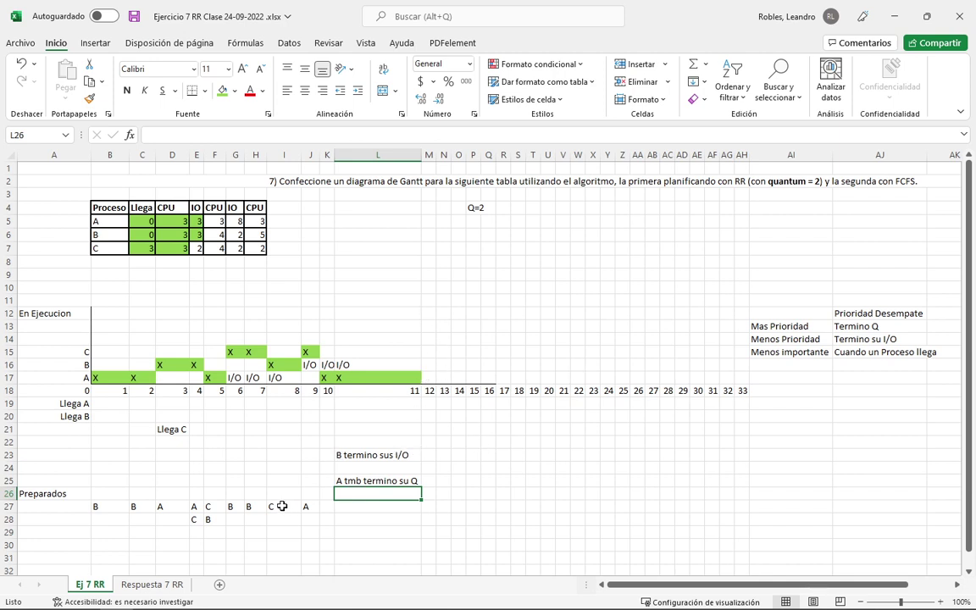
left_click_drag(282, 506, 277, 536)
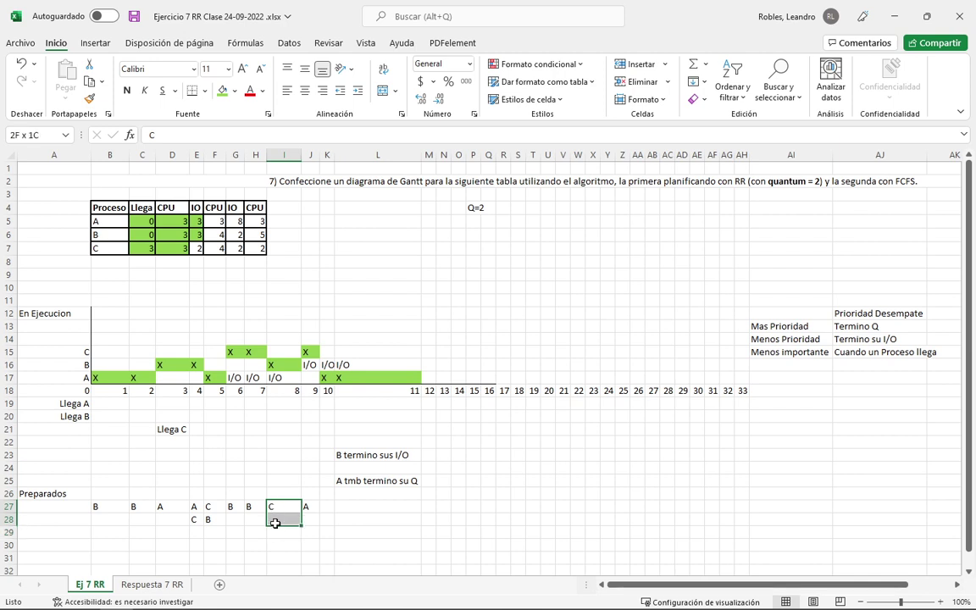
left_click(270, 516, "shift")
left_click_drag(206, 507, 209, 532)
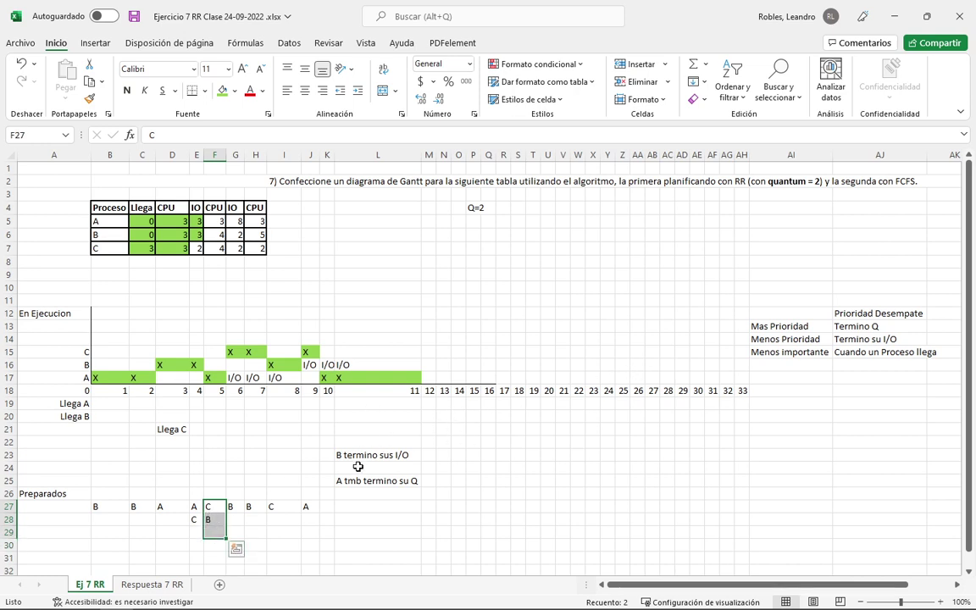
Enter the note "Se da en un PUNTO donde suceden EVENTOS SIMULTANEOS" in AI11 above the tie-break priority list.
left_click(776, 298)
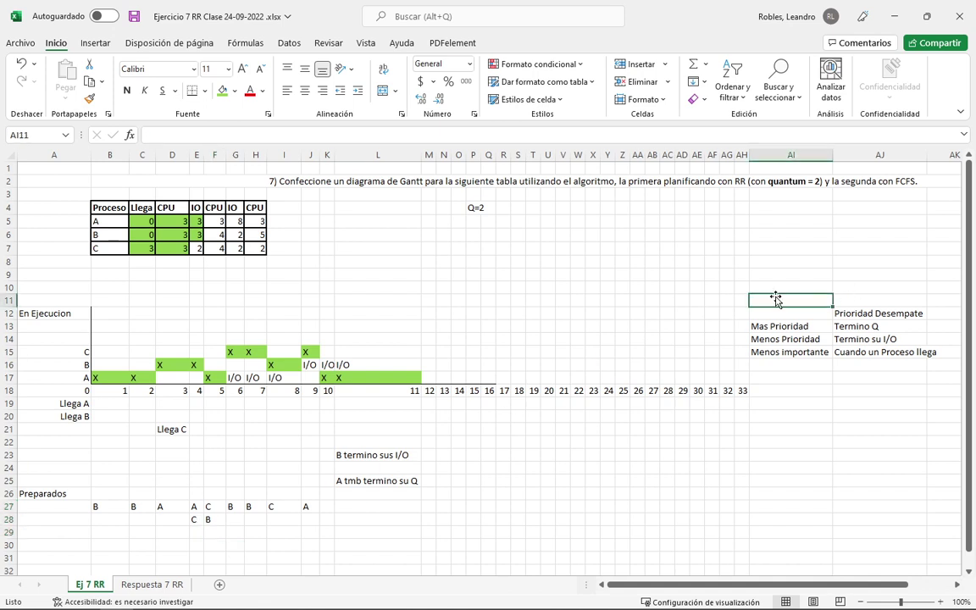
type("Se da en un")
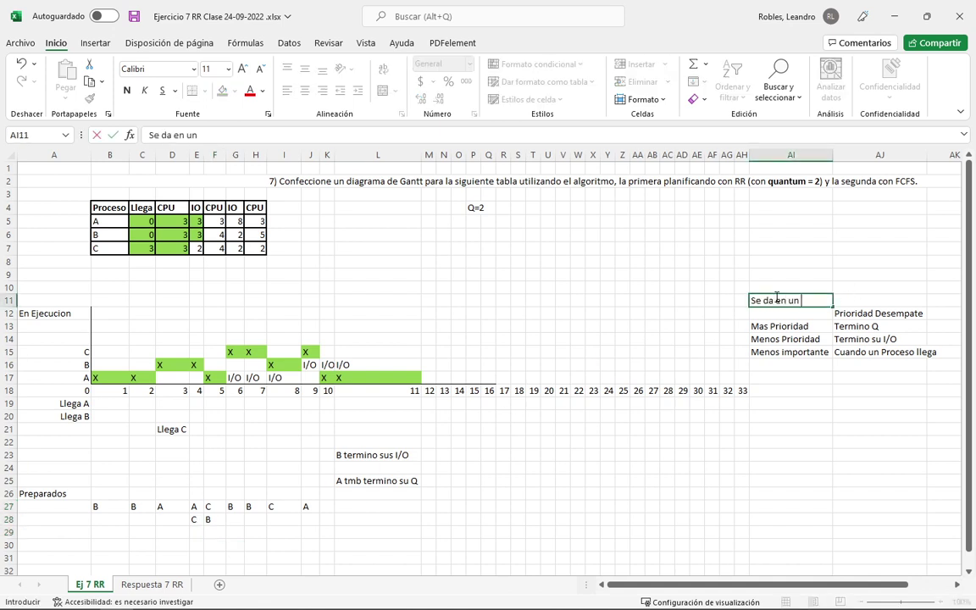
type(" PUNTO do")
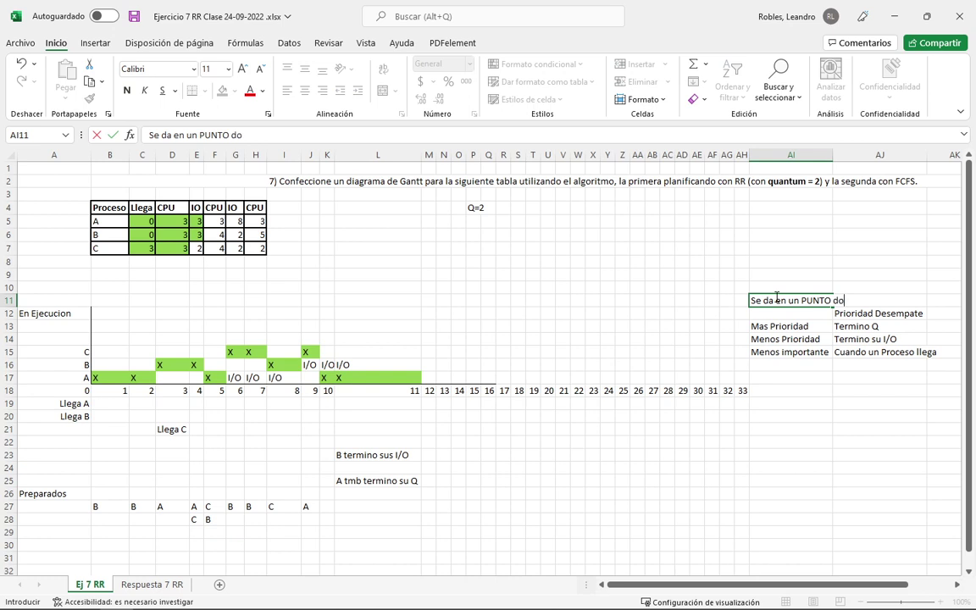
type("nde suceden ")
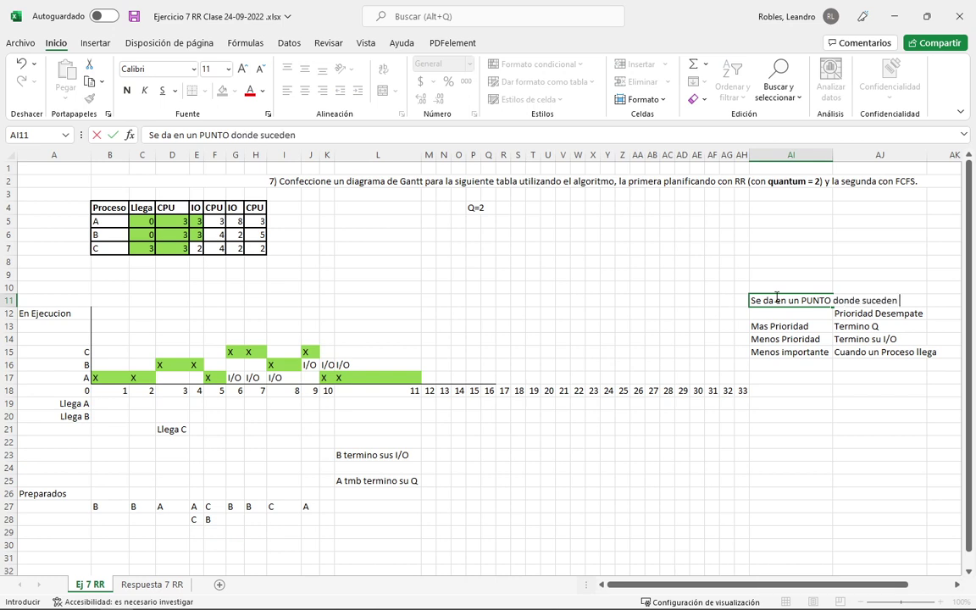
type("EVENTOS")
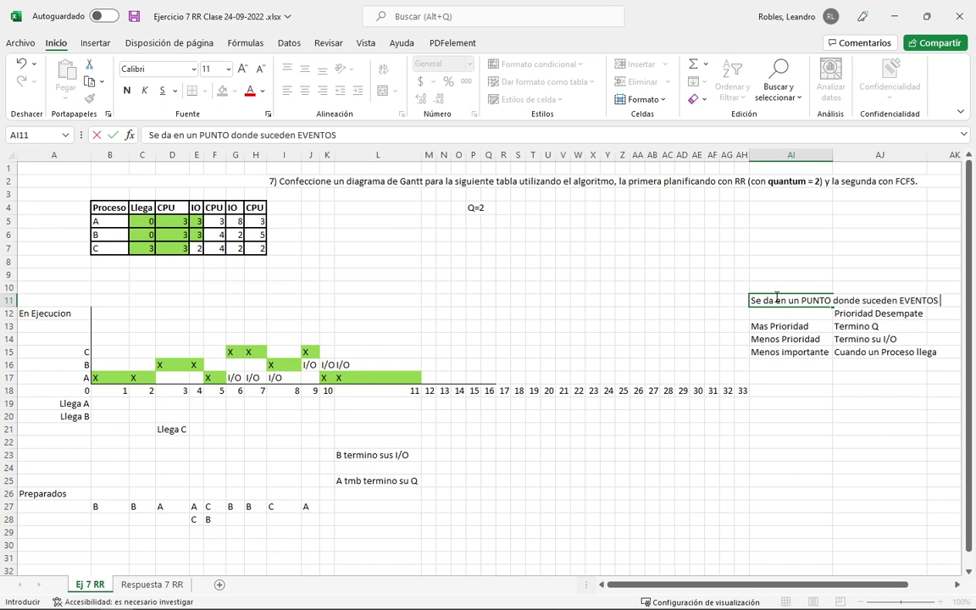
type(" SIMULTANEOS")
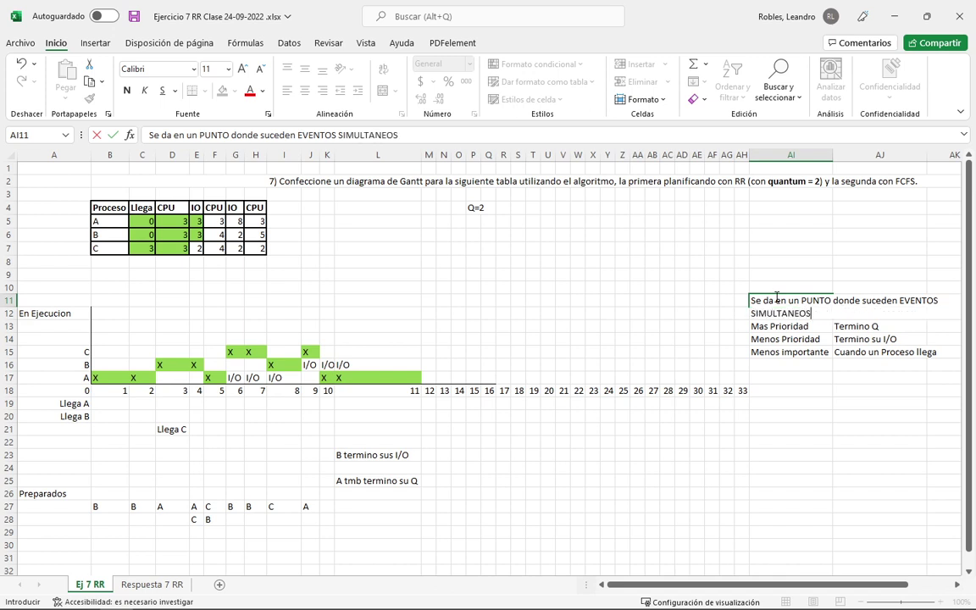
key("Return")
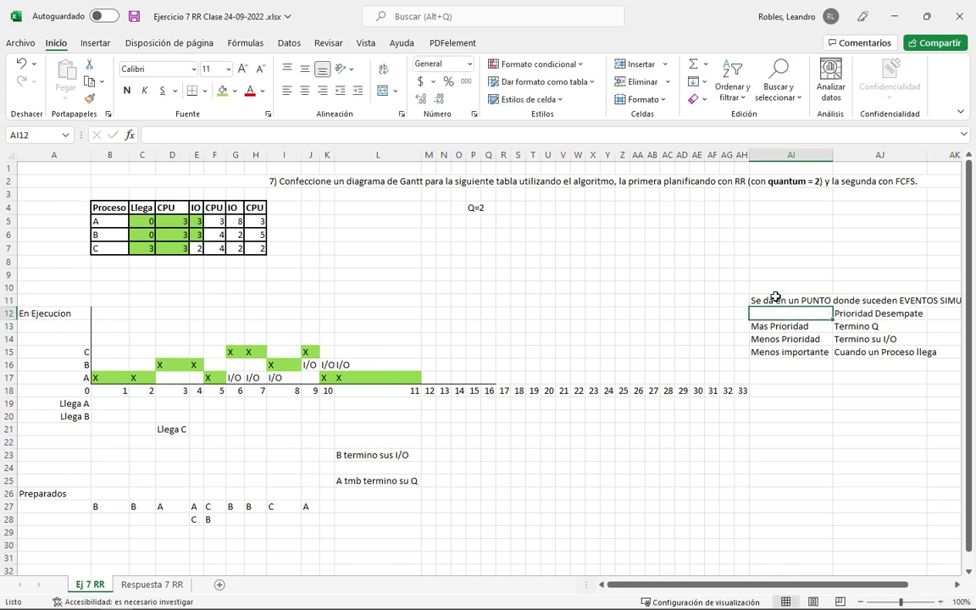
Add a right border to the event cells L23 ("B termino sus I/O") and L25 ("A tmb termino su Q").
left_click(421, 455)
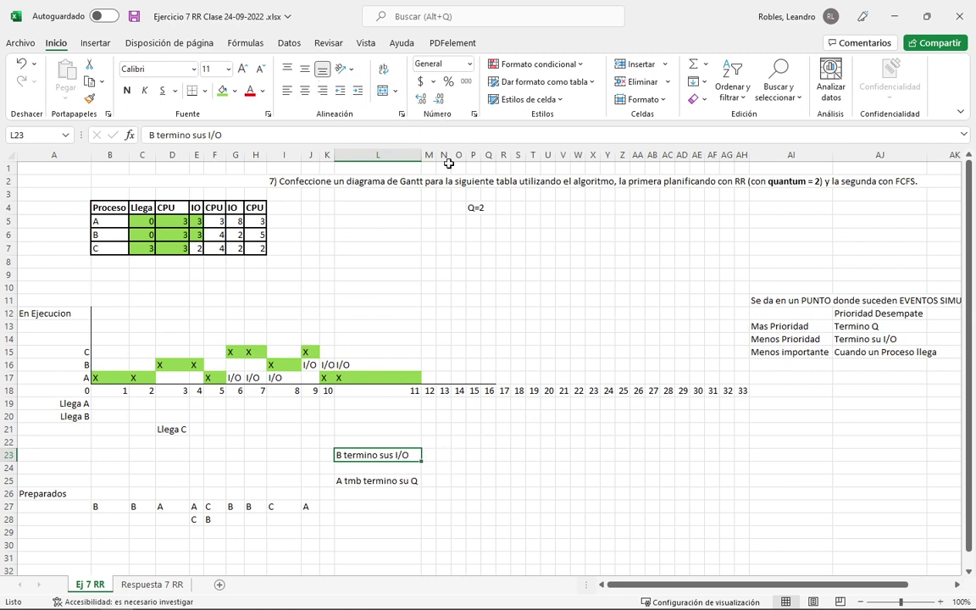
left_click(204, 94)
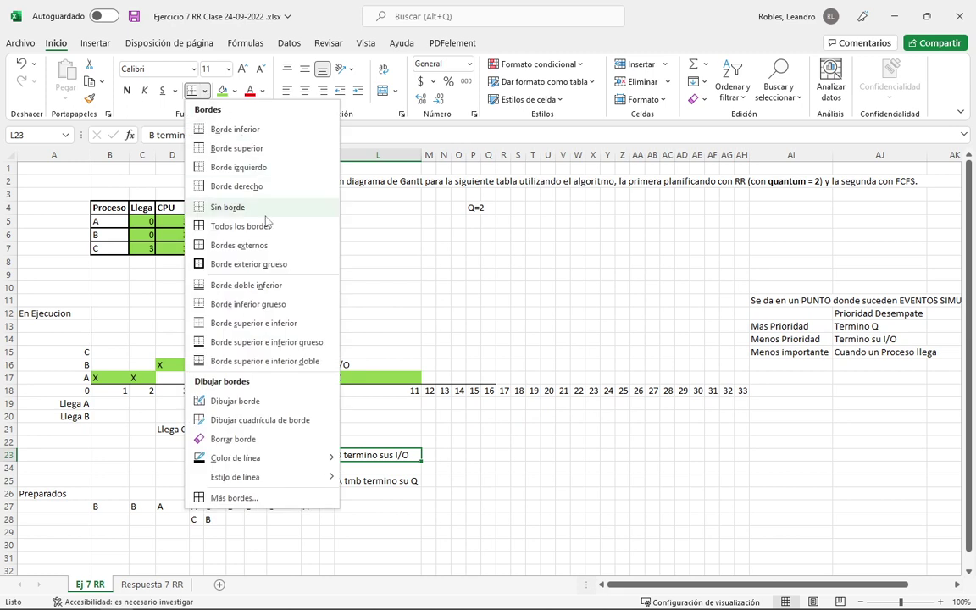
left_click(236, 182)
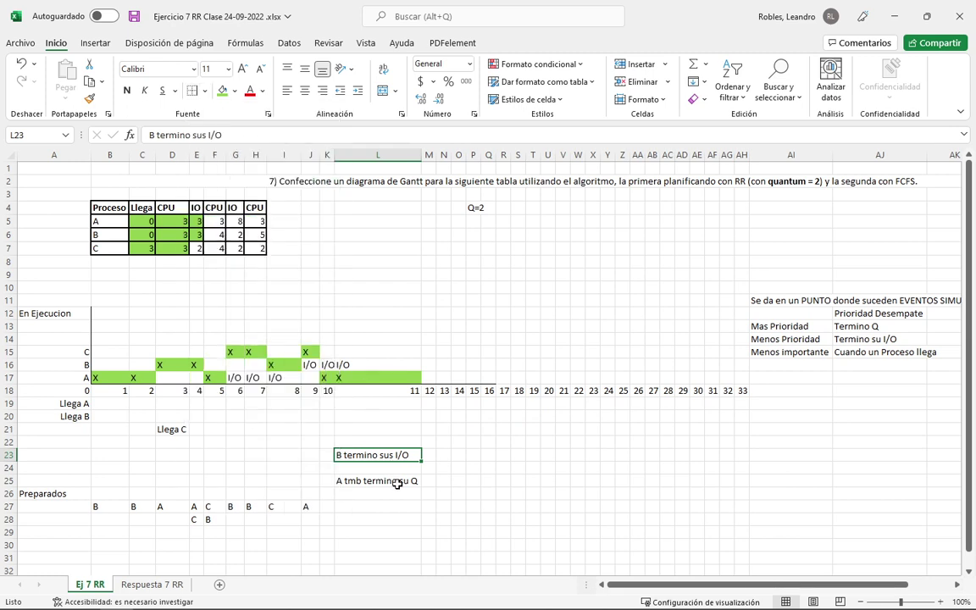
left_click(396, 480)
left_click(192, 90)
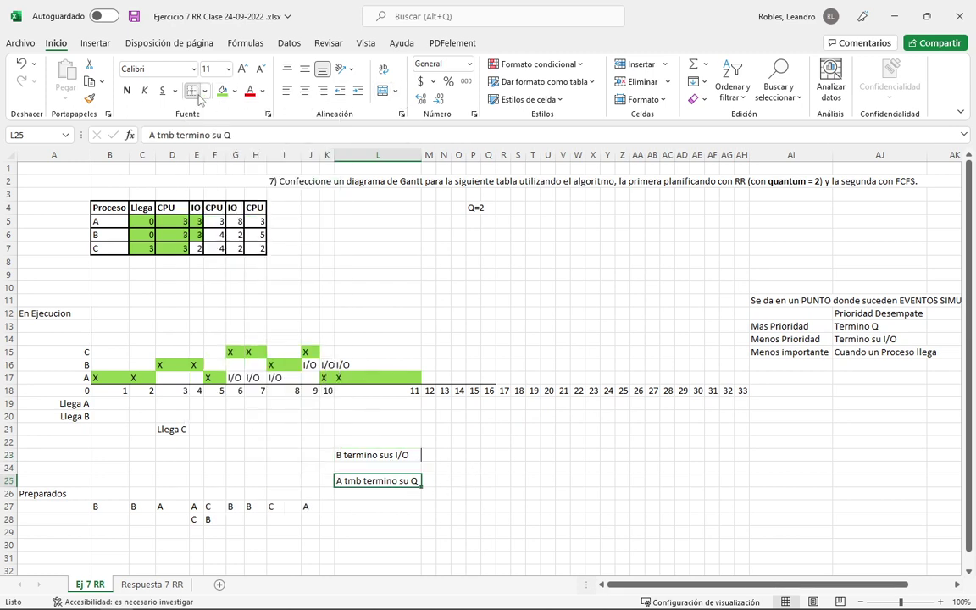
left_click(457, 480)
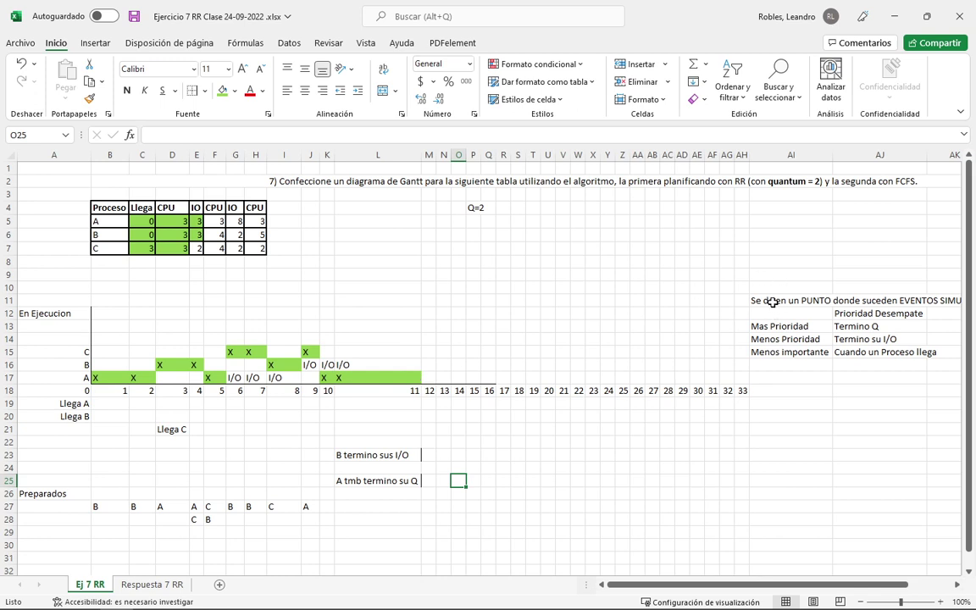
Apply all borders to the tie-break priority table in AI12:AJ15.
left_click_drag(775, 313, 926, 356)
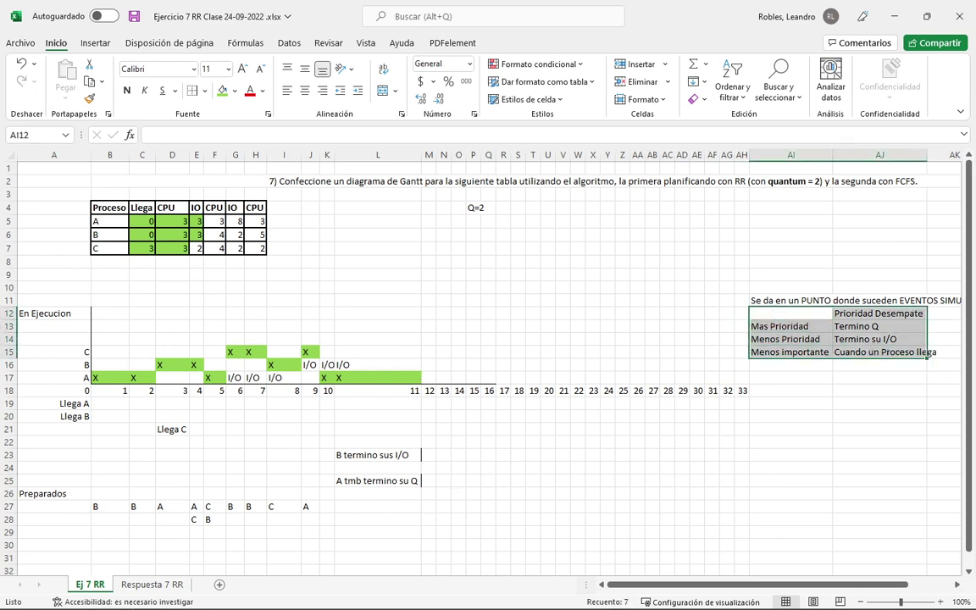
key("alt+Tab")
key("alt+Tab")
left_click(204, 90)
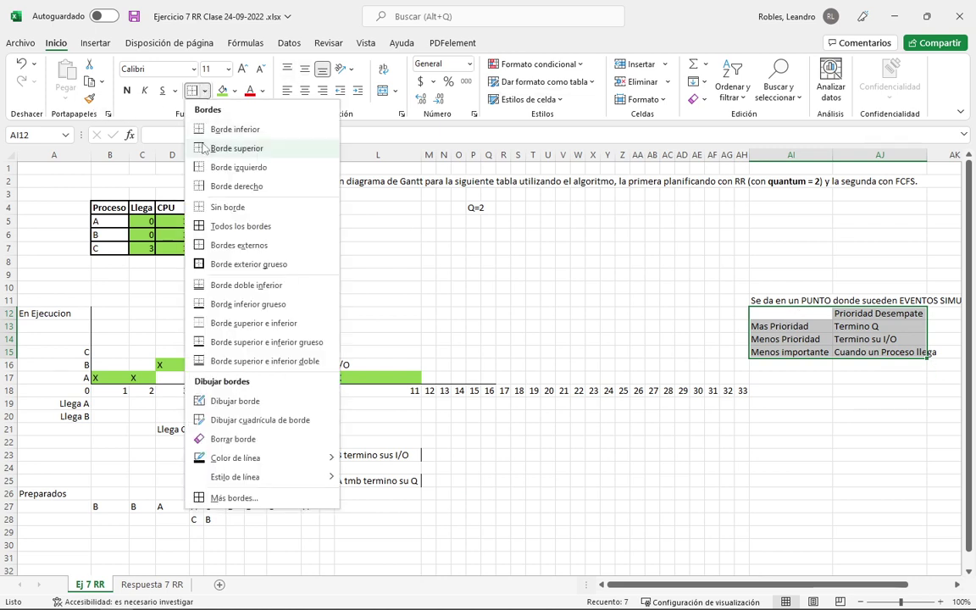
left_click(229, 221)
left_click(842, 337)
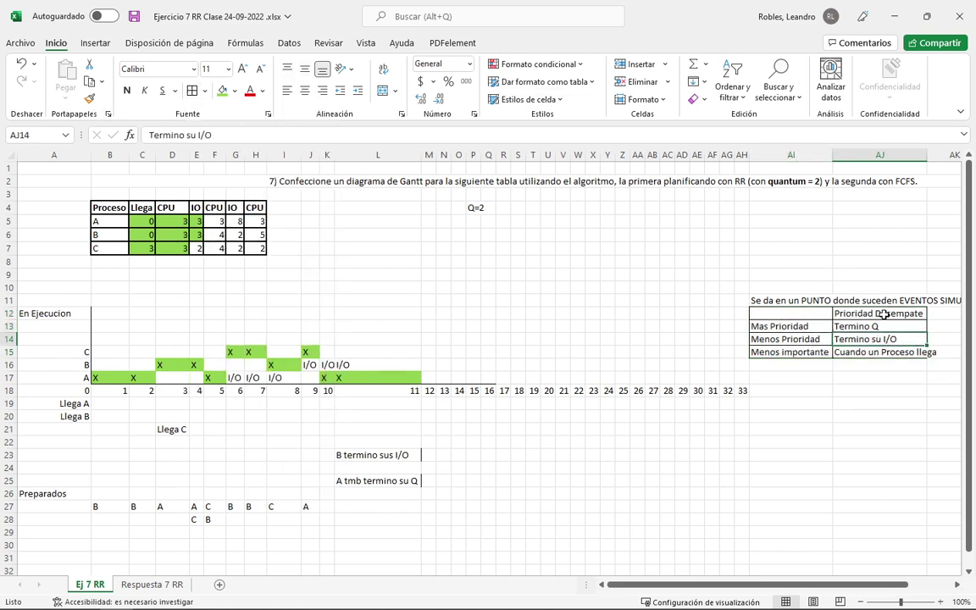
Fill the "Termino Q" cell AJ13 with light blue.
left_click(866, 330)
left_click_drag(867, 329, 788, 326)
left_click(855, 326)
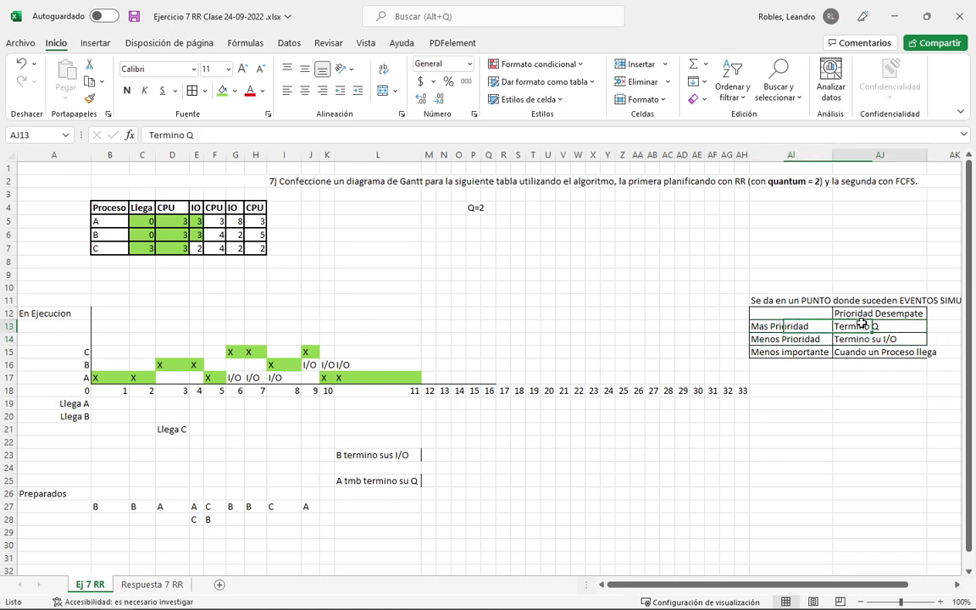
left_click(233, 91)
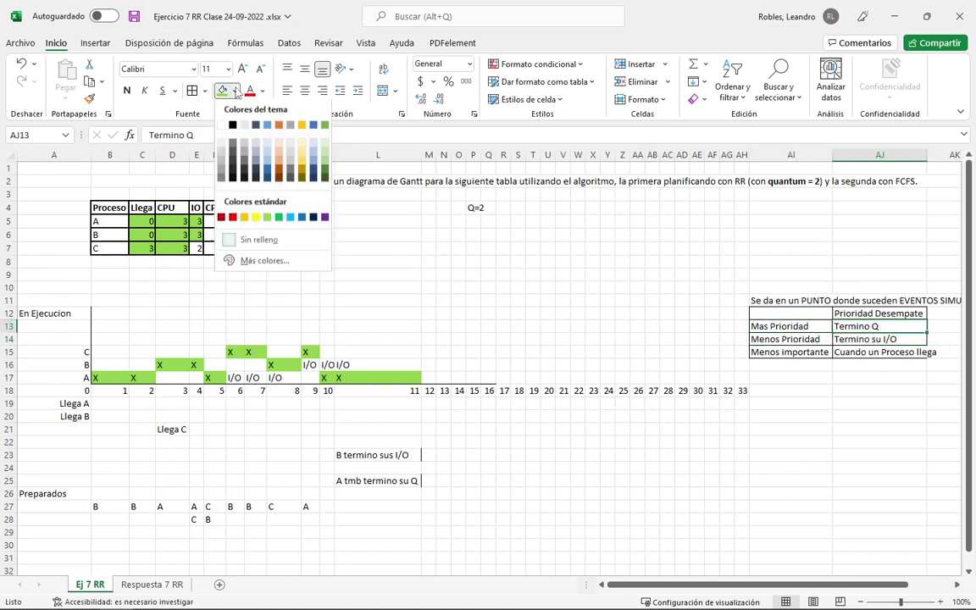
left_click(293, 211)
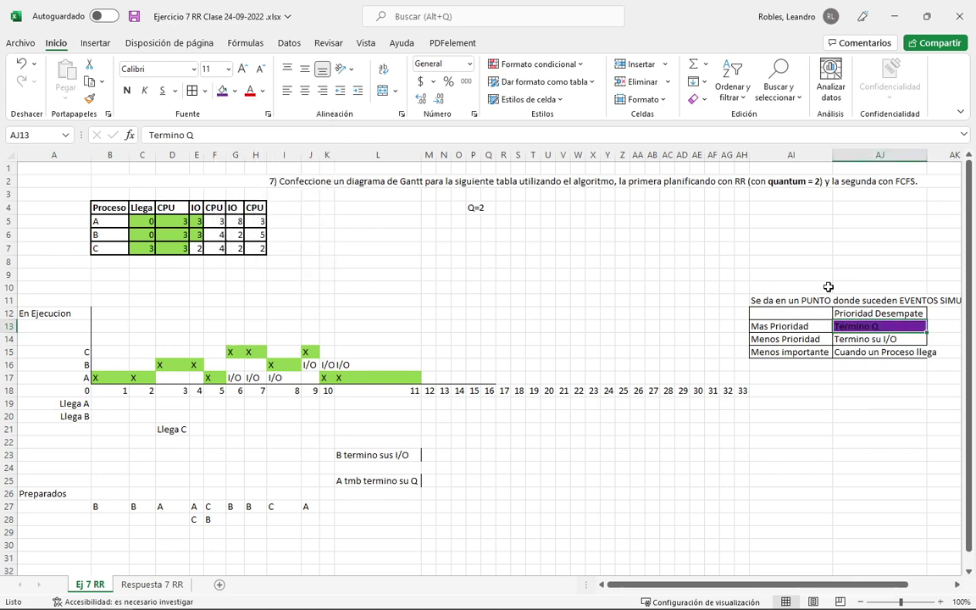
left_click(235, 91)
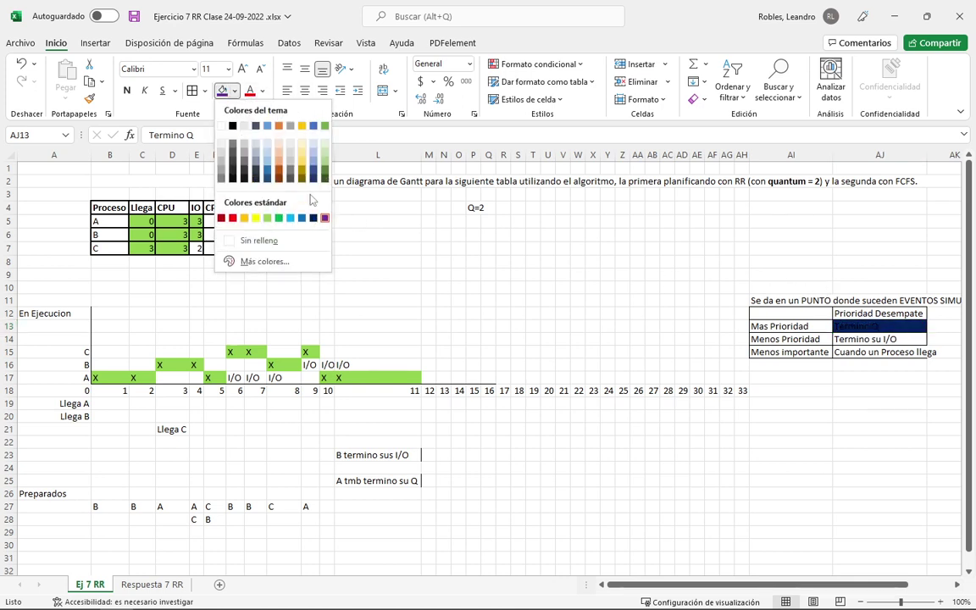
left_click(314, 144)
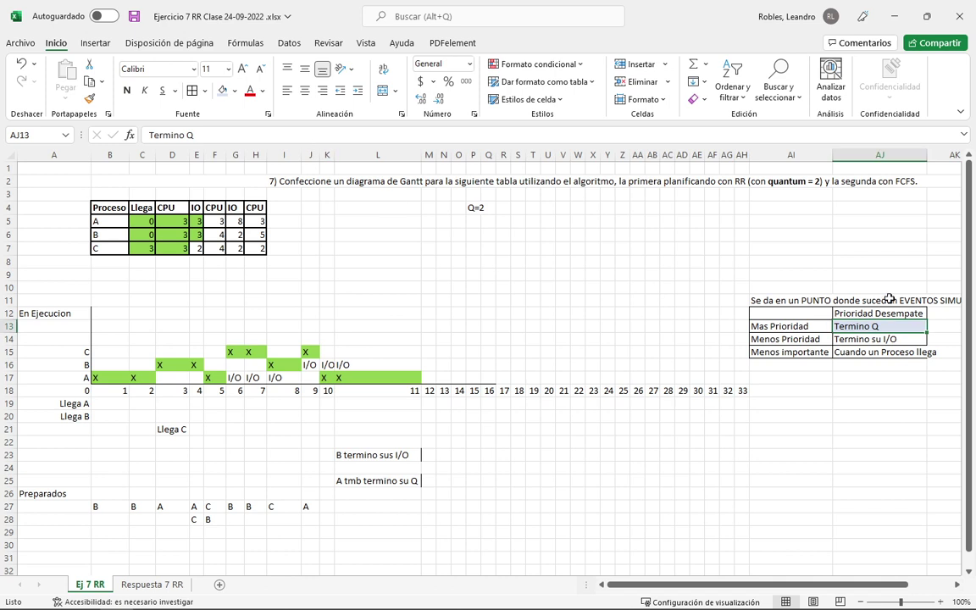
Fill the "Termino su I/O" cell AJ14 with light green and the "Cuando un Proceso llega" cell AJ15 with light gold.
left_click(877, 339)
left_click(235, 90)
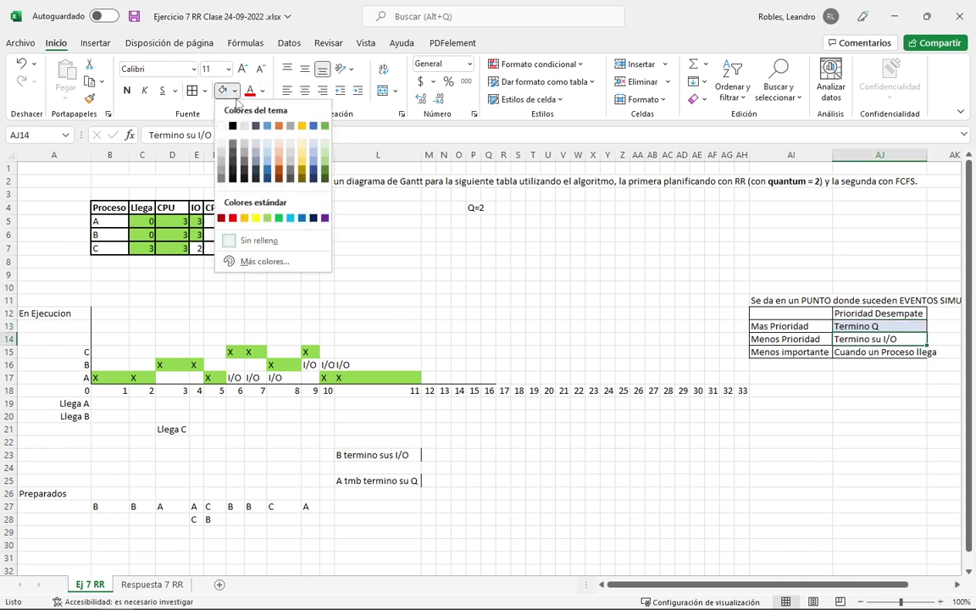
left_click(267, 210)
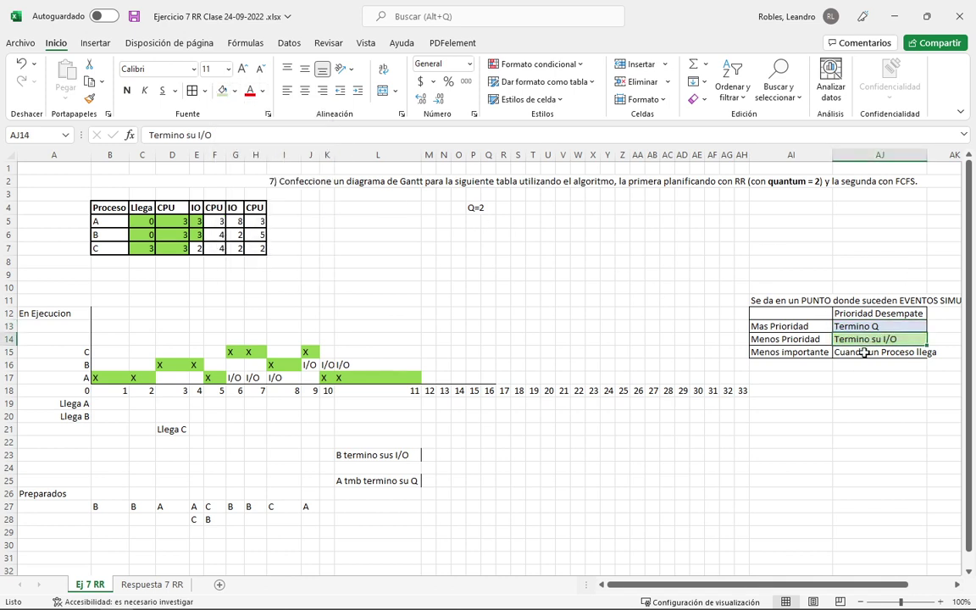
left_click(838, 351)
left_click(234, 90)
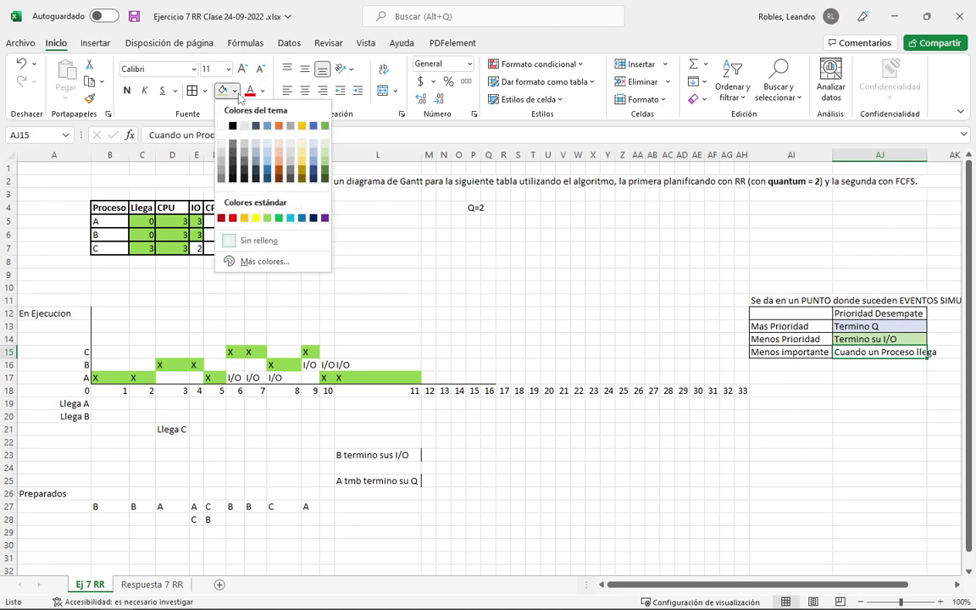
left_click(302, 159)
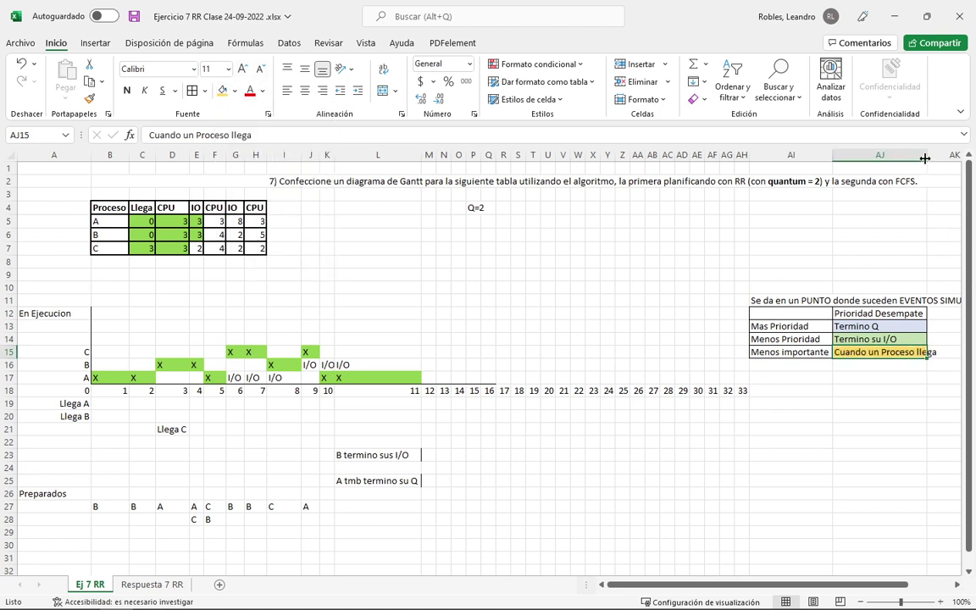
Widen column AJ so "Cuando un Proceso llega" fits inside its cell, and save the workbook.
left_click_drag(925, 158, 940, 158)
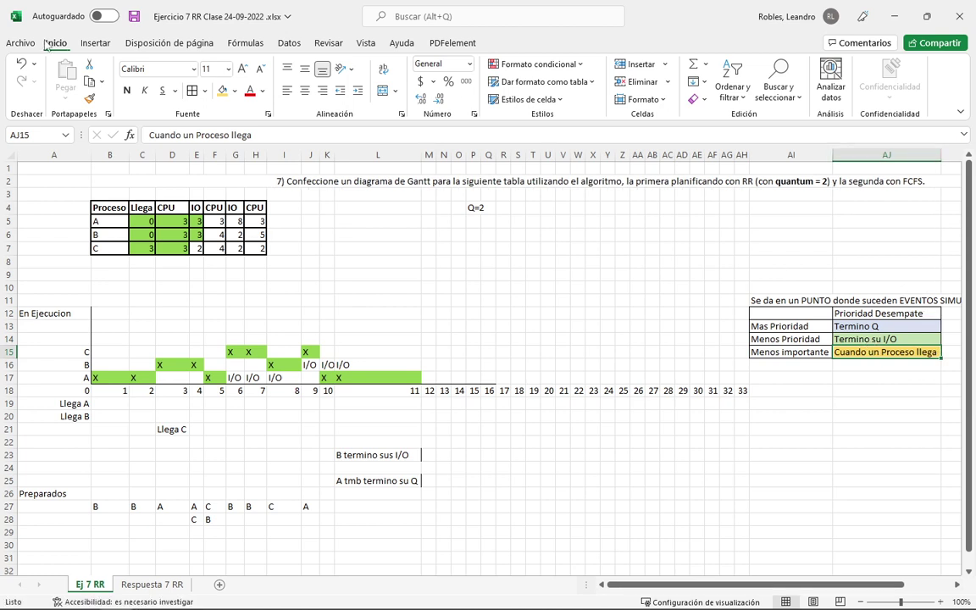
left_click(133, 16)
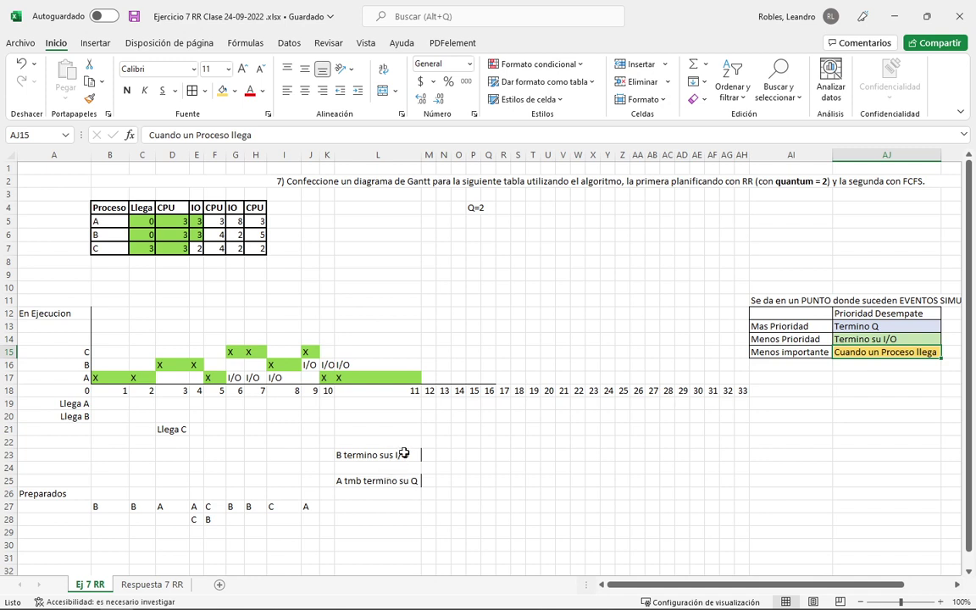
Fill A's second CPU burst in F5 green and mark A's execution at time 12 with a green "X" in M17.
left_click(430, 379)
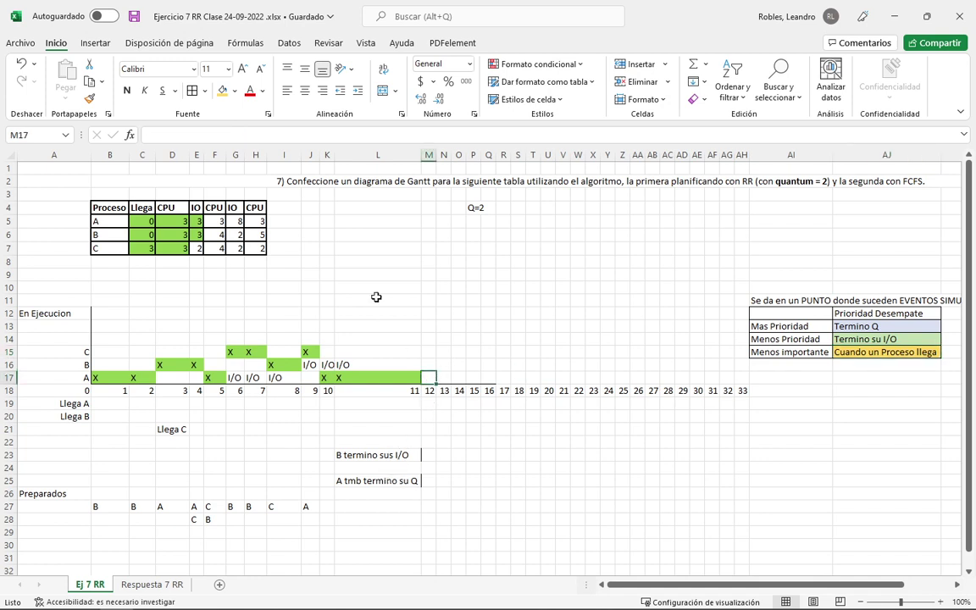
left_click(216, 221)
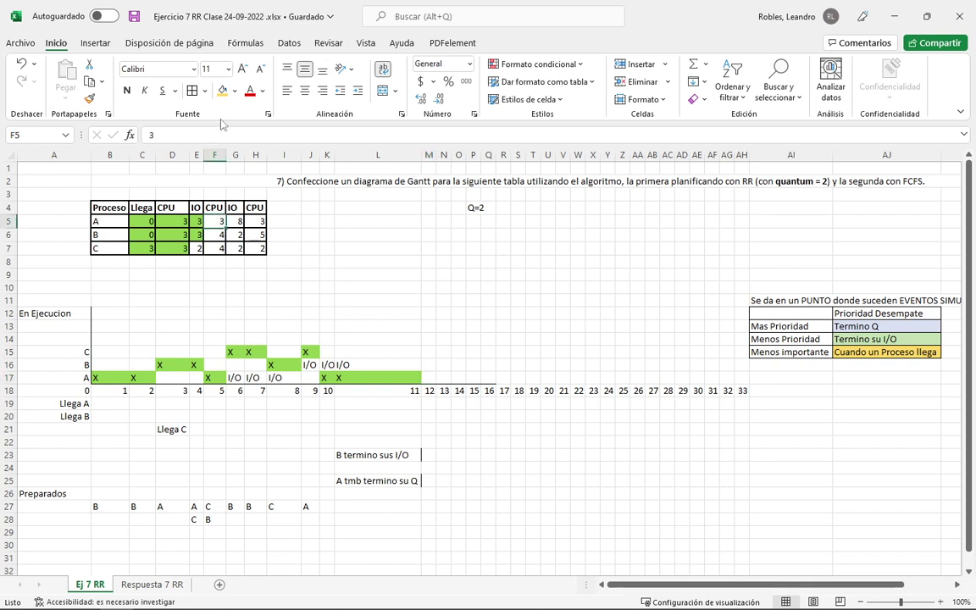
left_click(234, 91)
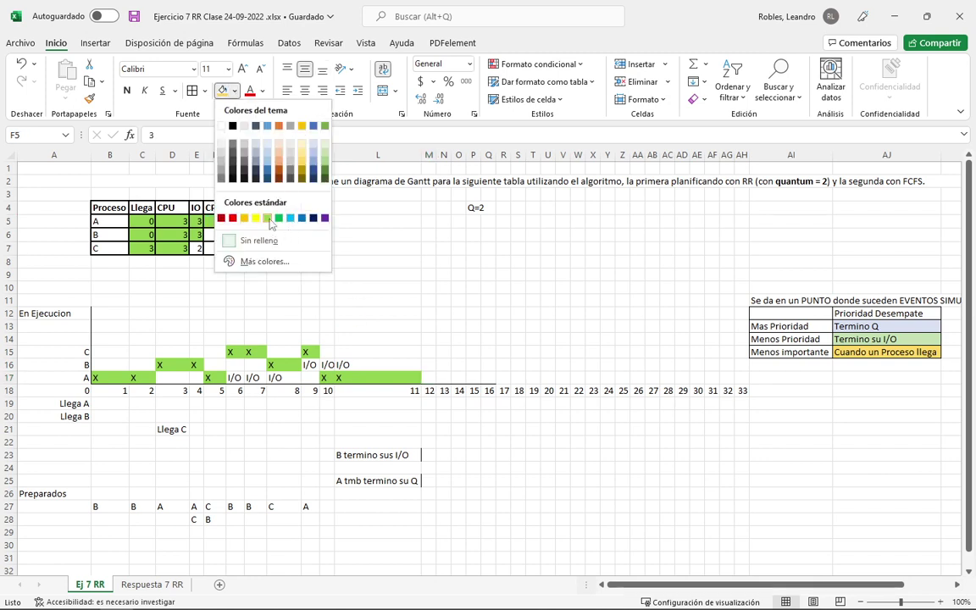
left_click(288, 238)
left_click(430, 378)
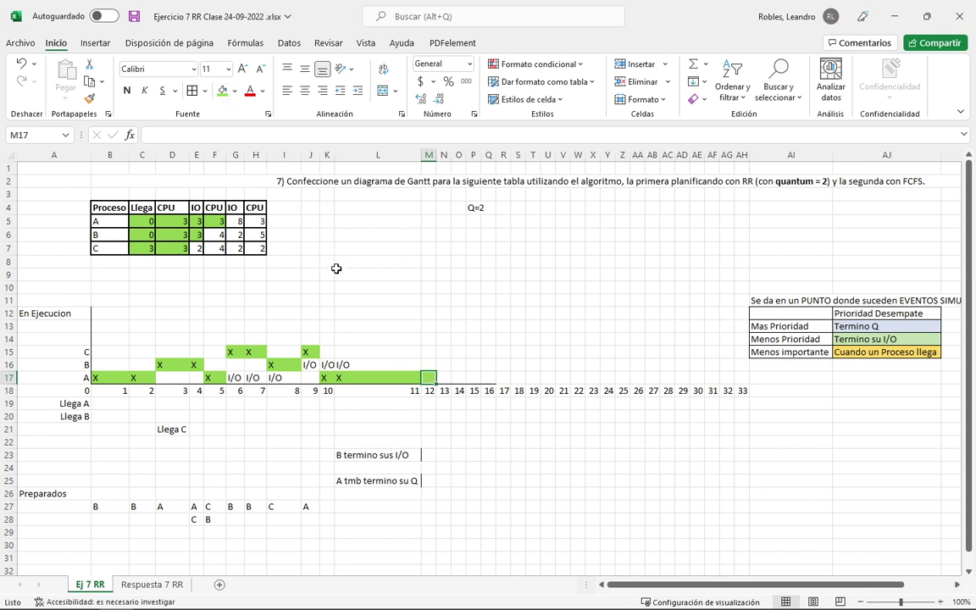
type("X")
left_click(473, 301)
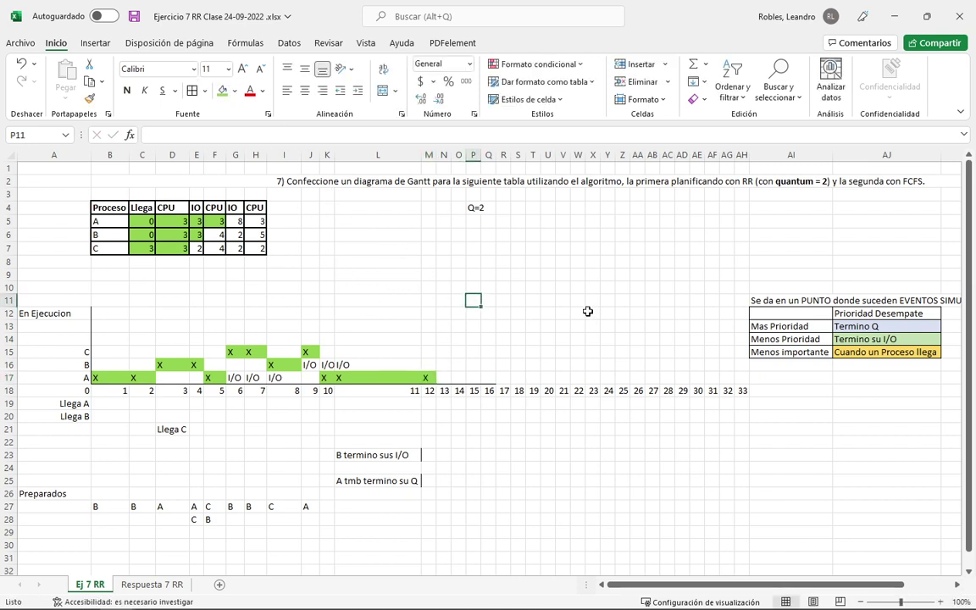
left_click(214, 220)
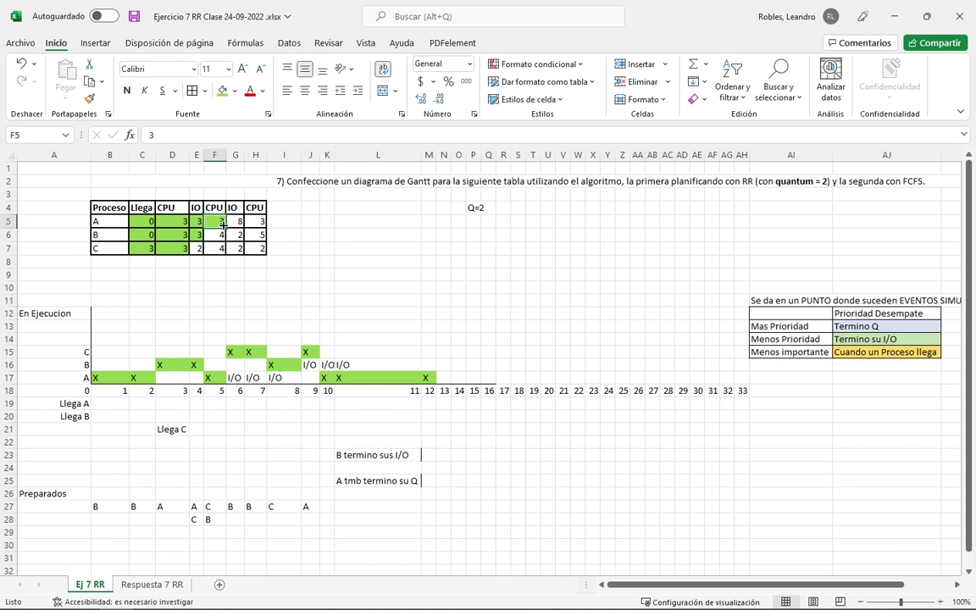
key("ctrl+z")
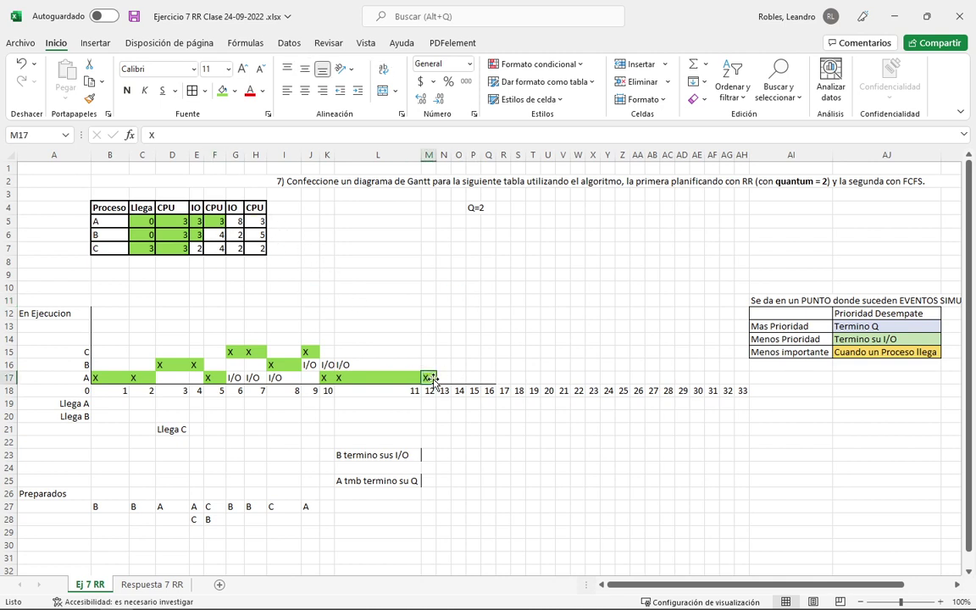
Enter "B" in M27 of the Preparados queue, under time 12.
left_click(402, 506)
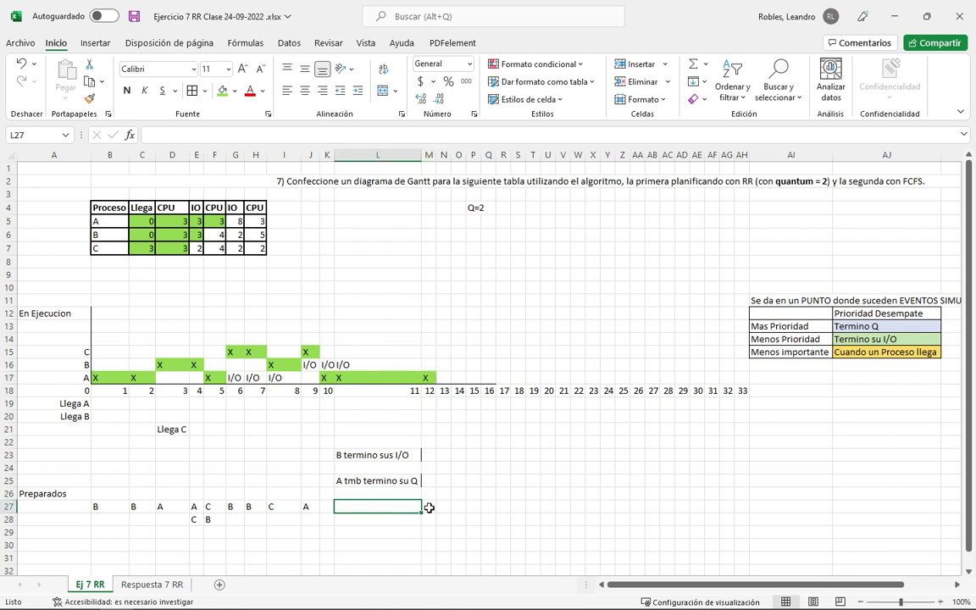
left_click(429, 505)
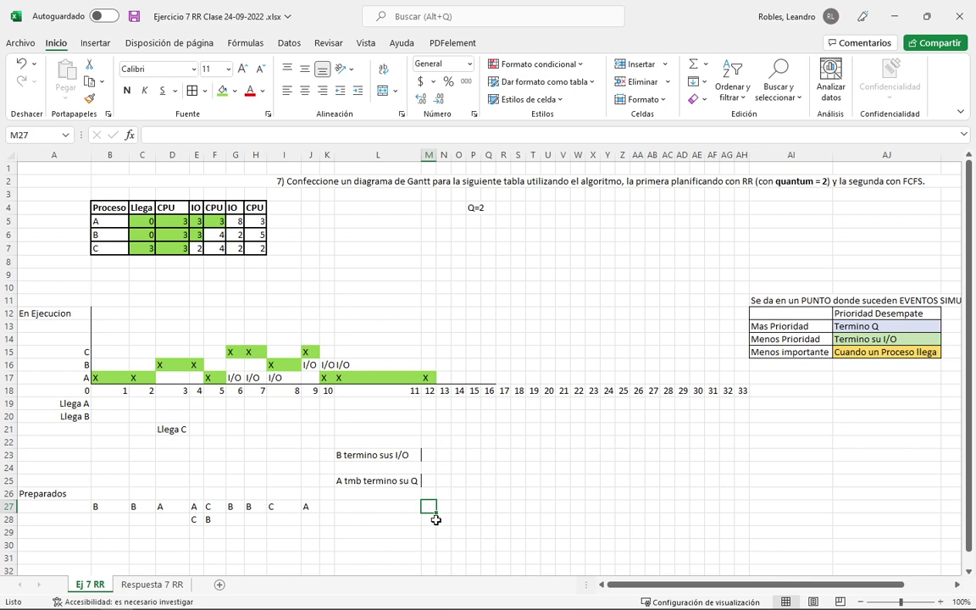
type("B")
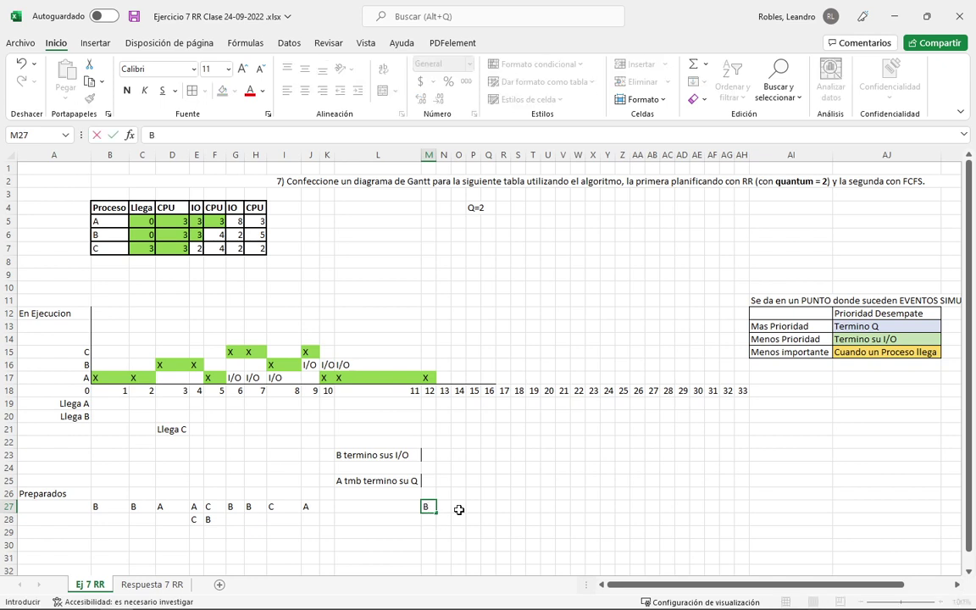
left_click(453, 505)
left_click(443, 505)
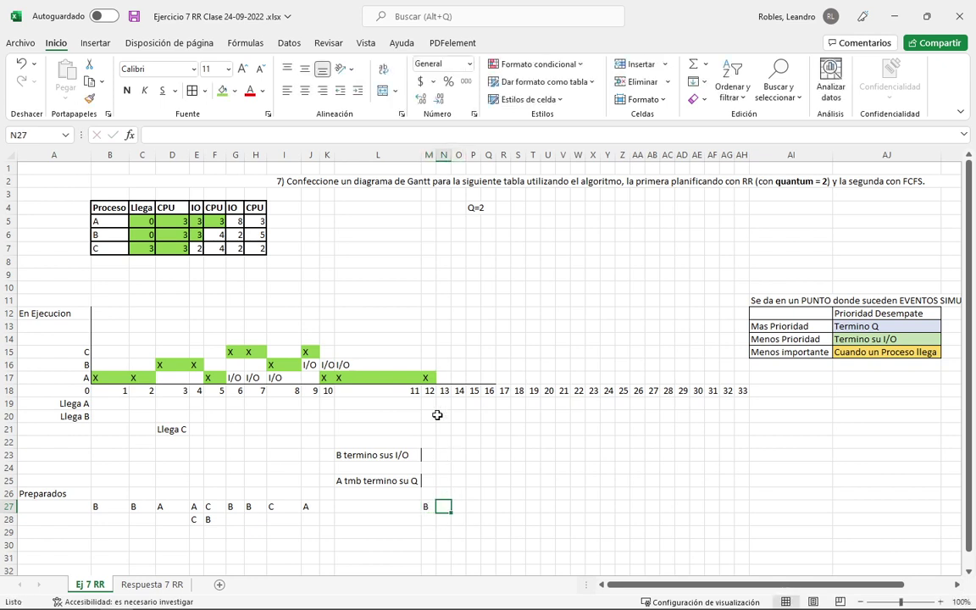
Check process C's position in the Gantt chart and fill its first IO burst in E7 green.
left_click(409, 362)
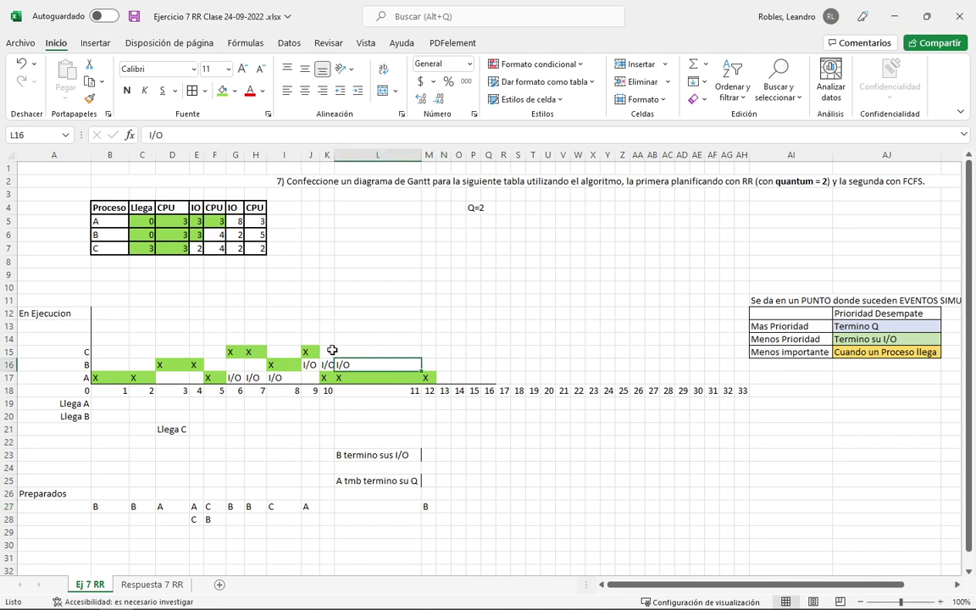
left_click(429, 350)
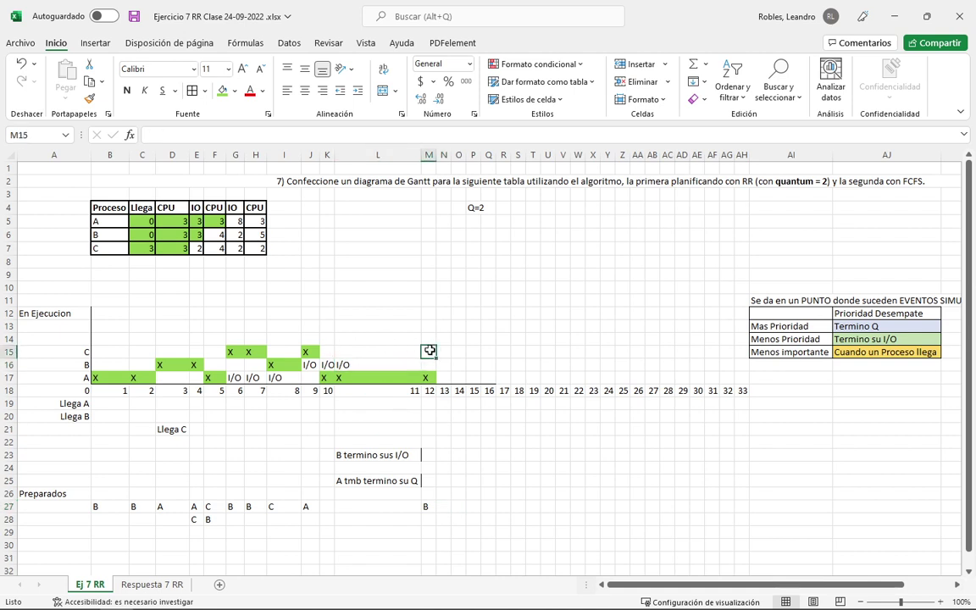
left_click(312, 350)
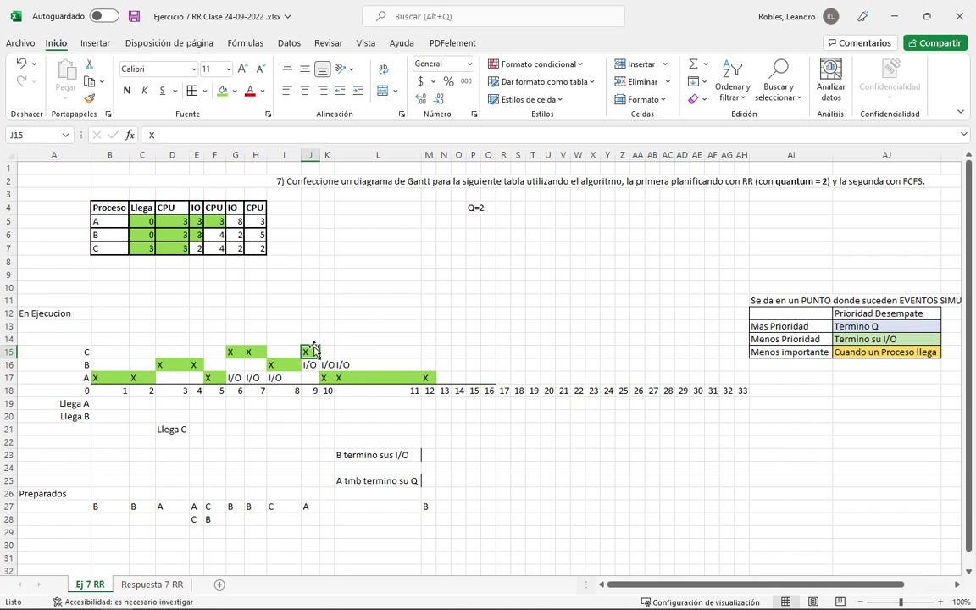
left_click(196, 249)
key("ctrl+z")
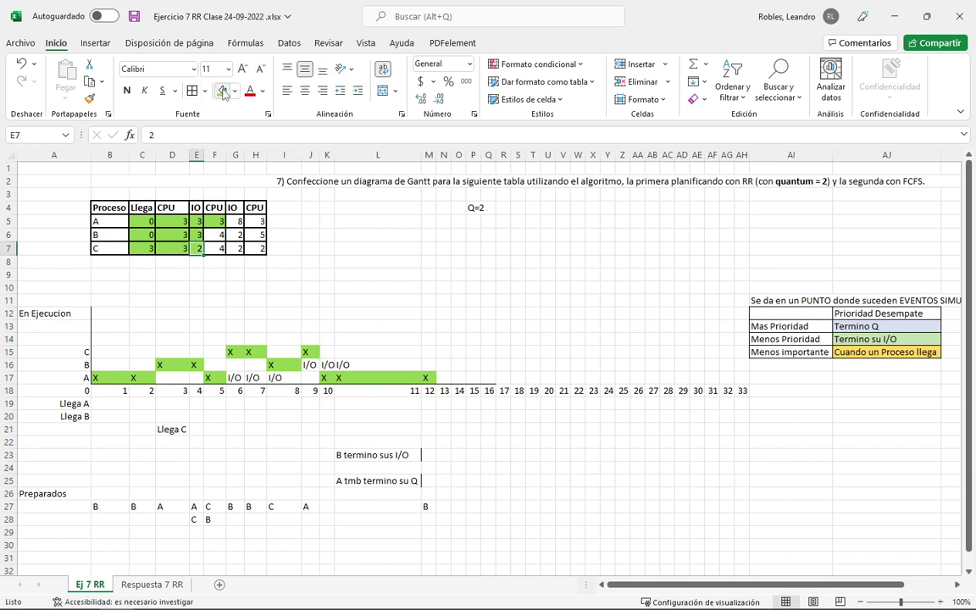
left_click(428, 351)
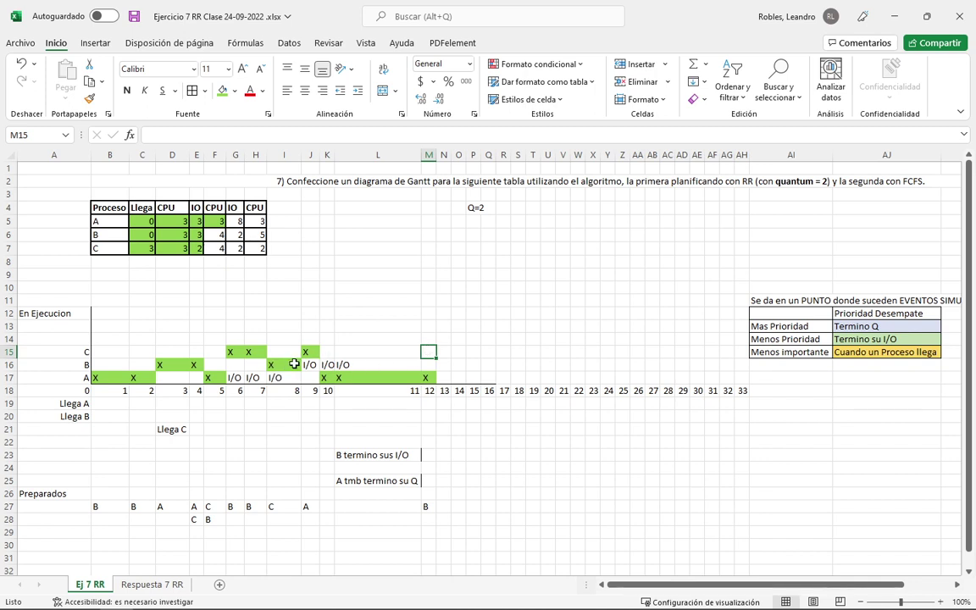
Enter "I/O" in M15 and N15 to record C's first IO burst at times 12 and 13.
left_click_drag(236, 377, 291, 377)
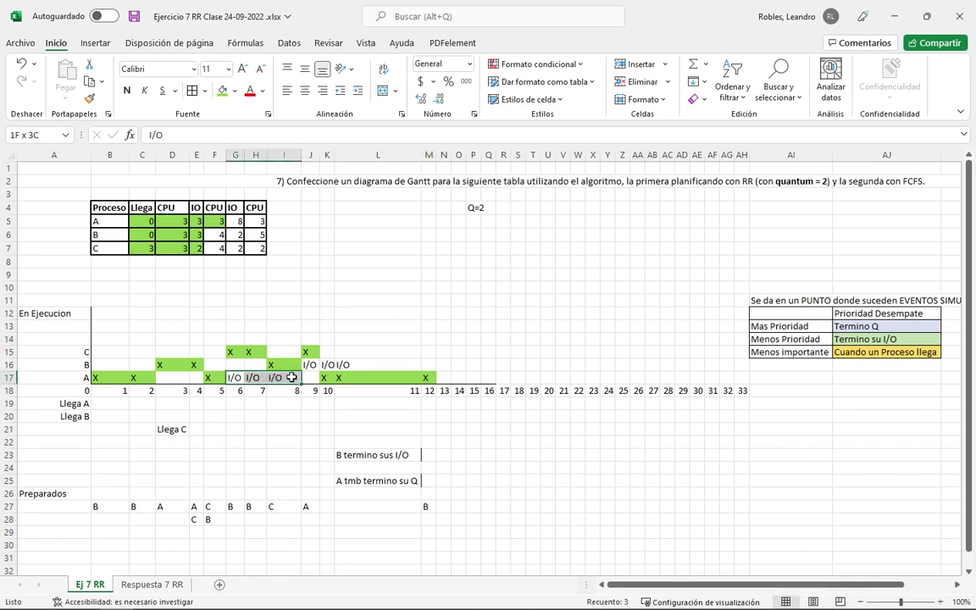
left_click(427, 350)
type("I/O")
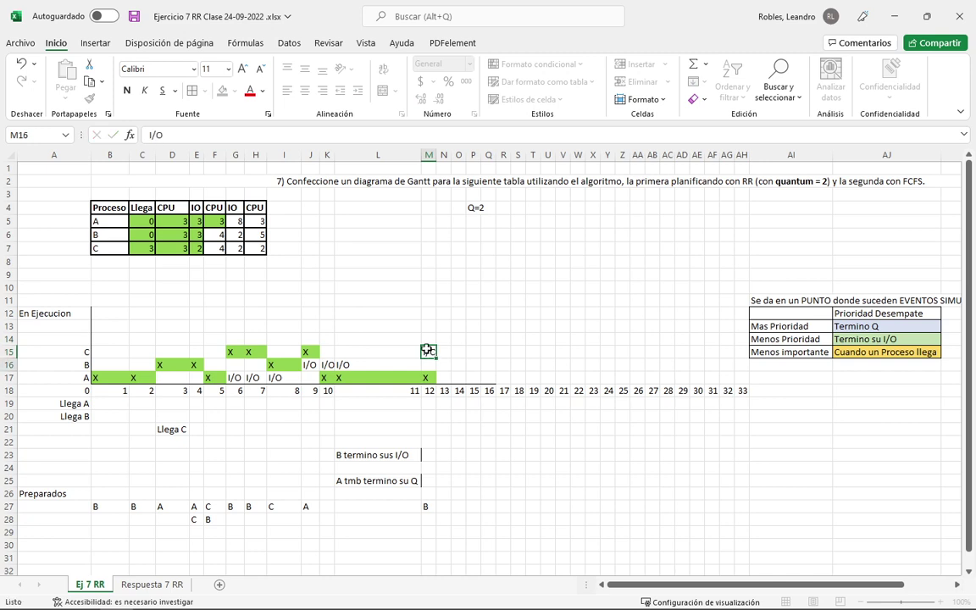
key("Escape")
key("Right")
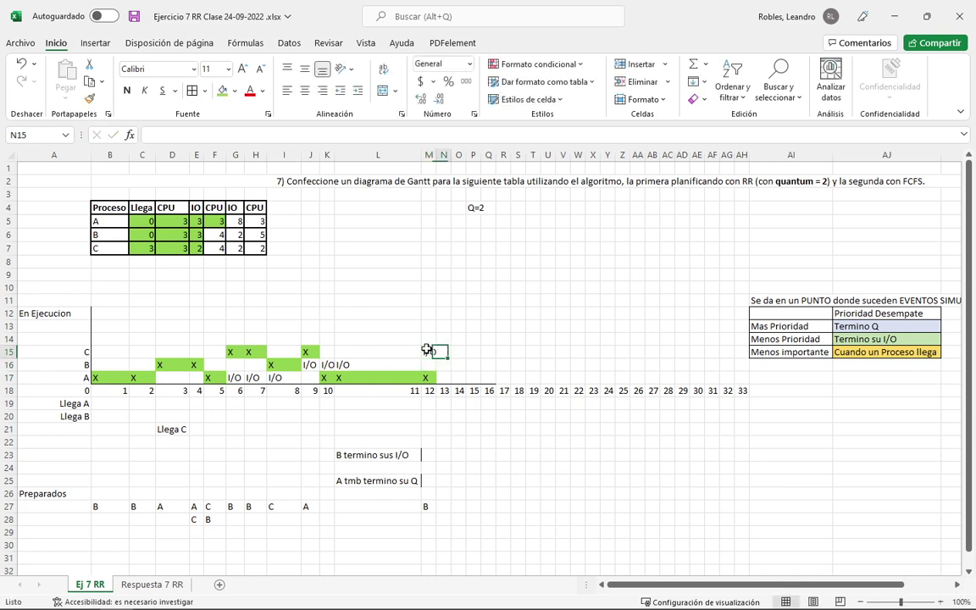
type("I/O")
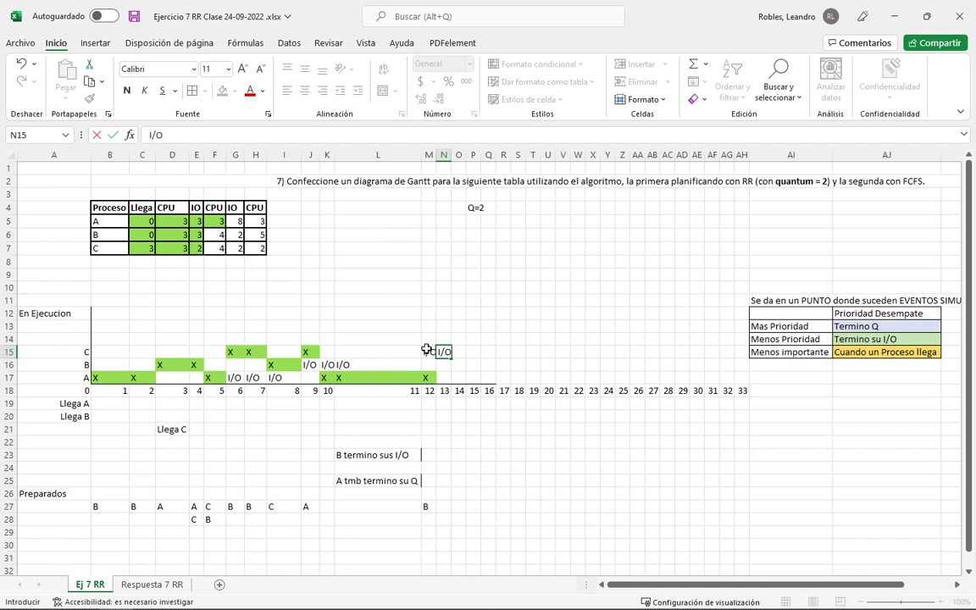
key("Return")
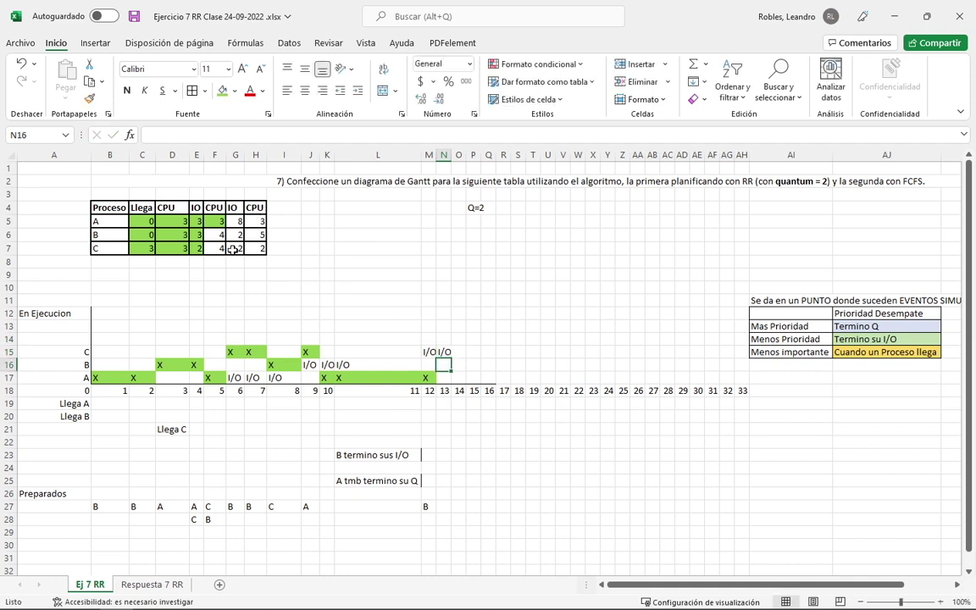
left_click(196, 248)
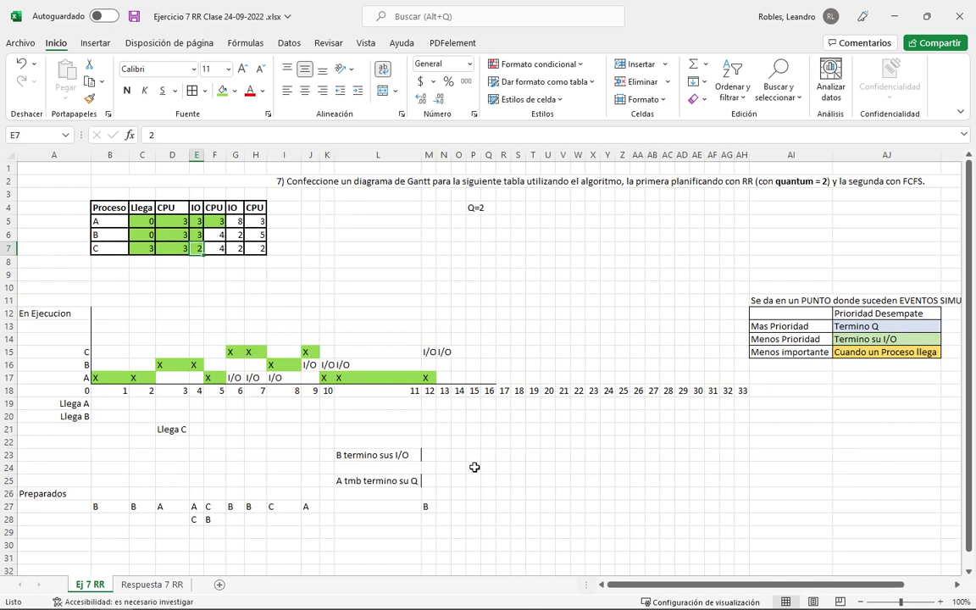
left_click(443, 506)
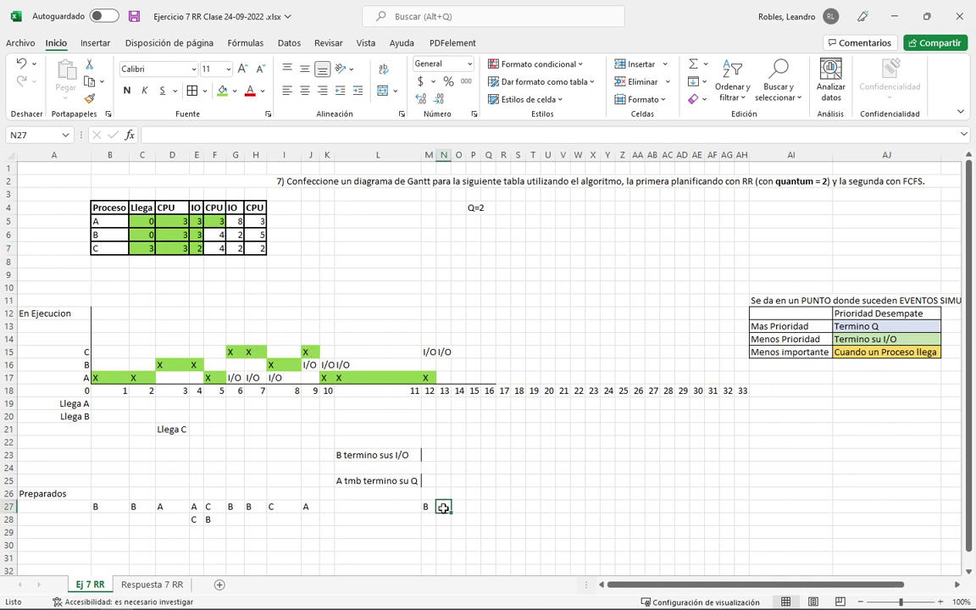
Mark B's execution at times 13 and 14 with a green "X" in N16 and O16, and widen column N slightly.
left_click(443, 364)
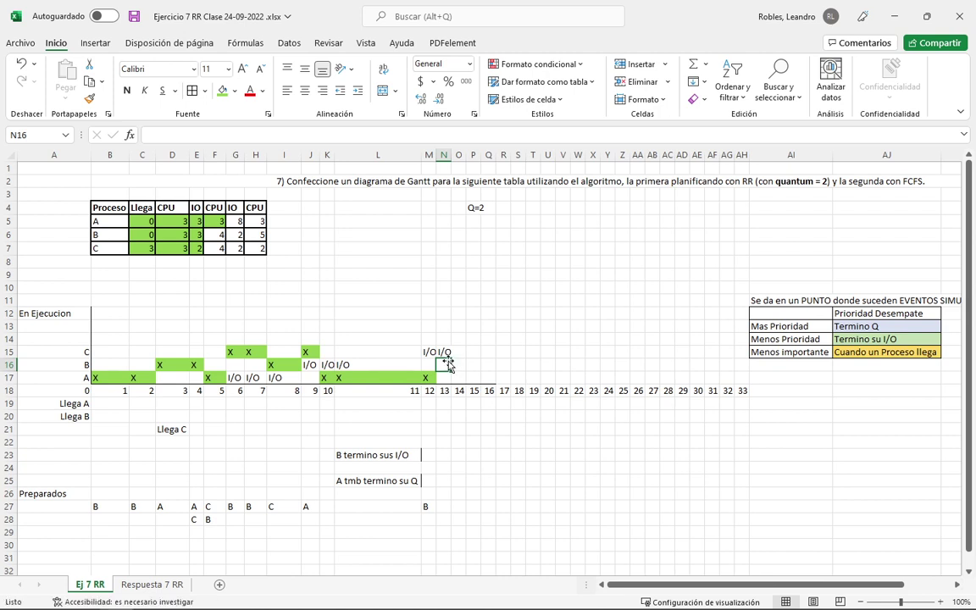
left_click(457, 364)
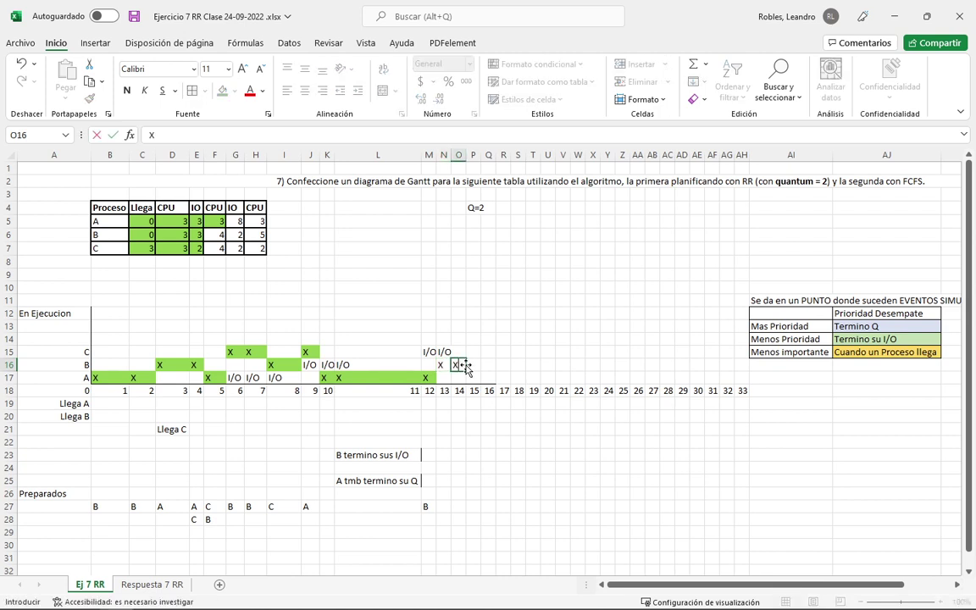
type("X")
left_click_drag(441, 364, 458, 364)
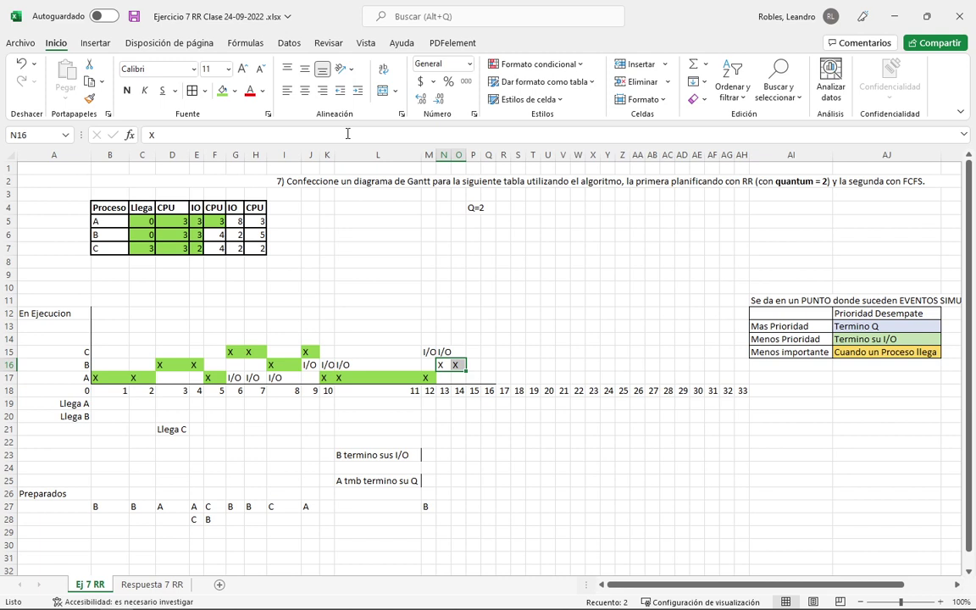
left_click(223, 91)
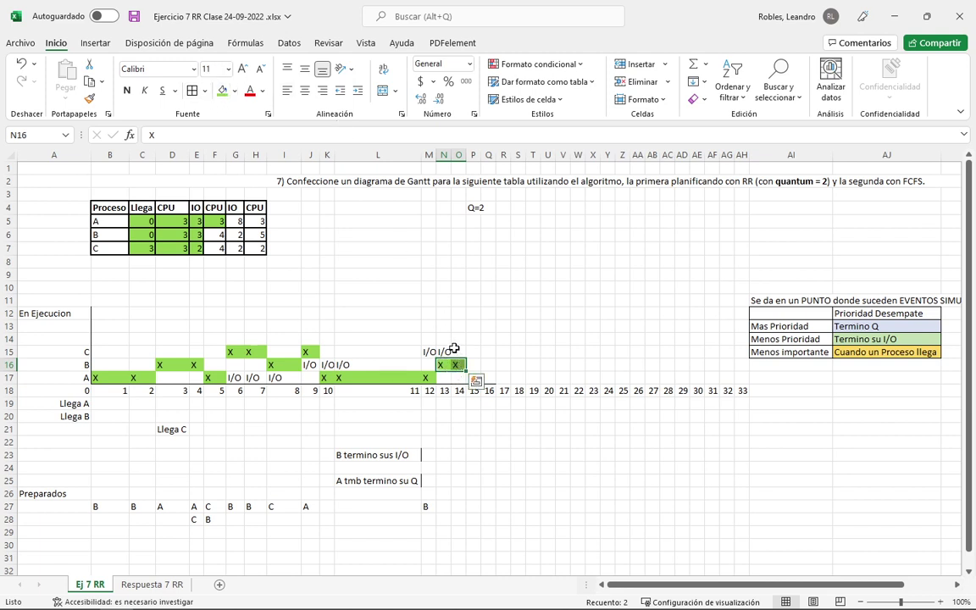
left_click_drag(449, 156, 458, 155)
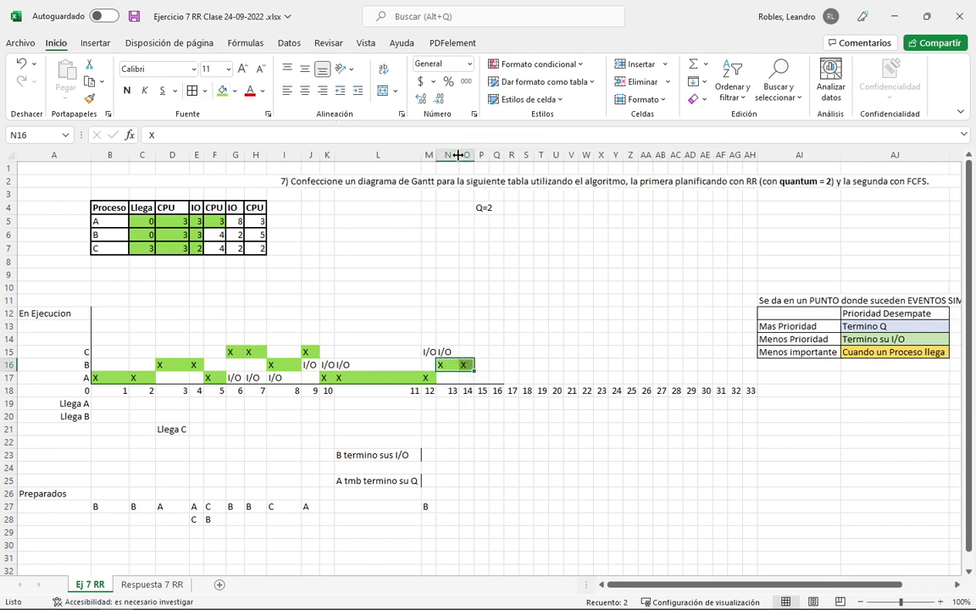
left_click(465, 259)
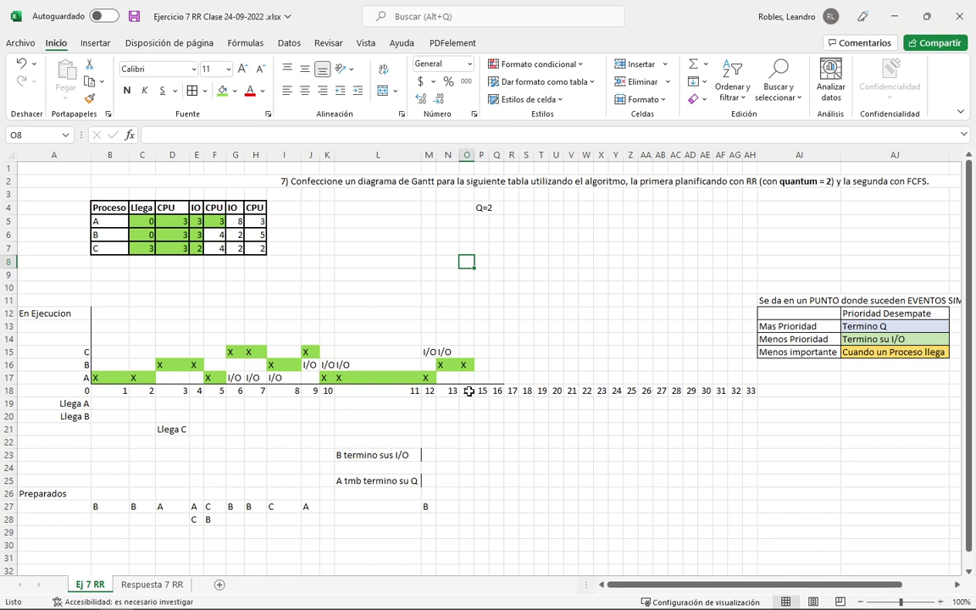
Fill A's second IO burst in G5 green.
left_click(466, 377)
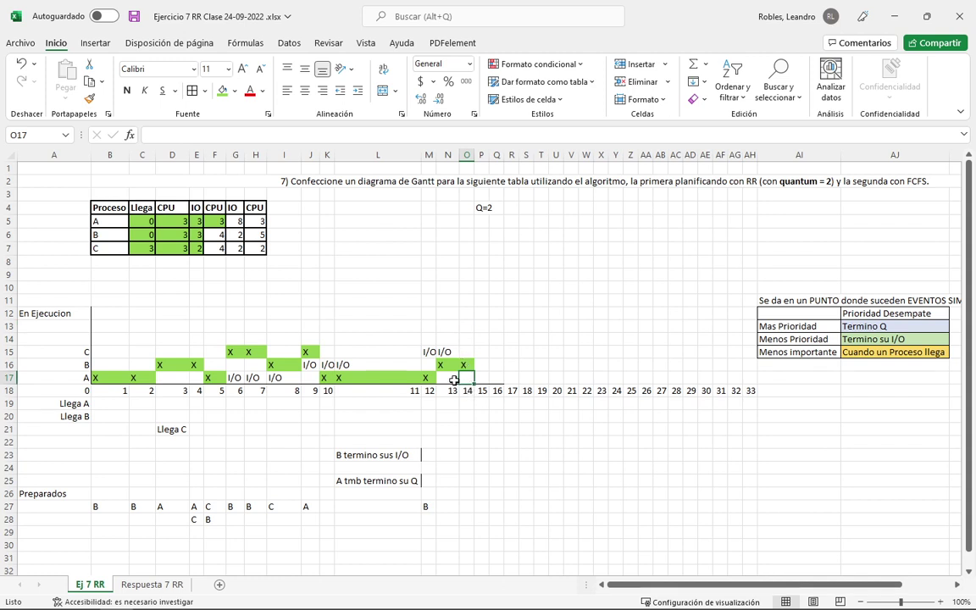
left_click(238, 221)
type("8")
key("ctrl+Return")
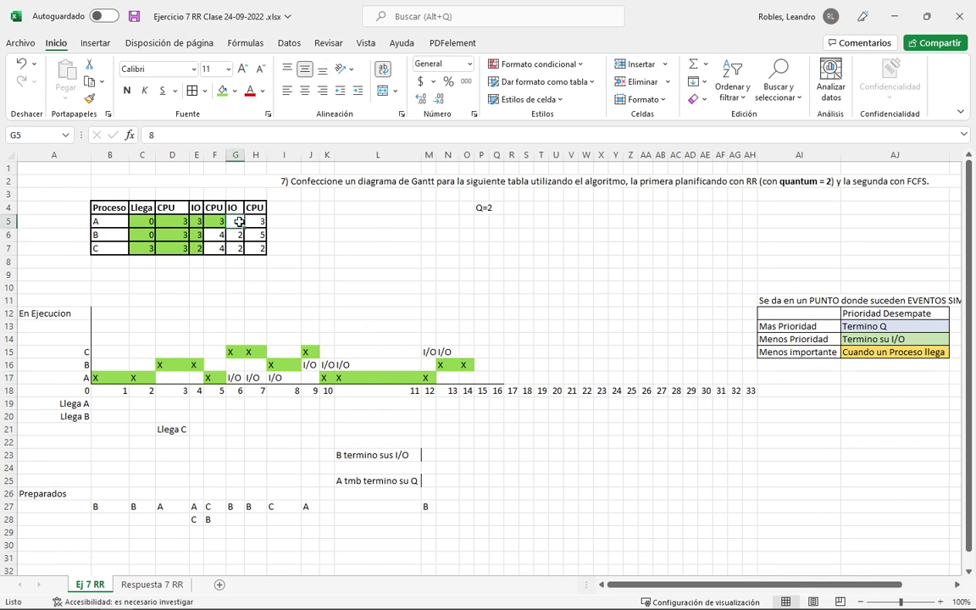
left_click(223, 91)
Enter "I/O" in O17 on A's row, above time 14.
left_click(470, 377)
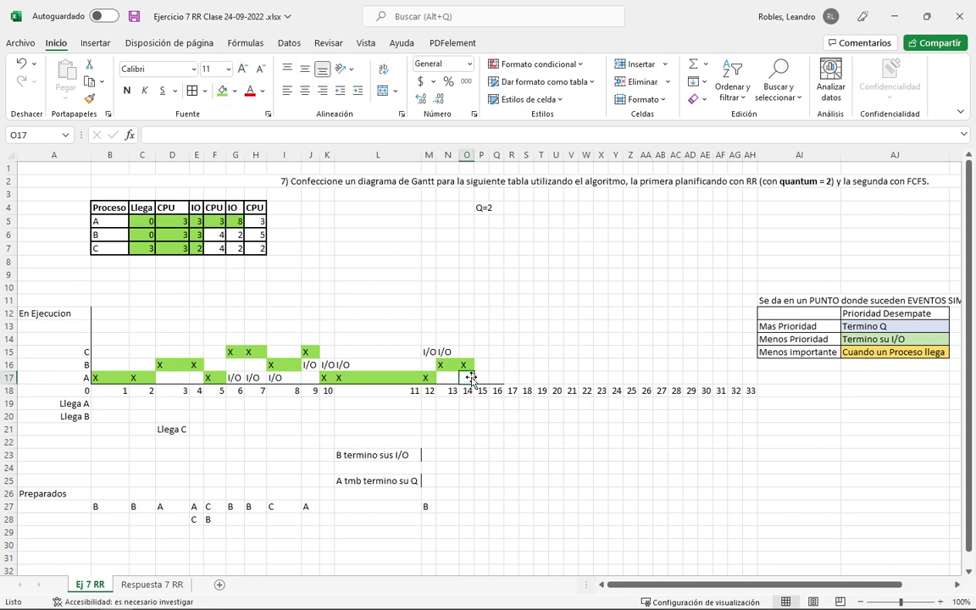
type("I")
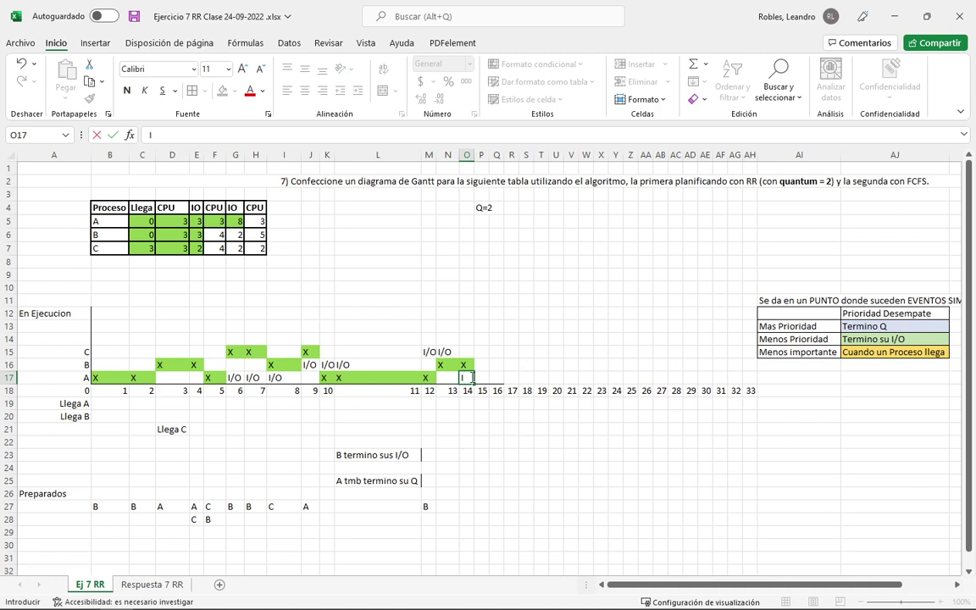
type("/O")
key("Return")
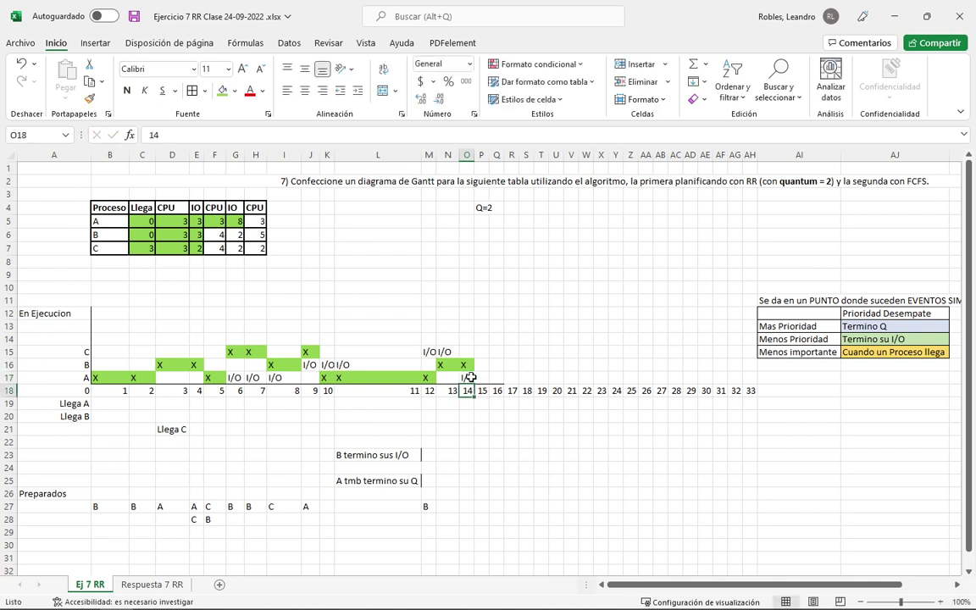
Copy the "I/O" mark from O17 into P17 through V17, covering times 15 to 21 for A.
left_click(470, 378)
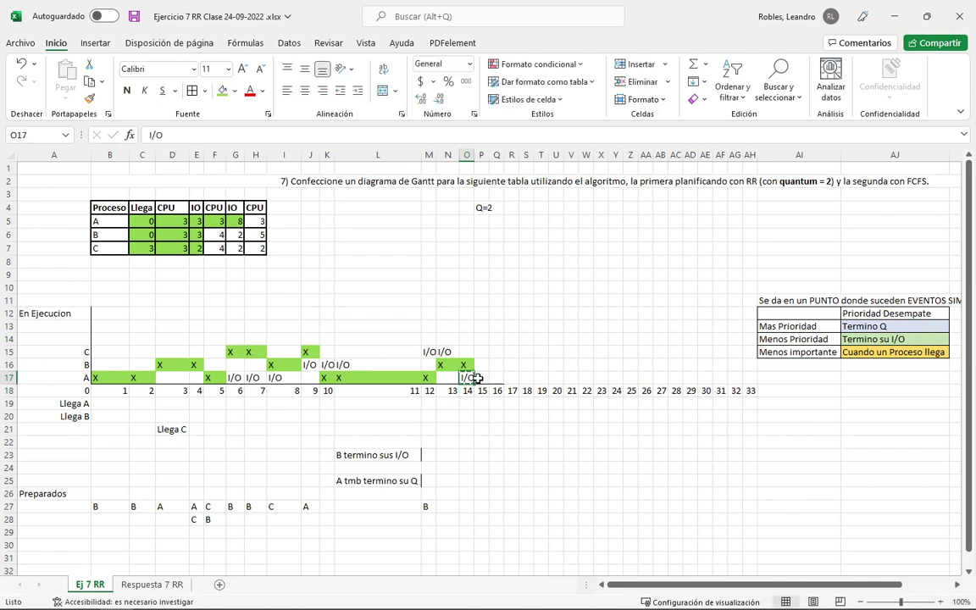
key("ctrl+c")
left_click(483, 378)
key("ctrl+v")
left_click(500, 378)
key("ctrl+v")
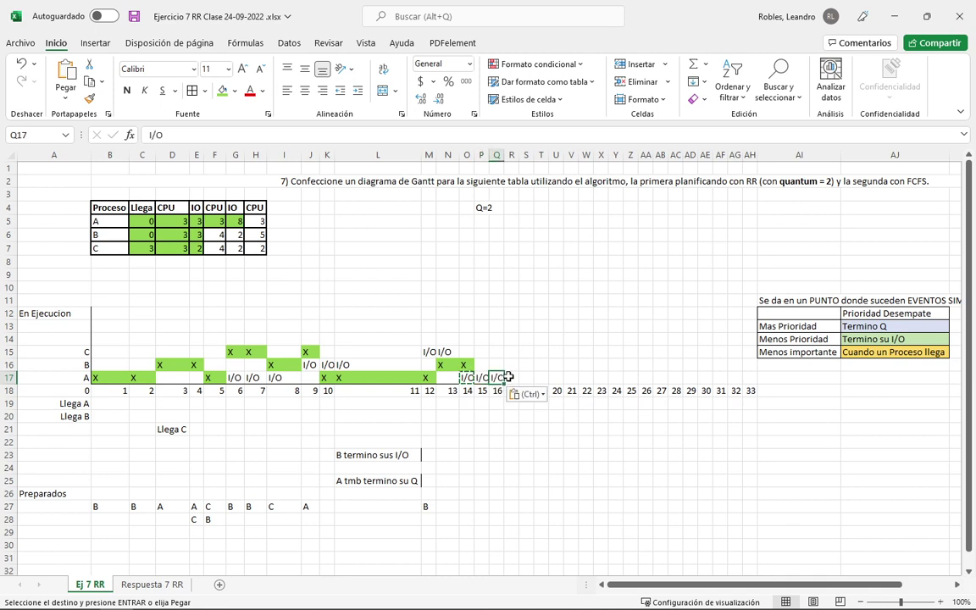
left_click(514, 377)
key("ctrl+v")
left_click(529, 378)
key("ctrl+v")
left_click(543, 377)
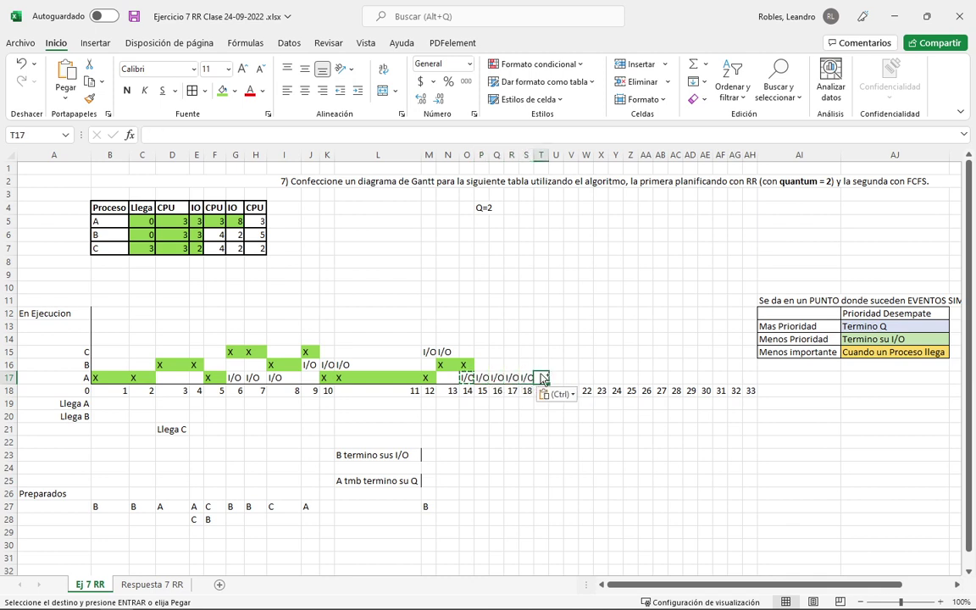
key("ctrl+v")
left_click(556, 378)
key("ctrl+v")
left_click(571, 378)
key("ctrl+v")
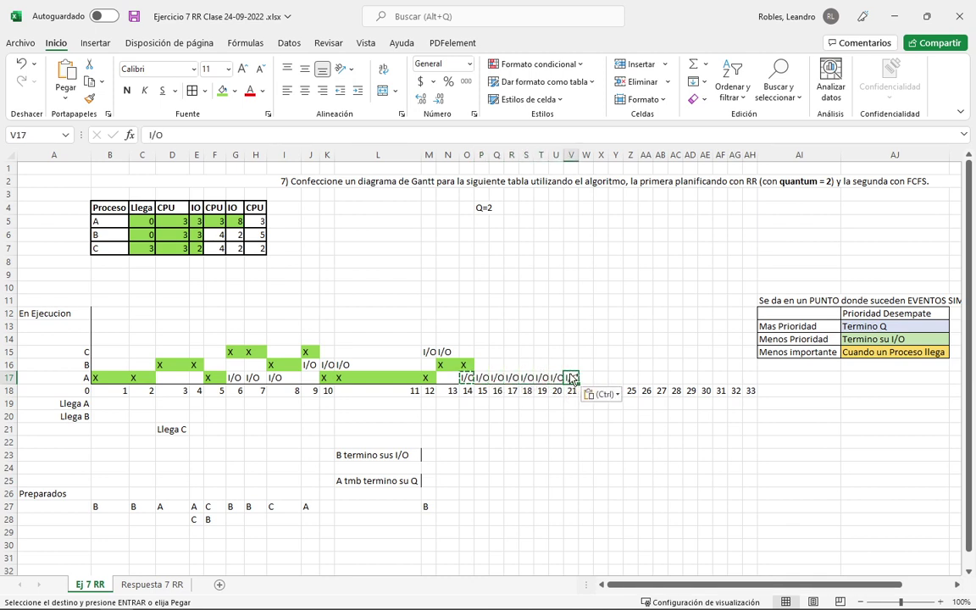
left_click(748, 364)
left_click(708, 418)
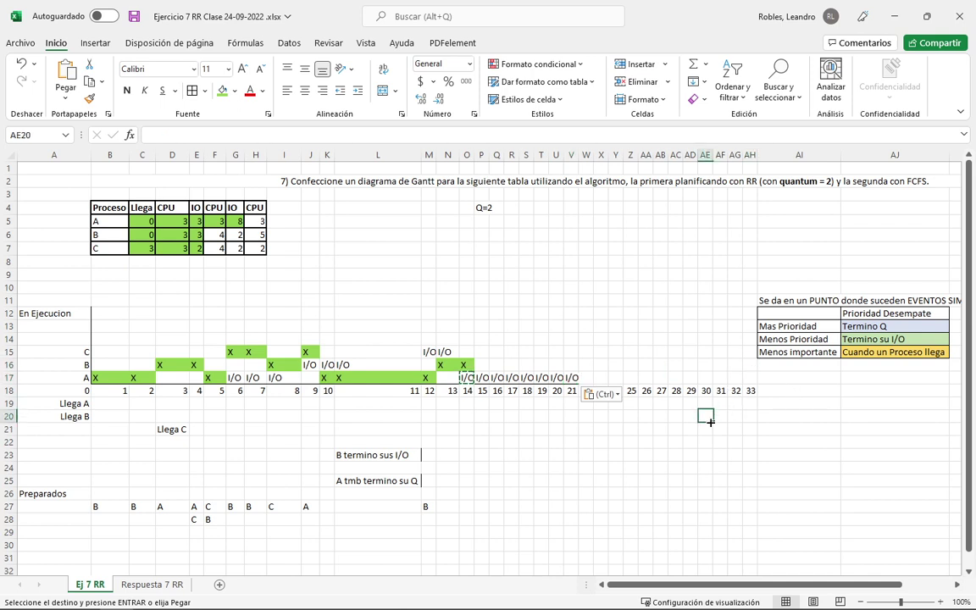
key("Escape")
Extend the Gantt chart's time axis by adding a bottom border to V17:AH17.
left_click(646, 455)
left_click(591, 395)
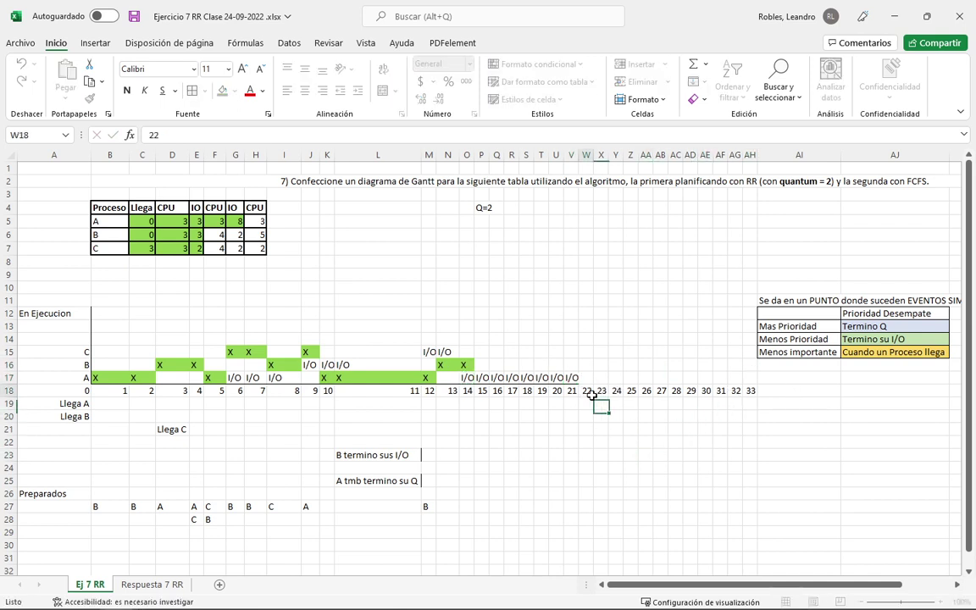
left_click_drag(572, 378, 744, 378)
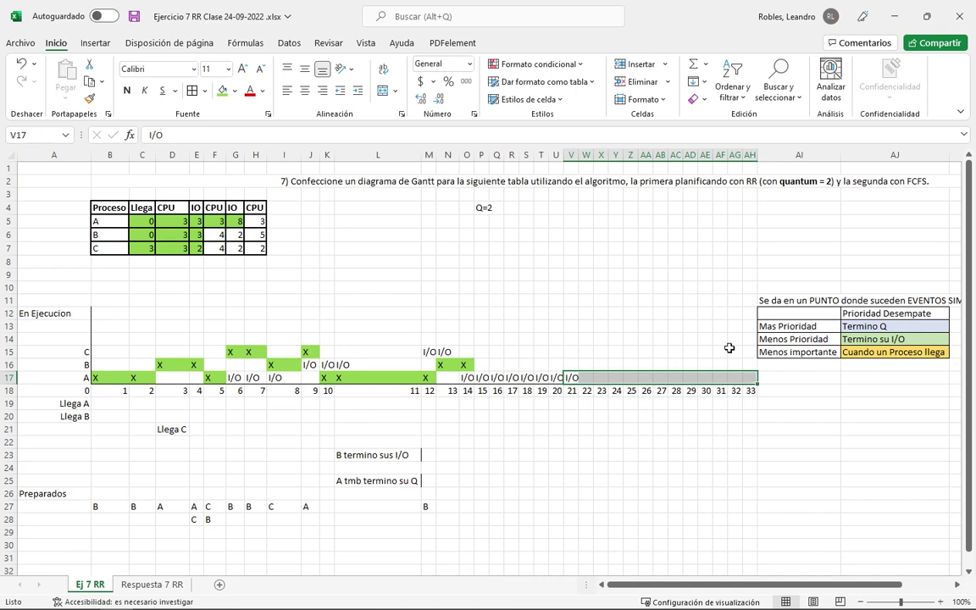
left_click(205, 91)
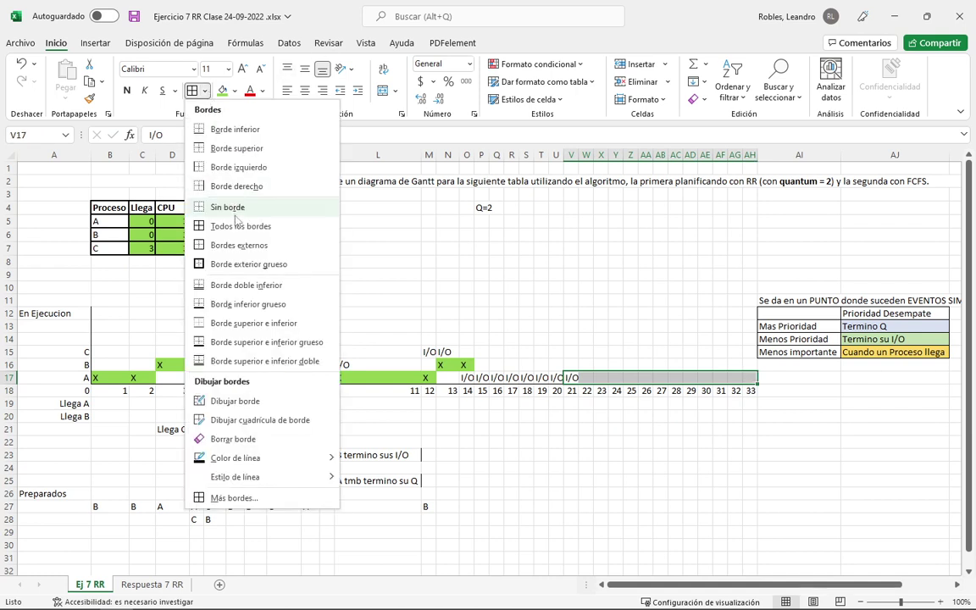
left_click(235, 129)
left_click(669, 342)
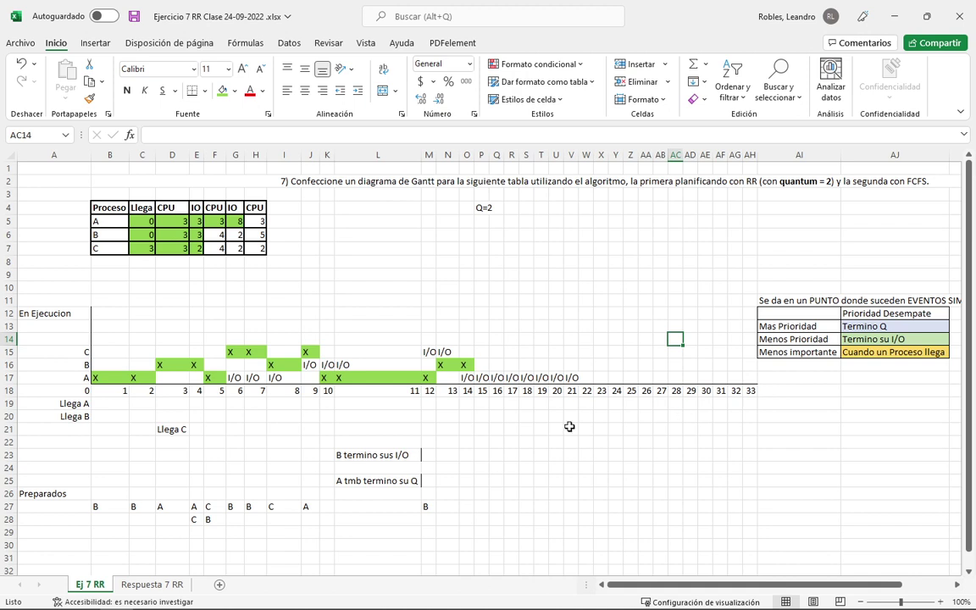
Enter "C" in O27 of the Preparados queue, under time 14.
left_click(481, 364)
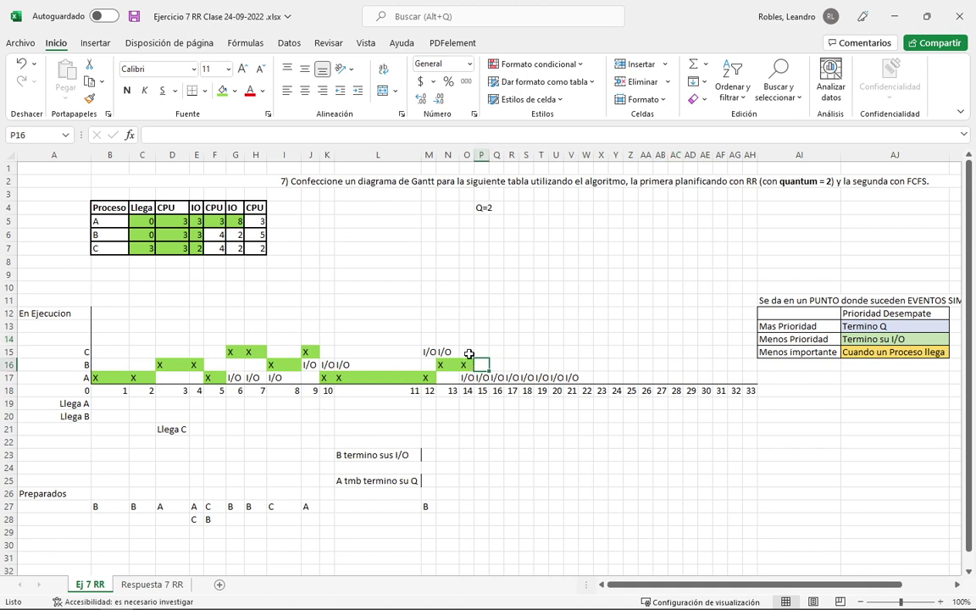
left_click(222, 91)
left_click_drag(447, 364, 472, 509)
left_click(448, 506)
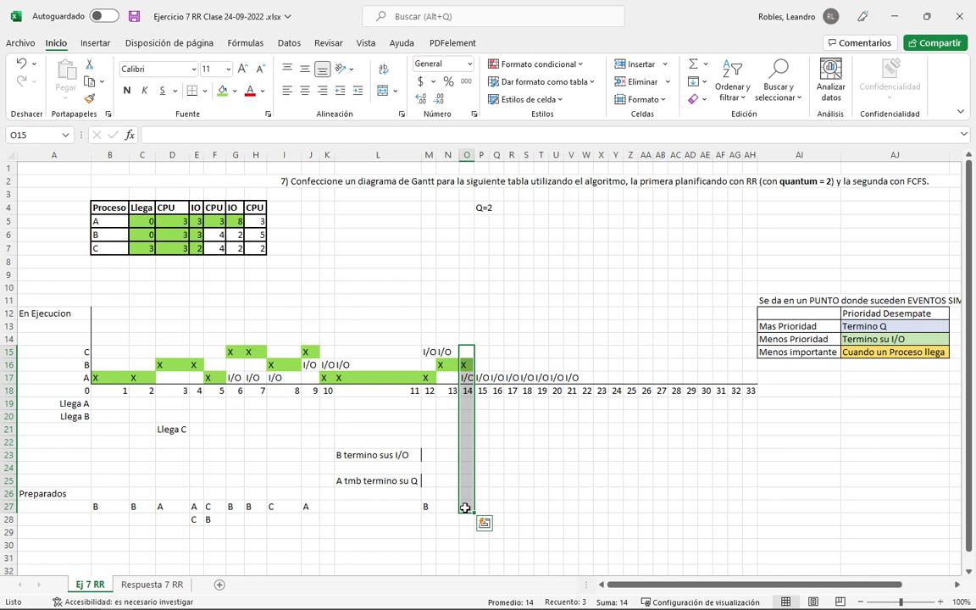
left_click(465, 507)
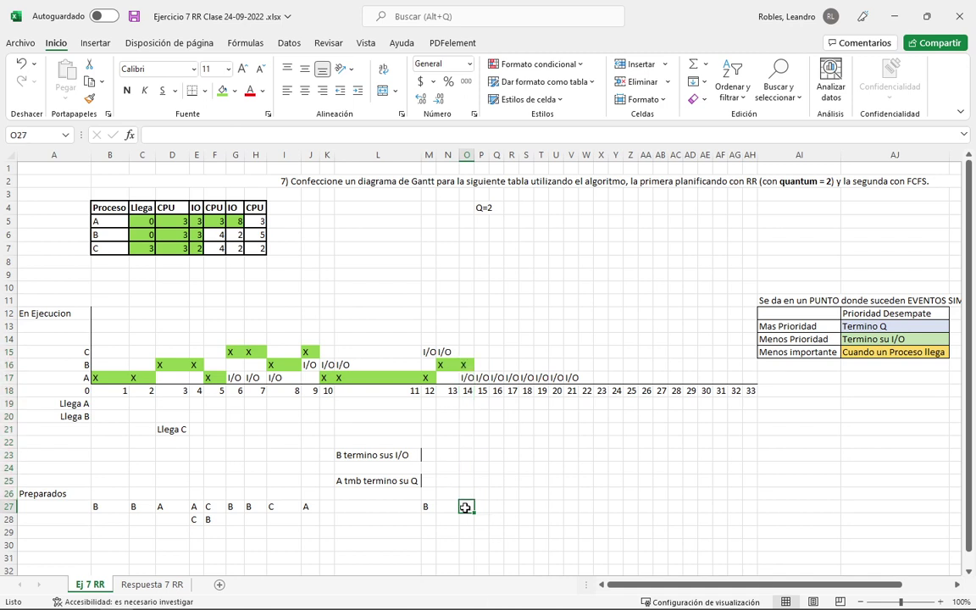
type("C")
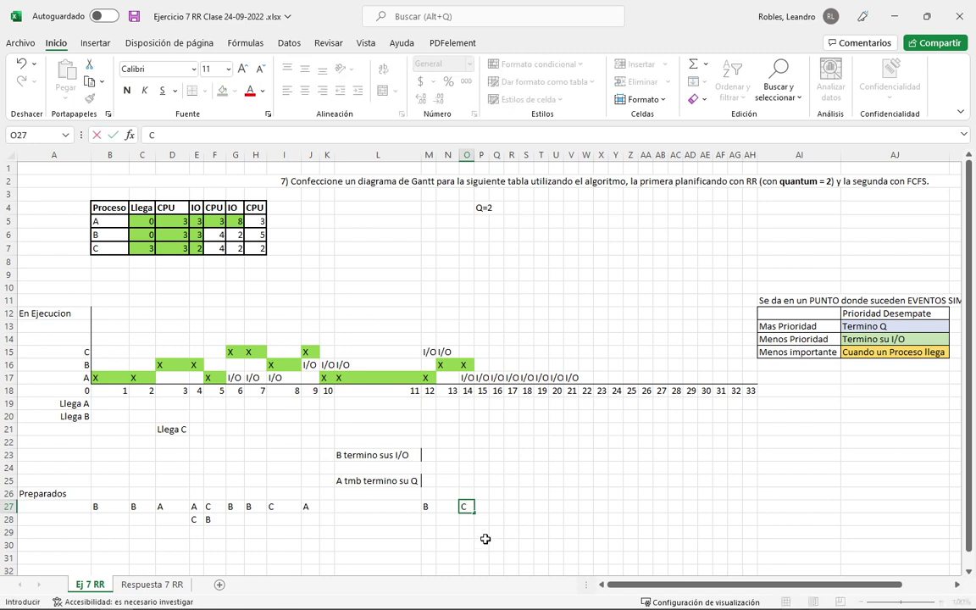
left_click(482, 533)
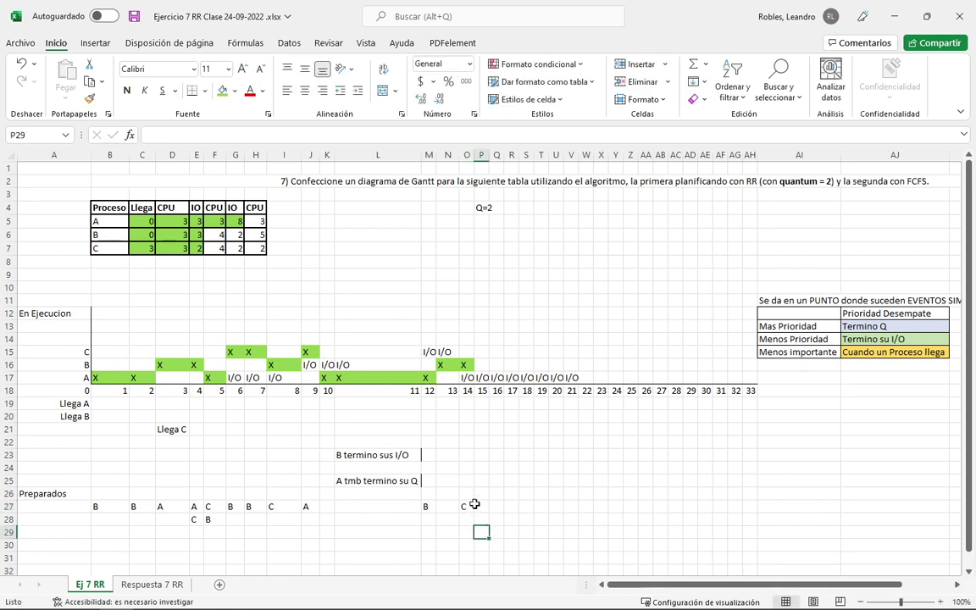
left_click(477, 350)
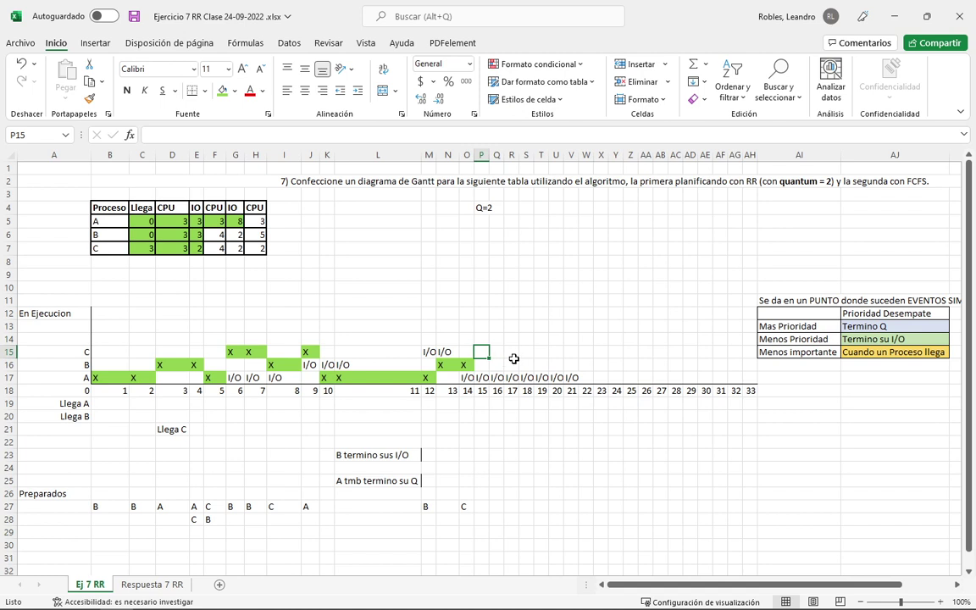
left_click(464, 364)
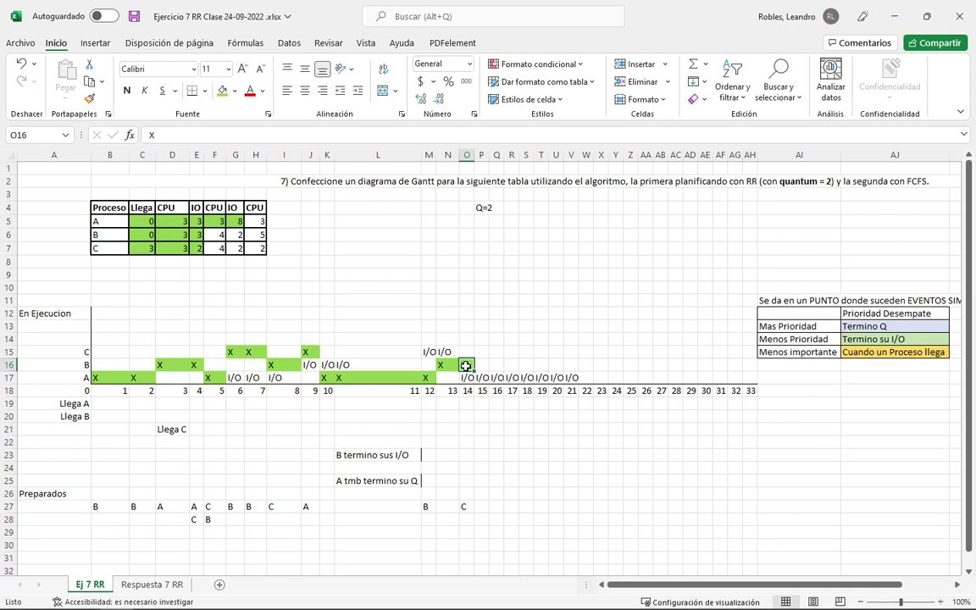
left_click(482, 506)
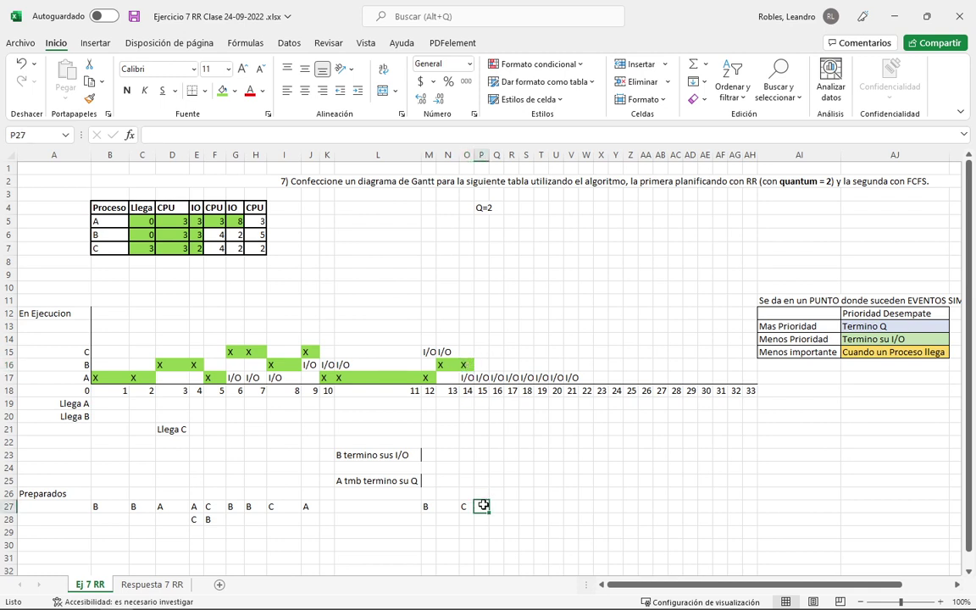
Enter "B" in P27 of the Preparados queue and mark "X" in P15 and Q15 on C's row, above times 15 and 16.
type("B")
left_click(500, 505)
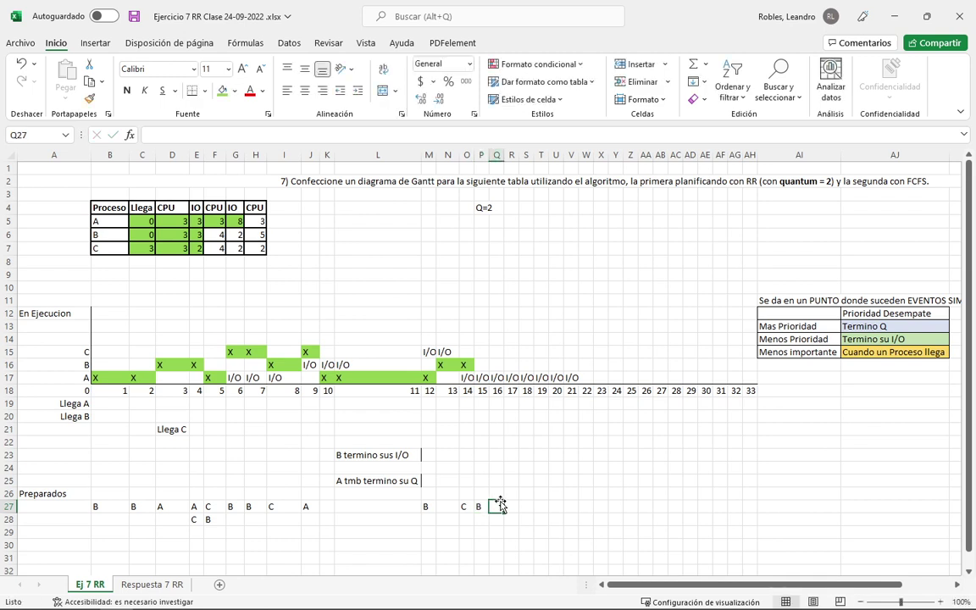
left_click(482, 350)
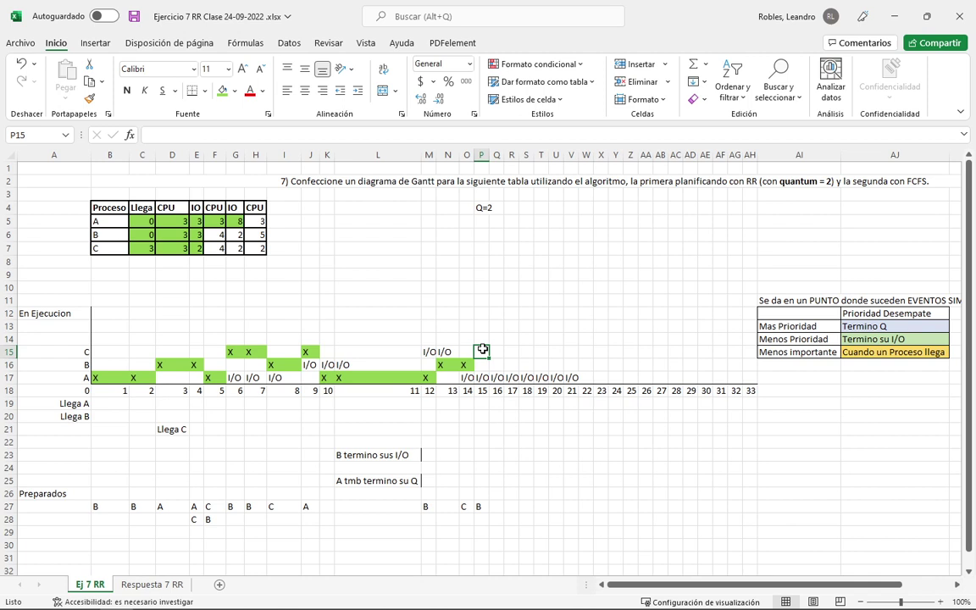
type("X")
key("Right")
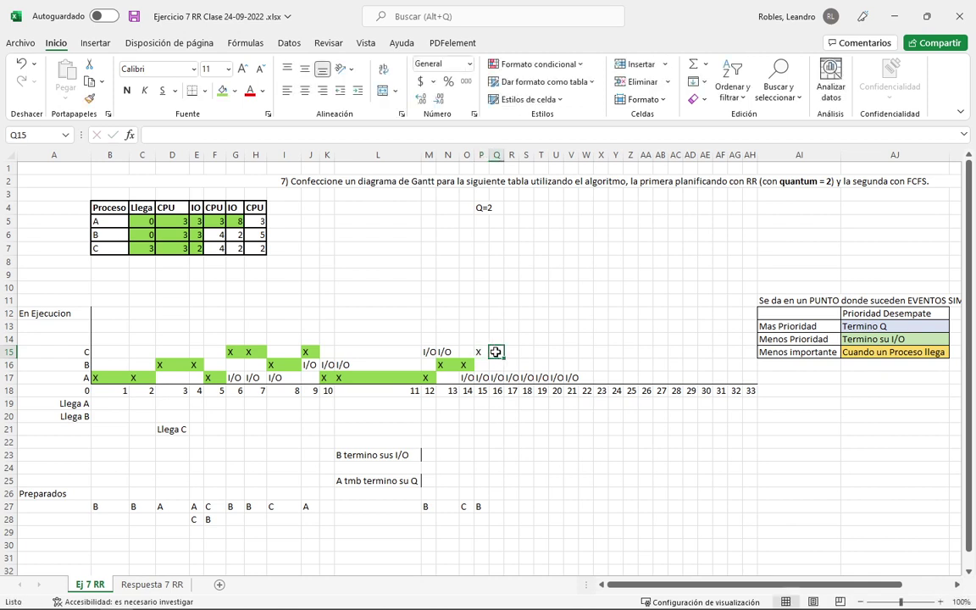
type("X")
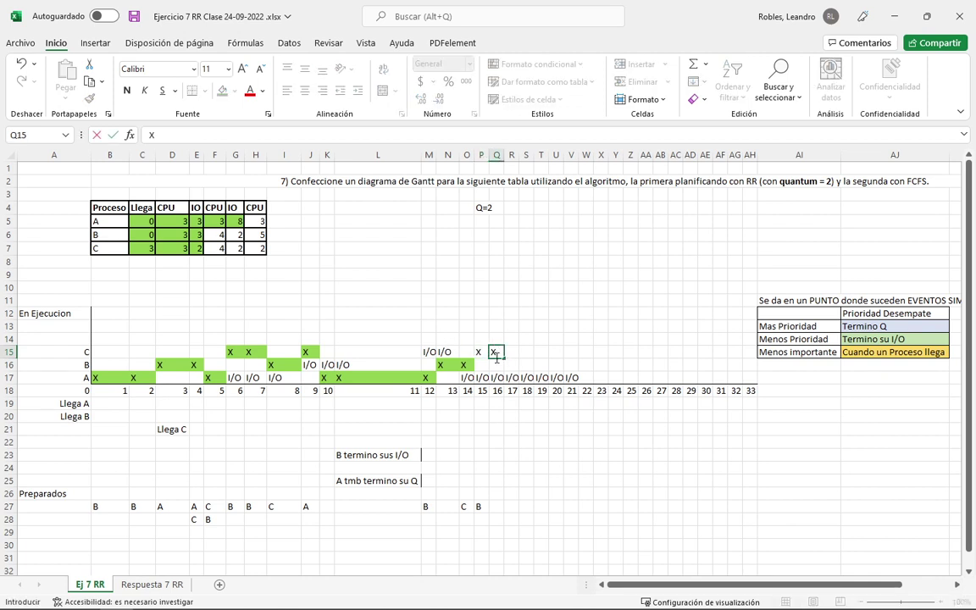
key("Return")
key("Right")
Fill C's CPU marks in P15:Q15 with green and compare them with C's burst values in the process table.
left_click_drag(480, 348, 494, 351)
left_click(222, 91)
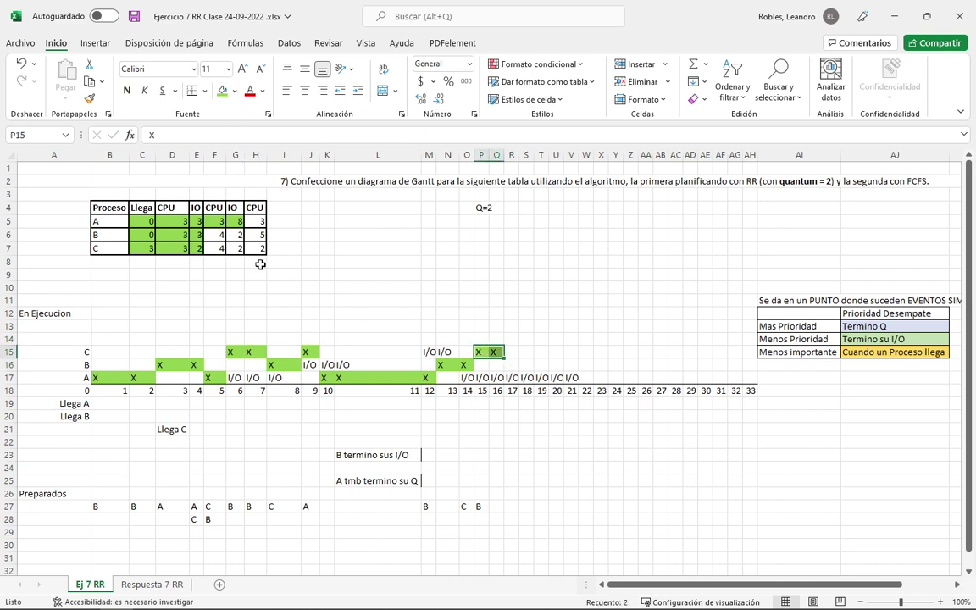
left_click(218, 247)
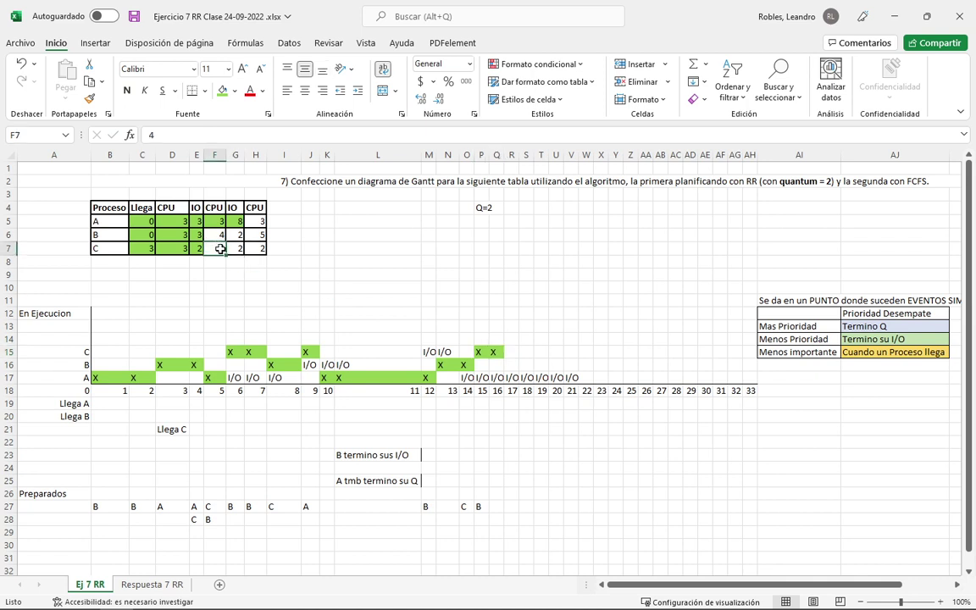
left_click(169, 246)
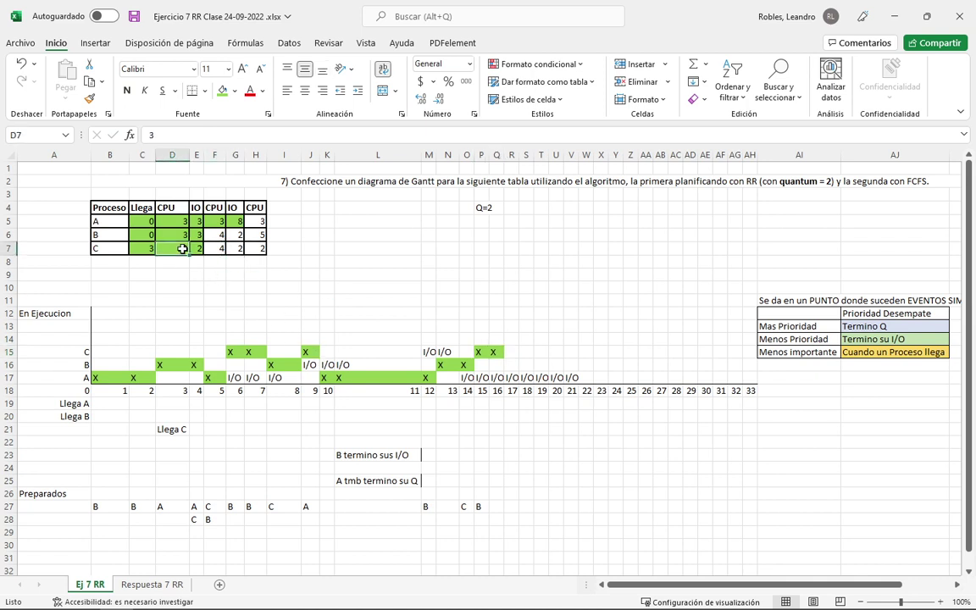
left_click_drag(482, 352, 493, 352)
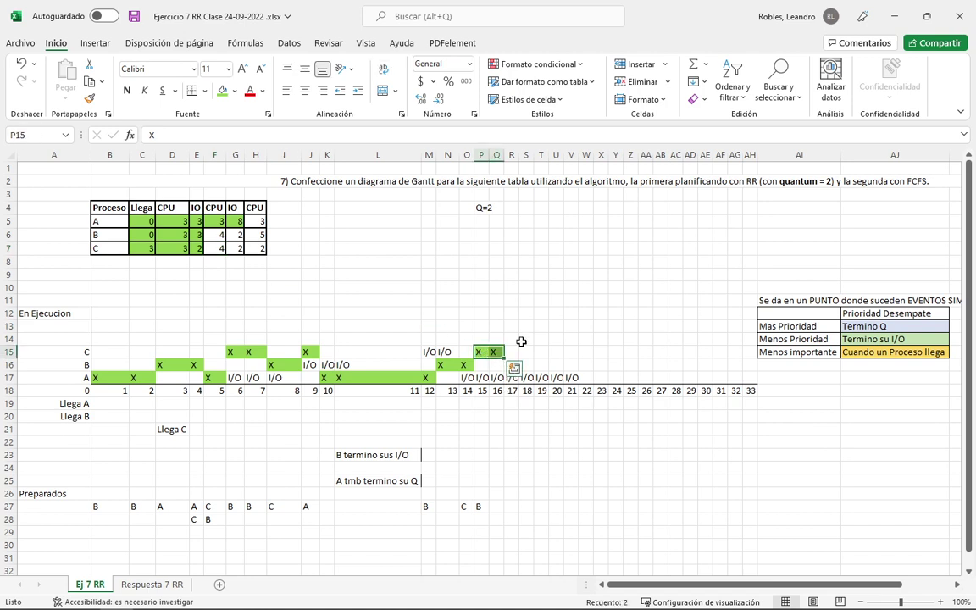
left_click(523, 341)
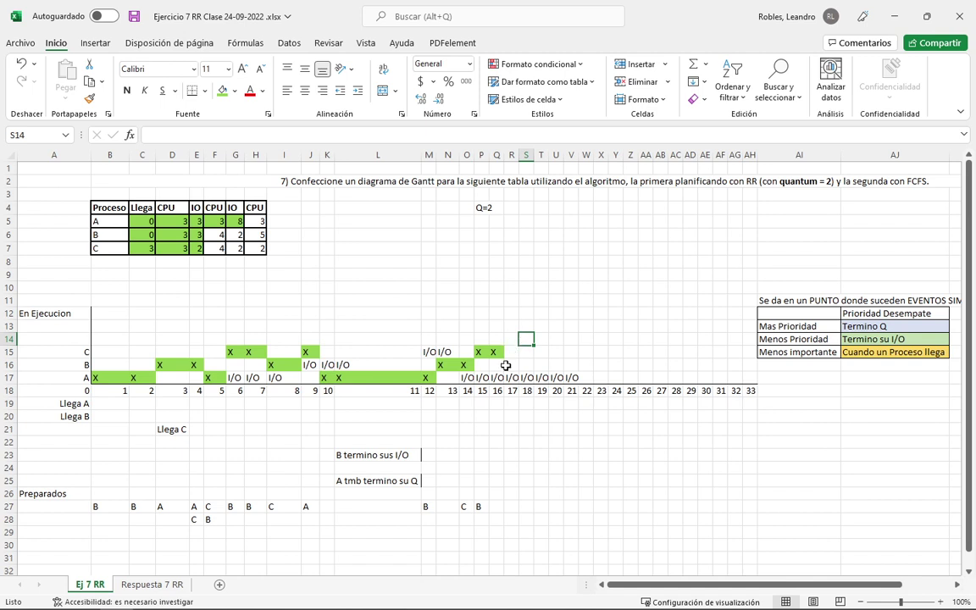
Enter "B" in Q27 of the Preparados queue, under time 16.
left_click(500, 505)
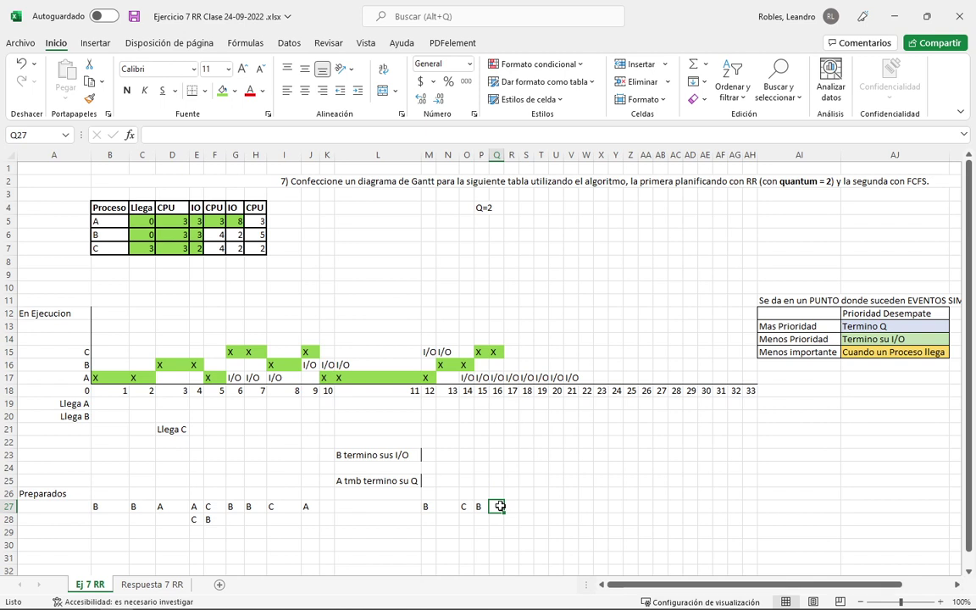
type("B")
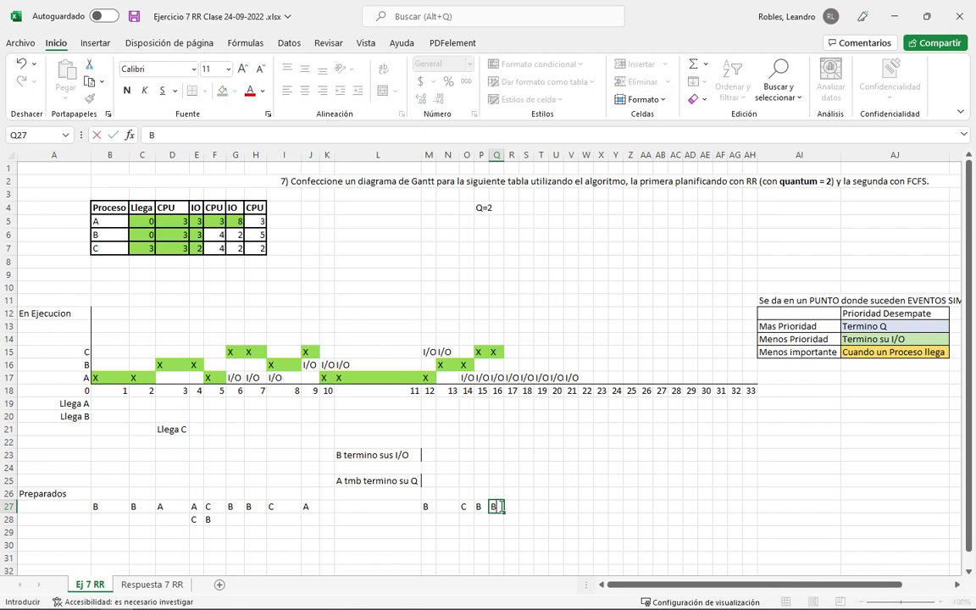
left_click(526, 377)
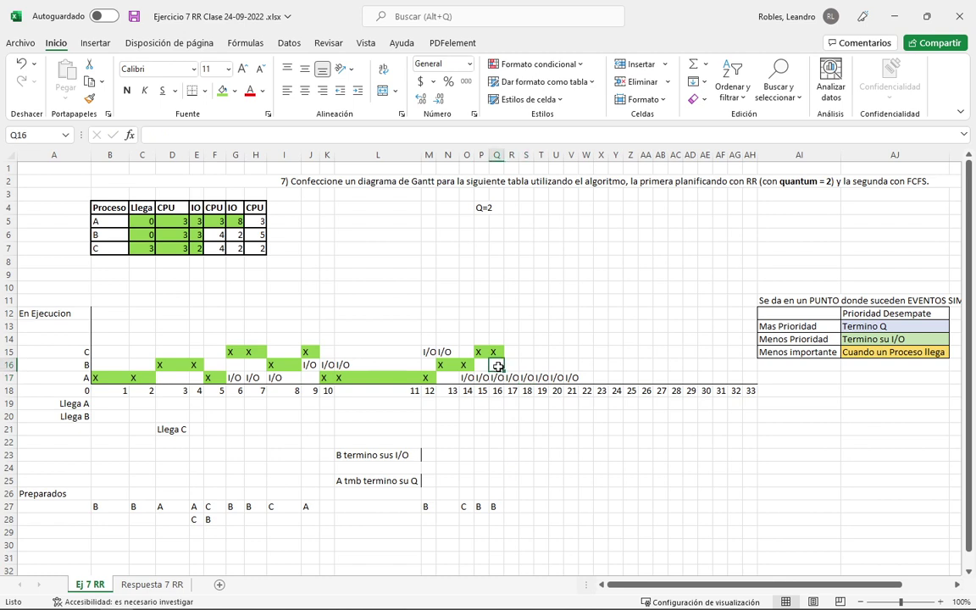
Check the second CPU bursts of B and C, and mark "X" in R16 and S16 on B's row, above times 17 and 18.
left_click(512, 352)
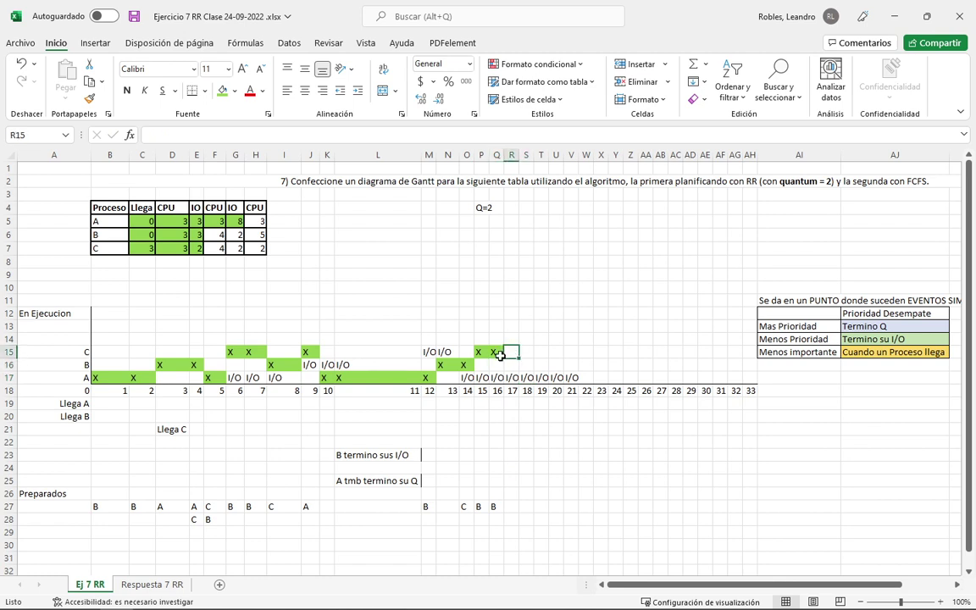
left_click(466, 365)
key("shift+Left")
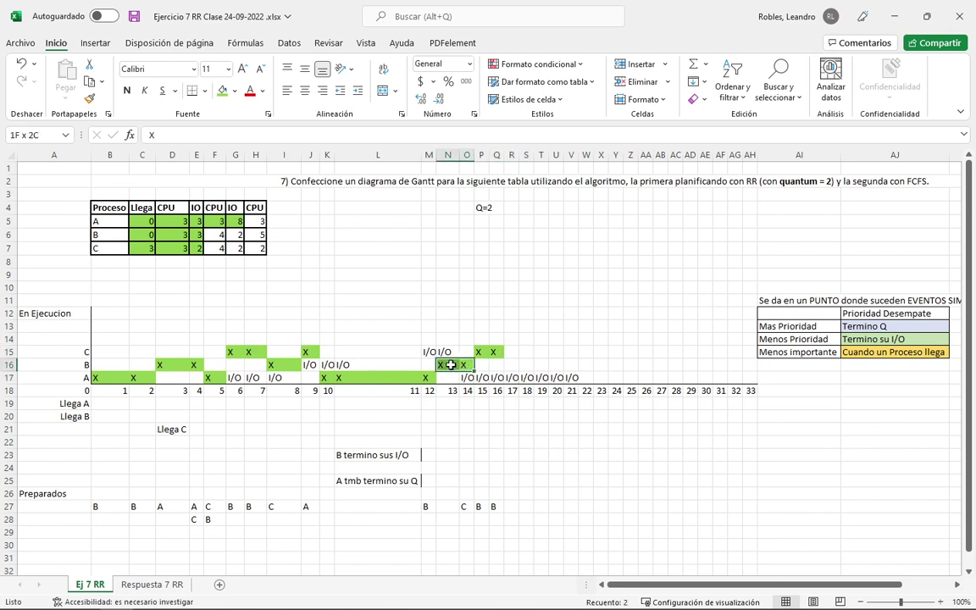
left_click(218, 234)
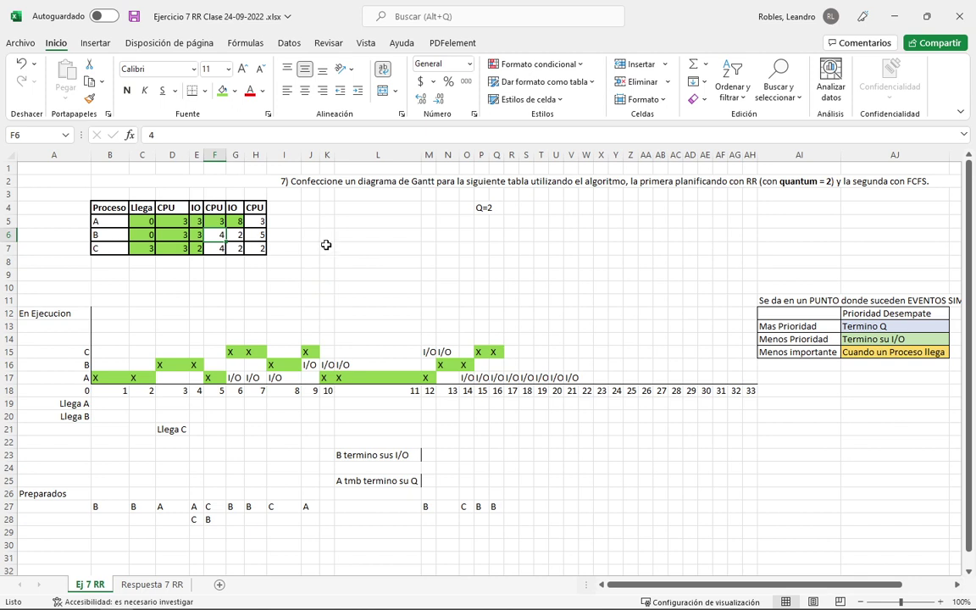
left_click(218, 248)
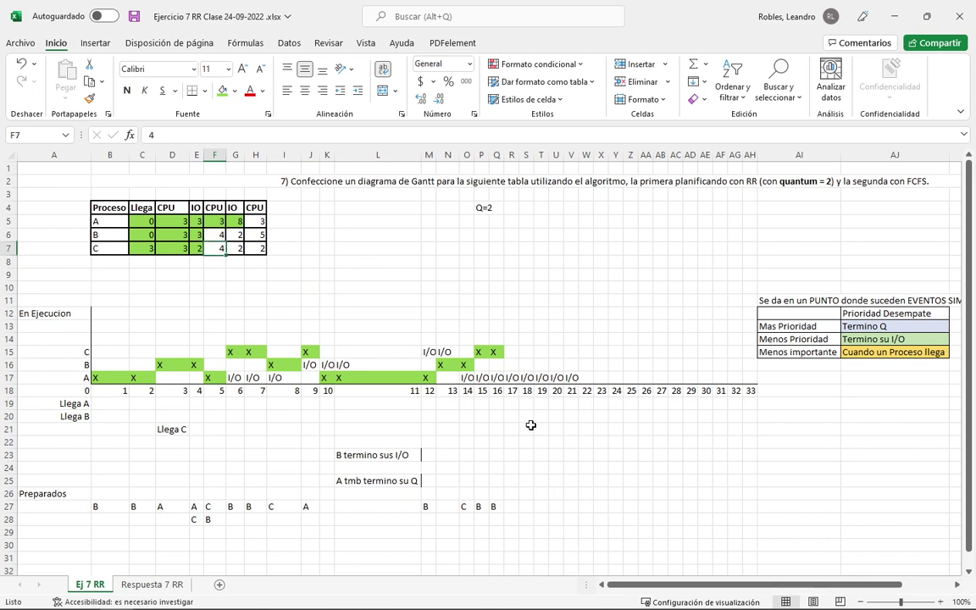
left_click(519, 365)
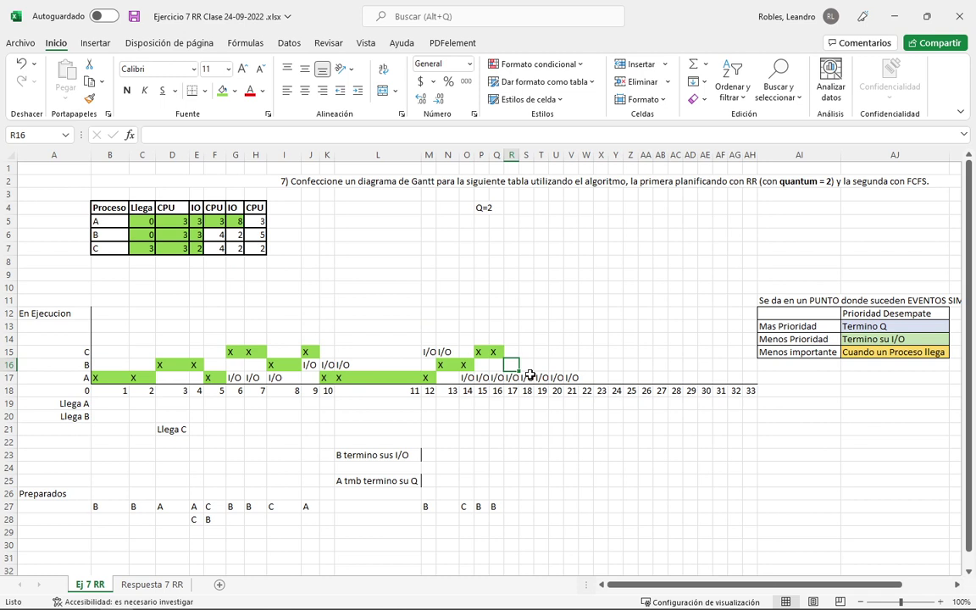
type("X")
key("Right")
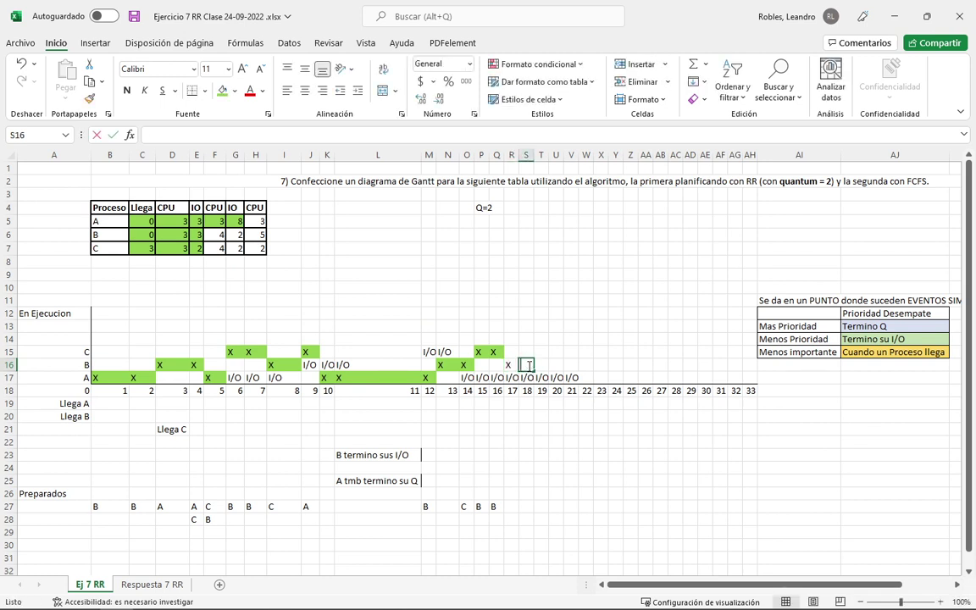
type("X")
Mark "X" in T15 and U15 on C's row, above times 19 and 20.
left_click(543, 353)
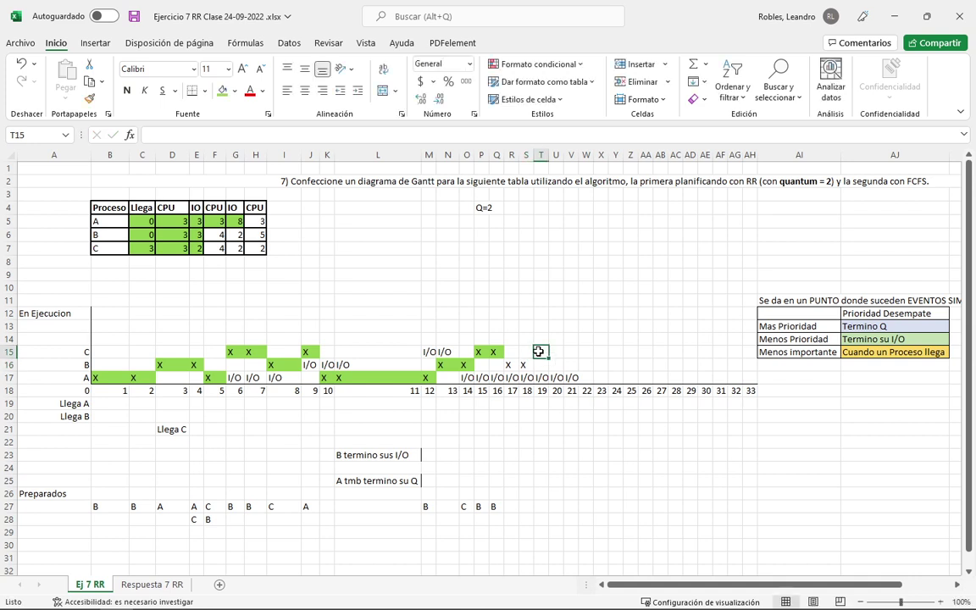
type("XX")
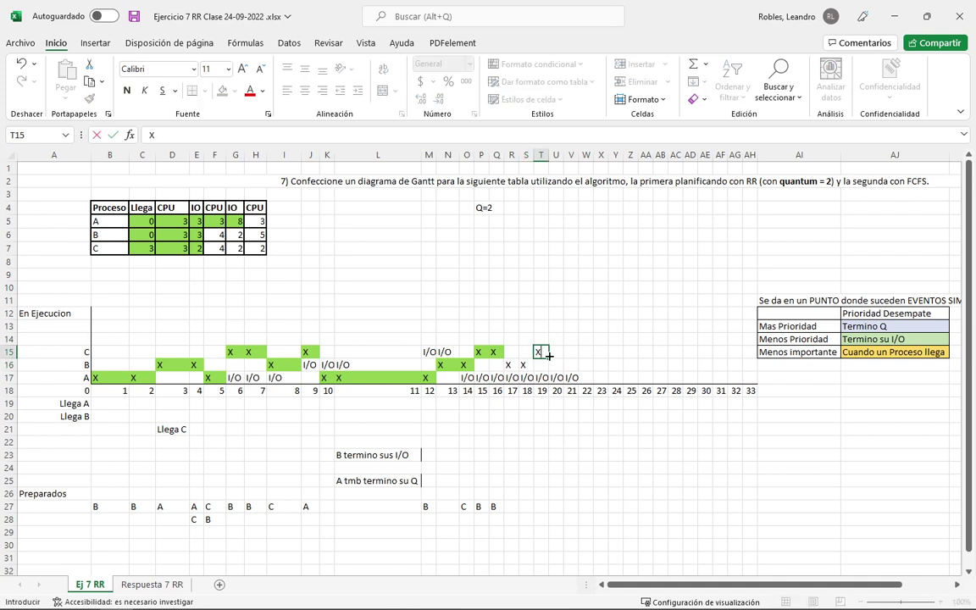
left_click(552, 353)
type("X")
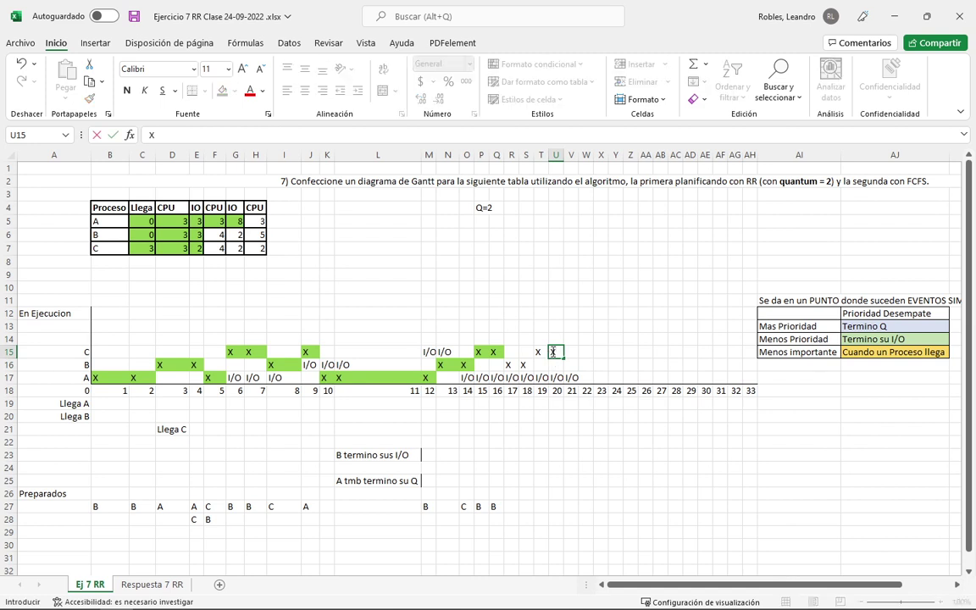
left_click_drag(495, 507, 483, 514)
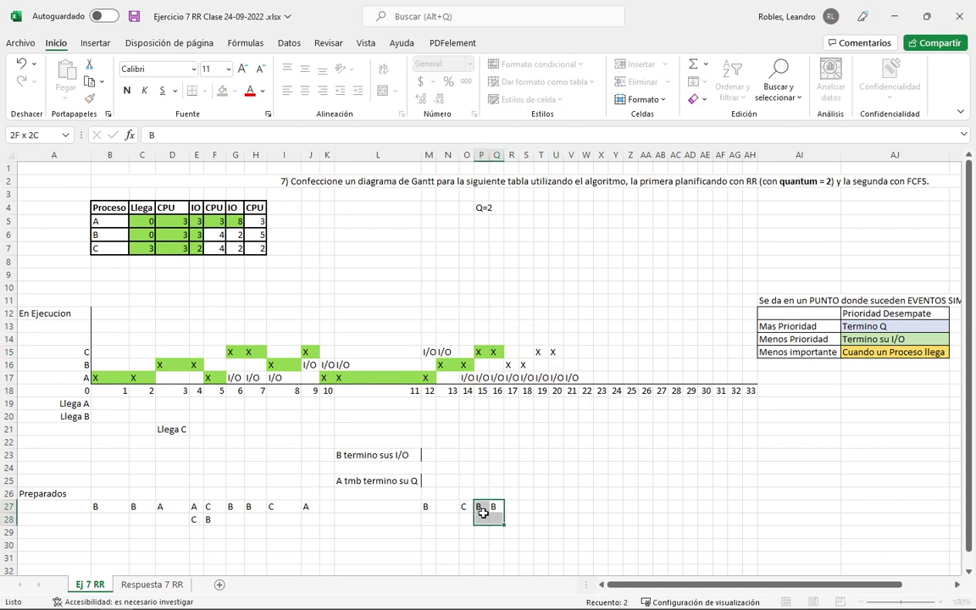
Fill B's CPU marks in R16:S16 with green.
left_click_drag(508, 364, 520, 364)
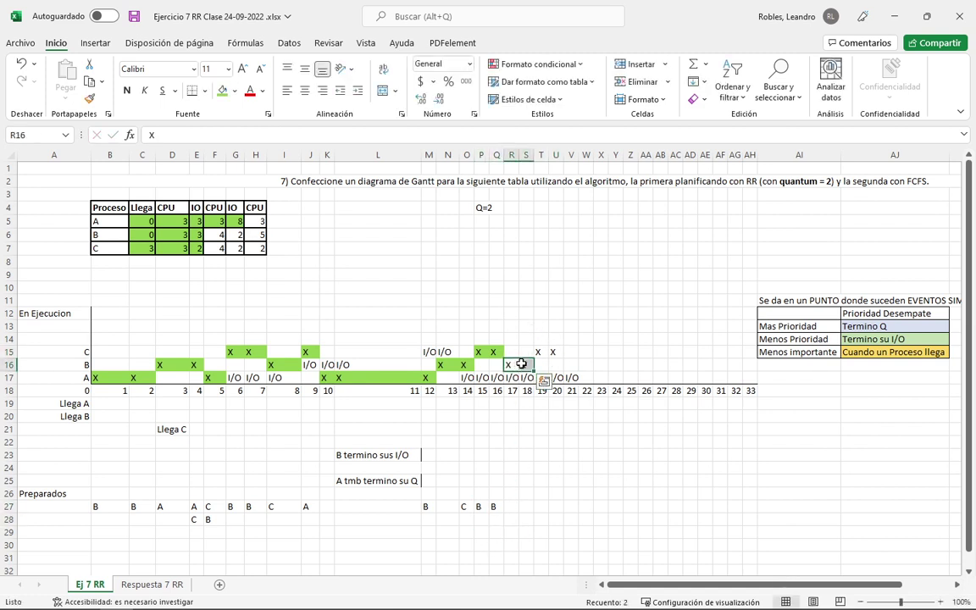
left_click(222, 91)
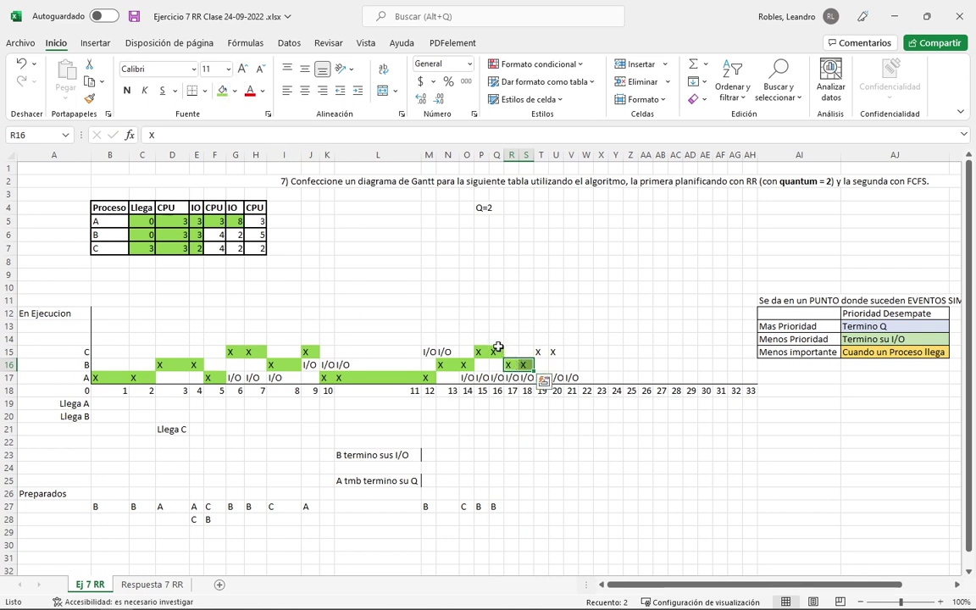
left_click(498, 351)
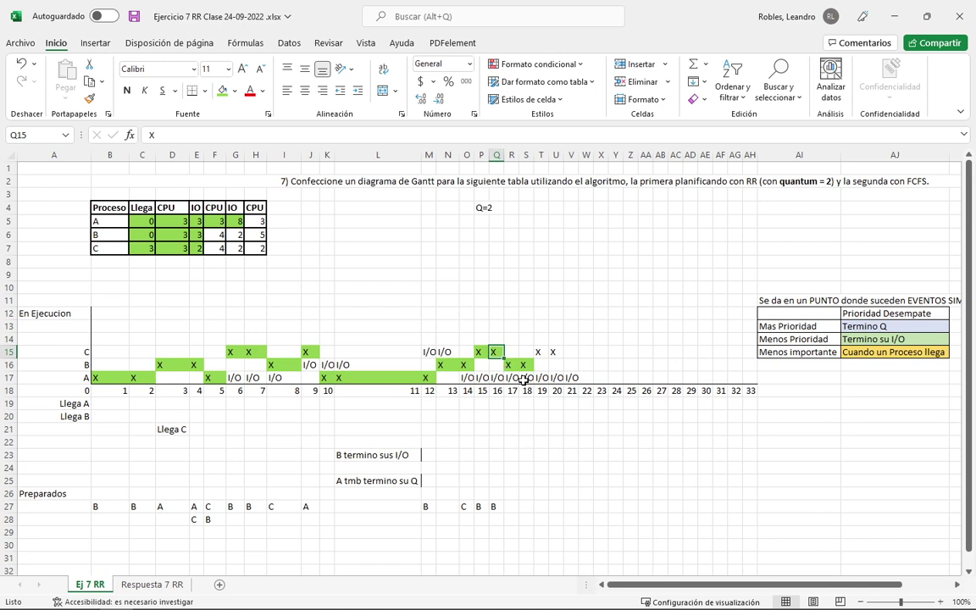
Enter "C" in R27 and S27 of the Preparados queue, under times 17 and 18.
left_click(510, 507)
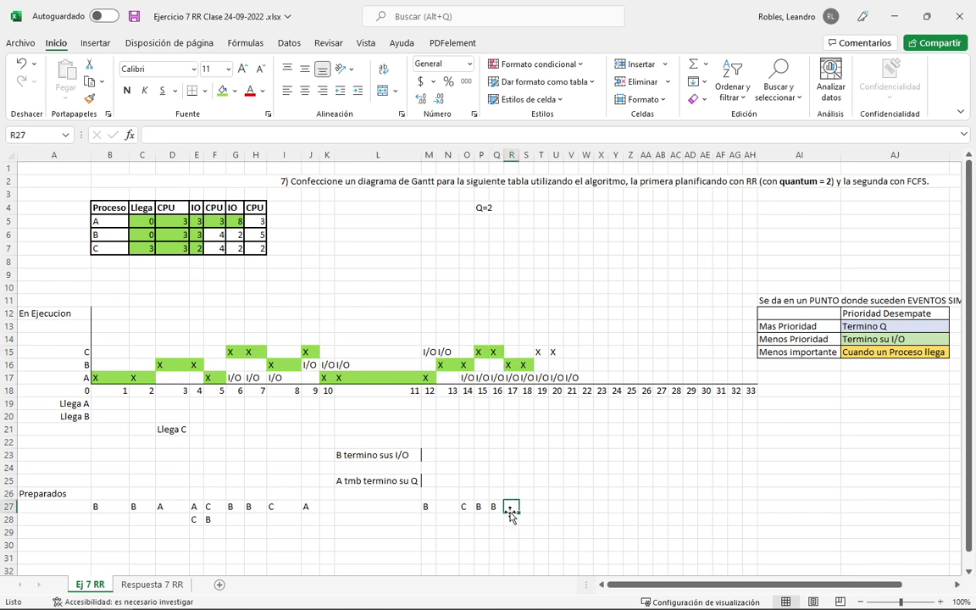
type("C")
left_click(523, 506)
type("C")
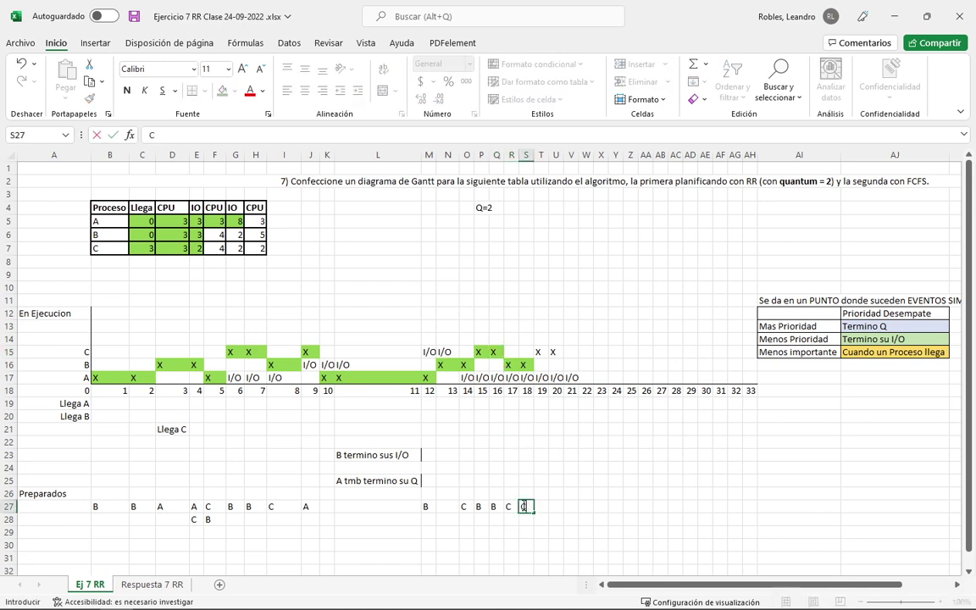
left_click(547, 517)
Fill C's CPU marks in T15:U15 and the second CPU bursts of B and C in F6:F7 with green.
left_click_drag(540, 351, 552, 350)
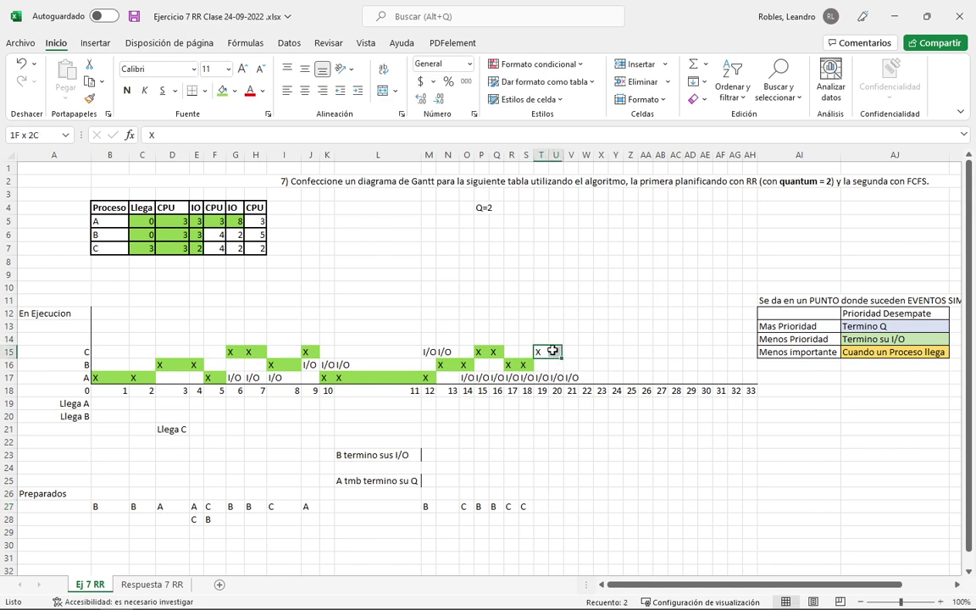
left_click(223, 93)
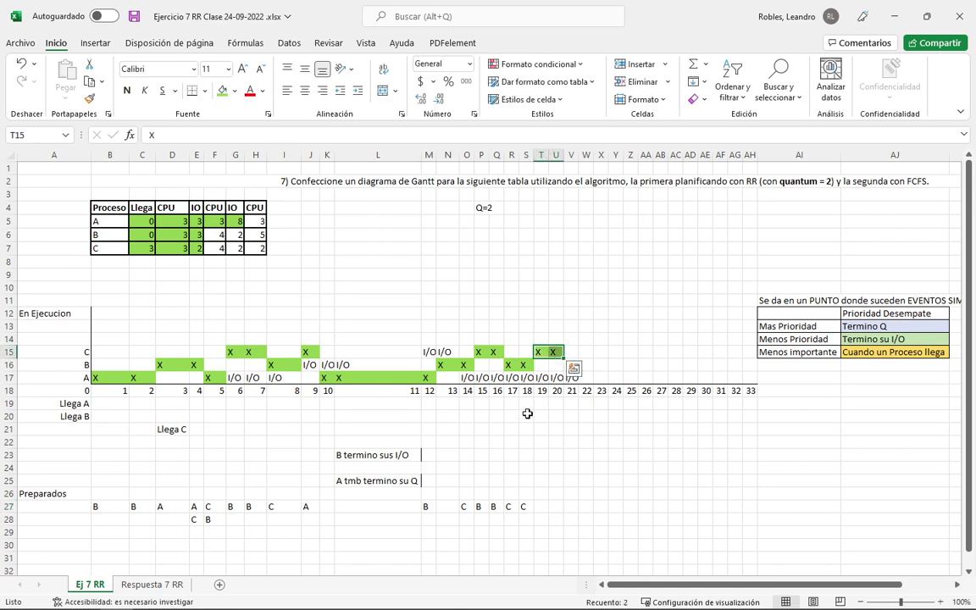
left_click(215, 235)
left_click(211, 249)
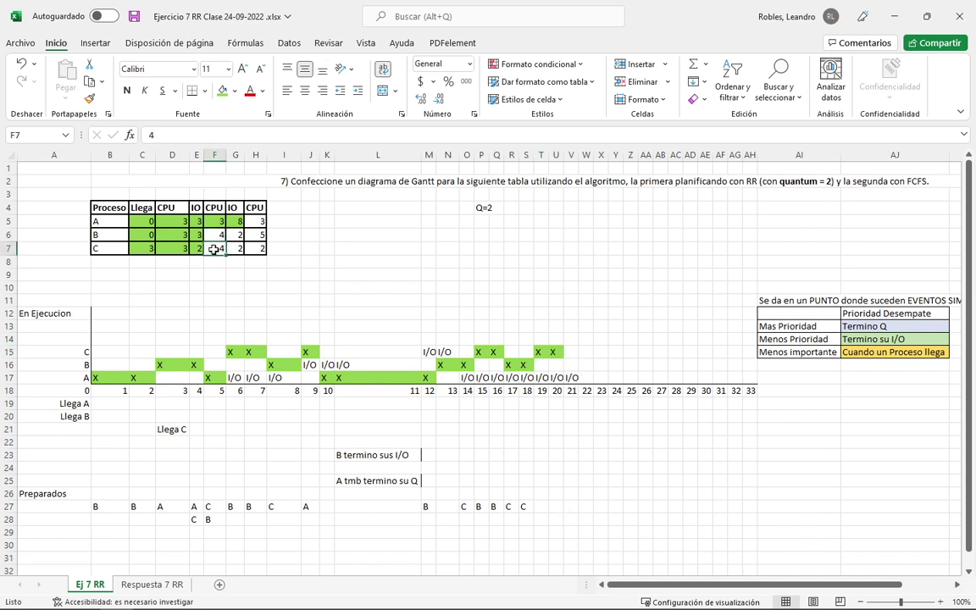
left_click(222, 91)
left_click(214, 235)
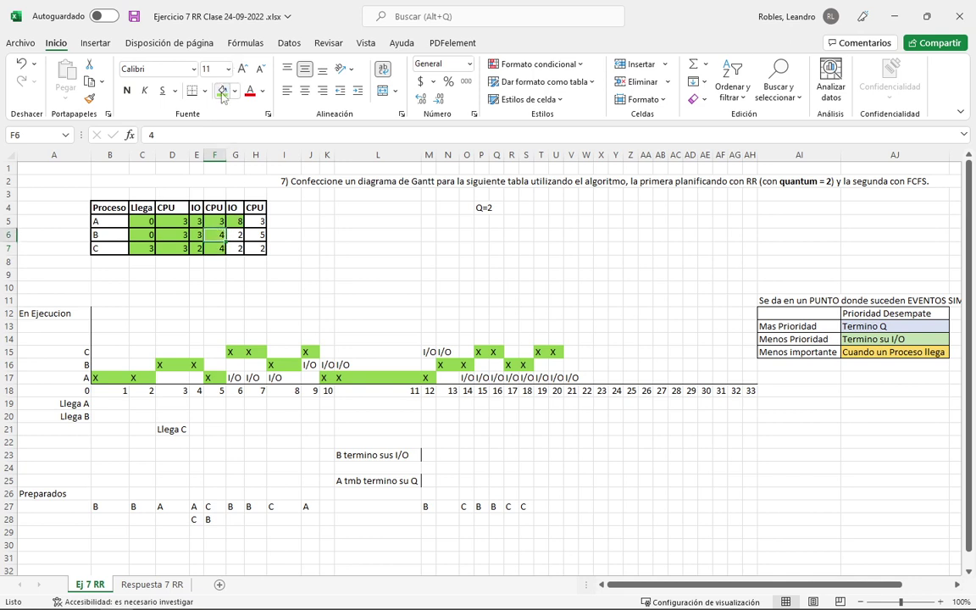
Enter "I/O" in W16 on B's row, above time 22.
left_click(572, 351)
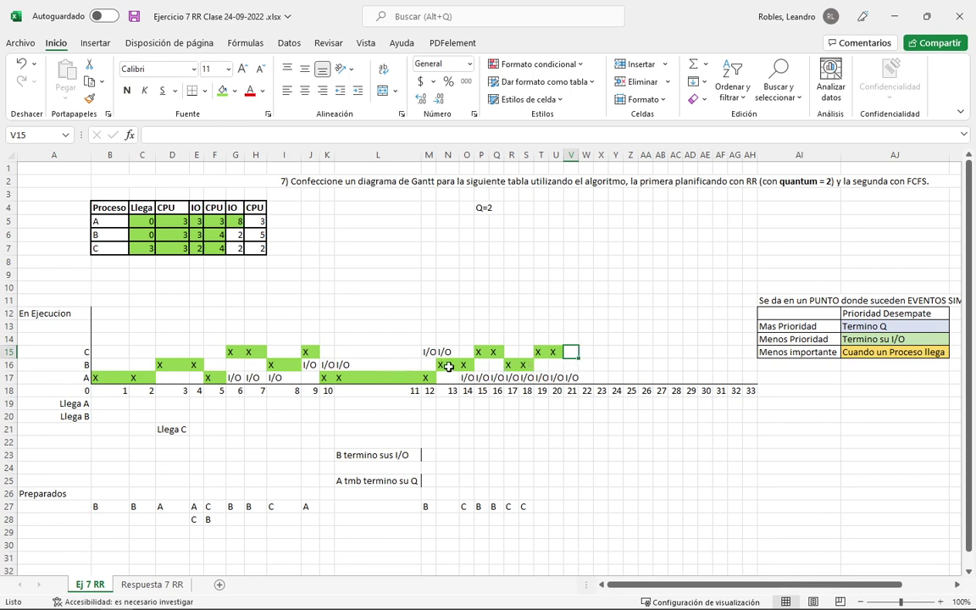
left_click_drag(449, 366, 526, 365)
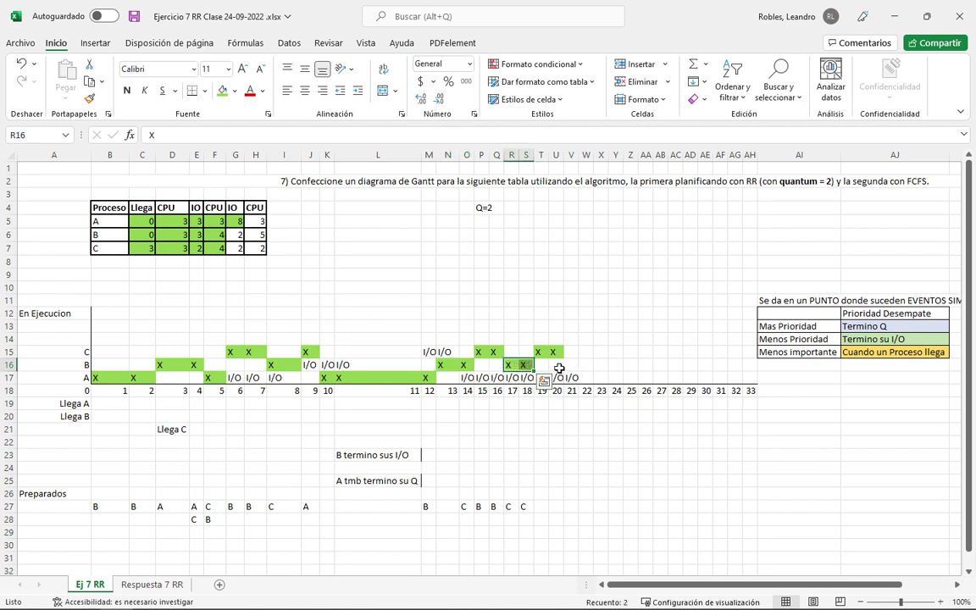
left_click(585, 365)
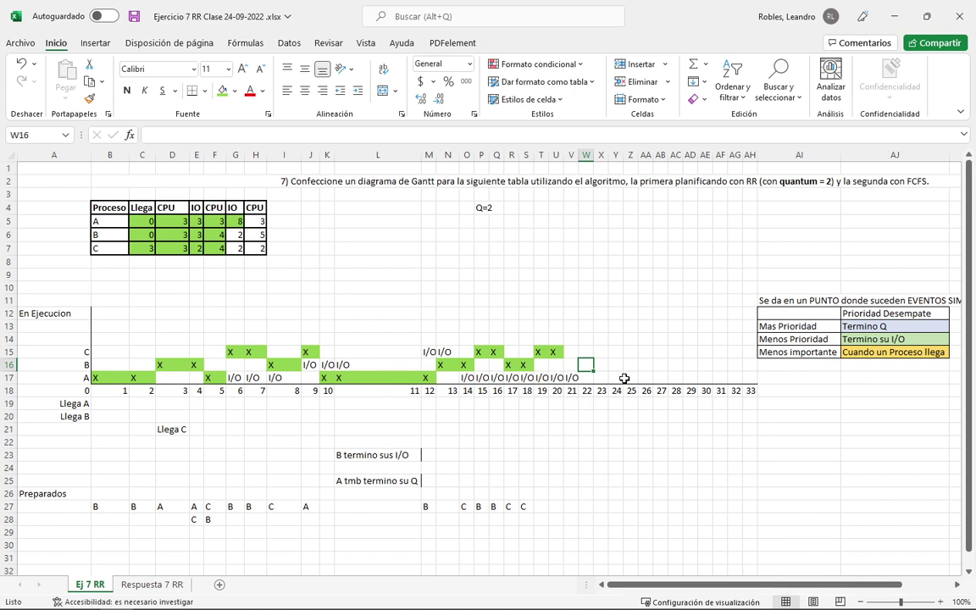
type("I/O")
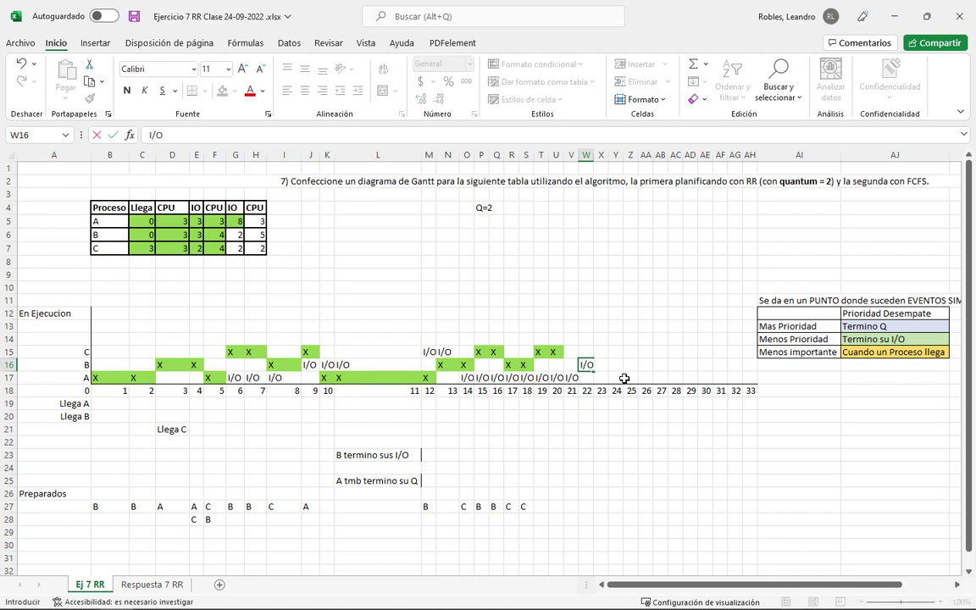
Copy B's "I/O" mark from W16 into X16, above time 23.
key("Return")
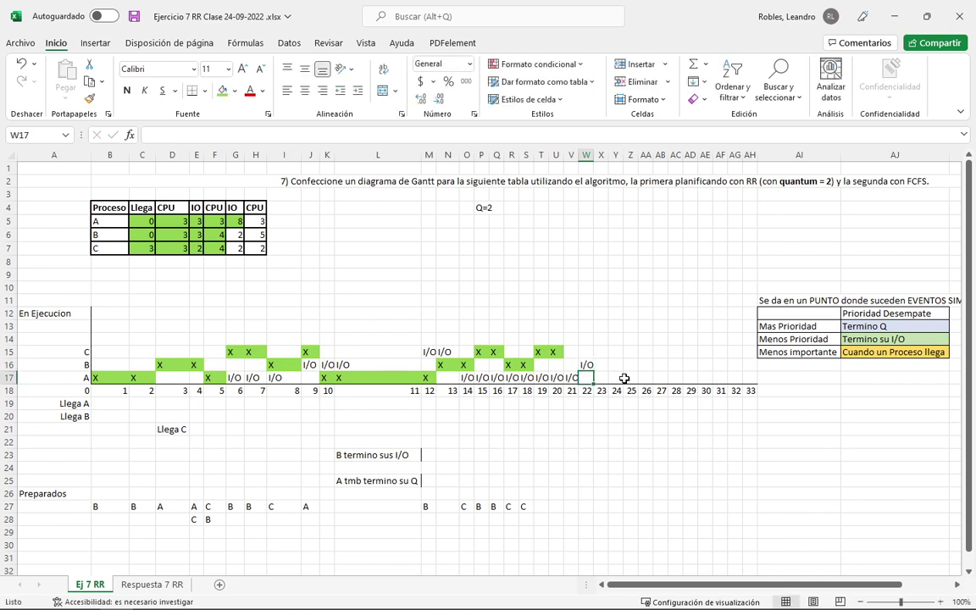
left_click(597, 364)
left_click(585, 364)
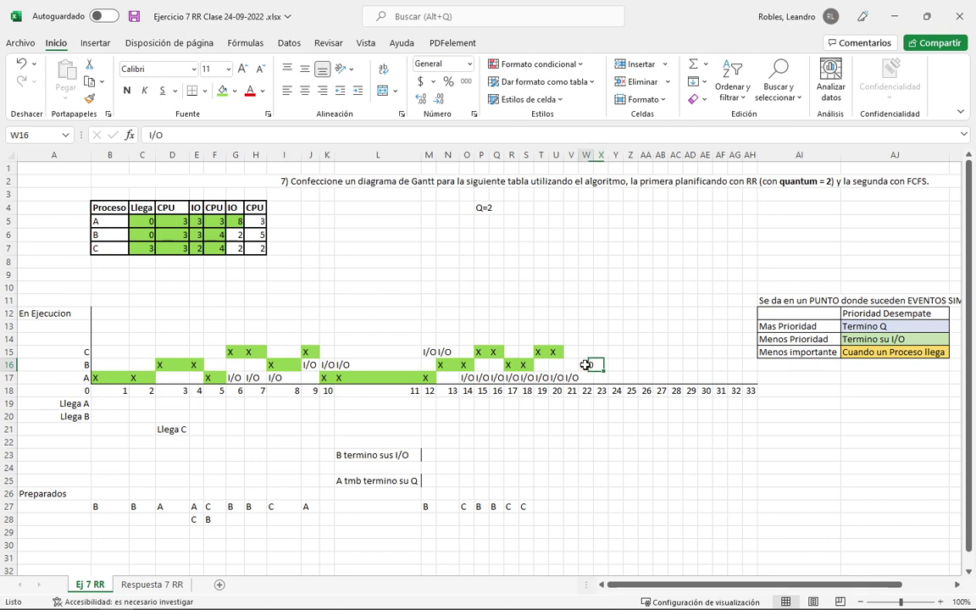
key("ctrl+c")
left_click(603, 364)
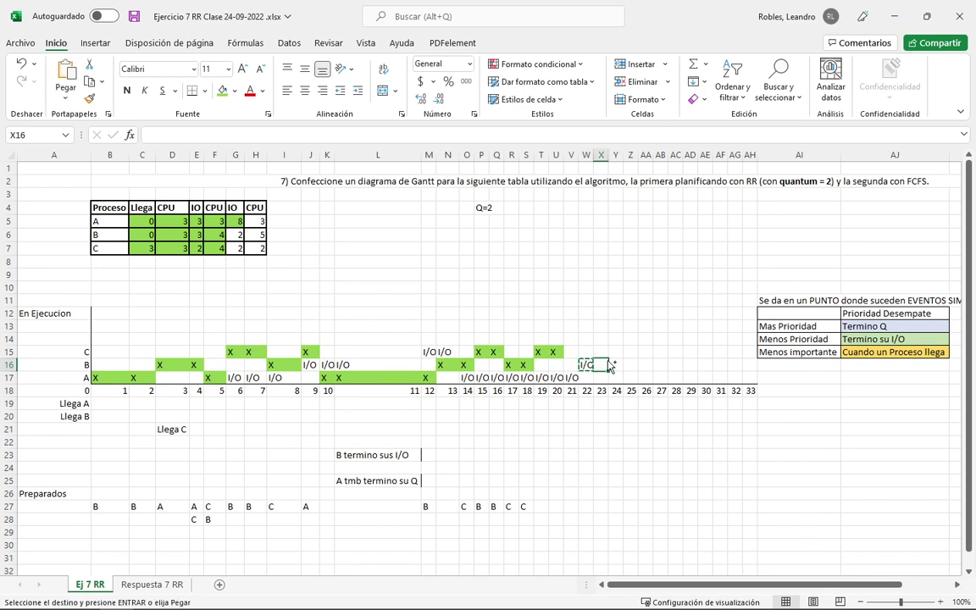
key("ctrl+v")
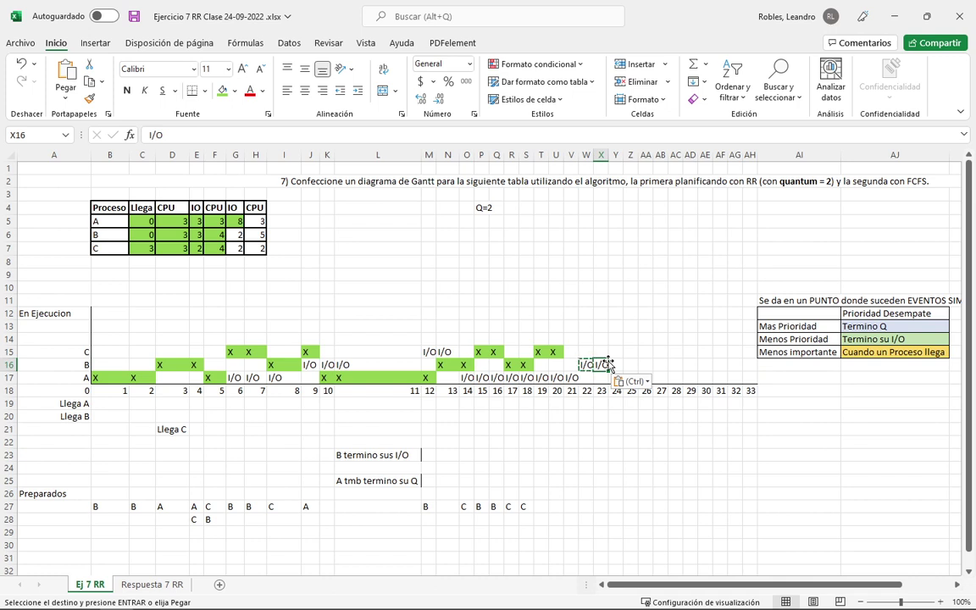
key("Up")
key("Right")
key("Right")
key("Right")
key("Right")
key("Right")
key("Right")
key("Right")
key("Right")
key("Right")
key("Right")
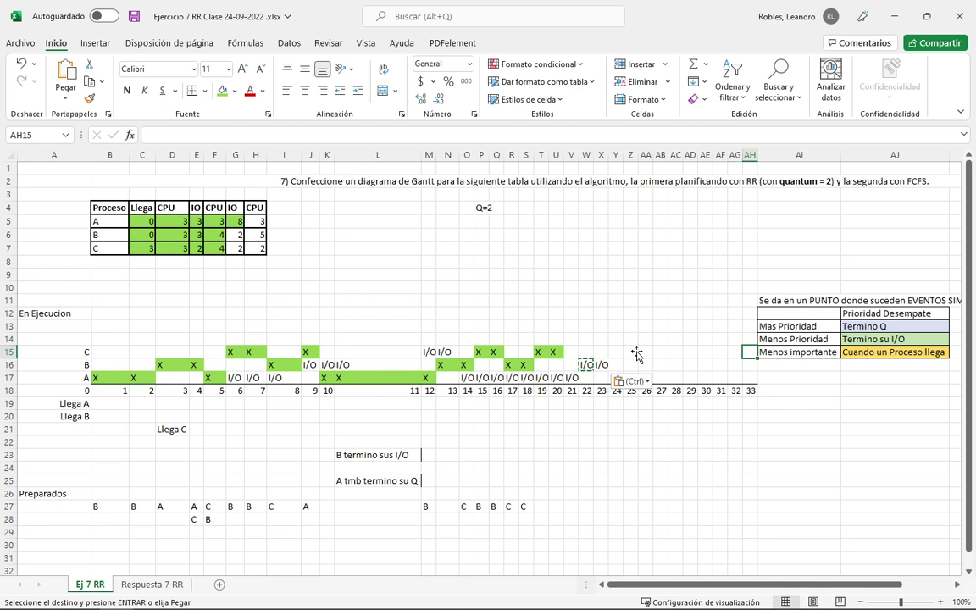
left_click(601, 351)
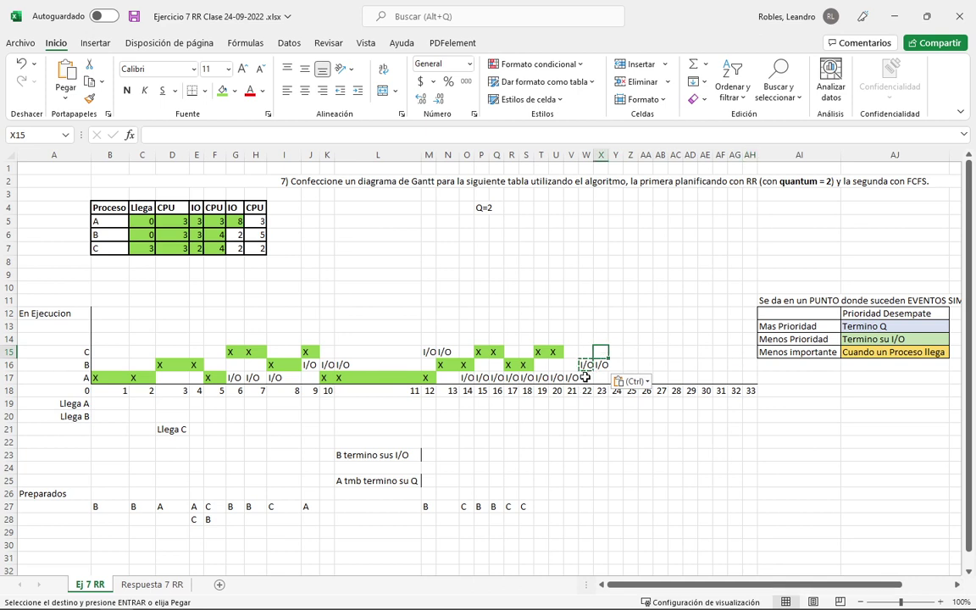
left_click(617, 349)
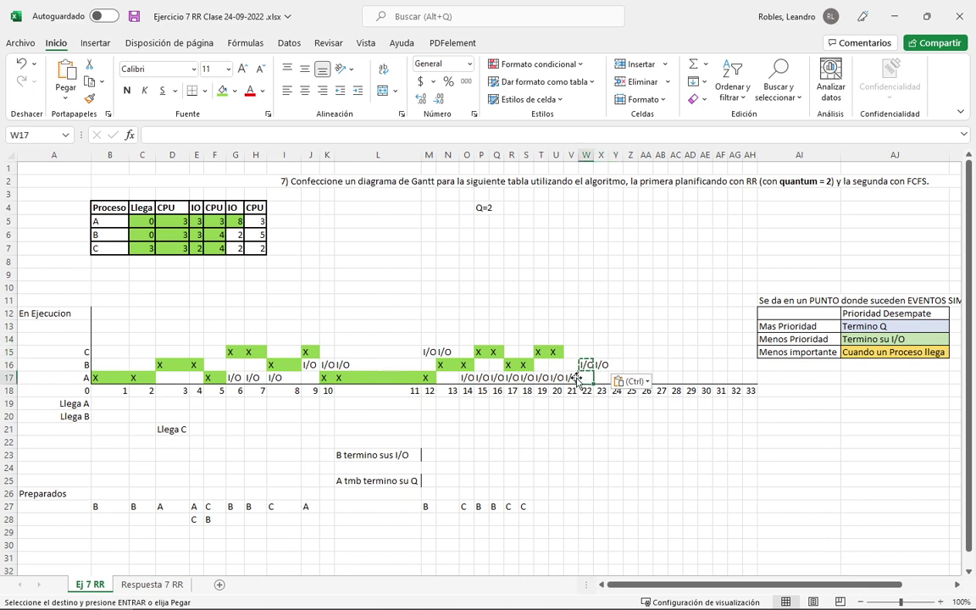
Enter the note "Llego A de sus I/O" in V25 under time 21 and fit column V's width to it.
left_click_drag(573, 376, 566, 467)
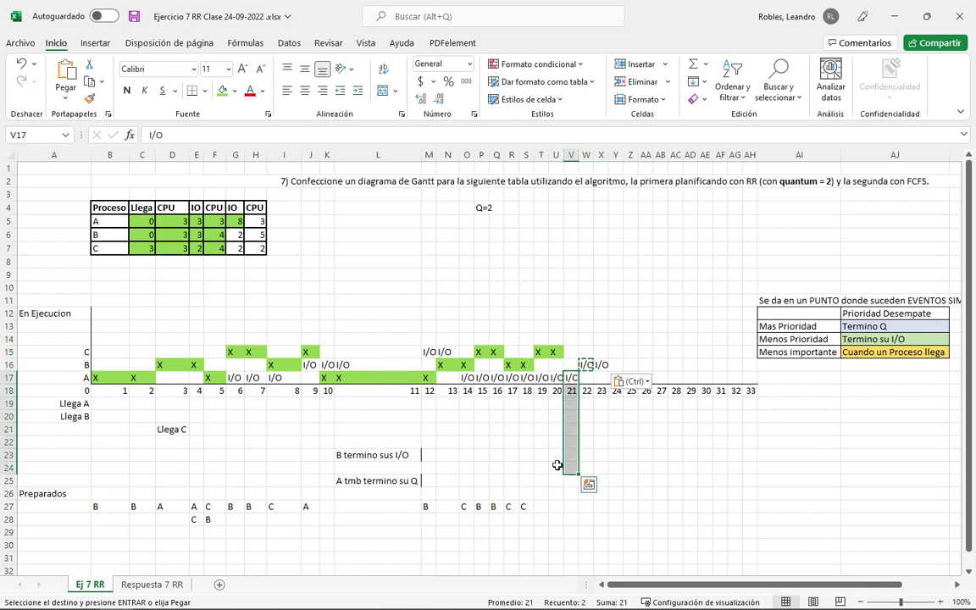
left_click(569, 481)
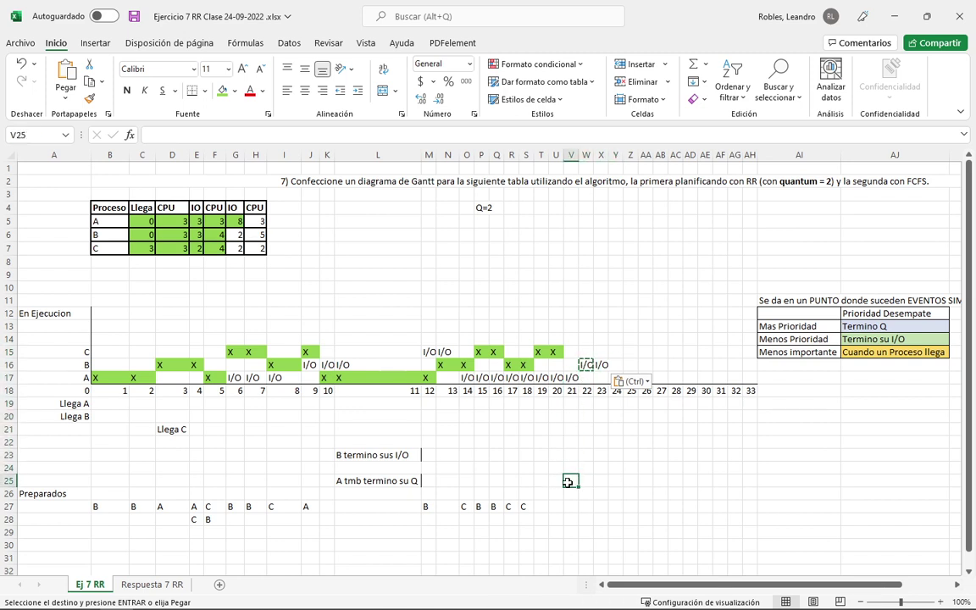
type("Llego")
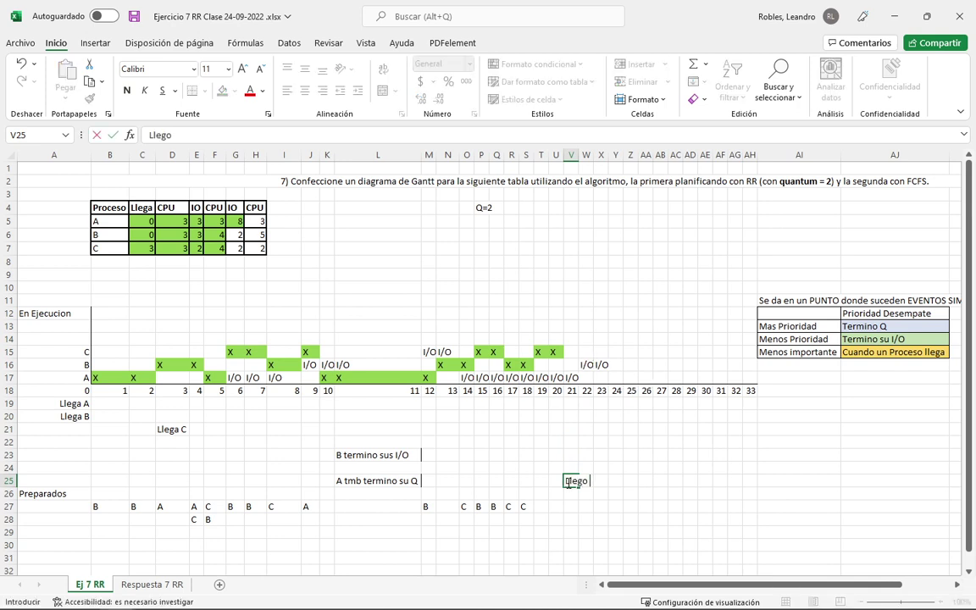
type(" A de sus I/O")
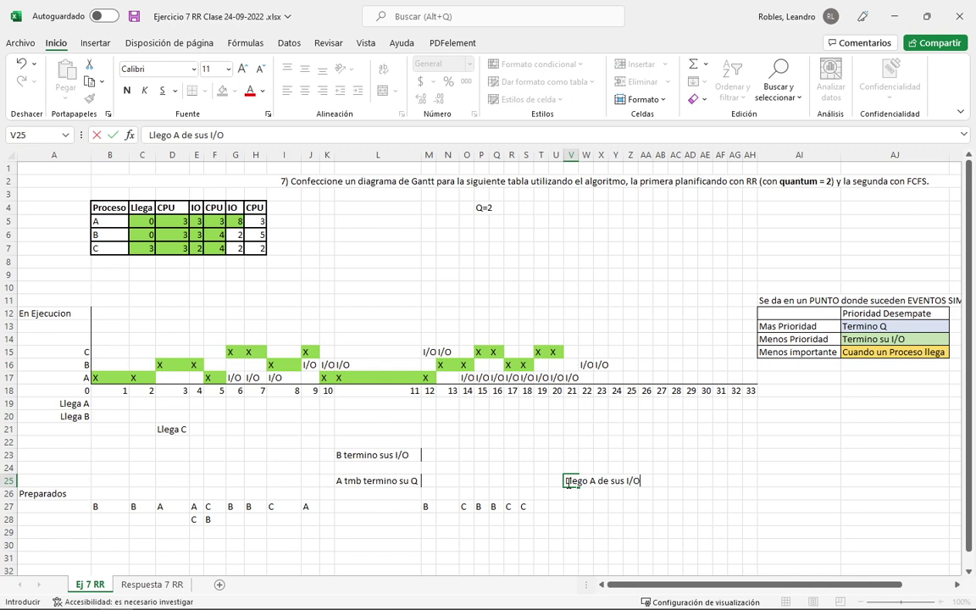
key("Return")
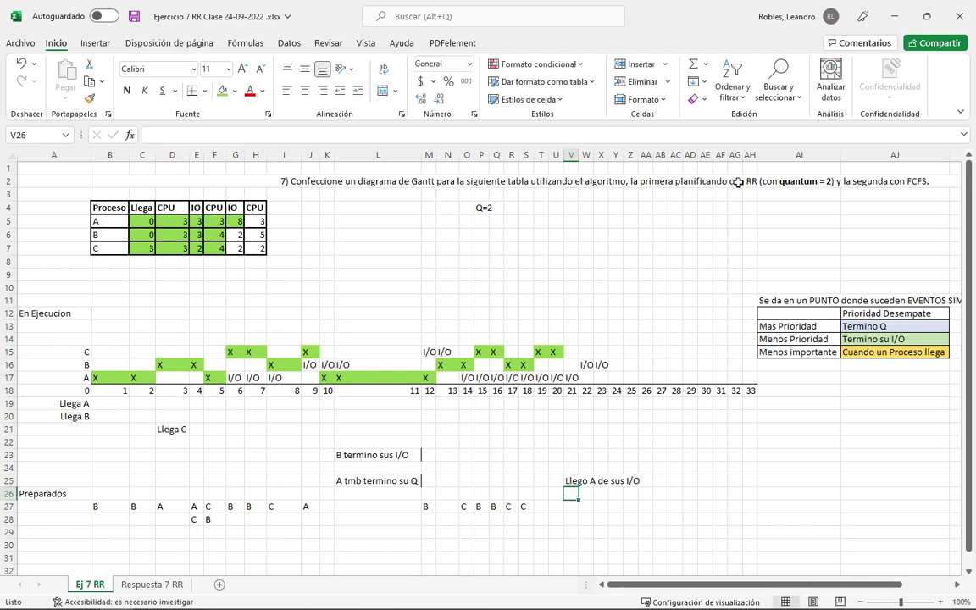
left_click(583, 481)
left_click(572, 480)
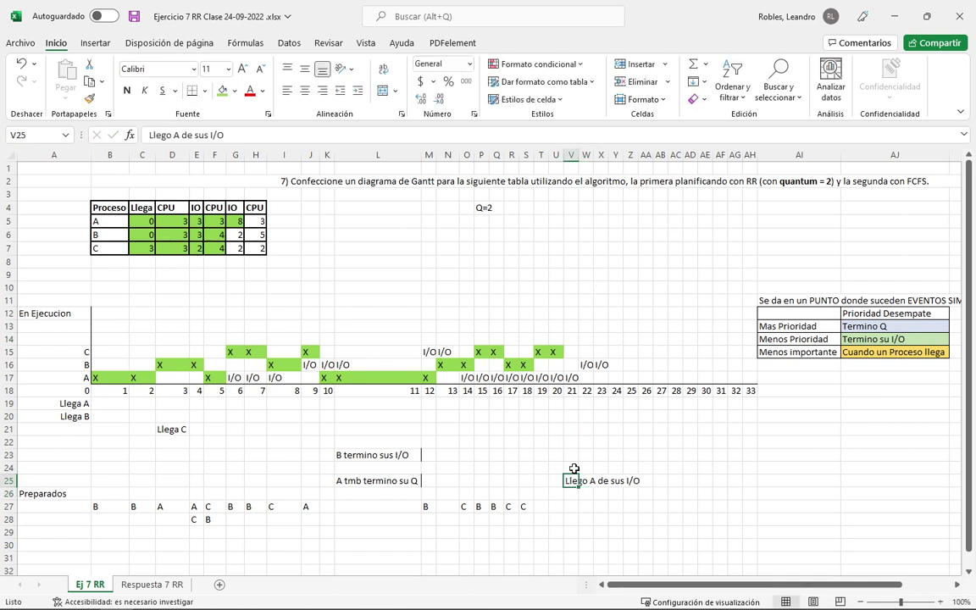
double_click(579, 155)
left_click(621, 466)
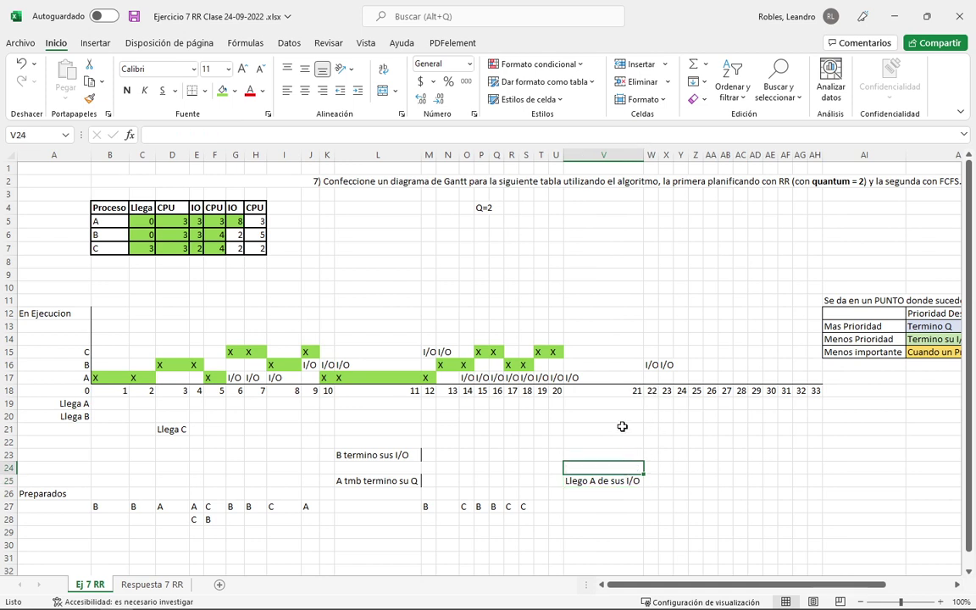
Enter "A" in W27 of the Preparados queue under time 22, and clear the entry again.
left_click(595, 376)
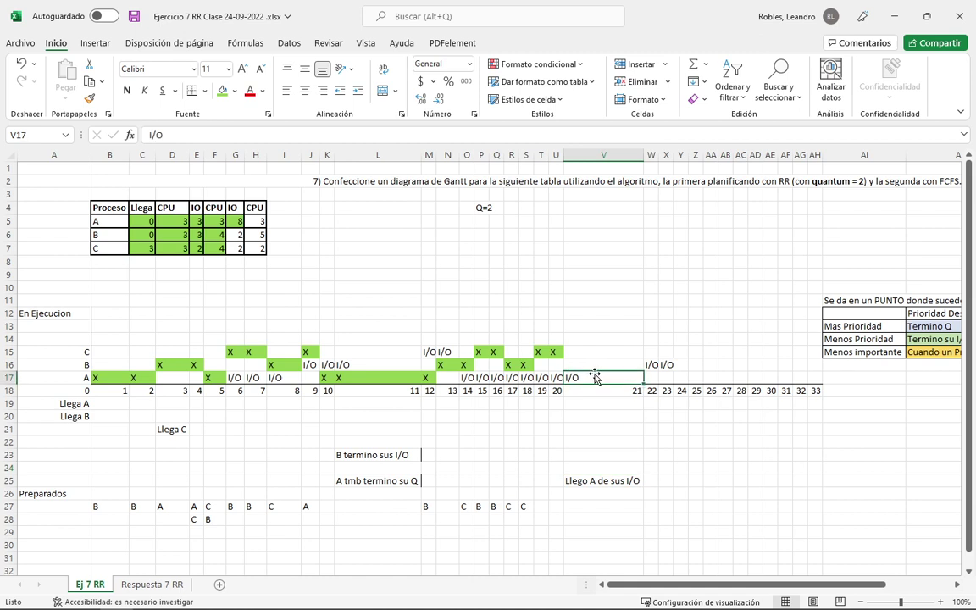
left_click(649, 506)
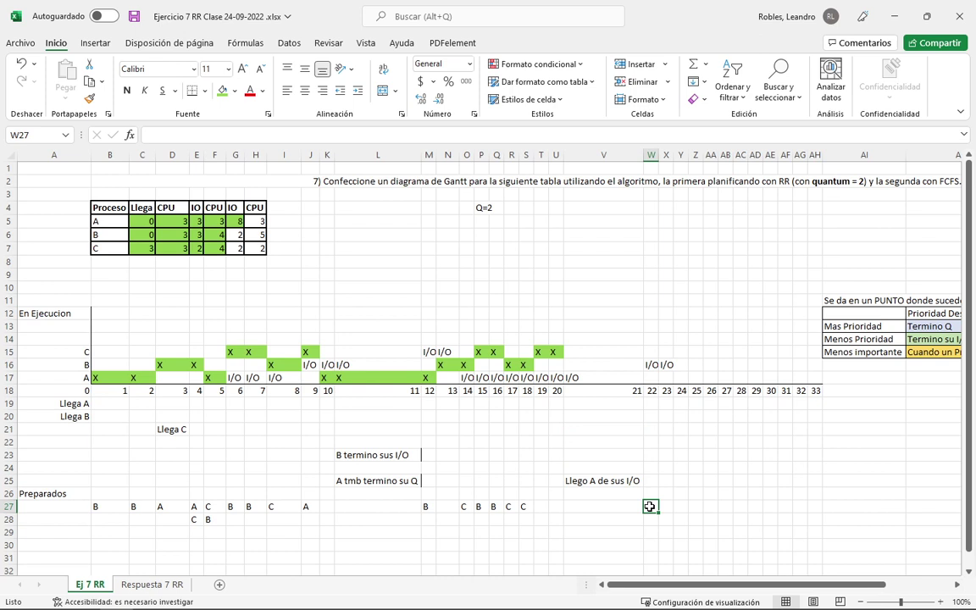
type("A")
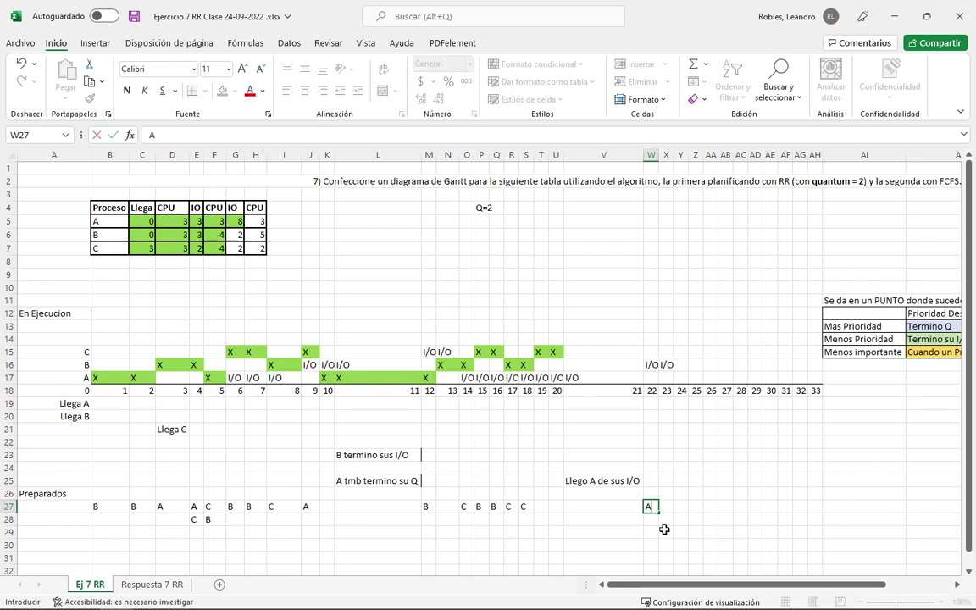
left_click_drag(651, 368, 481, 365)
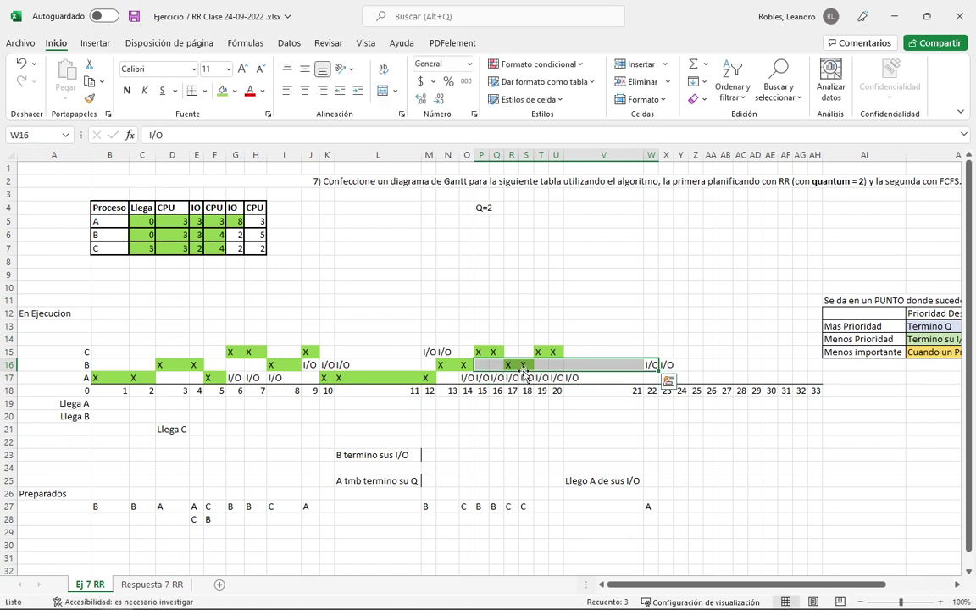
left_click(650, 505)
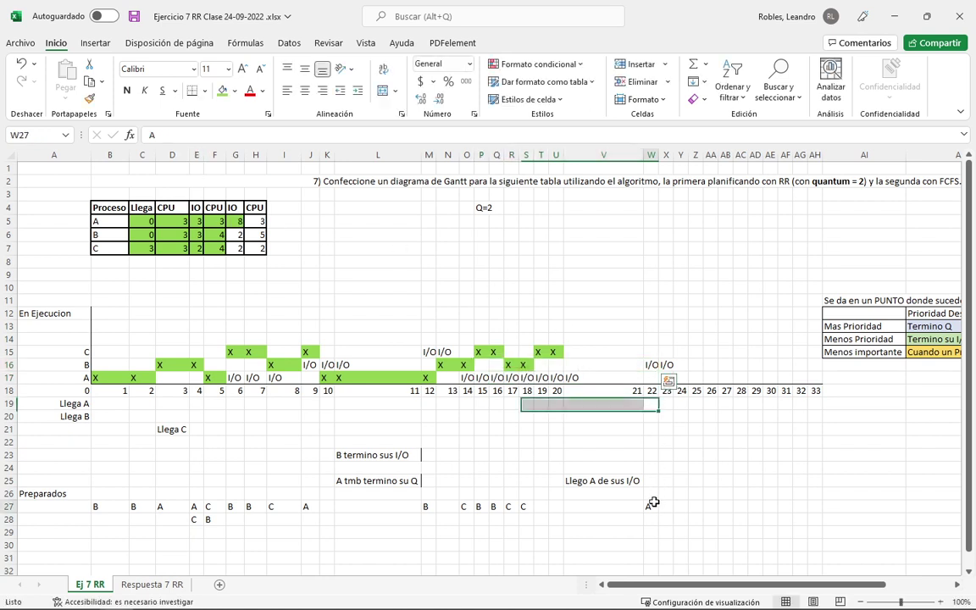
key("BackSpace")
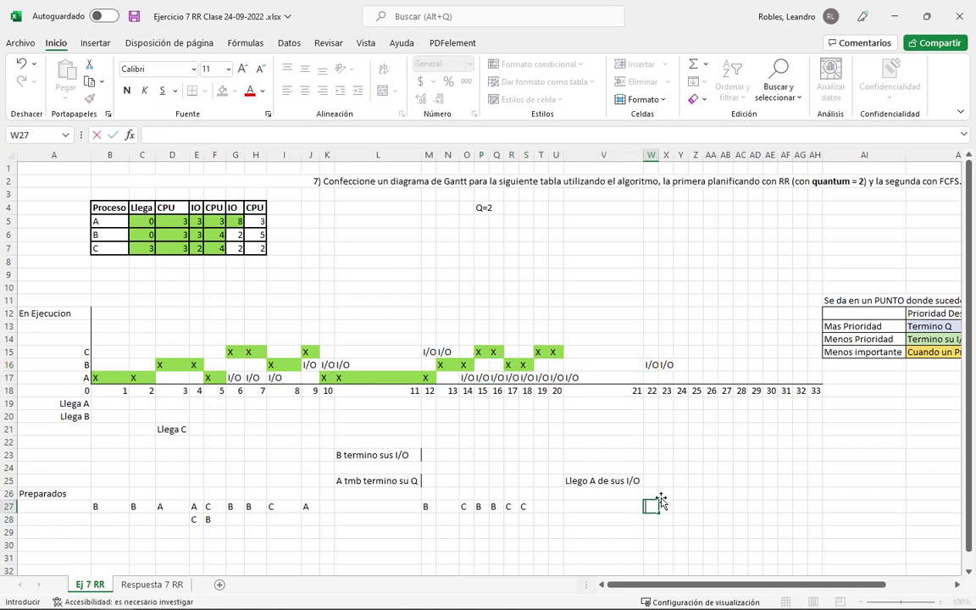
Mark A's CPU use with "X" in W17 and X17, above times 22 and 23, and fill both cells with green.
left_click(657, 378)
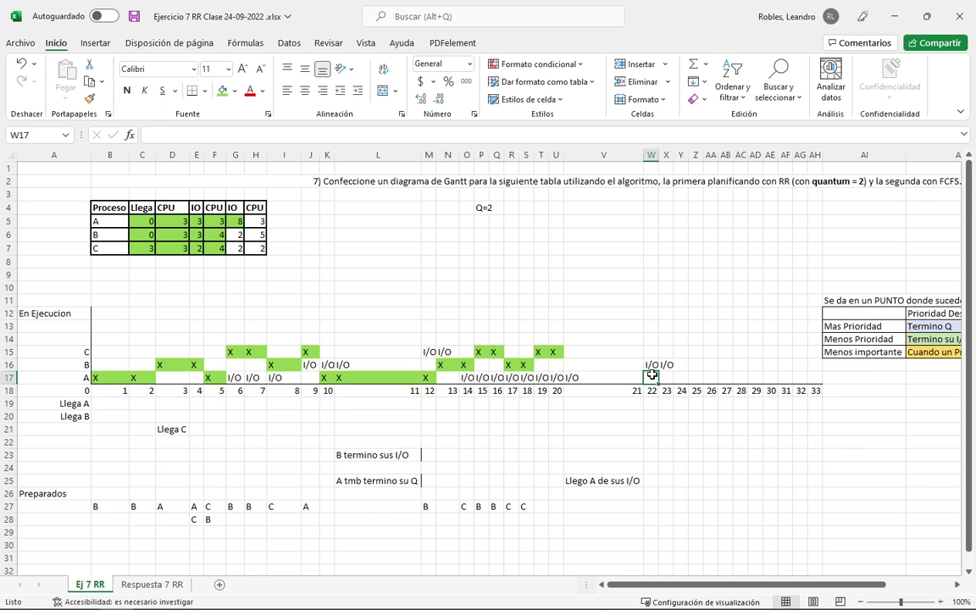
type("x")
key("Right")
type("x")
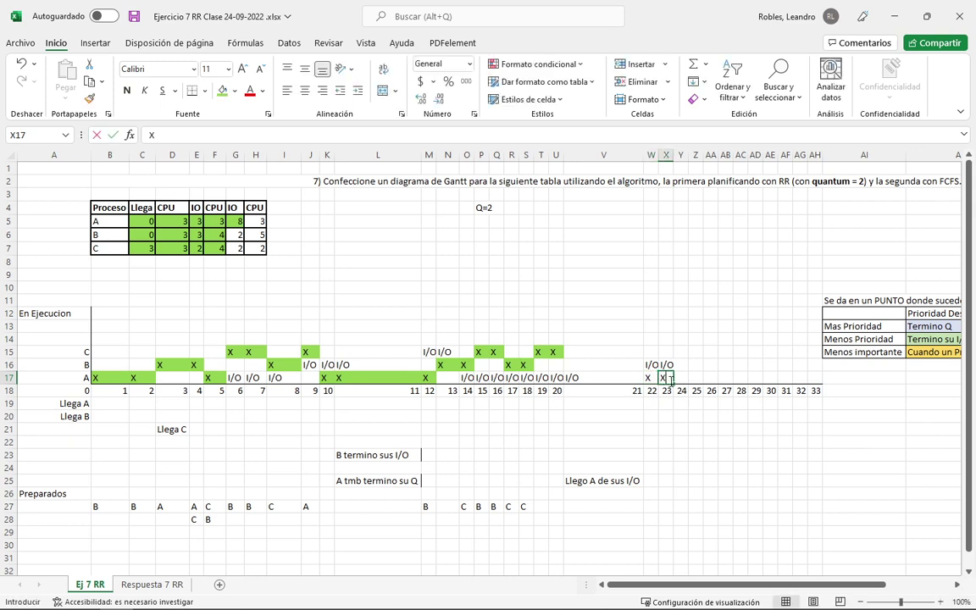
key("Right")
left_click_drag(651, 377, 665, 377)
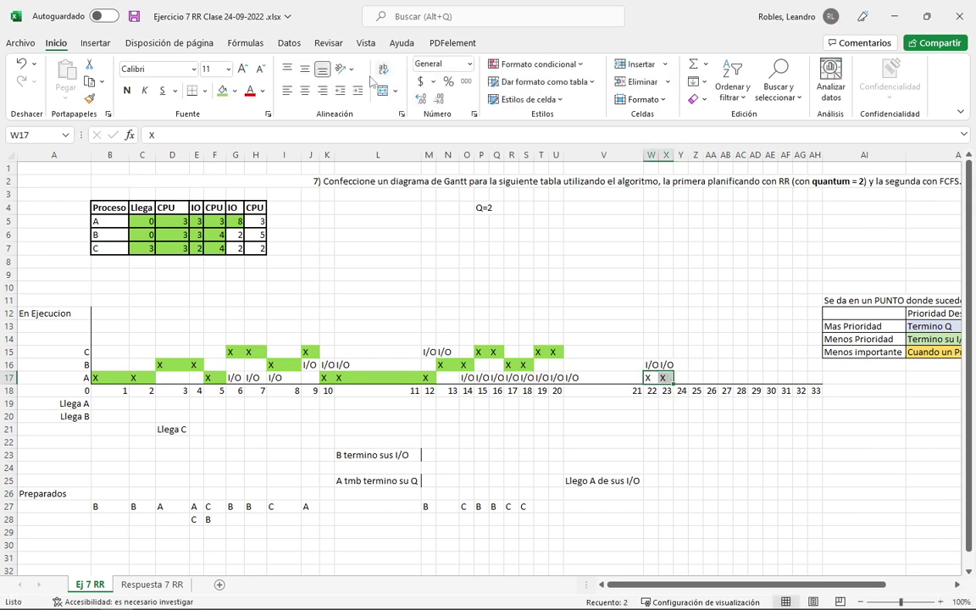
left_click(222, 90)
left_click(682, 313)
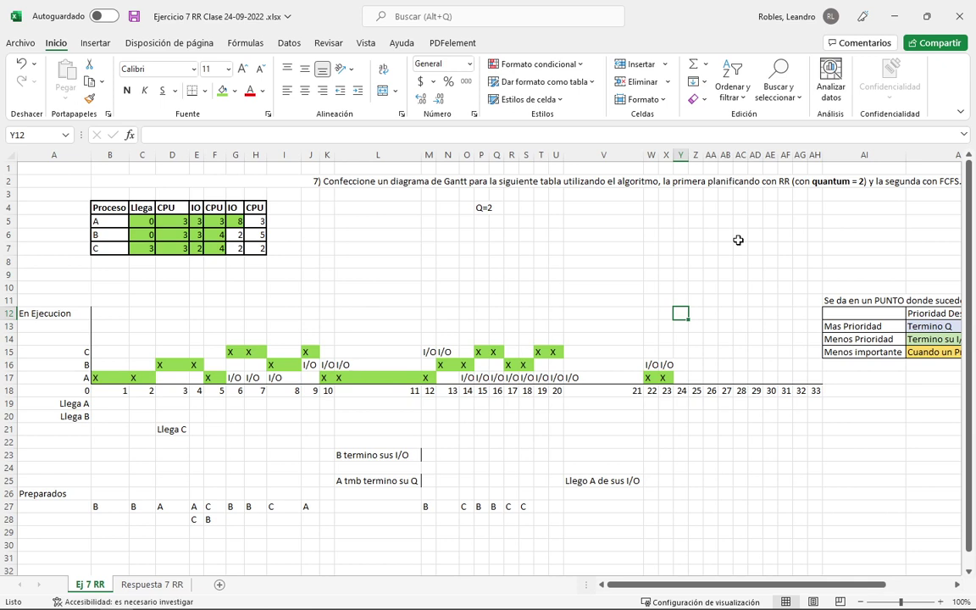
left_click(560, 374)
left_click_drag(560, 374, 607, 376)
left_click(239, 221)
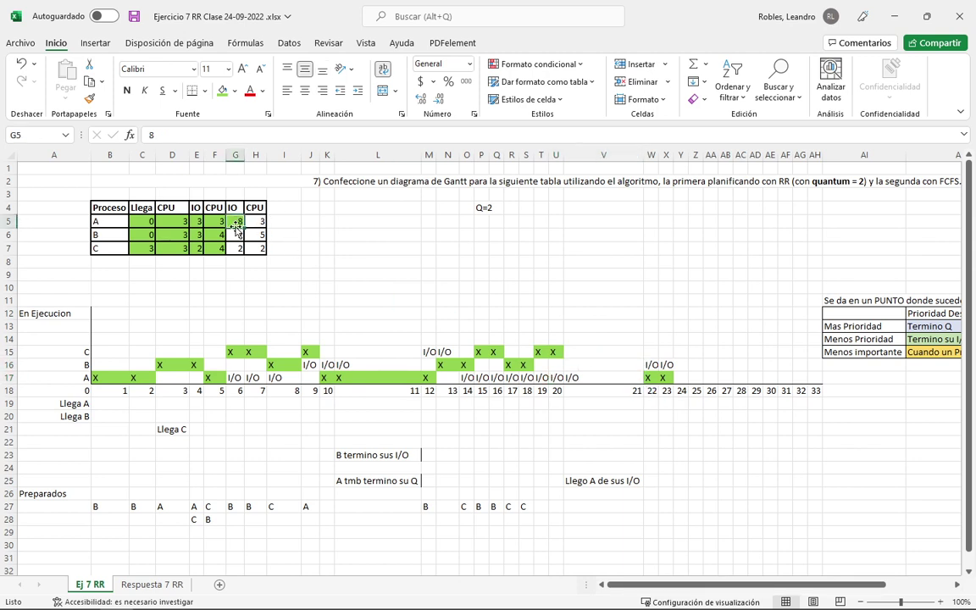
left_click_drag(512, 377, 666, 364)
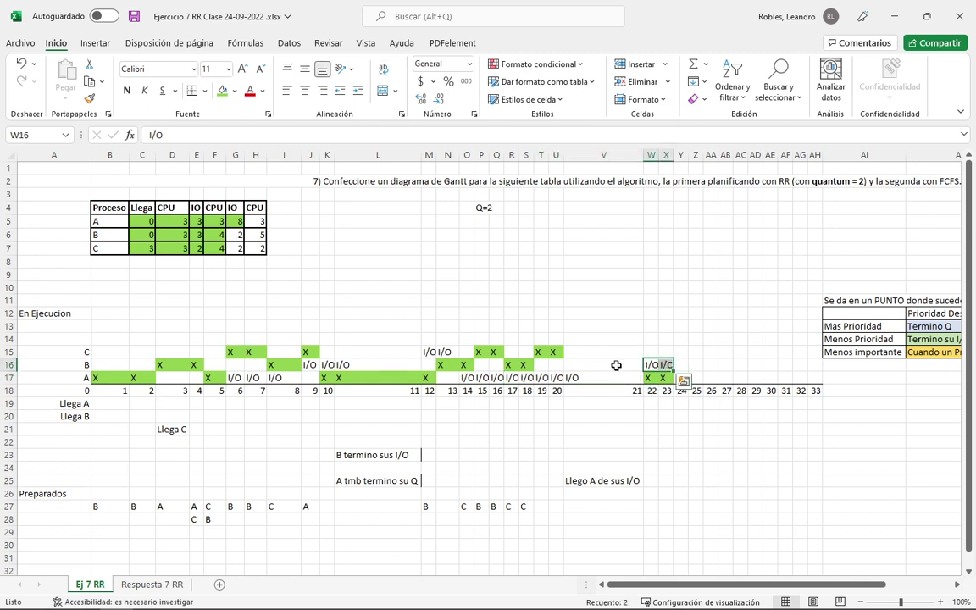
Fill V16 above time 21 with red and enter "Tiempo Muerto" in it.
left_click(591, 363)
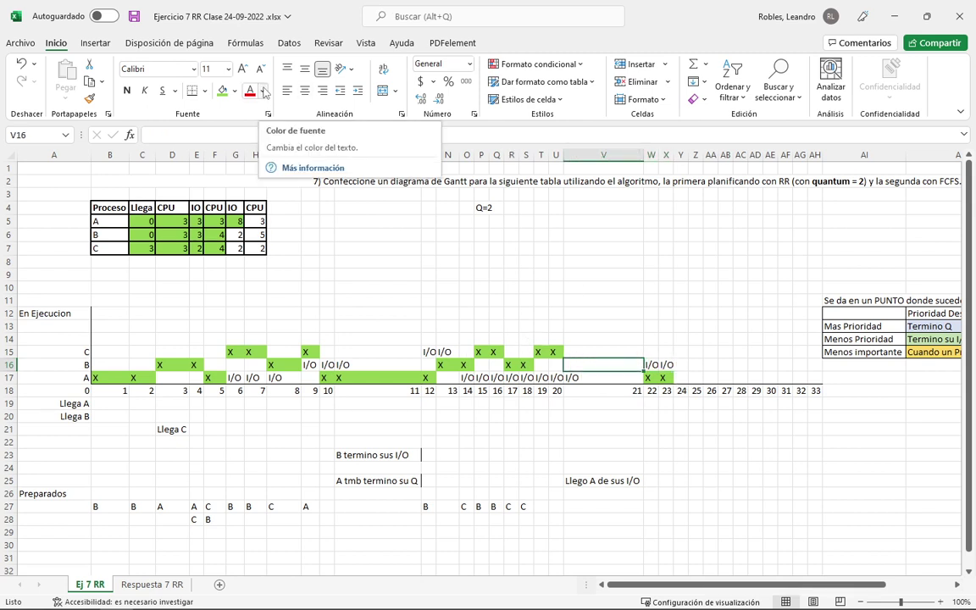
left_click(236, 90)
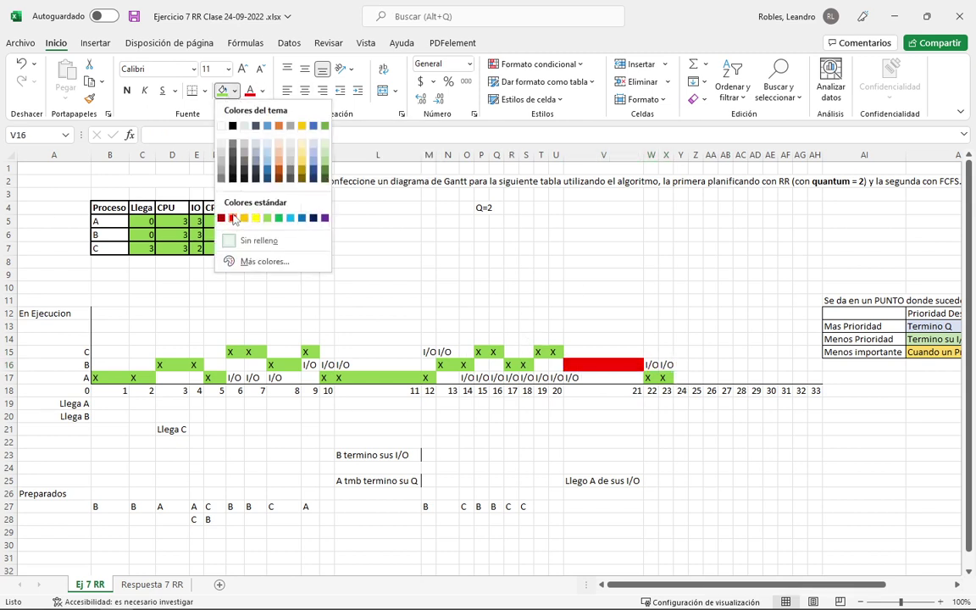
left_click(234, 218)
left_click(660, 238)
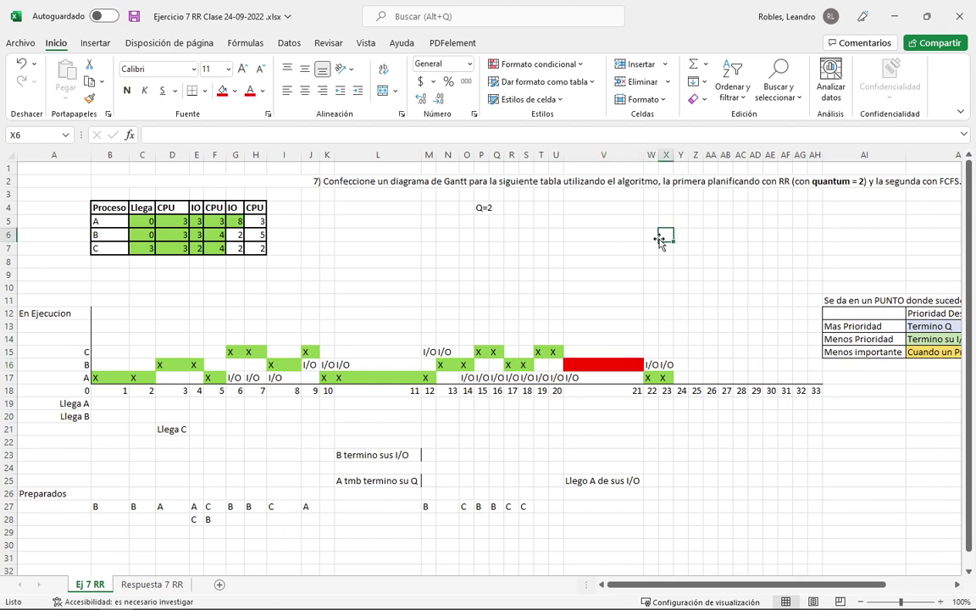
left_click(595, 365)
type("T")
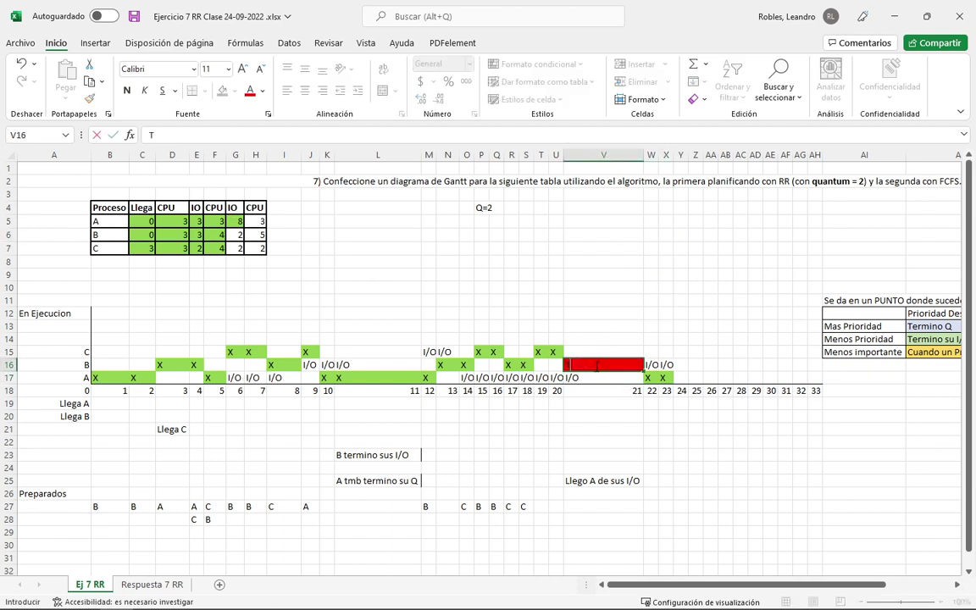
type("iempo Muerto")
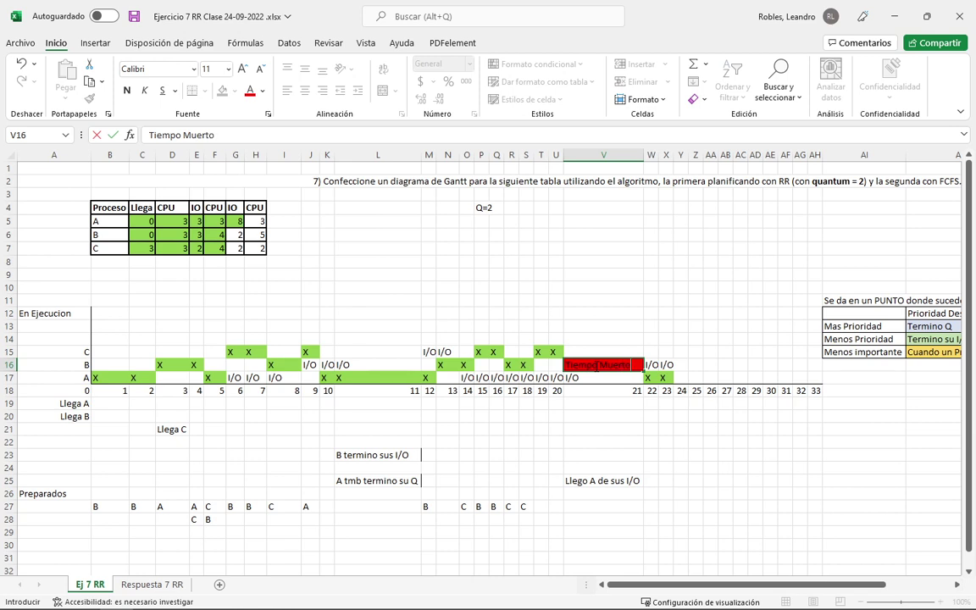
key("Return")
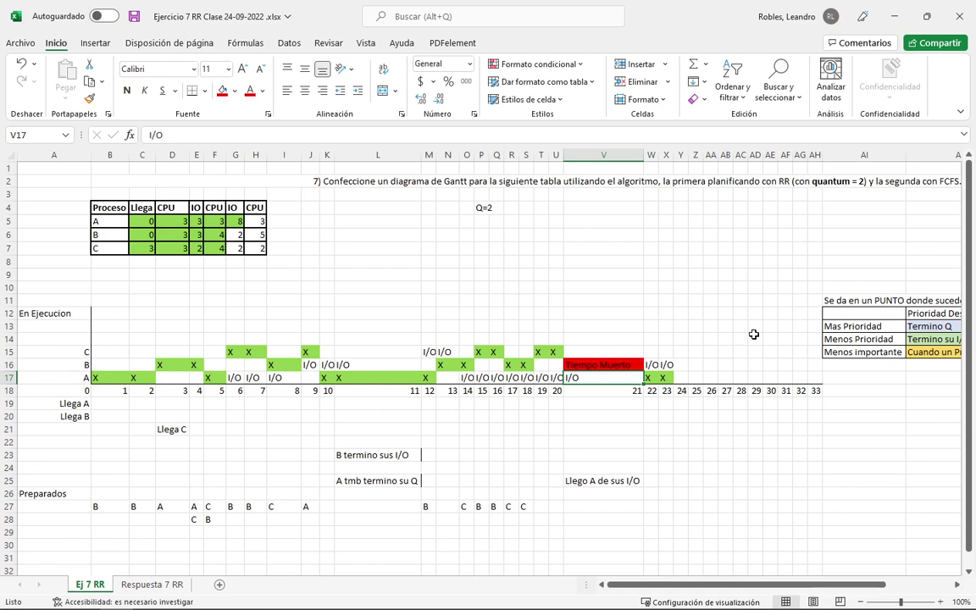
left_click(666, 365)
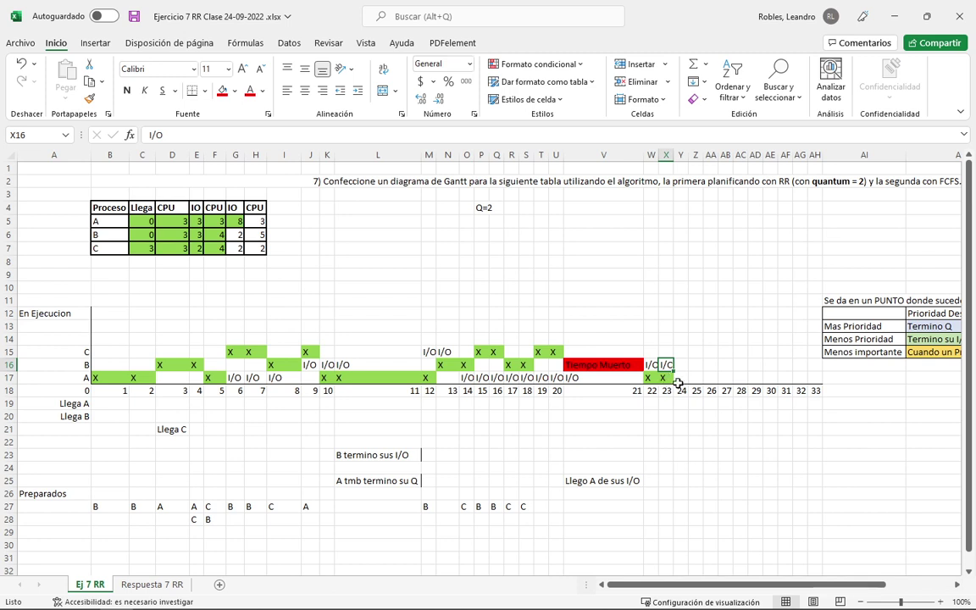
left_click(653, 480)
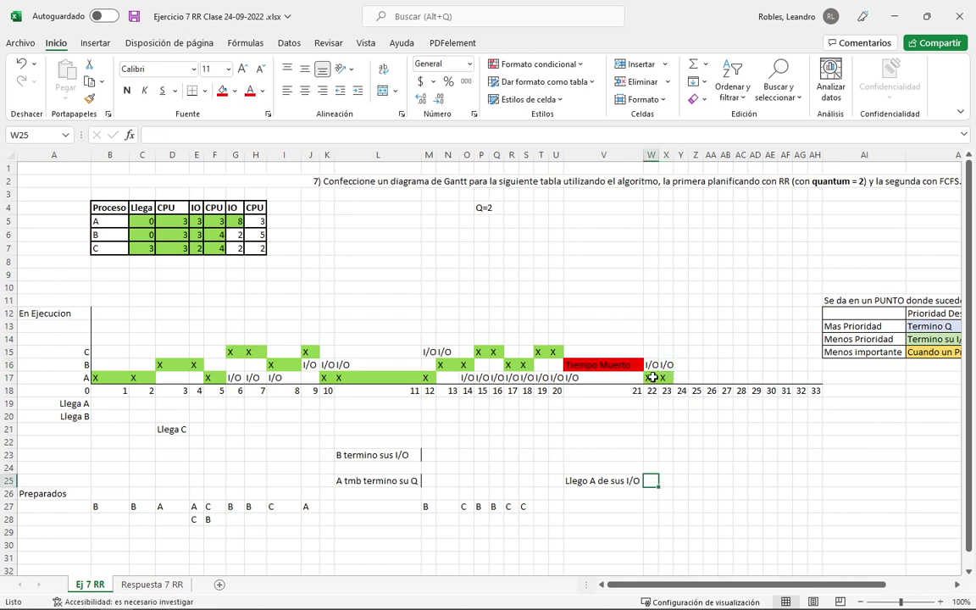
mouse_move(653, 377)
left_mouse_down()
mouse_move(666, 378)
mouse_move(649, 367)
mouse_move(668, 376)
left_mouse_up()
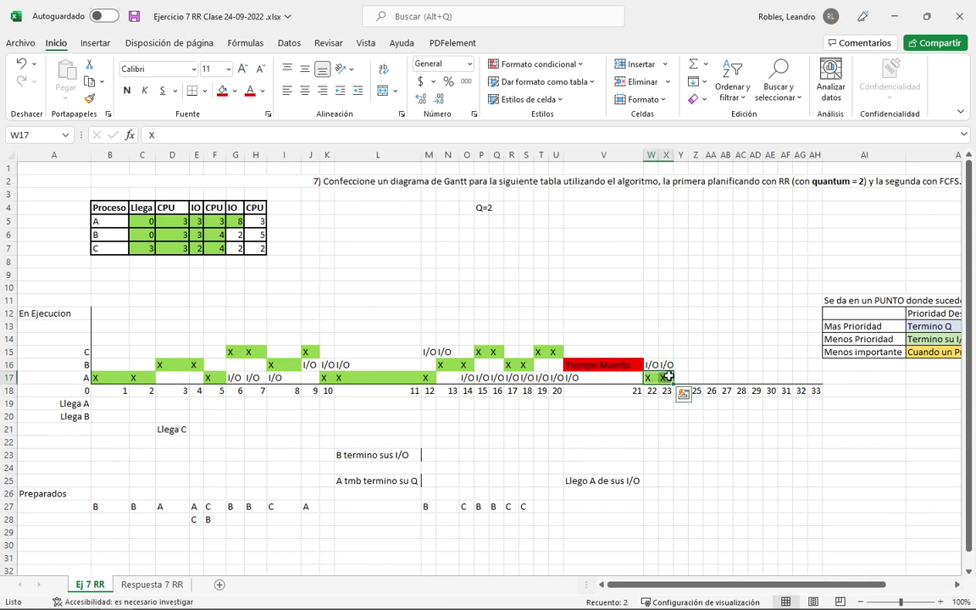
Widen columns W and X so the I/O marks above times 22 and 23 fit in their cells.
left_click(258, 221)
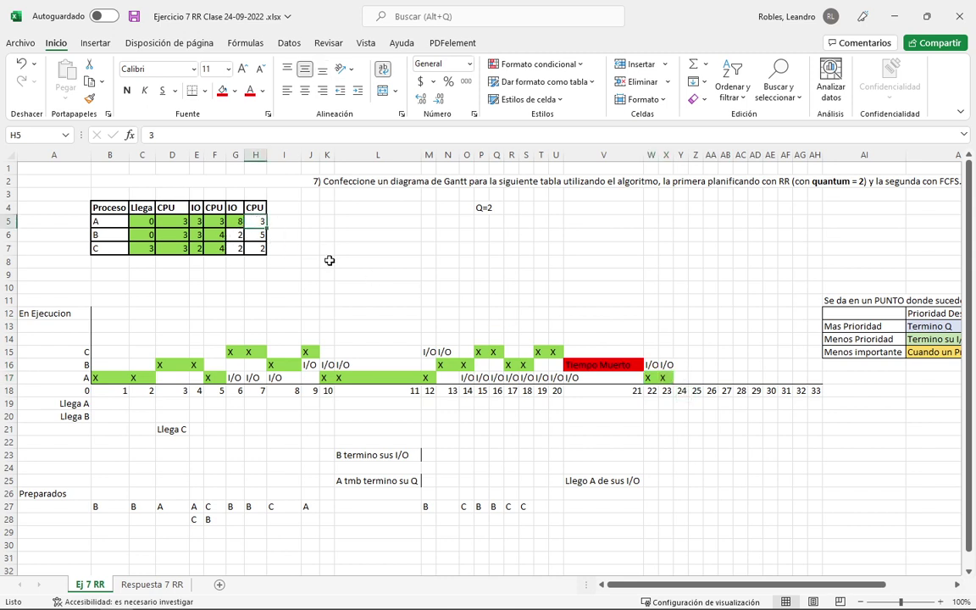
left_click(679, 378)
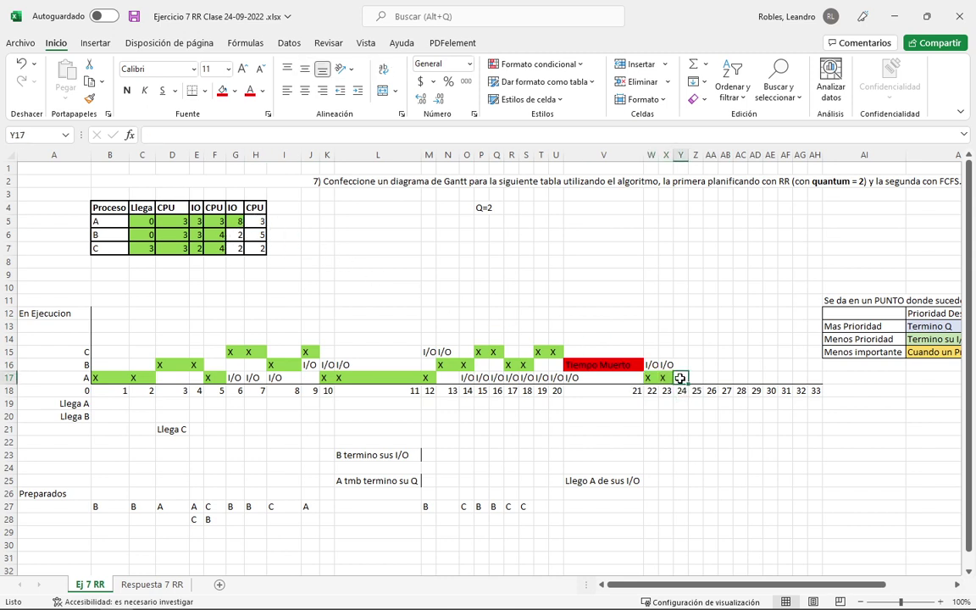
left_click(675, 364)
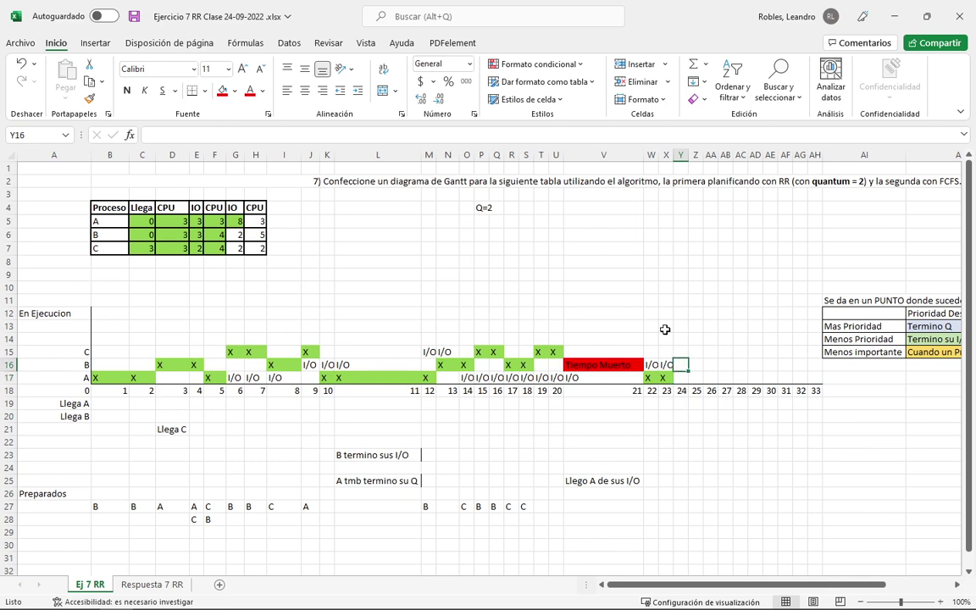
left_click_drag(657, 153, 667, 152)
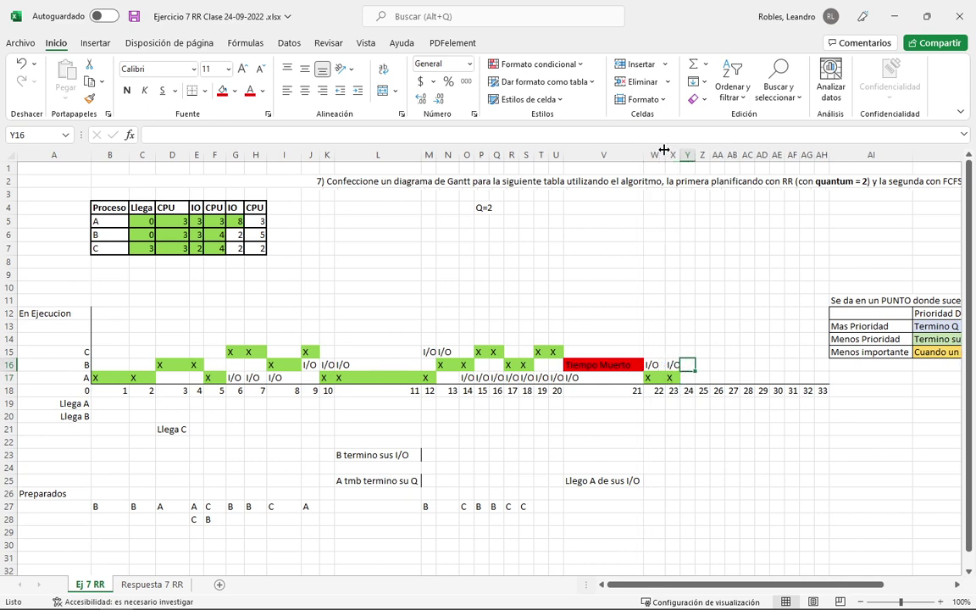
Enter the notes "A termino su Q" in X23 and "B termino sus I/O" in X24, under time 23.
left_click(675, 454)
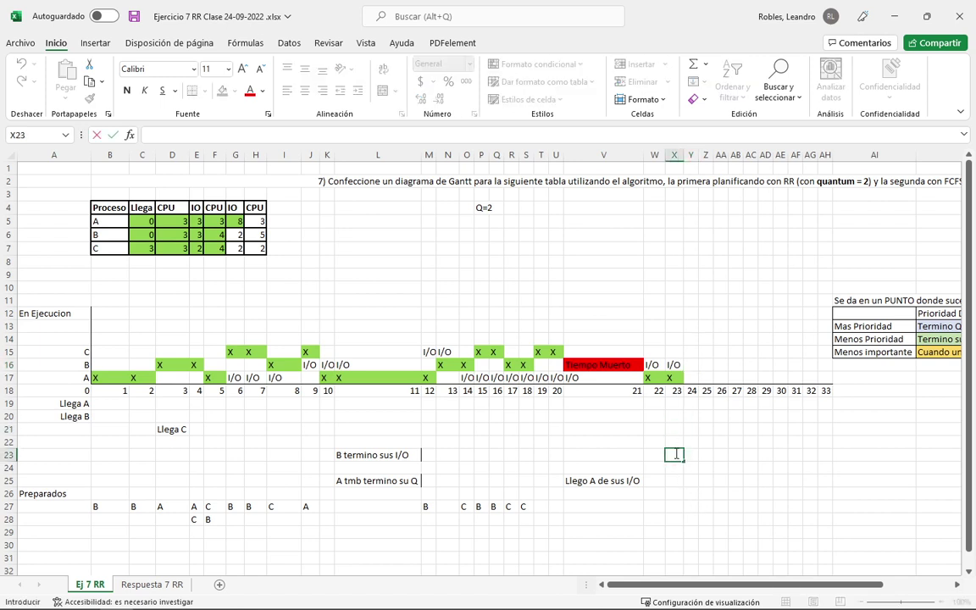
type("termino su Q")
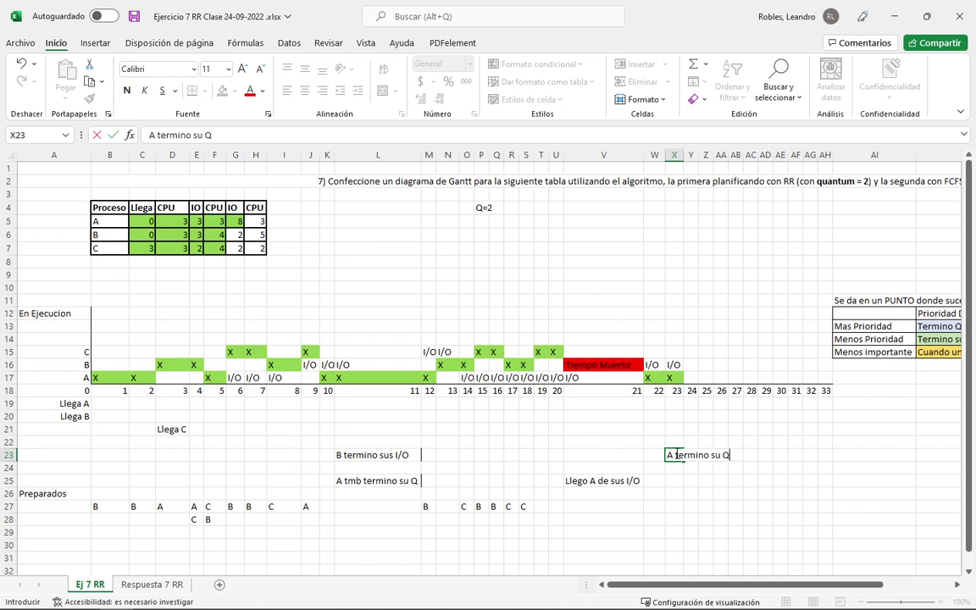
key("Return")
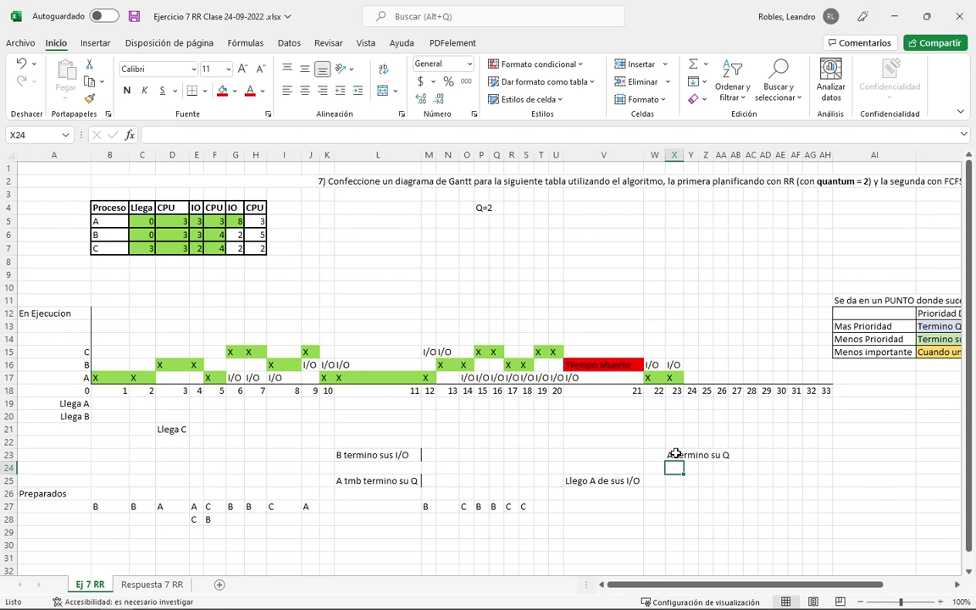
type("B")
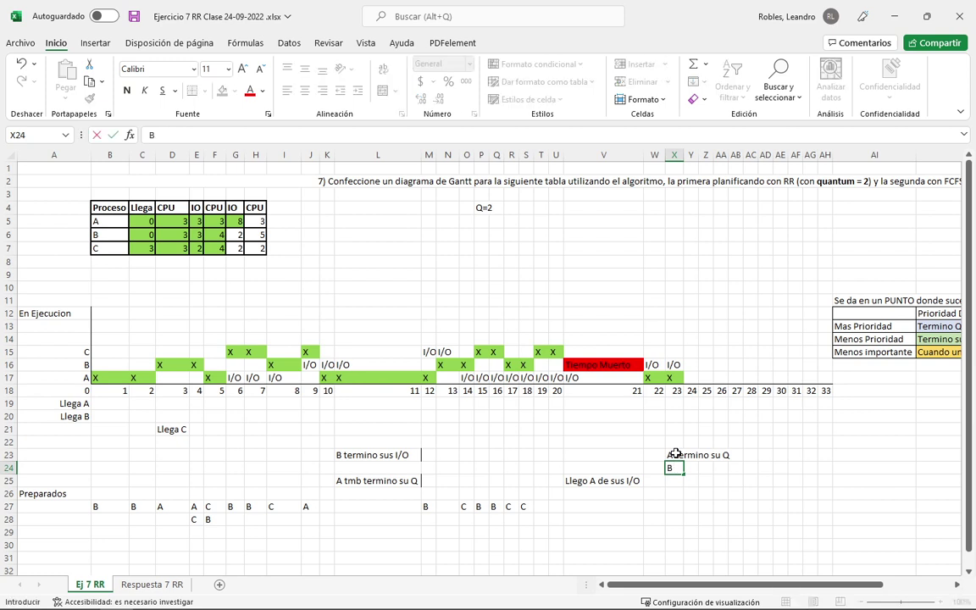
type(" termino sus I/O")
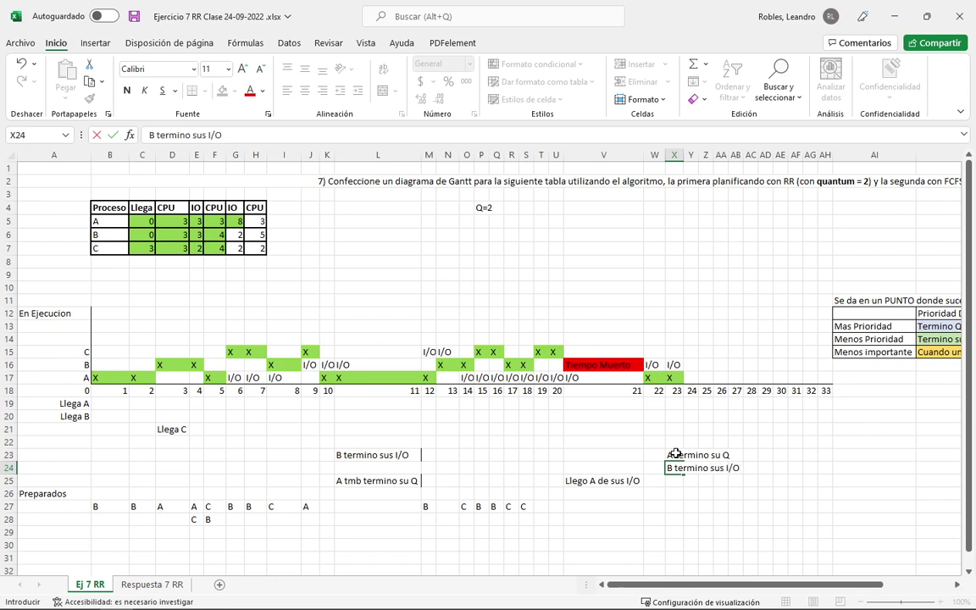
key("Return")
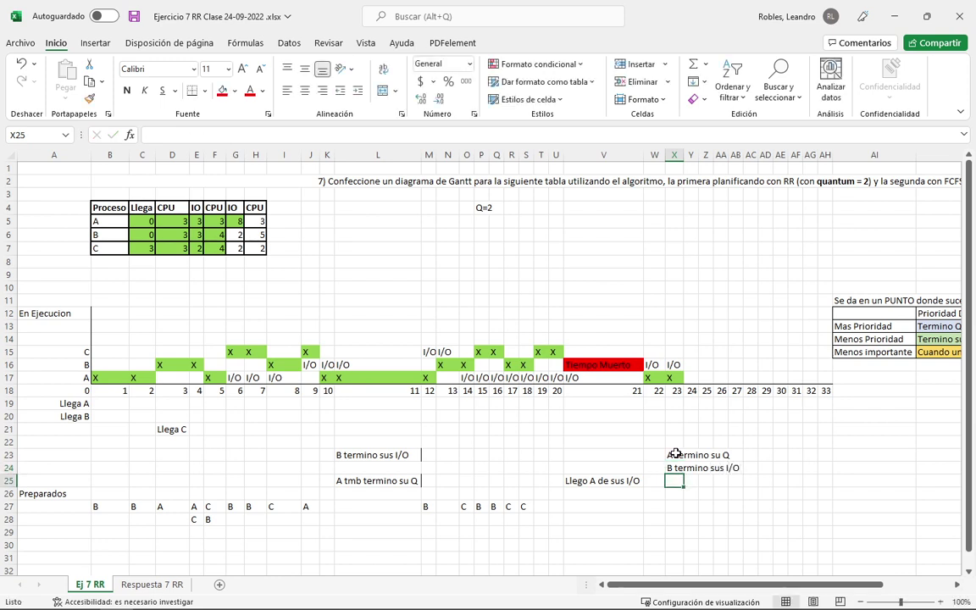
Widen column X to fit the two notes and add a right border to X23:X24.
left_click(692, 350)
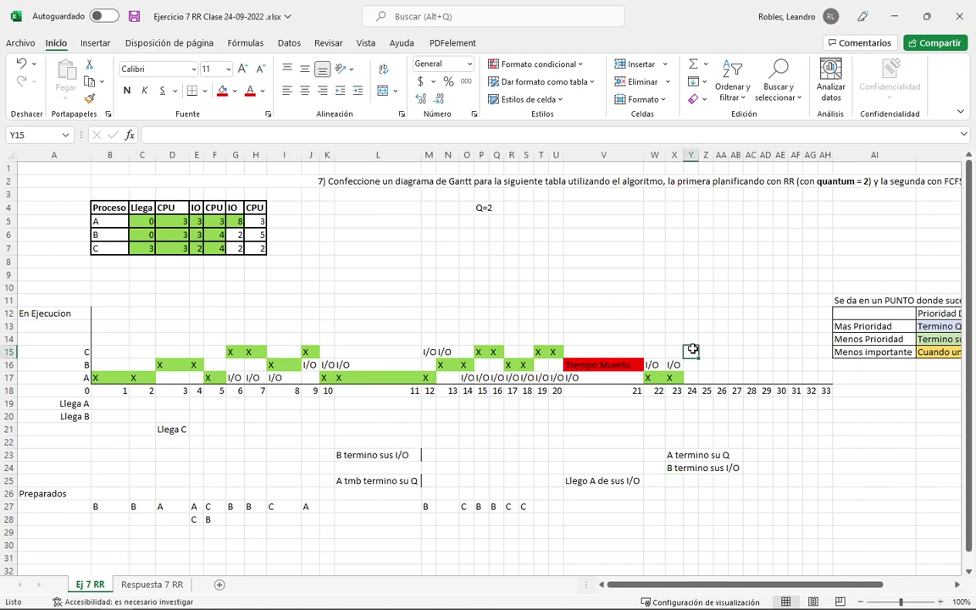
left_click(904, 339)
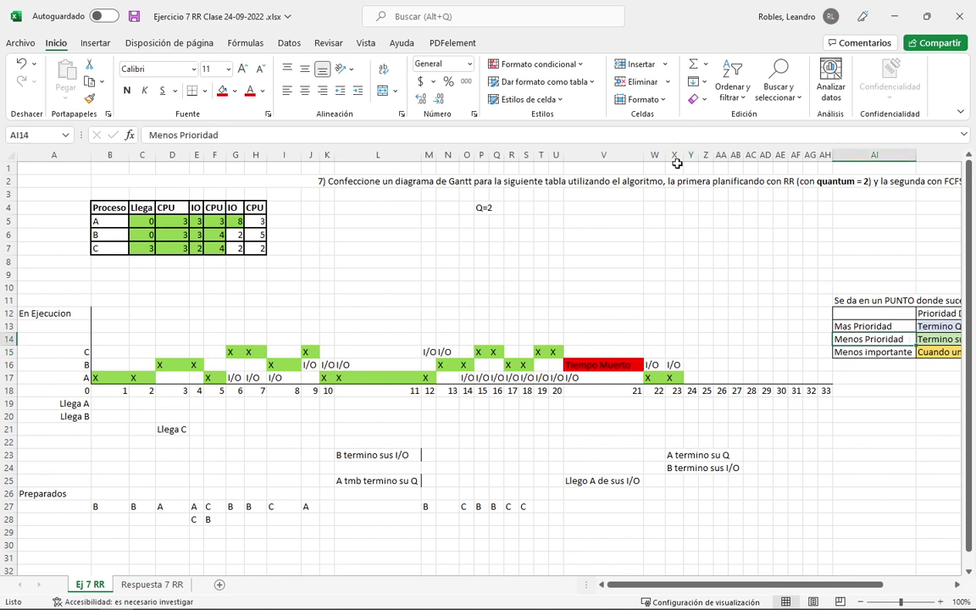
left_click_drag(681, 155, 743, 155)
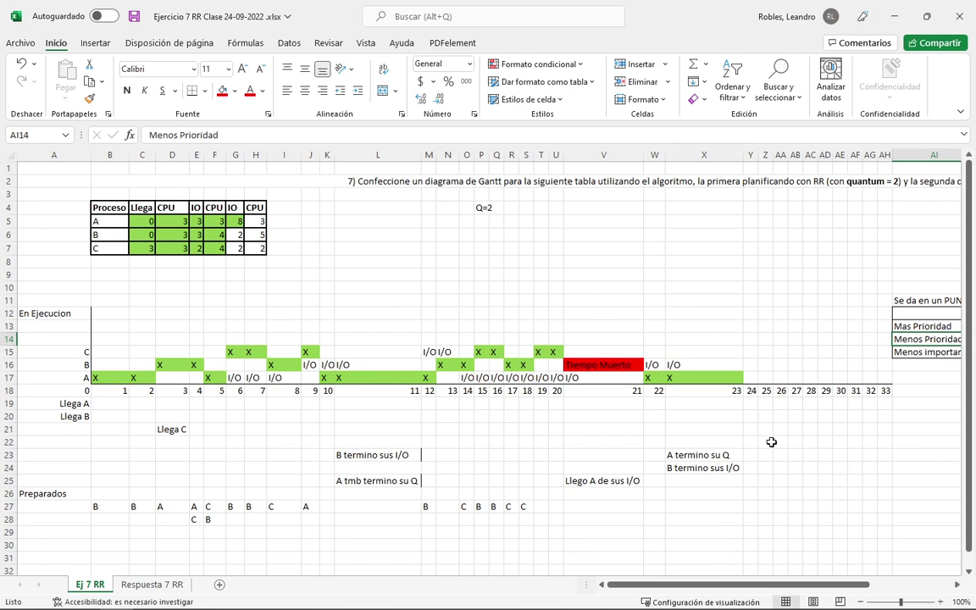
left_click(735, 455)
left_click_drag(735, 455, 735, 468)
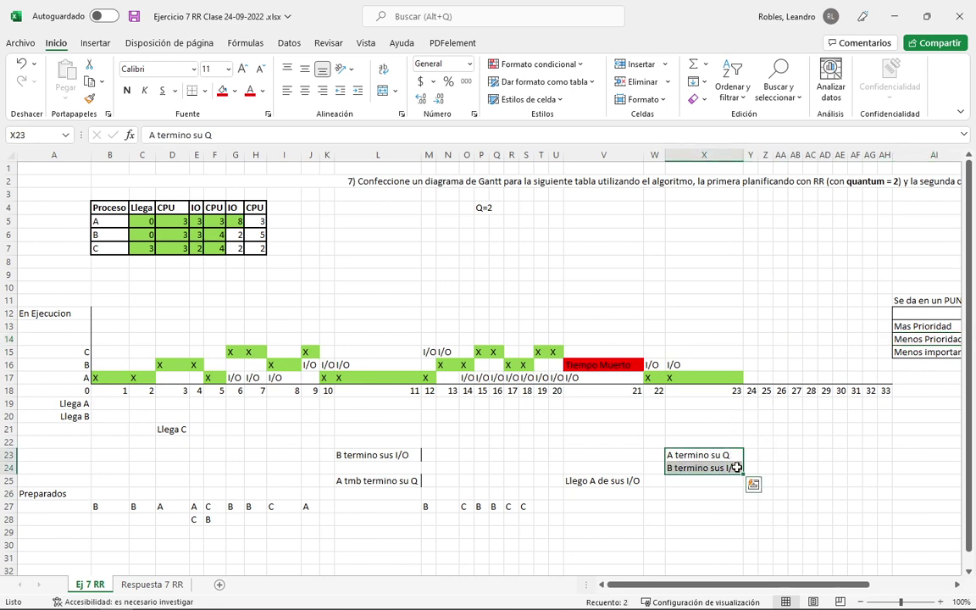
left_click(204, 92)
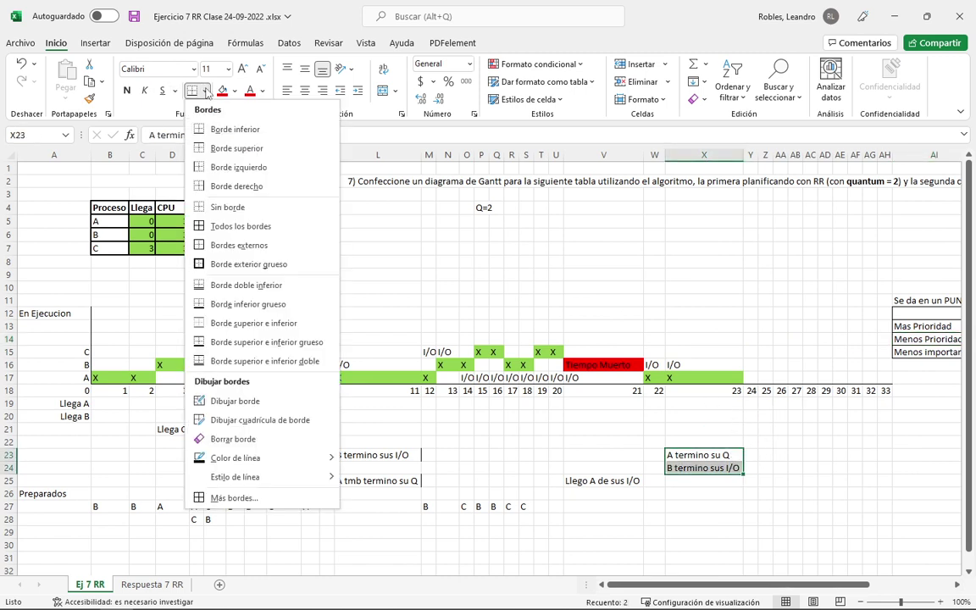
left_click(228, 188)
left_click(711, 416)
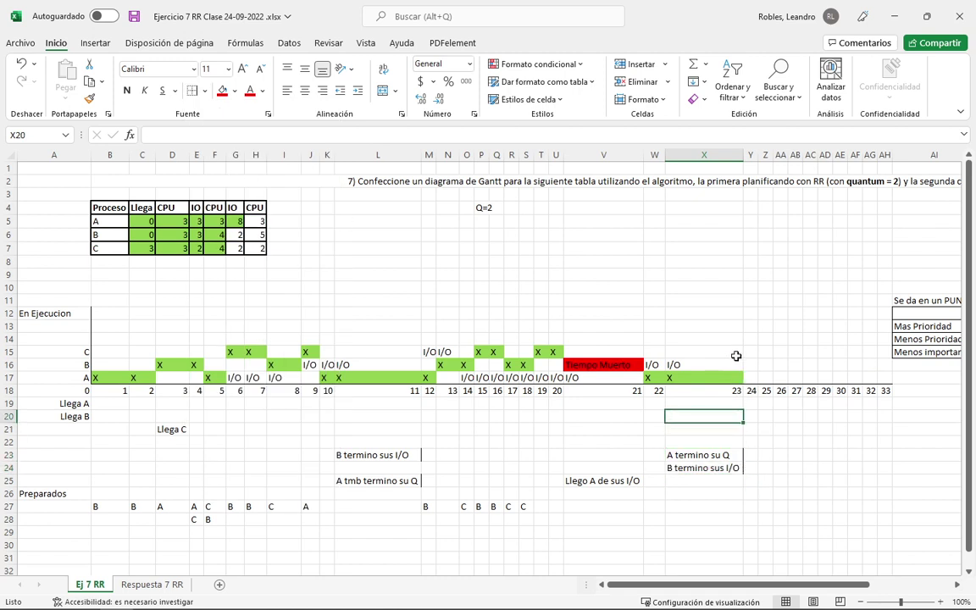
left_click_drag(682, 454, 682, 468)
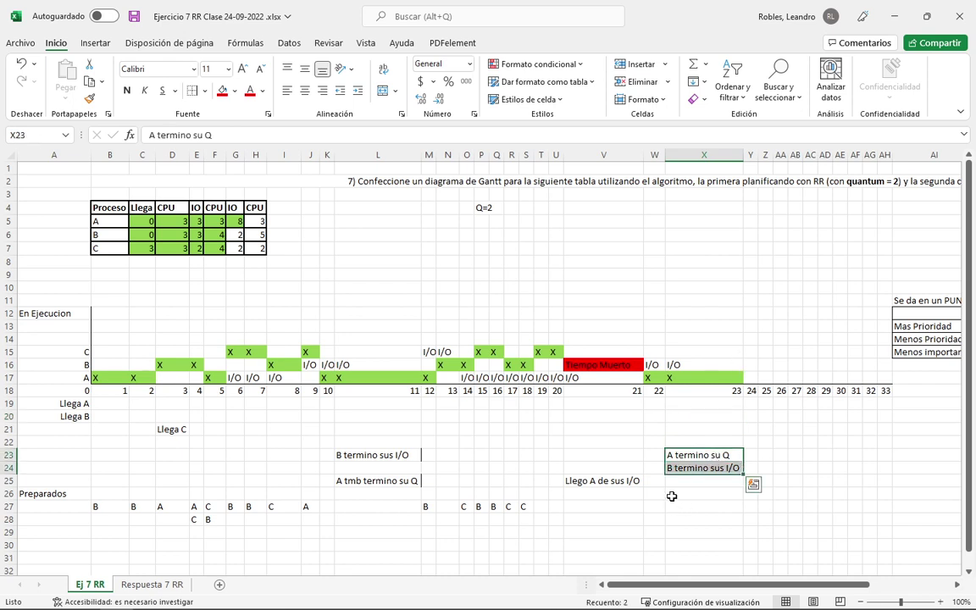
left_click(675, 493)
left_click_drag(674, 505, 682, 534)
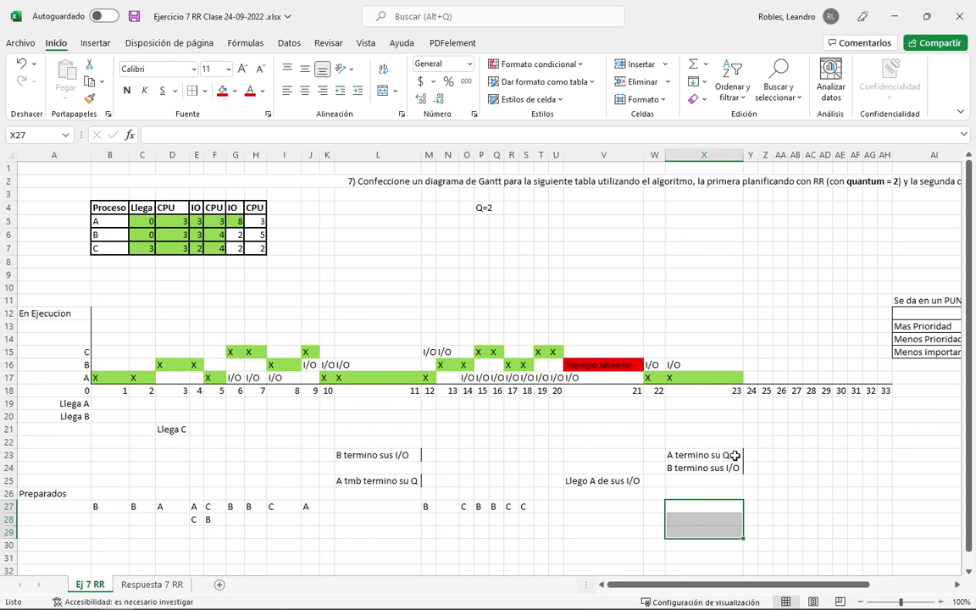
left_click_drag(738, 454, 736, 471)
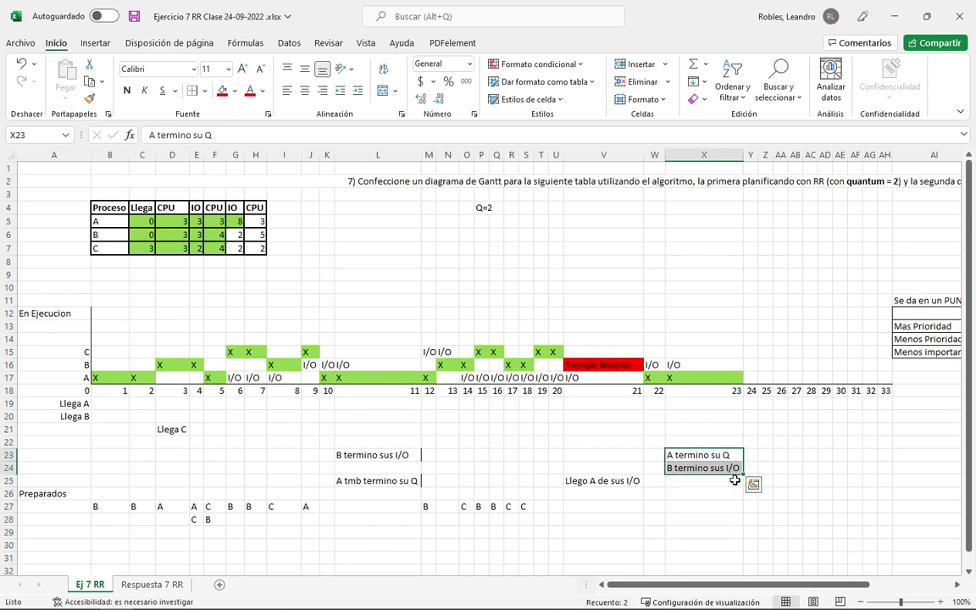
Mark A's CPU use with "X" in Y17, above time 24.
left_click(751, 376)
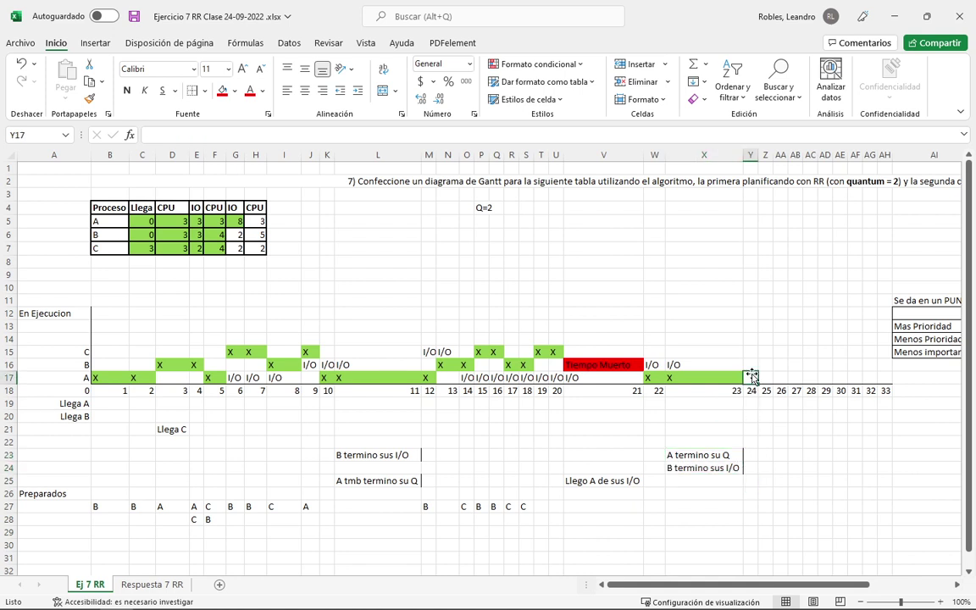
type("X")
left_click(766, 377)
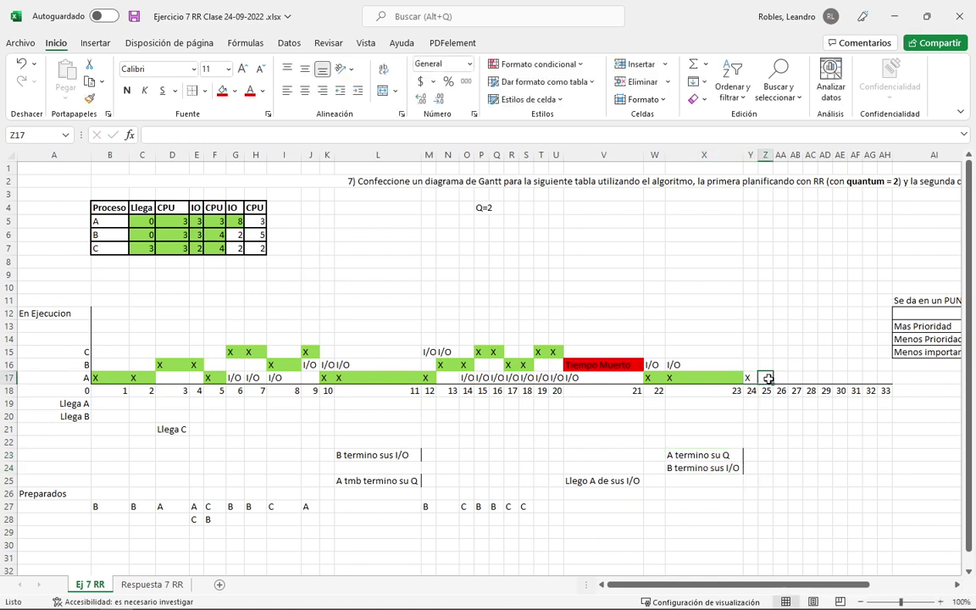
Fill A's last CPU burst in H5 and the mark in Y17 with green, and colour the Y17 "X" red.
left_click(261, 221)
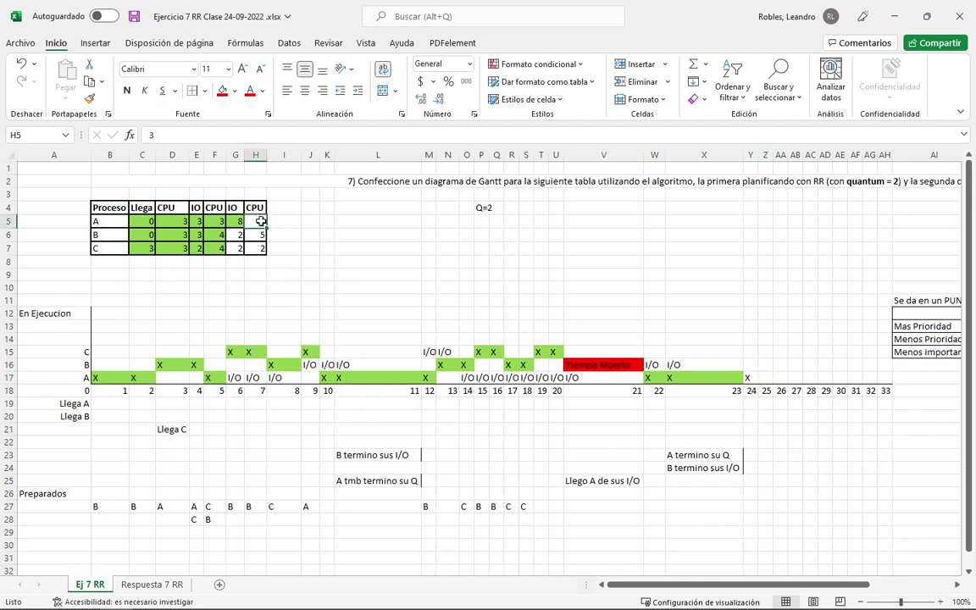
left_click(235, 91)
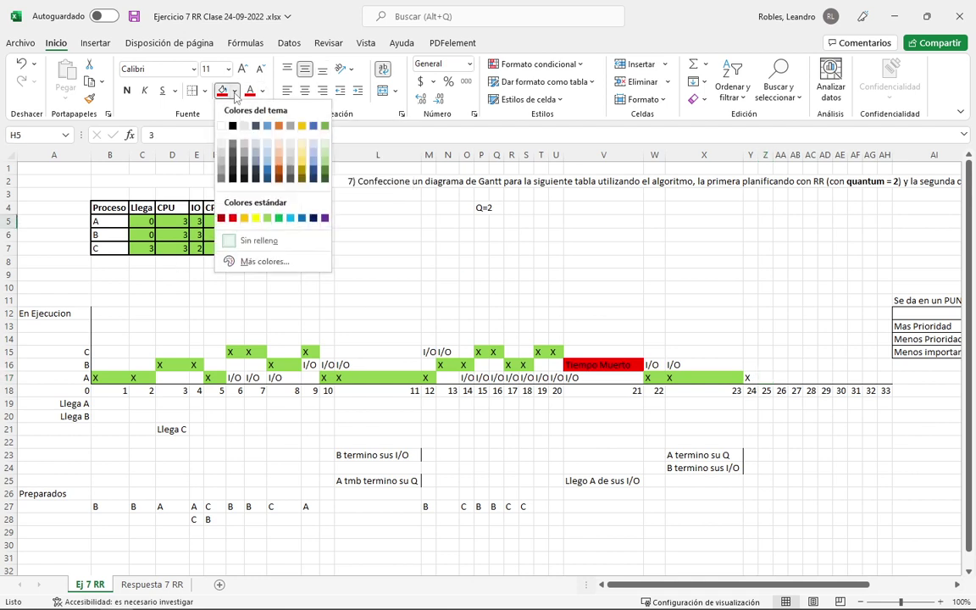
left_click(270, 218)
left_click(749, 377)
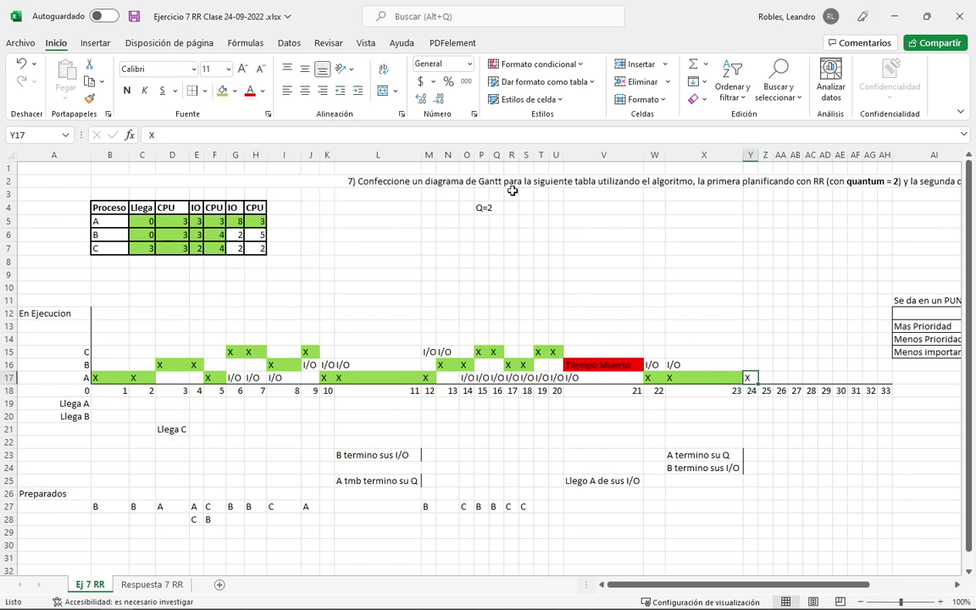
left_click(222, 91)
Fill B's I/O cells W16:X16 with green, and remove the fill again.
left_click(236, 235)
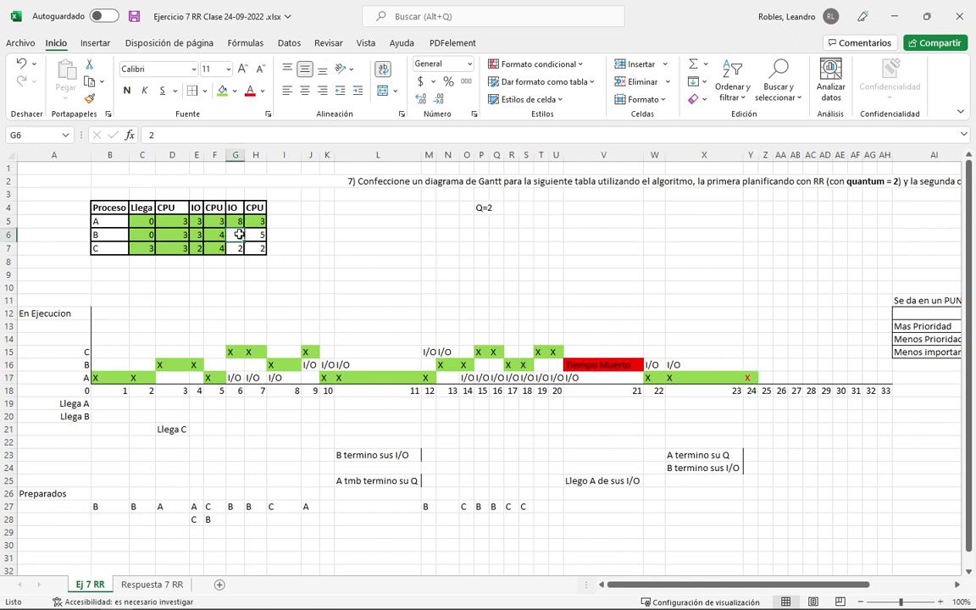
left_click_drag(676, 366, 652, 365)
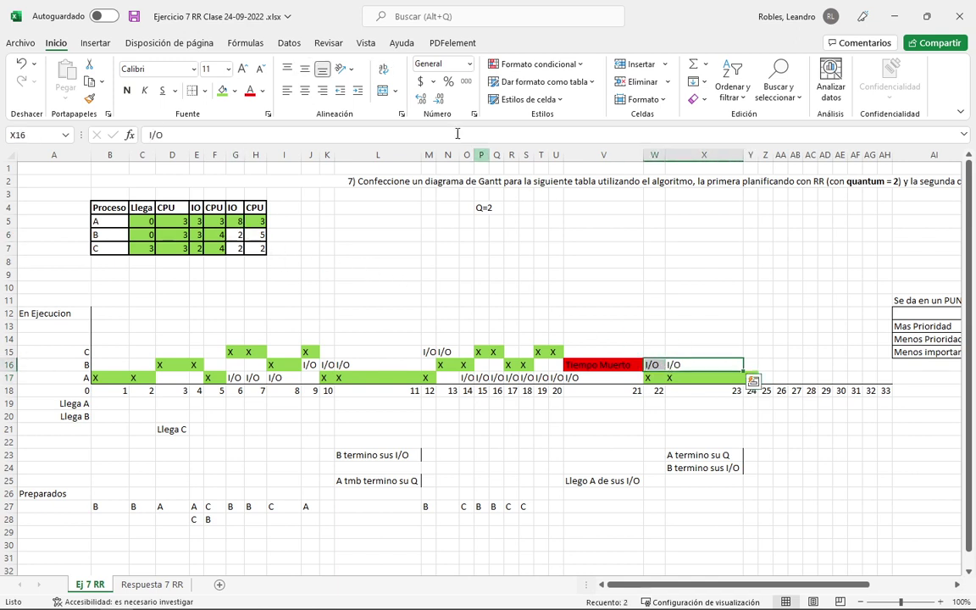
left_click(223, 92)
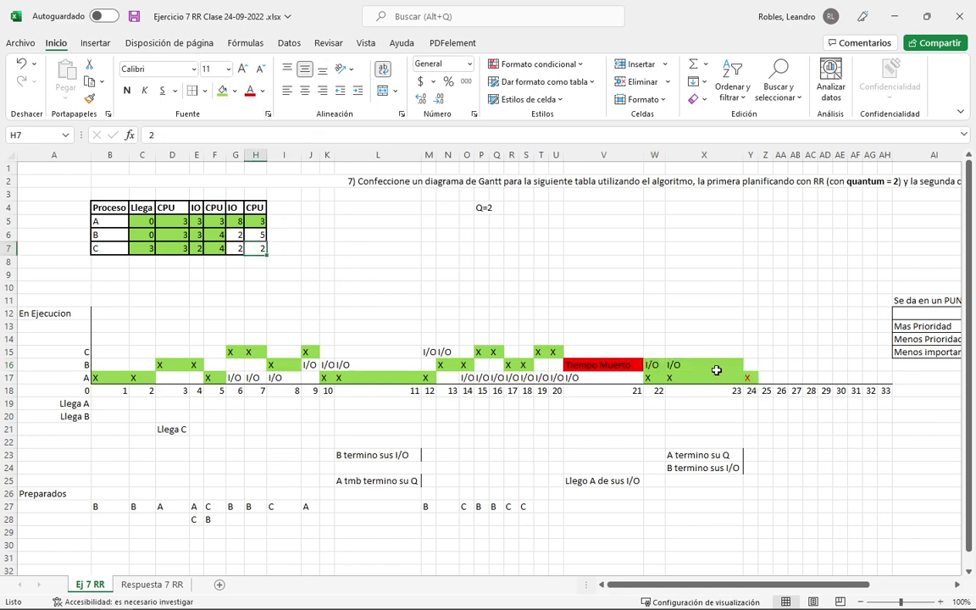
left_click_drag(716, 366, 657, 364)
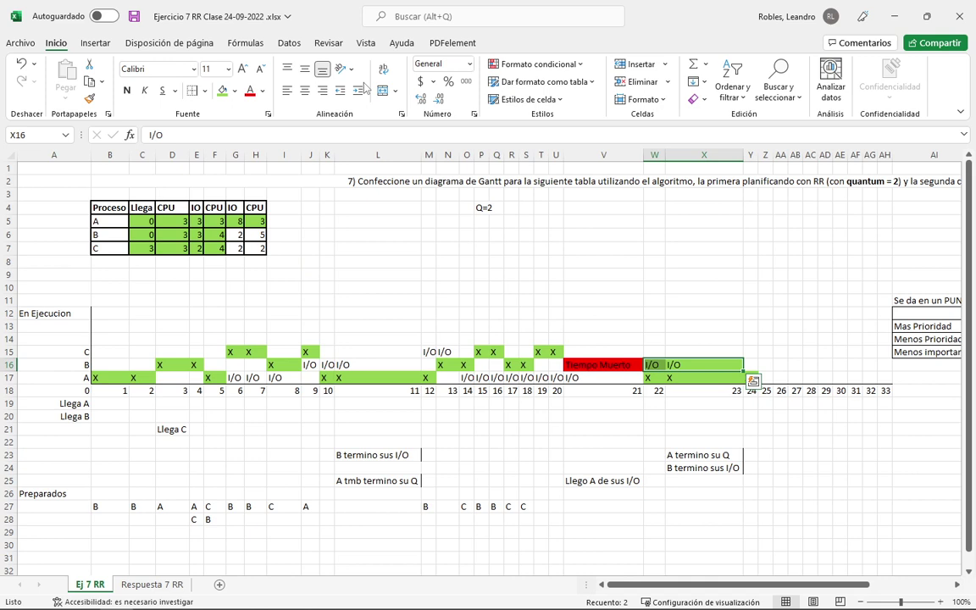
left_click(236, 91)
left_click(242, 241)
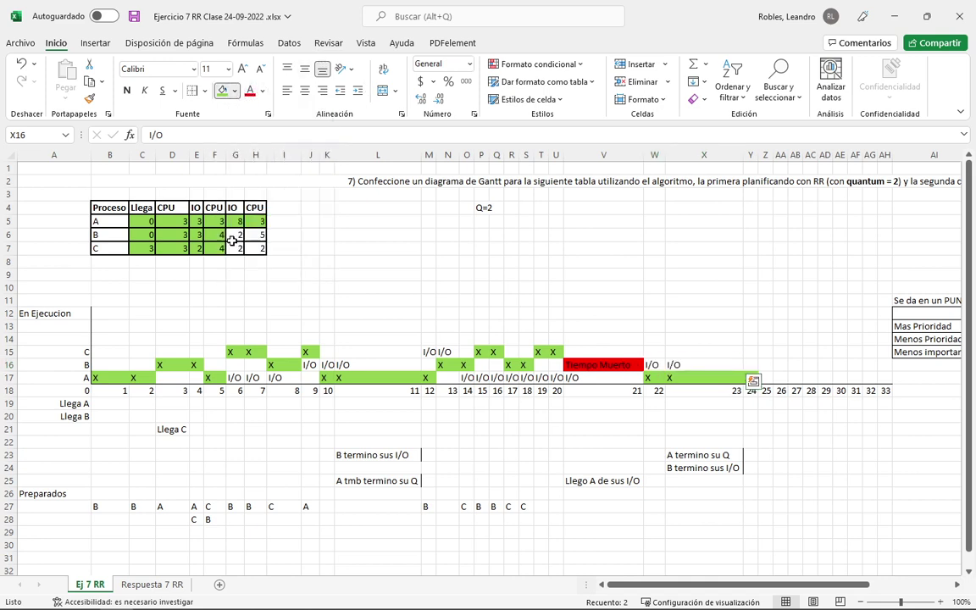
Fill B's second I/O value, in G6 of the process table, with green.
left_click(237, 235)
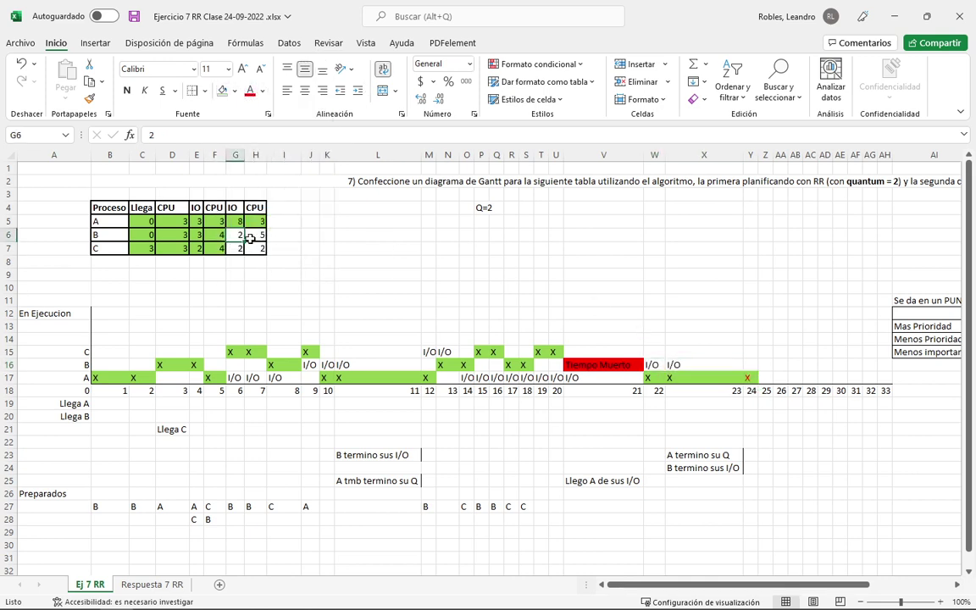
left_click(234, 91)
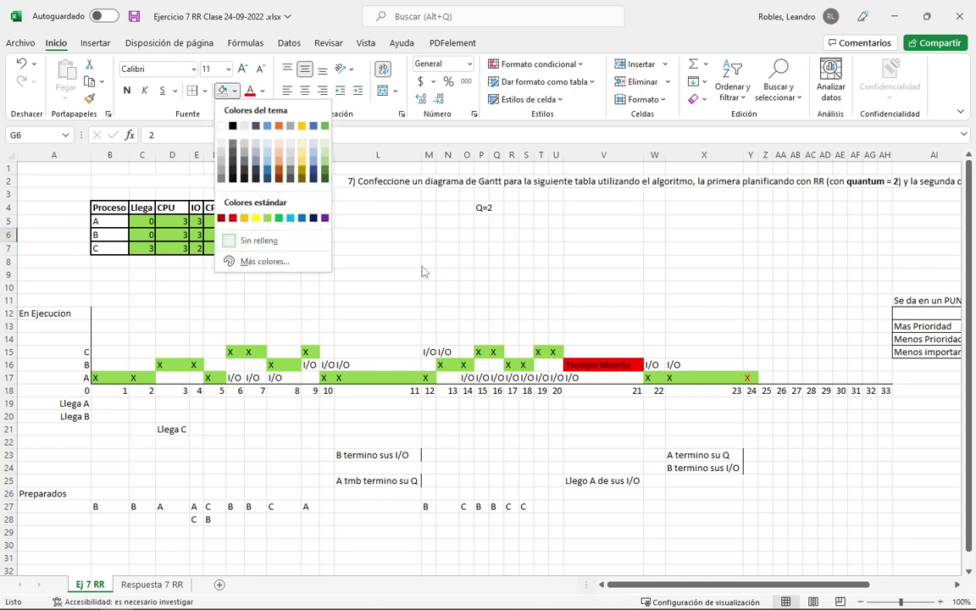
left_click(280, 219)
left_click(348, 273)
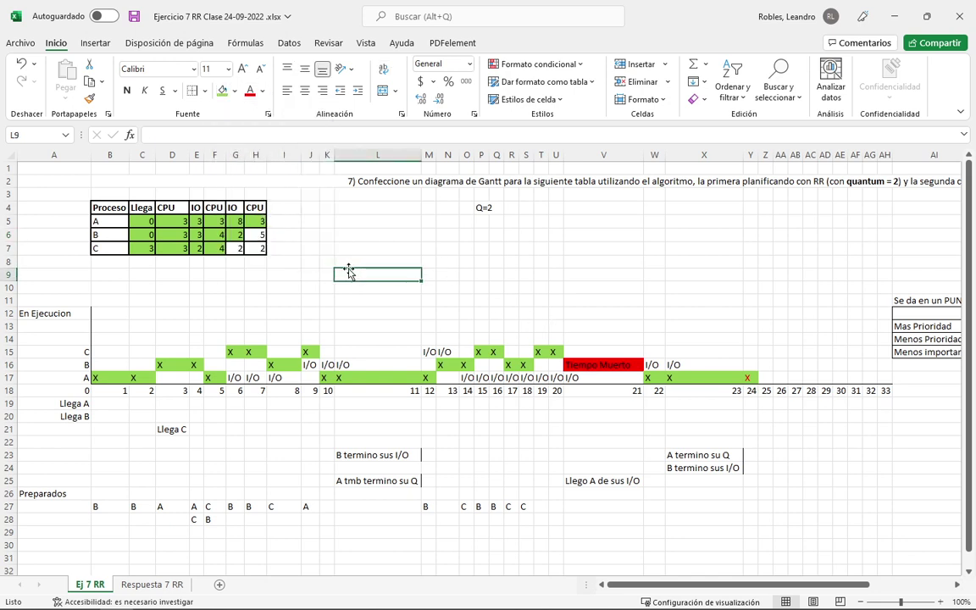
Enter "B" in the Preparados ready queue in Y27, under time 24.
left_click(723, 363)
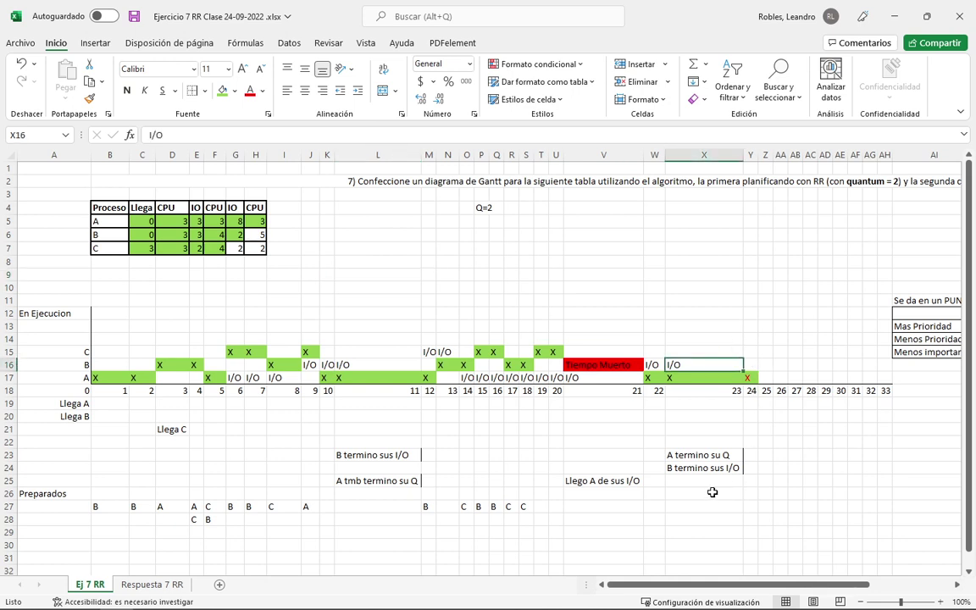
left_click(749, 390)
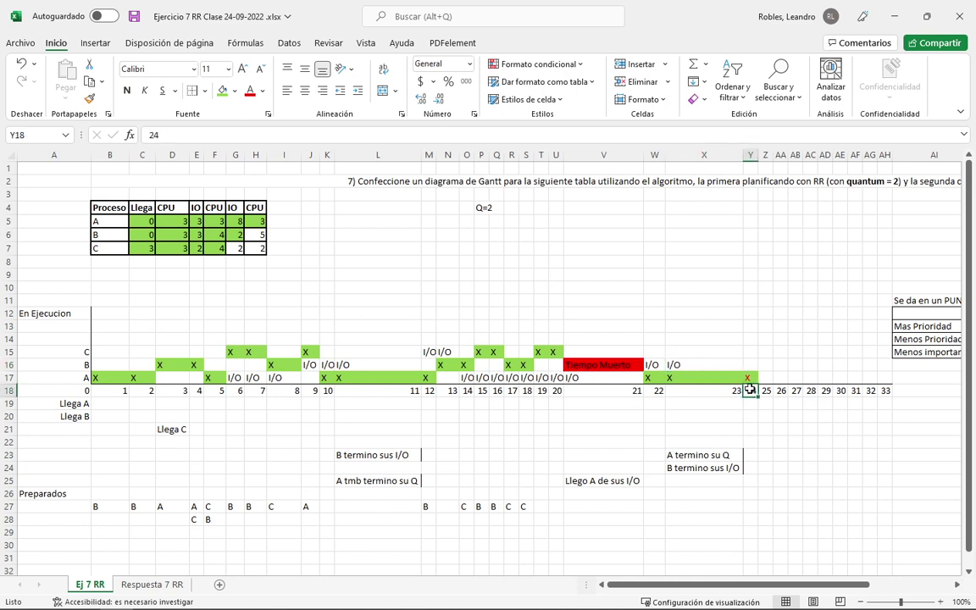
left_click(751, 505)
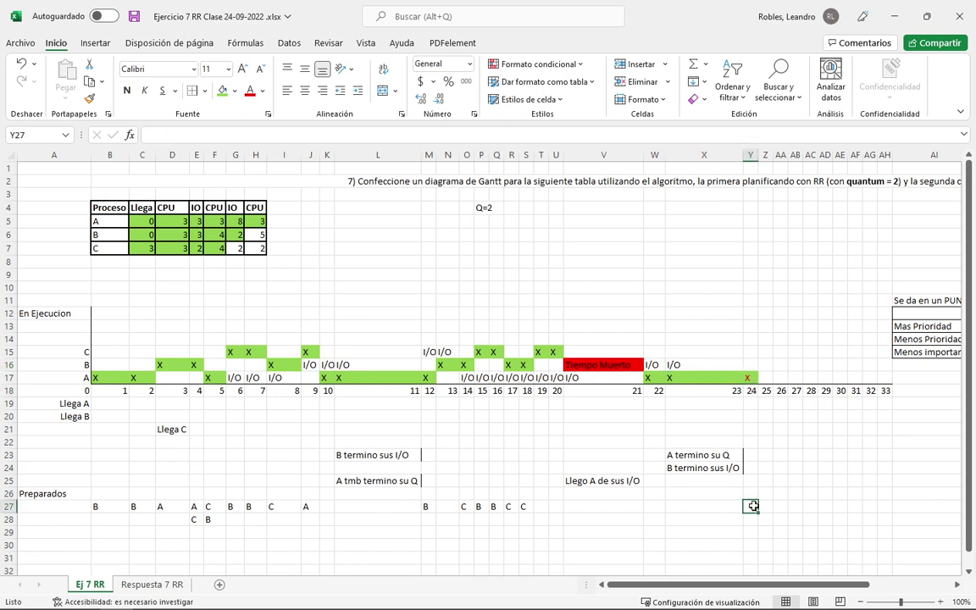
type("B")
key("Return")
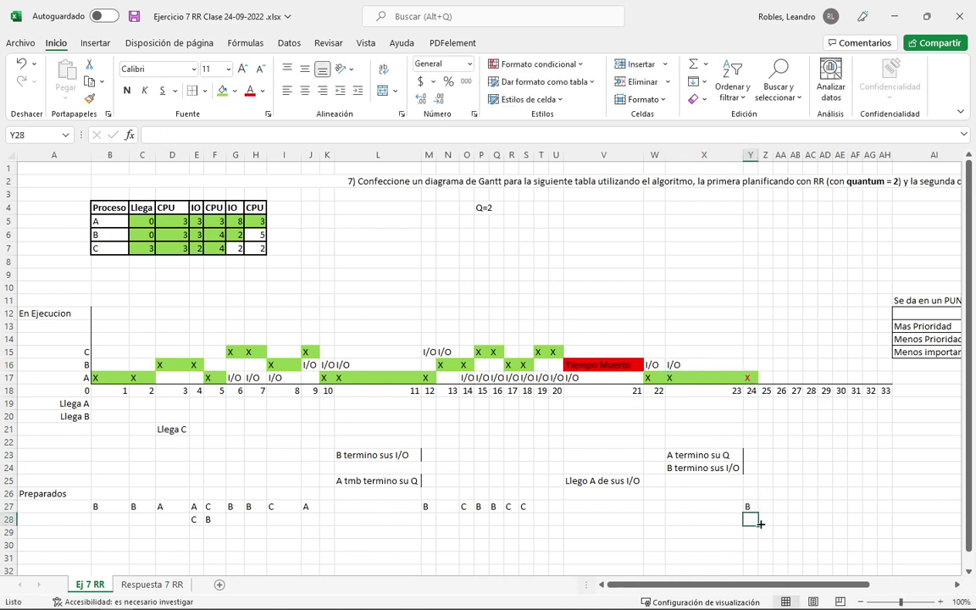
left_click(761, 508)
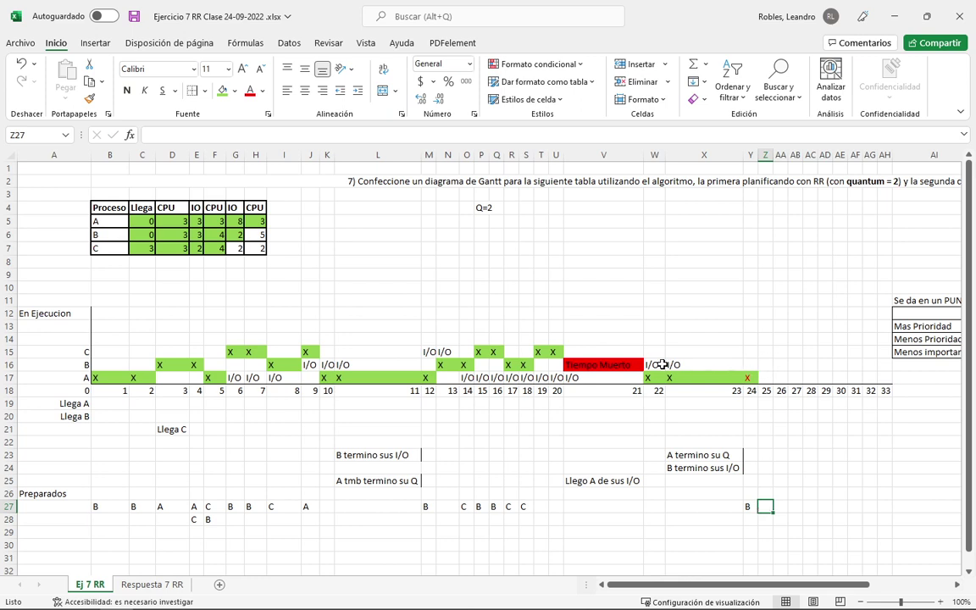
Mark C's second I/O with "I/O" in Y15 and Z15, above times 24 and 25.
left_click_drag(657, 364, 684, 367)
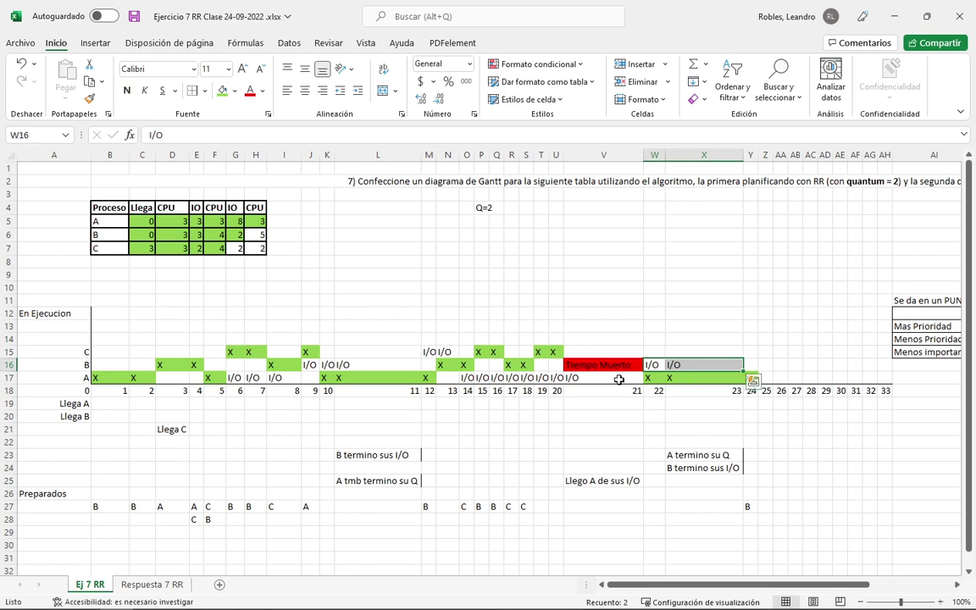
left_click(677, 365)
left_click(750, 352)
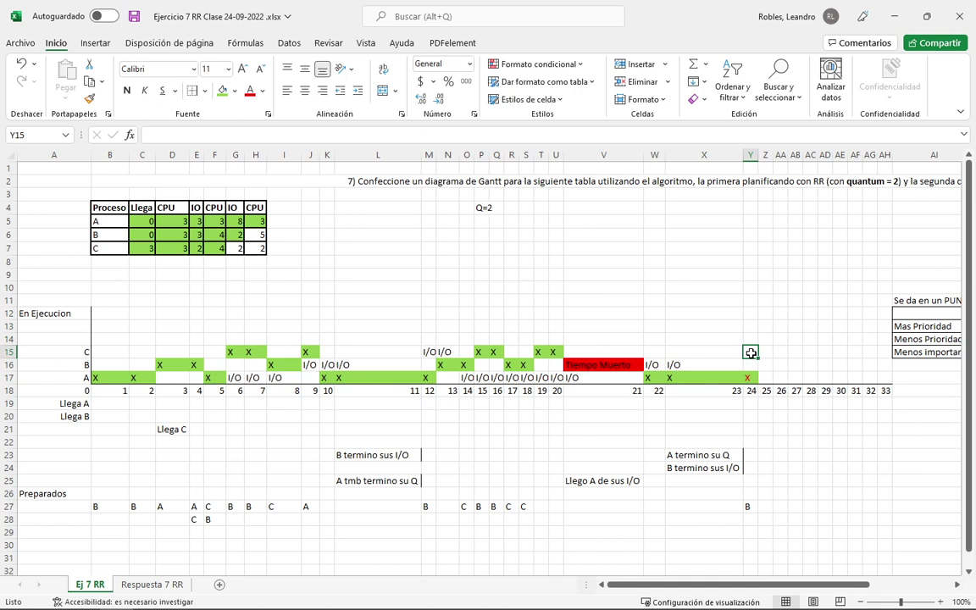
type("I")
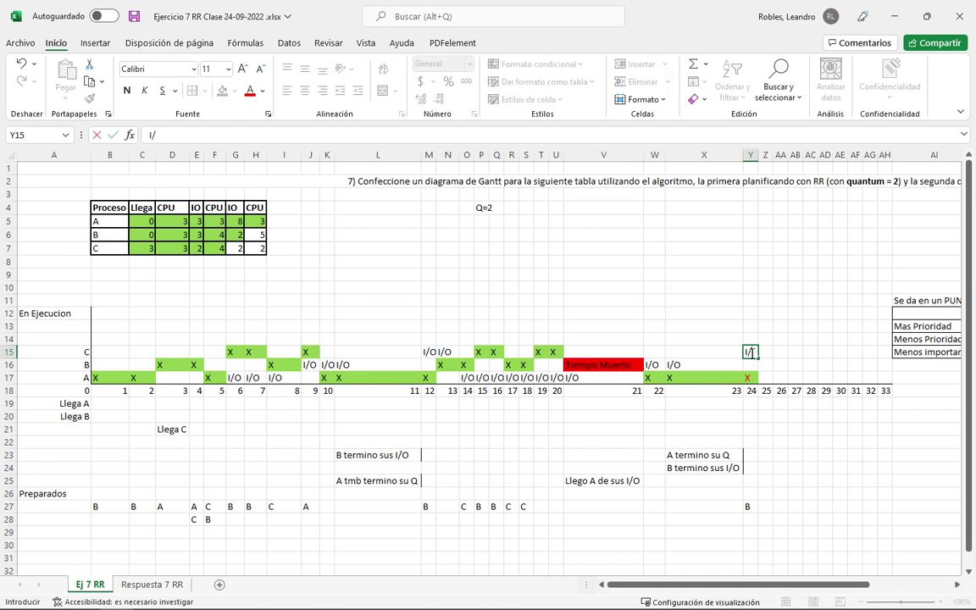
type("/O")
key("Return")
left_click(750, 352)
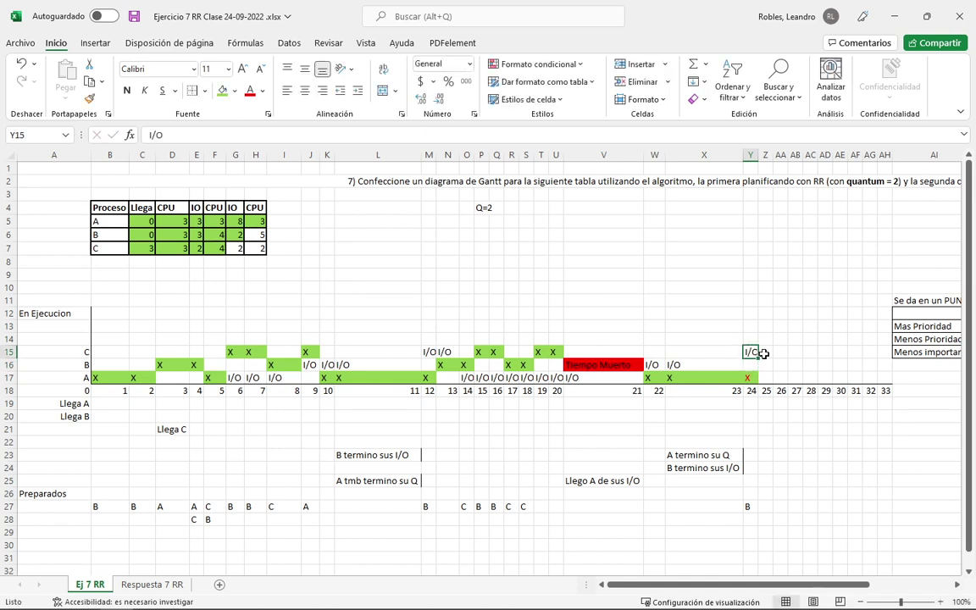
key("ctrl+c")
left_click(765, 352)
key("ctrl+v")
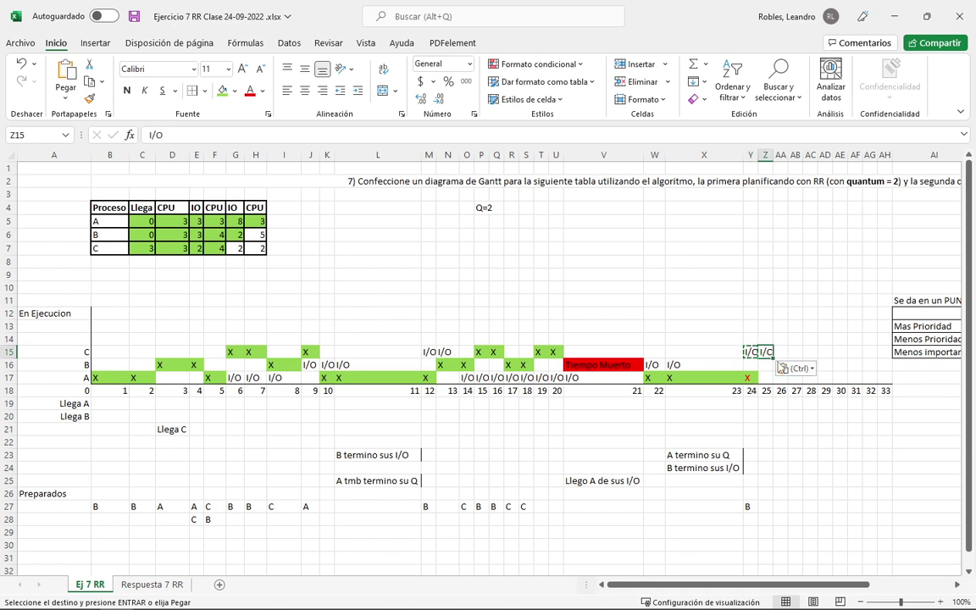
left_click(825, 340)
left_click(810, 429)
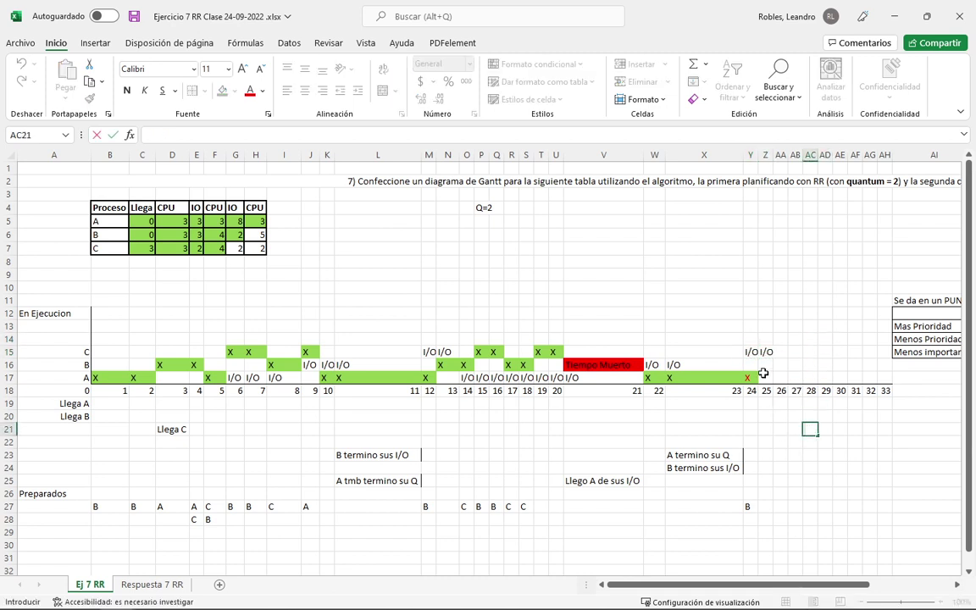
Fill Z16:AA16 with green and enter "X" in both cells for B's CPU use at times 25 and 26.
left_click(766, 365)
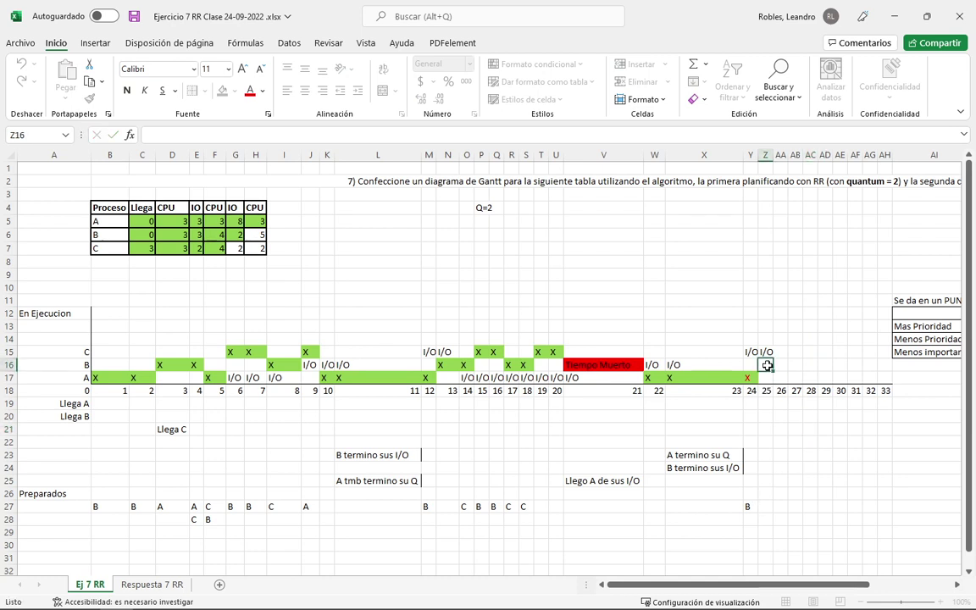
left_click_drag(767, 365, 779, 365)
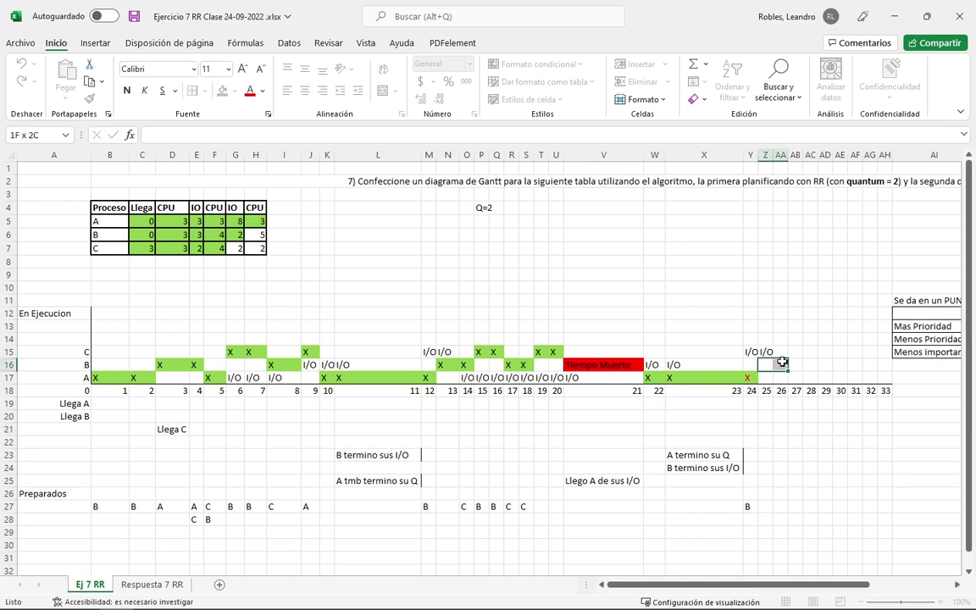
left_click(221, 91)
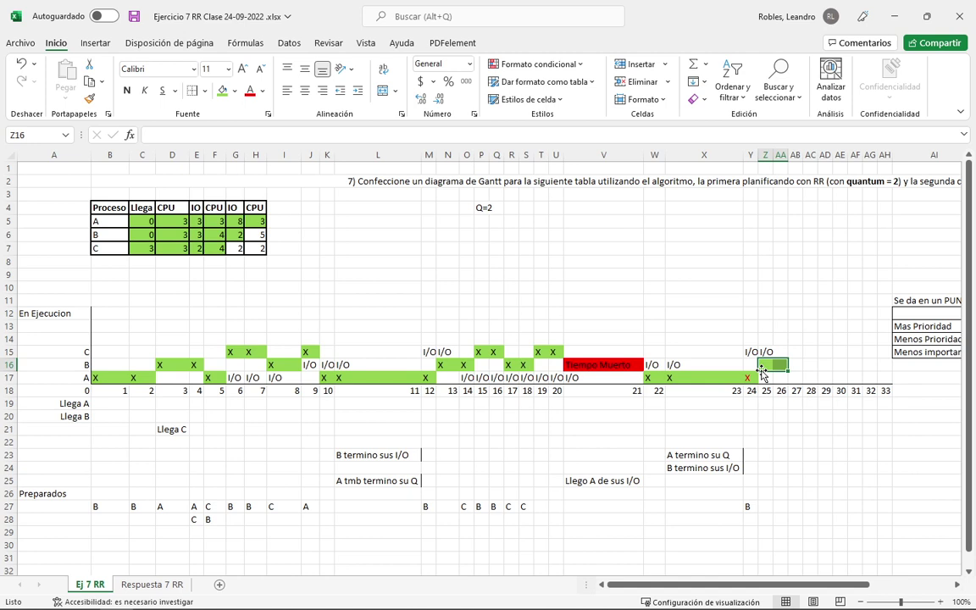
type("X")
key("Return")
type("X")
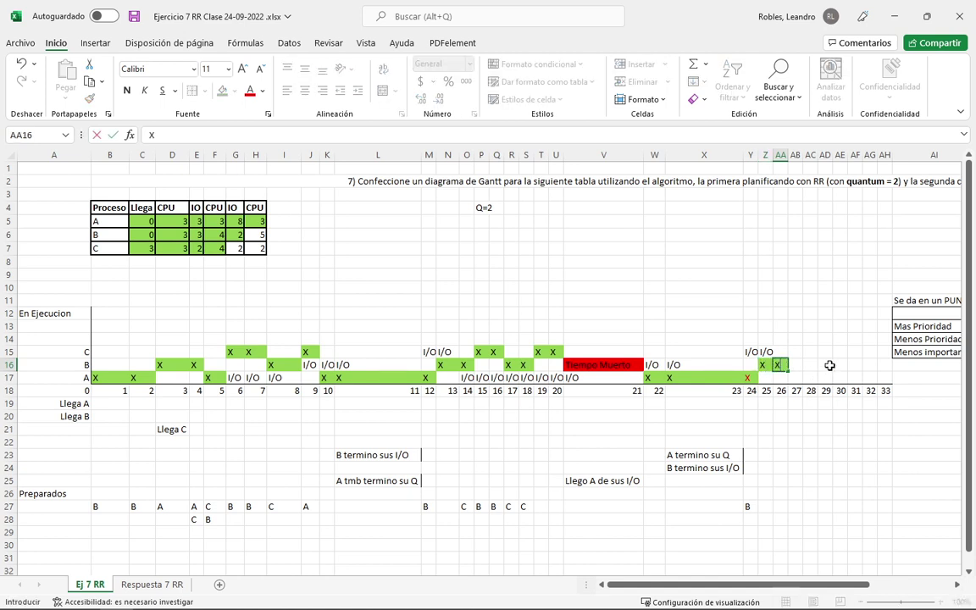
left_click(828, 366)
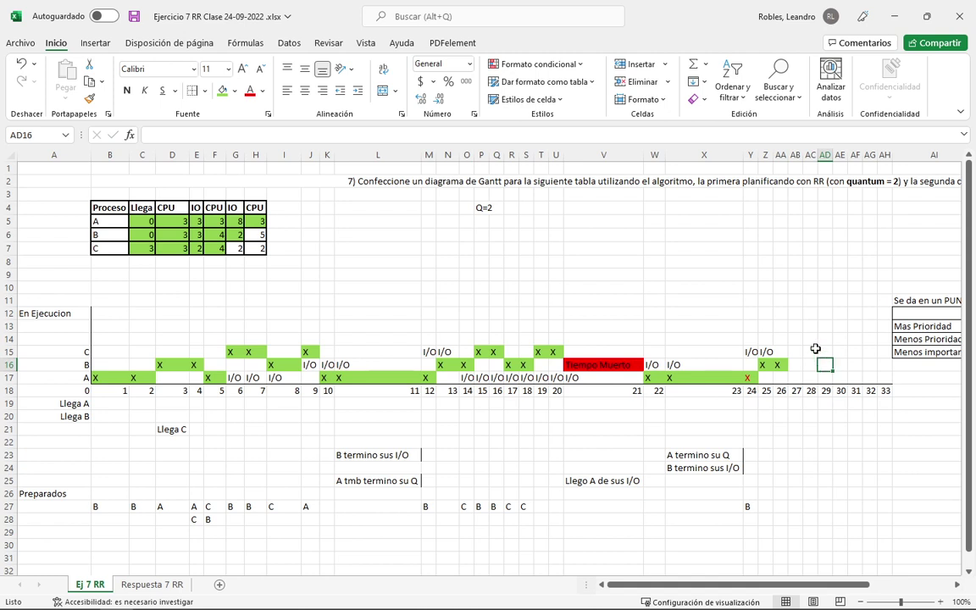
Trace time 25 down to the ready queue and widen column Z to about twice its width.
left_click(767, 505)
left_click_drag(764, 364, 764, 442)
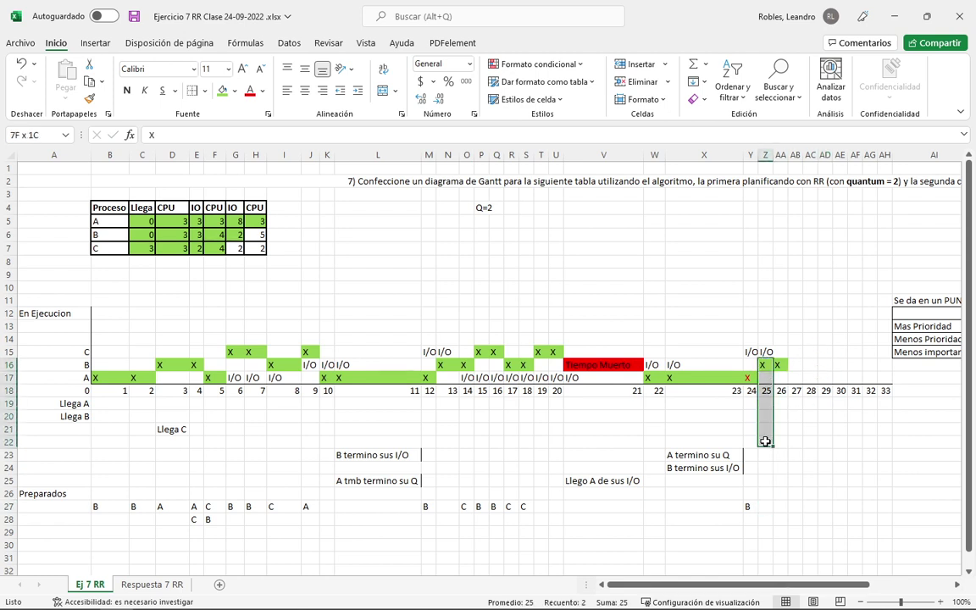
left_click(747, 505)
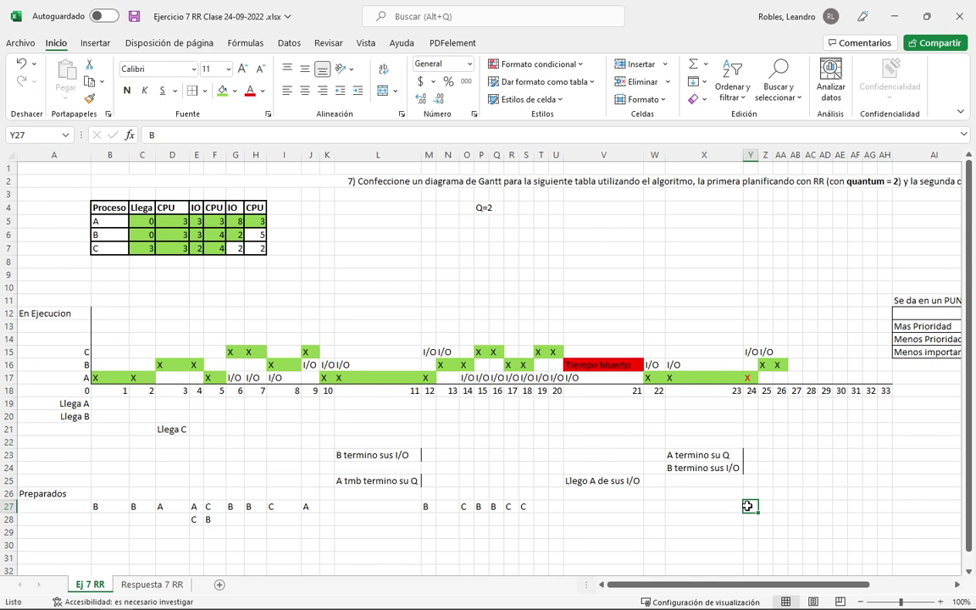
left_click_drag(765, 364, 772, 512)
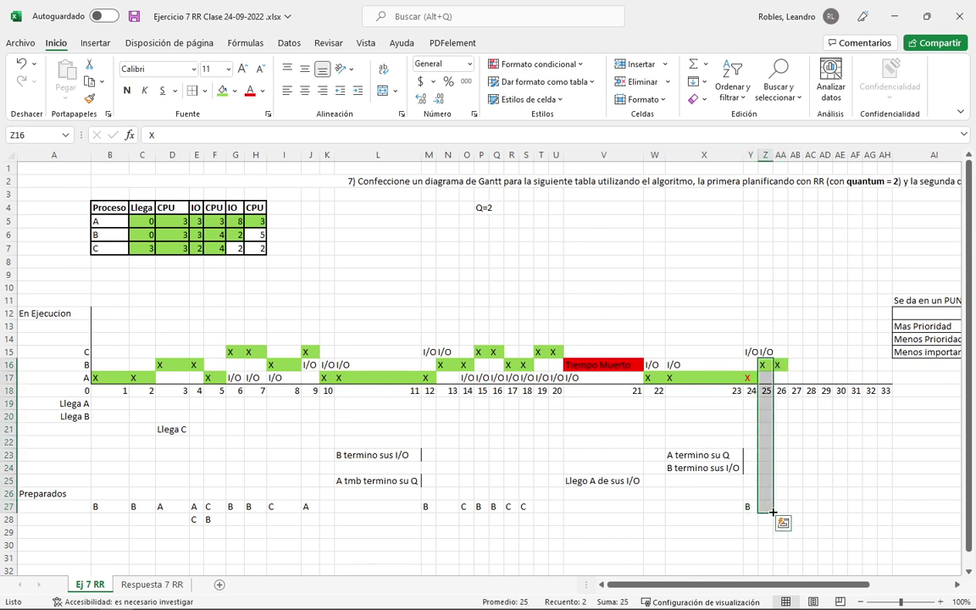
left_click(776, 507)
left_click(779, 352)
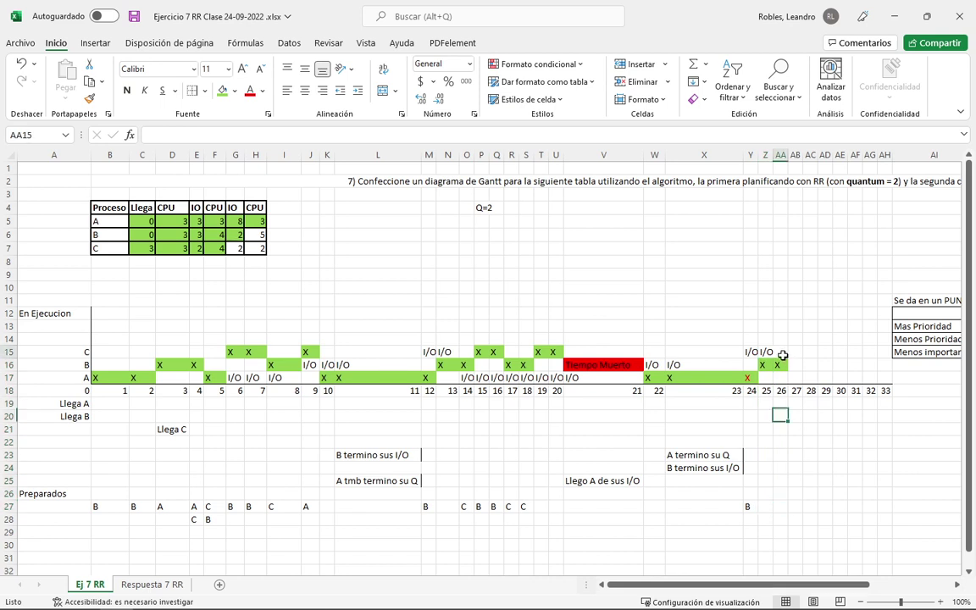
left_click_drag(773, 154, 789, 155)
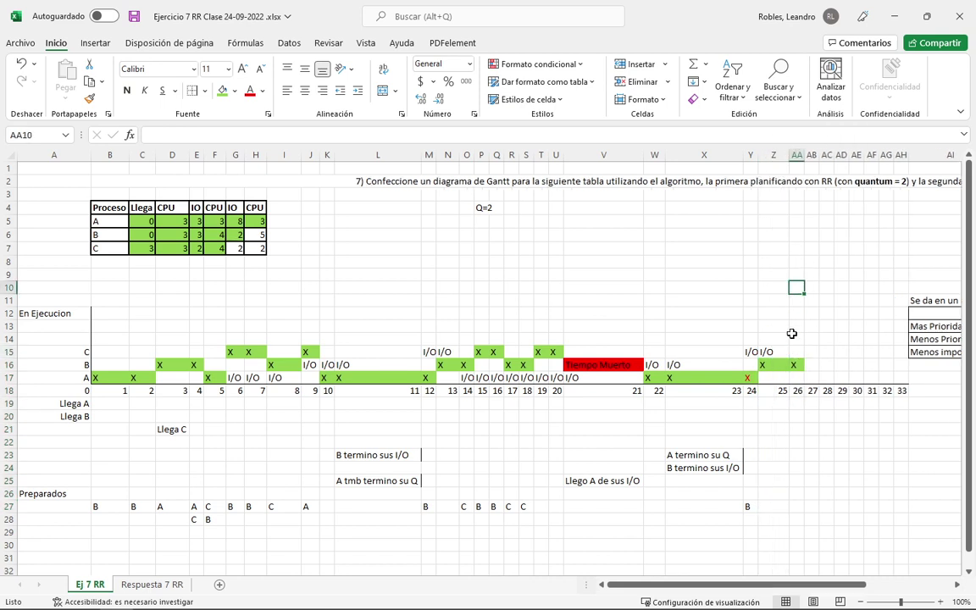
Enter "C" in the Preparados ready queue in AA27, under time 26.
left_click(774, 354)
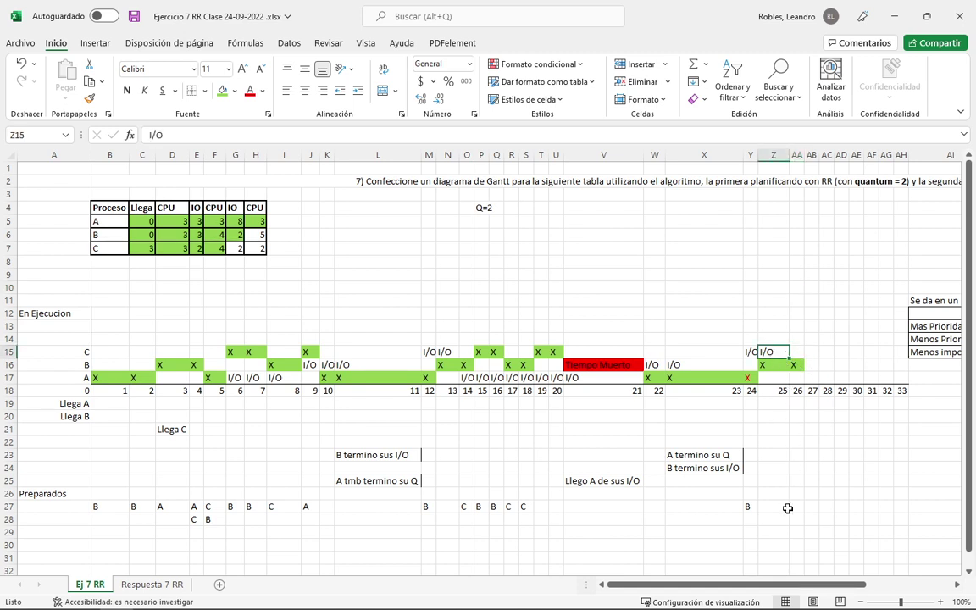
left_click(786, 508)
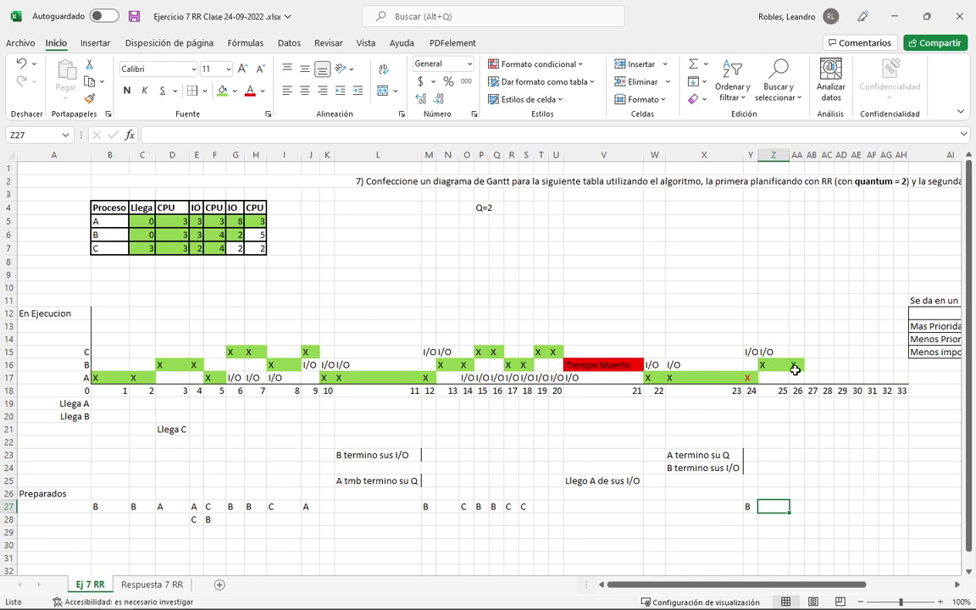
left_click(796, 506)
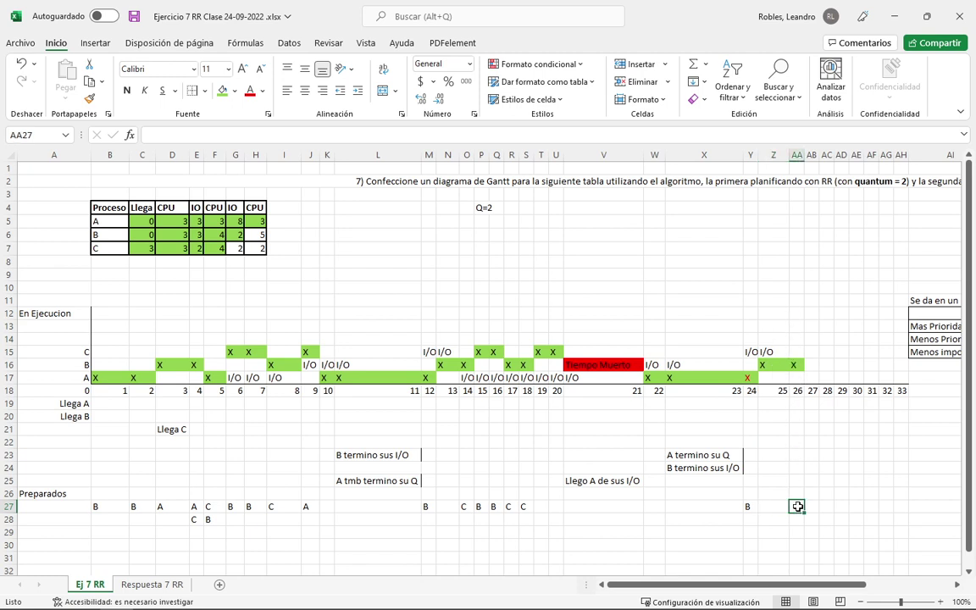
type("C")
left_click(829, 506)
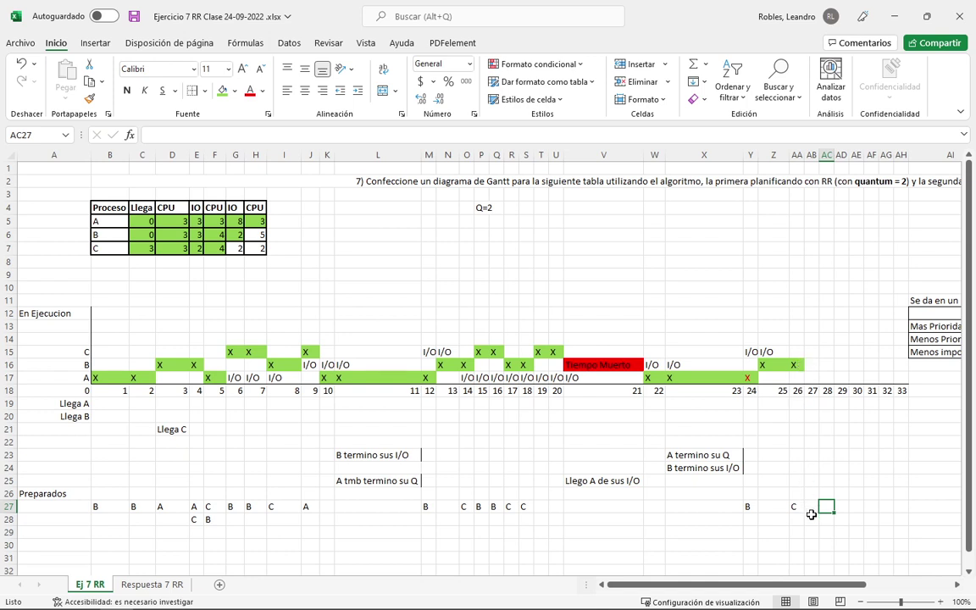
Fill AB15:AC15 with green and enter "X" in both cells for C's CPU use at times 27 and 28.
left_click_drag(811, 353, 832, 353)
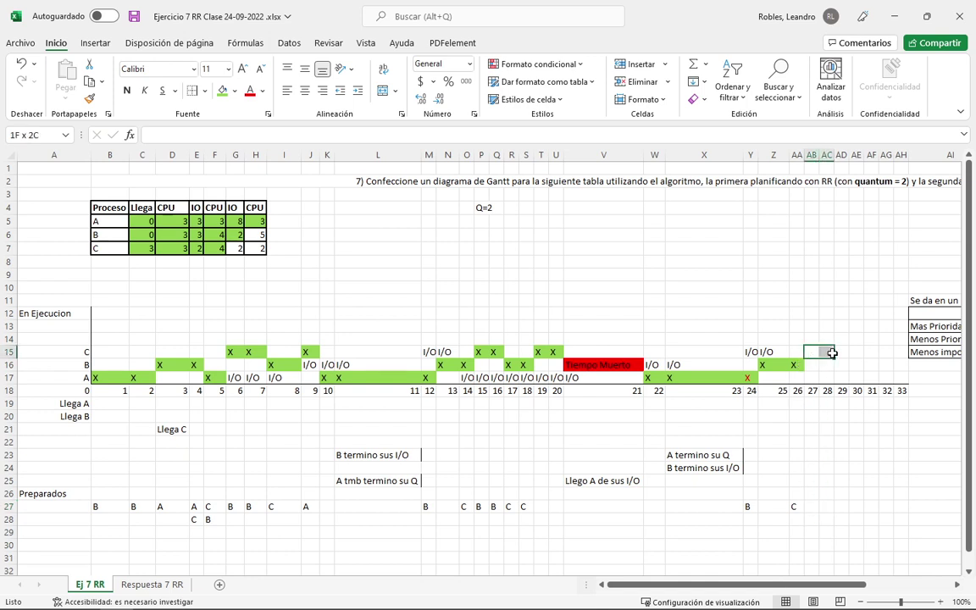
left_click(222, 91)
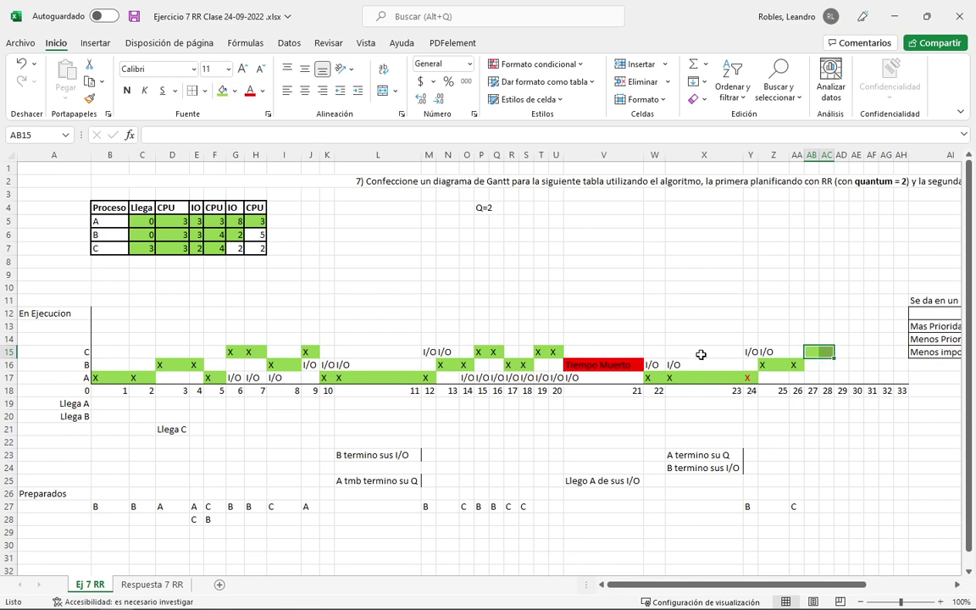
type("X")
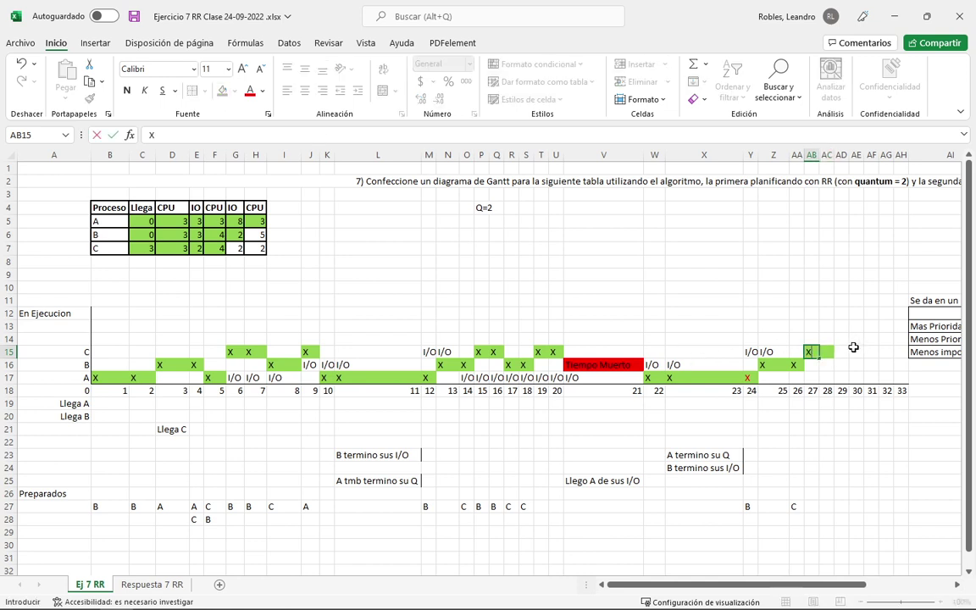
left_click(825, 351)
type("X")
left_click(900, 391)
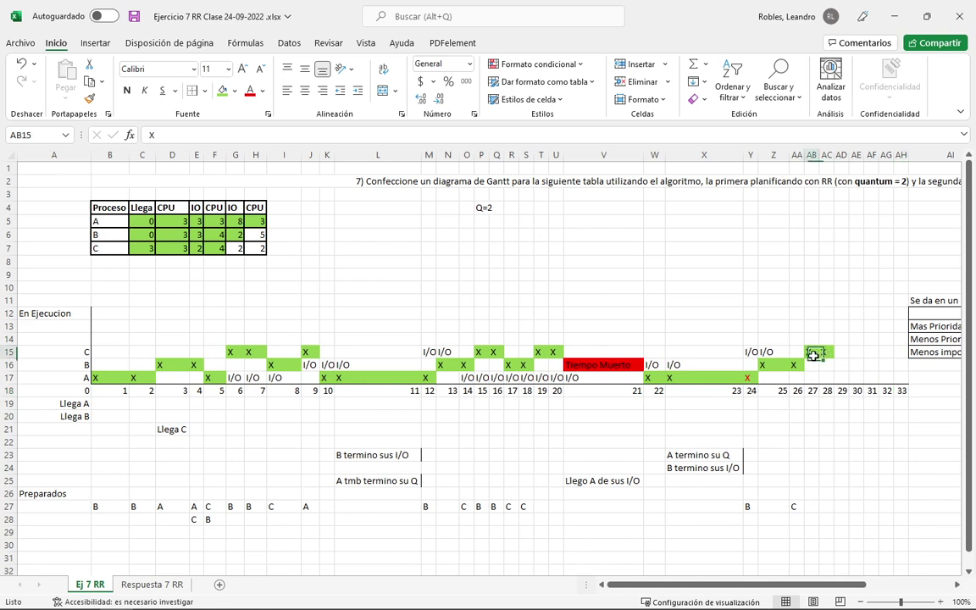
Fill C's last I/O and CPU values in G7:H7 with green, and colour the "X" in AC15 red.
left_click_drag(810, 351, 825, 360)
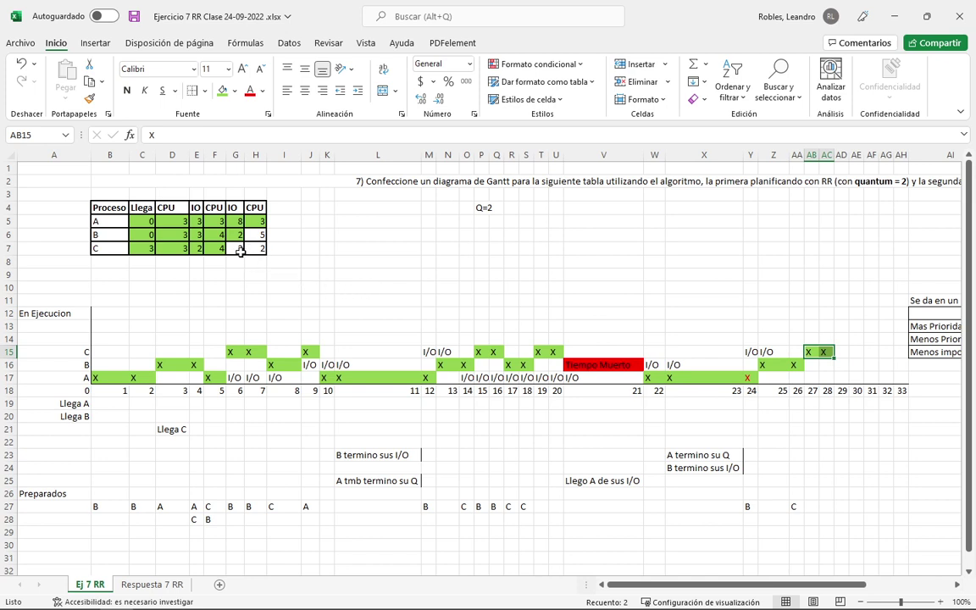
left_click_drag(240, 251, 256, 248)
left_click(222, 90)
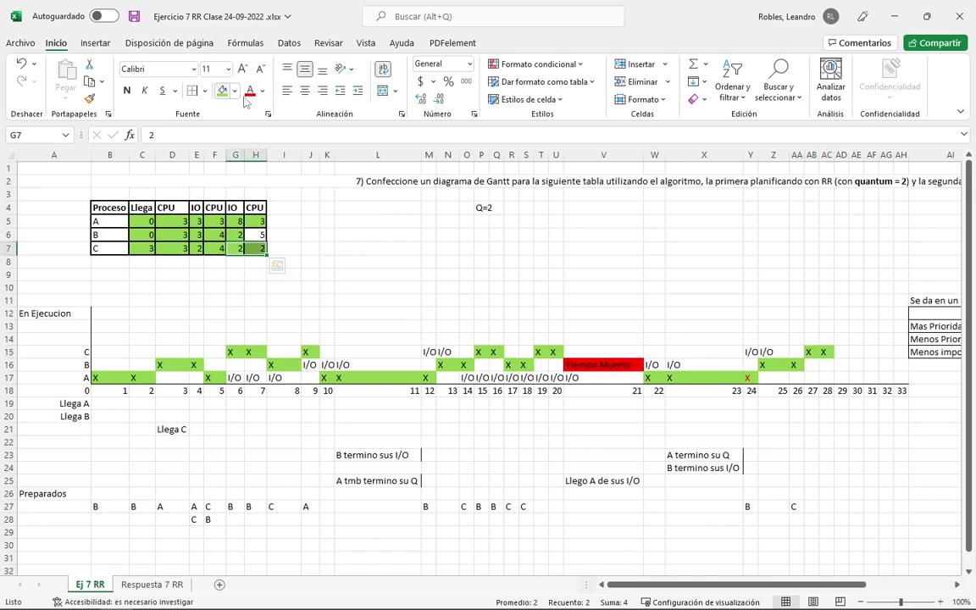
left_click(823, 353)
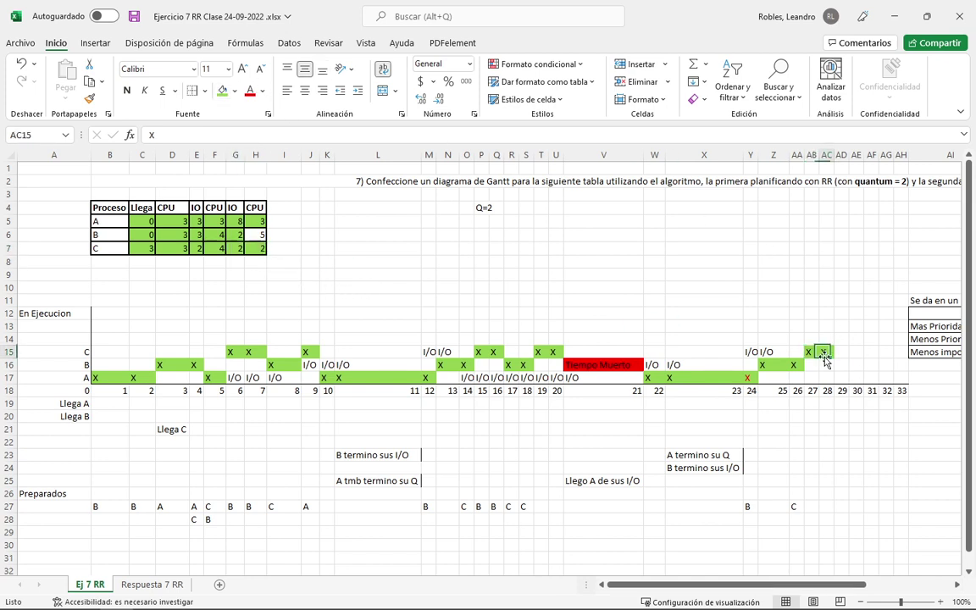
left_click(250, 90)
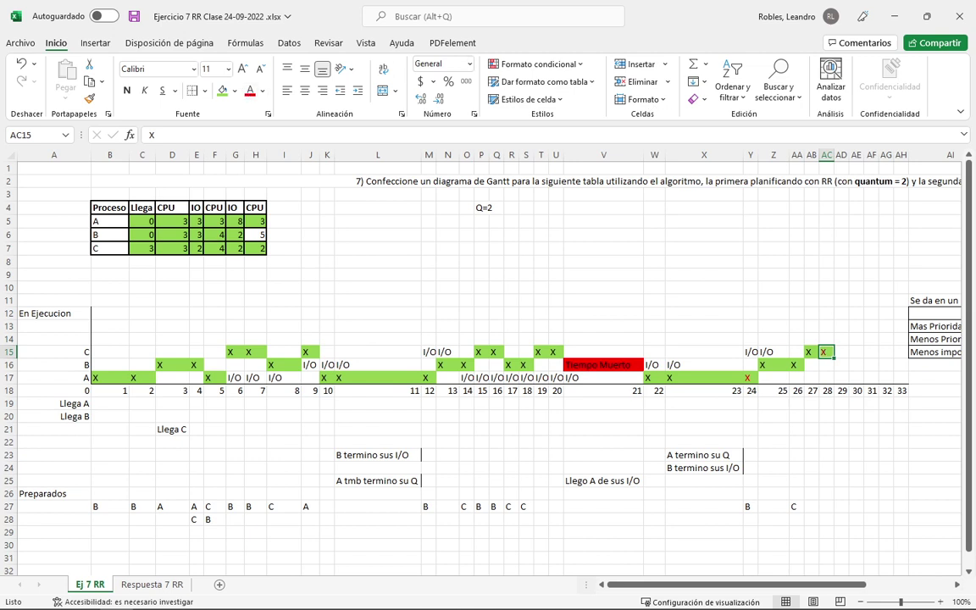
Fill AD16:AE16 with green and enter "X" in both cells for B's CPU use at times 29 and 30.
left_click(839, 364)
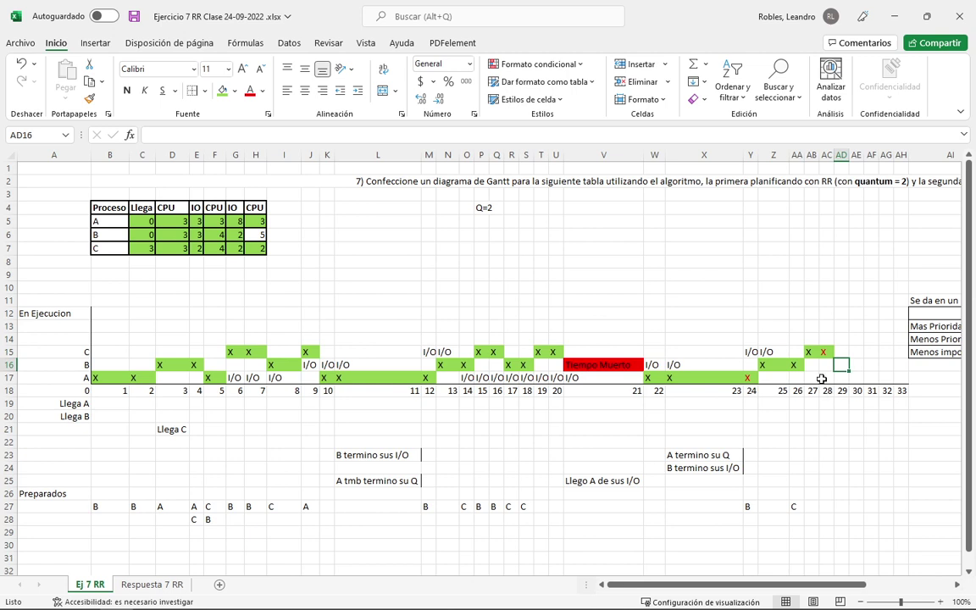
left_click(259, 234)
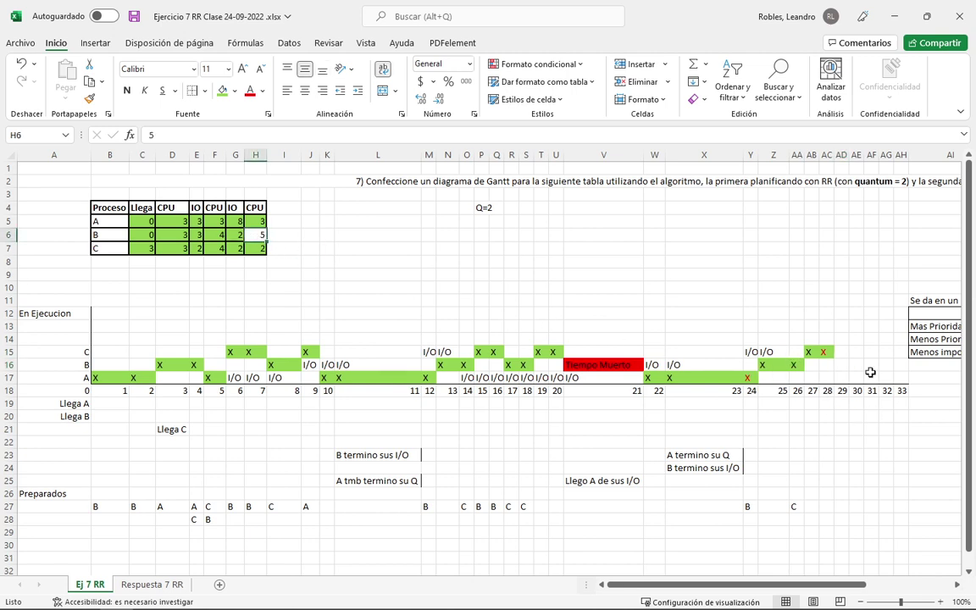
left_click_drag(839, 365, 854, 364)
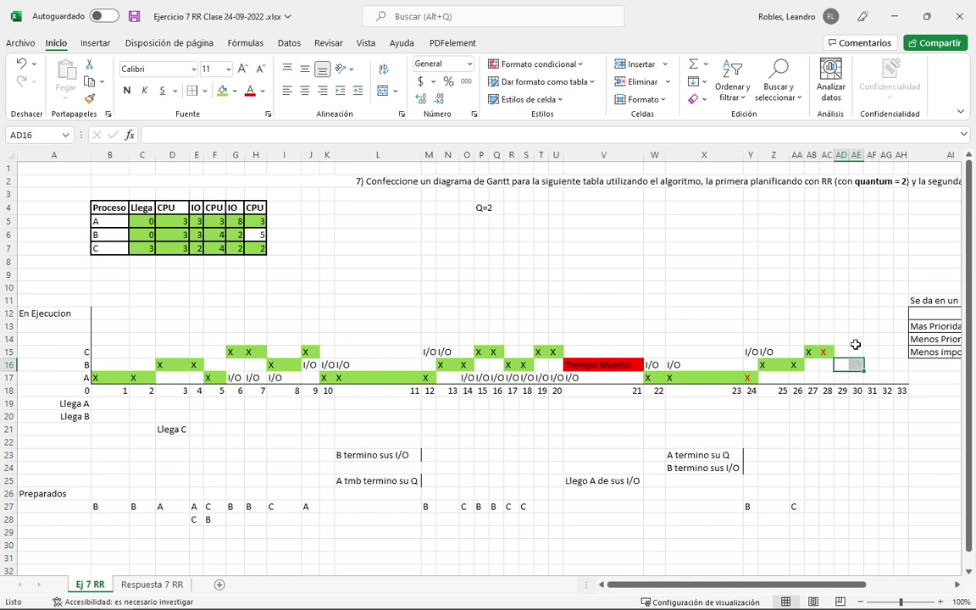
left_click(223, 91)
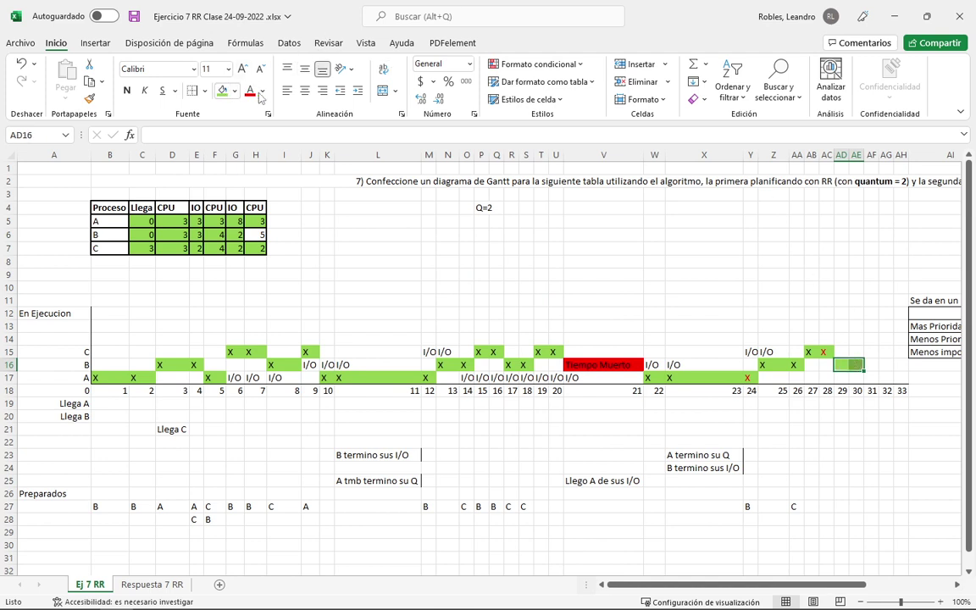
left_click(838, 364)
type("X")
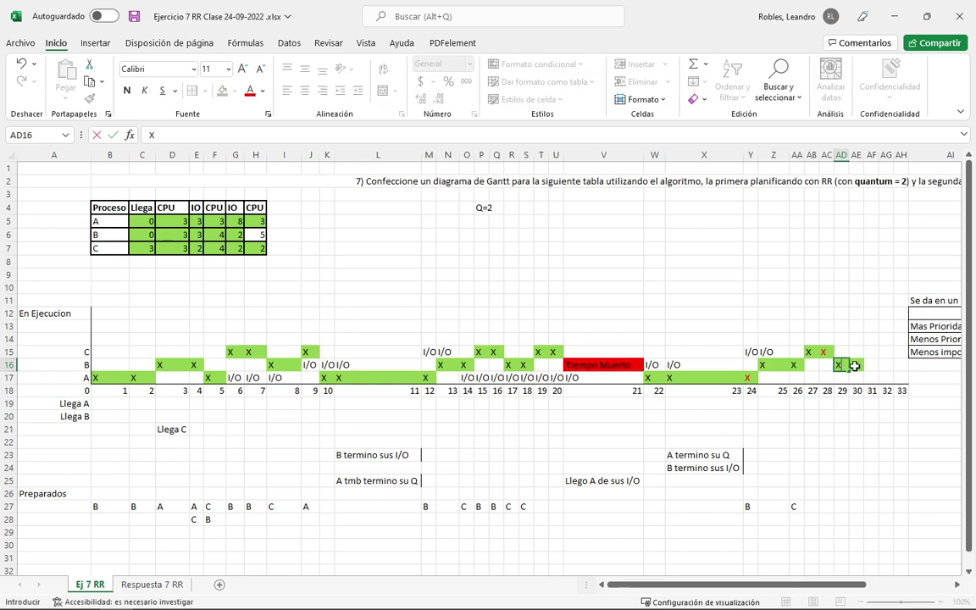
key("Tab")
type("X")
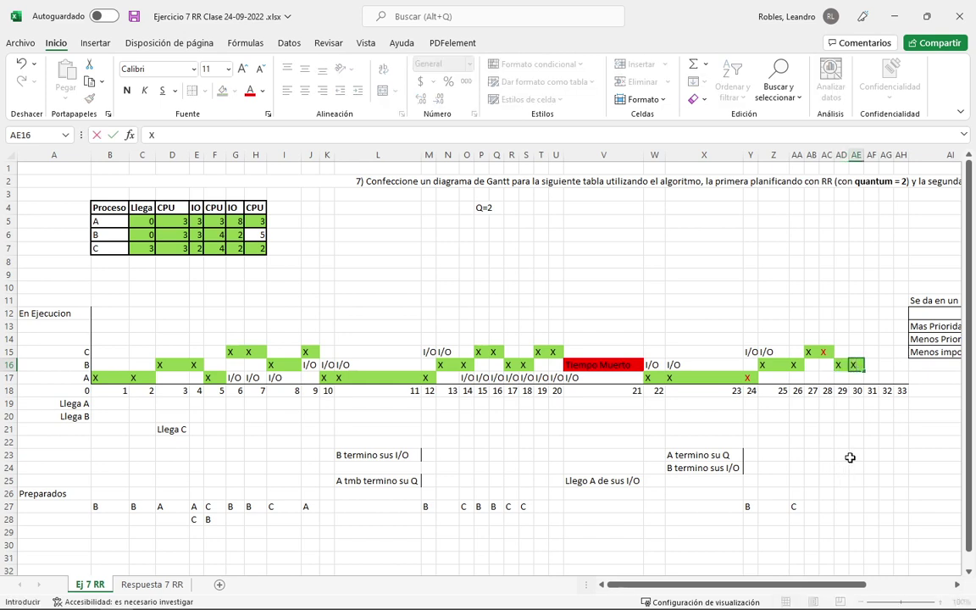
Enter the note "B termino su Q" in AE24 under time 30 and fit column AE to the text.
left_click(855, 470)
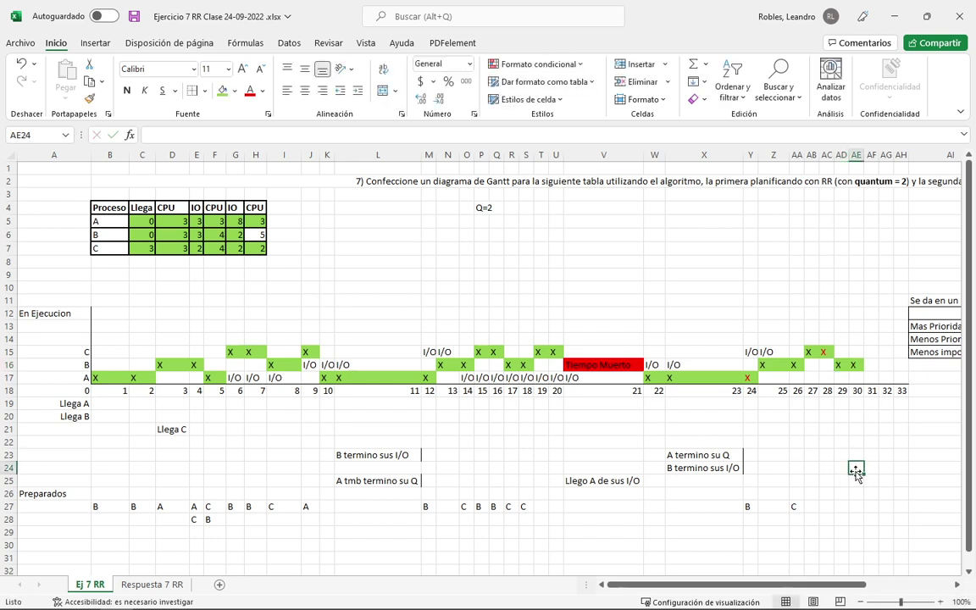
type("B termino su Q")
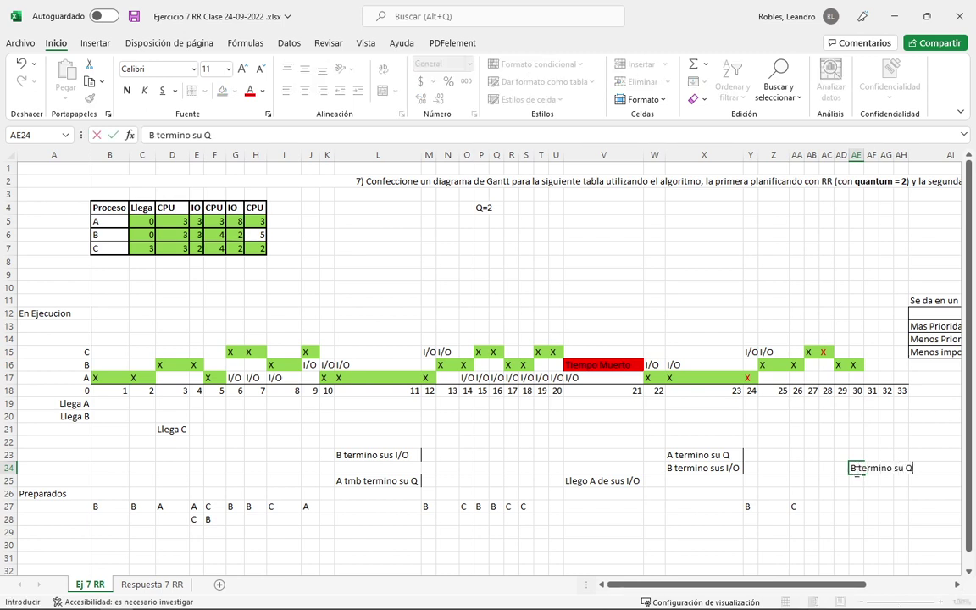
key("Return")
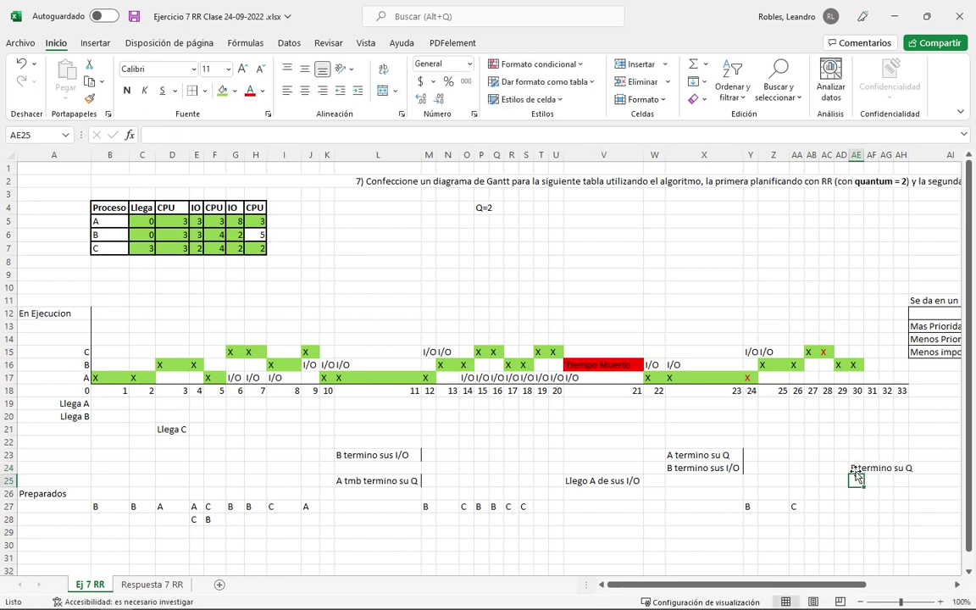
double_click(860, 155)
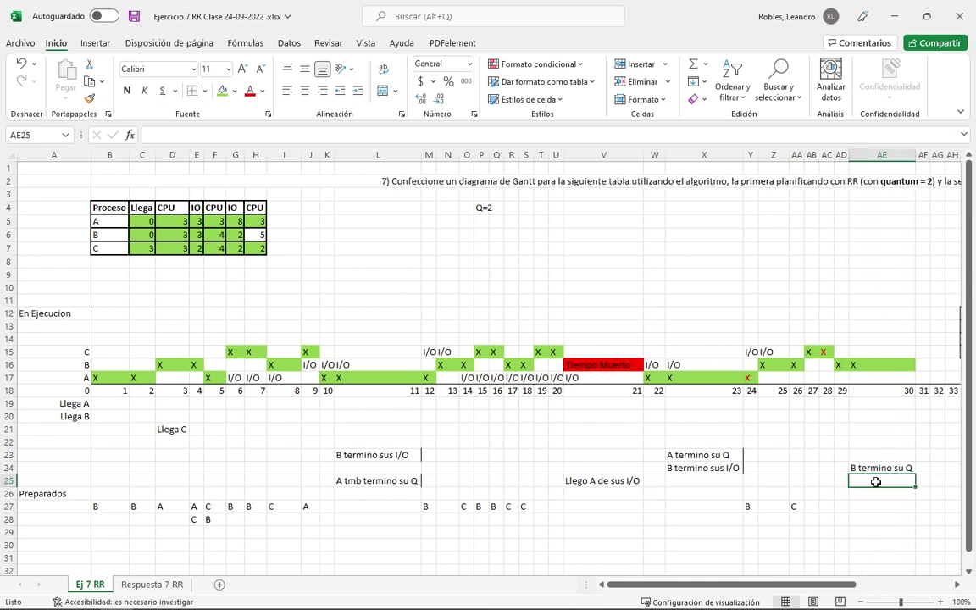
Enter the example note "Llegaba D" in AE25, below B's quantum note.
type("Lga")
key("BackSpace")
key("BackSpace")
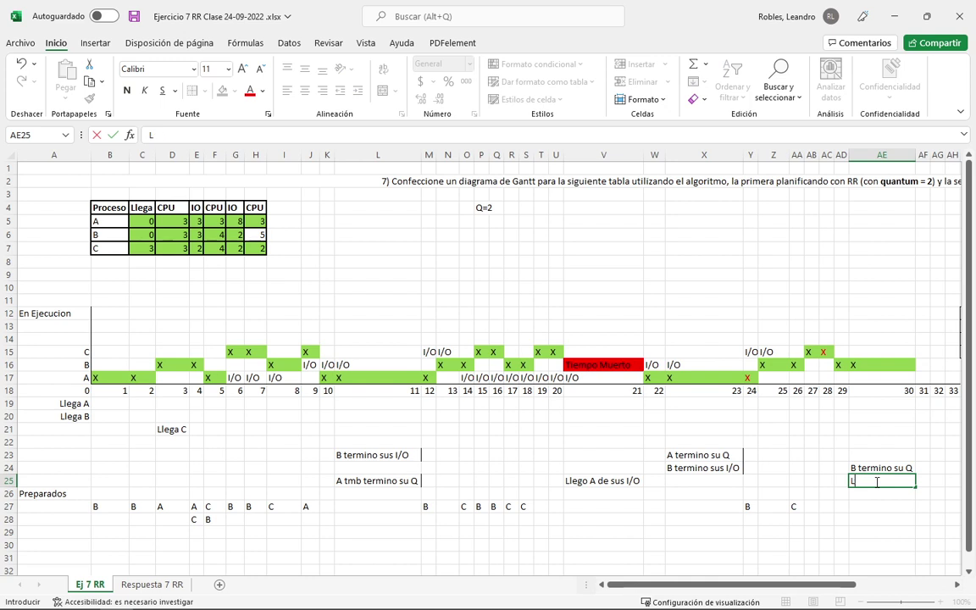
type("legaba D")
key("Return")
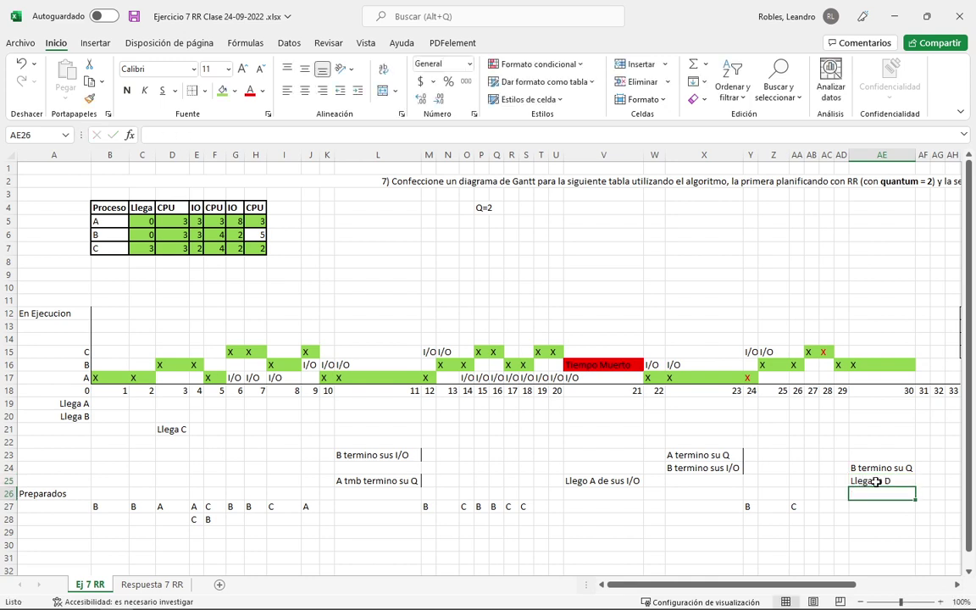
Extend the least important event in AJ15 to "Cuando un Proceso llega por 1era vez" and fit column AJ to the text.
left_click(876, 480)
key("Right")
key("Right")
key("Right")
key("Right")
key("Right")
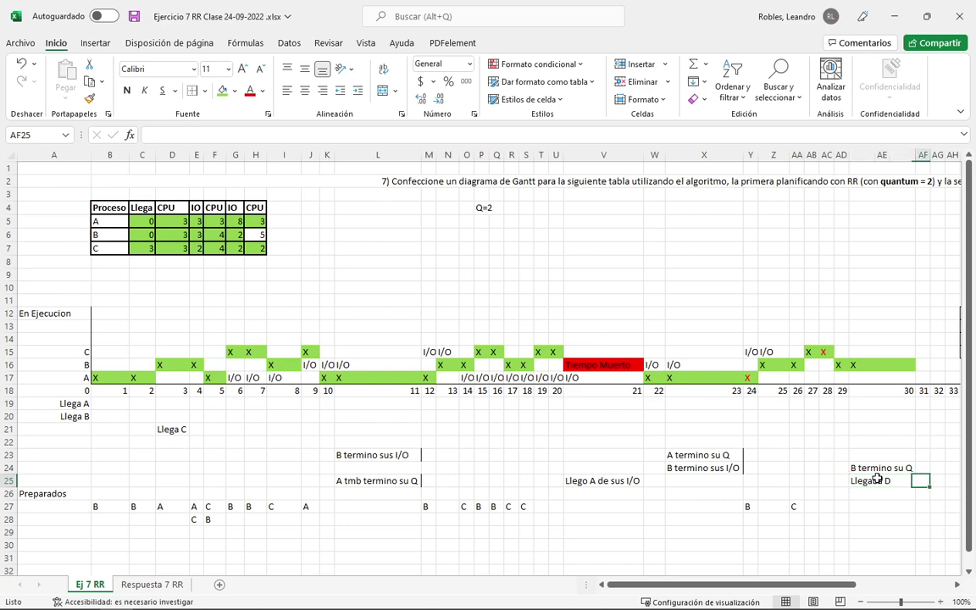
key("Up")
key("Up")
key("Up")
key("Up")
key("Up")
key("Up")
key("Up")
key("Up")
key("Up")
key("Up")
key("Up")
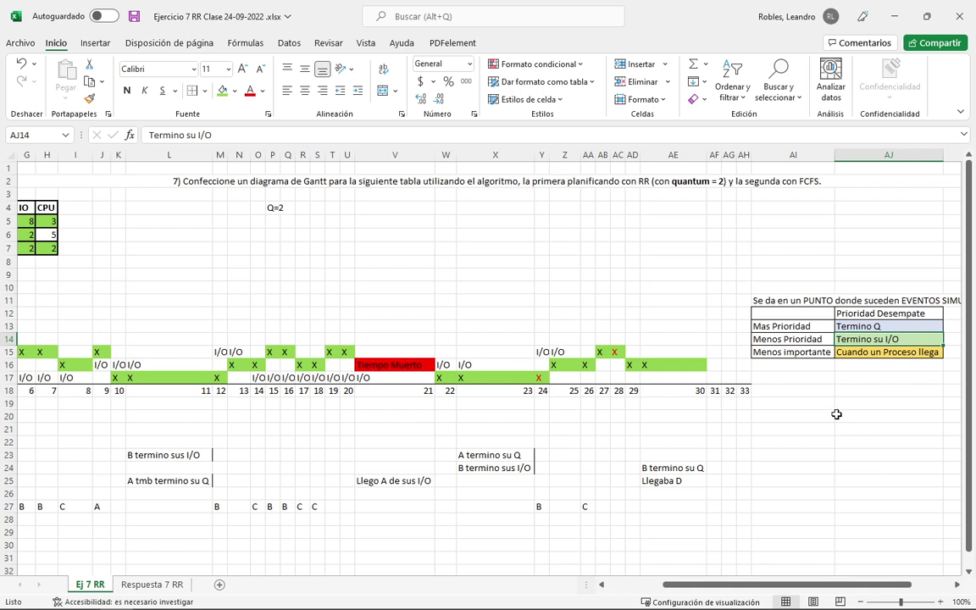
double_click(937, 352)
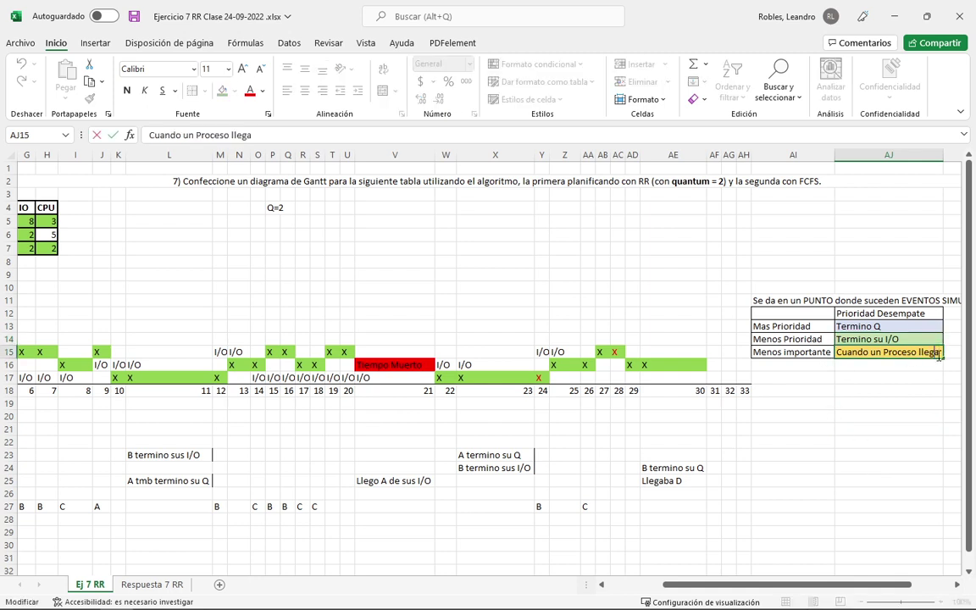
type("por p")
key("BackSpace")
type("1")
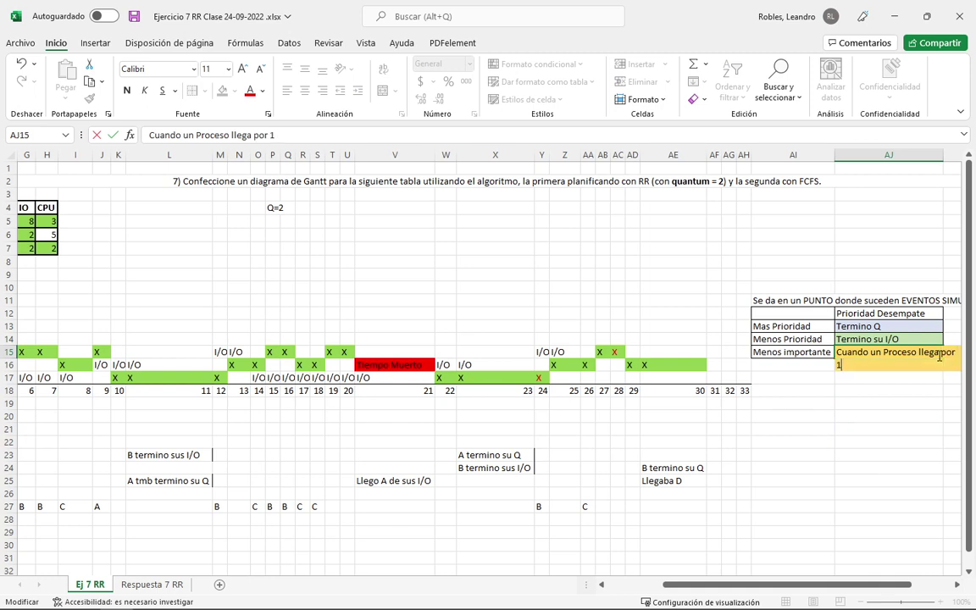
type("era vez")
key("Return")
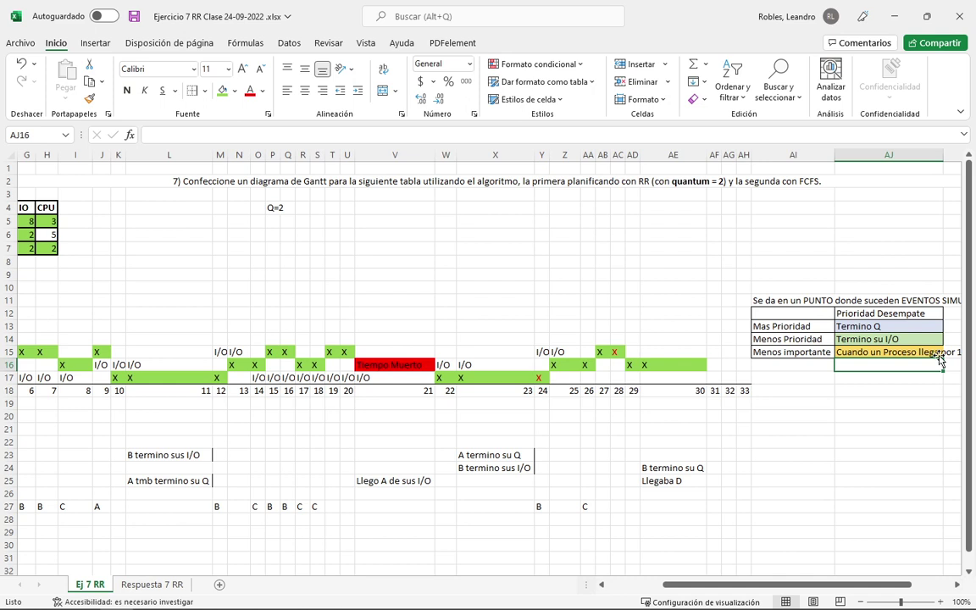
double_click(942, 155)
left_click(826, 357)
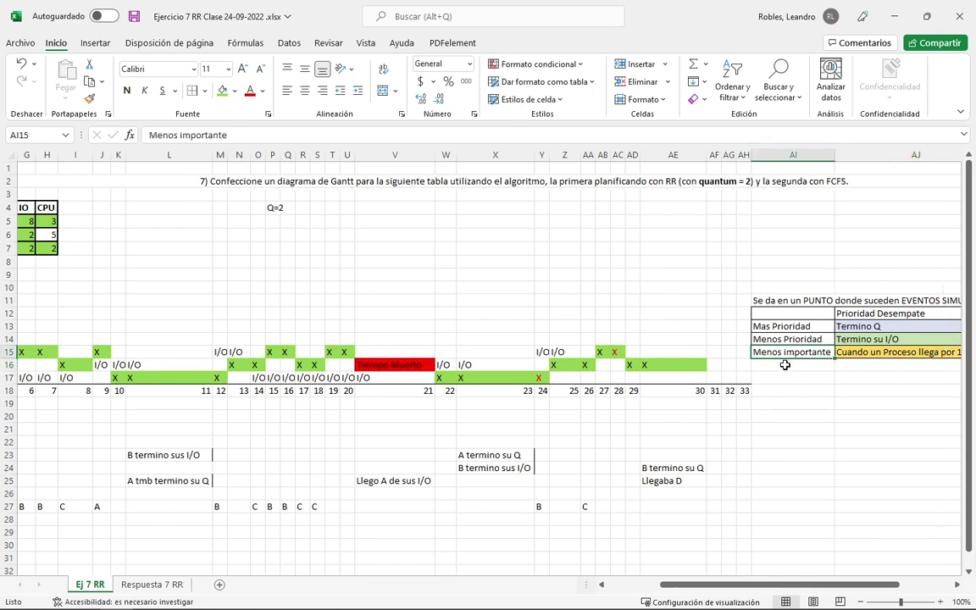
Enter "X" in AF16 for B's final CPU use at time 31 and colour it red.
left_click(715, 365)
type("X")
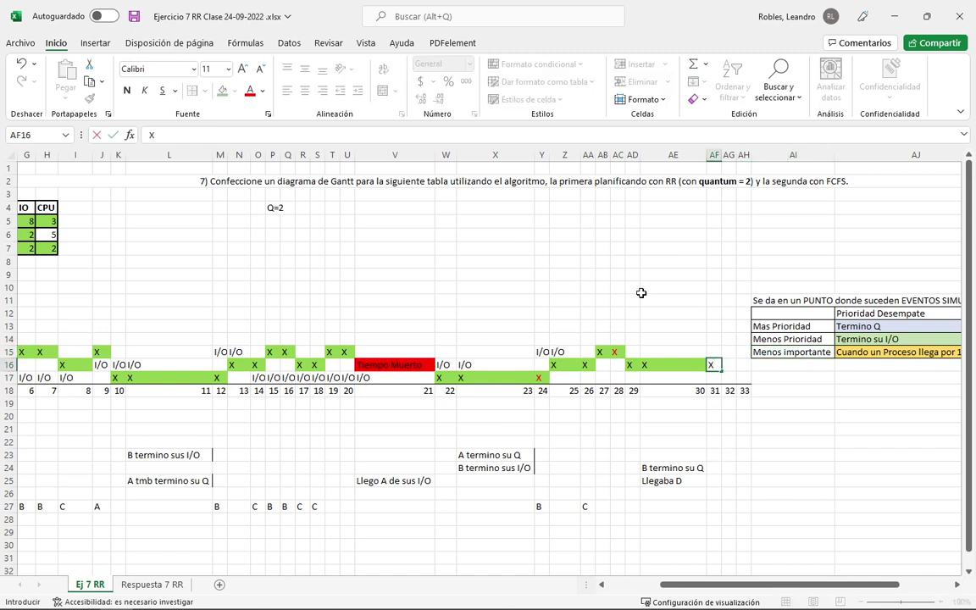
left_click(741, 370)
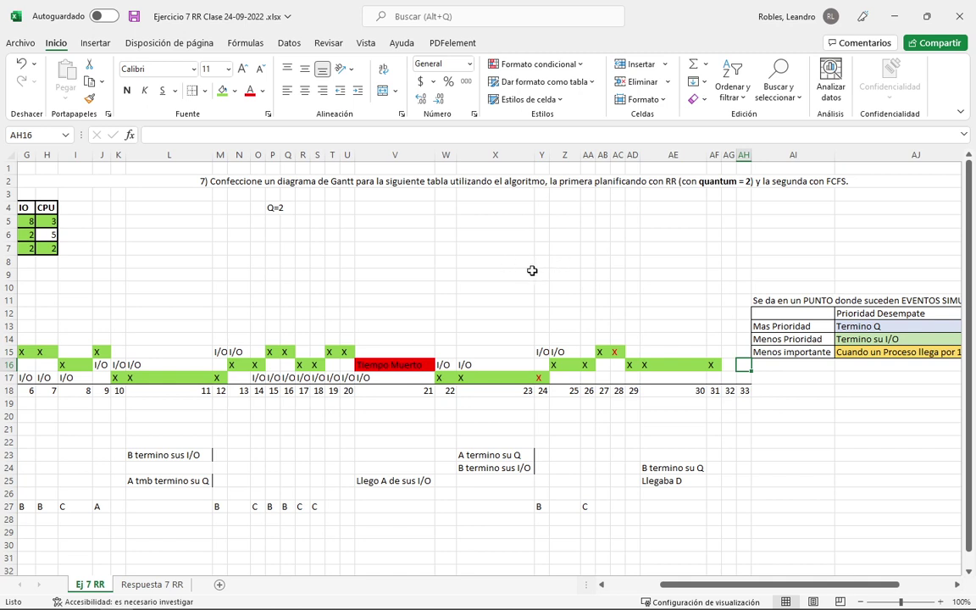
left_click_drag(729, 337, 851, 339)
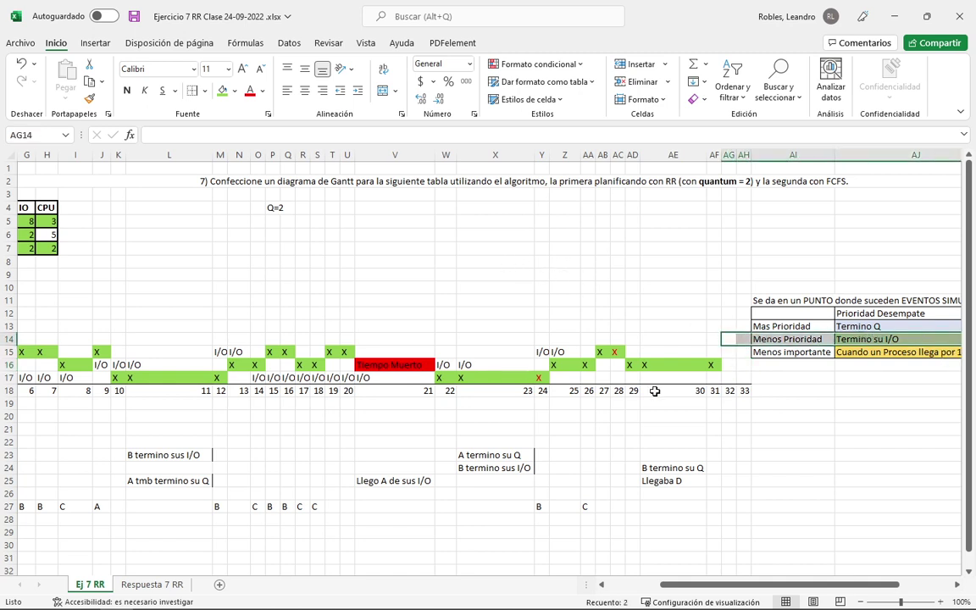
left_click(733, 365)
key("Left")
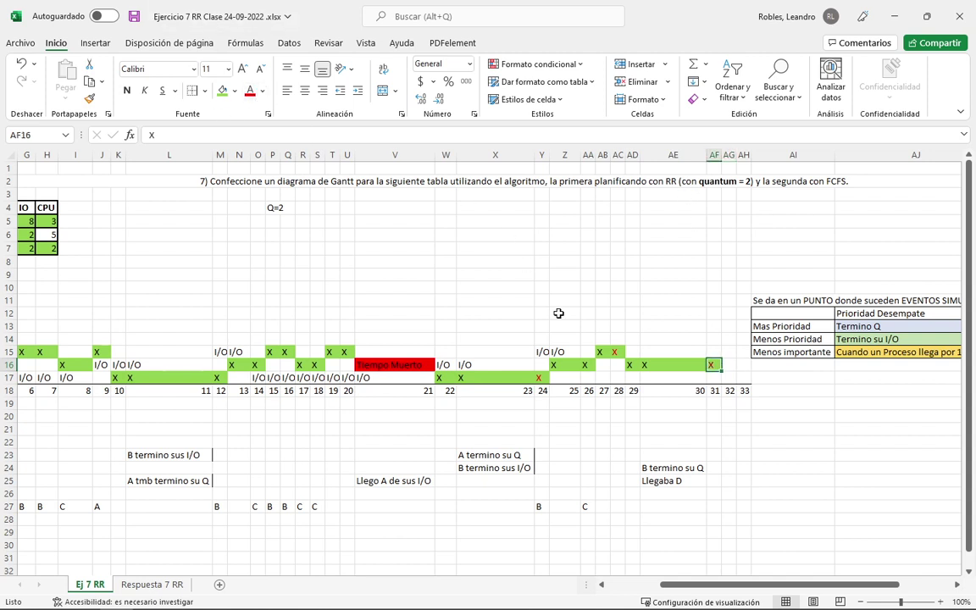
key("Down")
key("Right")
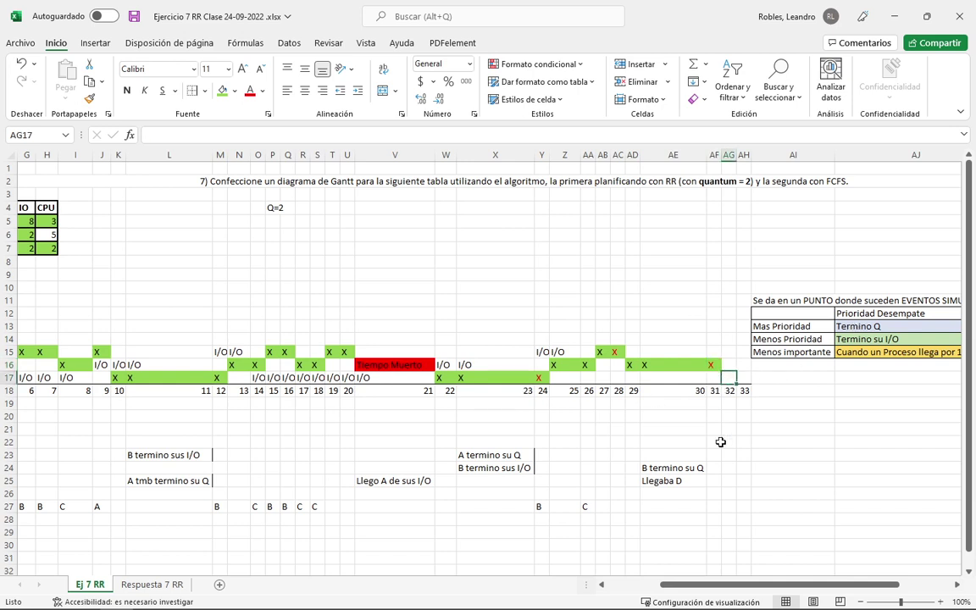
Delete the example note "Llegaba D" from AE25.
left_click(682, 492)
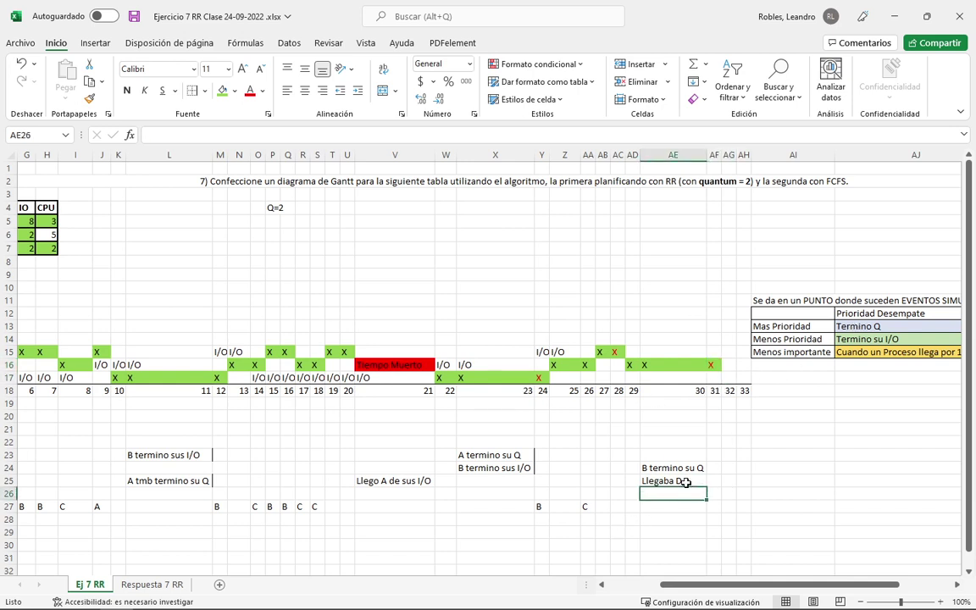
left_click(685, 482)
key("Delete")
left_click(727, 492)
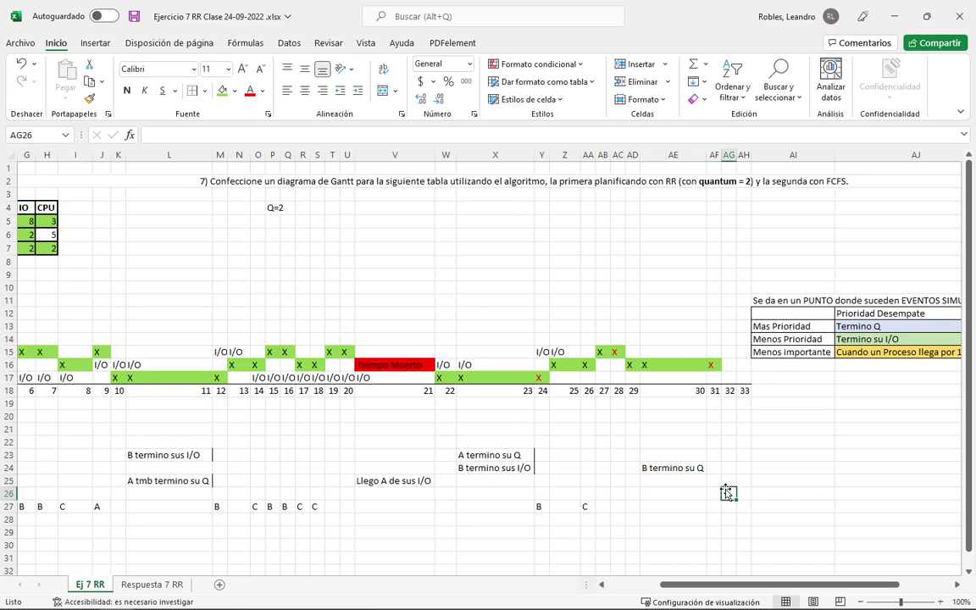
Fill B's last CPU value in H6 of the process table with green.
key("Left")
key("Left")
key("Left")
key("Left")
key("Left")
key("Left")
key("Left")
key("Left")
key("Left")
key("Left")
key("Left")
key("Left")
key("Left")
key("Left")
key("Left")
key("Left")
key("Left")
key("Left")
key("Left")
key("Left")
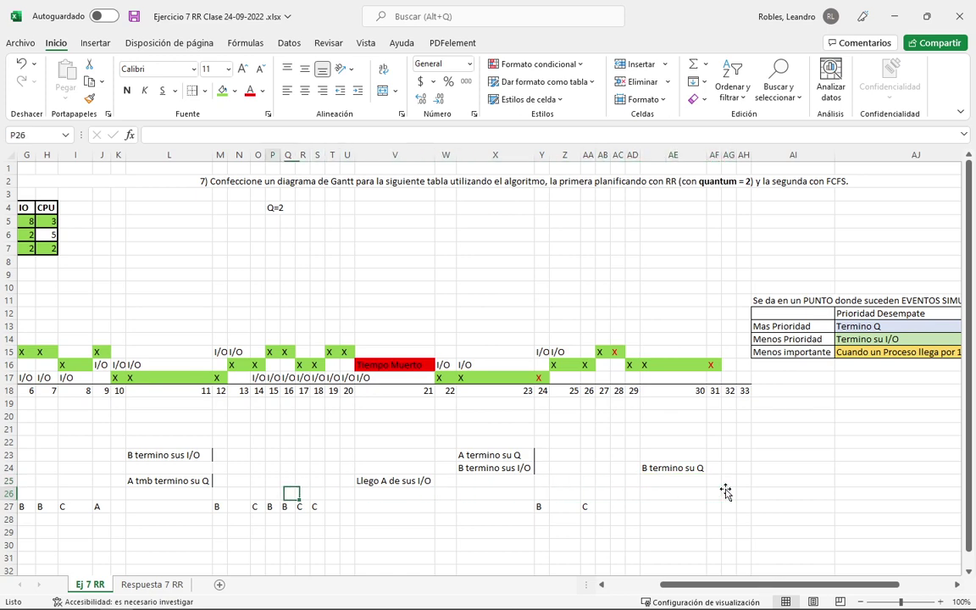
key("Right")
key("Left")
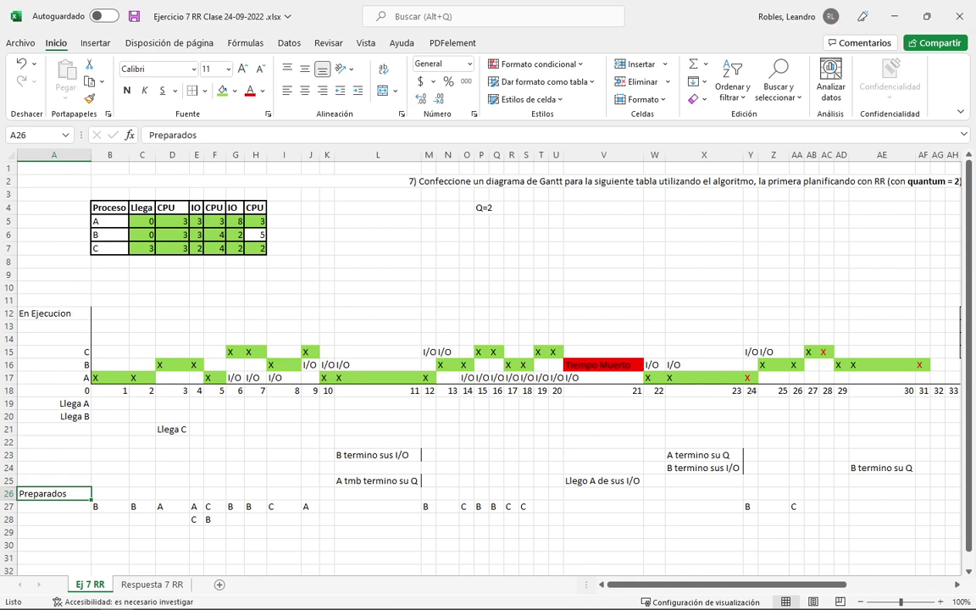
left_click(254, 234)
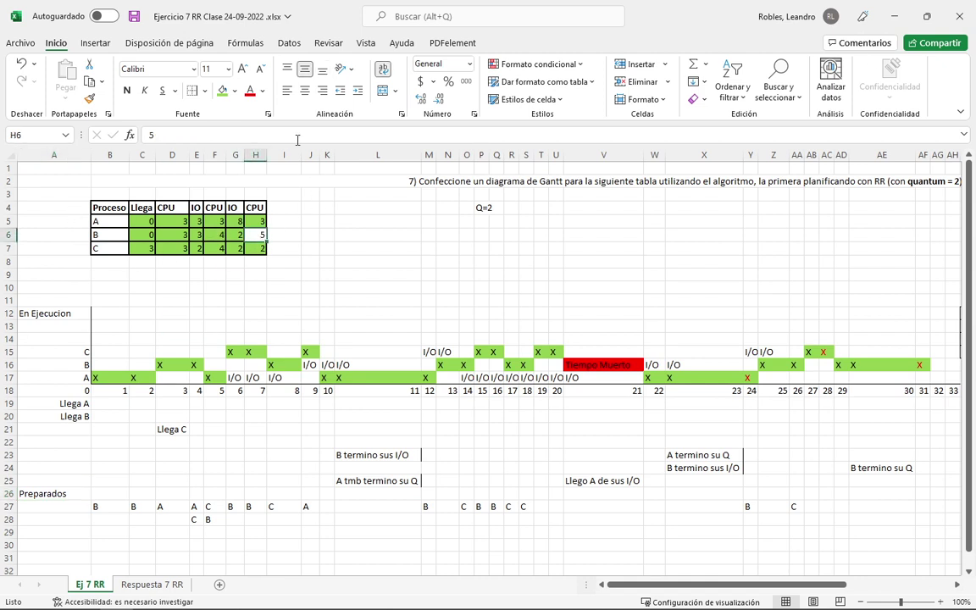
left_click(224, 93)
left_click(574, 349)
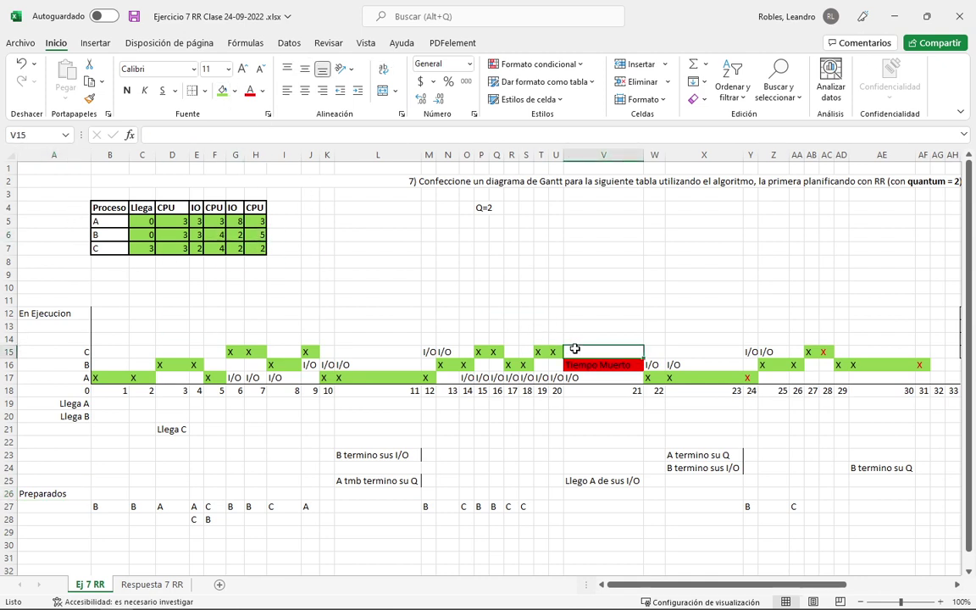
On the Respuesta 7 RR sheet, fill X14 with red to mark the dead time at 21, then return to Ej 7 RR.
left_click(154, 586)
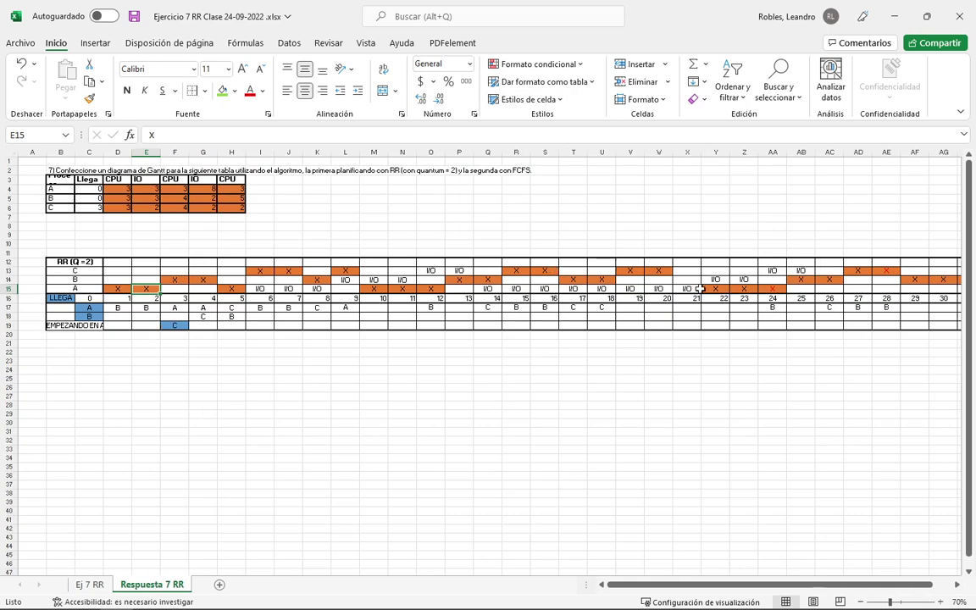
left_click(686, 288)
left_click(686, 279)
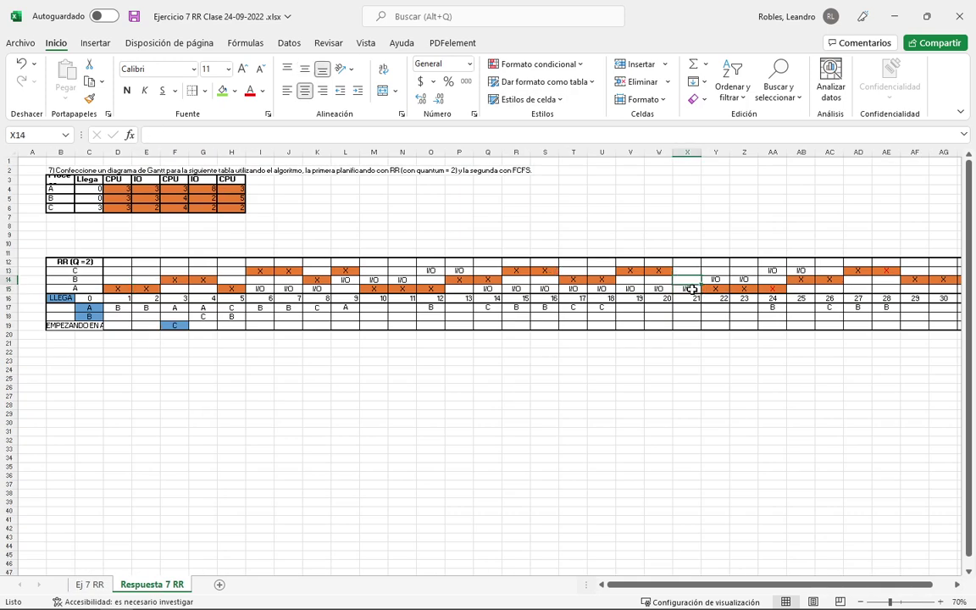
left_click(235, 90)
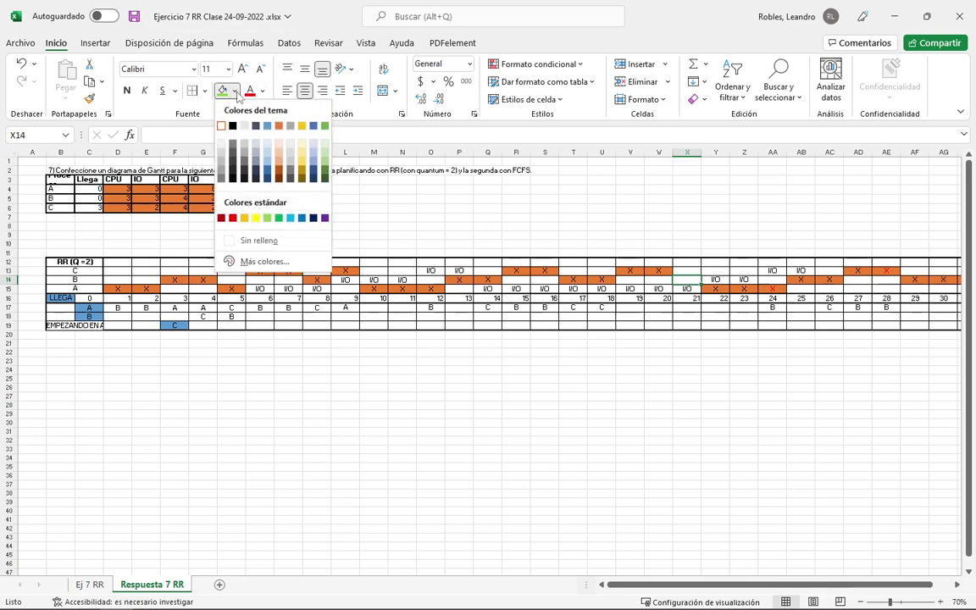
left_click(232, 217)
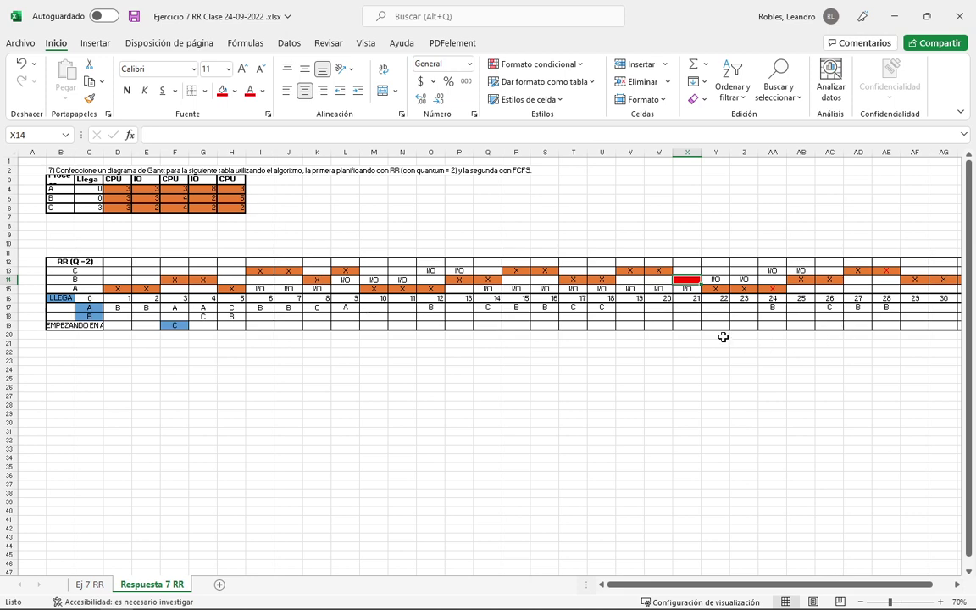
left_click_drag(142, 289, 136, 295)
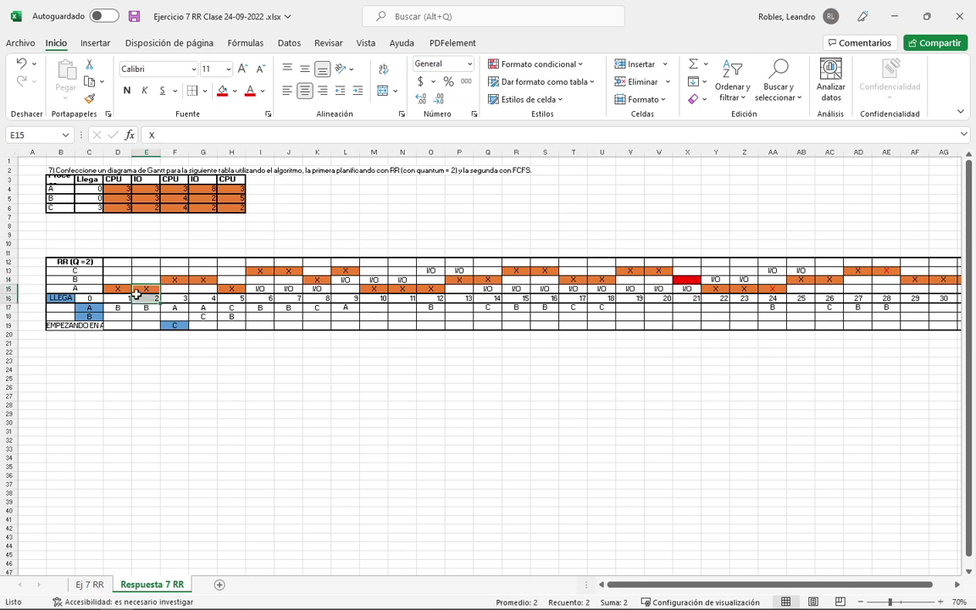
left_click(89, 584)
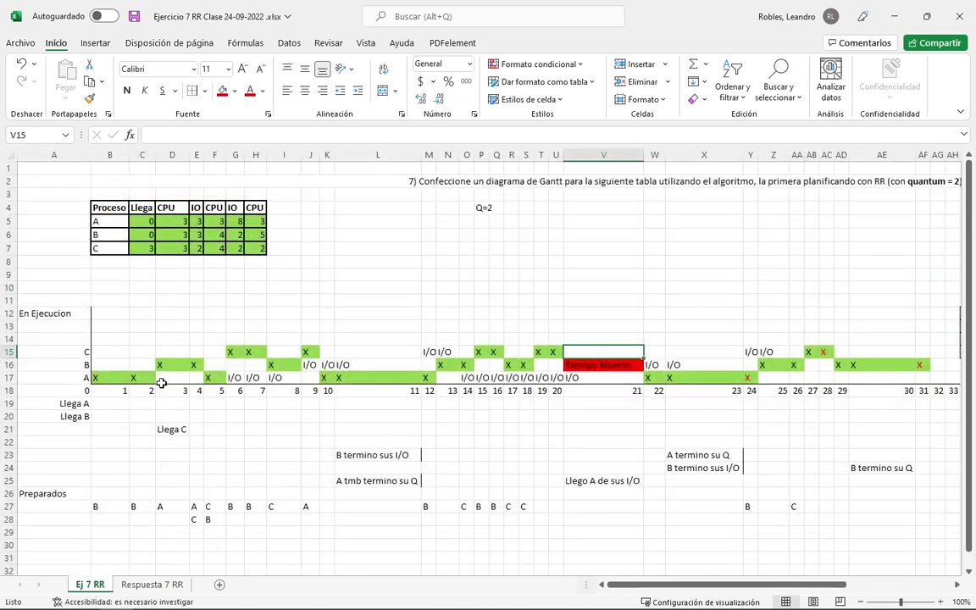
Compare the early part of the Ej 7 RR Gantt chart with the answer on the Respuesta 7 RR sheet.
left_click(138, 584)
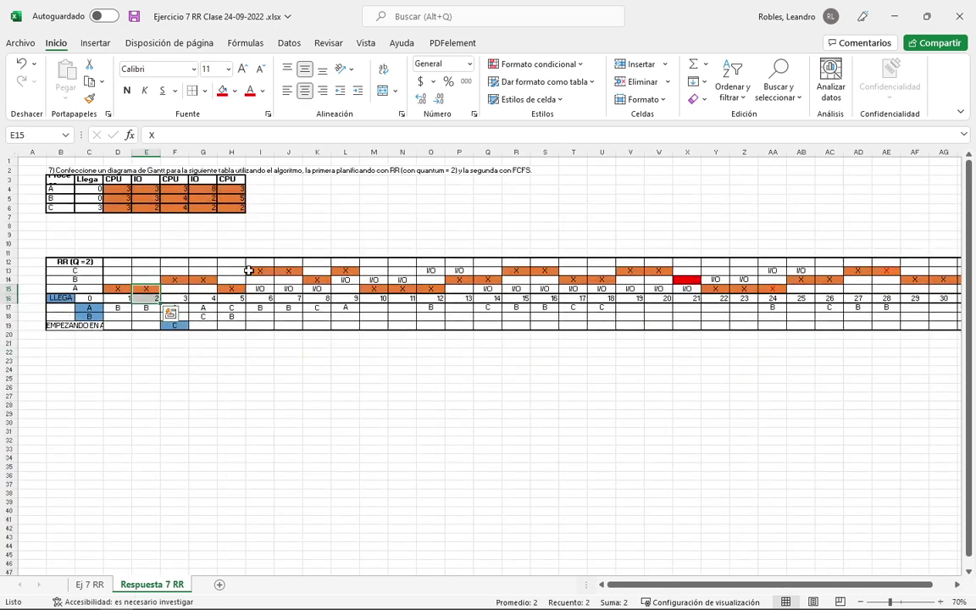
key("Escape")
key("ctrl+Page_Up")
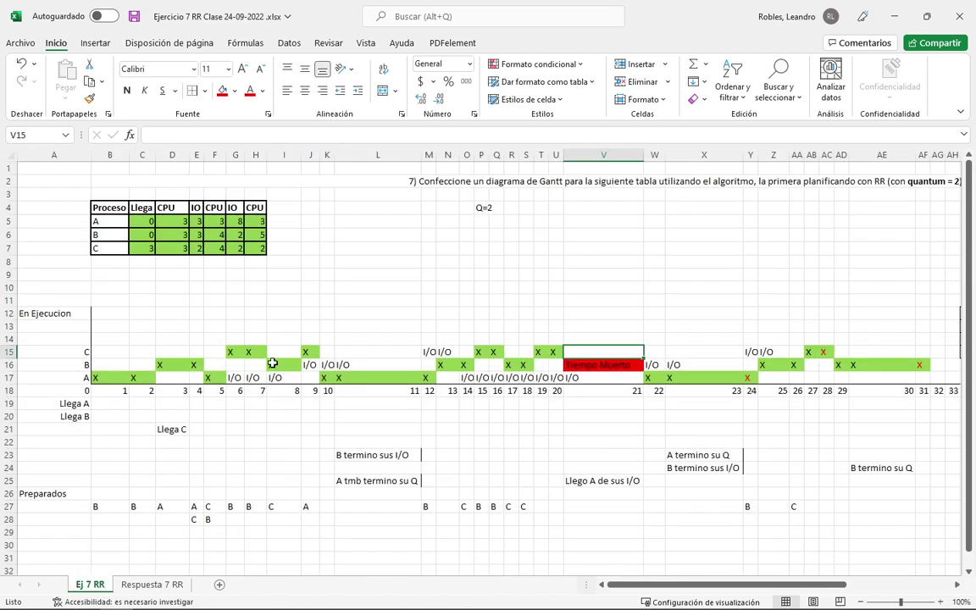
left_click(158, 592)
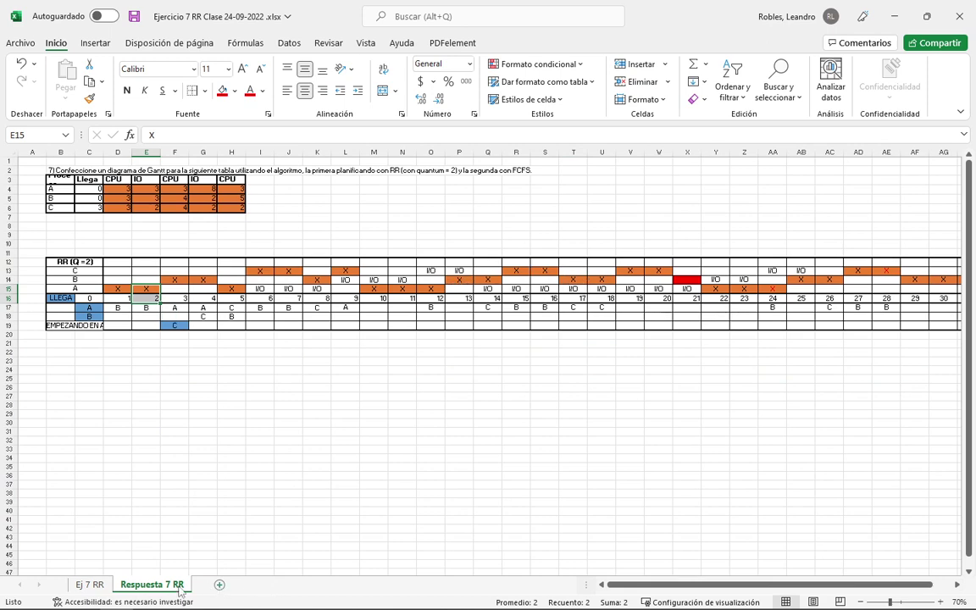
left_click(90, 584)
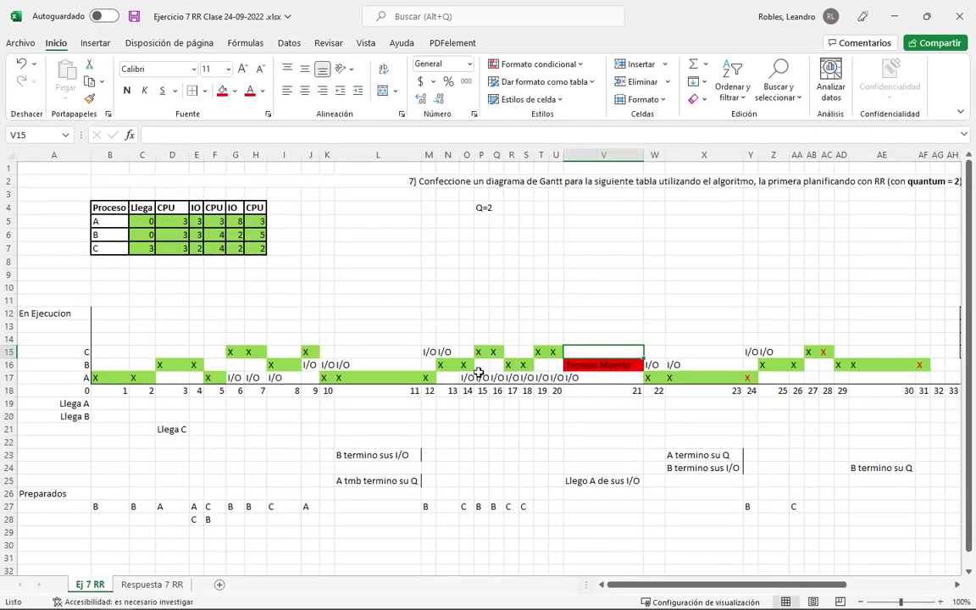
left_click(412, 378)
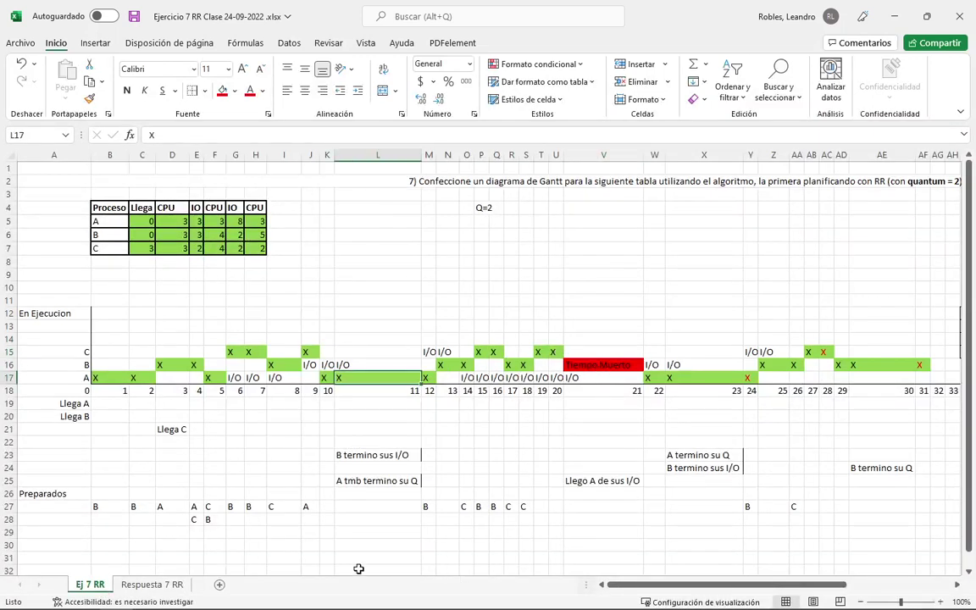
Examine the Respuesta 7 RR answer chart and its ready queue along the timeline up to time 32.
left_click(152, 584)
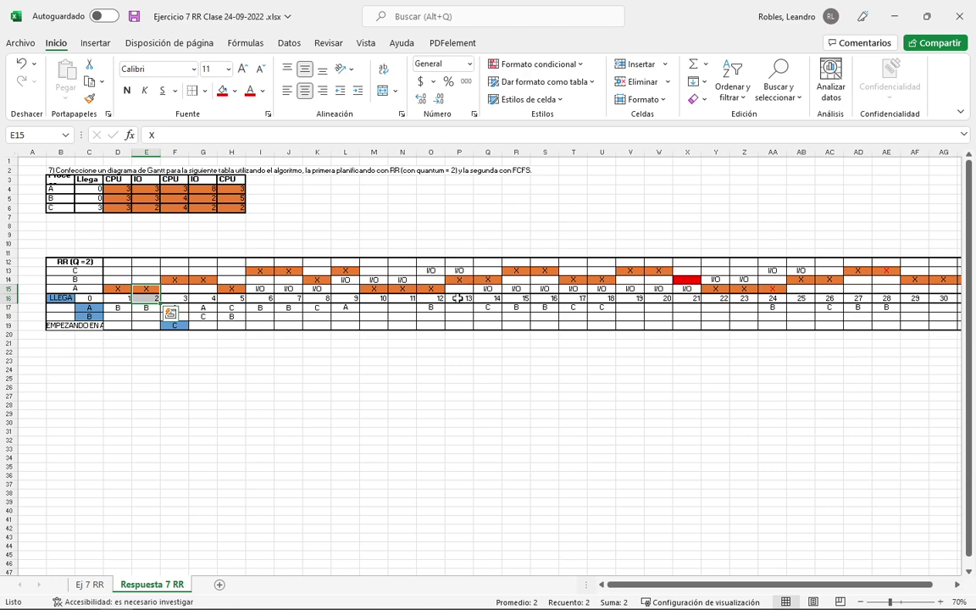
key("Escape")
left_click(616, 301)
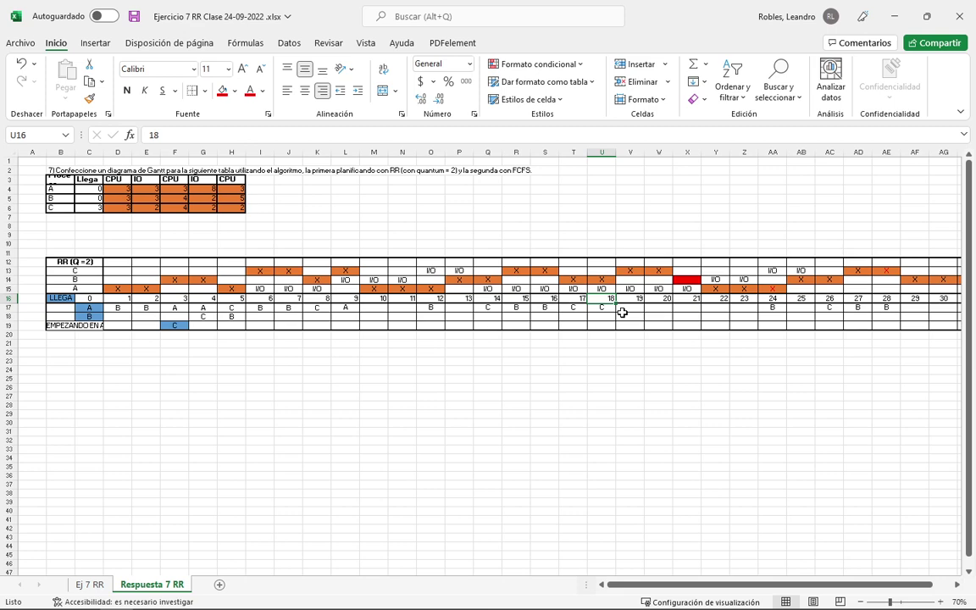
left_click(745, 299)
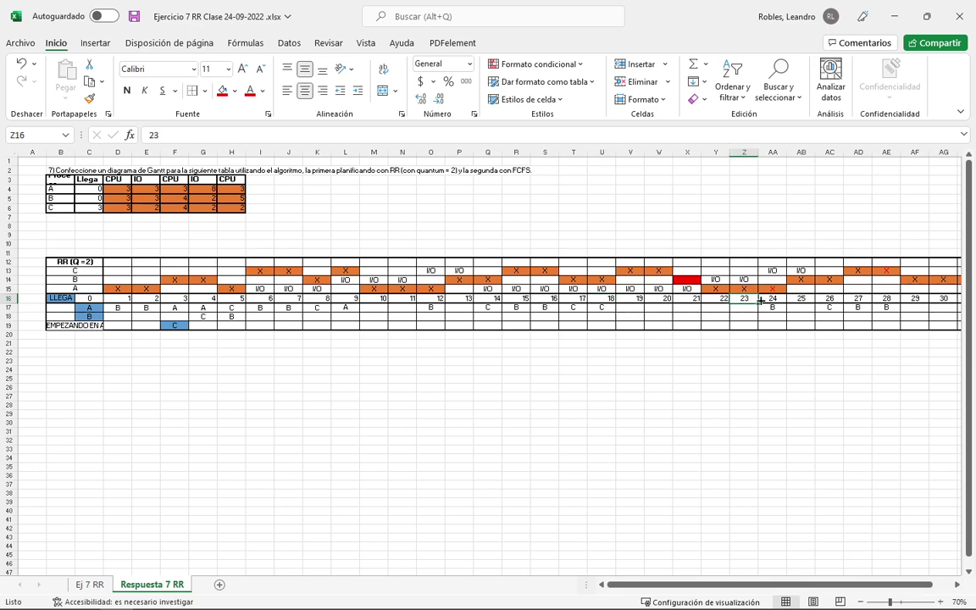
left_click(928, 286)
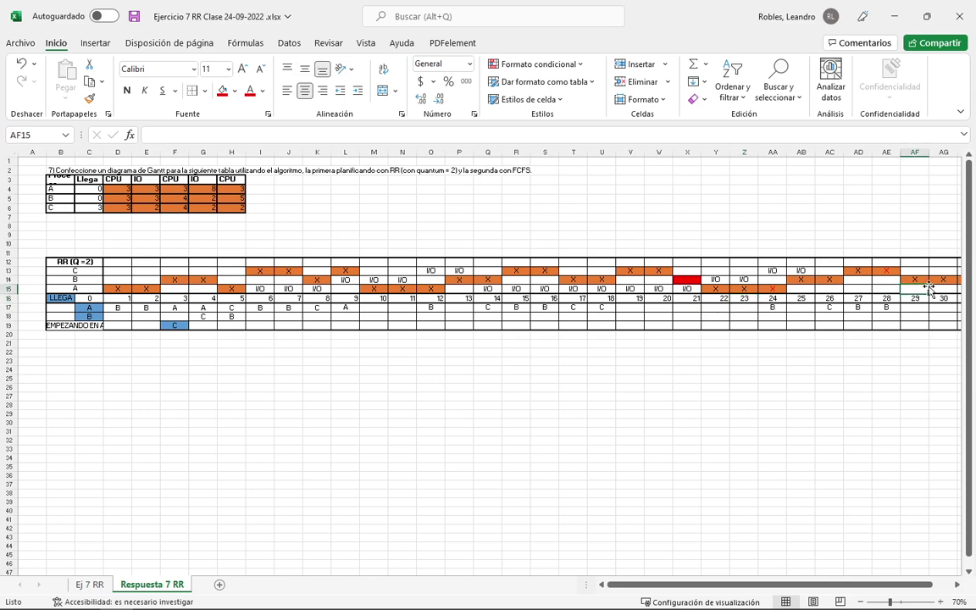
key("Right")
key("Right")
key("Right")
key("Right")
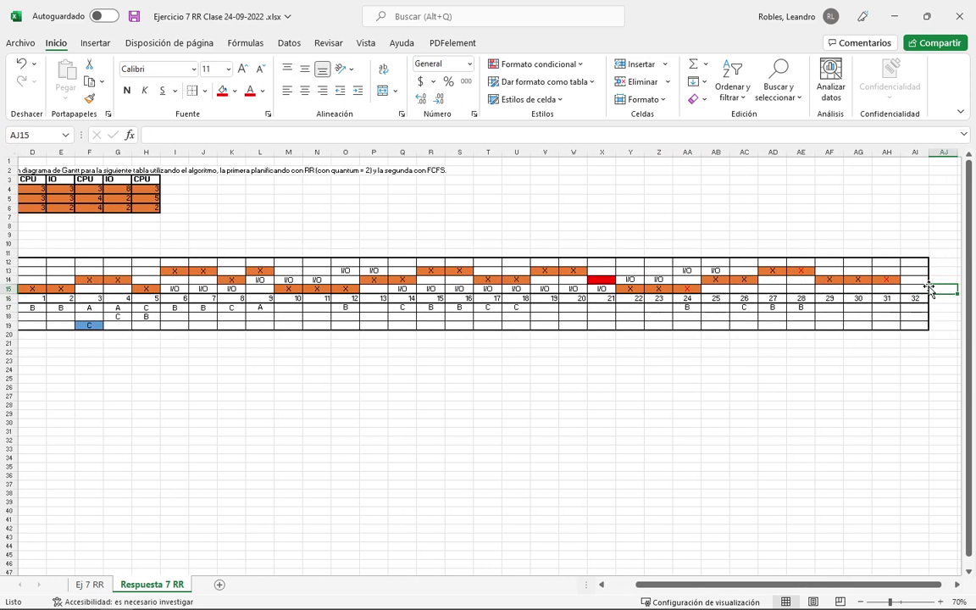
Compare B's final CPU use and the process table on Ej 7 RR with the Respuesta 7 RR sheet.
left_click(89, 585)
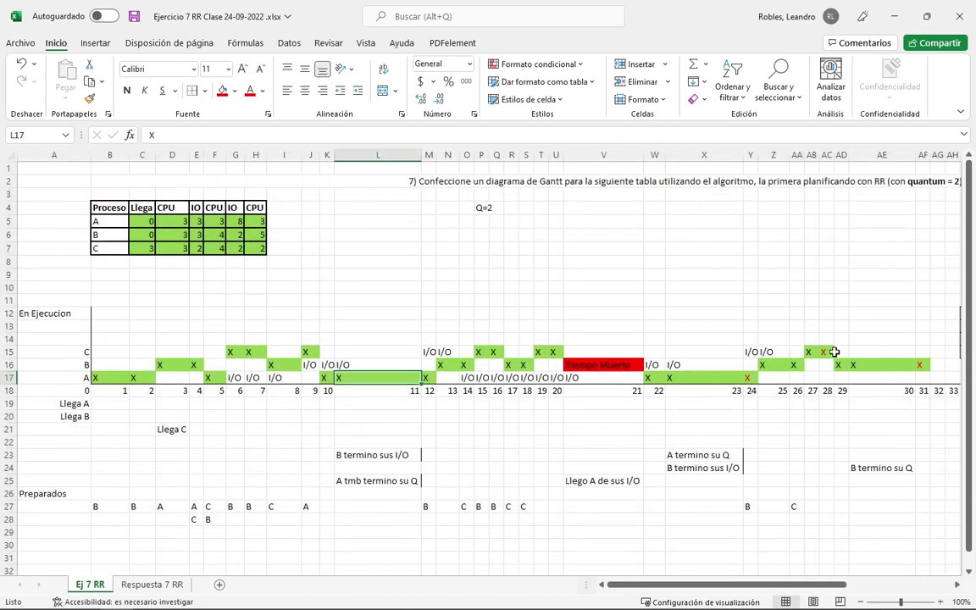
left_click(872, 364)
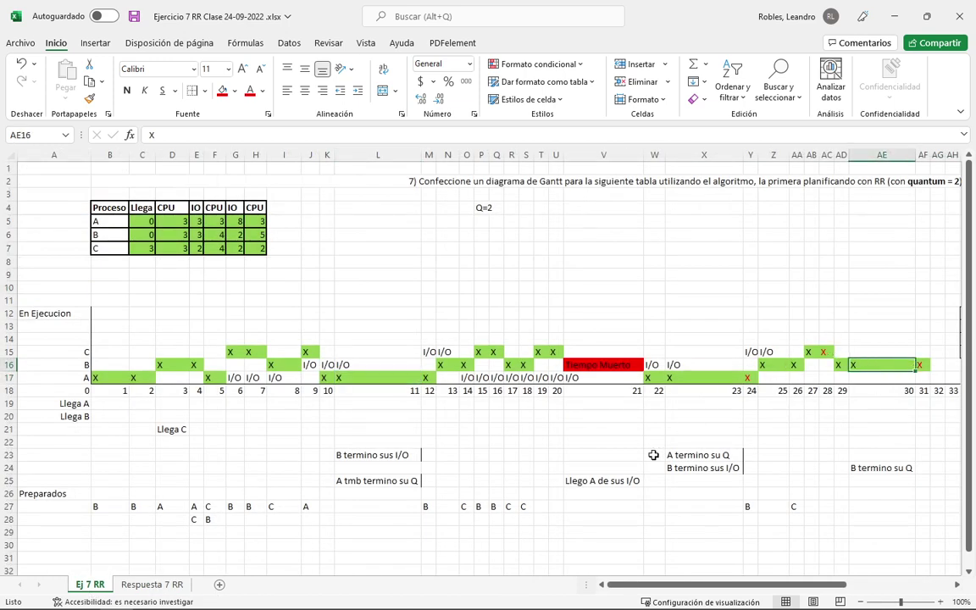
left_click(152, 584)
left_click(487, 352)
left_click(90, 585)
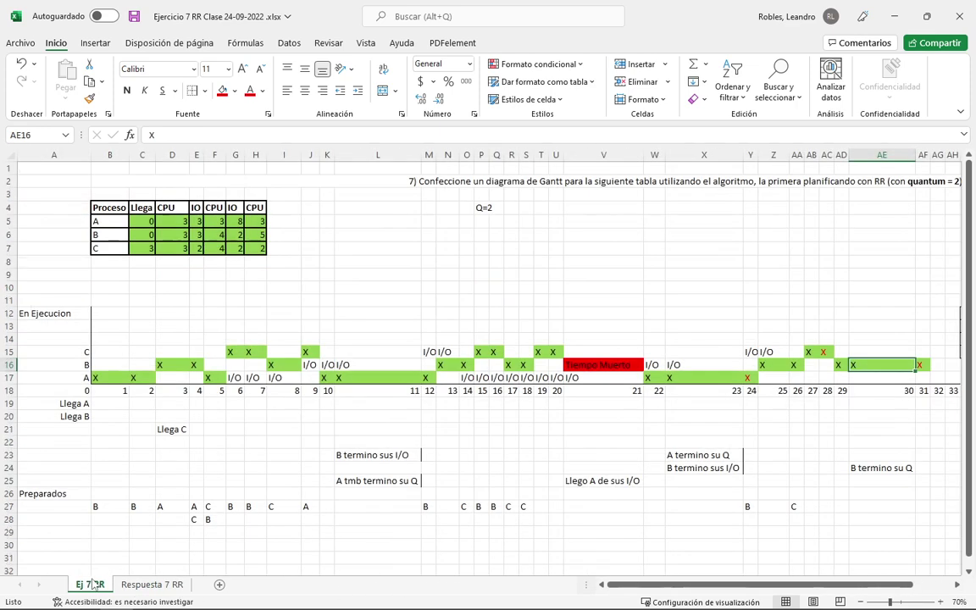
left_click(71, 178)
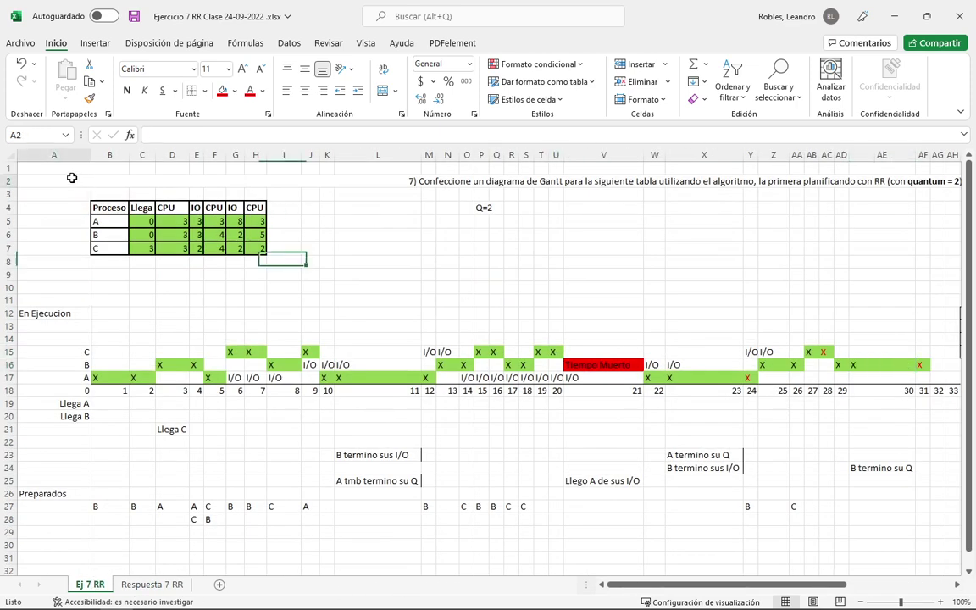
left_click(142, 584)
left_click(89, 585)
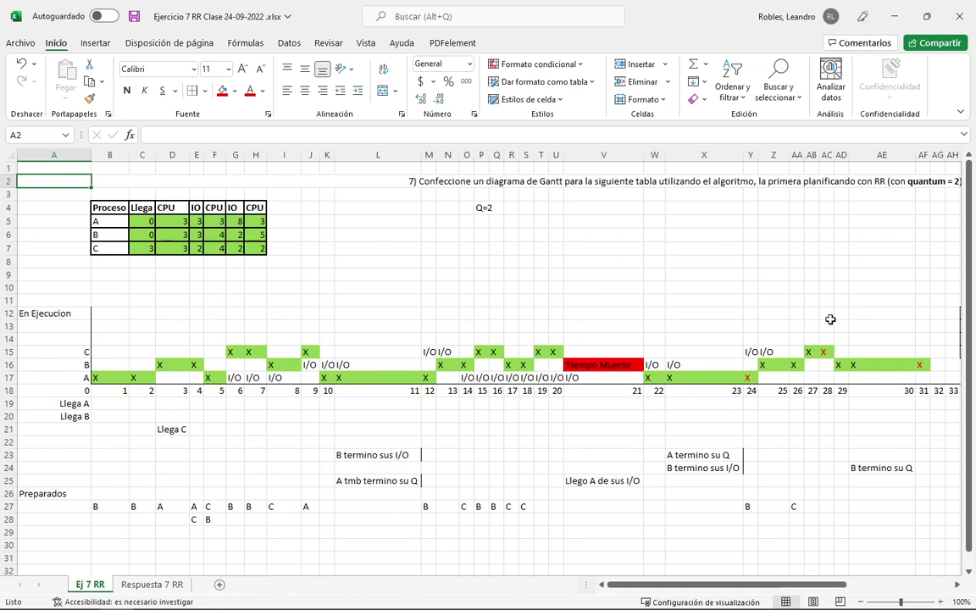
Left-align the exercise statement in the merged row 2 cell and save the workbook.
left_click(131, 17)
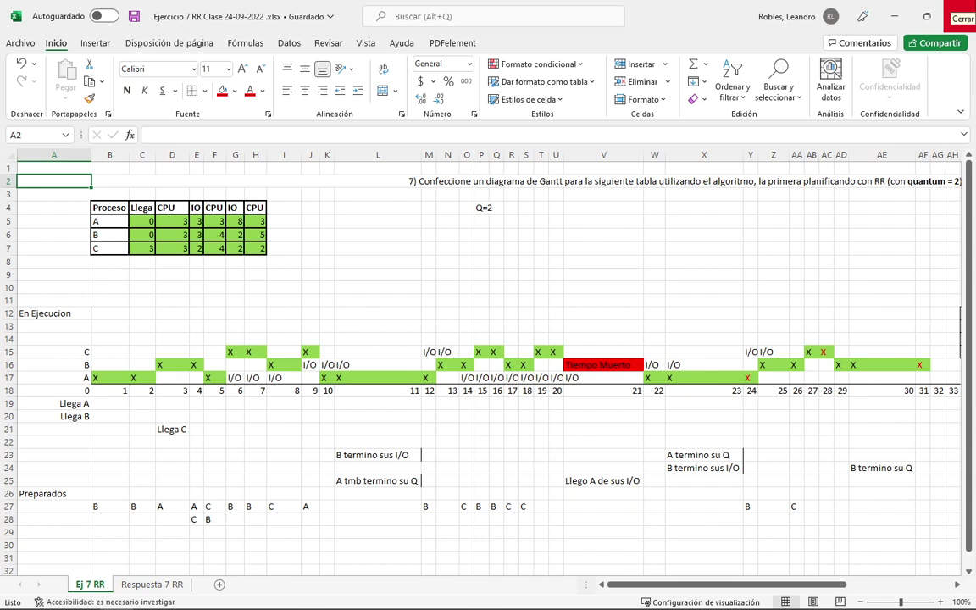
left_click(261, 178)
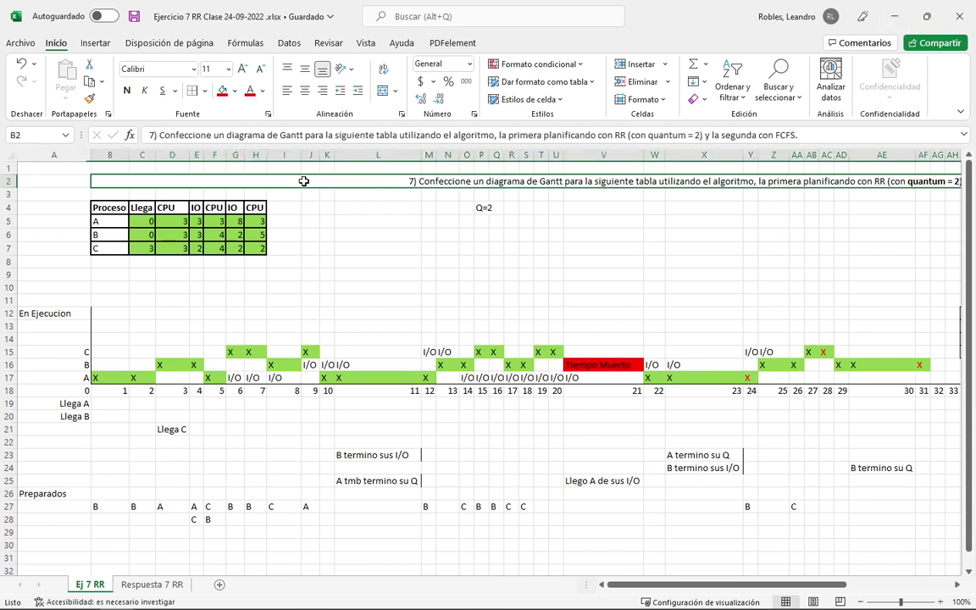
left_click(287, 91)
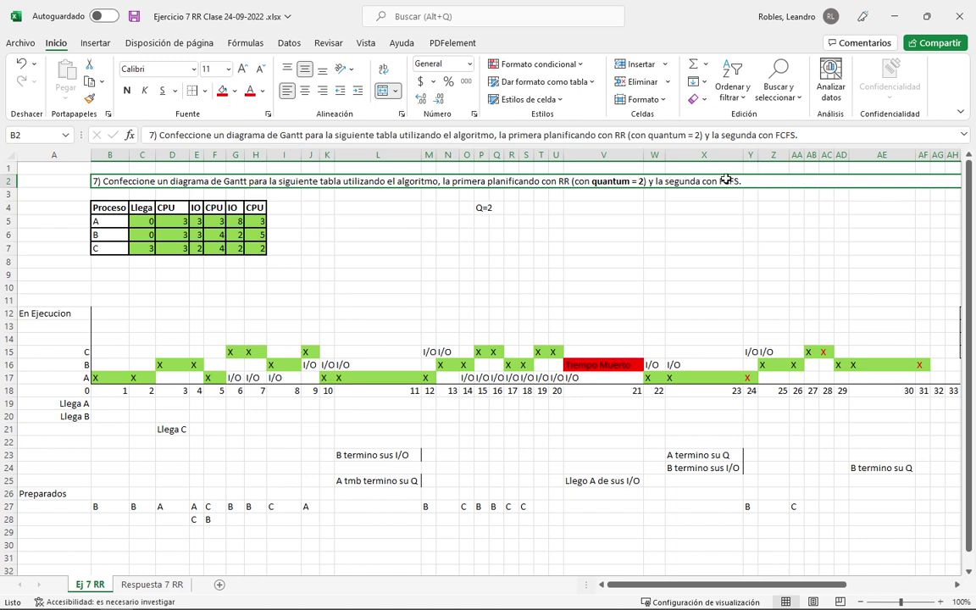
left_click_drag(729, 180, 357, 174)
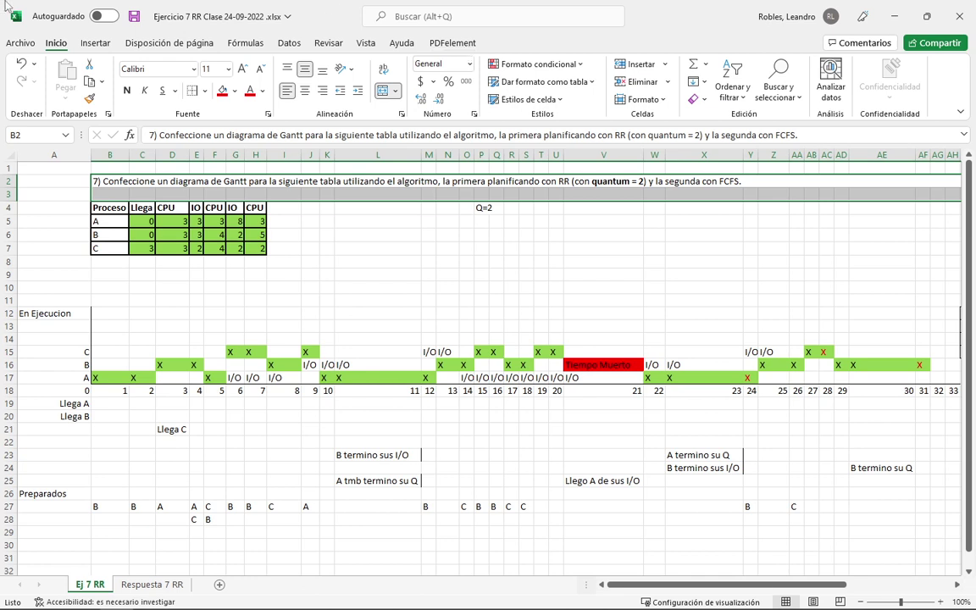
left_click(134, 16)
Examine the tie-break priority table for simultaneous events in AI12:AJ15.
left_click(479, 468)
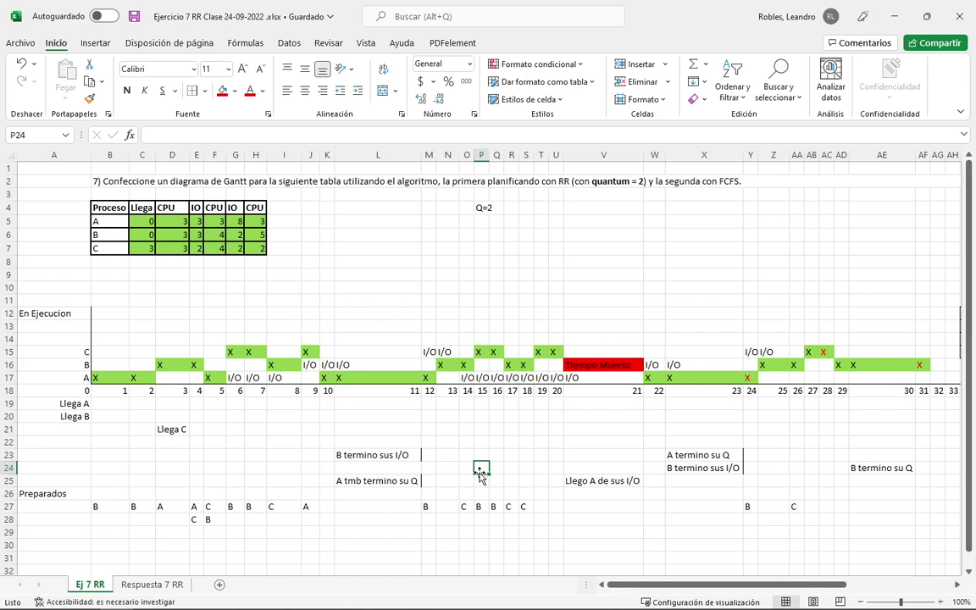
left_click(739, 406)
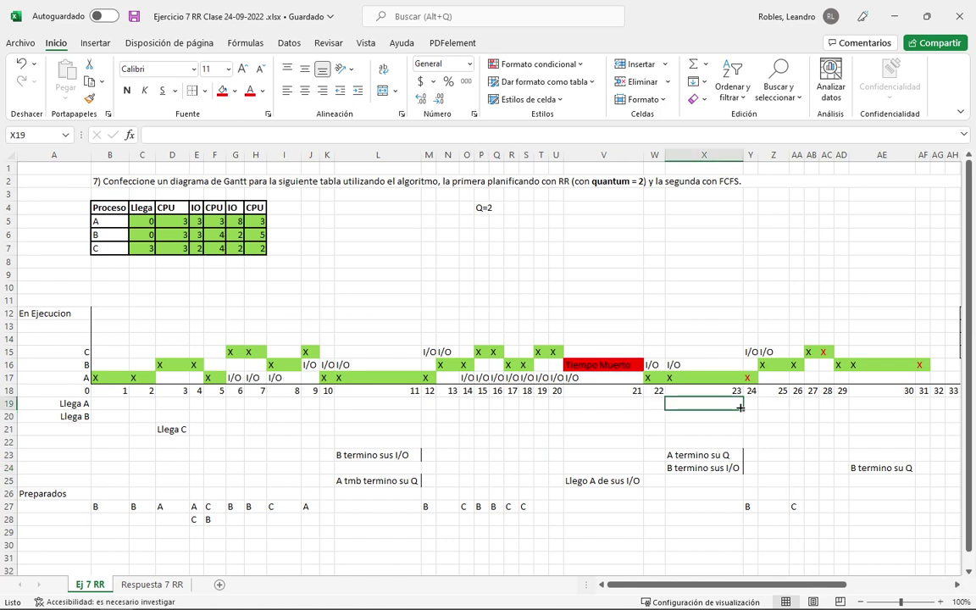
key("Right")
key("Right")
key("Right")
key("Right")
key("Right")
key("Right")
key("Right")
key("Right")
key("Right")
key("Right")
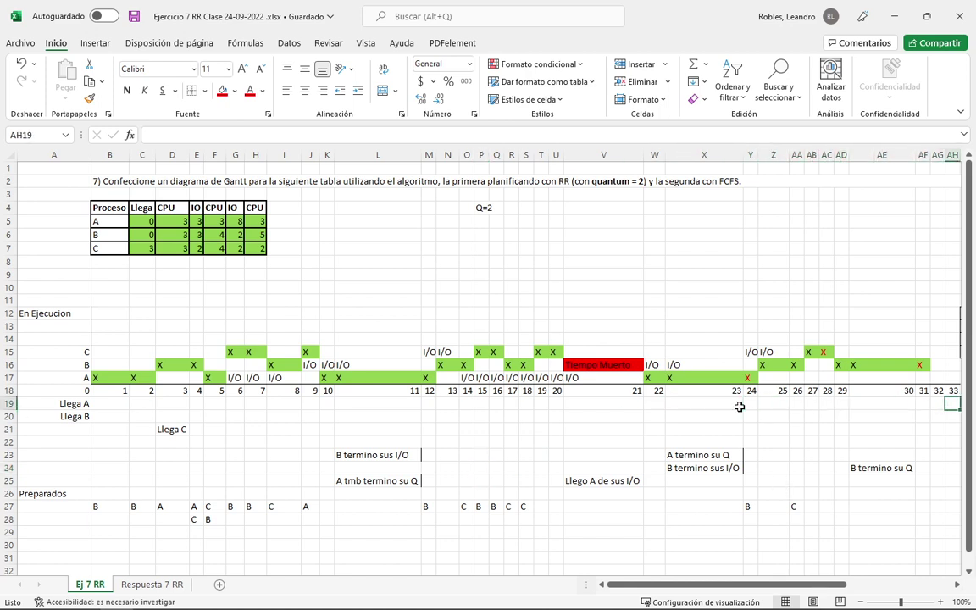
key("Right")
key("Right")
key("Right")
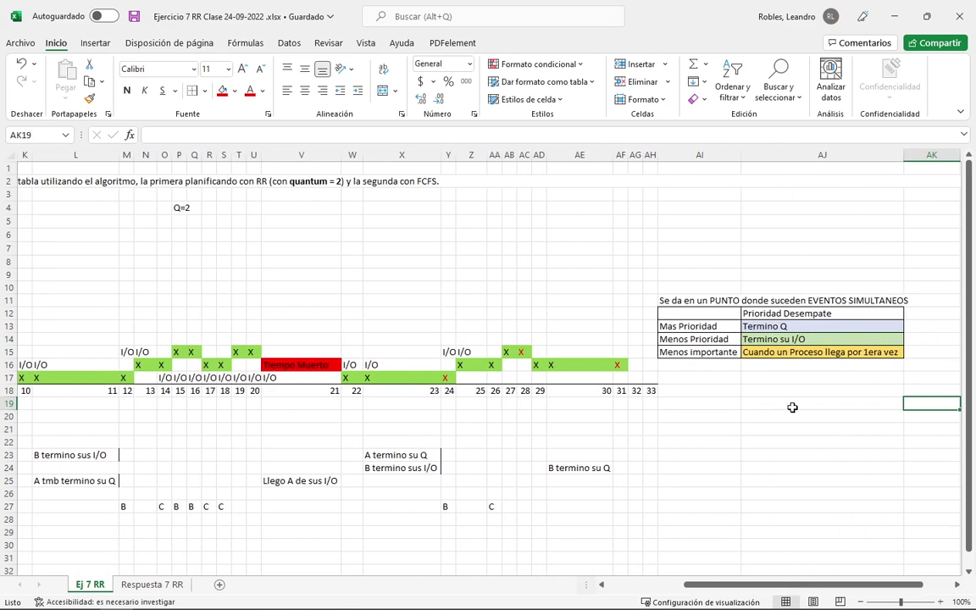
left_click_drag(693, 316, 812, 351)
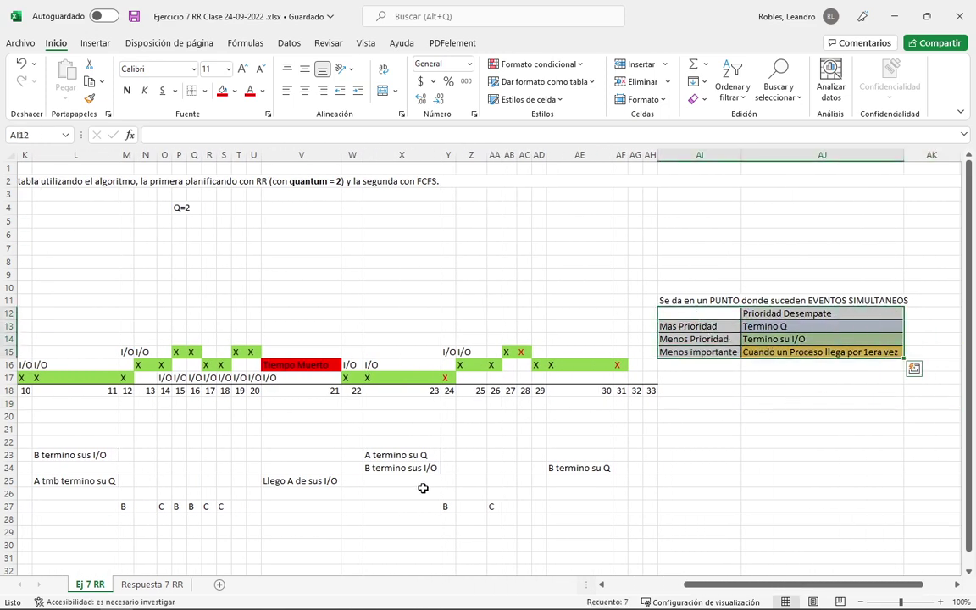
Enter the example note "Llega D" in X25 below the two simultaneous events at time 23 and select the group of notes.
left_click(418, 483)
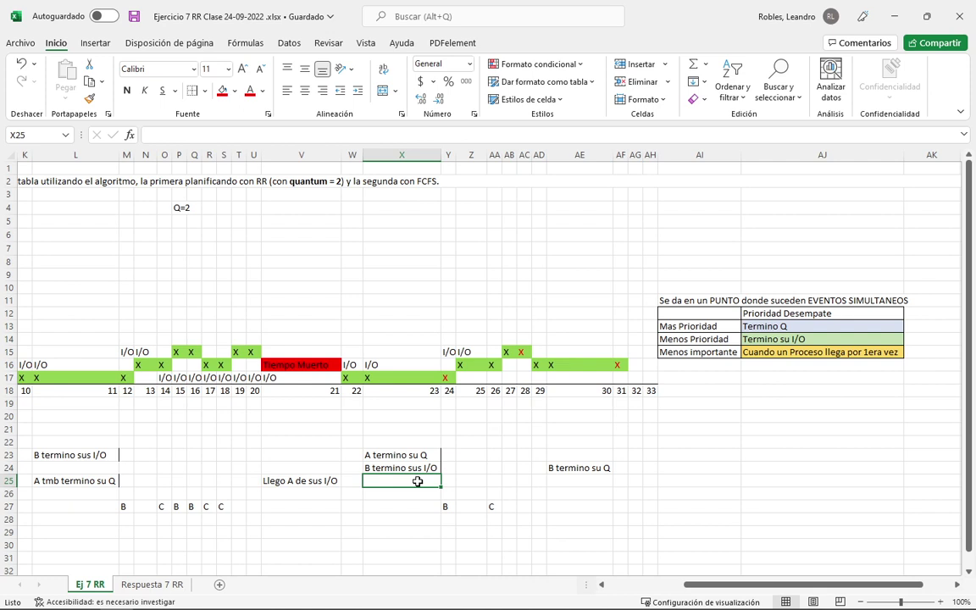
type("Llega D")
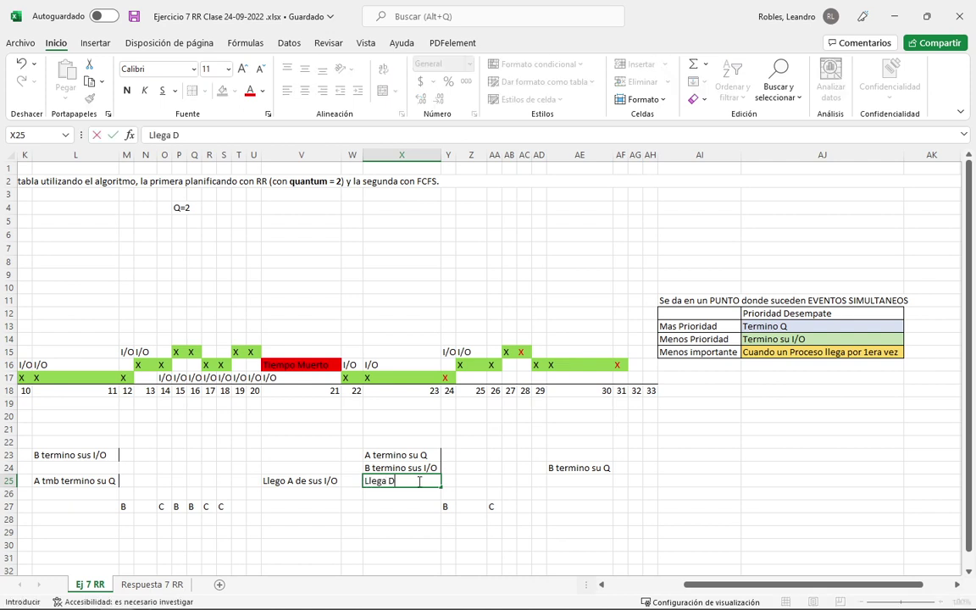
left_click_drag(429, 453, 431, 489)
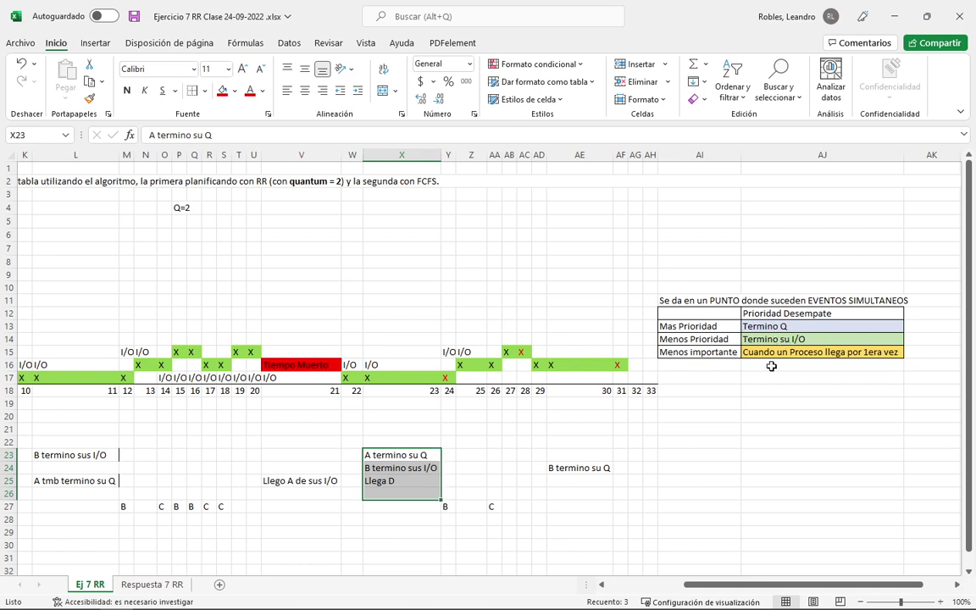
Enter "D" below B in the ready queue at Y28 as an example and clear it again.
left_click(448, 518)
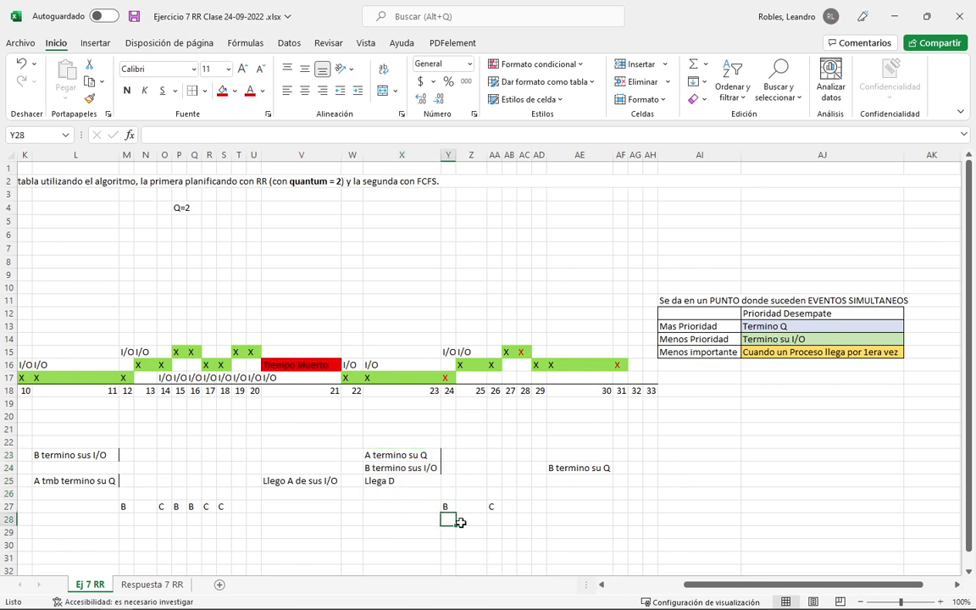
type("D")
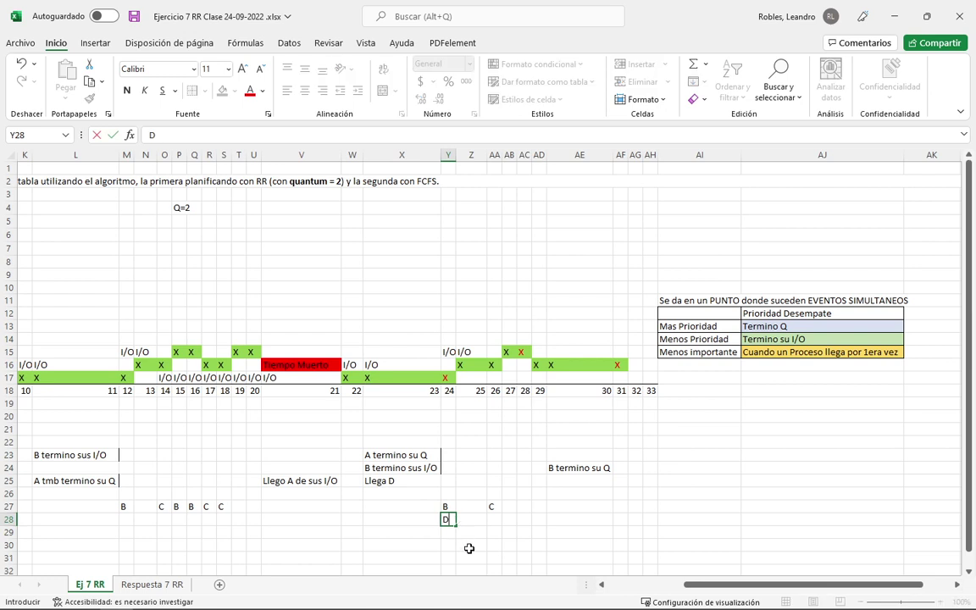
left_click(446, 376)
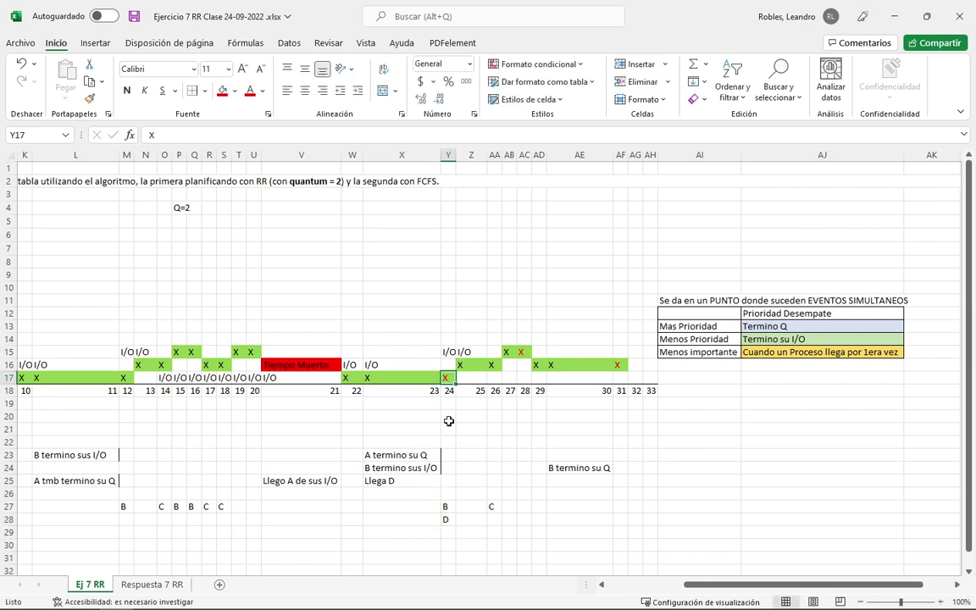
left_click(448, 518)
key("Delete")
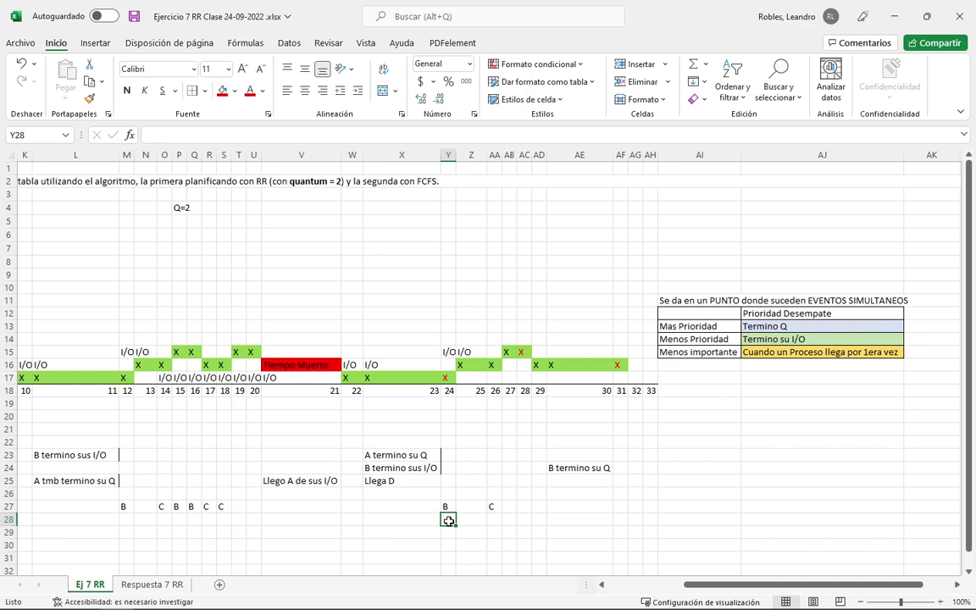
Return to column A of the Ej 7 RR sheet in row 23 and save the workbook.
left_click(565, 457)
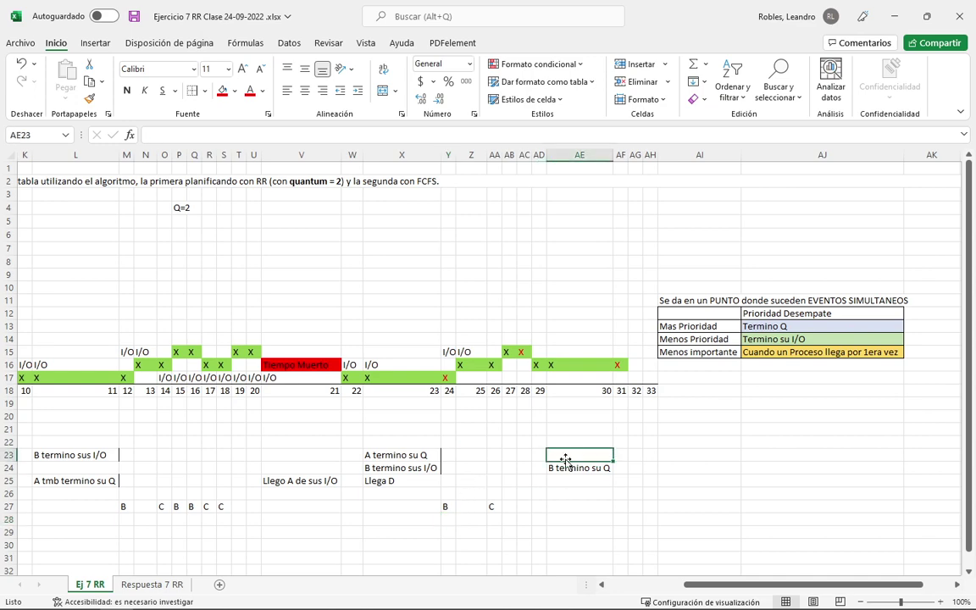
key("Left")
key("Left")
key("Left")
key("Left")
key("Left")
key("Left")
key("Left")
key("Left")
key("Left")
key("Left")
key("Left")
key("Left")
key("Left")
key("Left")
key("Left")
key("Left")
key("Left")
key("Left")
key("Left")
key("Left")
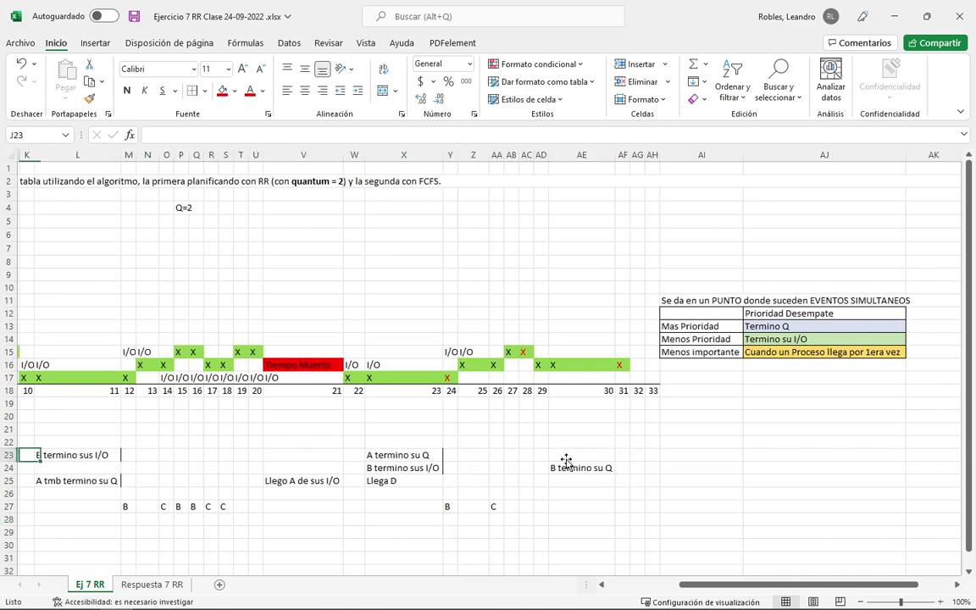
key("ctrl+s")
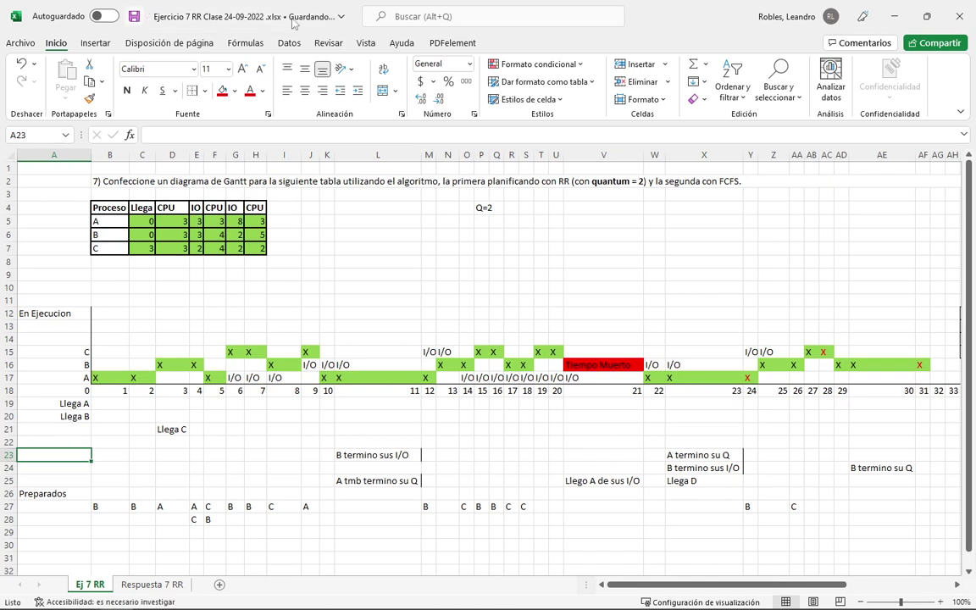